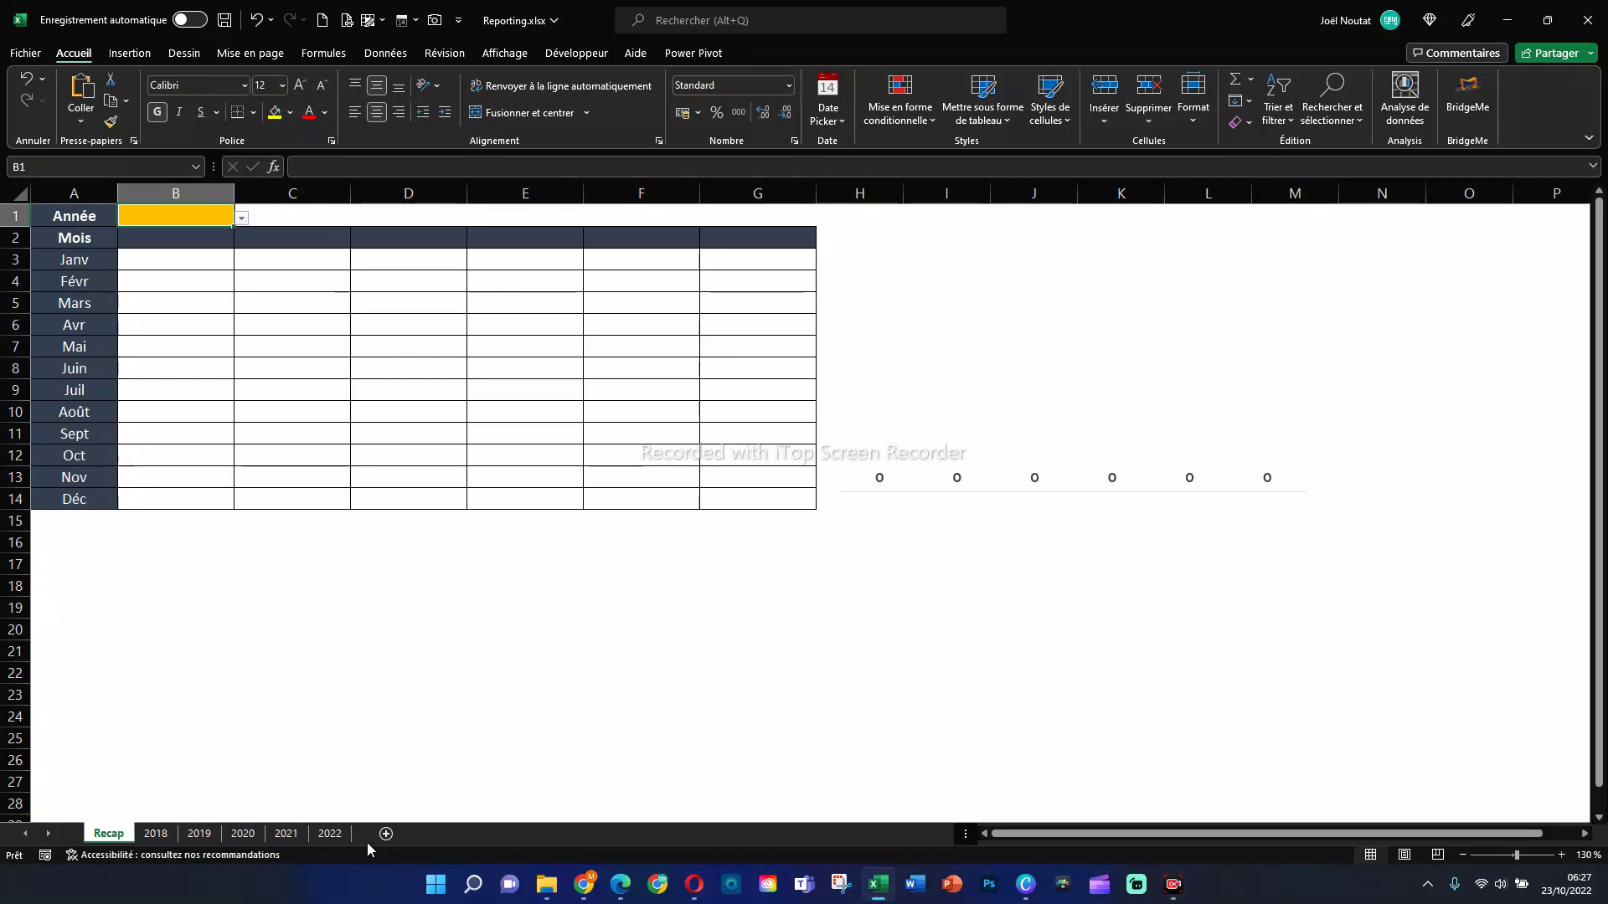
Step: Look through the monthly city tables on the 2018, 2019 and 2022 sheets and return to the Recap sheet
{"action": "left_click", "coordinate": [155, 833]}
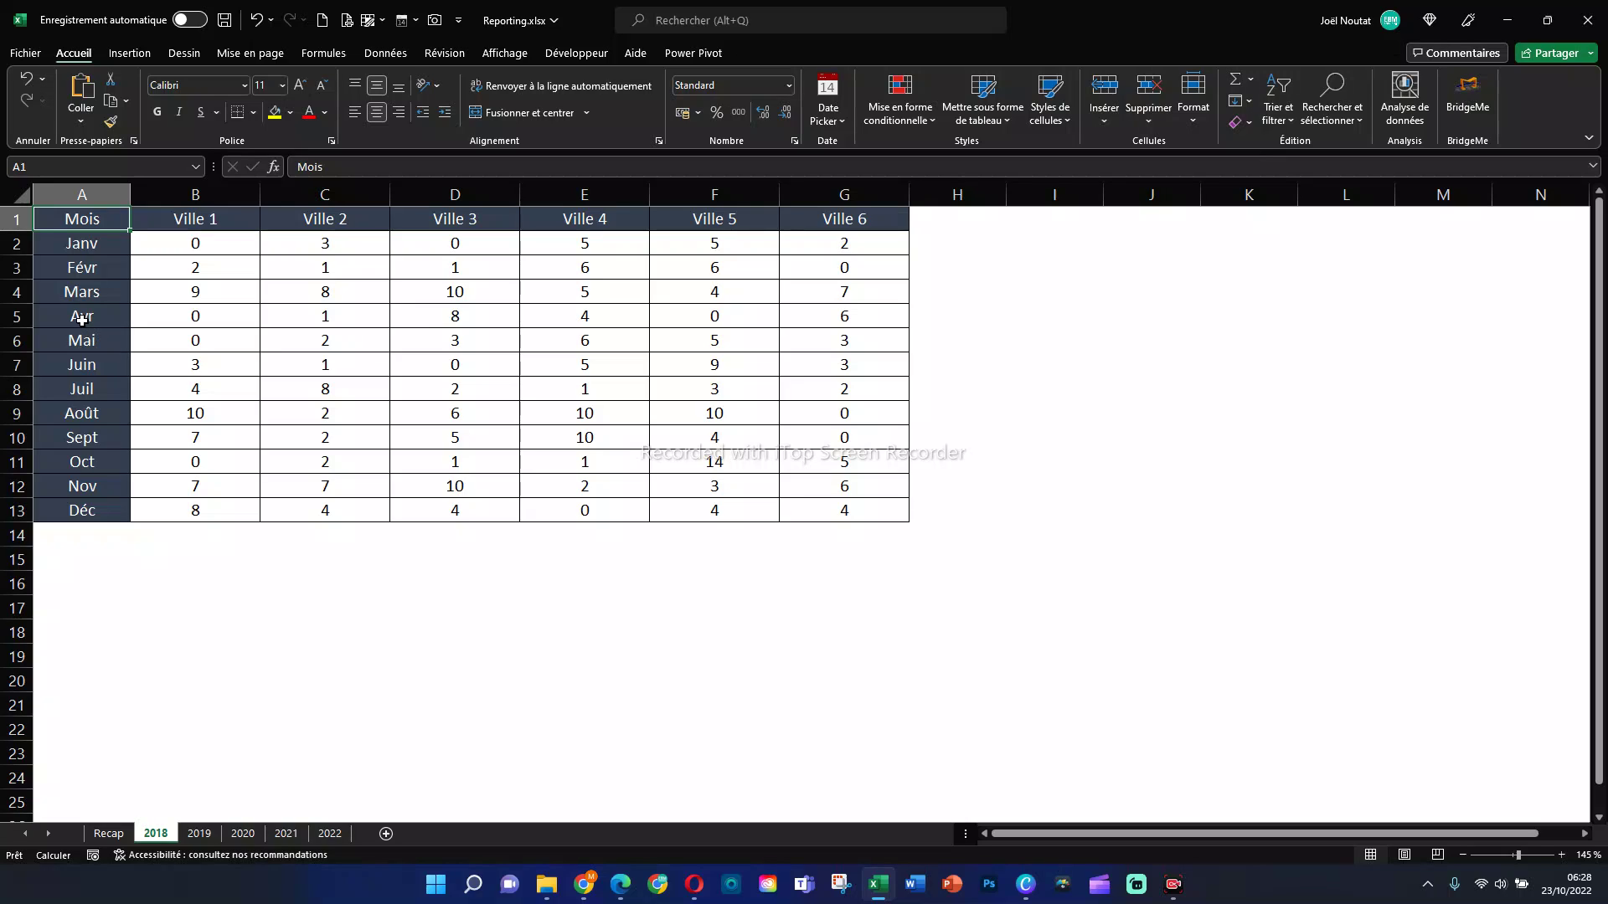
{"action": "left_click", "coordinate": [462, 289]}
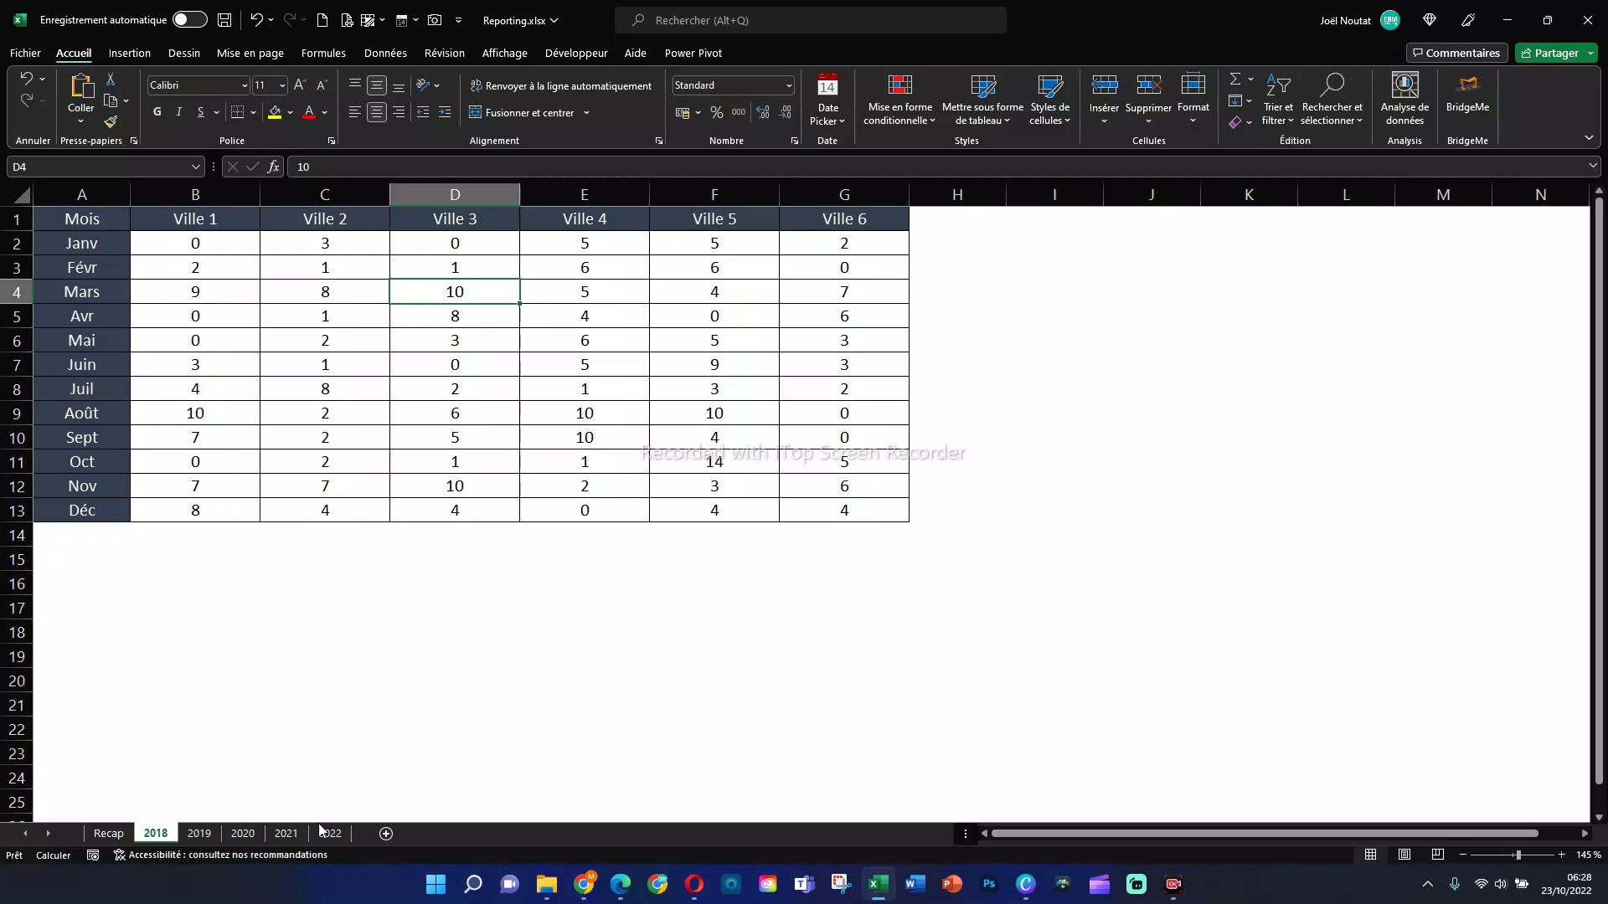
{"action": "left_click", "coordinate": [199, 834]}
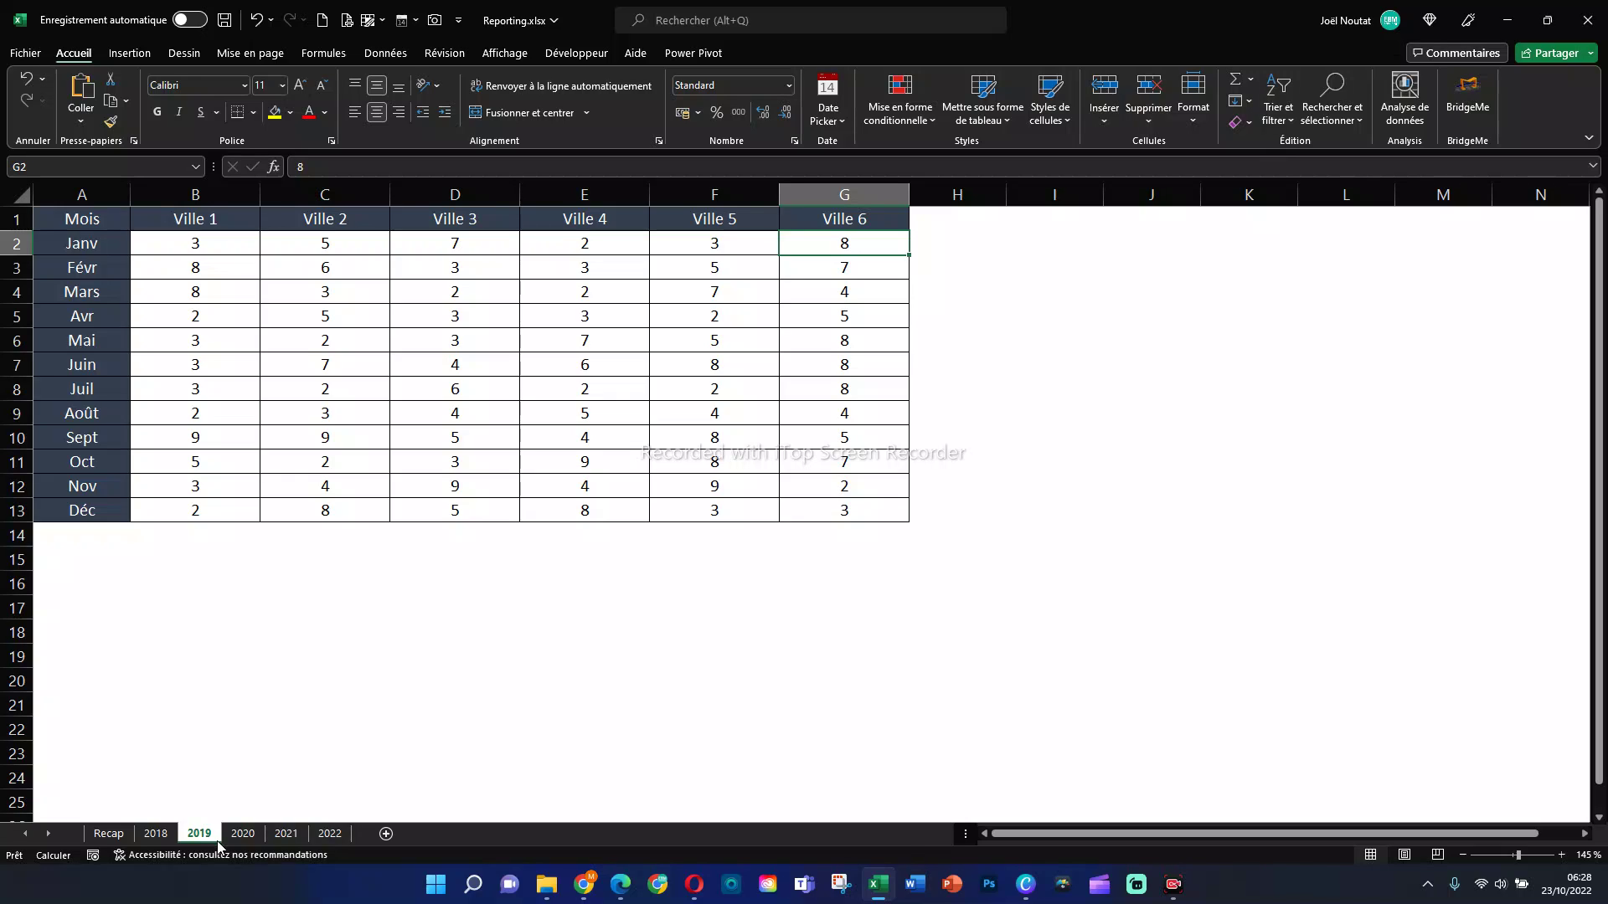
{"action": "left_click", "coordinate": [314, 836]}
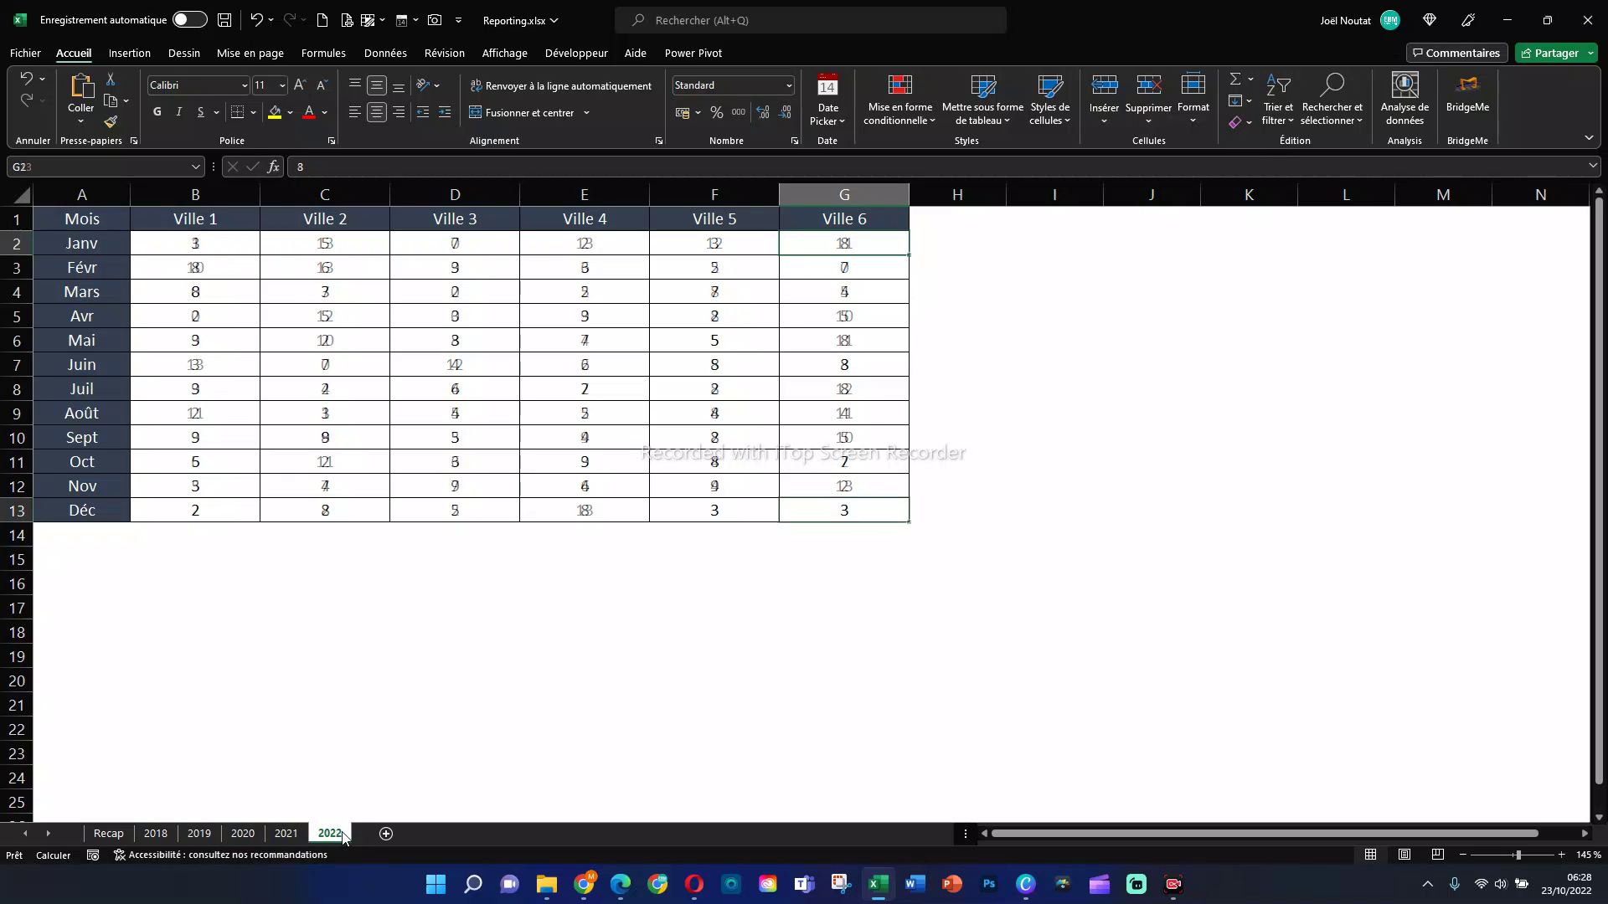
{"action": "left_click", "coordinate": [106, 836]}
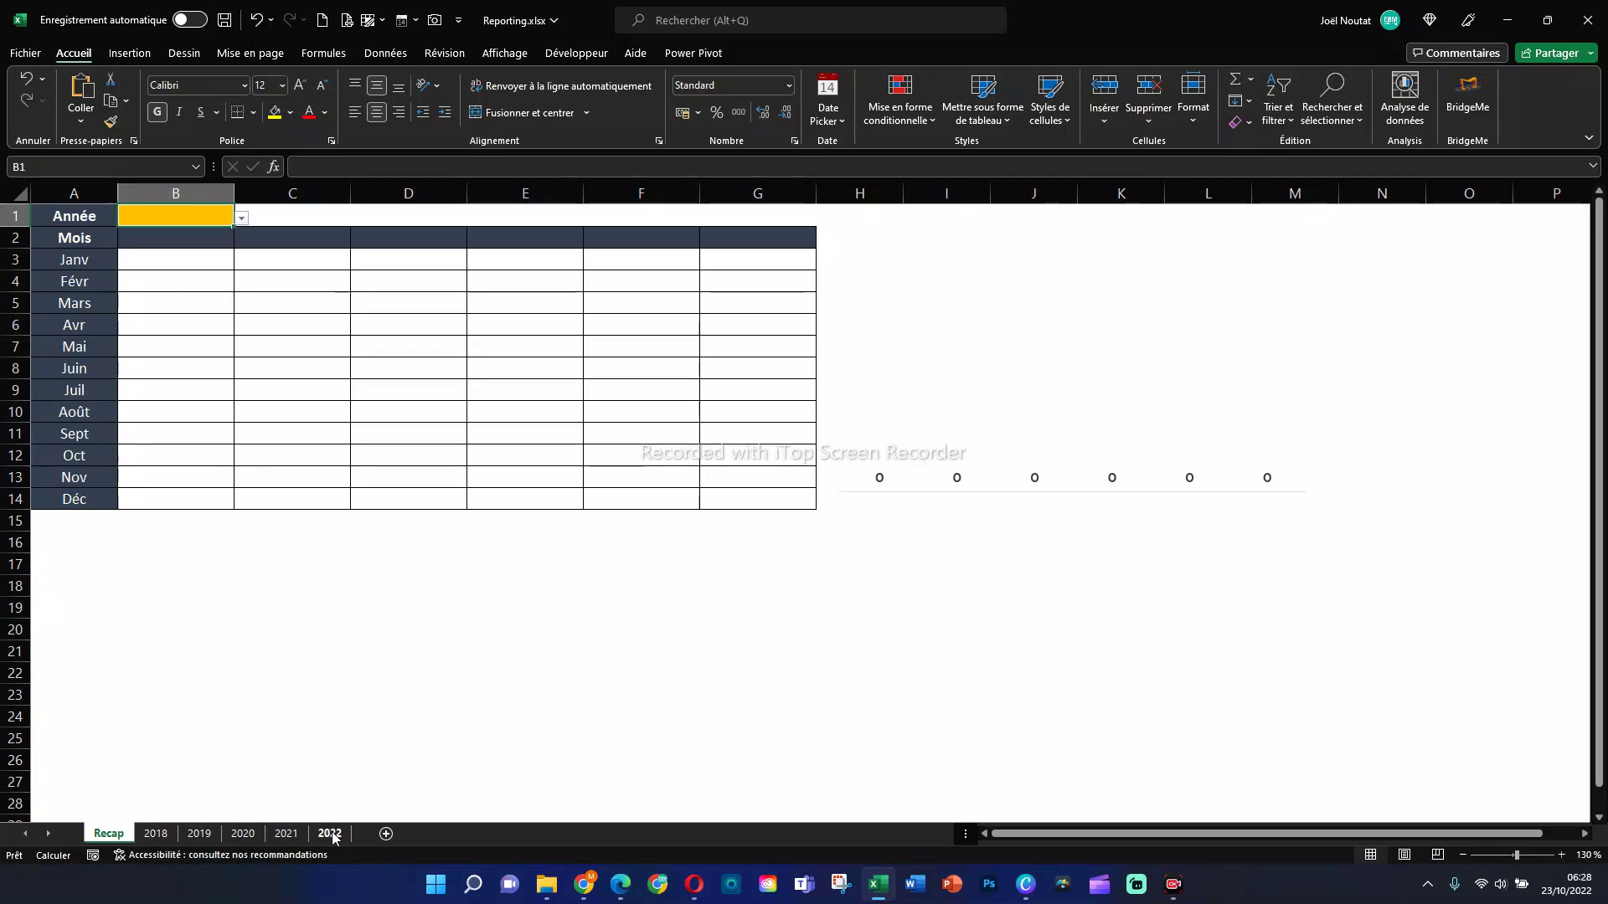
Step: Set the Recap year in B1 first to m_2021 and finally to m_2019, examining the city chart for each year
{"action": "left_click", "coordinate": [242, 219]}
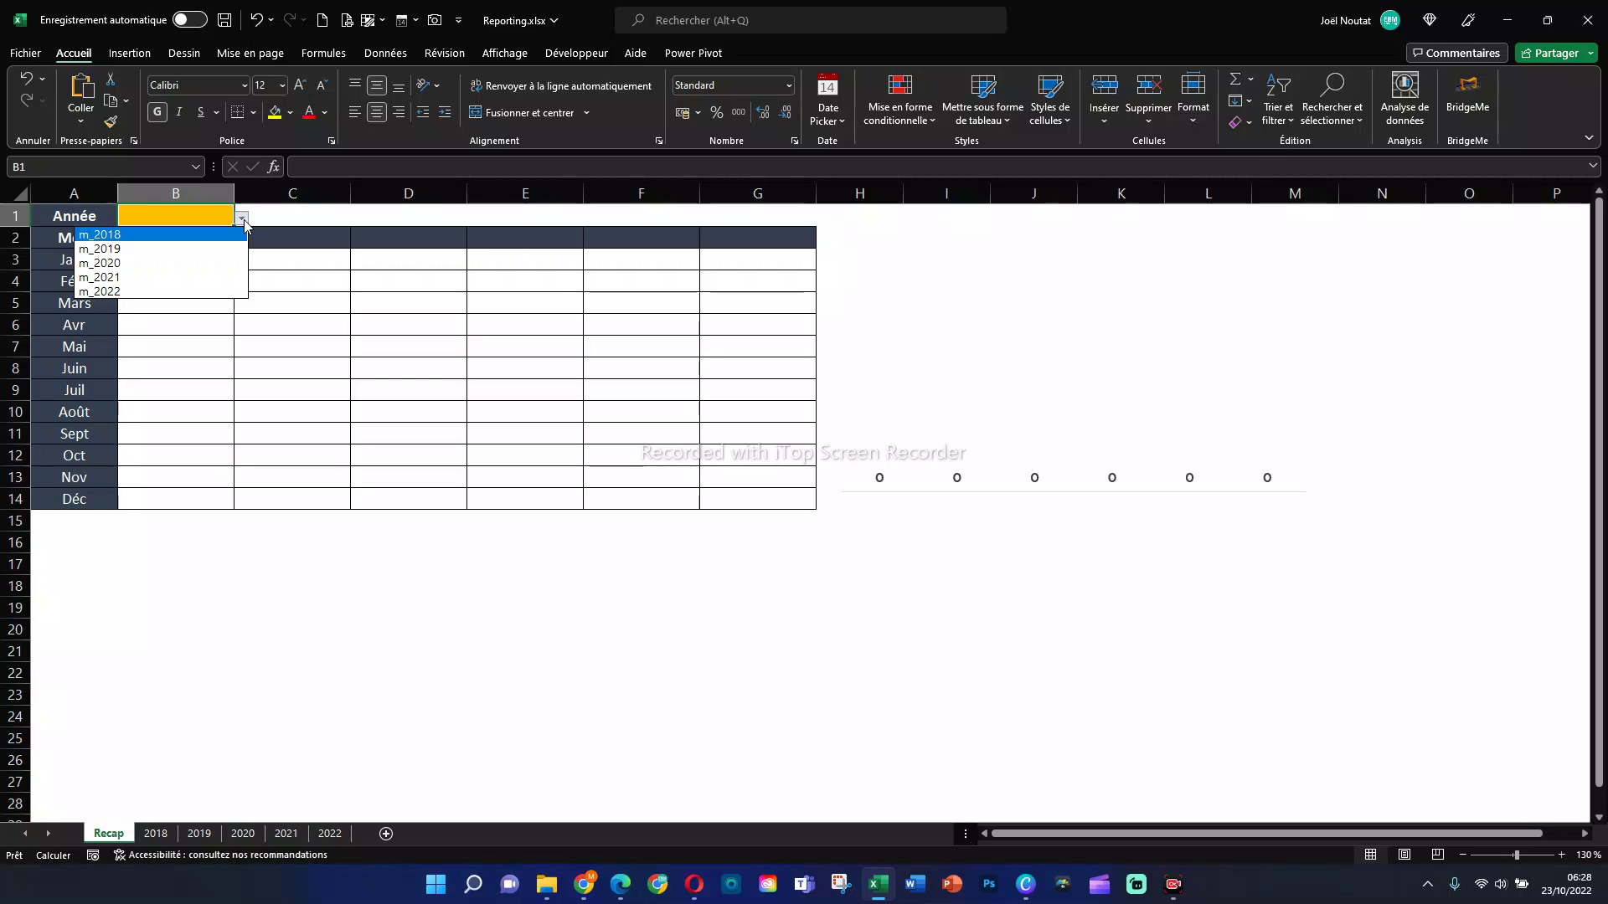
{"action": "left_click", "coordinate": [167, 286]}
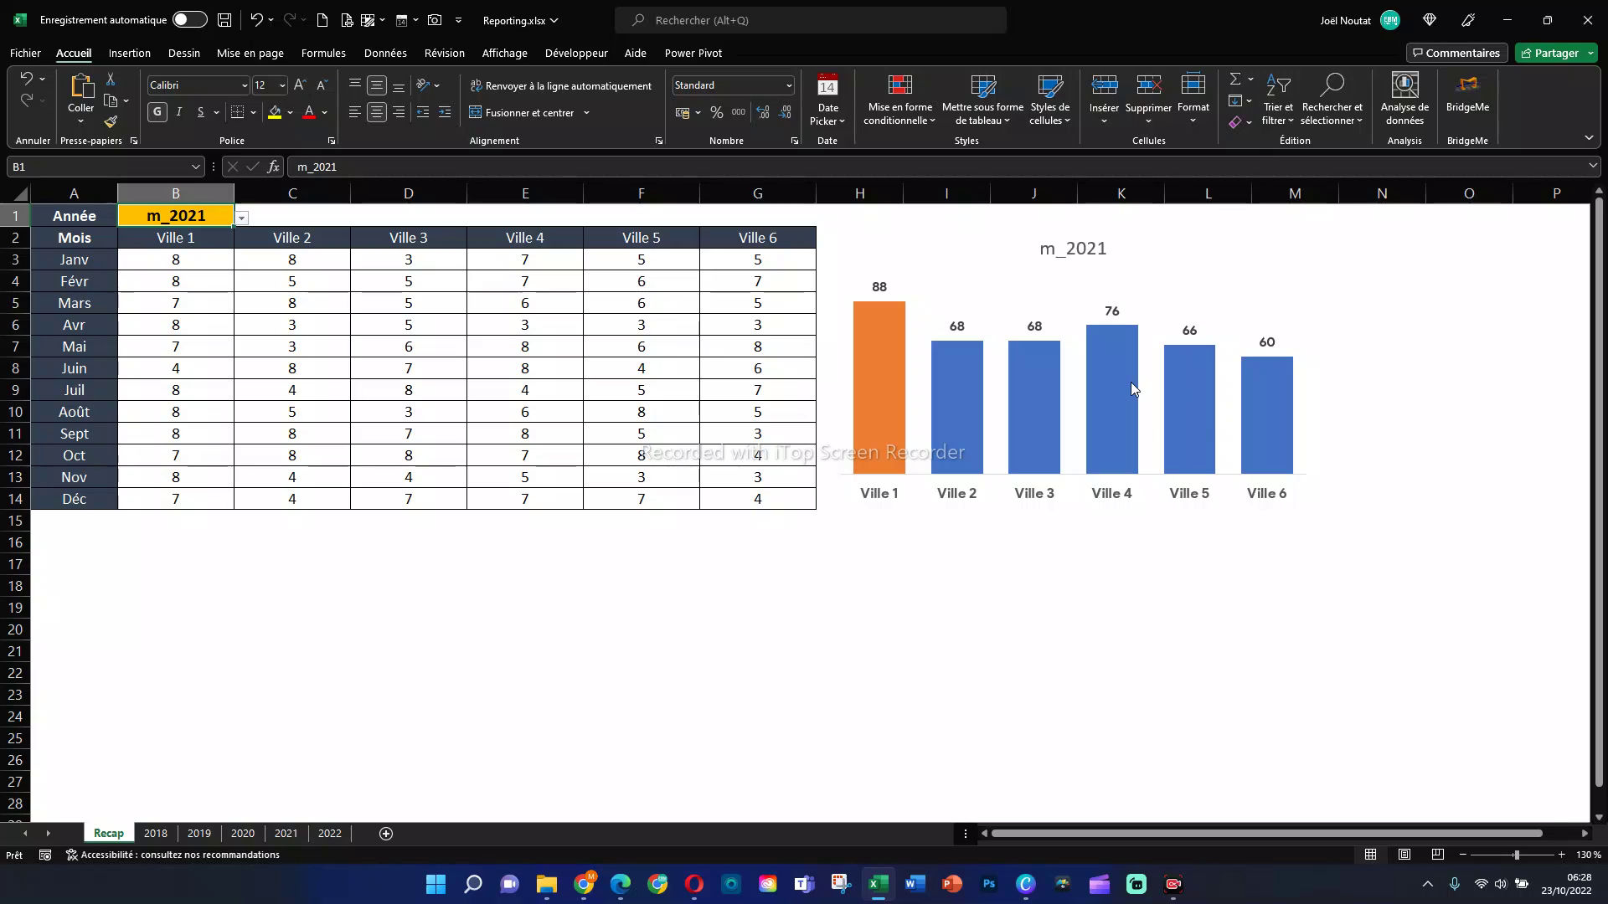
{"action": "mouse_move", "coordinate": [1210, 375]}
{"action": "left_click", "coordinate": [241, 219]}
{"action": "left_click", "coordinate": [207, 248]}
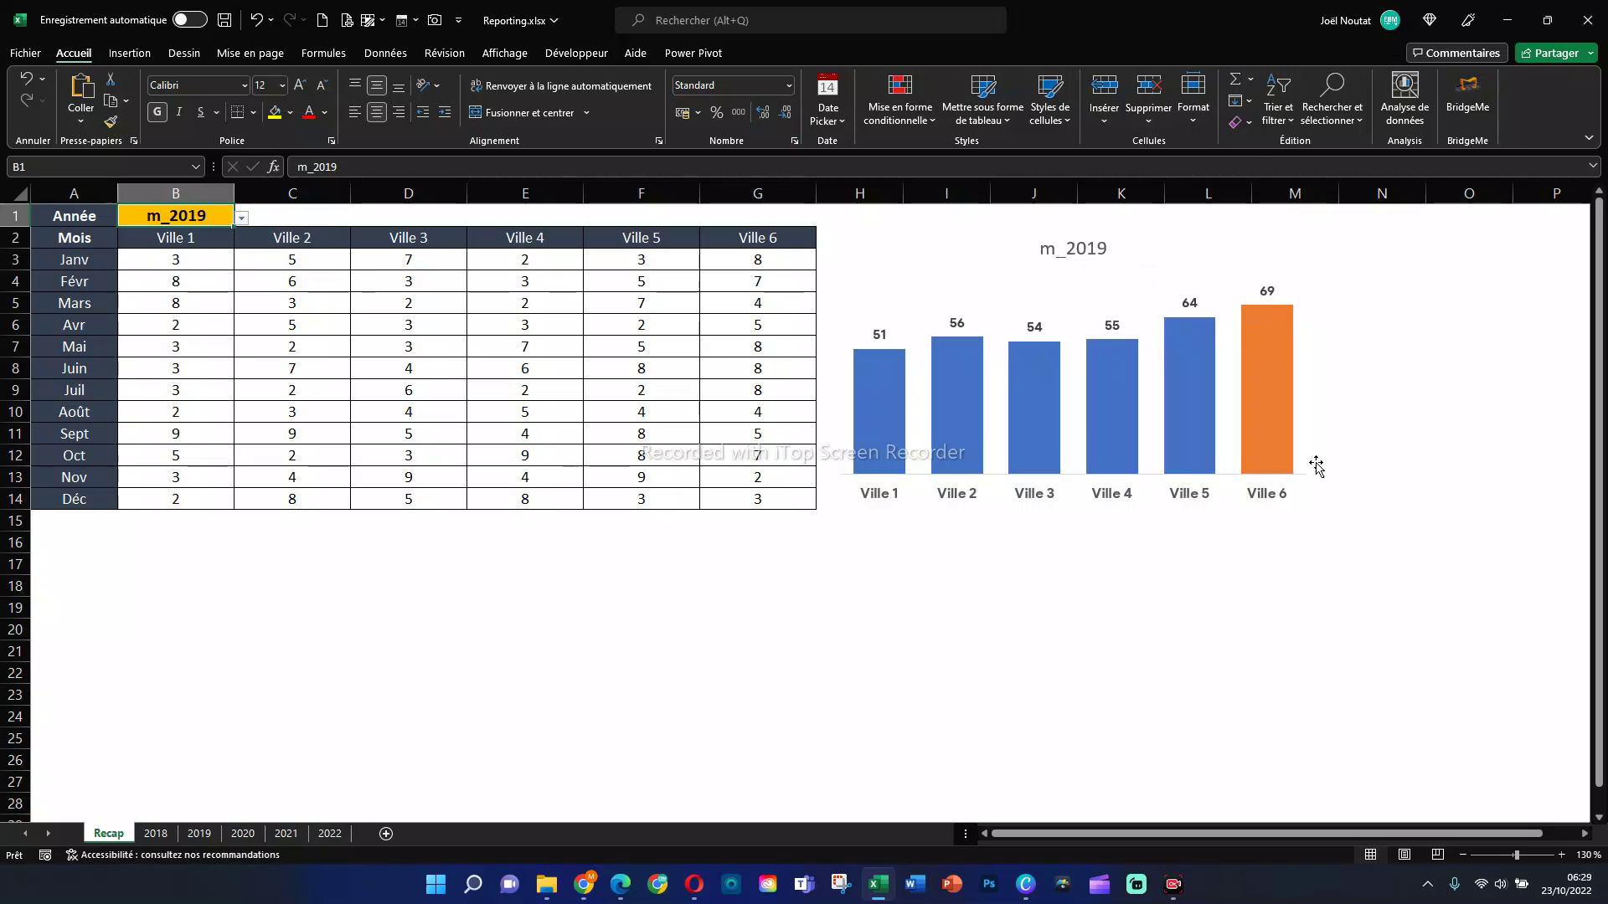
{"action": "mouse_move", "coordinate": [1269, 410]}
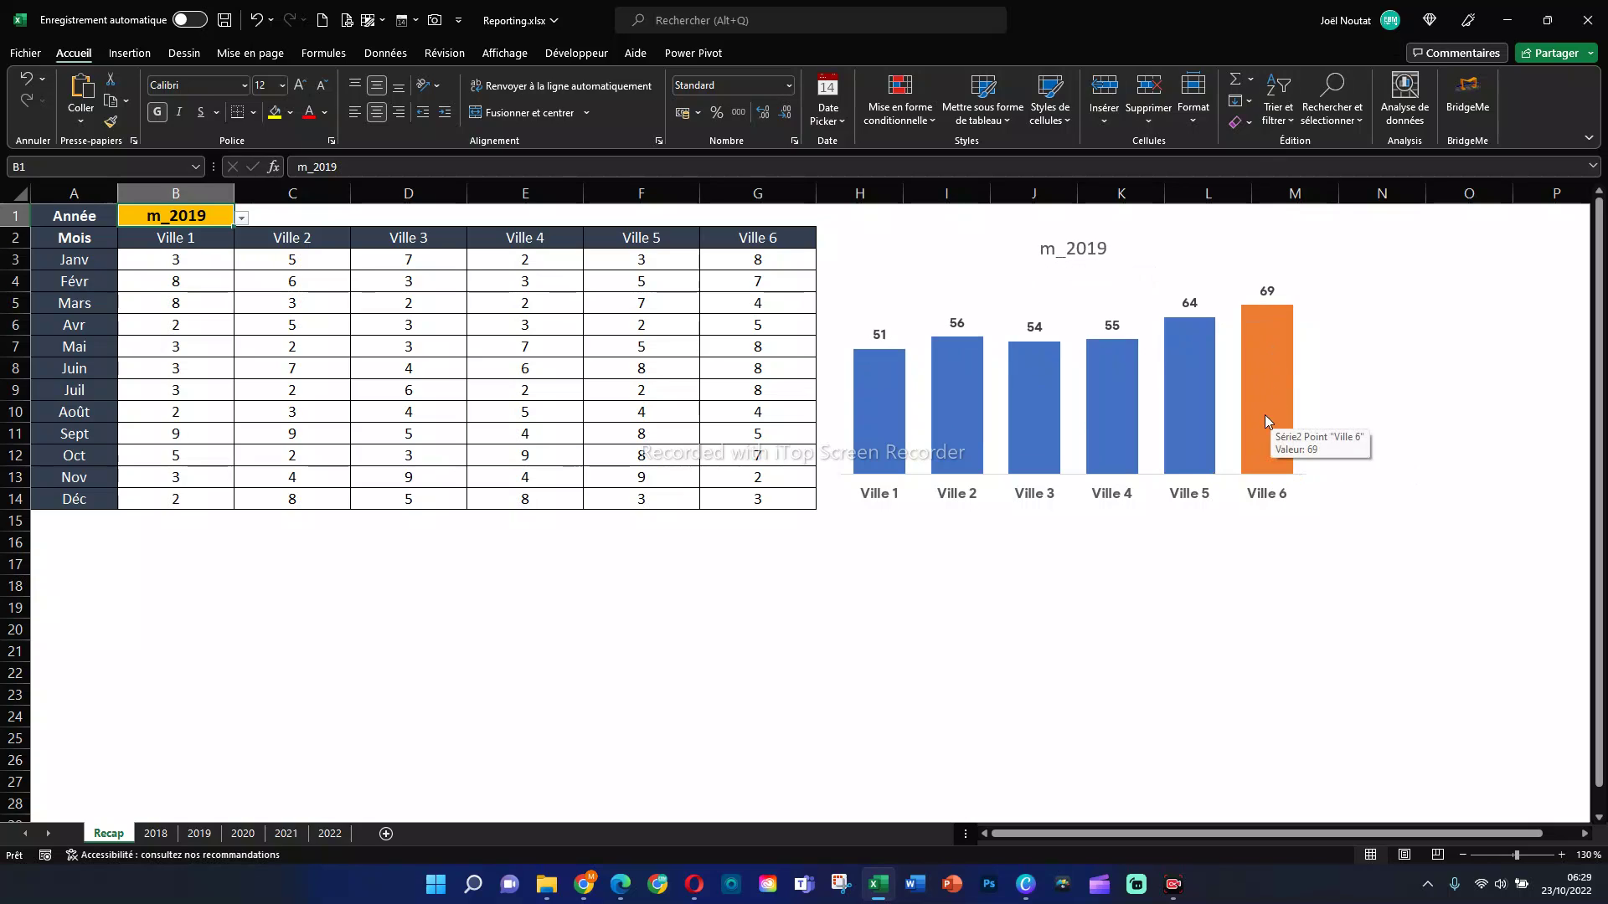
{"action": "left_click", "coordinate": [1266, 299]}
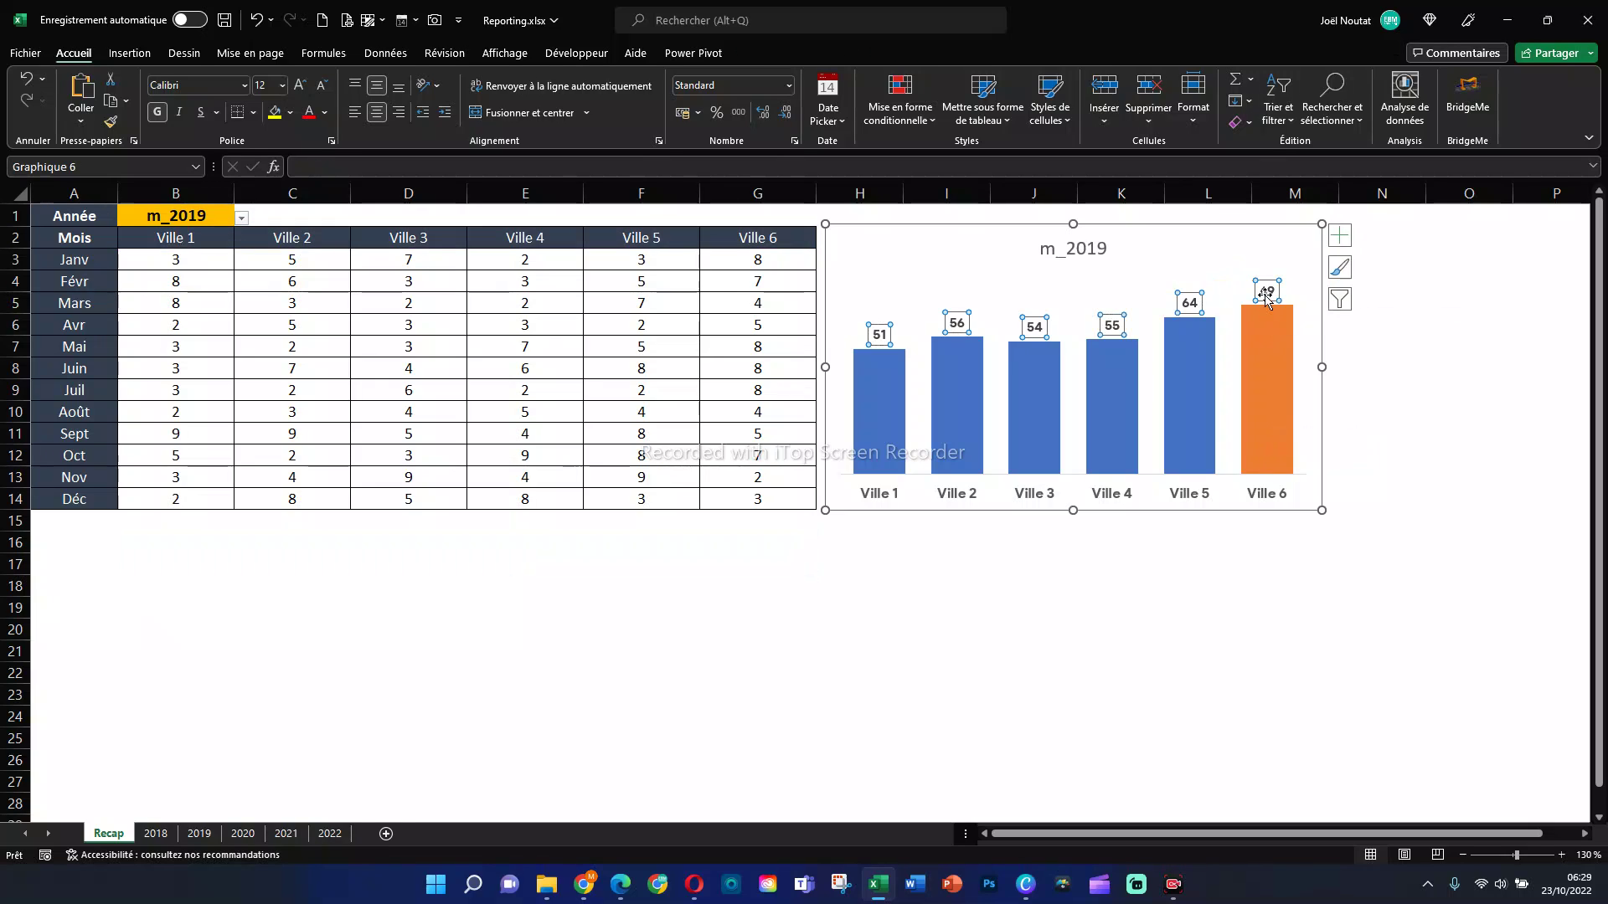
{"action": "left_click", "coordinate": [1433, 356]}
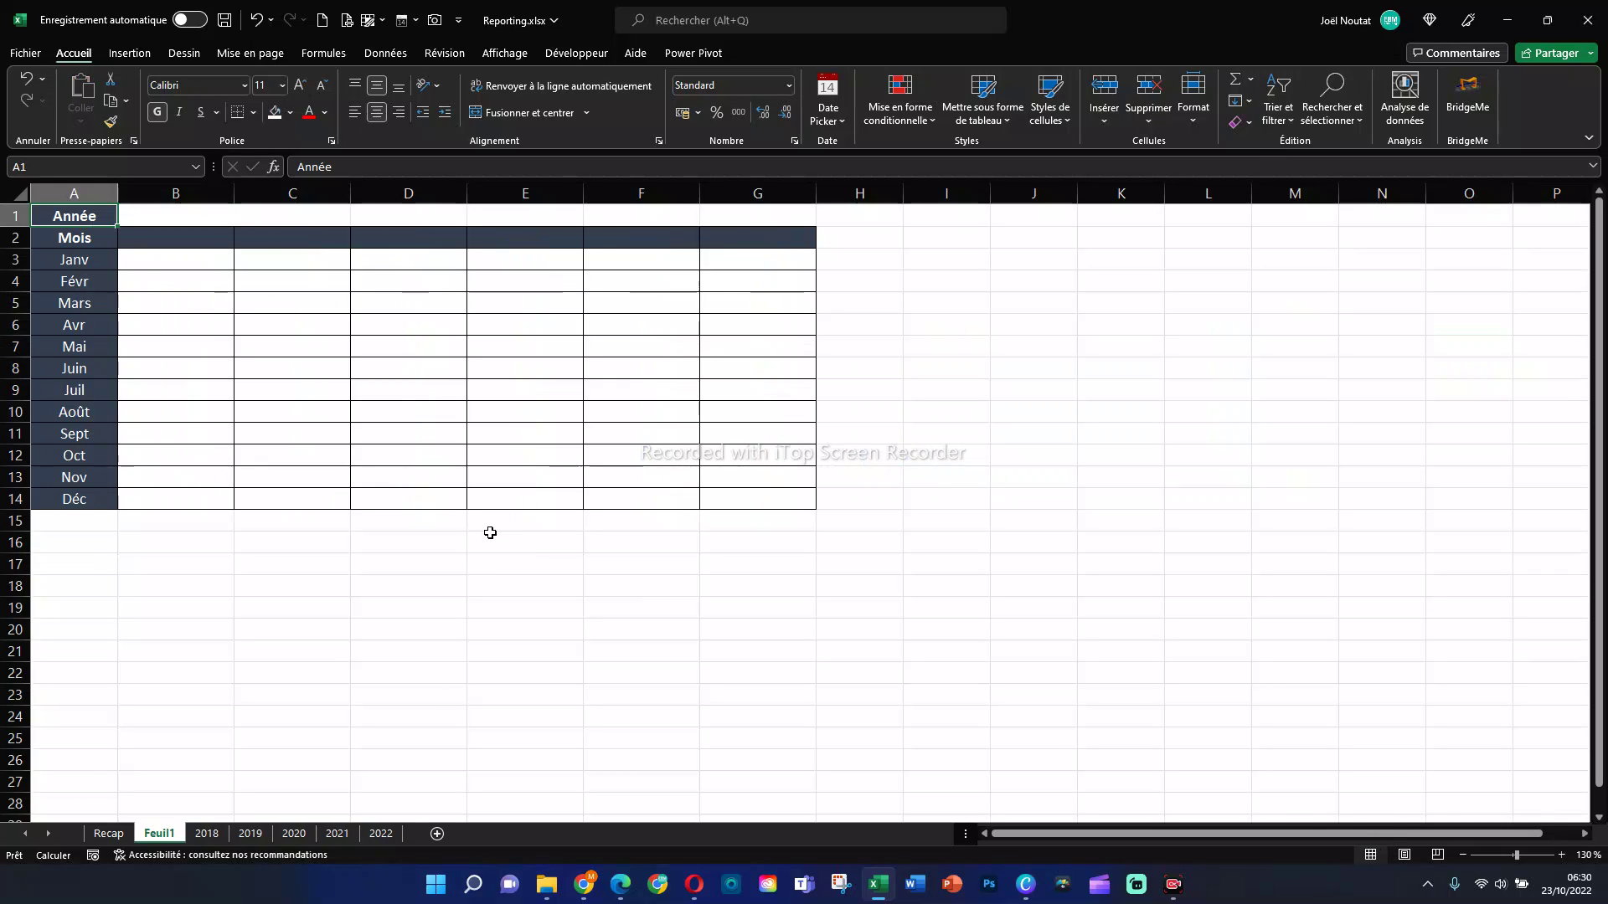
Step: Compare the finished Recap sheet with Feuil1, examining the empty year cell, header row and range B2:G14
{"action": "left_click", "coordinate": [109, 833]}
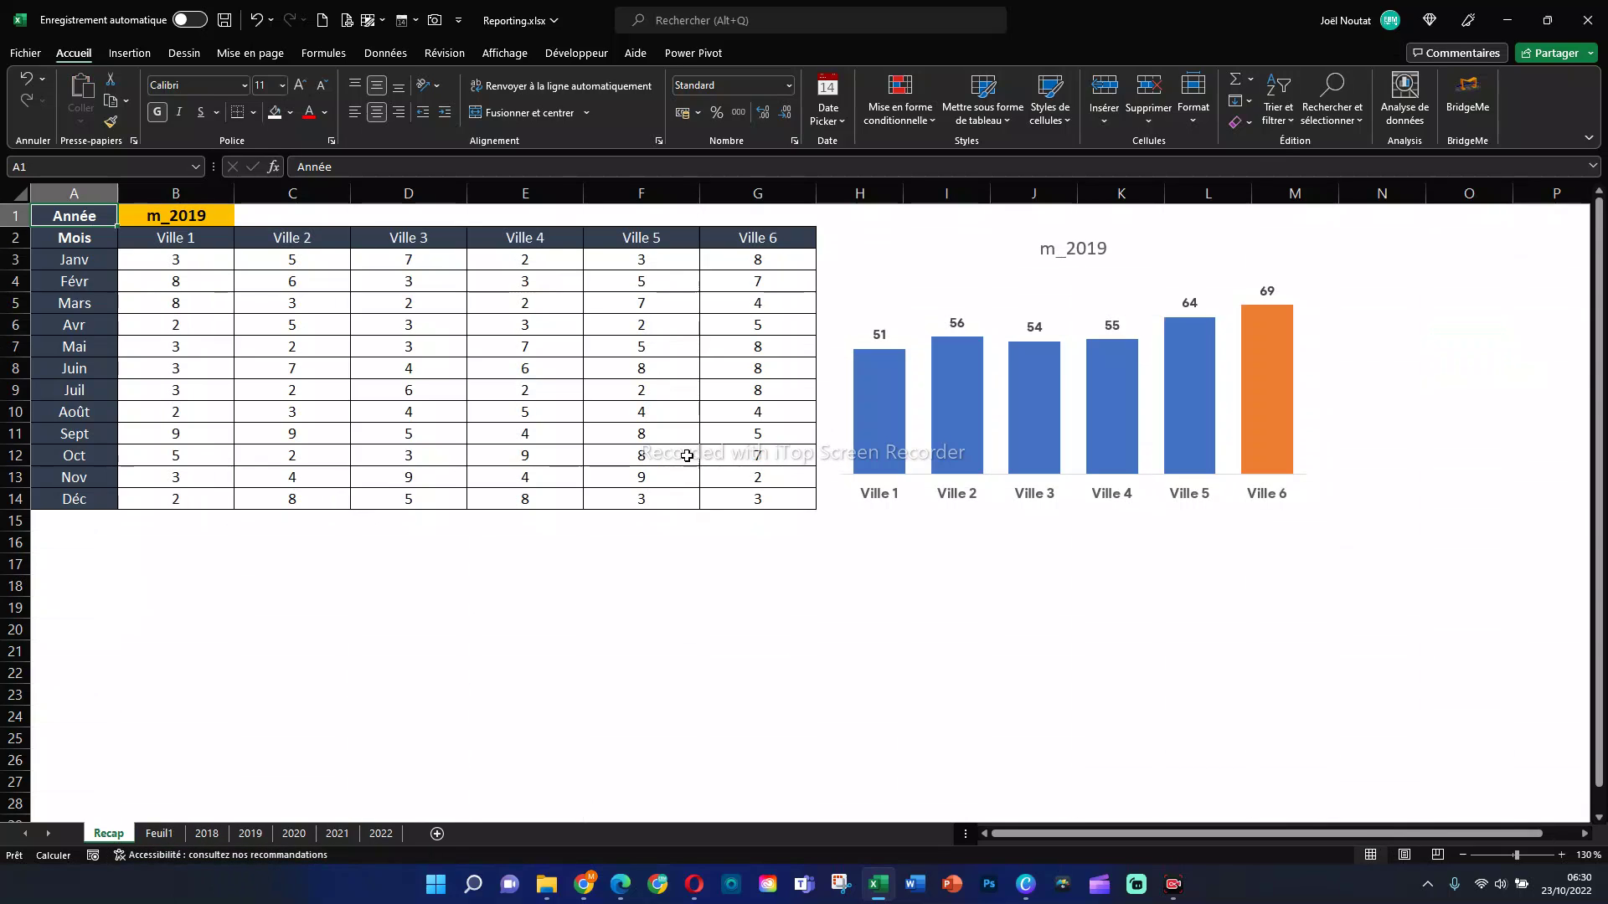
{"action": "left_click", "coordinate": [159, 834]}
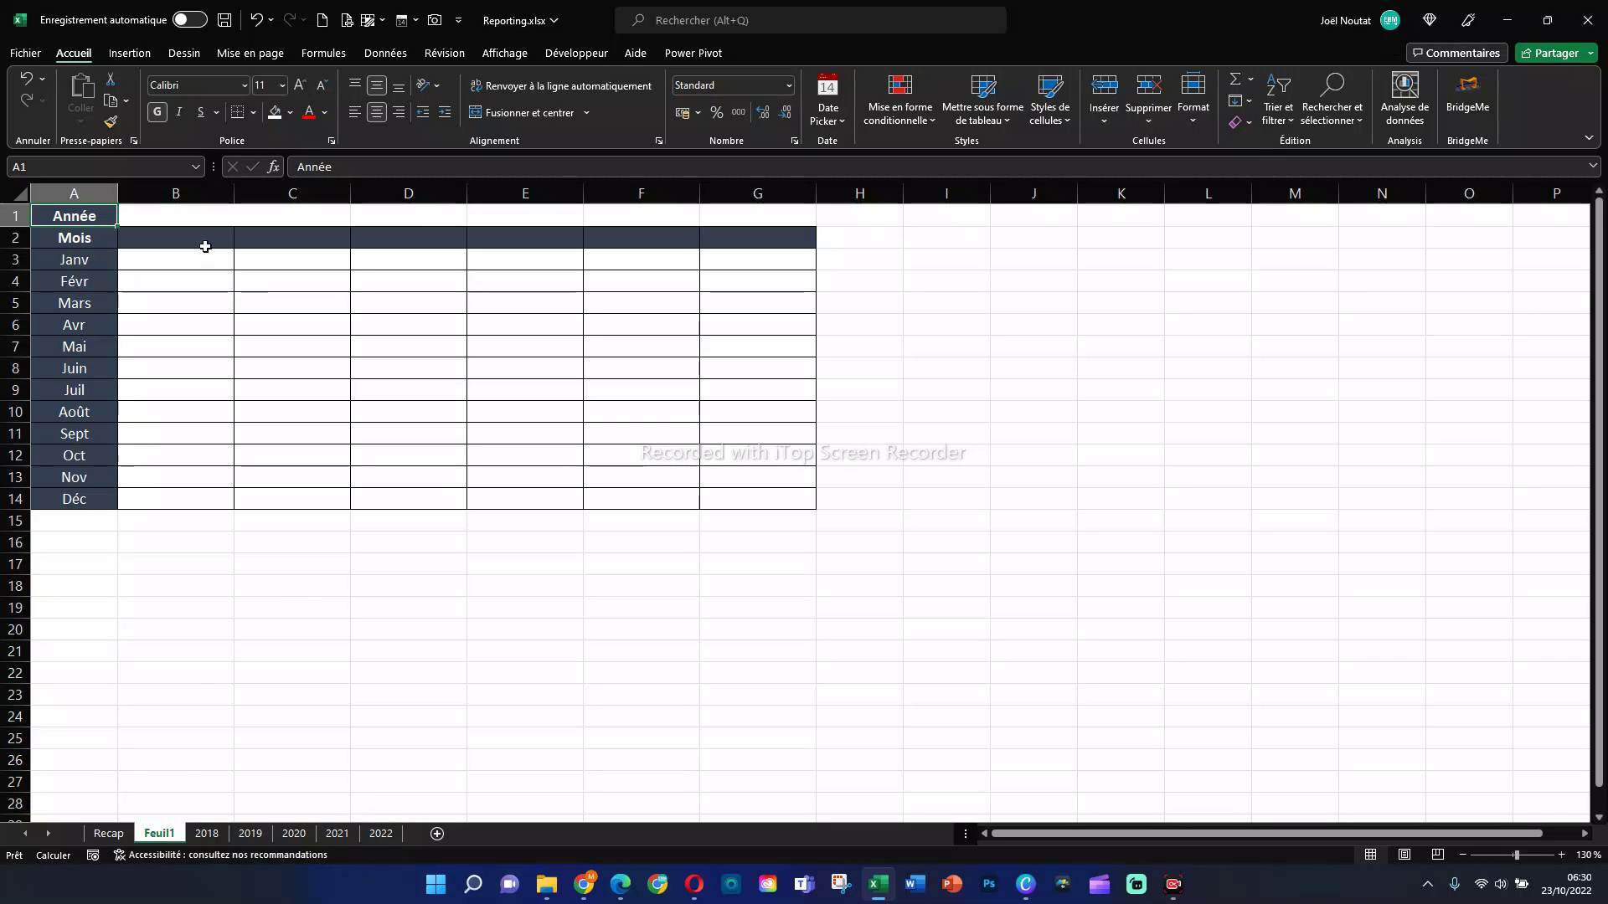
{"action": "left_click", "coordinate": [209, 240]}
{"action": "left_click", "coordinate": [287, 243]}
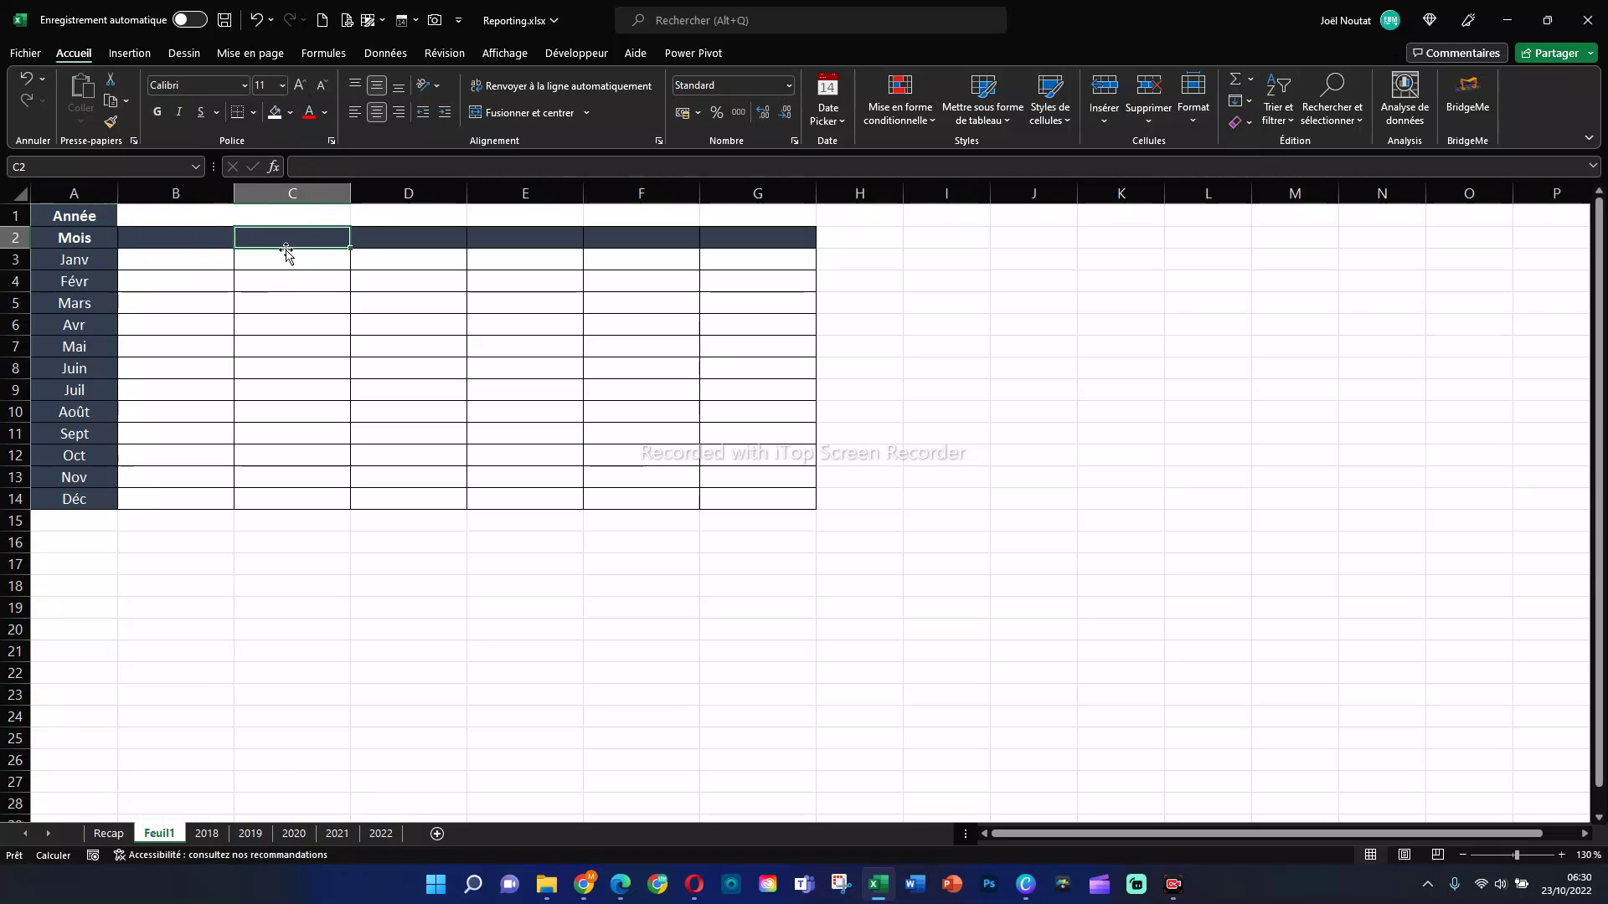
{"action": "left_click", "coordinate": [212, 277]}
{"action": "left_click", "coordinate": [205, 244]}
{"action": "left_click_drag", "start_coordinate": [213, 243], "coordinate": [736, 492]}
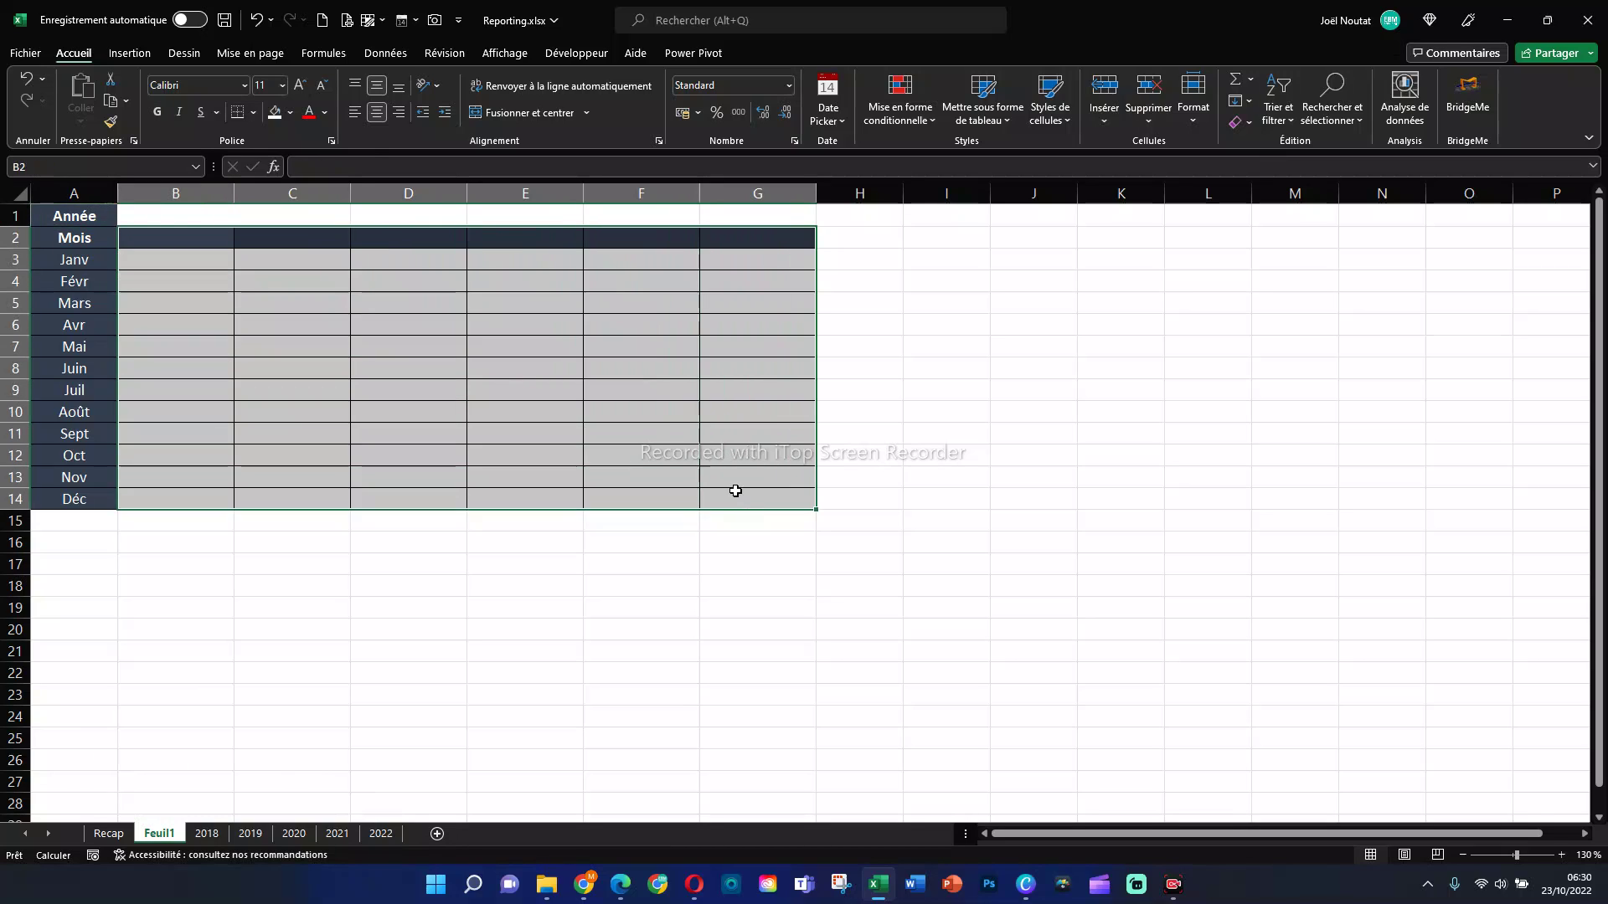
{"action": "left_click", "coordinate": [632, 434]}
{"action": "left_click", "coordinate": [552, 388]}
{"action": "left_click", "coordinate": [500, 323]}
{"action": "left_click", "coordinate": [281, 368]}
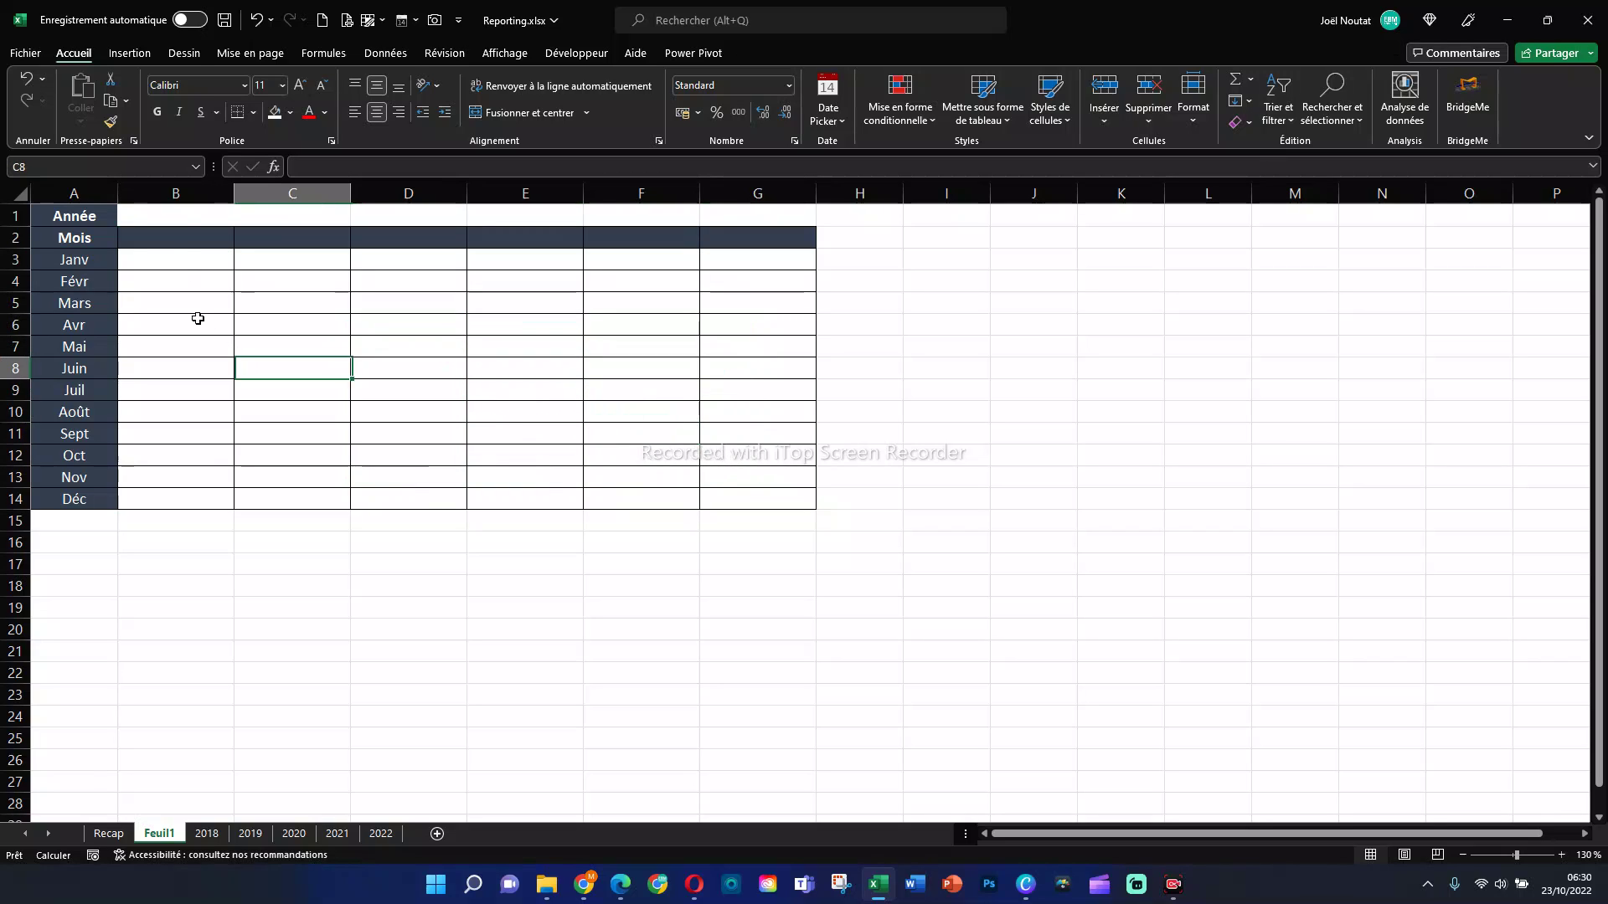
{"action": "left_click", "coordinate": [184, 220]}
{"action": "left_click", "coordinate": [201, 389]}
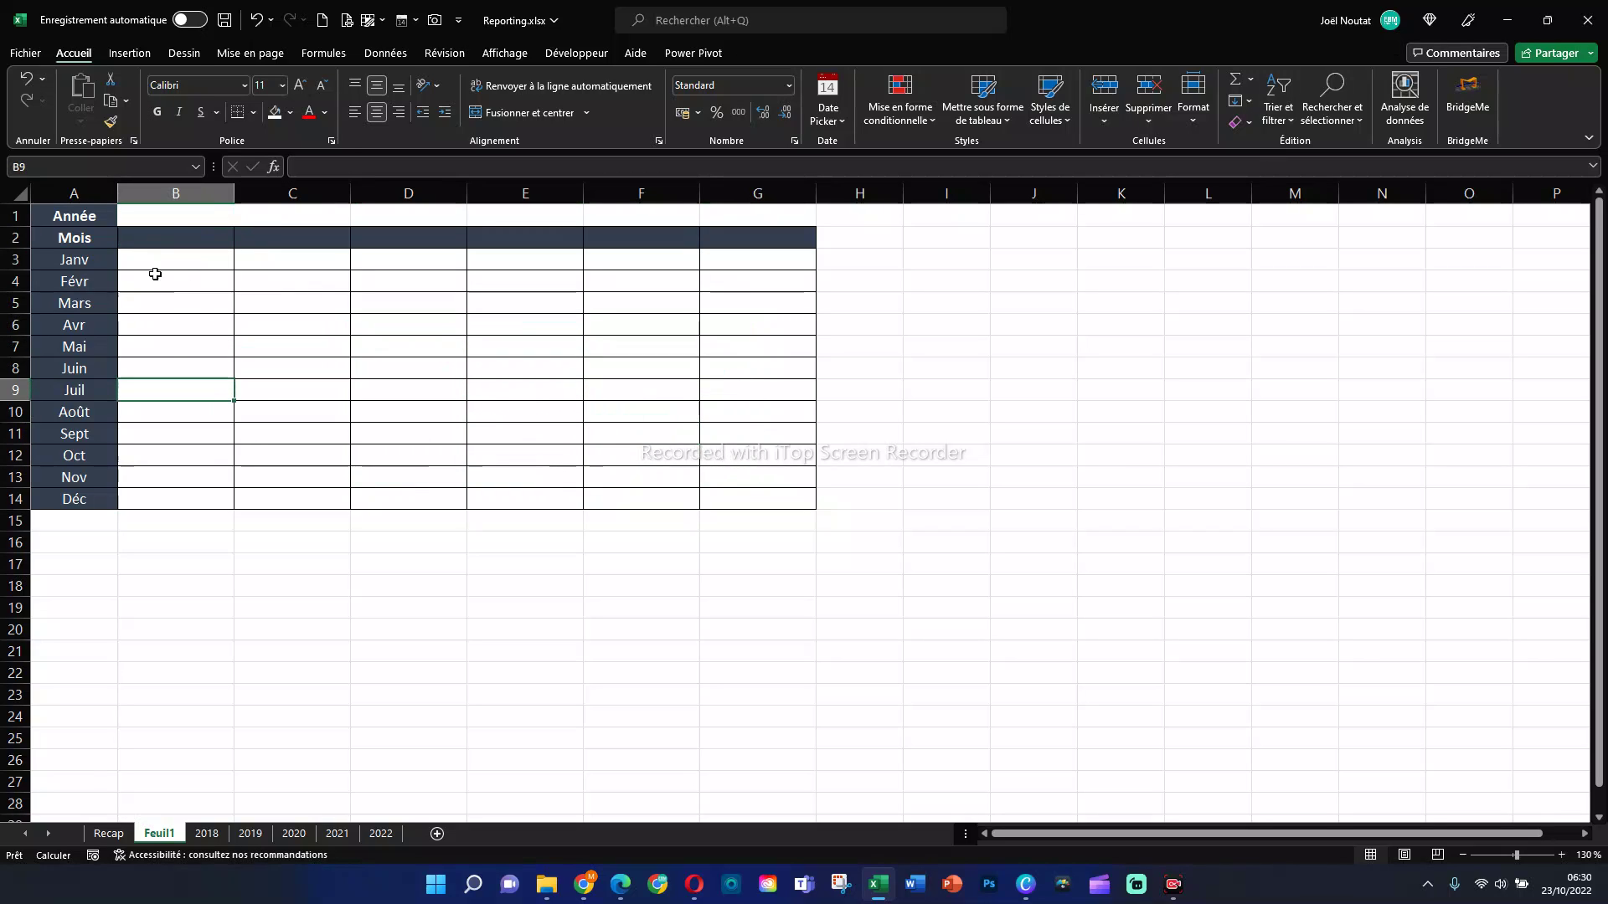
Step: Fill the year cell B1 on Feuil1 with the standard light blue colour
{"action": "left_click", "coordinate": [165, 219]}
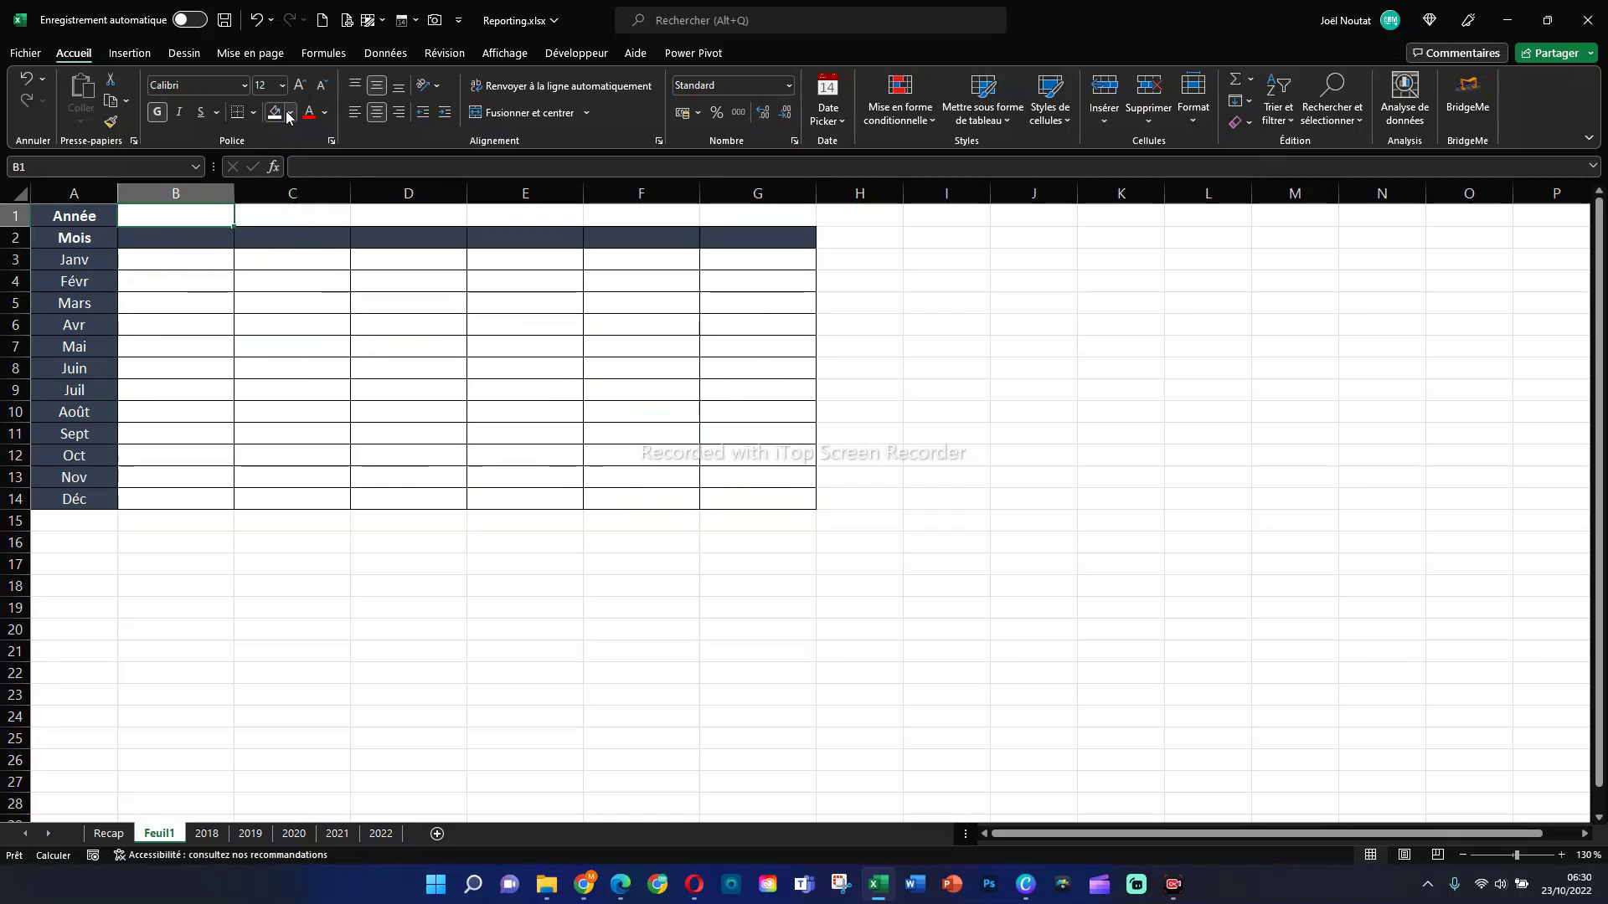
{"action": "left_click", "coordinate": [290, 112]}
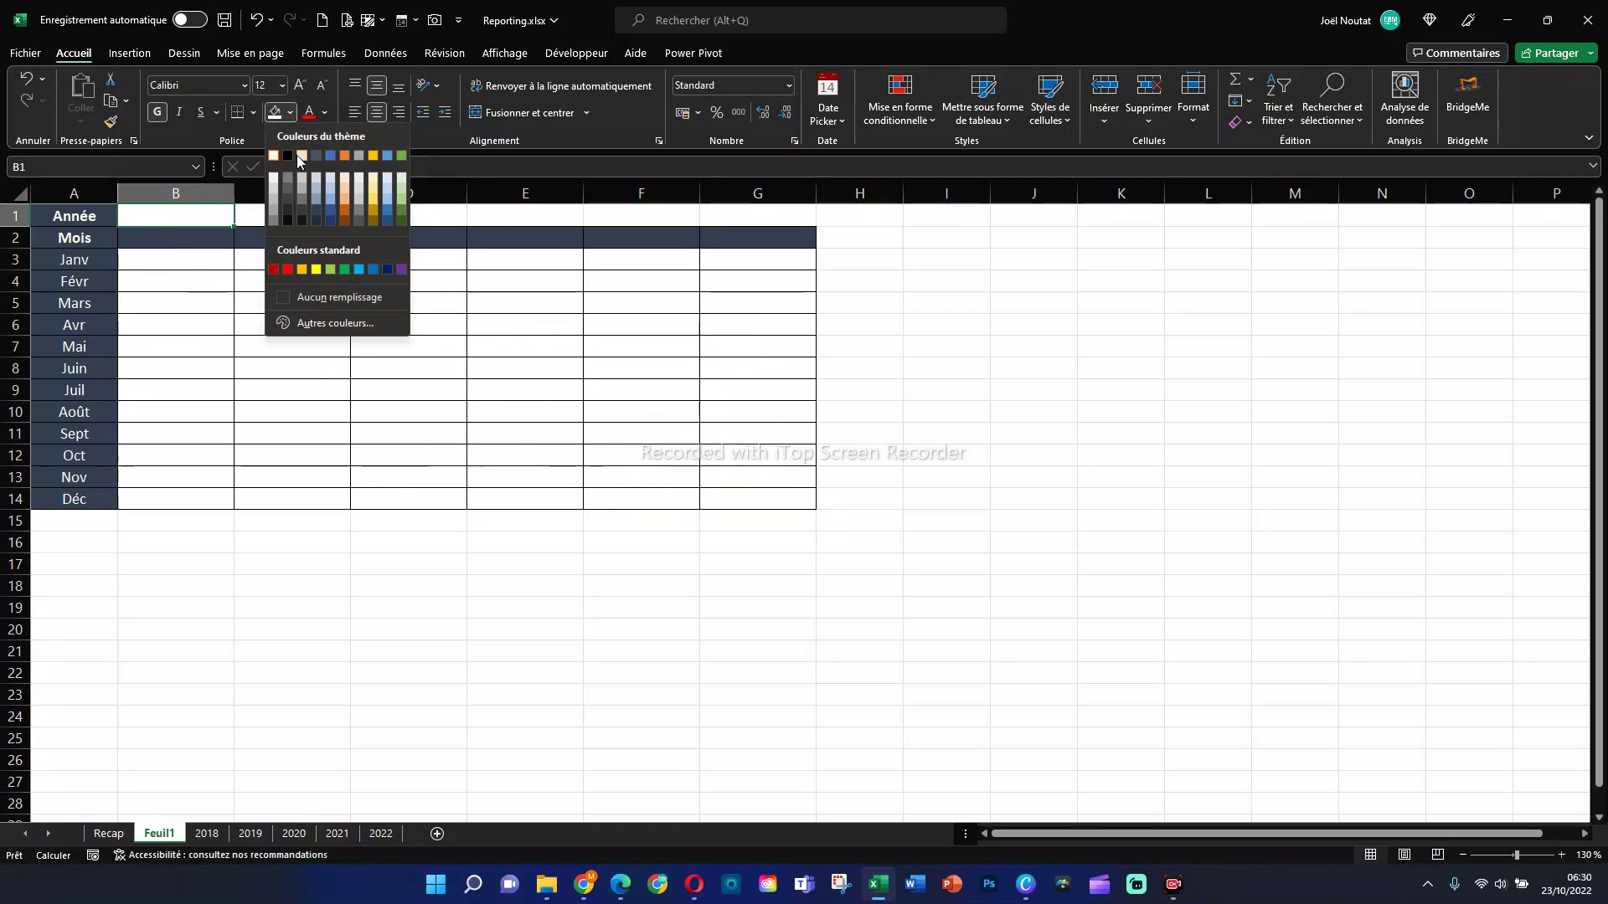
{"action": "left_click", "coordinate": [358, 270]}
{"action": "left_click", "coordinate": [371, 396]}
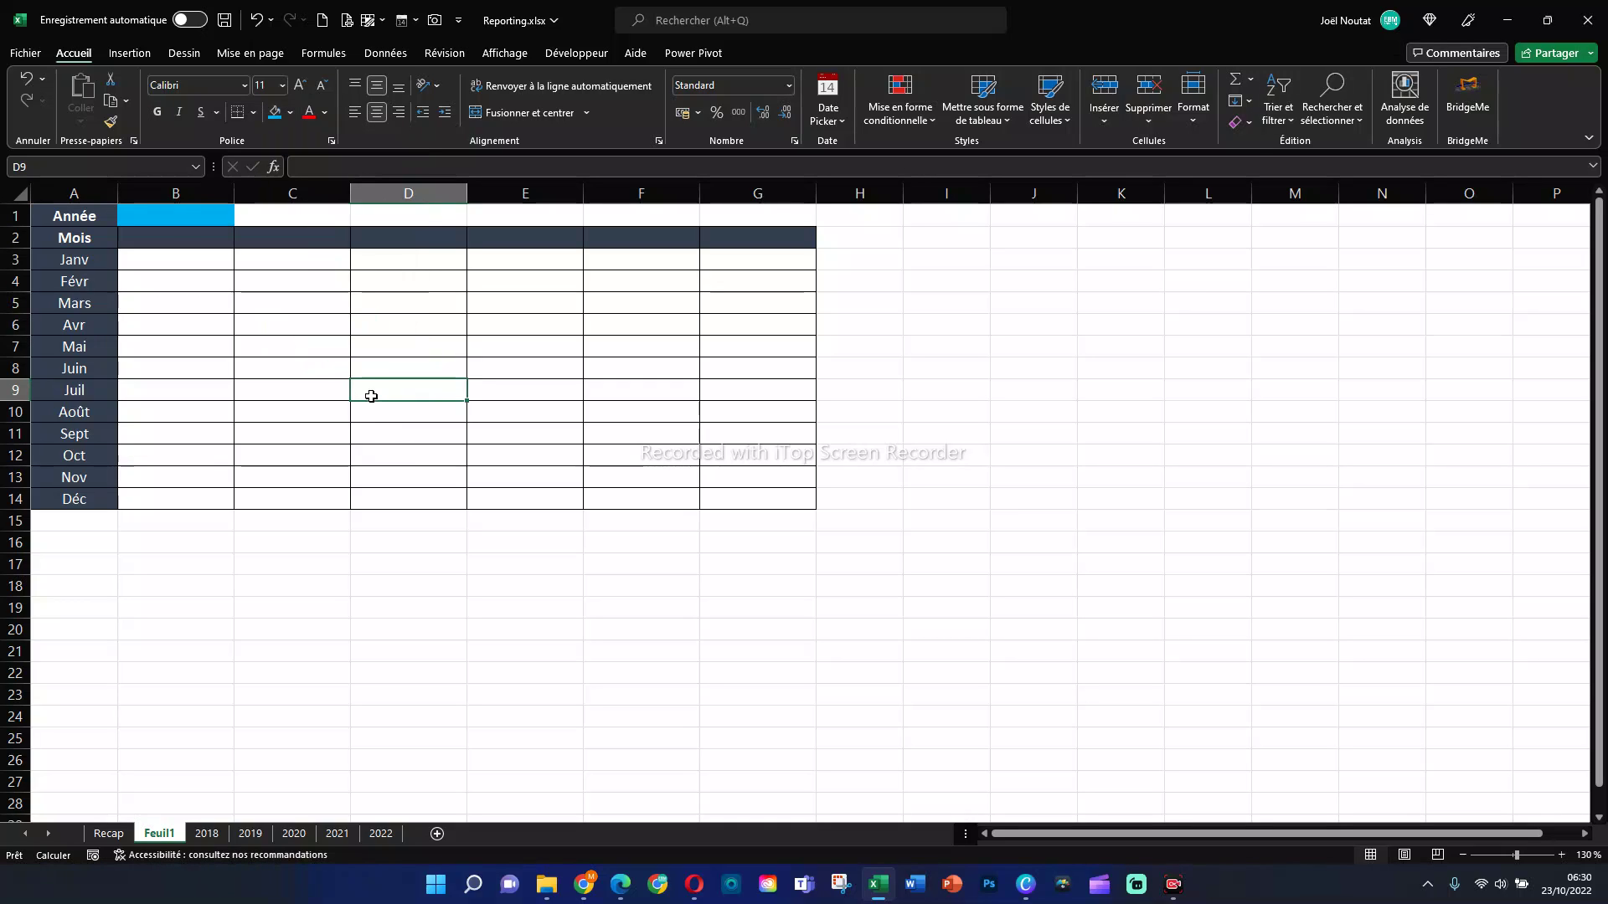
{"action": "left_click", "coordinate": [199, 216]}
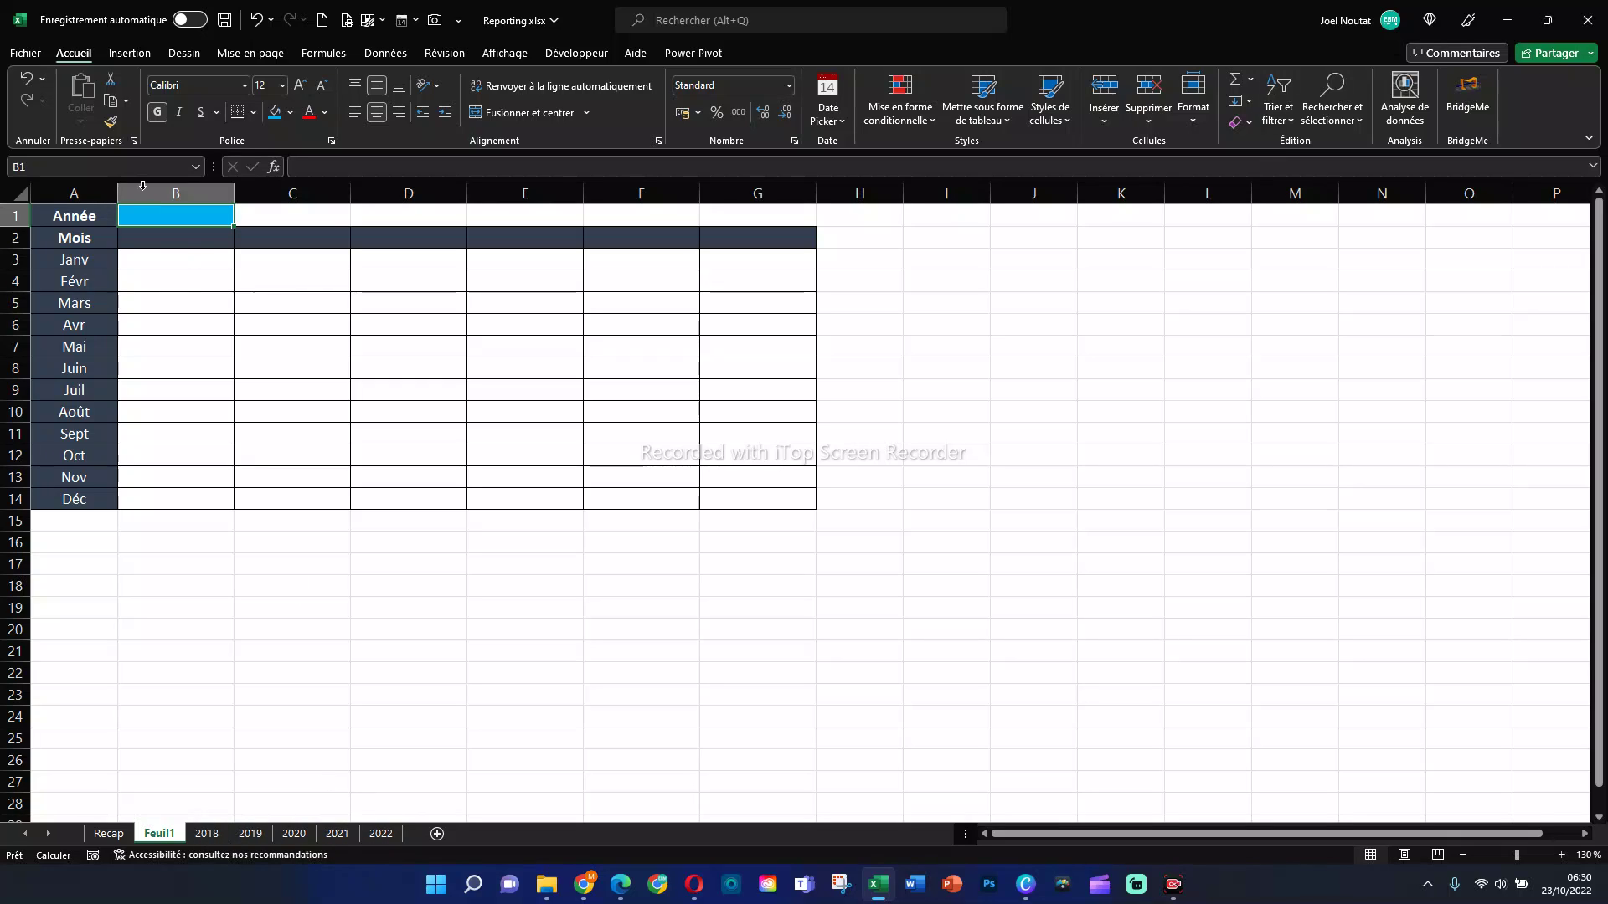
{"action": "left_click", "coordinate": [173, 323]}
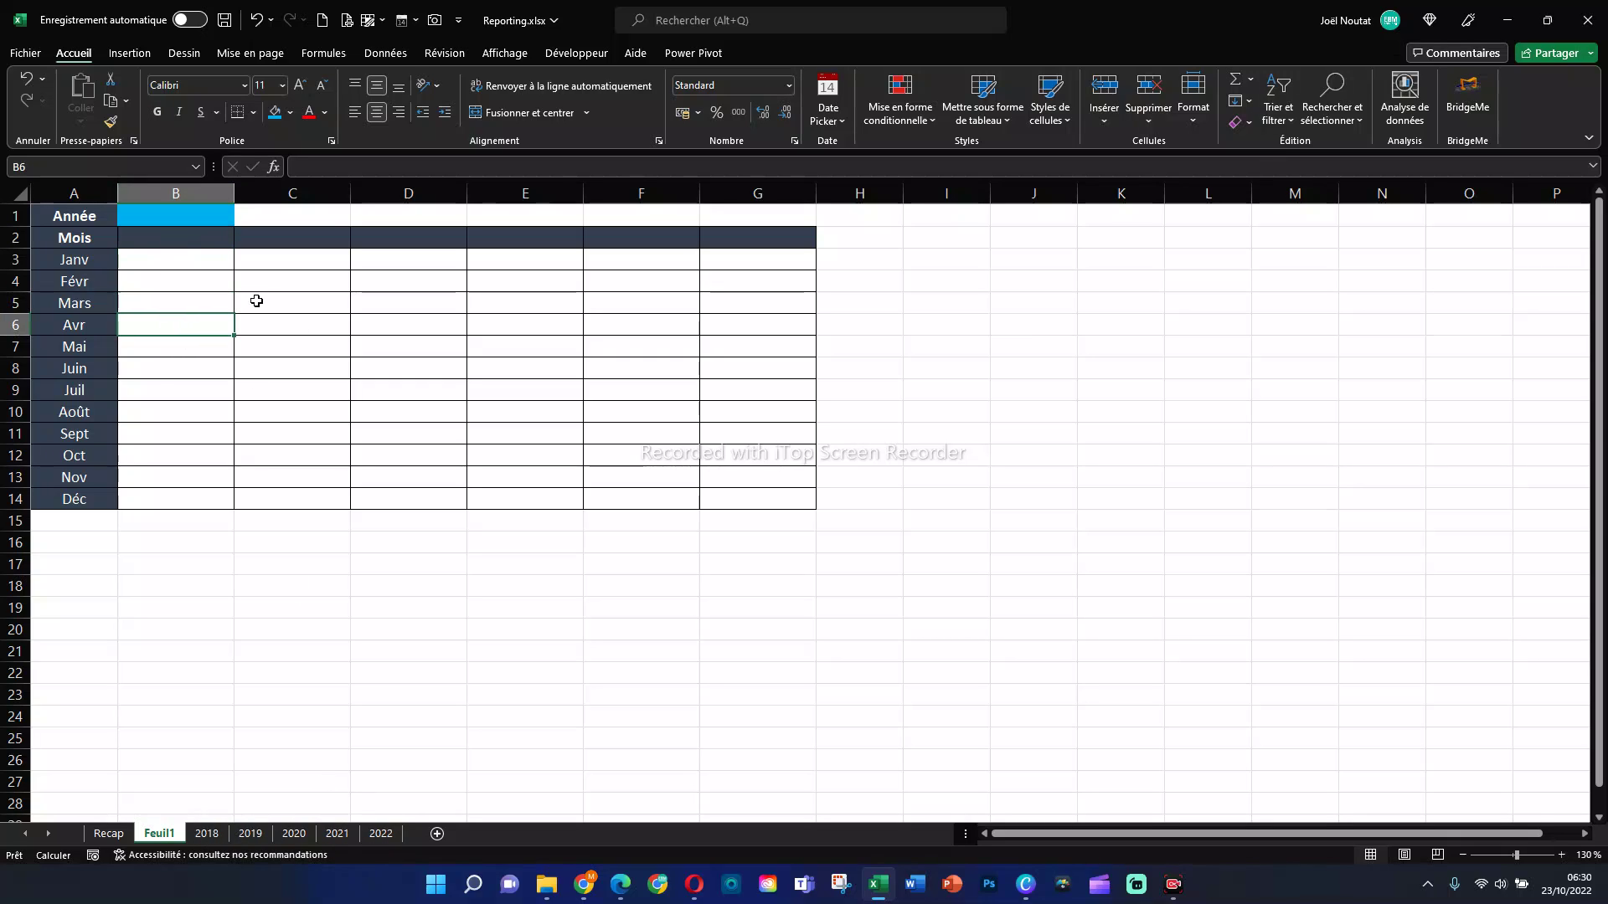
{"action": "left_click", "coordinate": [172, 237]}
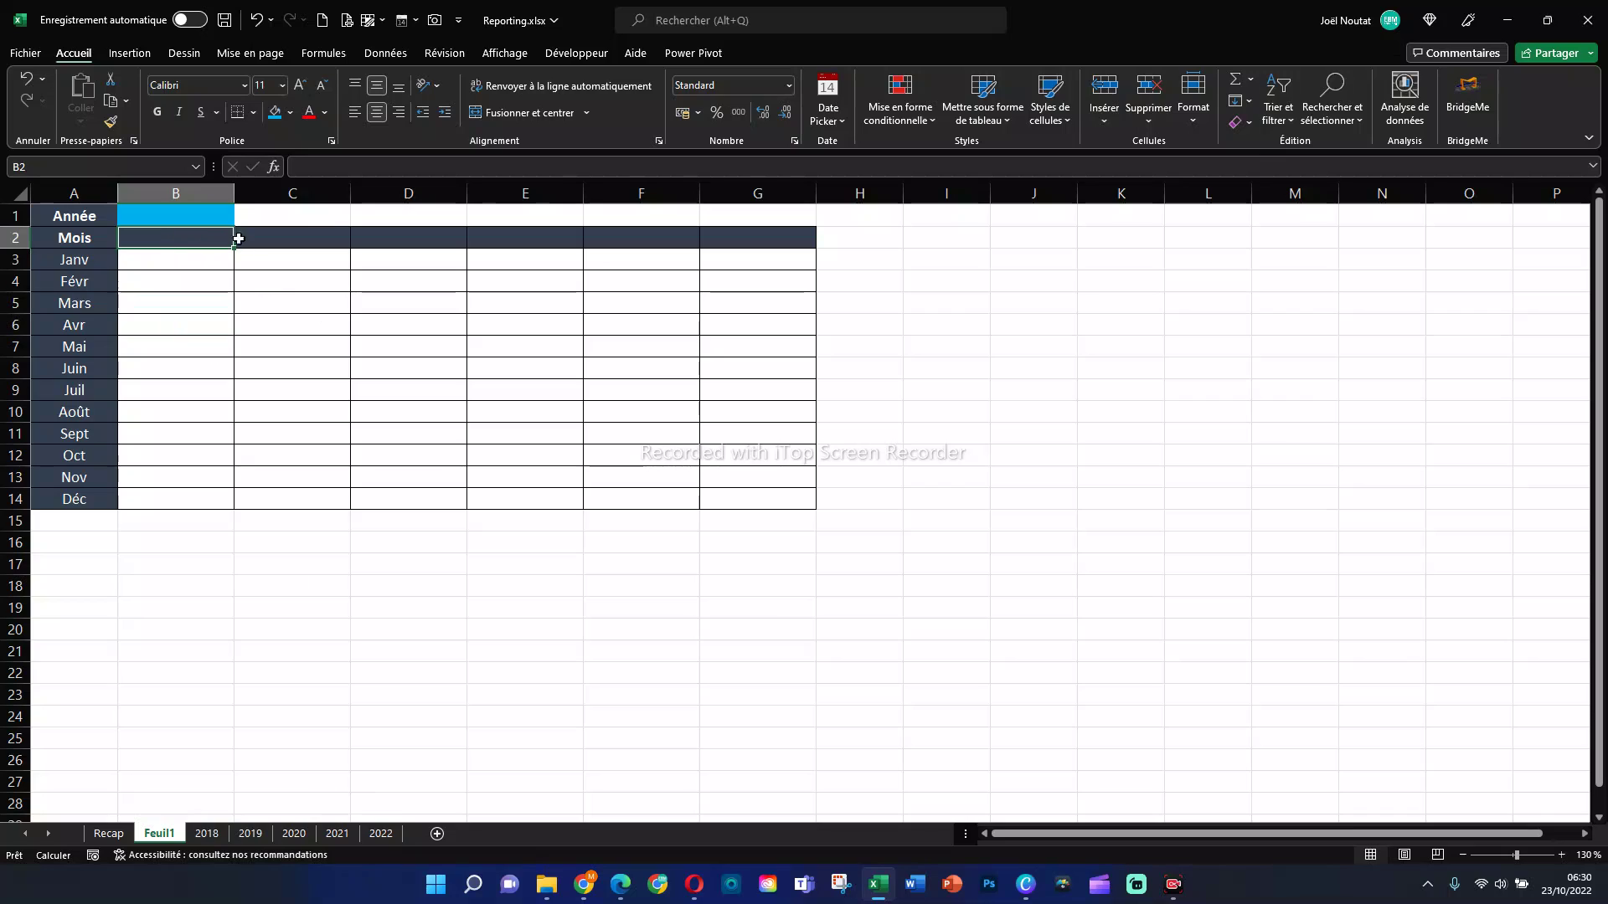
{"action": "left_click", "coordinate": [330, 237]}
{"action": "left_click", "coordinate": [151, 237]}
{"action": "left_click", "coordinate": [284, 237]}
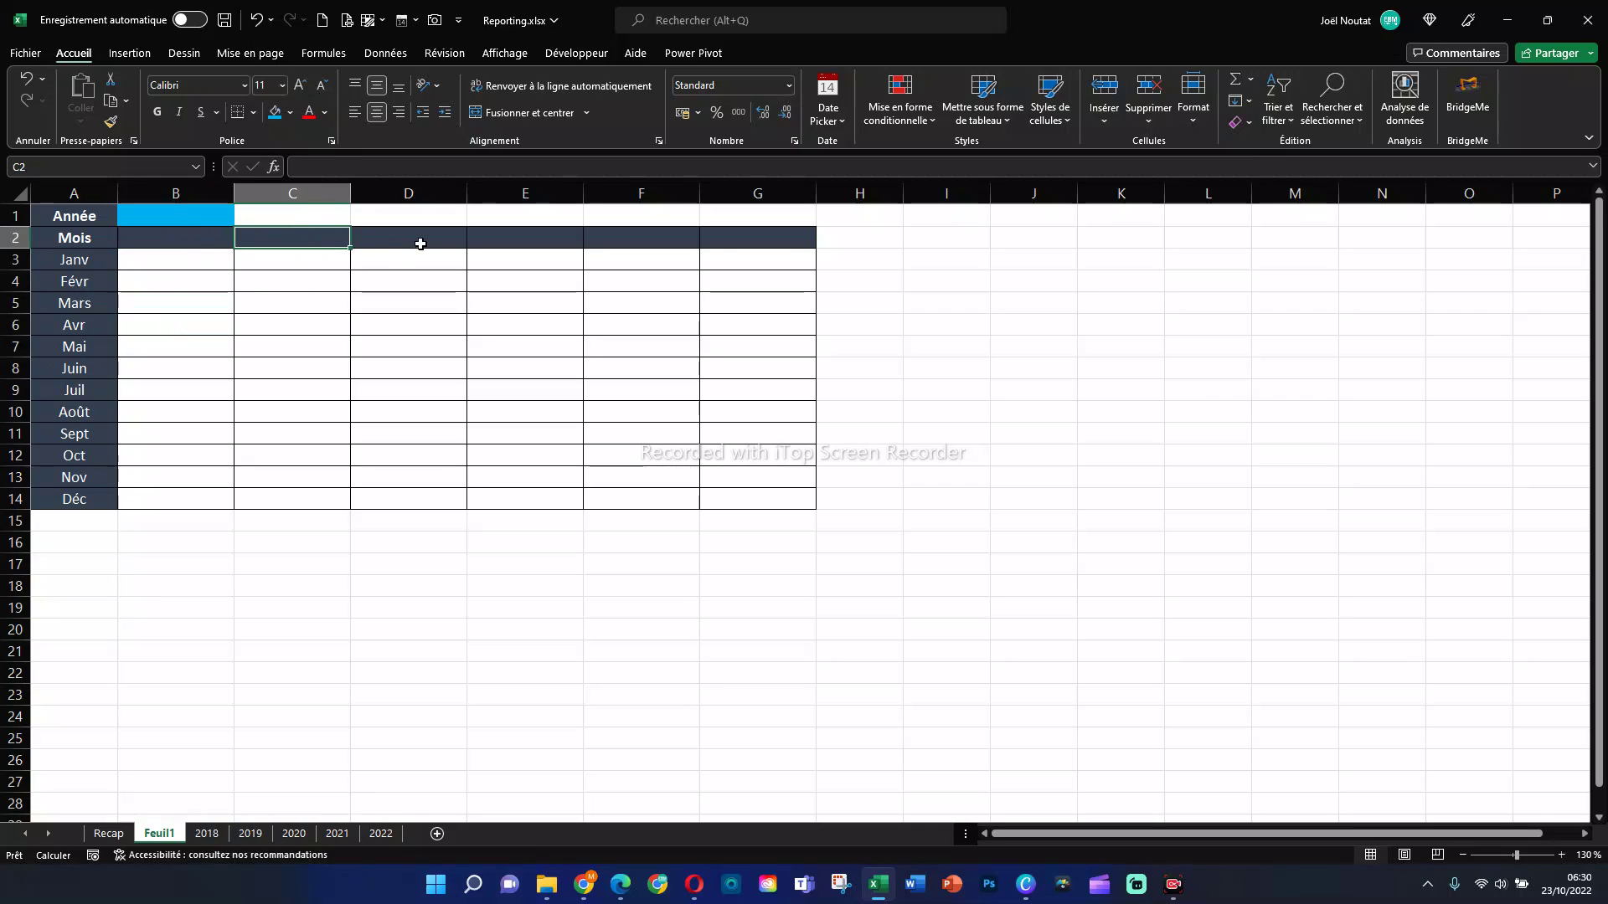
{"action": "left_click", "coordinate": [421, 244]}
{"action": "left_click", "coordinate": [781, 245]}
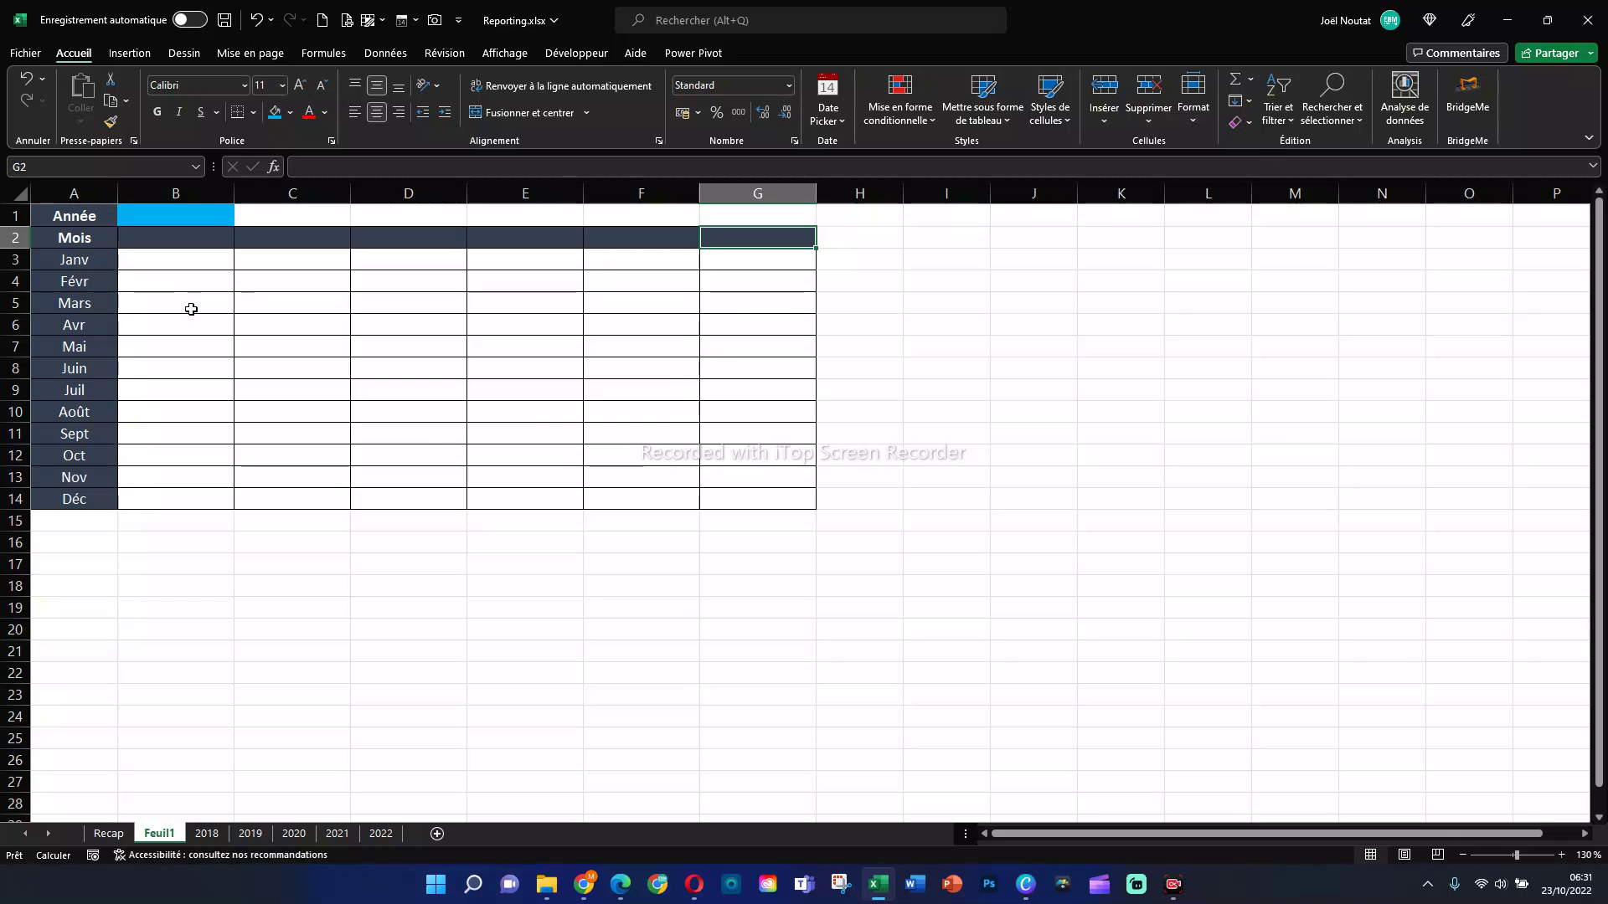
{"action": "left_click", "coordinate": [184, 215]}
{"action": "left_click_drag", "start_coordinate": [186, 239], "coordinate": [724, 243]}
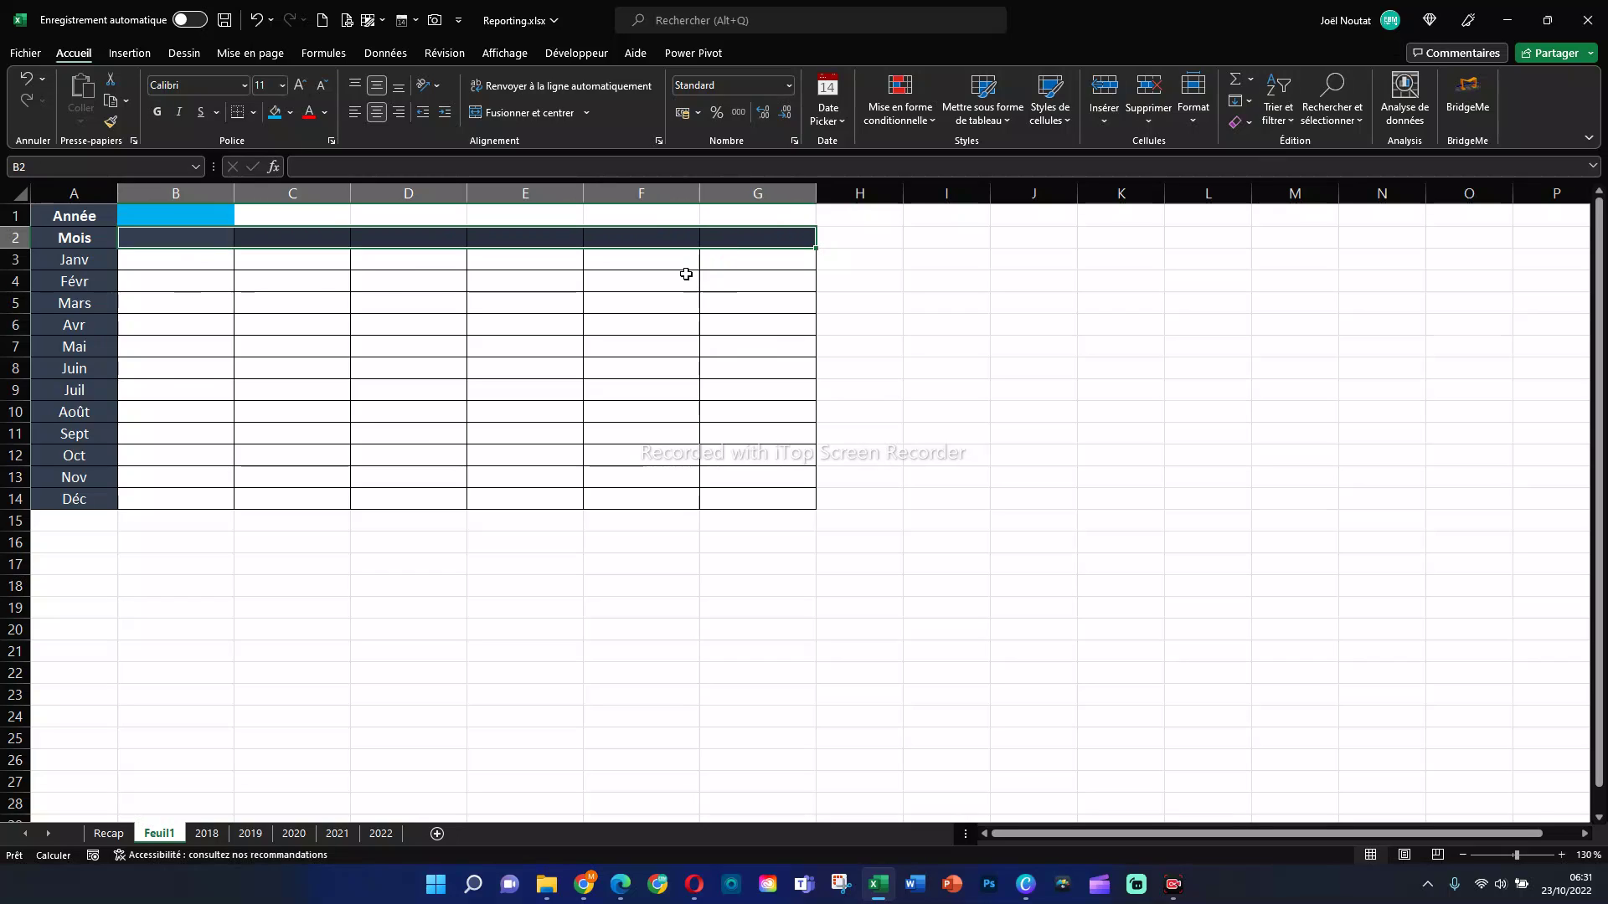
{"action": "left_click", "coordinate": [178, 218]}
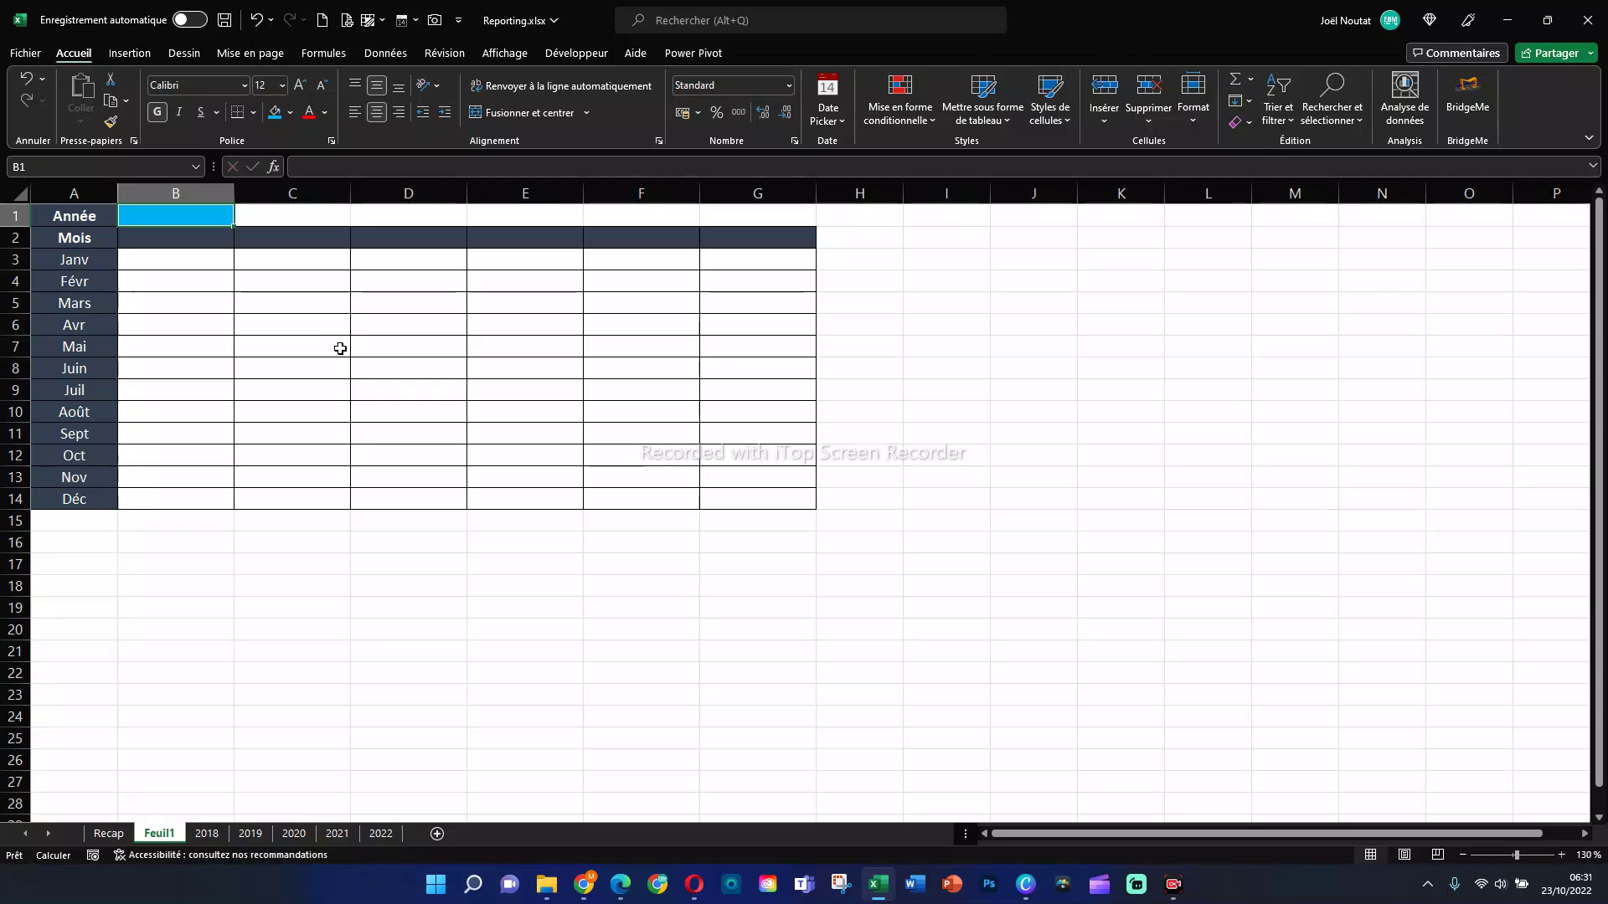
{"action": "type", "text": "bkiu"}
{"action": "key", "text": "Return"}
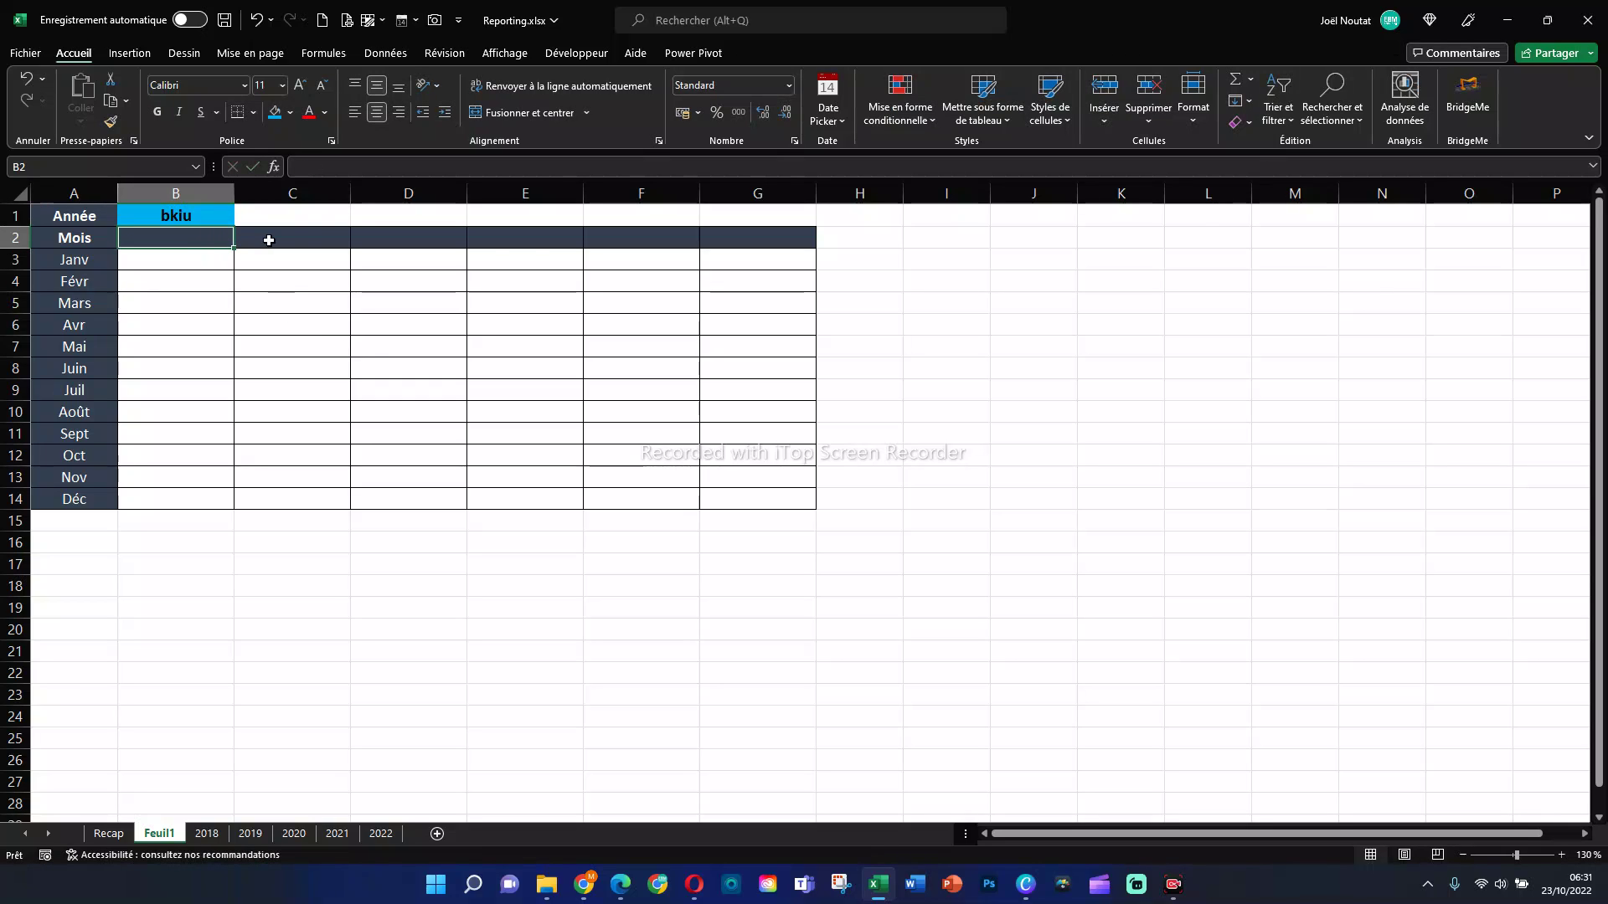
{"action": "left_click", "coordinate": [176, 218]}
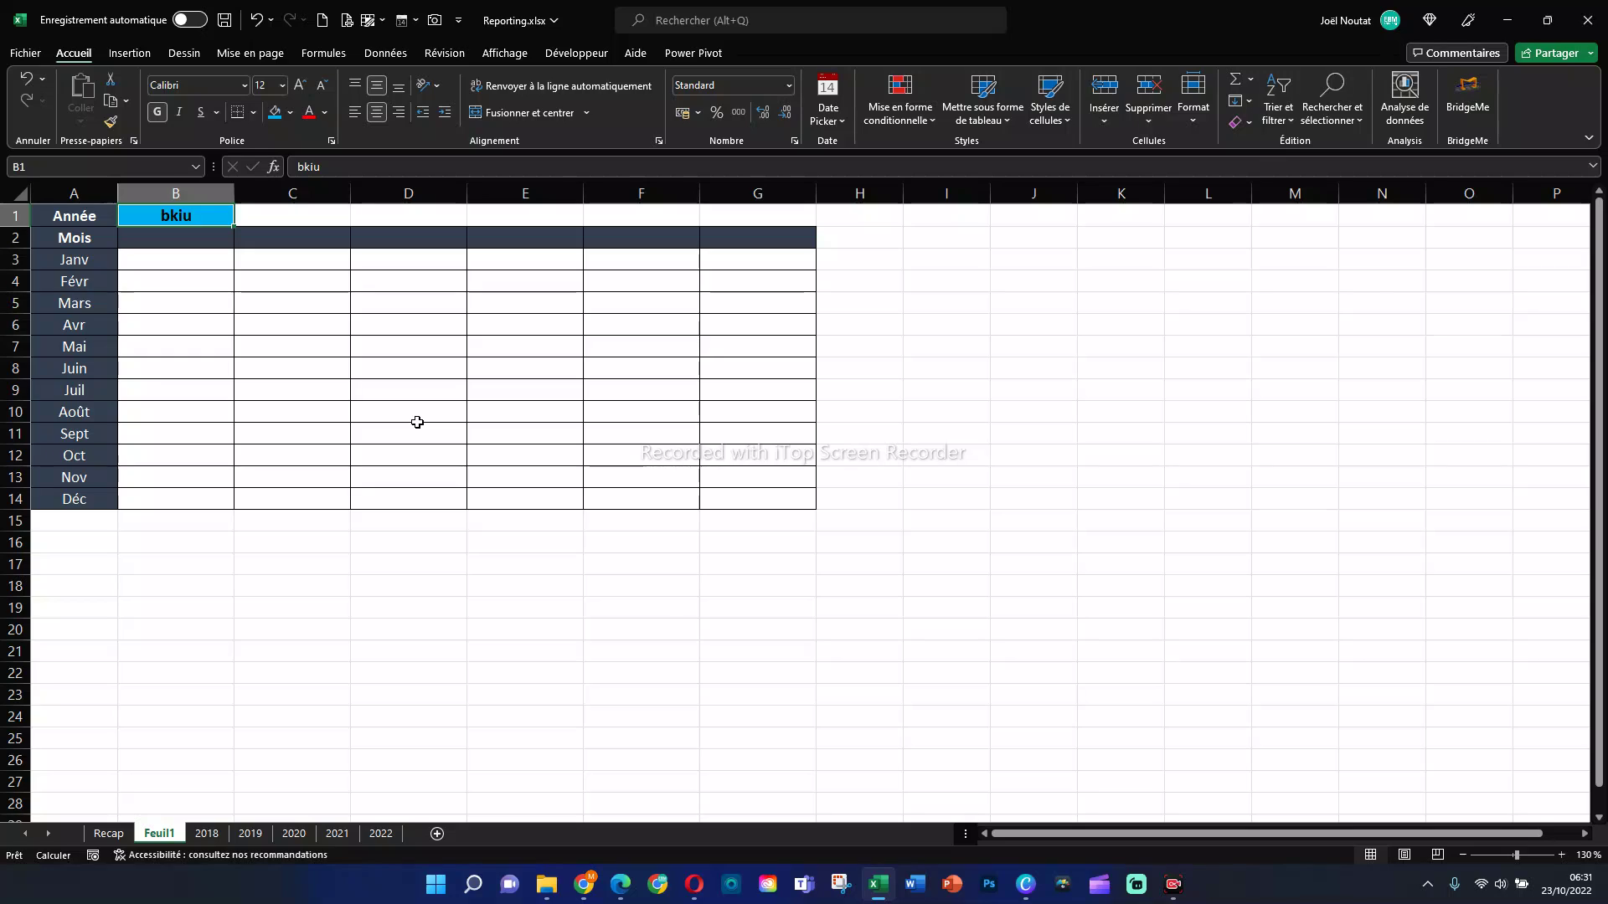
{"action": "key", "text": "Delete"}
Step: Enter the formula =SI($B$1="";"";"Ville 1") in header cell B2 of Feuil1
{"action": "left_click", "coordinate": [176, 238]}
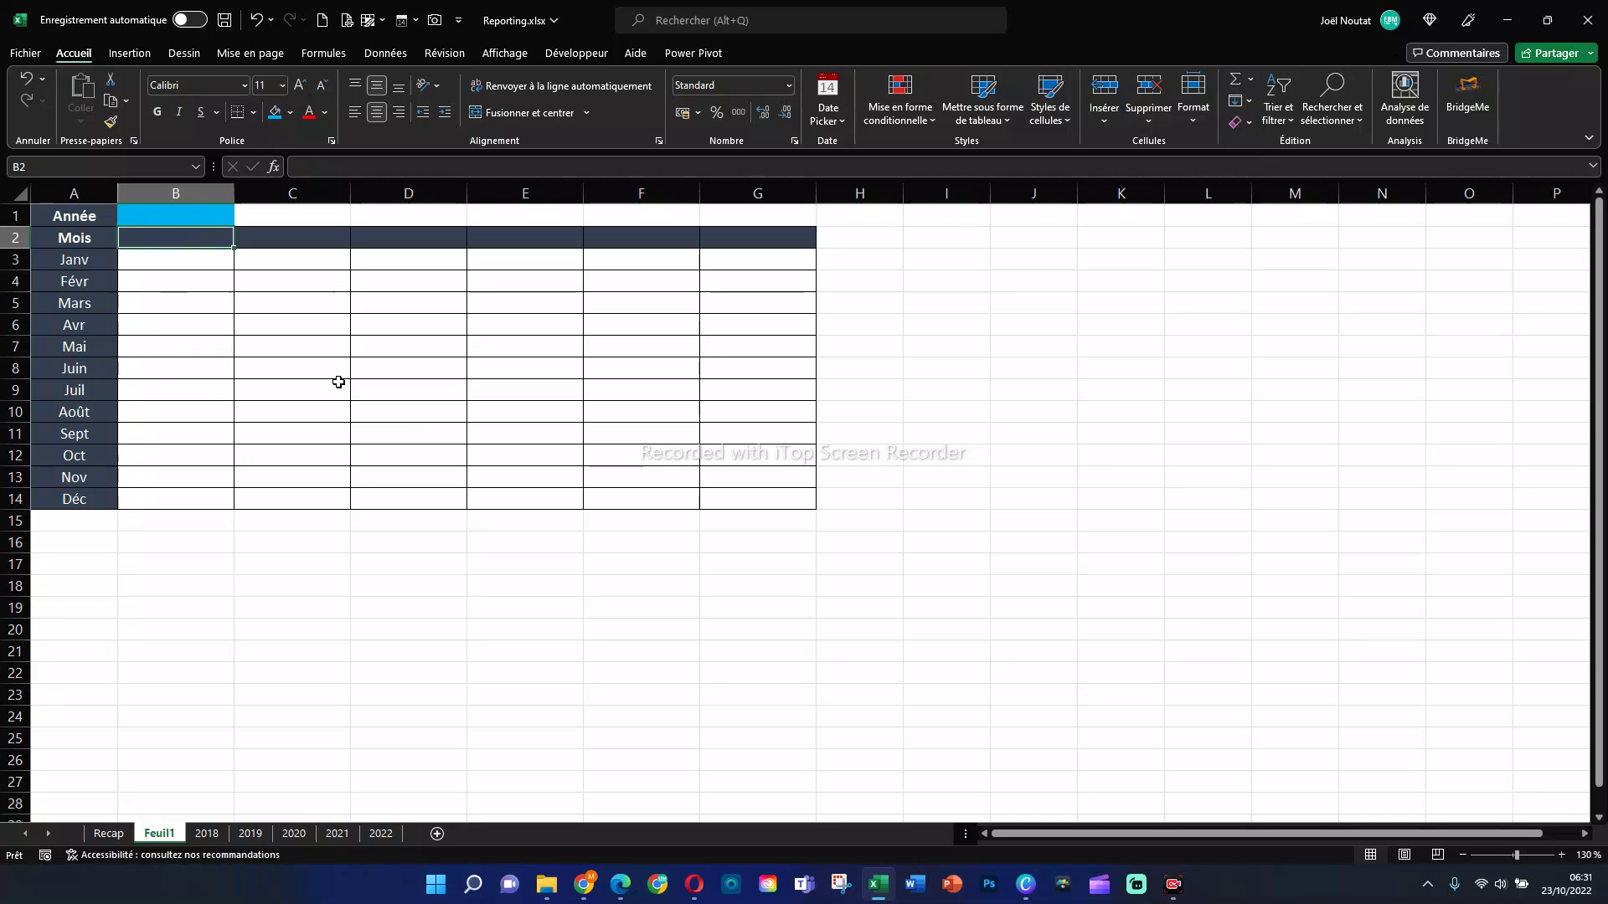
{"action": "type", "text": "="}
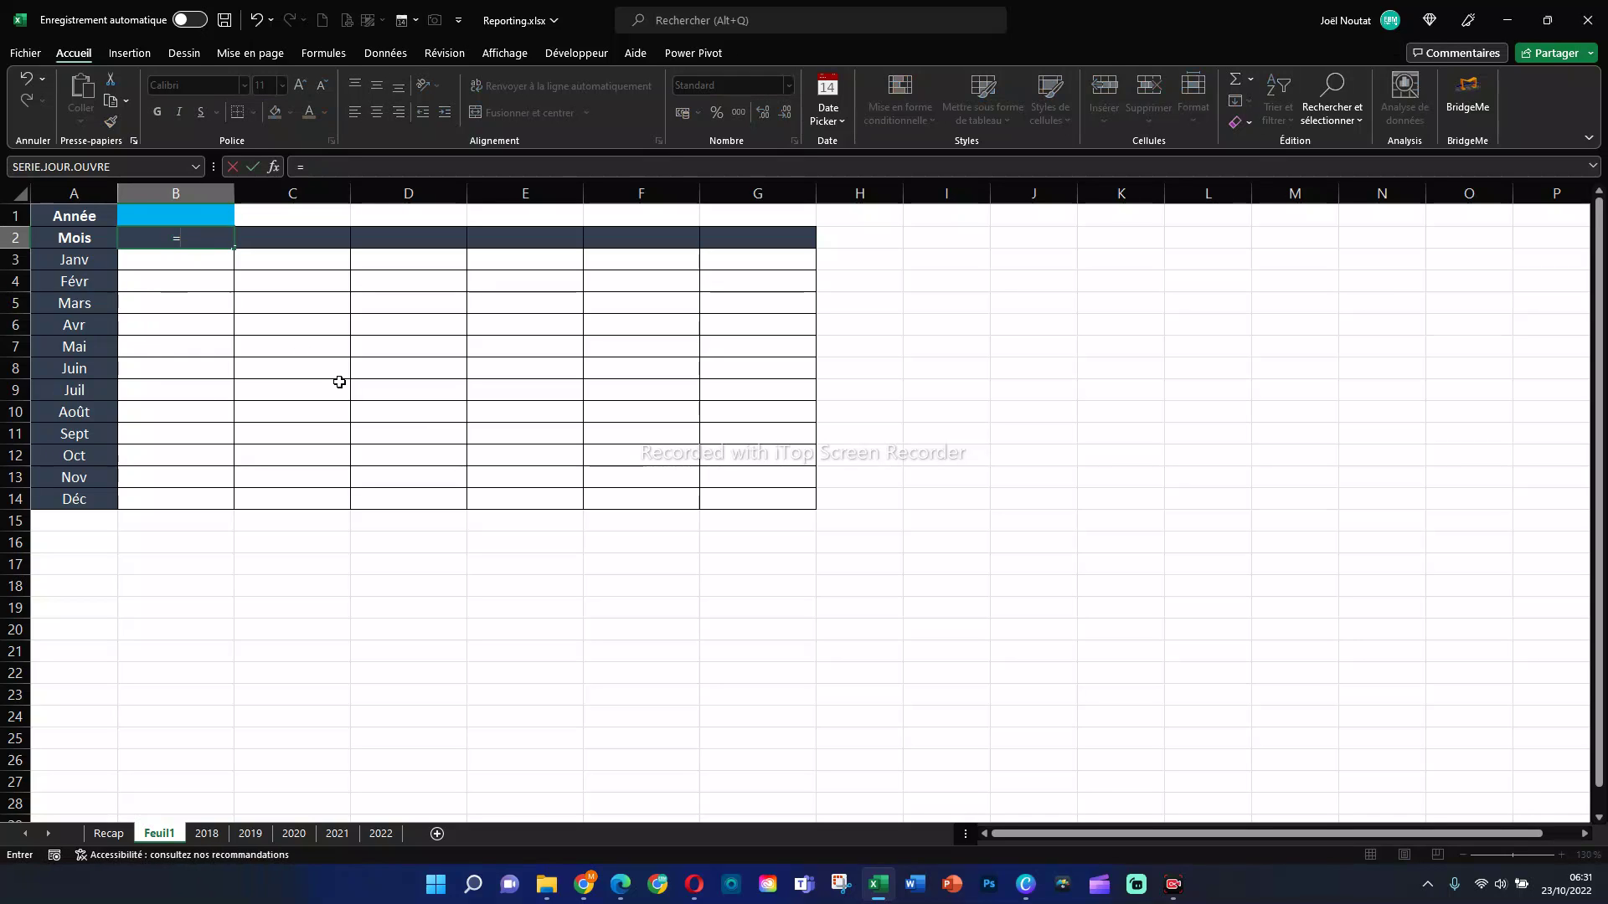
{"action": "type", "text": "SI("}
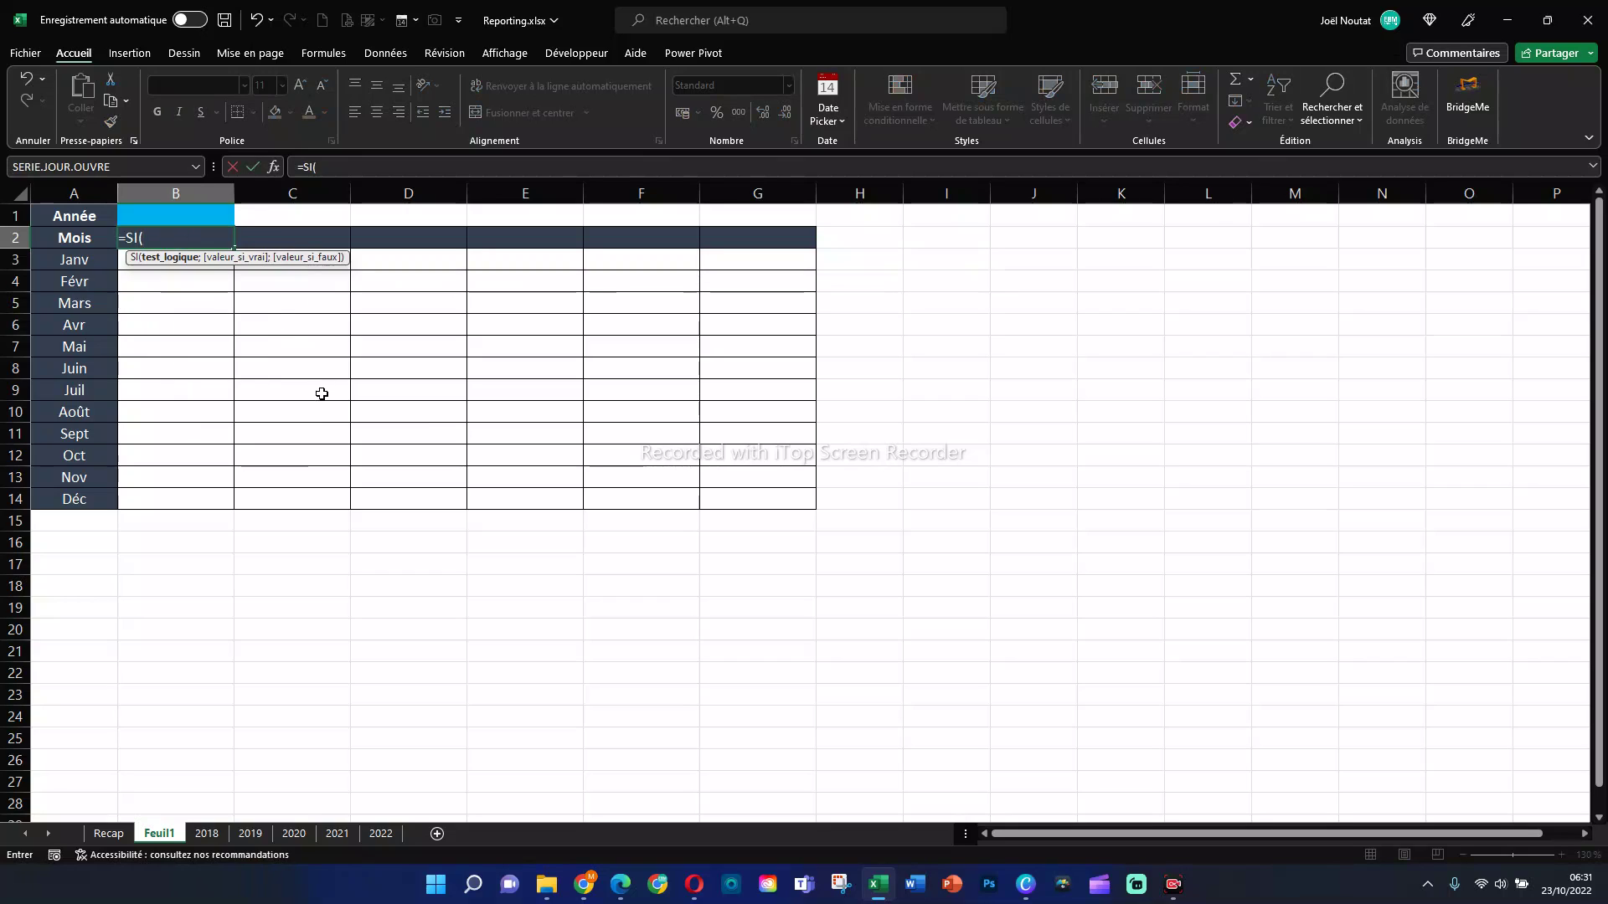
{"action": "left_click", "coordinate": [189, 215]}
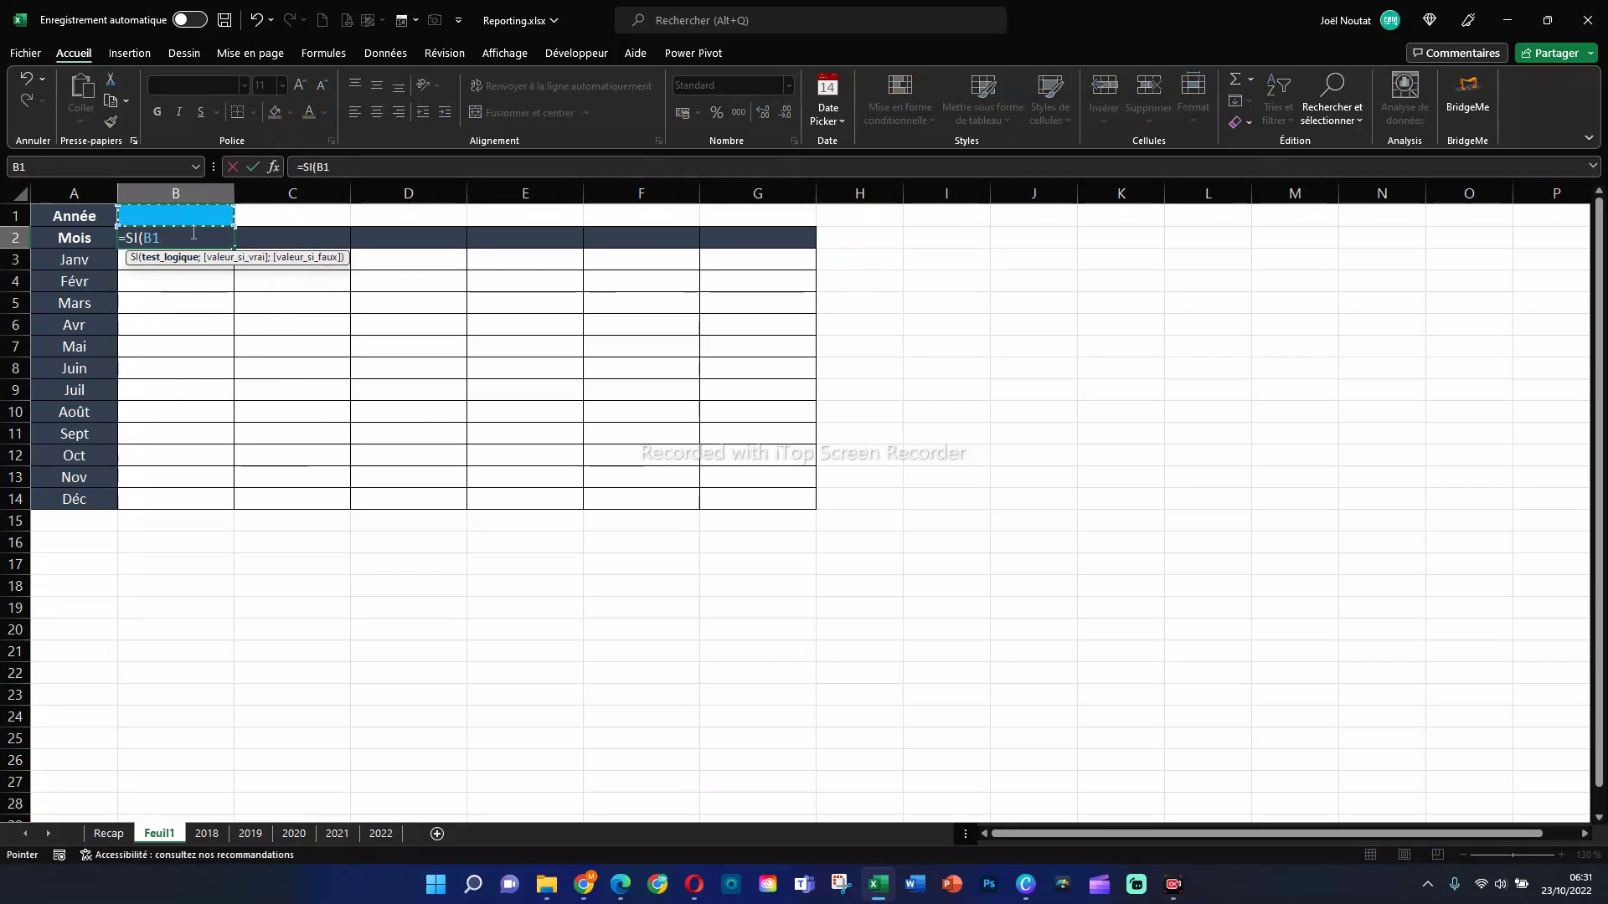
{"action": "key", "text": "F4"}
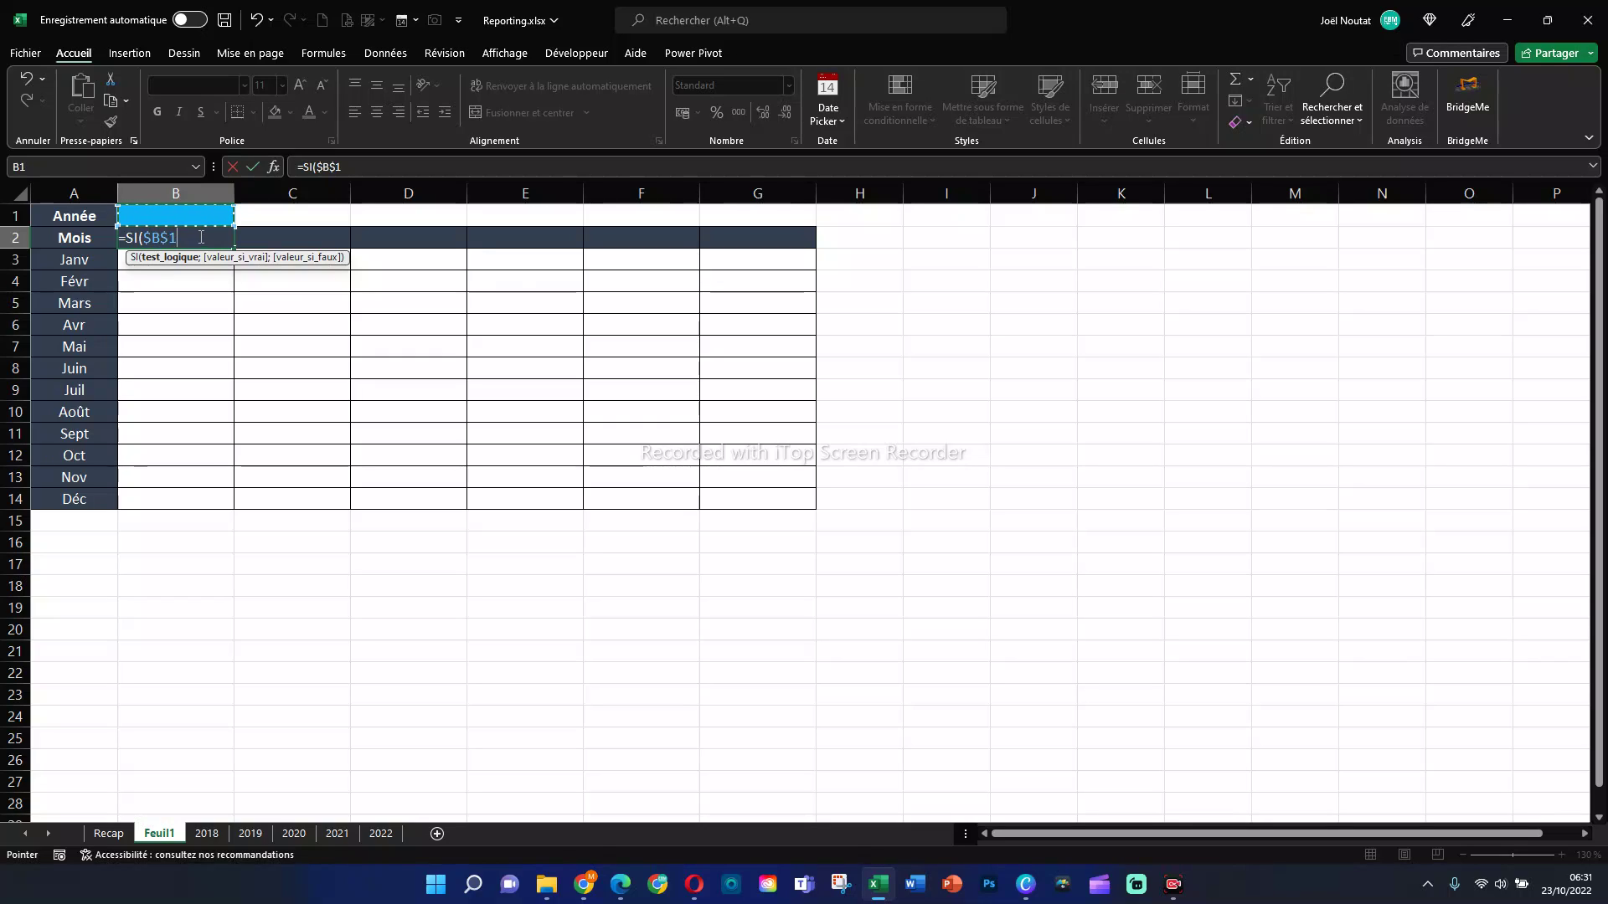
{"action": "type", "text": "=\"\";"}
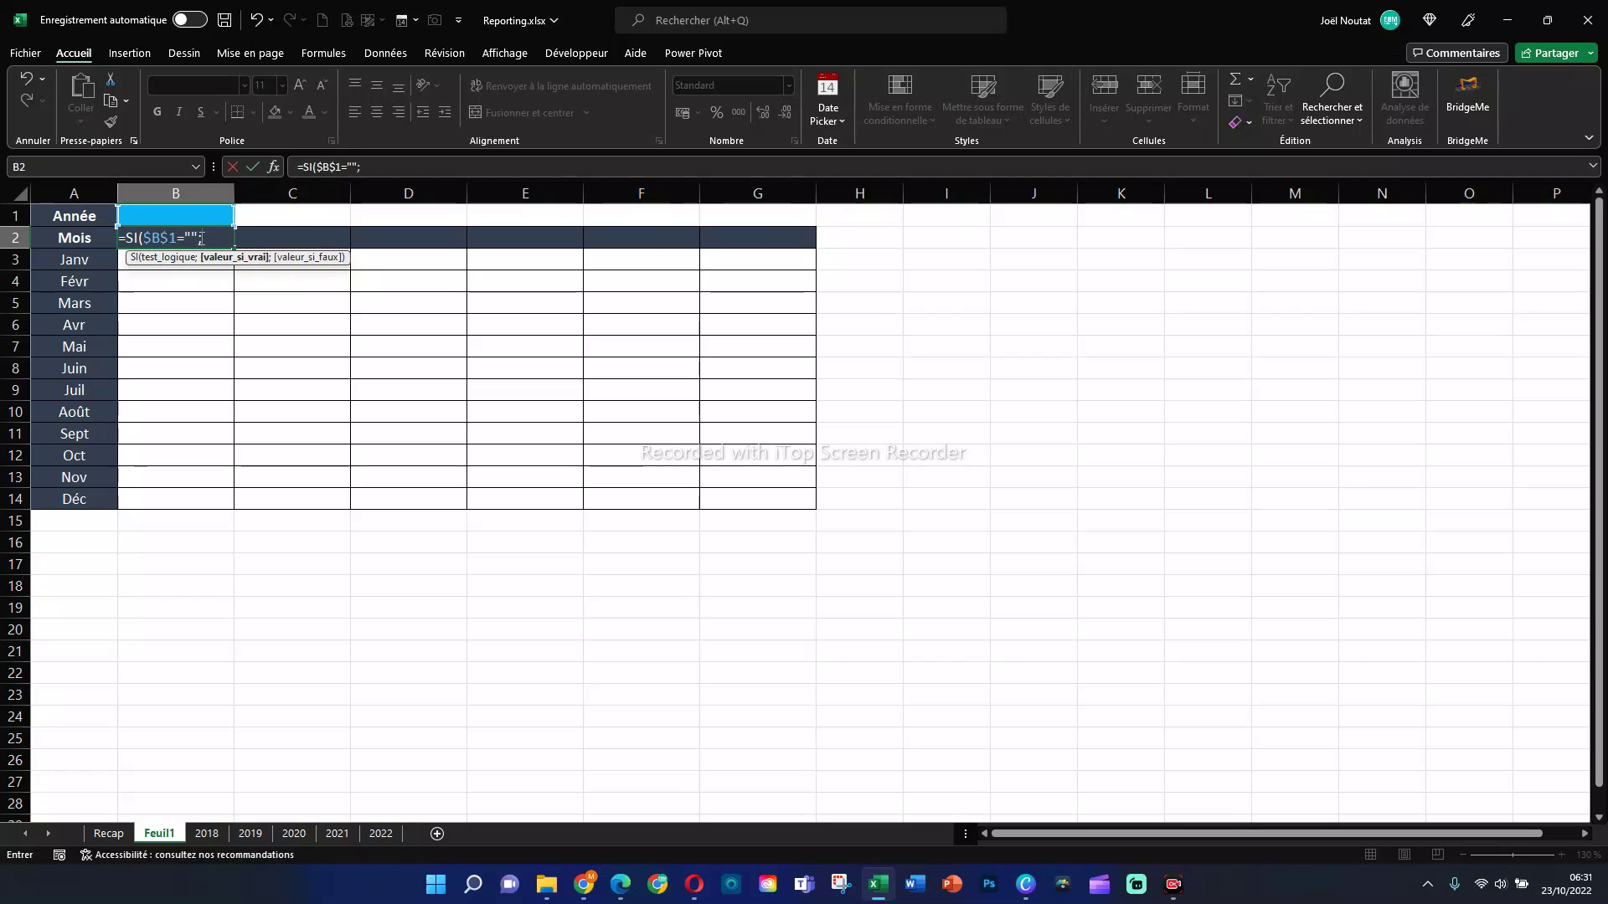
{"action": "type", "text": "\"\";"}
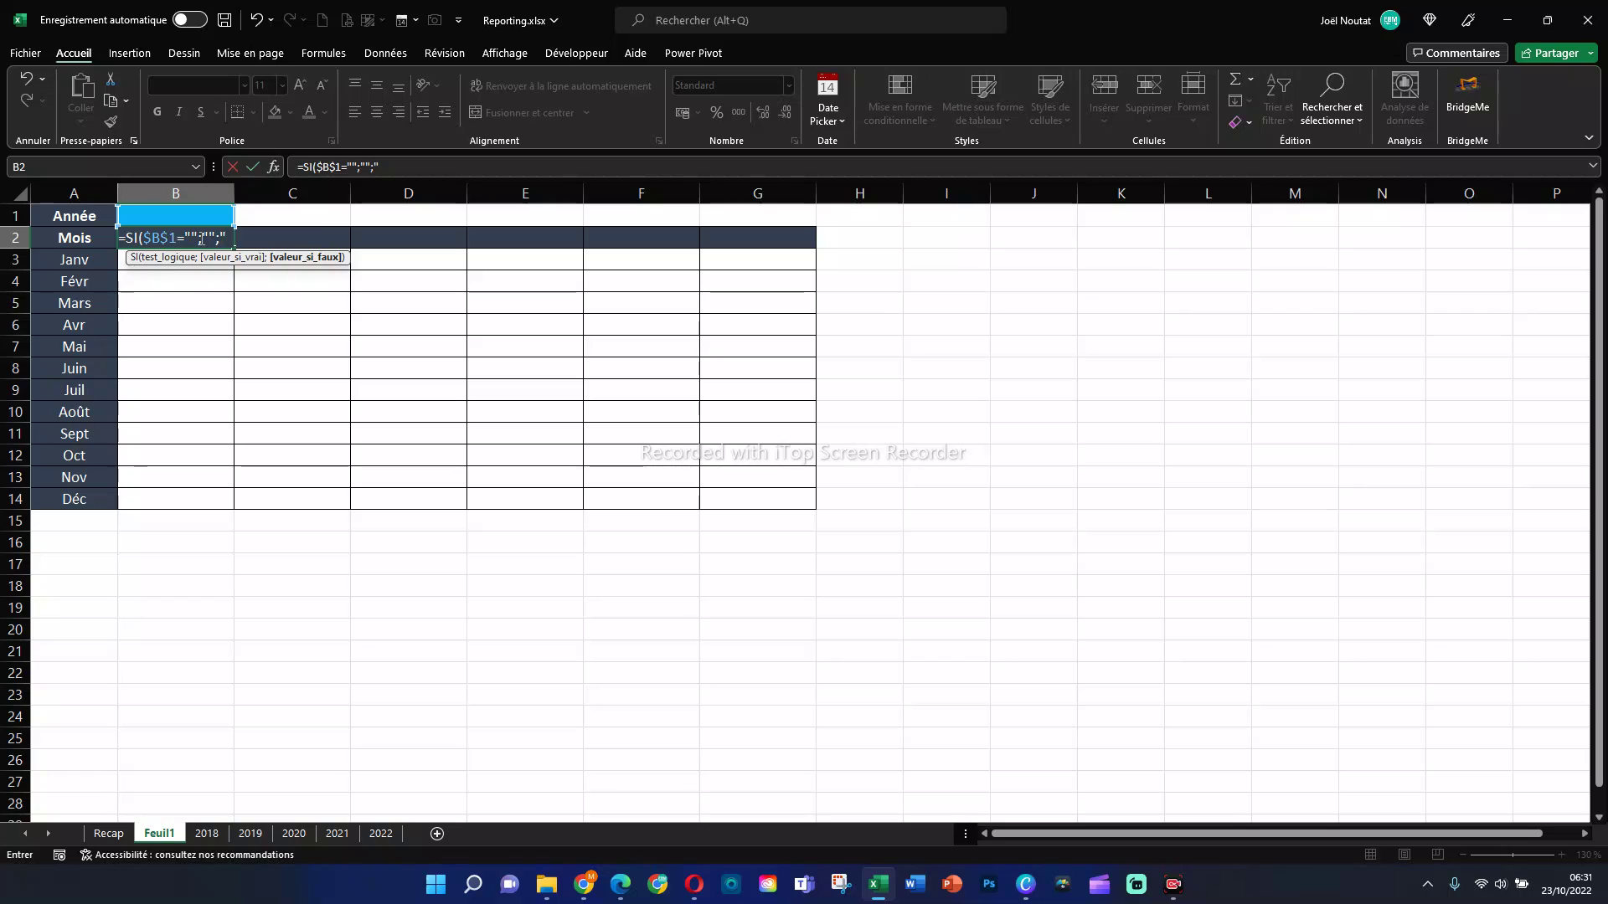
{"action": "type", "text": "Ville 1"}
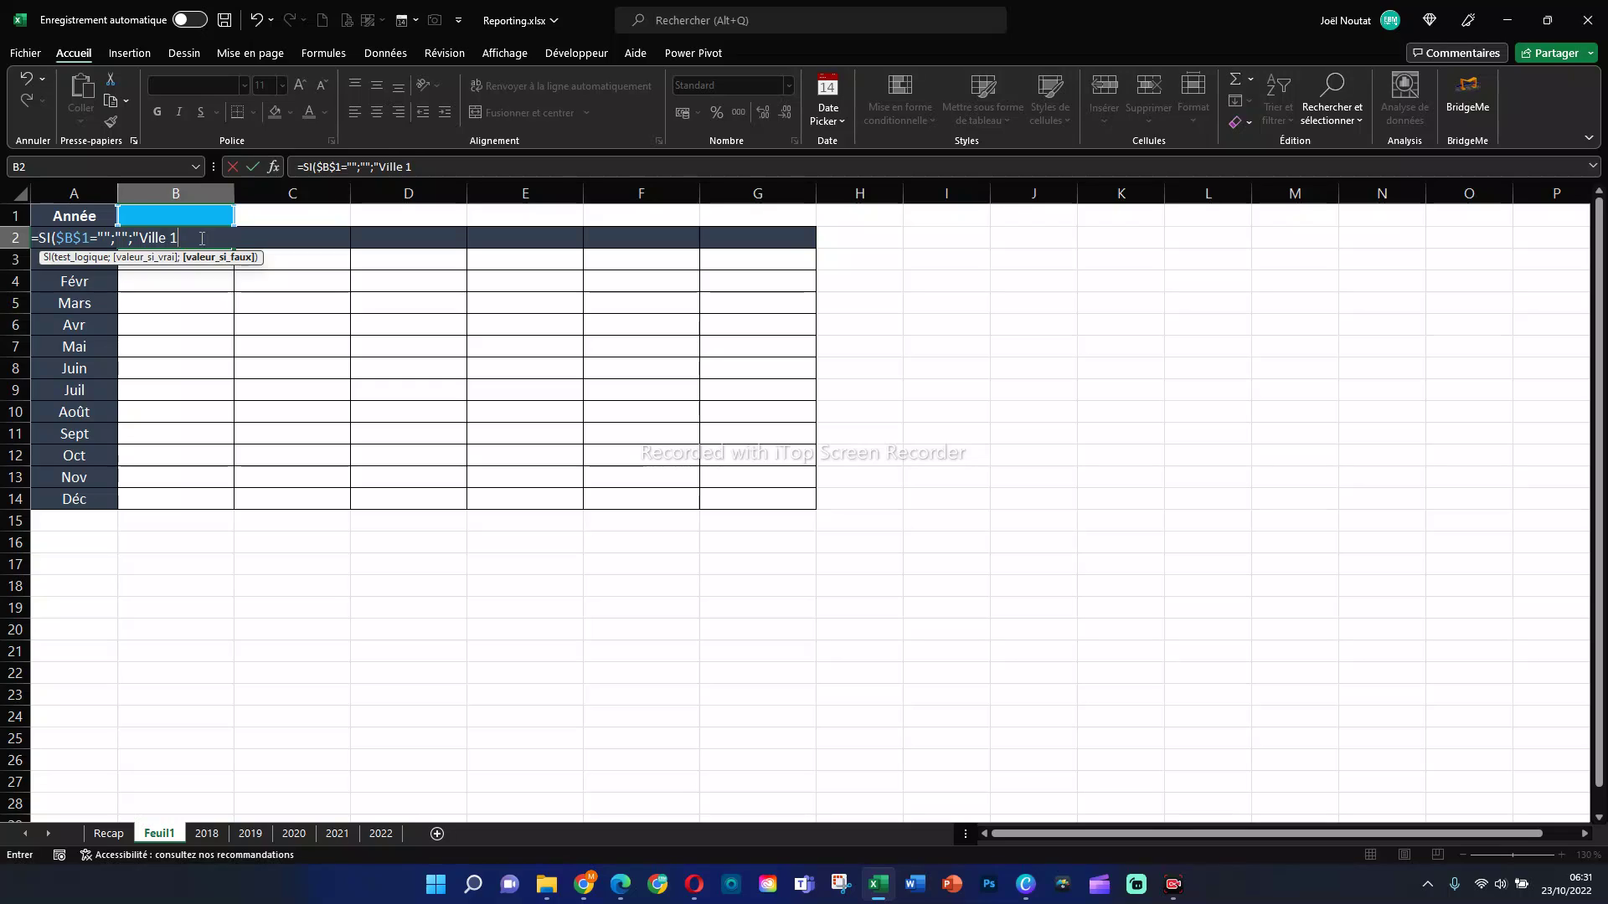
{"action": "type", "text": "\")"}
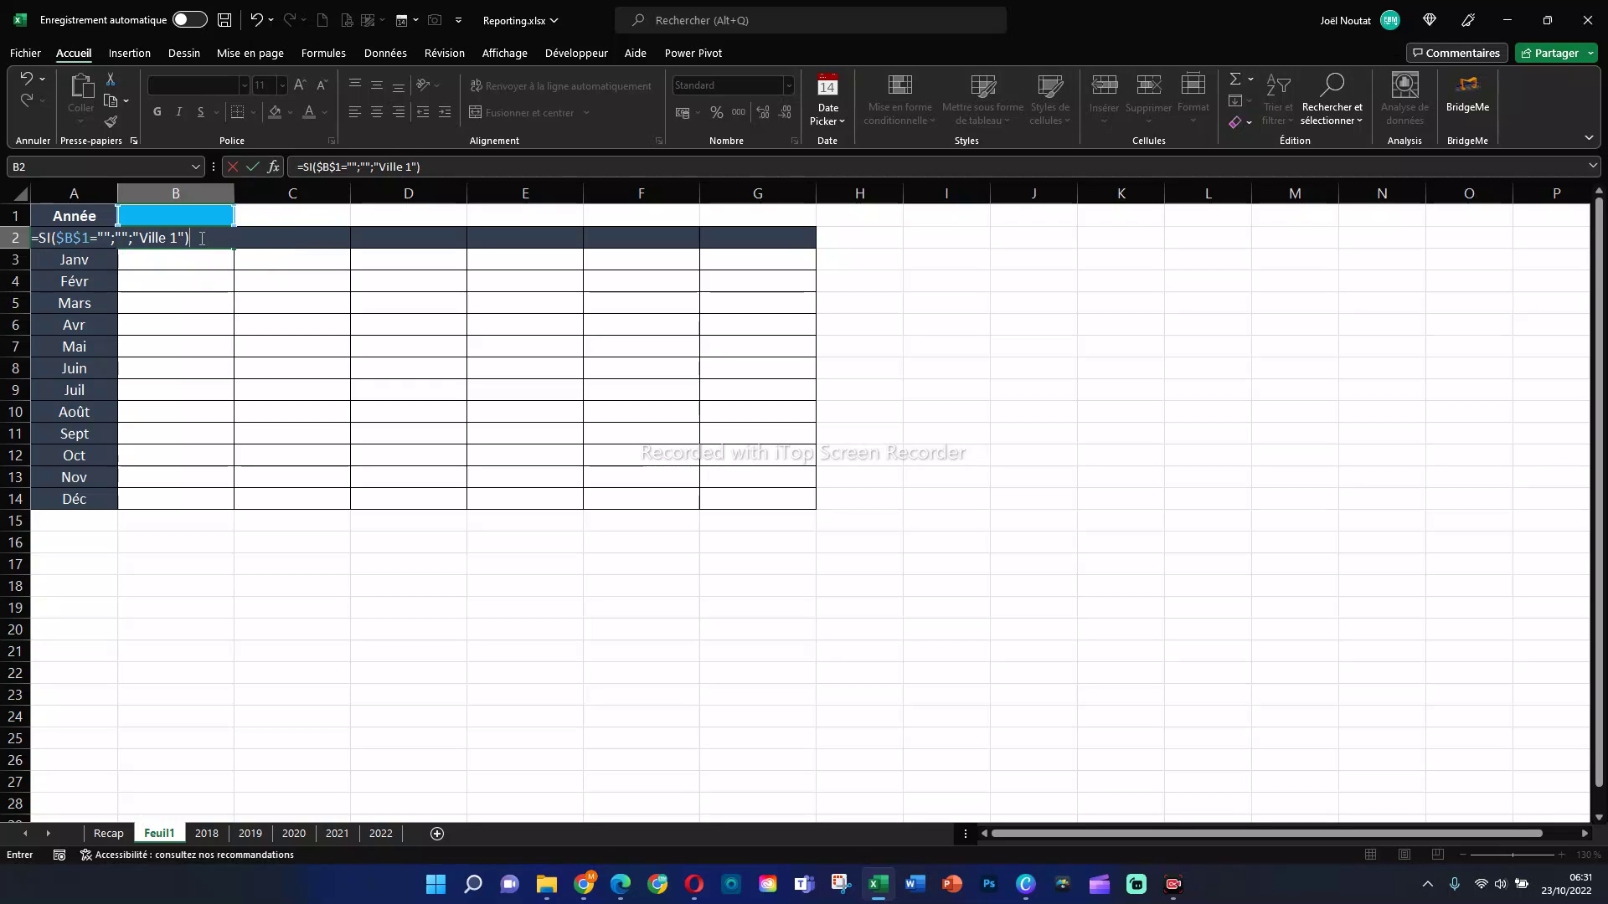
{"action": "key", "text": "Return"}
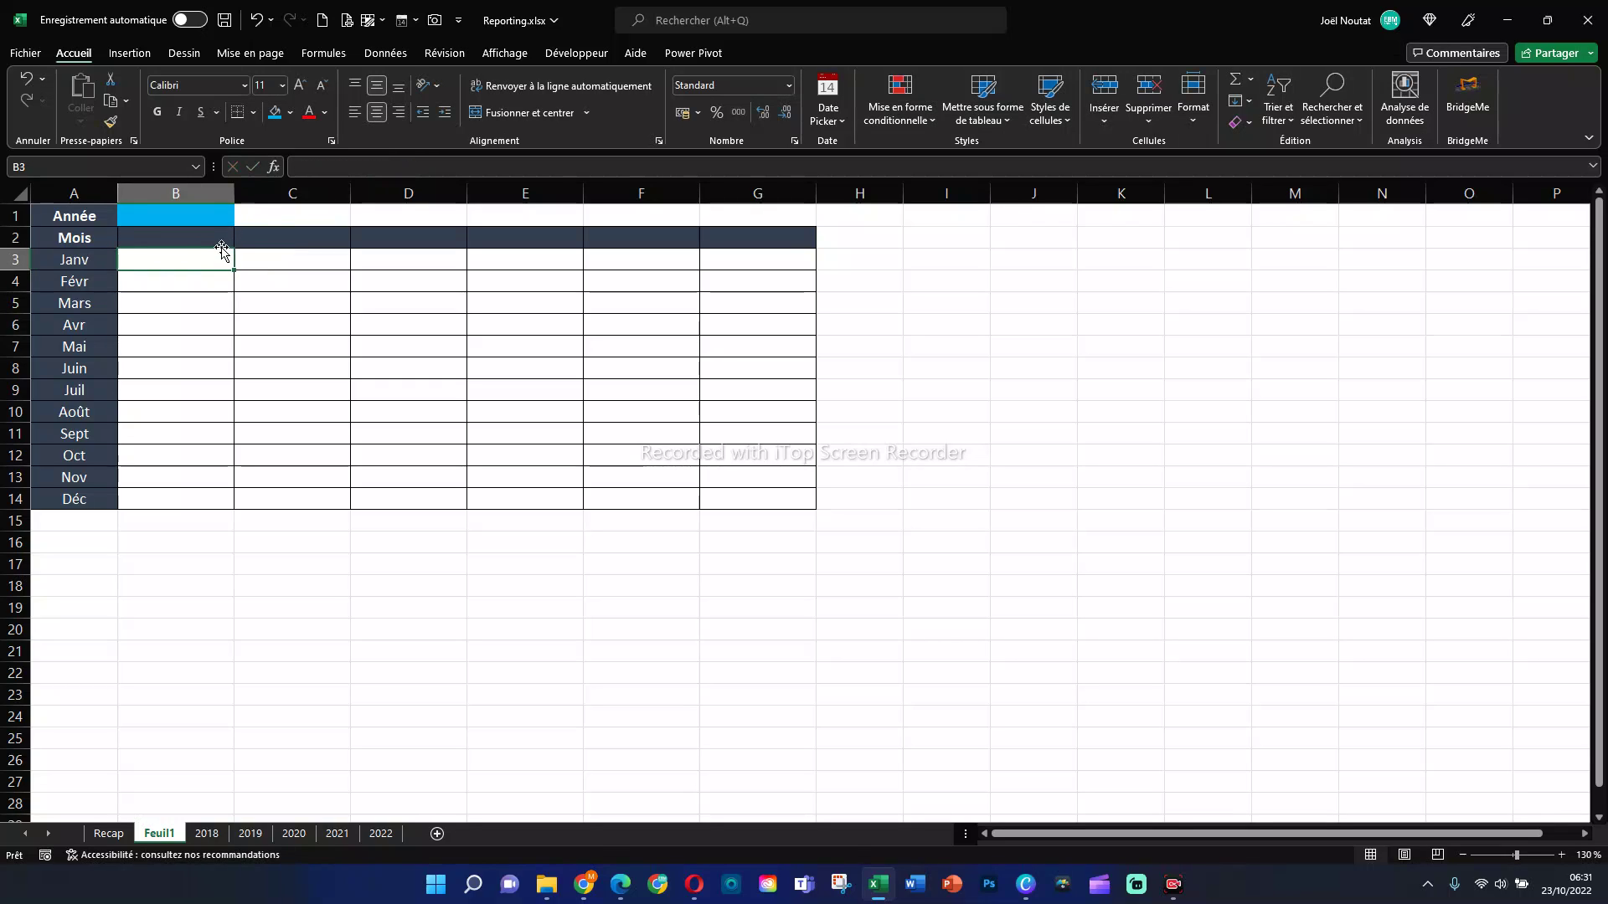
{"action": "left_click", "coordinate": [201, 239]}
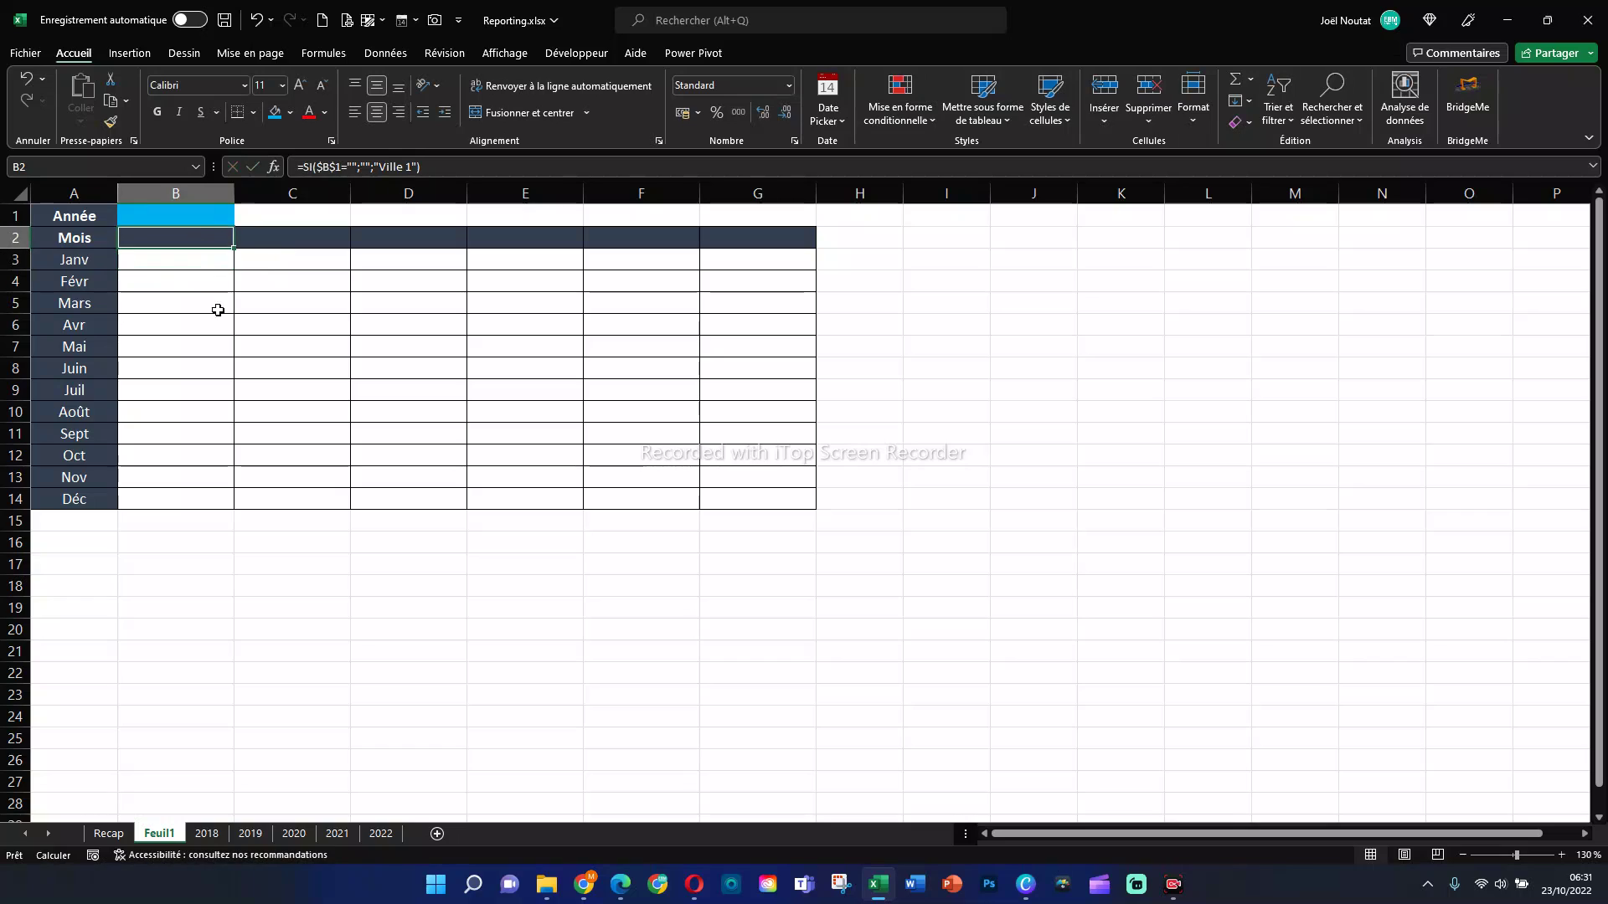
Step: Test the B2 header formula by entering dddd in the year cell B1, and clear B1 again
{"action": "left_click", "coordinate": [187, 216]}
{"action": "type", "text": "dddd"}
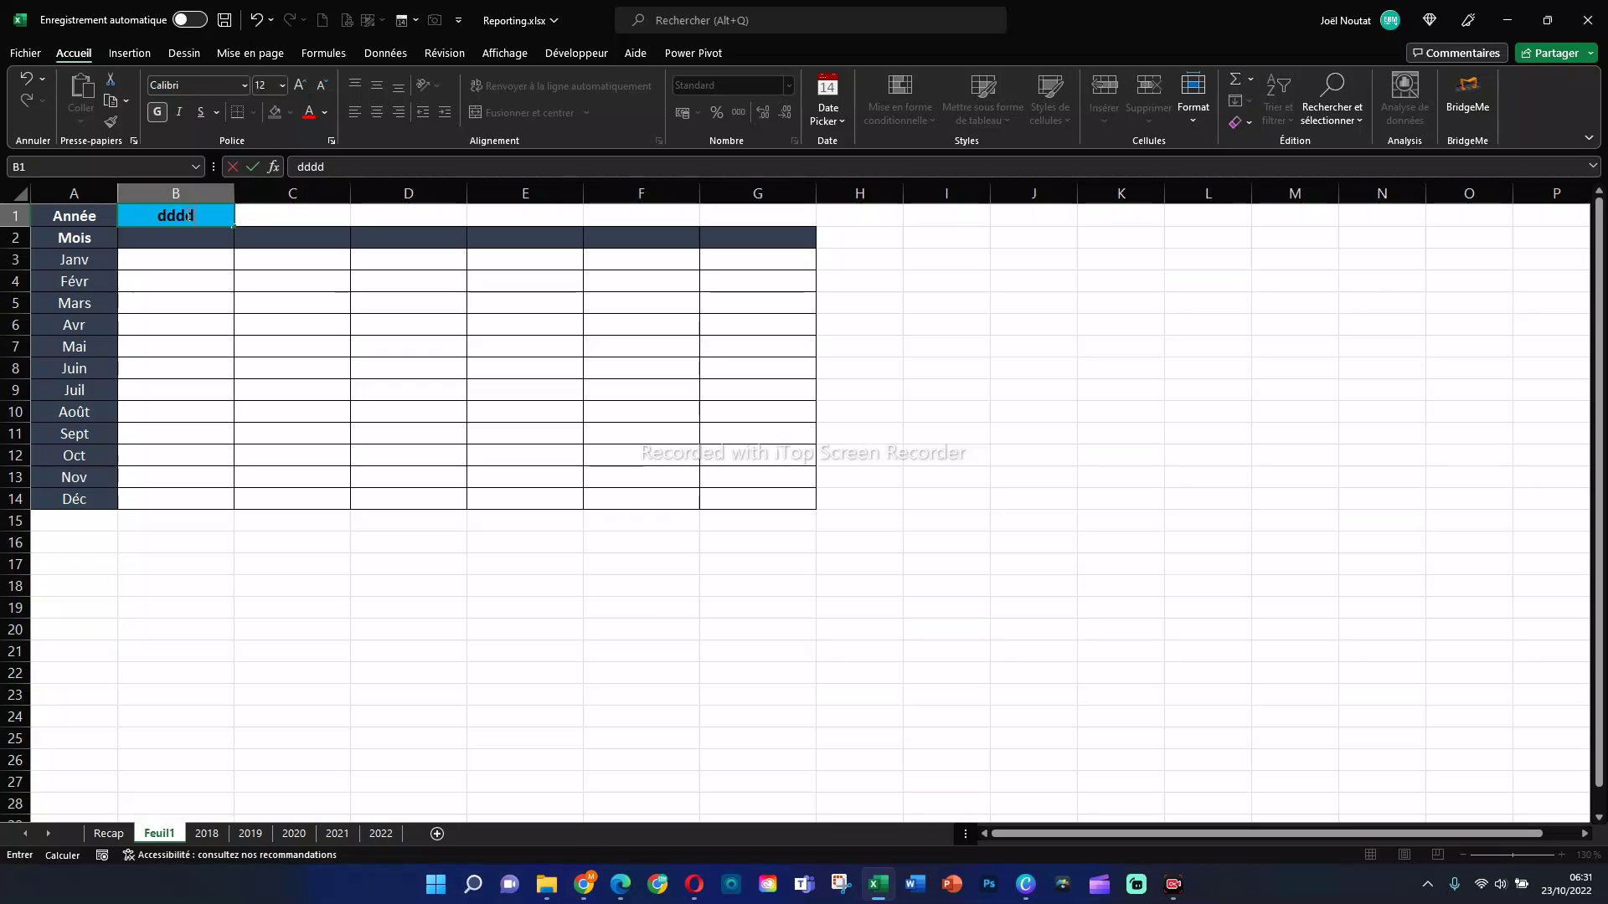
{"action": "key", "text": "Return"}
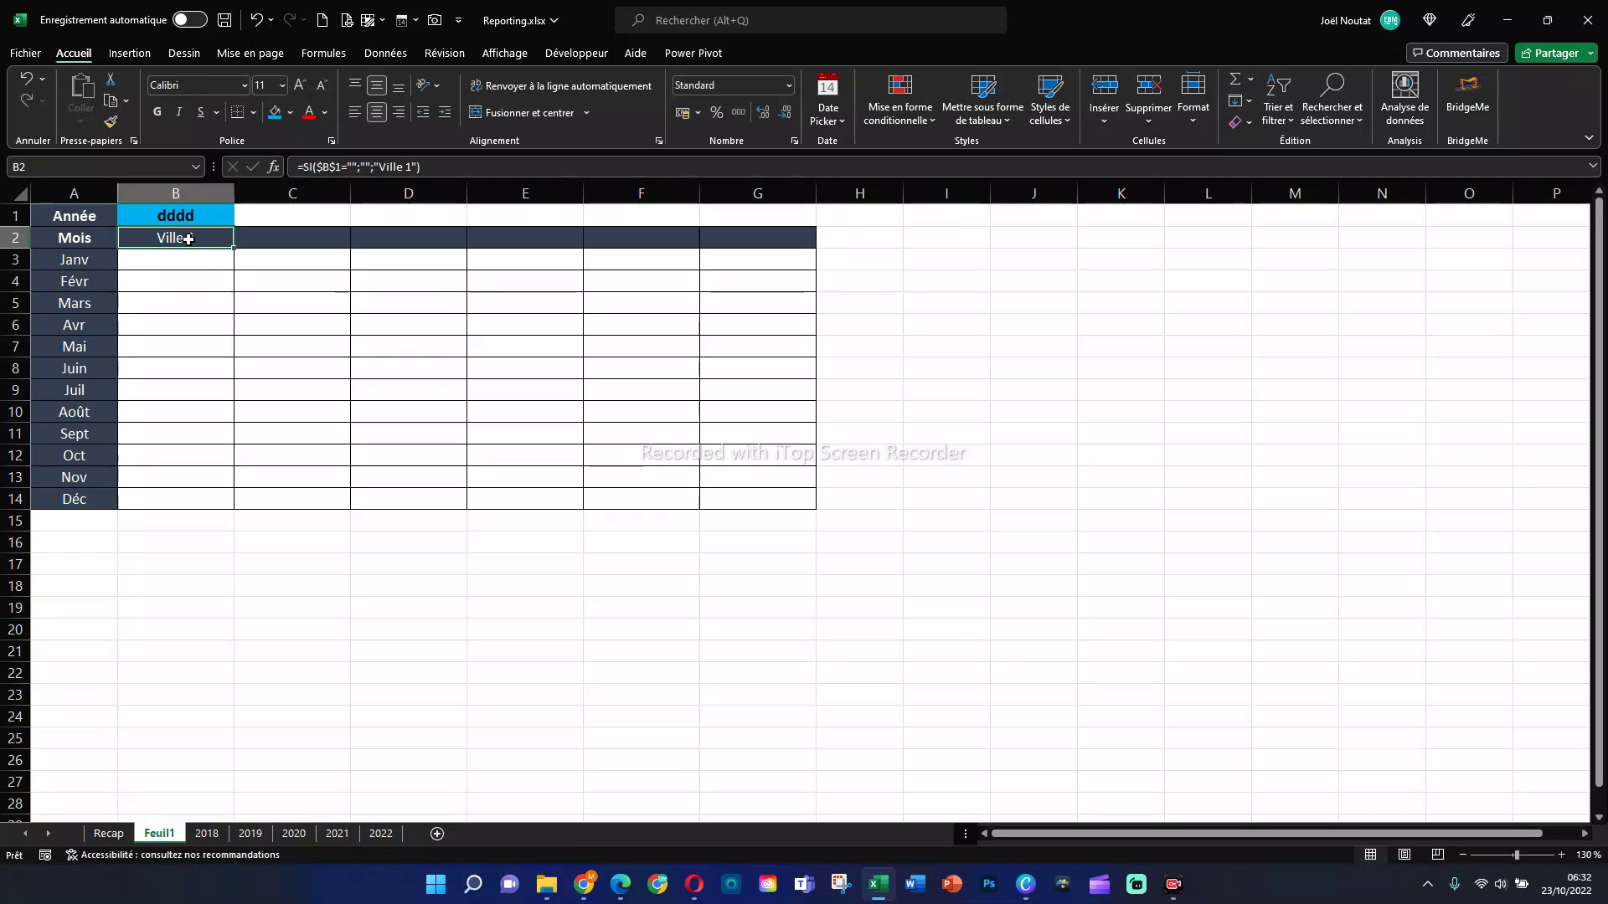
{"action": "left_click", "coordinate": [192, 216]}
{"action": "key", "text": "Delete"}
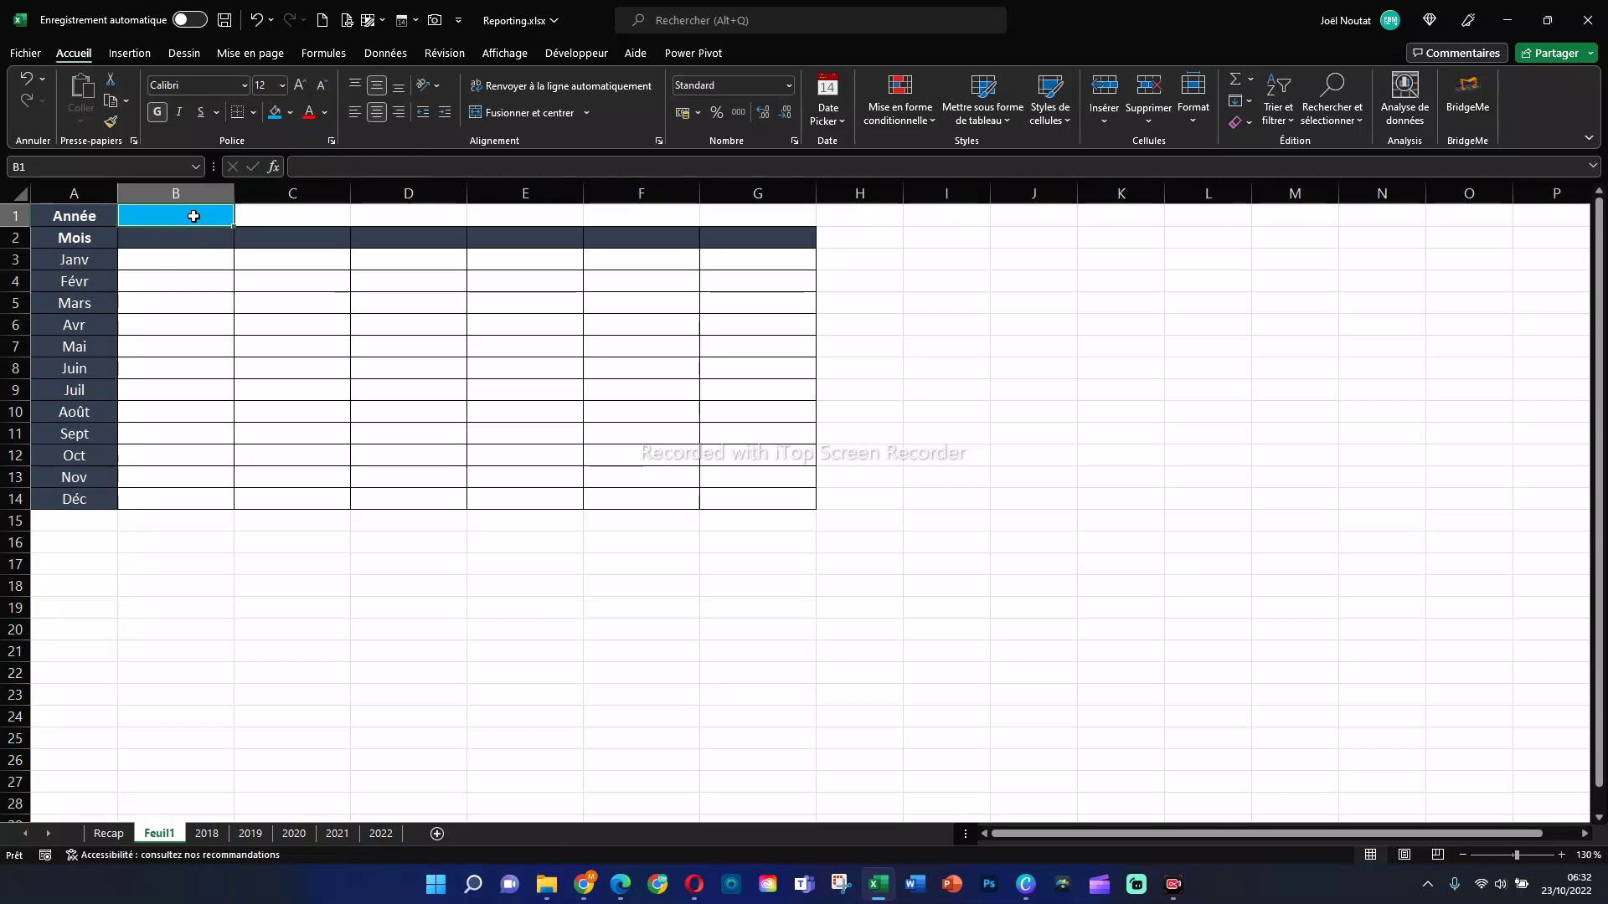
Step: Fill the B2 header formula across to G2 and change the copy in C2 to return "Ville 2"
{"action": "left_click", "coordinate": [208, 238]}
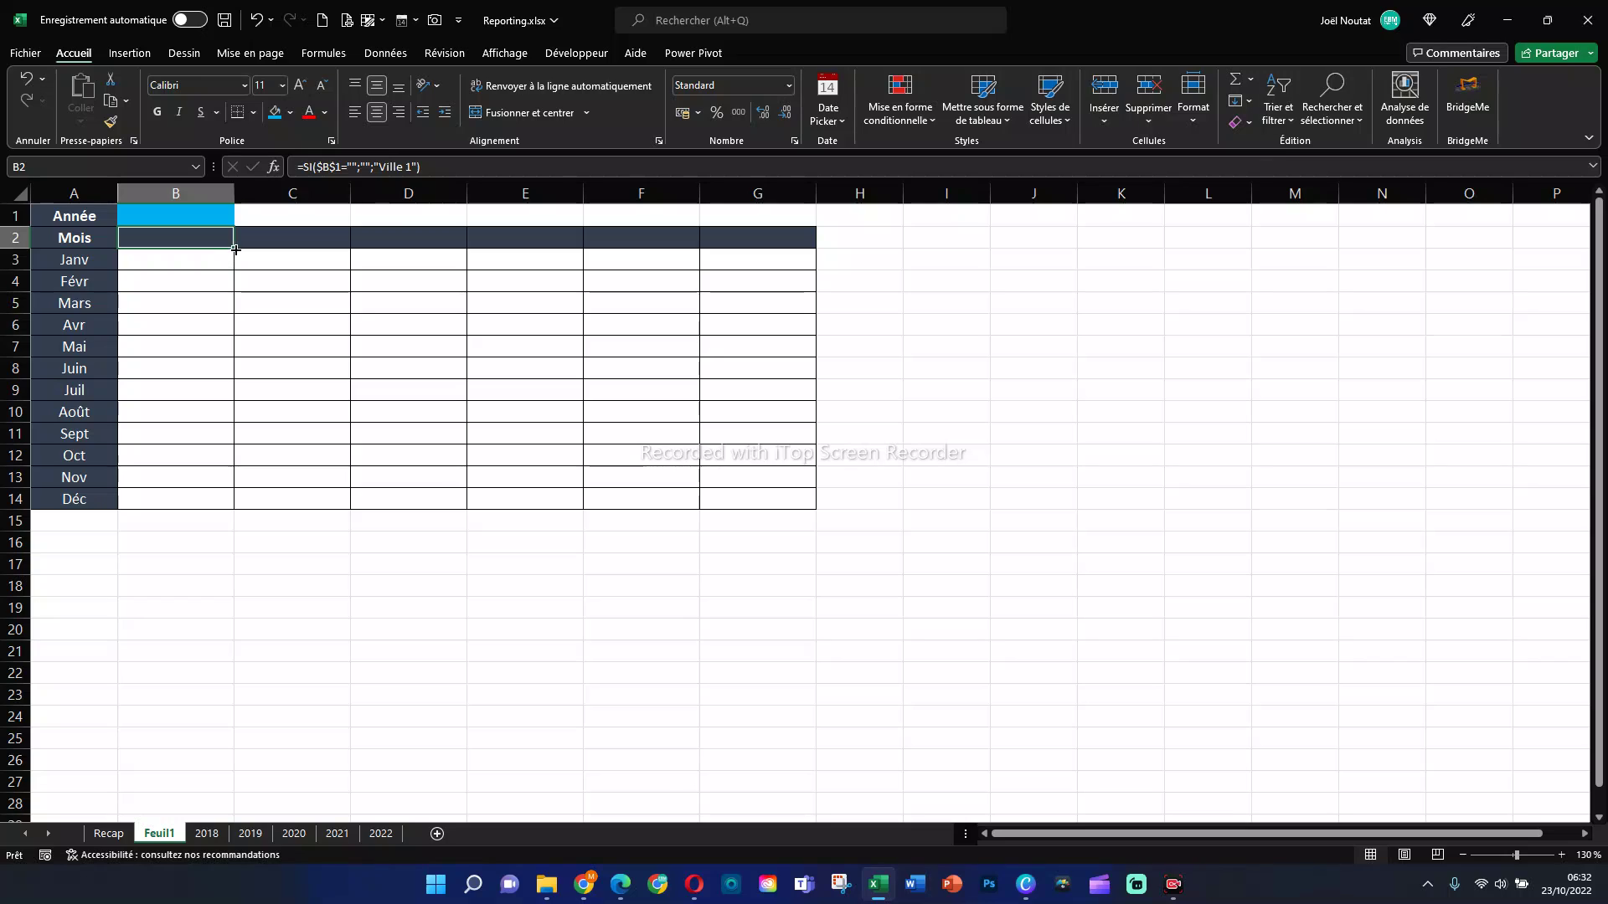
{"action": "left_click_drag", "start_coordinate": [236, 249], "coordinate": [766, 250]}
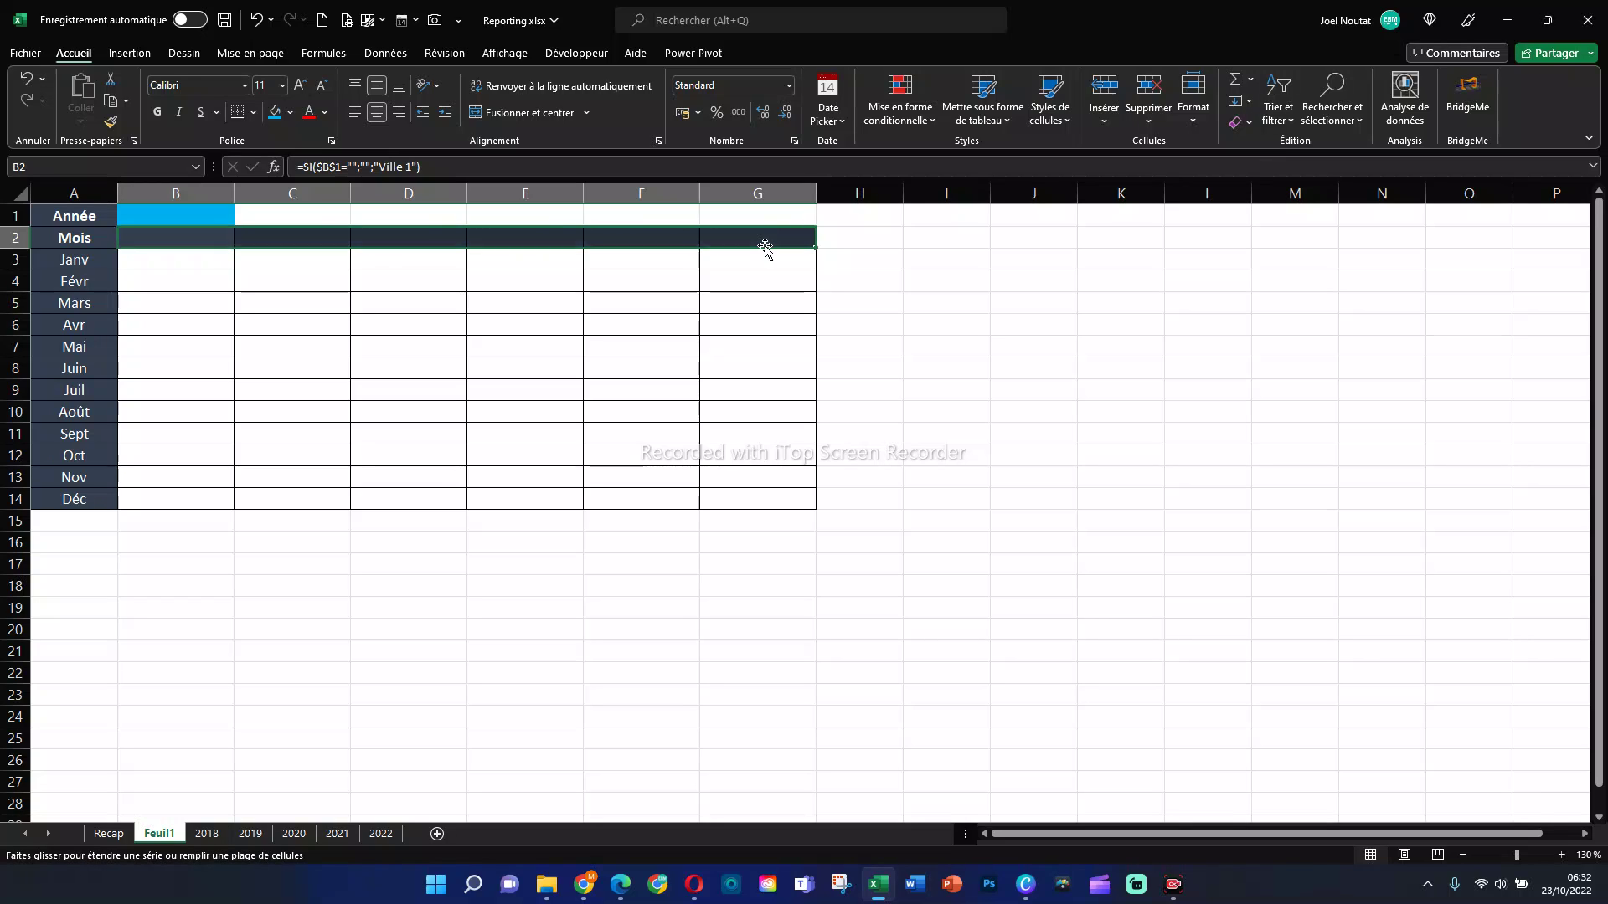
{"action": "left_click", "coordinate": [303, 237]}
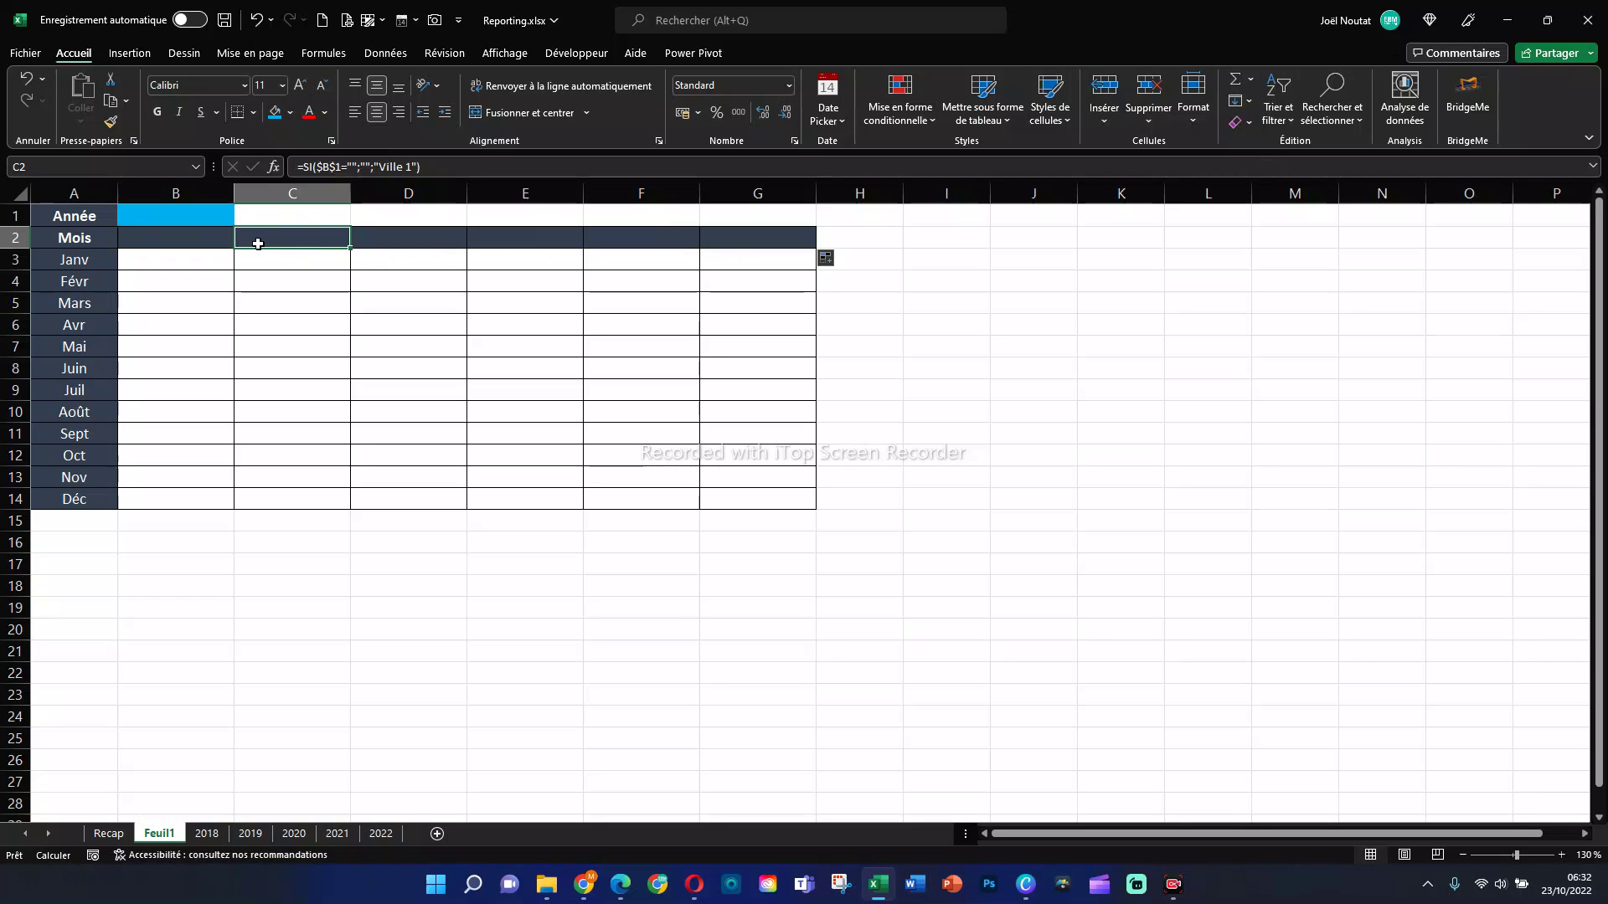
{"action": "left_click", "coordinate": [409, 167]}
{"action": "key", "text": "BackSpace"}
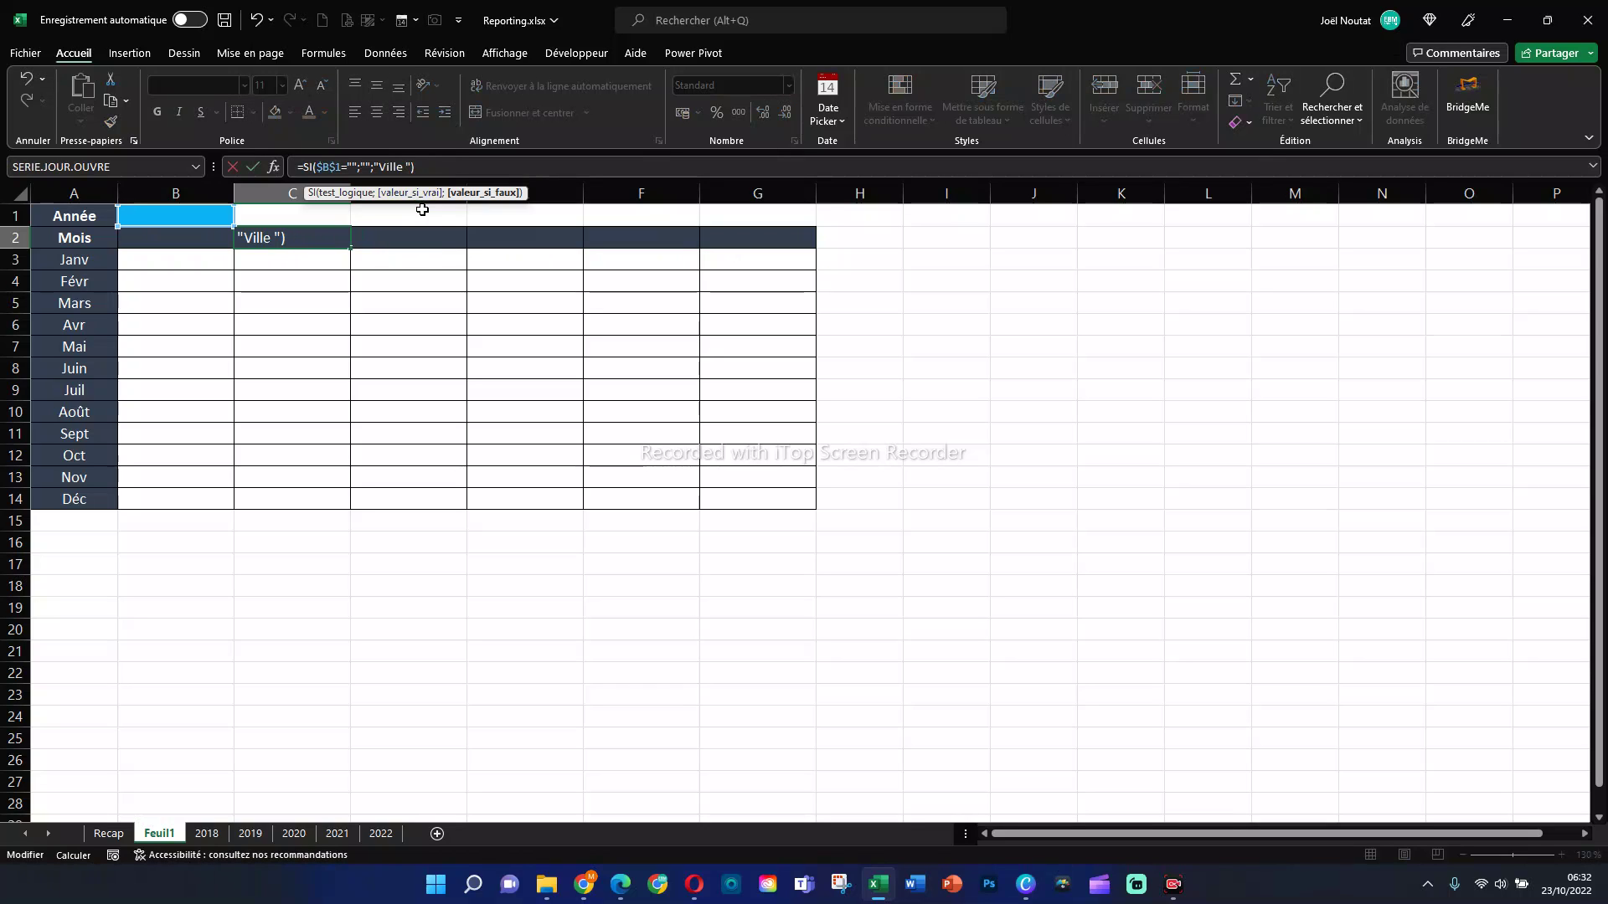
{"action": "type", "text": "2"}
Step: Change the header formulas in D2 and E2 to return "Ville 3" and "Ville 4" respectively
{"action": "left_click", "coordinate": [407, 241]}
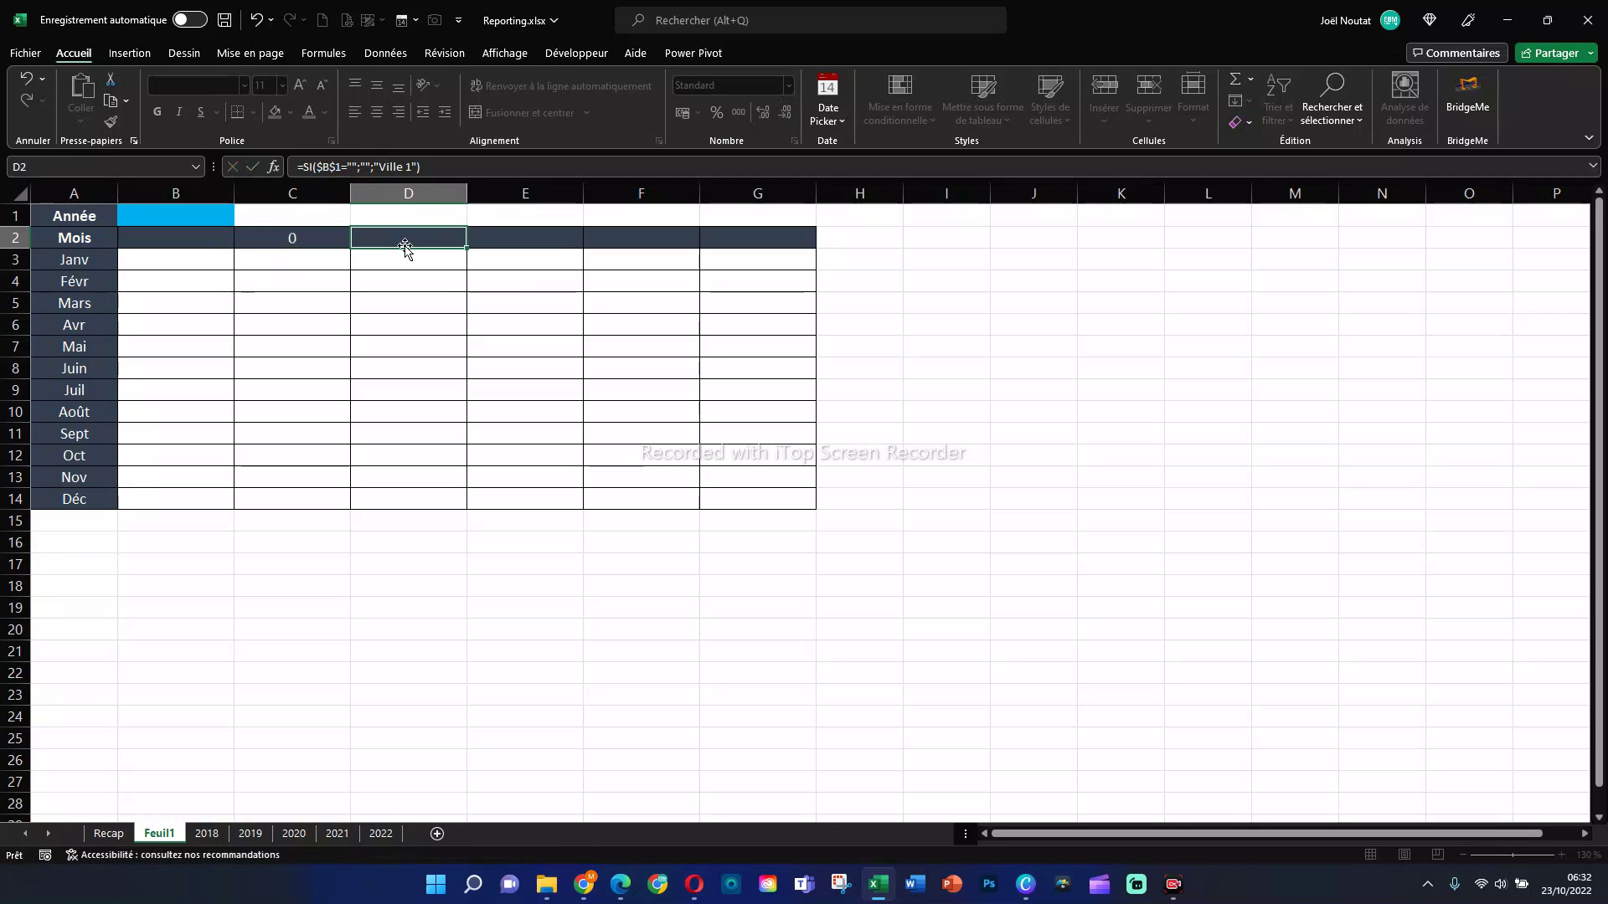
{"action": "left_click", "coordinate": [411, 167]}
{"action": "key", "text": "BackSpace"}
{"action": "type", "text": "3"}
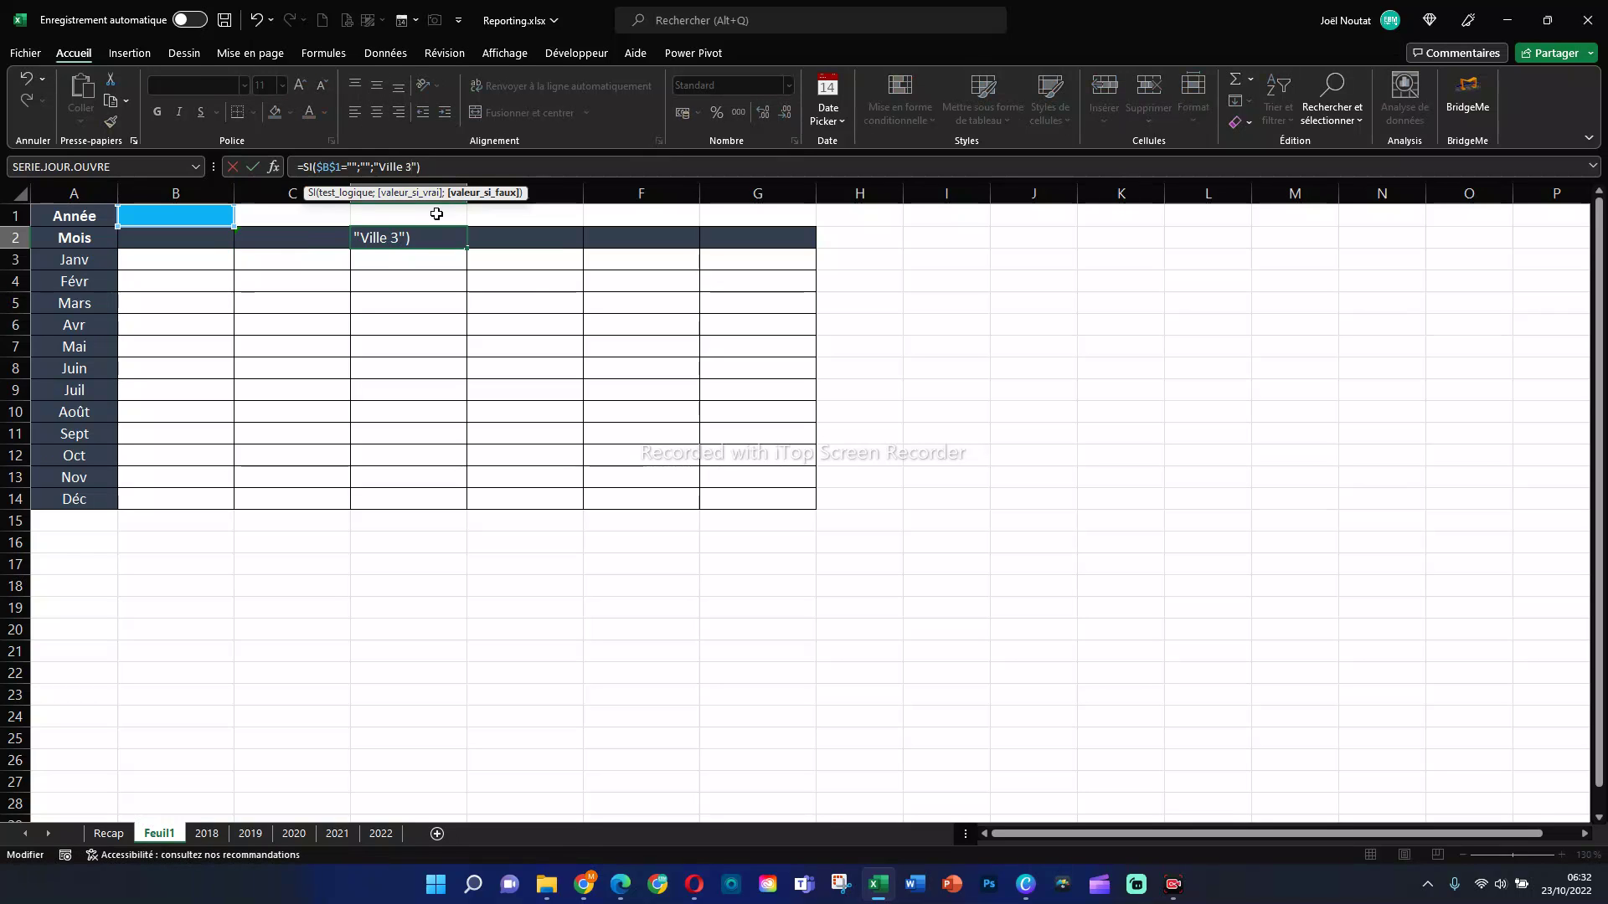
{"action": "left_click", "coordinate": [499, 238]}
{"action": "left_click", "coordinate": [414, 167]}
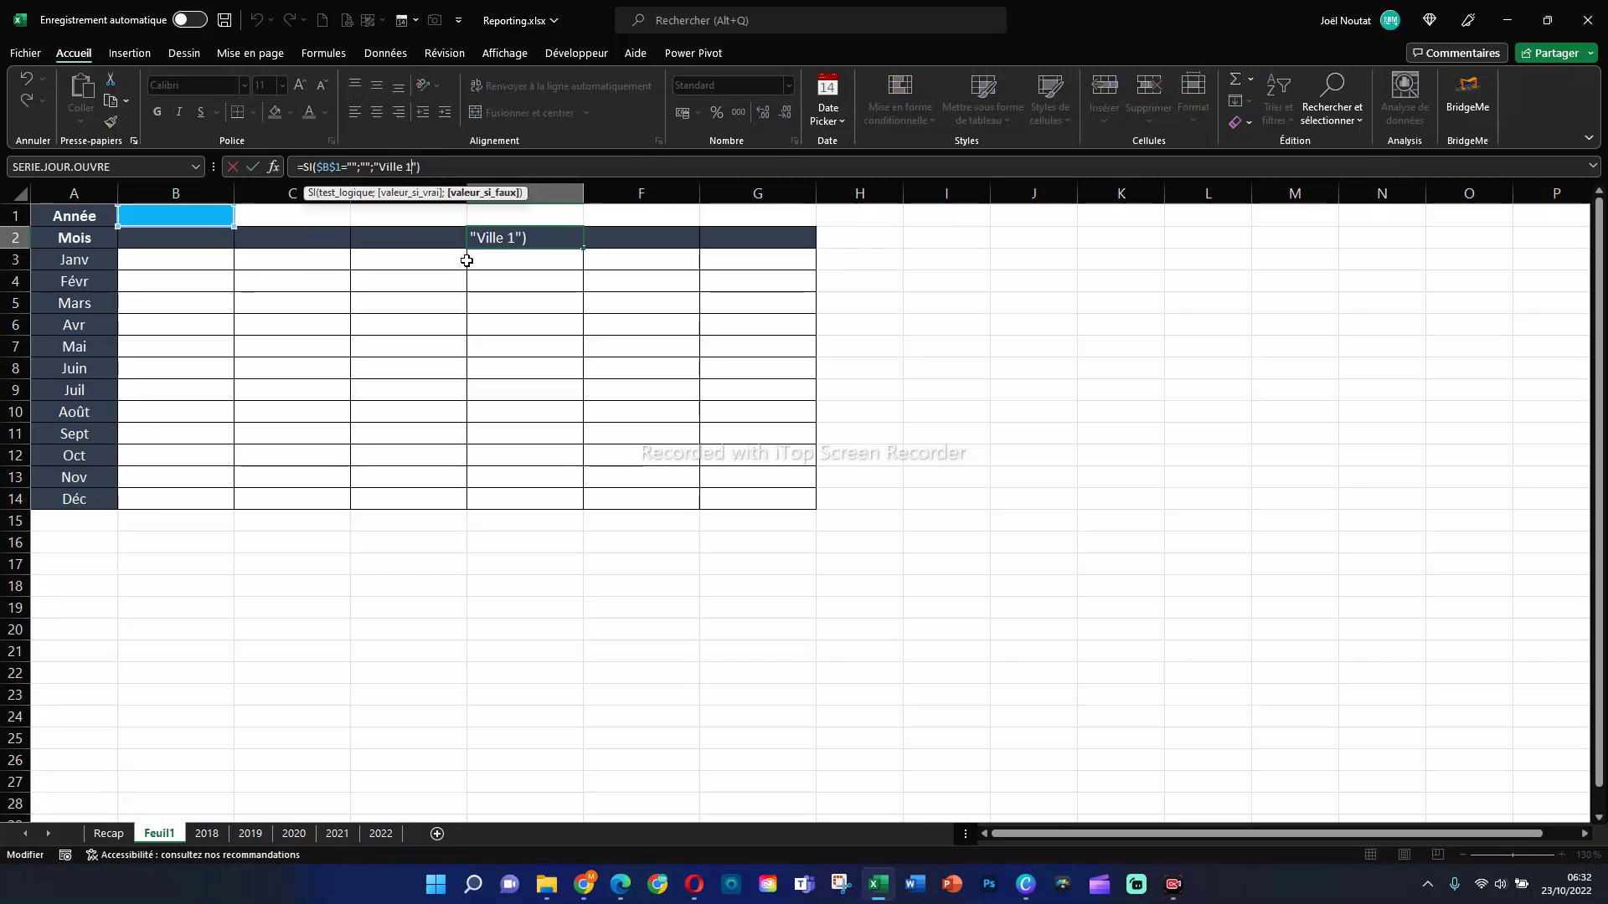
{"action": "key", "text": "BackSpace"}
{"action": "type", "text": "4"}
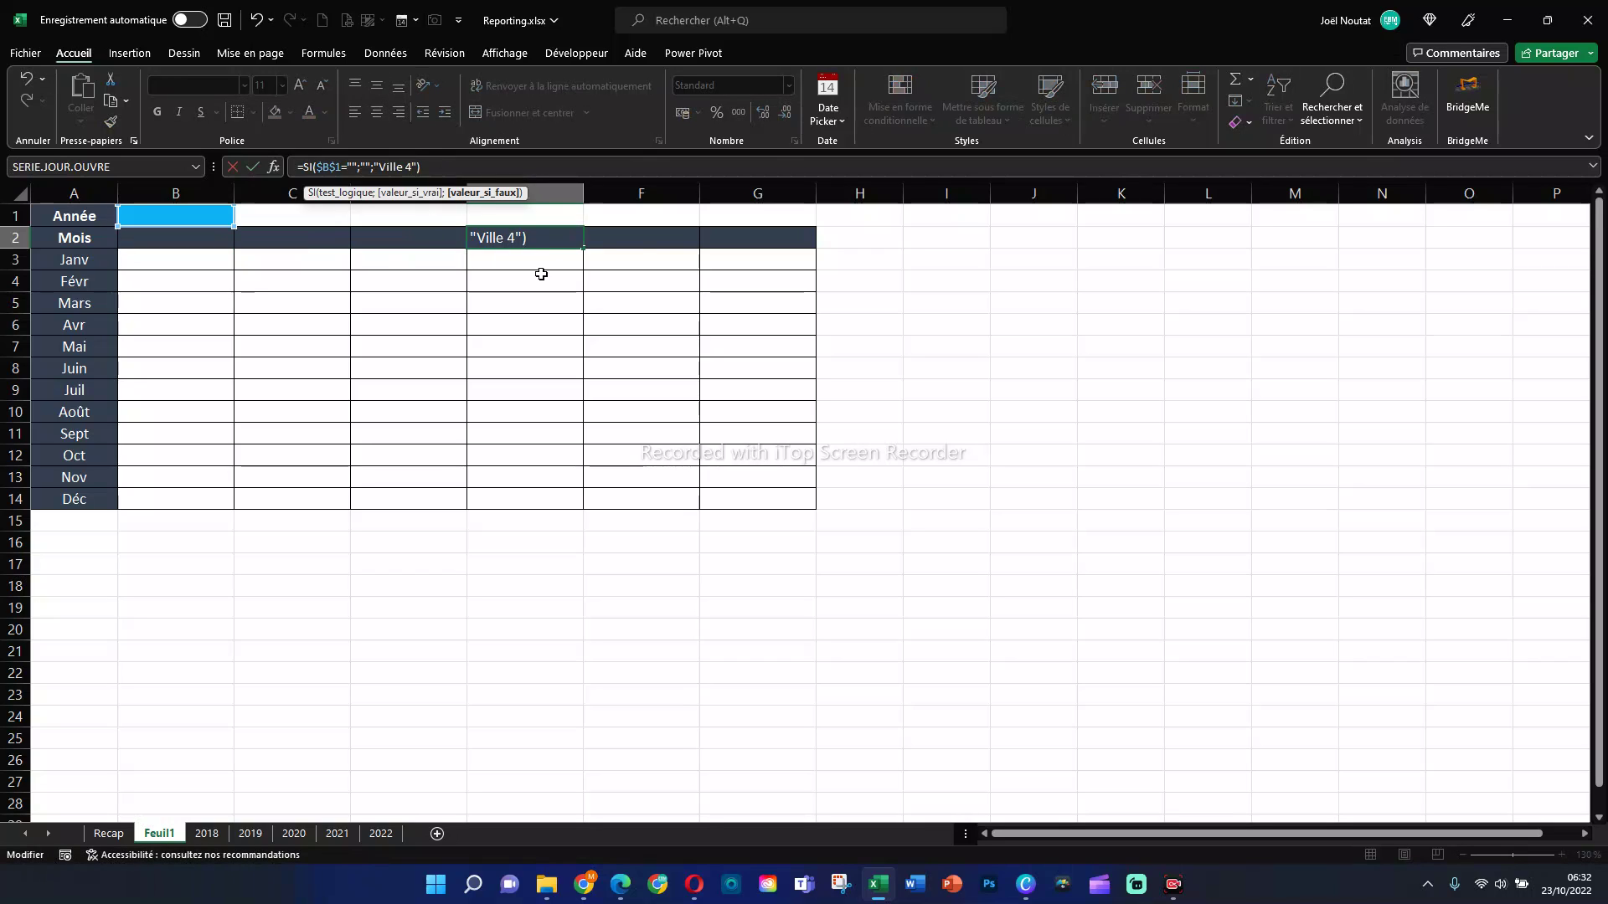
Step: Change the header formulas in F2 and G2 to return "Ville 5" and "Ville 6" respectively
{"action": "left_click", "coordinate": [630, 240]}
{"action": "left_click", "coordinate": [411, 167]}
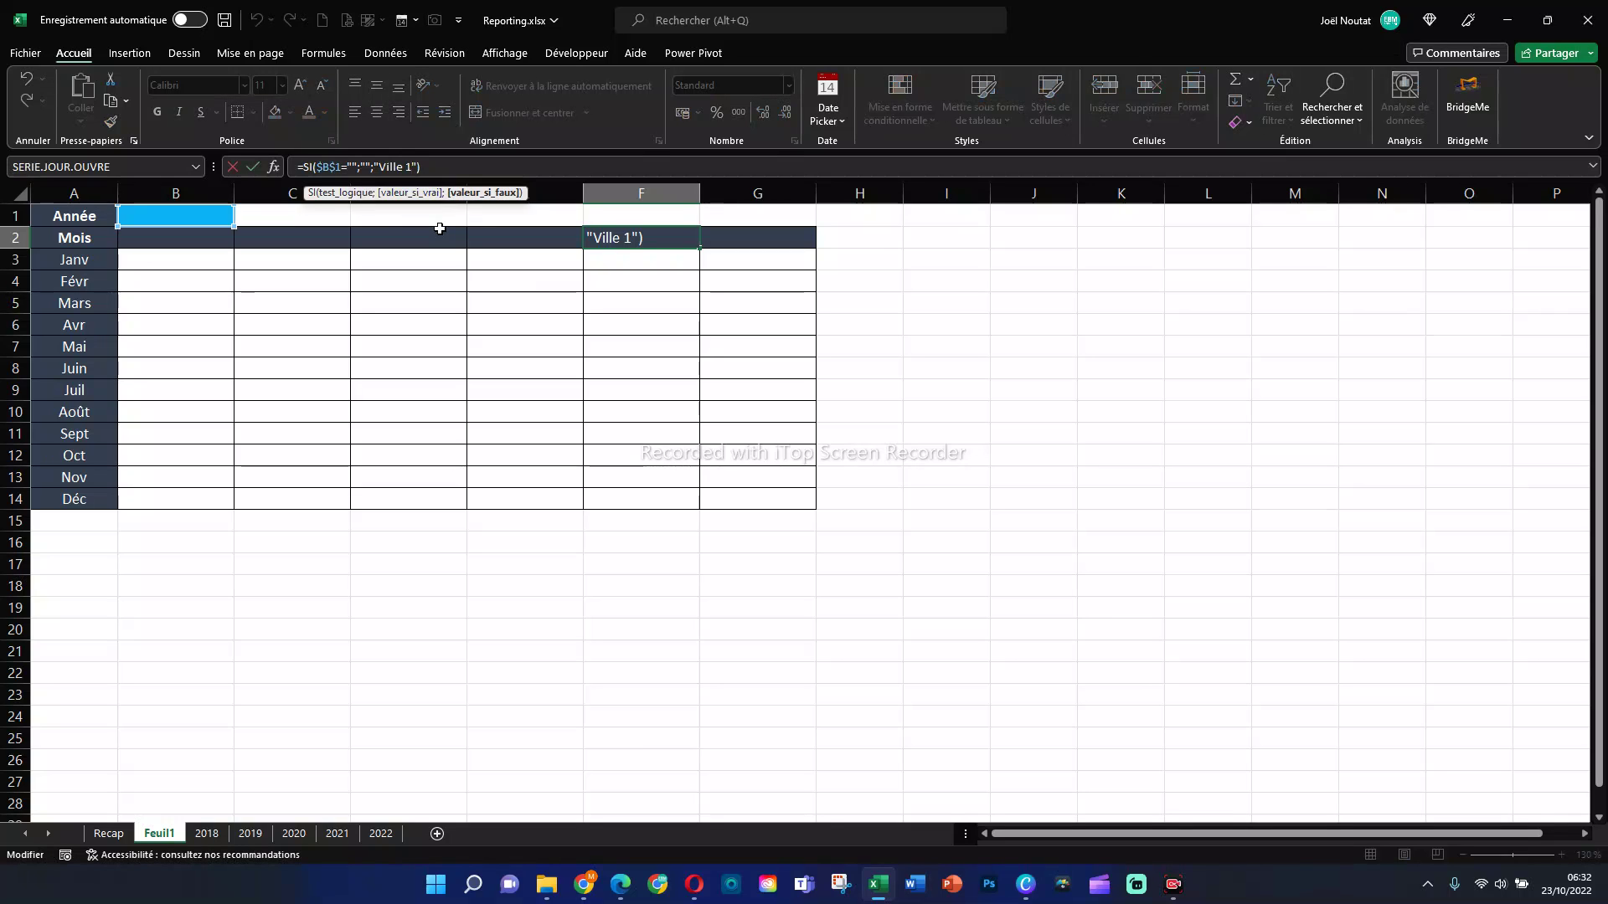
{"action": "key", "text": "BackSpace"}
{"action": "type", "text": "5"}
{"action": "left_click", "coordinate": [750, 238]}
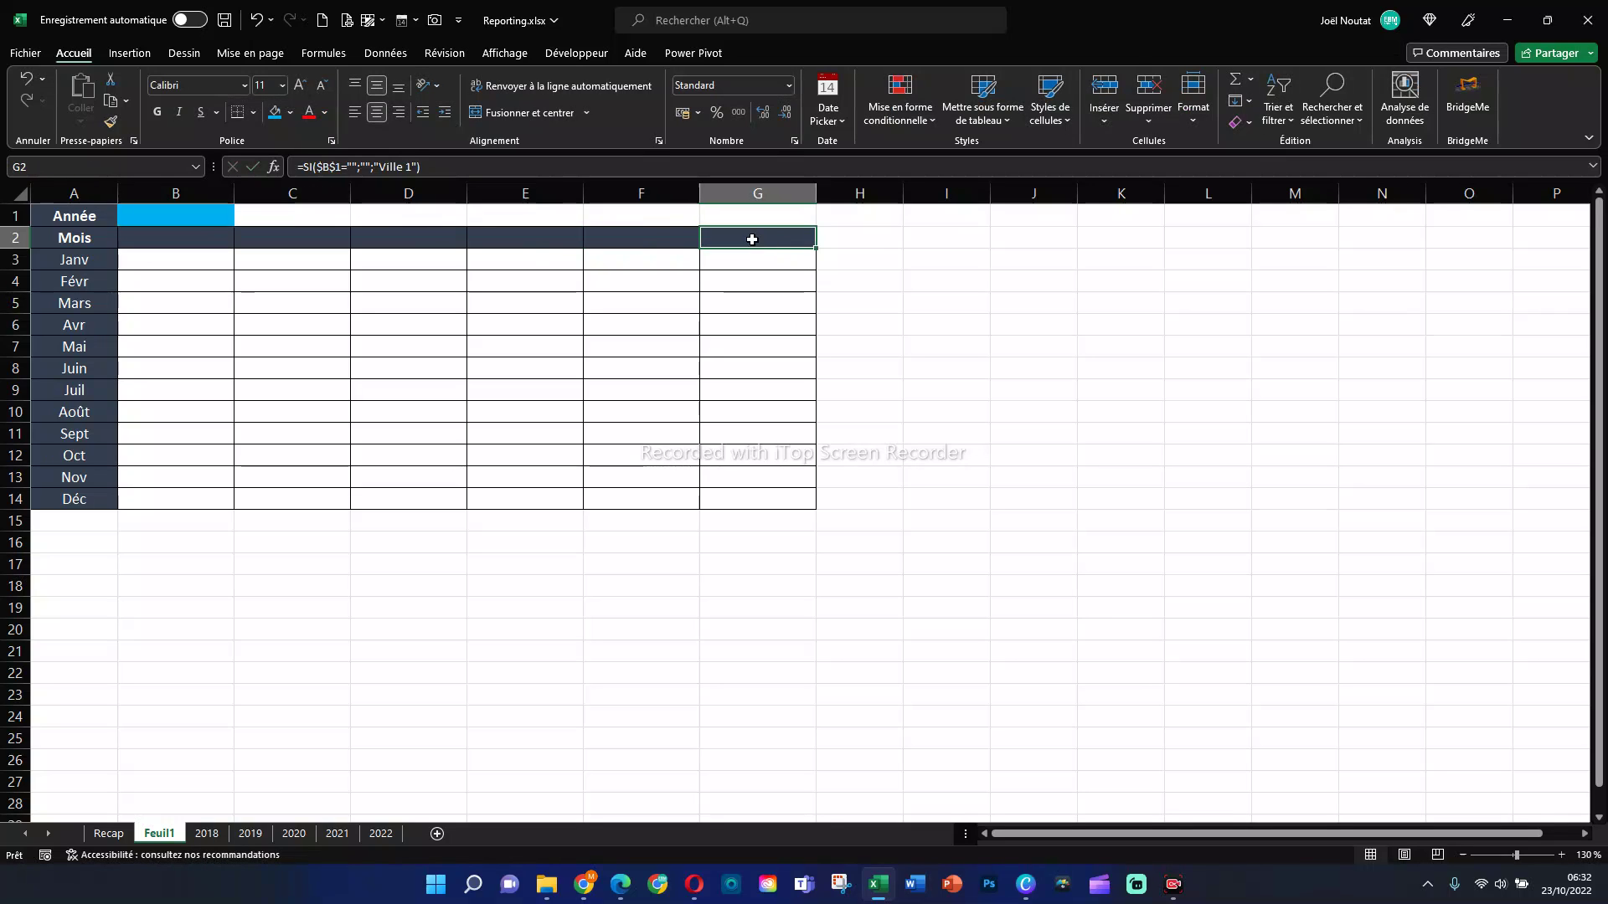
{"action": "left_click", "coordinate": [415, 166]}
{"action": "key", "text": "BackSpace"}
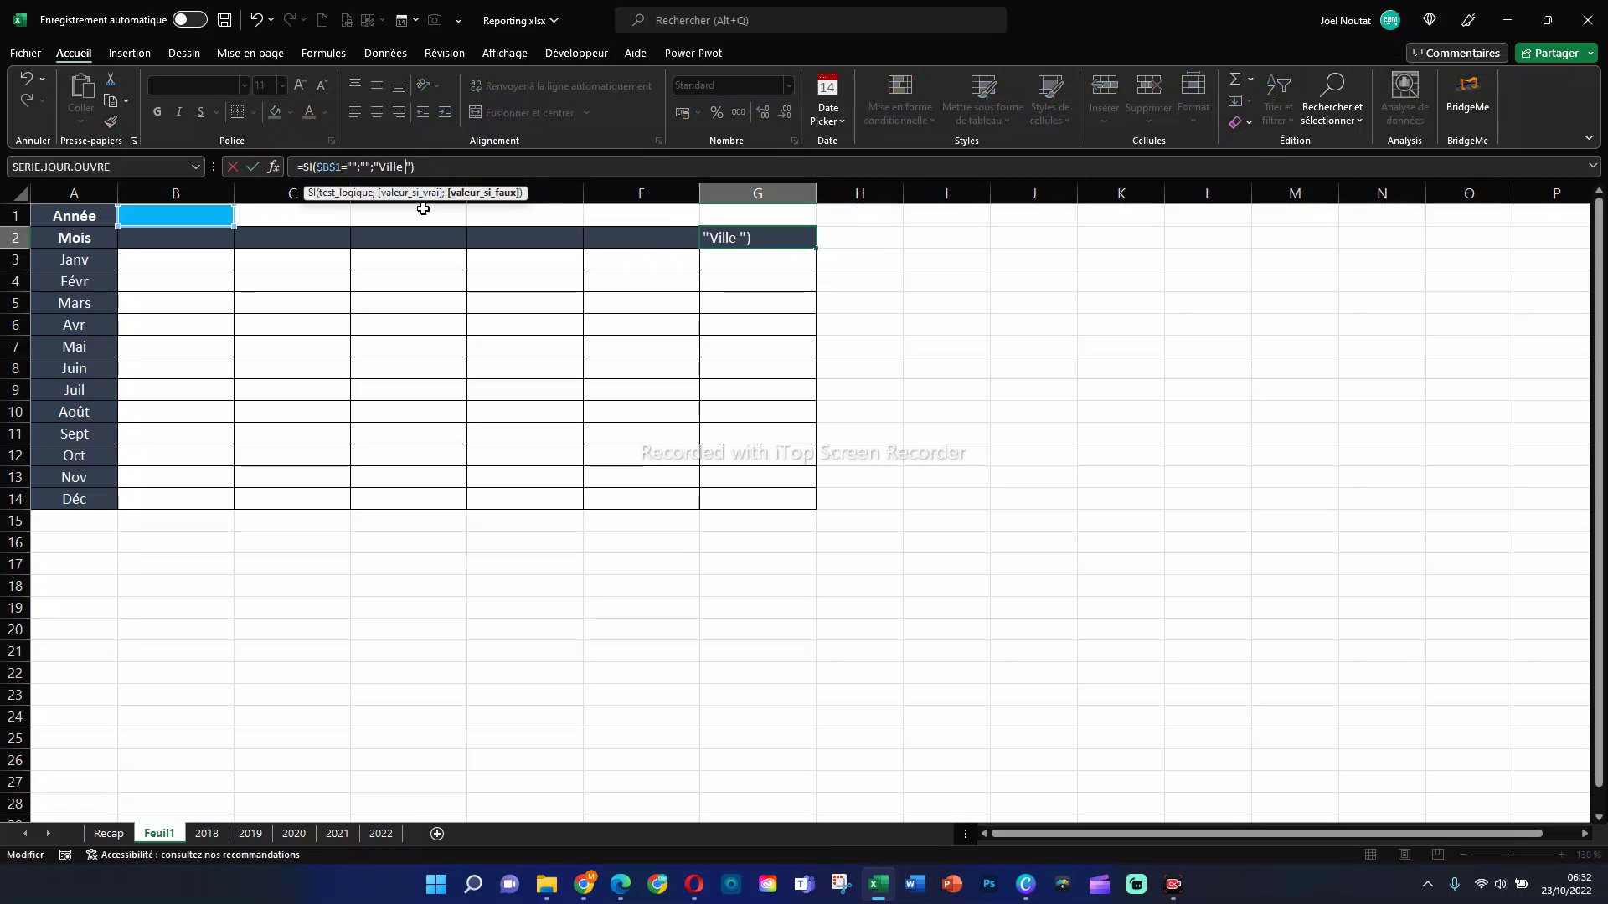
{"action": "type", "text": "6"}
{"action": "left_click", "coordinate": [371, 340]}
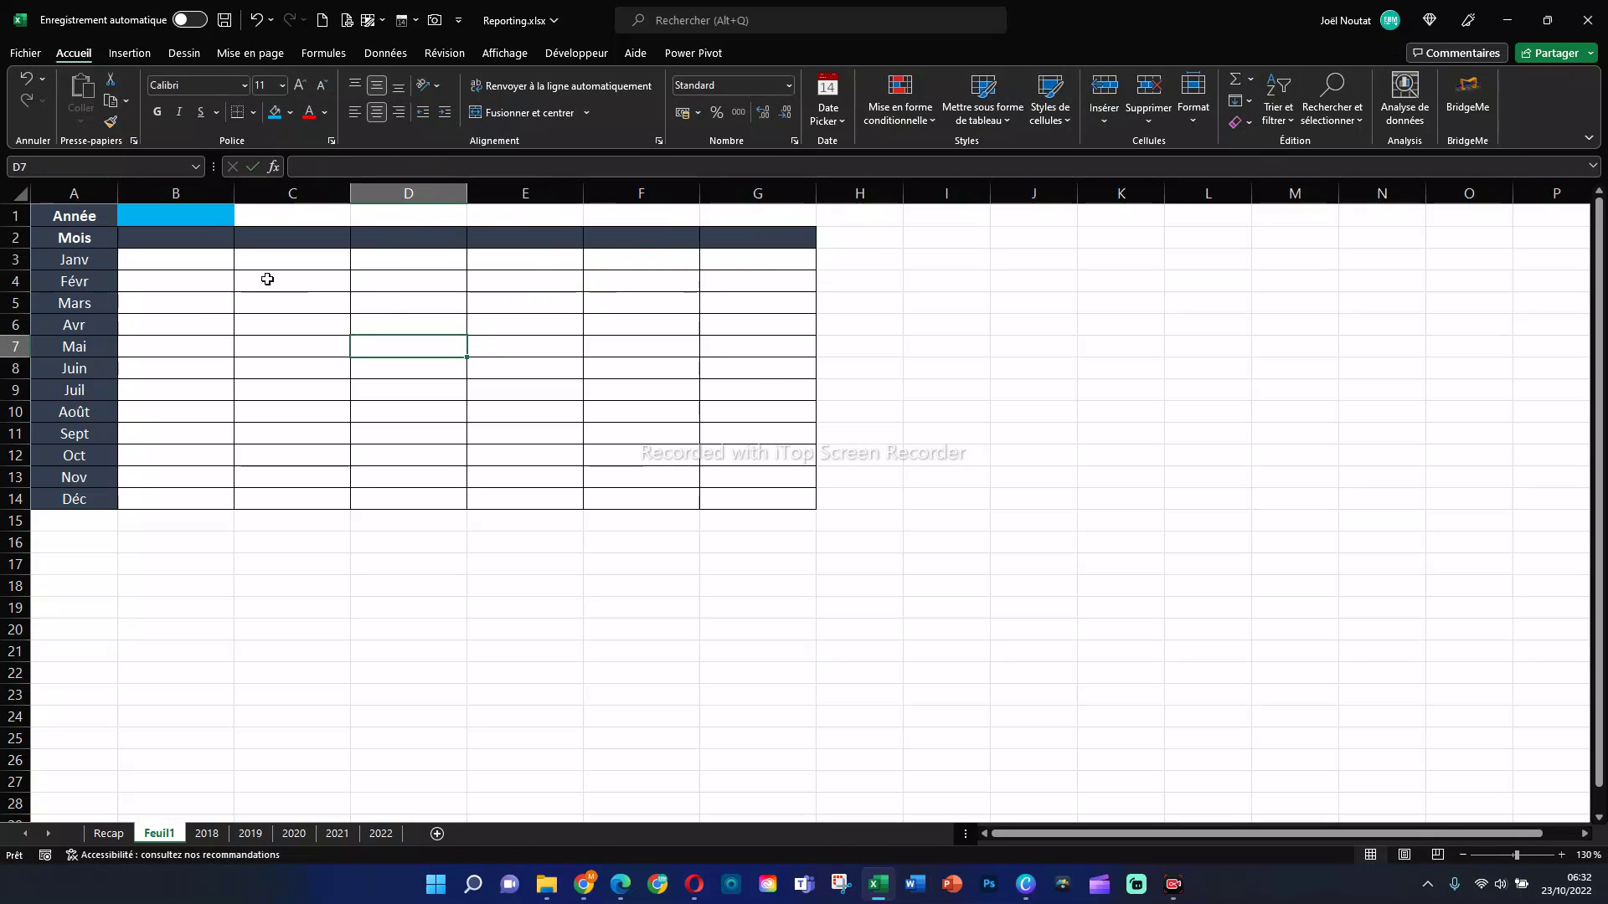
Step: Test all six city headers by entering fsfsfs in the year cell B1, and empty the cell again
{"action": "left_click", "coordinate": [190, 214]}
{"action": "type", "text": "fsfsfs"}
{"action": "key", "text": "Return"}
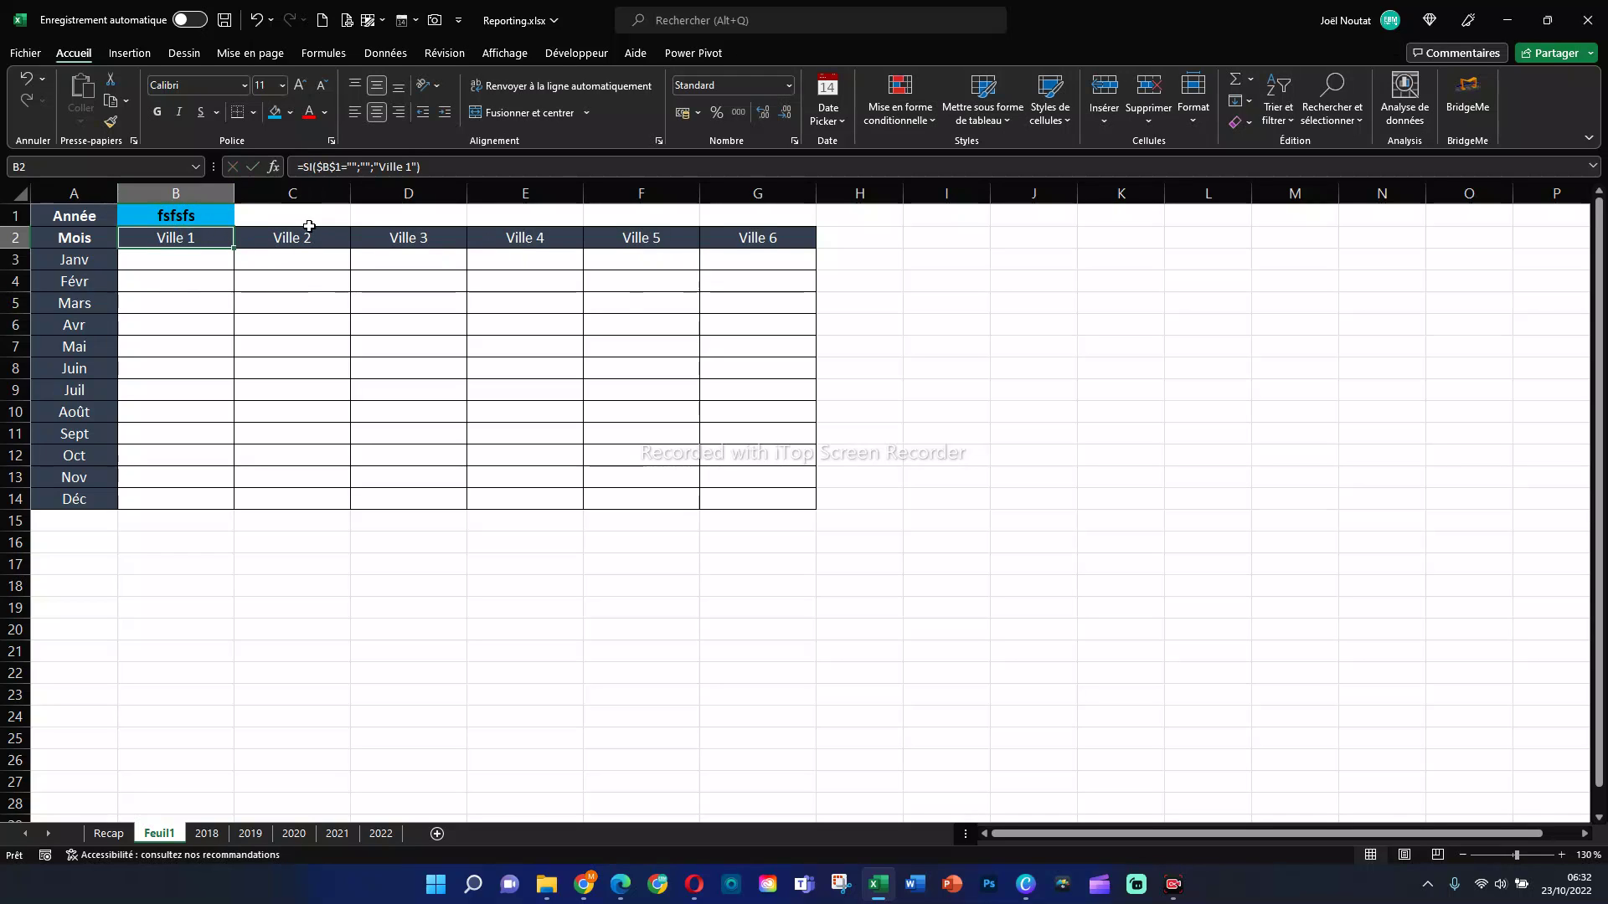
{"action": "left_click", "coordinate": [206, 219]}
{"action": "key", "text": "Delete"}
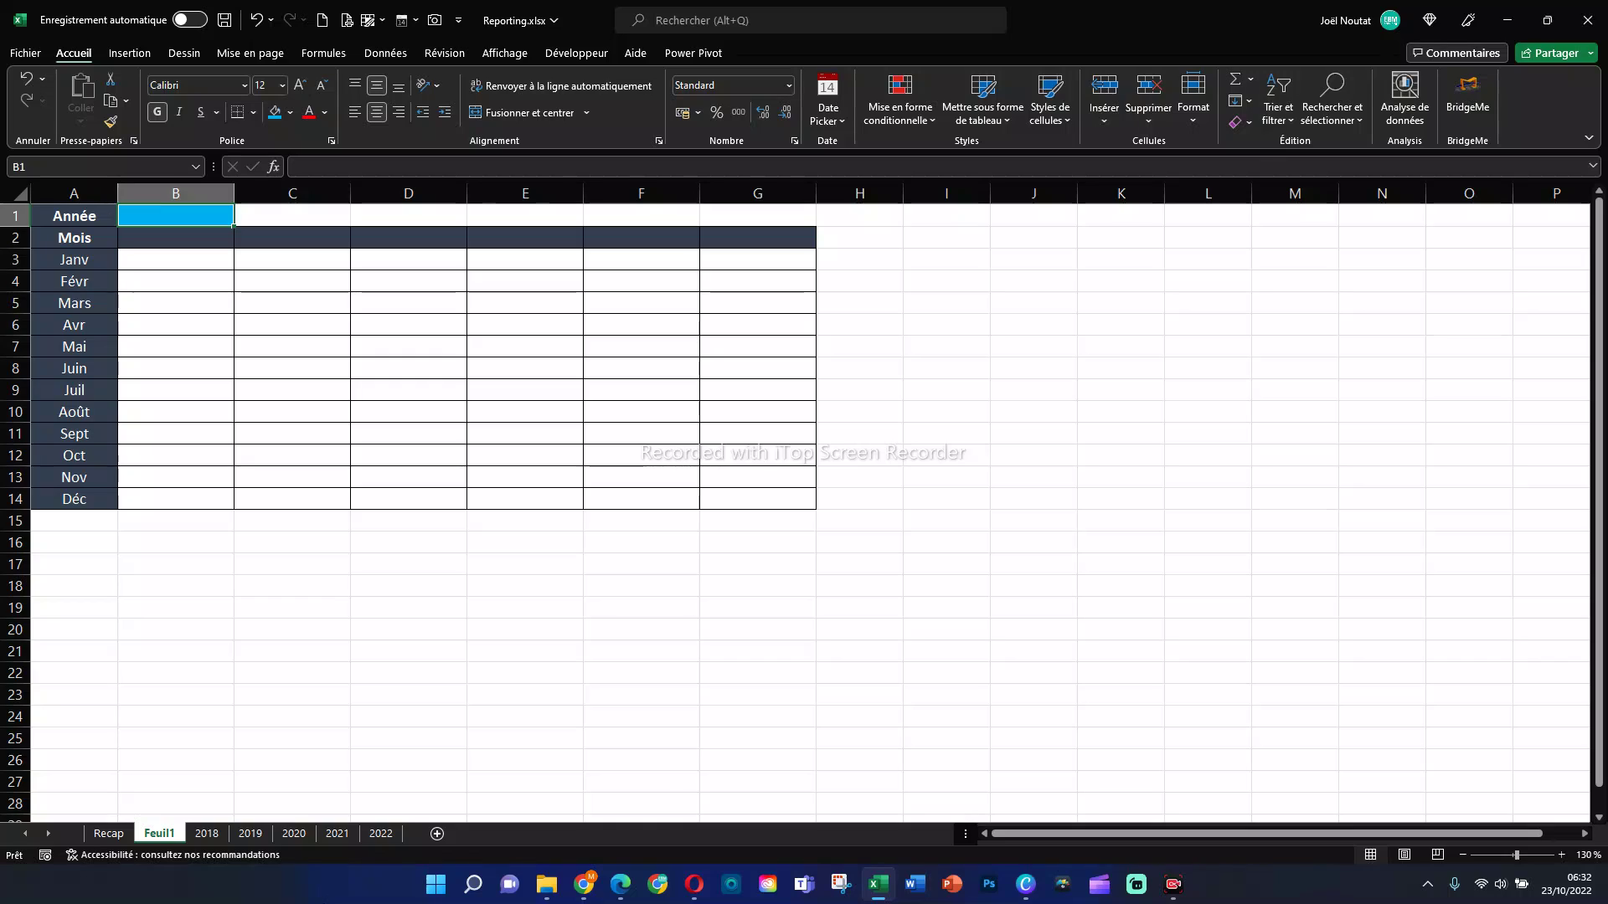
Step: Define the name A_2018 for the data range A2:G13 on the 2018 sheet, months included and header row excluded
{"action": "left_click", "coordinate": [209, 835]}
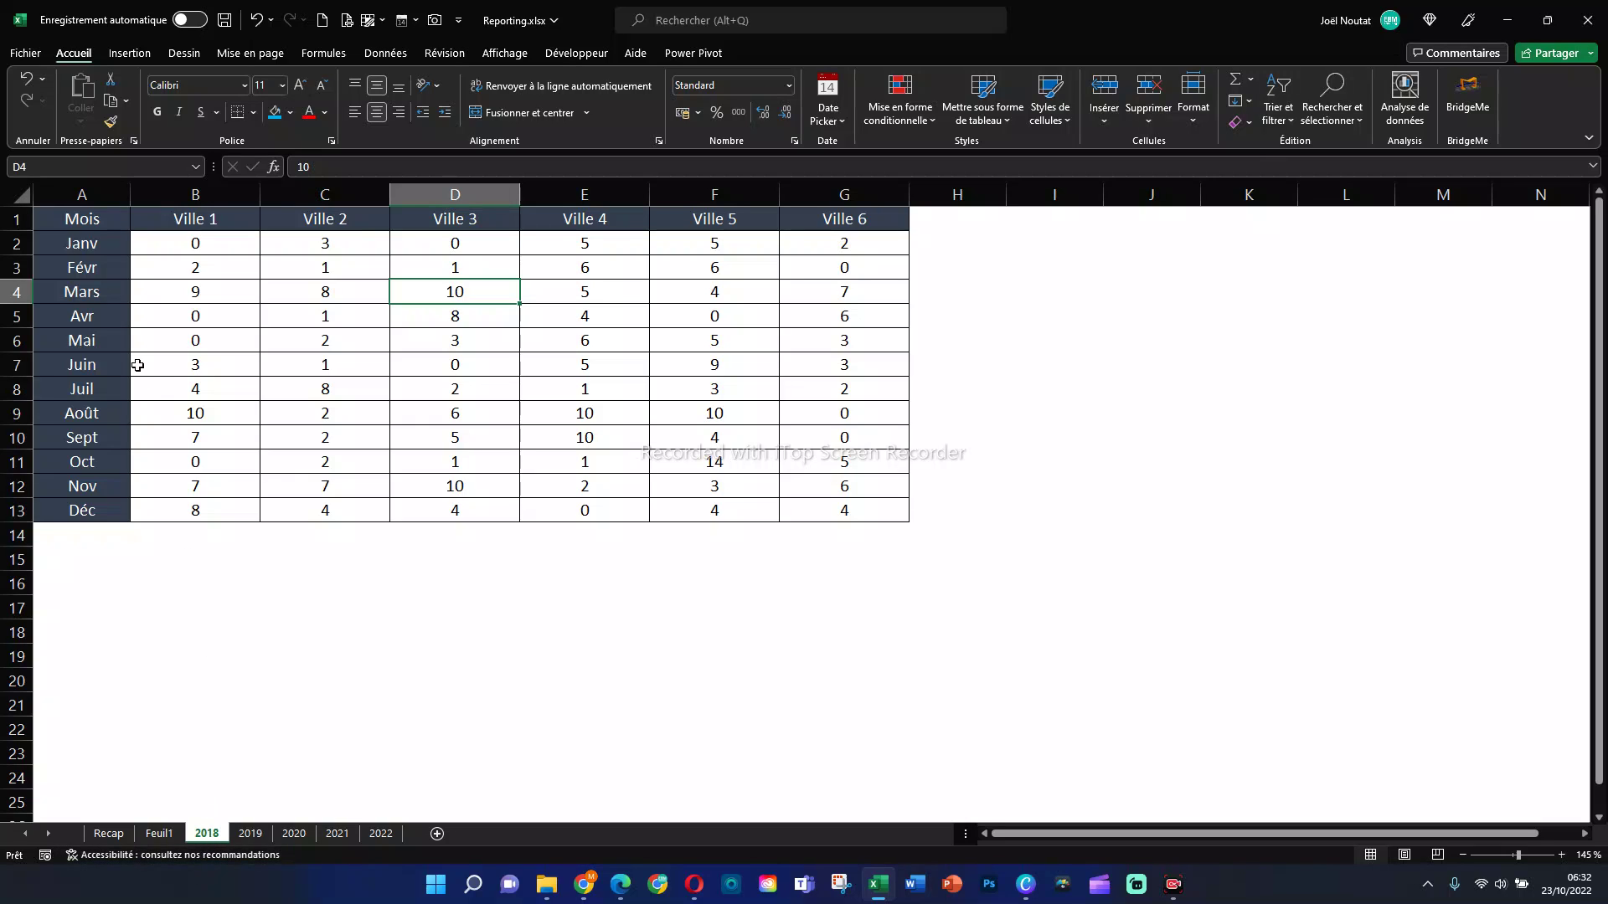
{"action": "left_click", "coordinate": [98, 248]}
{"action": "left_click_drag", "start_coordinate": [98, 249], "coordinate": [835, 507]}
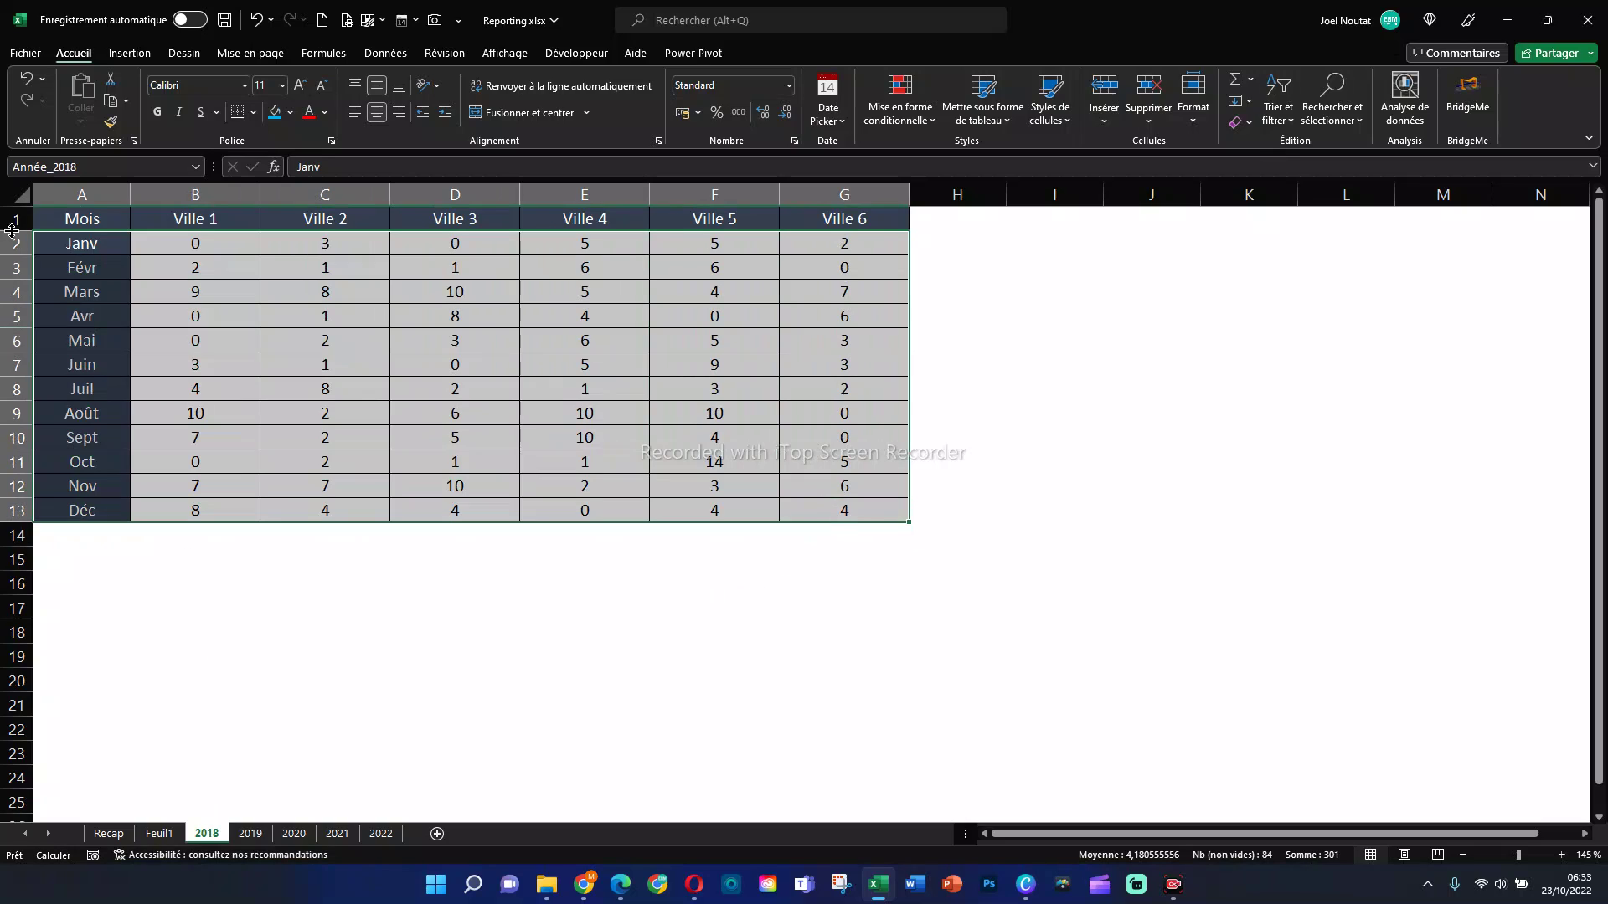
{"action": "left_click", "coordinate": [92, 165]}
{"action": "type", "text": "A_201"}
{"action": "key", "text": "Return"}
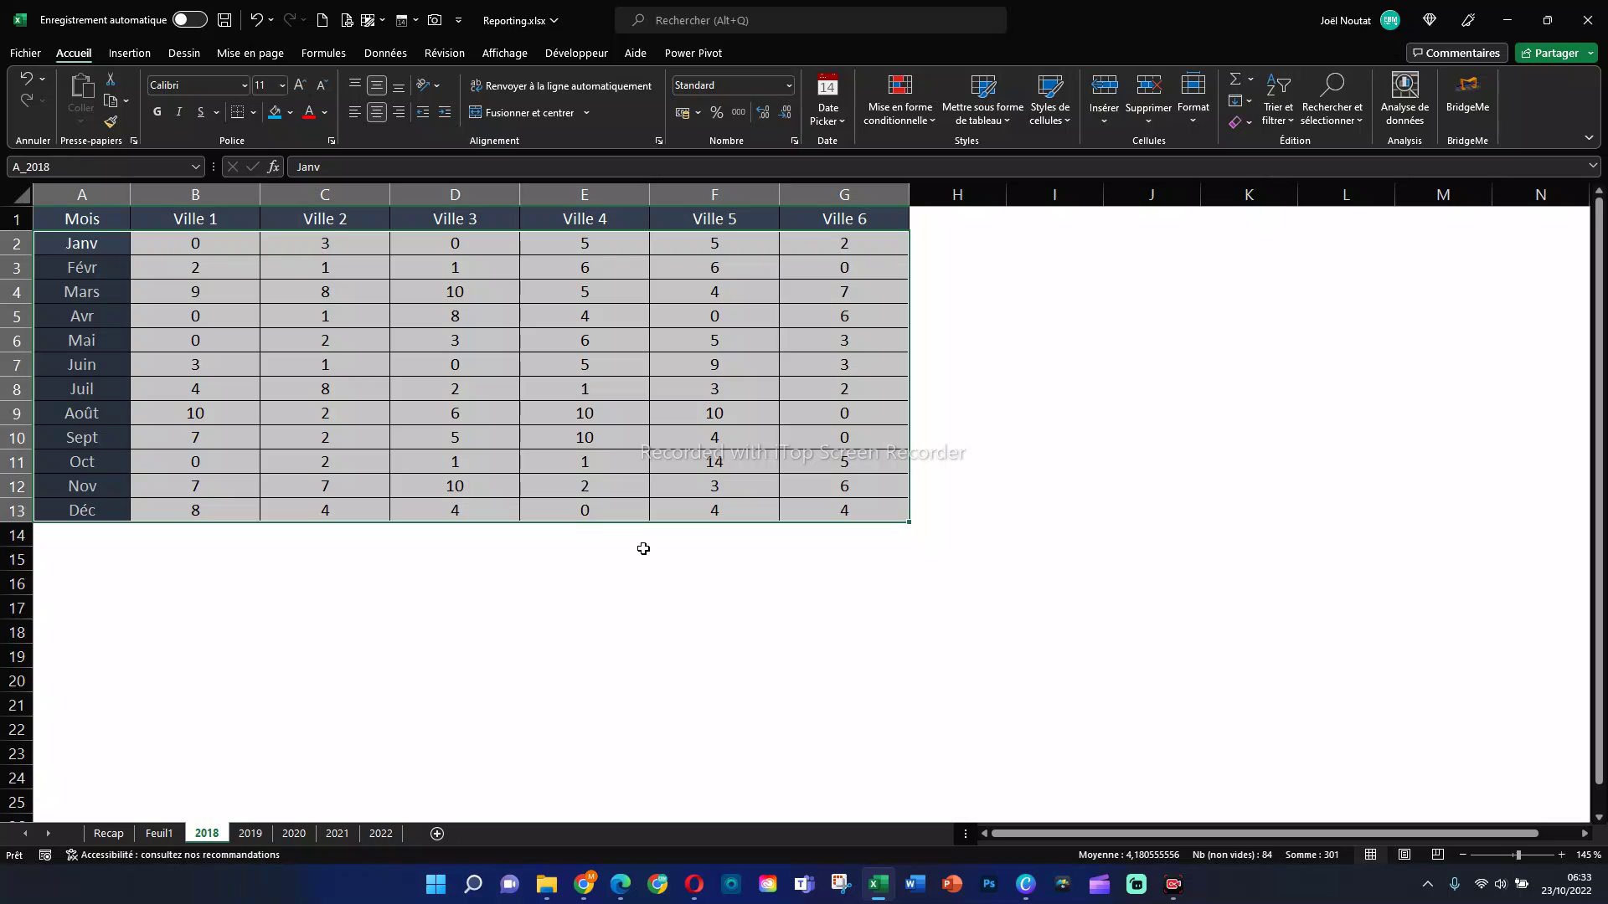
Step: Define the name A_2019 for the data range A2:G13 on the 2019 sheet
{"action": "left_click", "coordinate": [248, 833]}
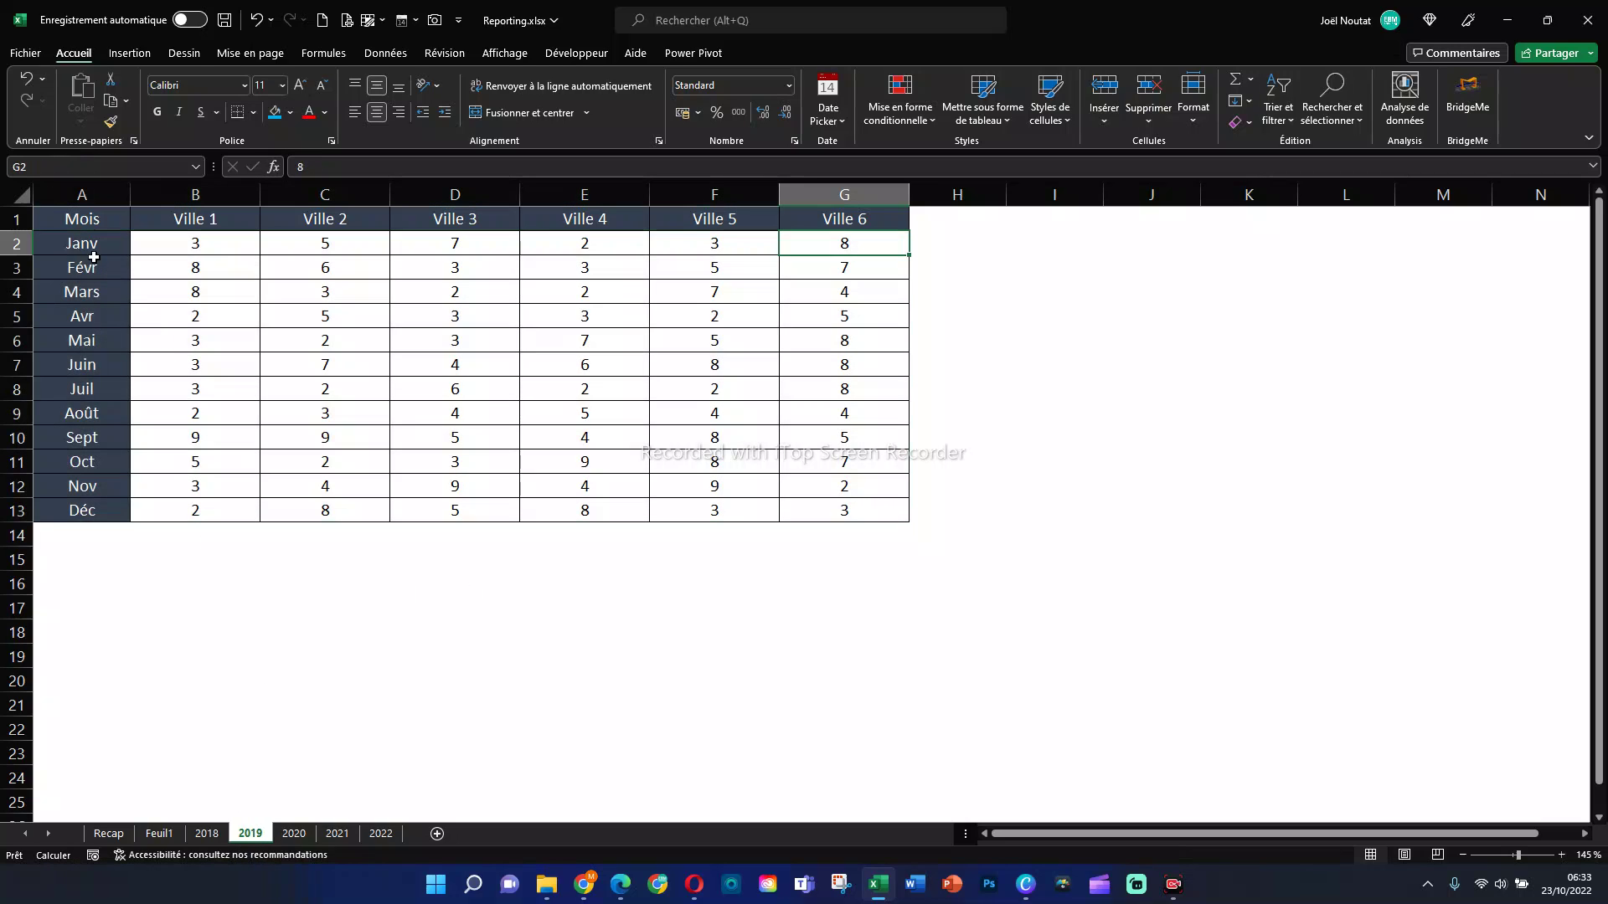
{"action": "left_click_drag", "start_coordinate": [93, 251], "coordinate": [842, 515]}
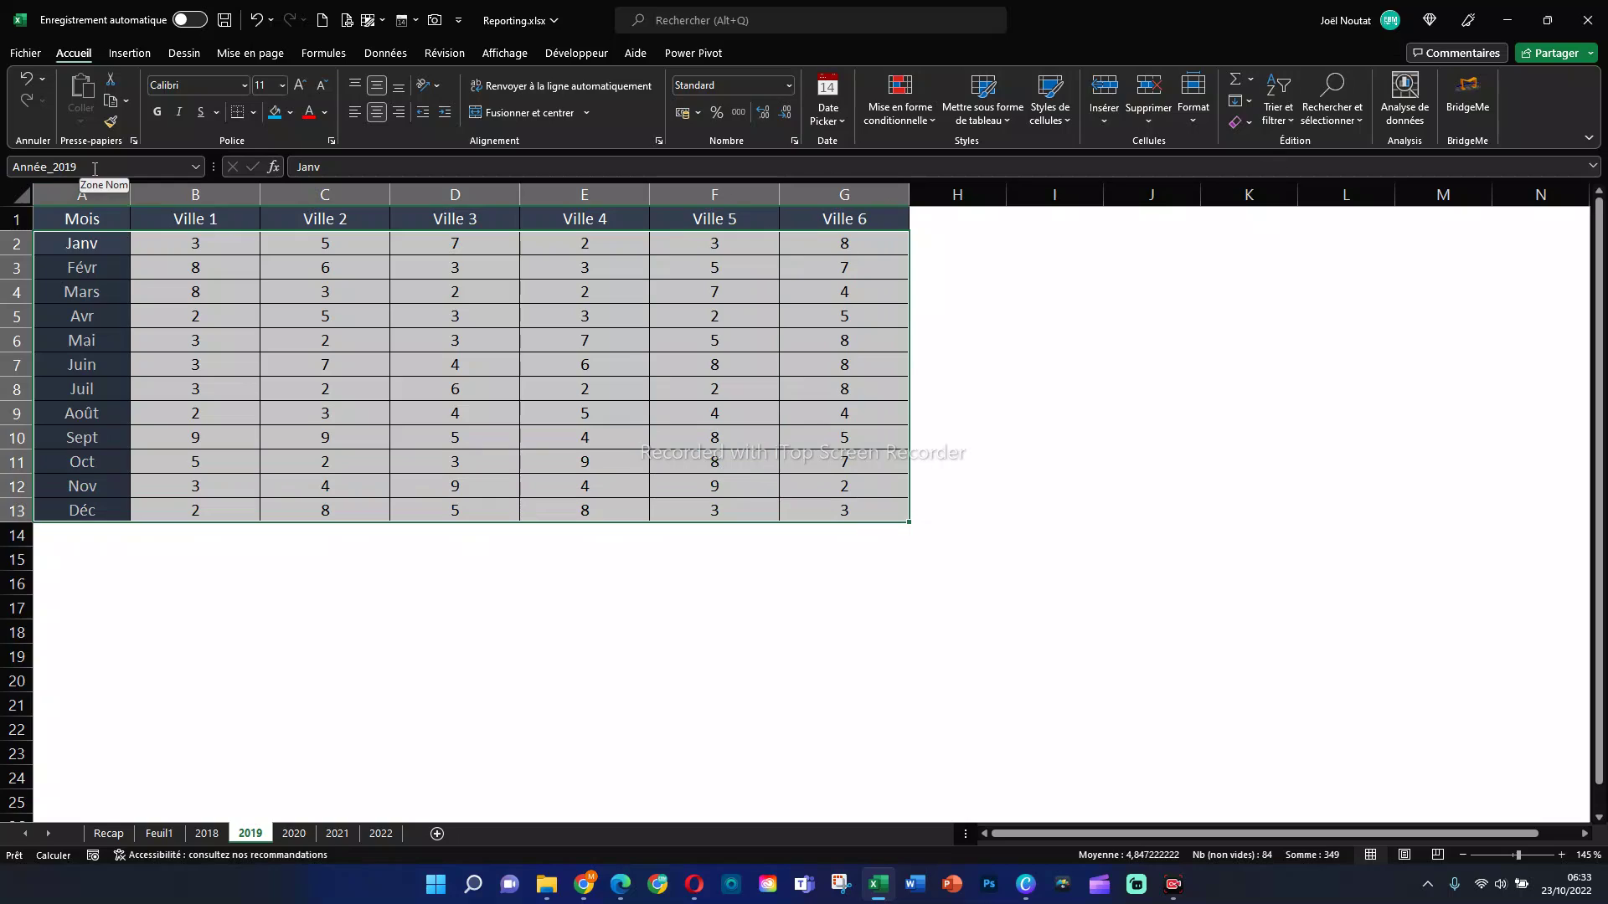
{"action": "left_click", "coordinate": [95, 168]}
{"action": "type", "text": "A"}
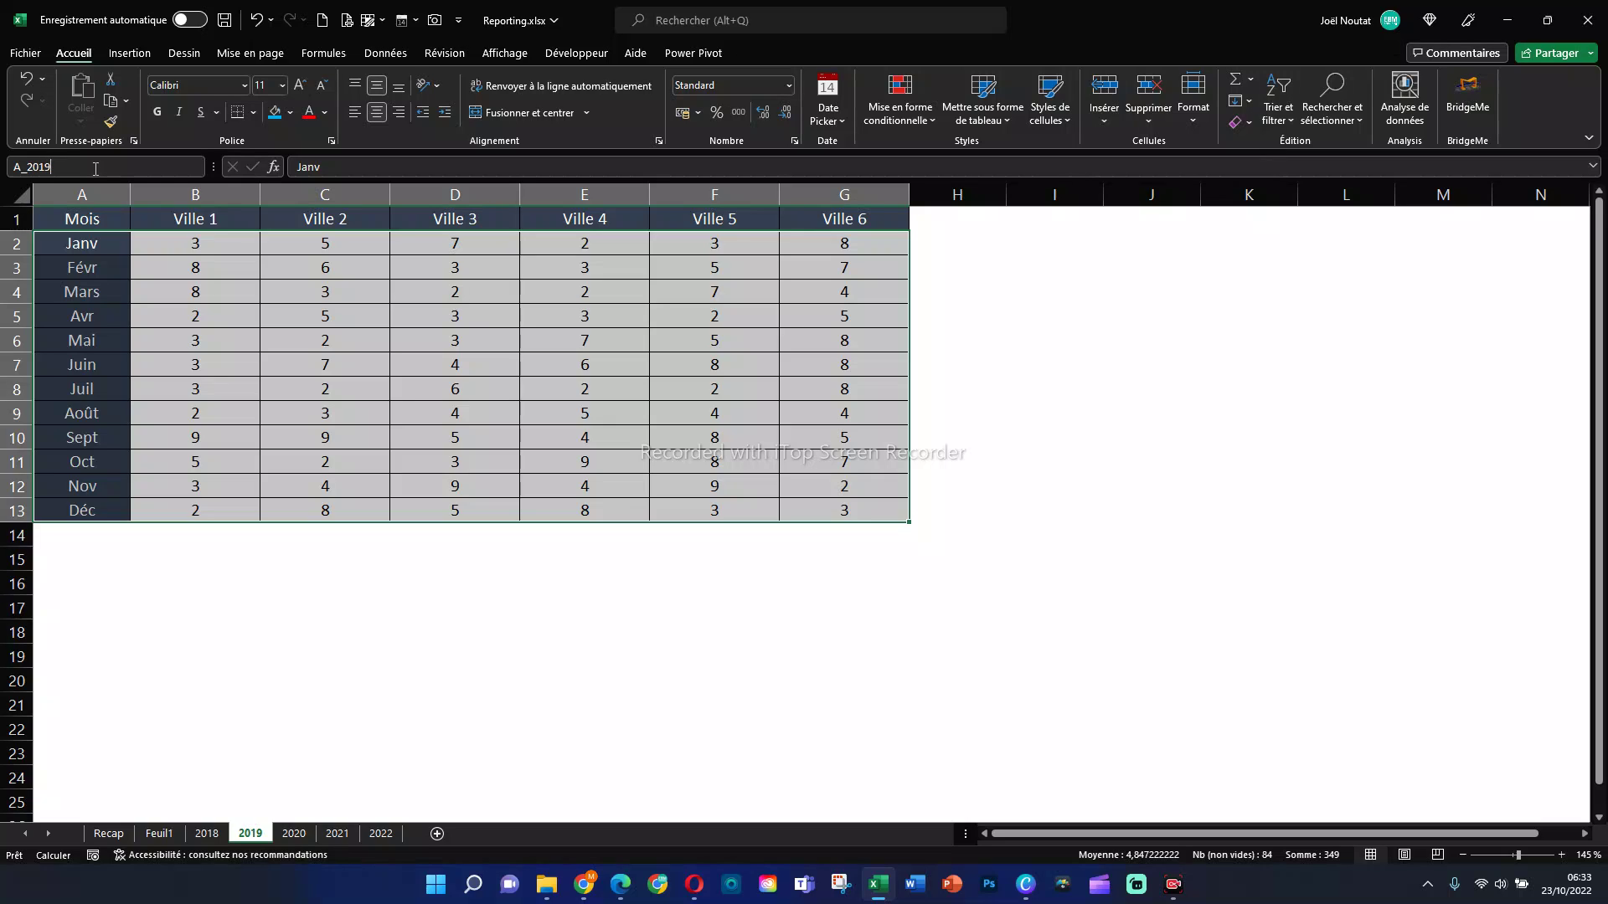
{"action": "key", "text": "Return"}
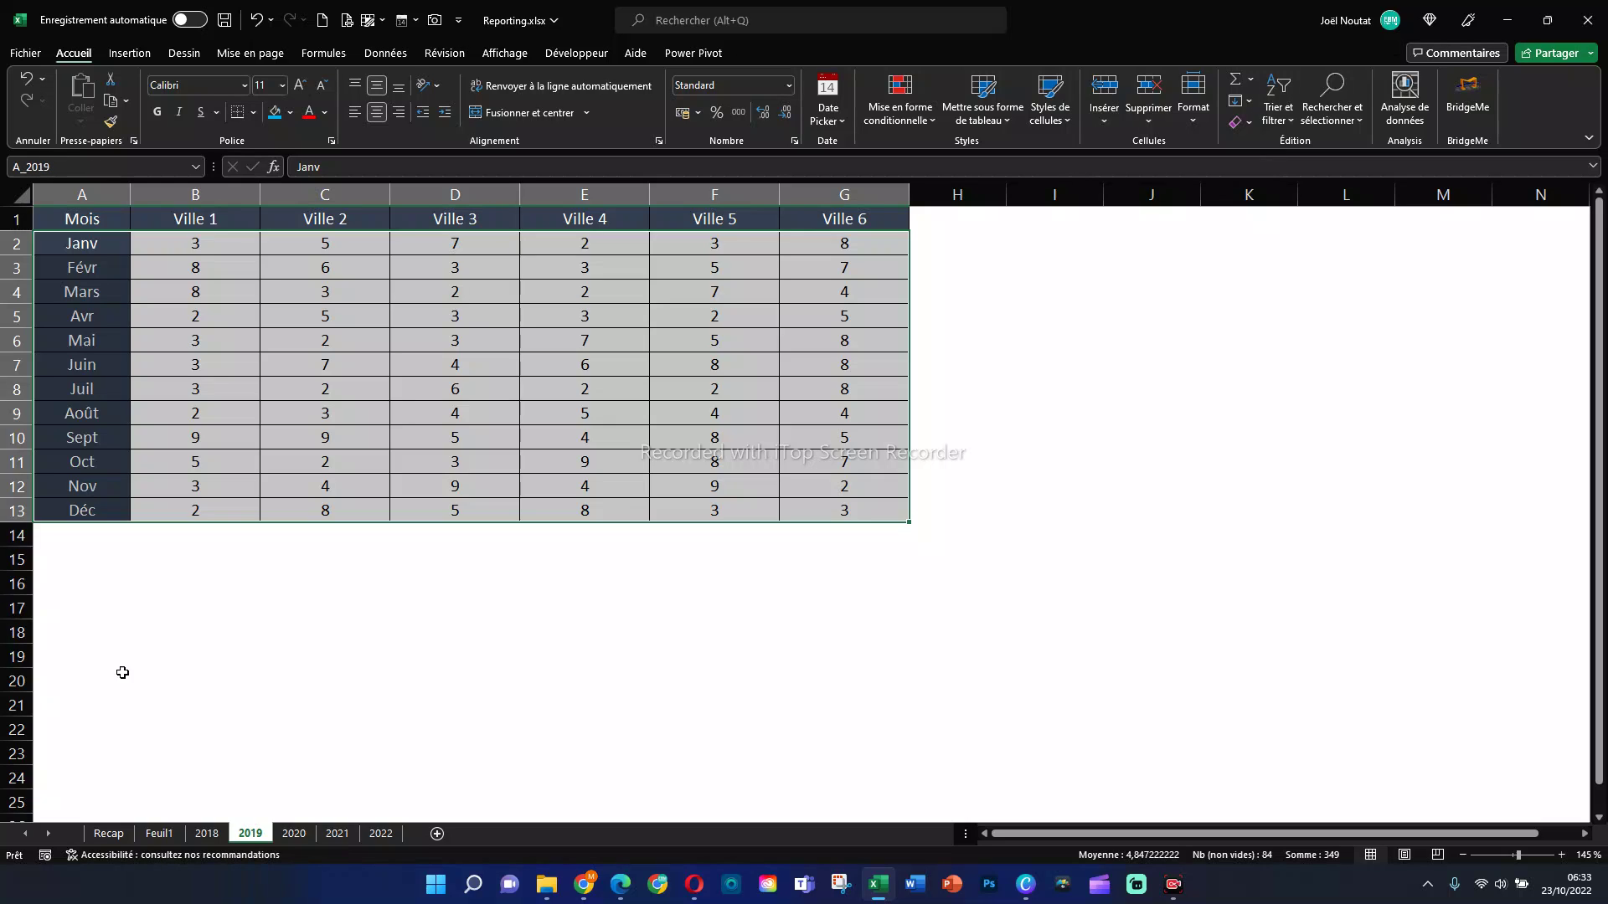
Step: Define the name A_2020 for the data range A2:G13 on the 2020 sheet
{"action": "left_click", "coordinate": [294, 833]}
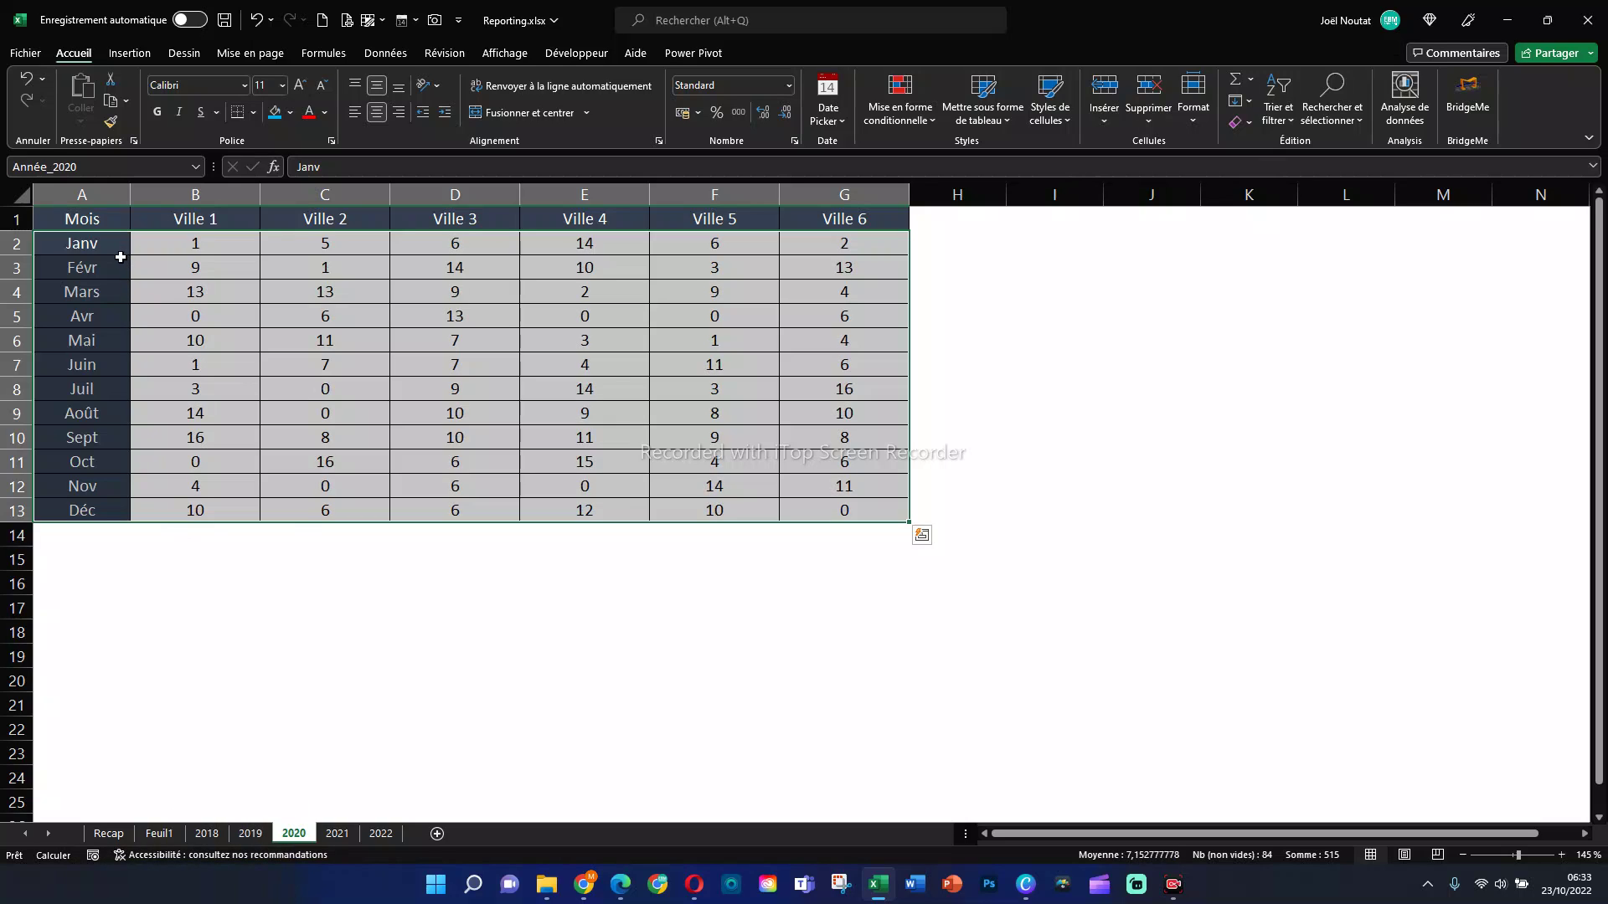
{"action": "left_click_drag", "start_coordinate": [120, 257], "coordinate": [796, 511]}
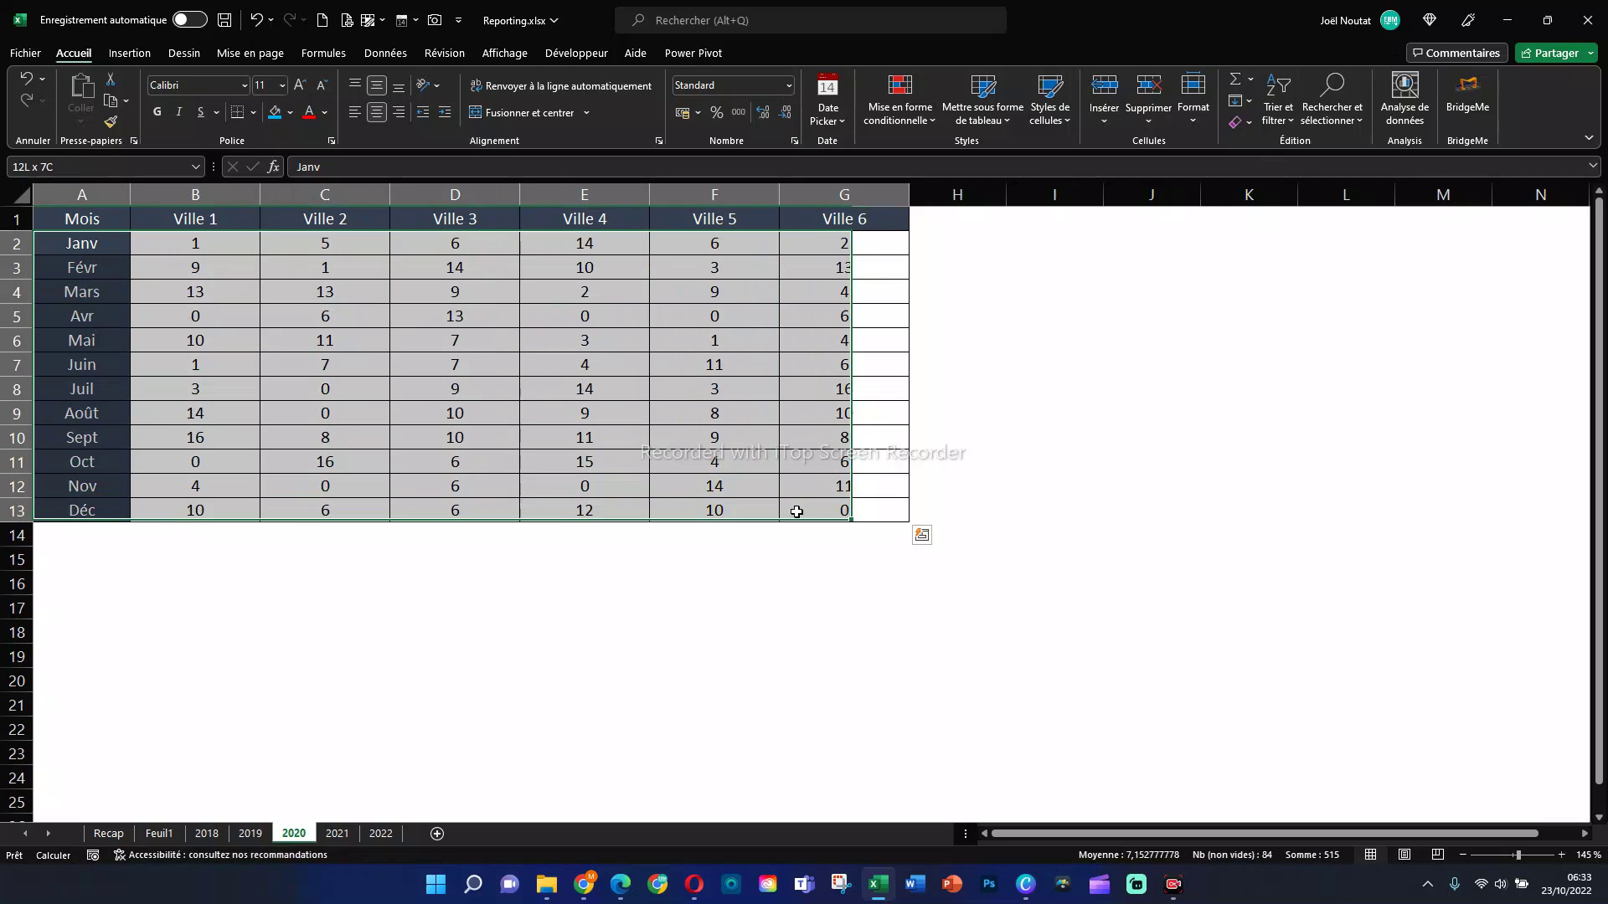
{"action": "left_click", "coordinate": [126, 168]}
{"action": "type", "text": "A"}
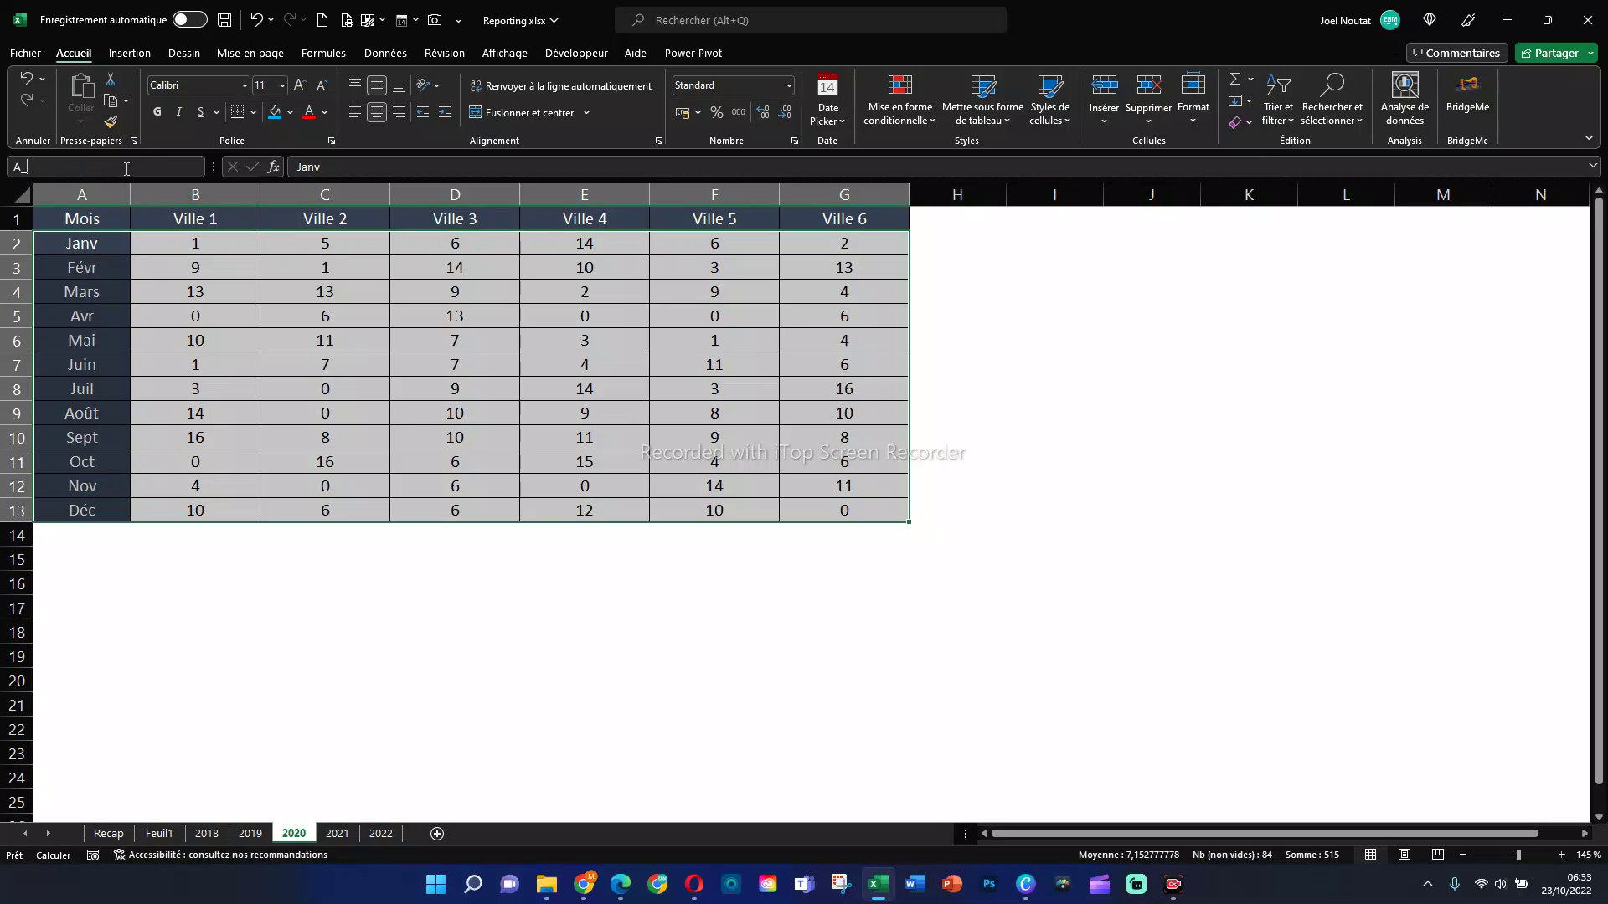
{"action": "type", "text": "_2020"}
{"action": "key", "text": "Return"}
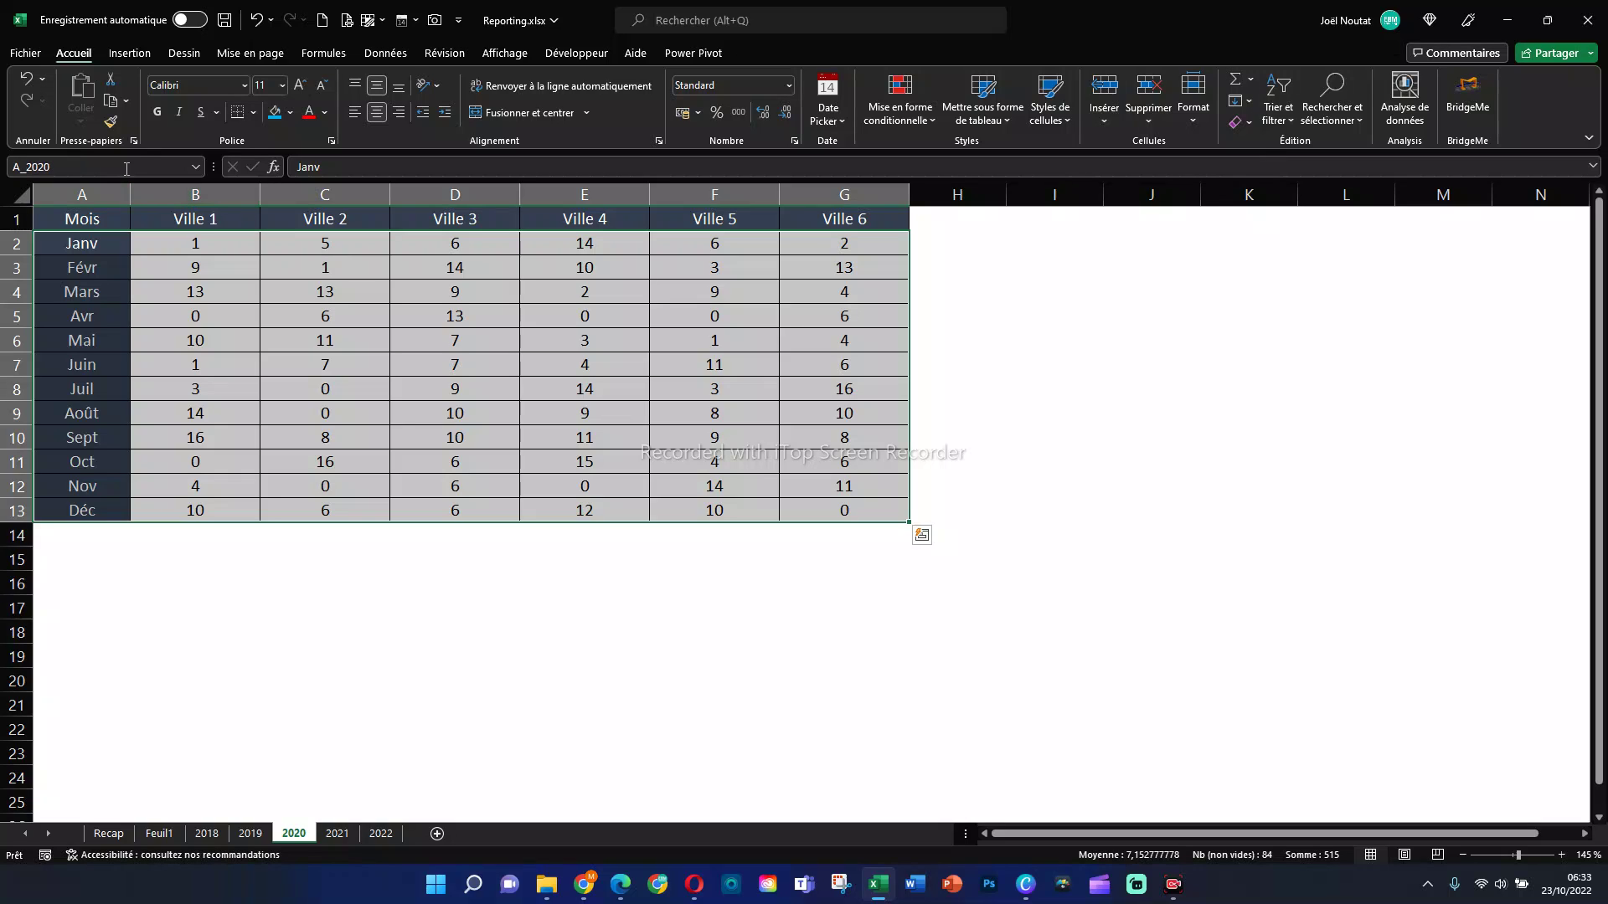
Step: Define the name A_2021 for the data range A2:G13 on the 2021 sheet
{"action": "left_click", "coordinate": [337, 833]}
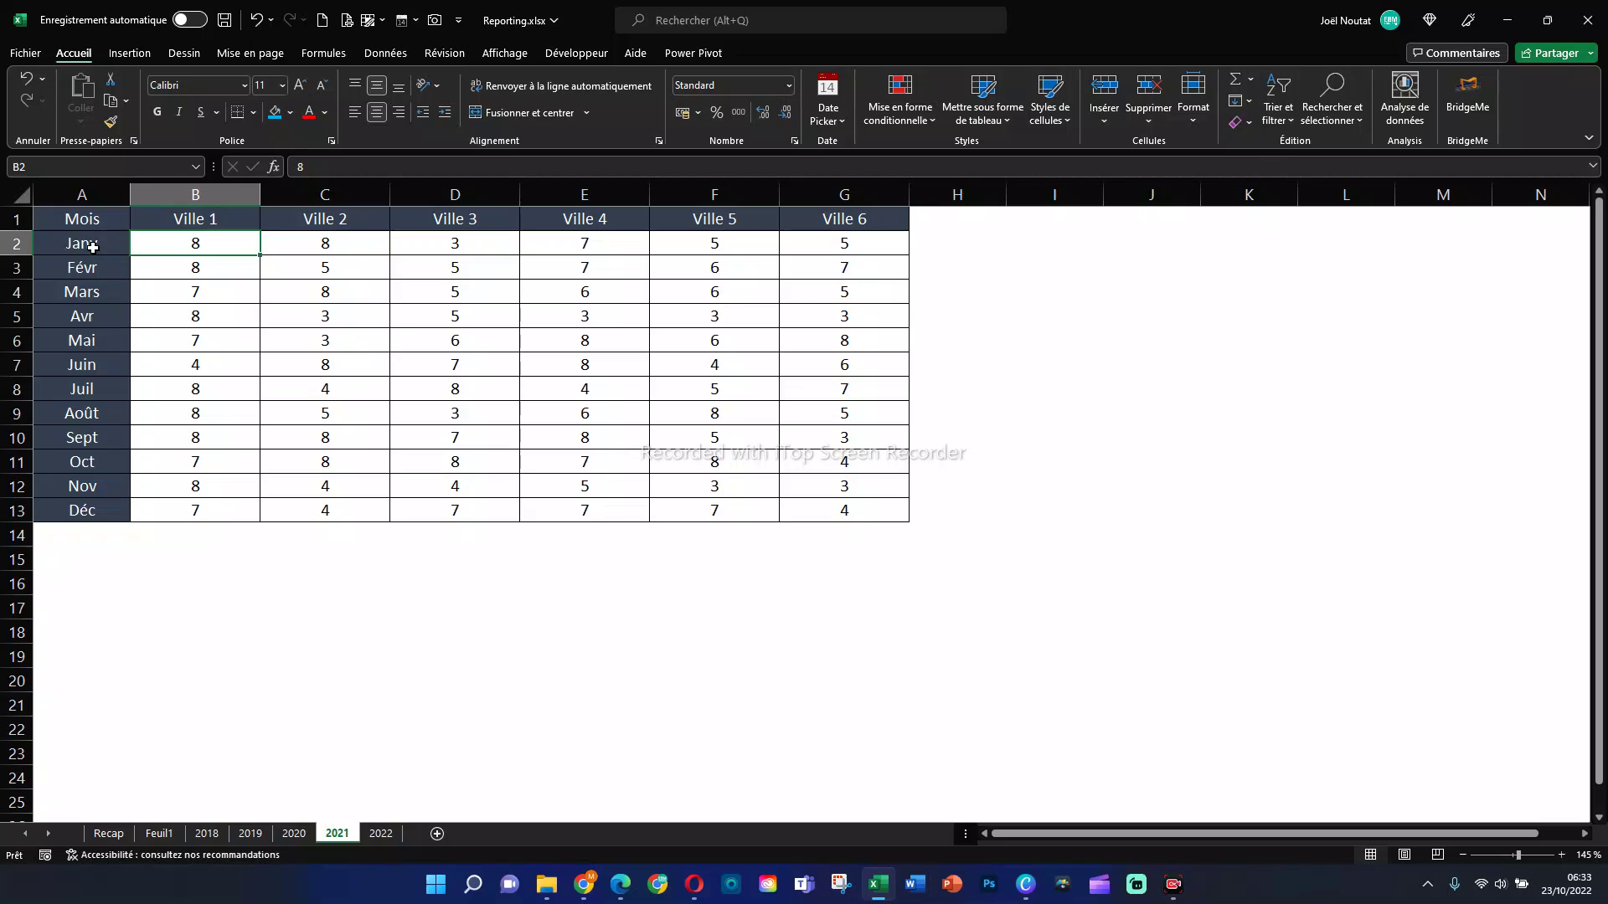
{"action": "left_click_drag", "start_coordinate": [97, 251], "coordinate": [808, 520]}
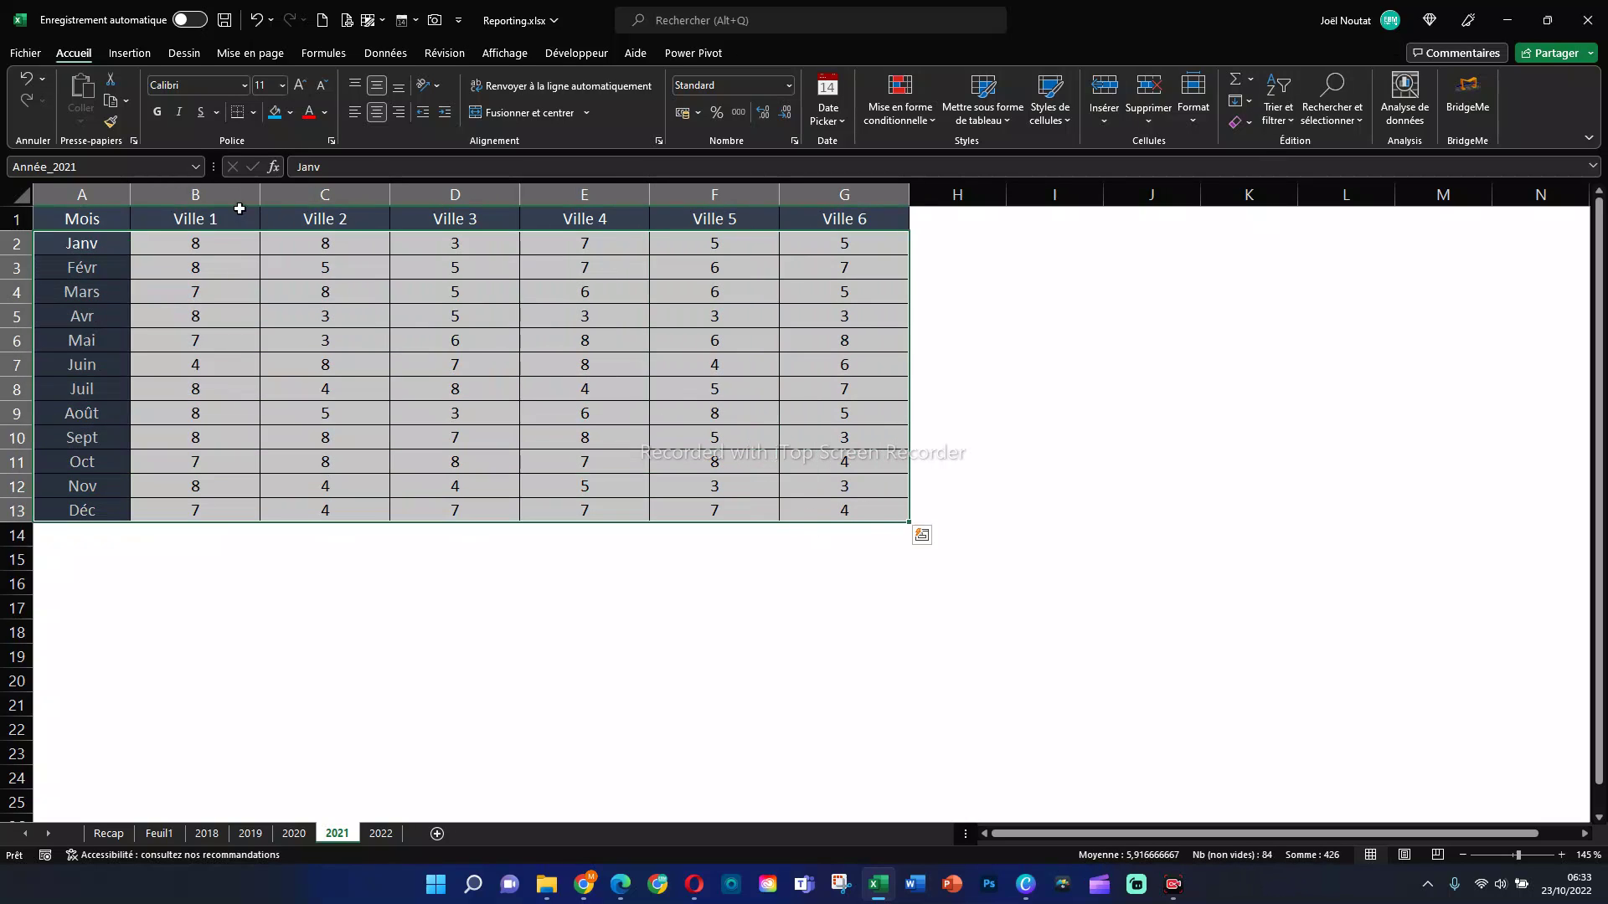
{"action": "left_click", "coordinate": [133, 166]}
{"action": "type", "text": "A"}
{"action": "key", "text": "Return"}
Step: Define the name A_2022 for the data range A2:G13 on the 2022 sheet
{"action": "left_click", "coordinate": [380, 833]}
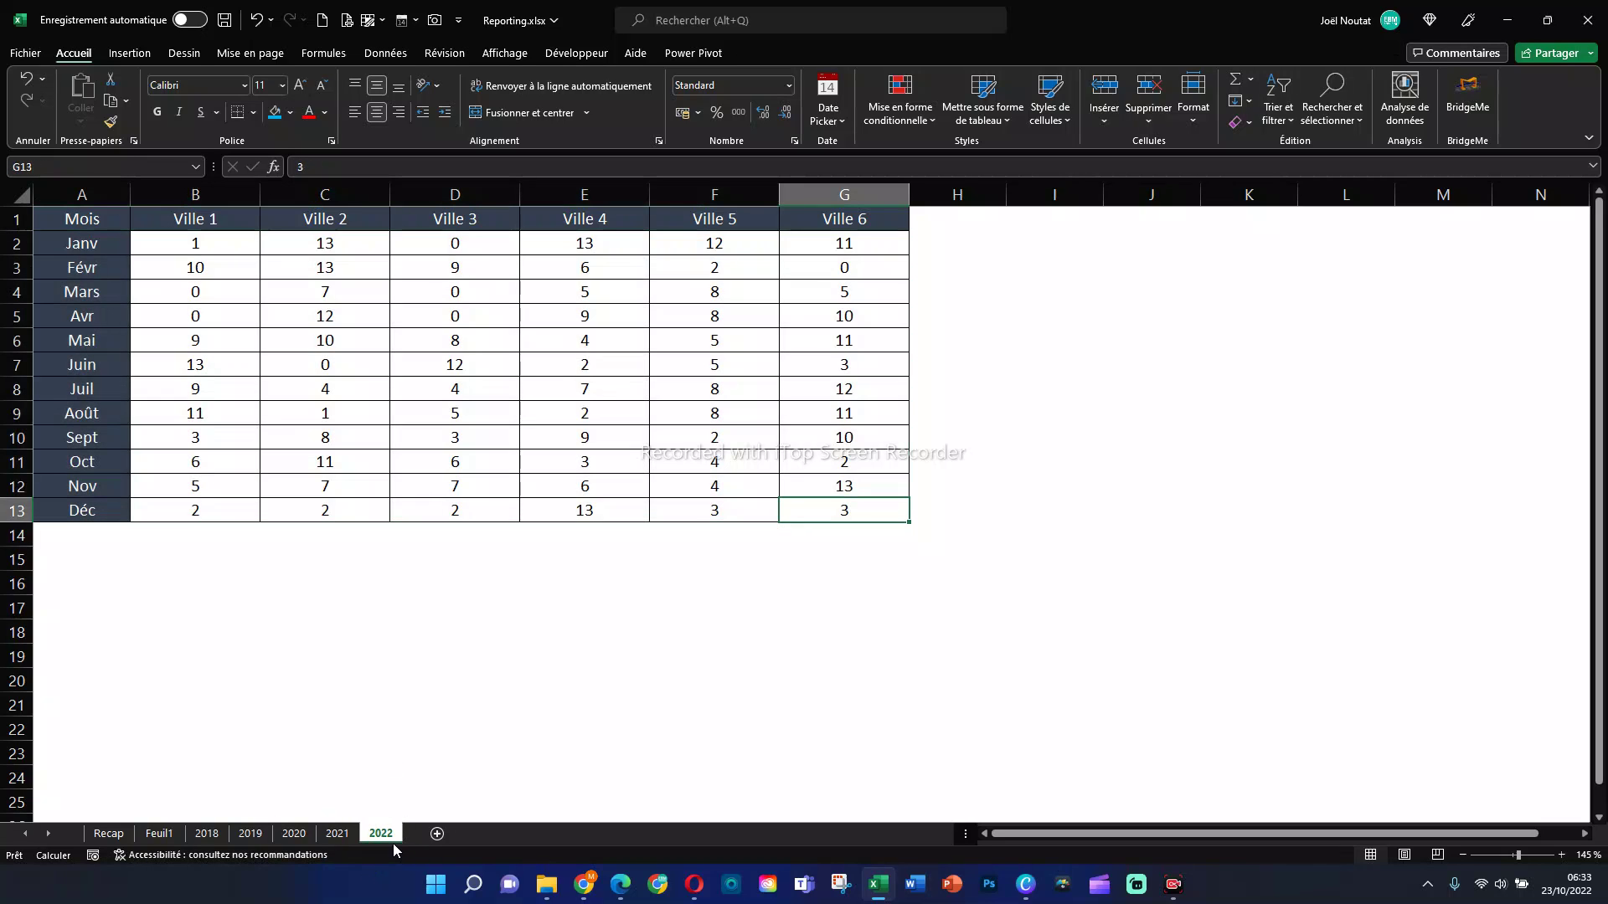
{"action": "left_click_drag", "start_coordinate": [81, 243], "coordinate": [826, 502]}
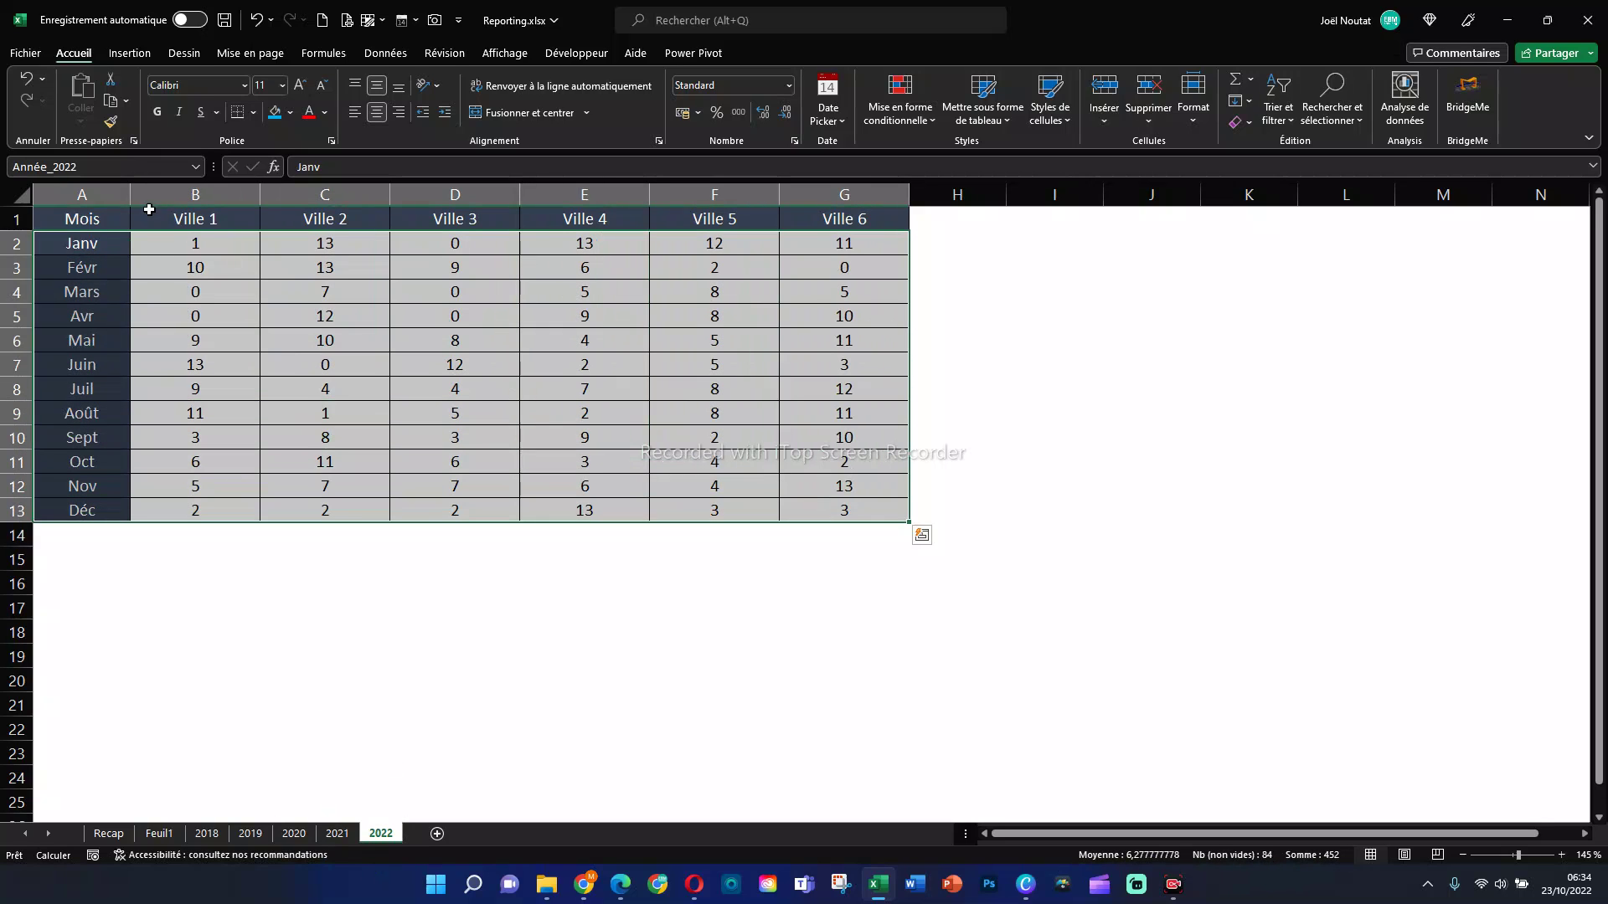
{"action": "left_click", "coordinate": [104, 168]}
{"action": "type", "text": "A"}
{"action": "key", "text": "Return"}
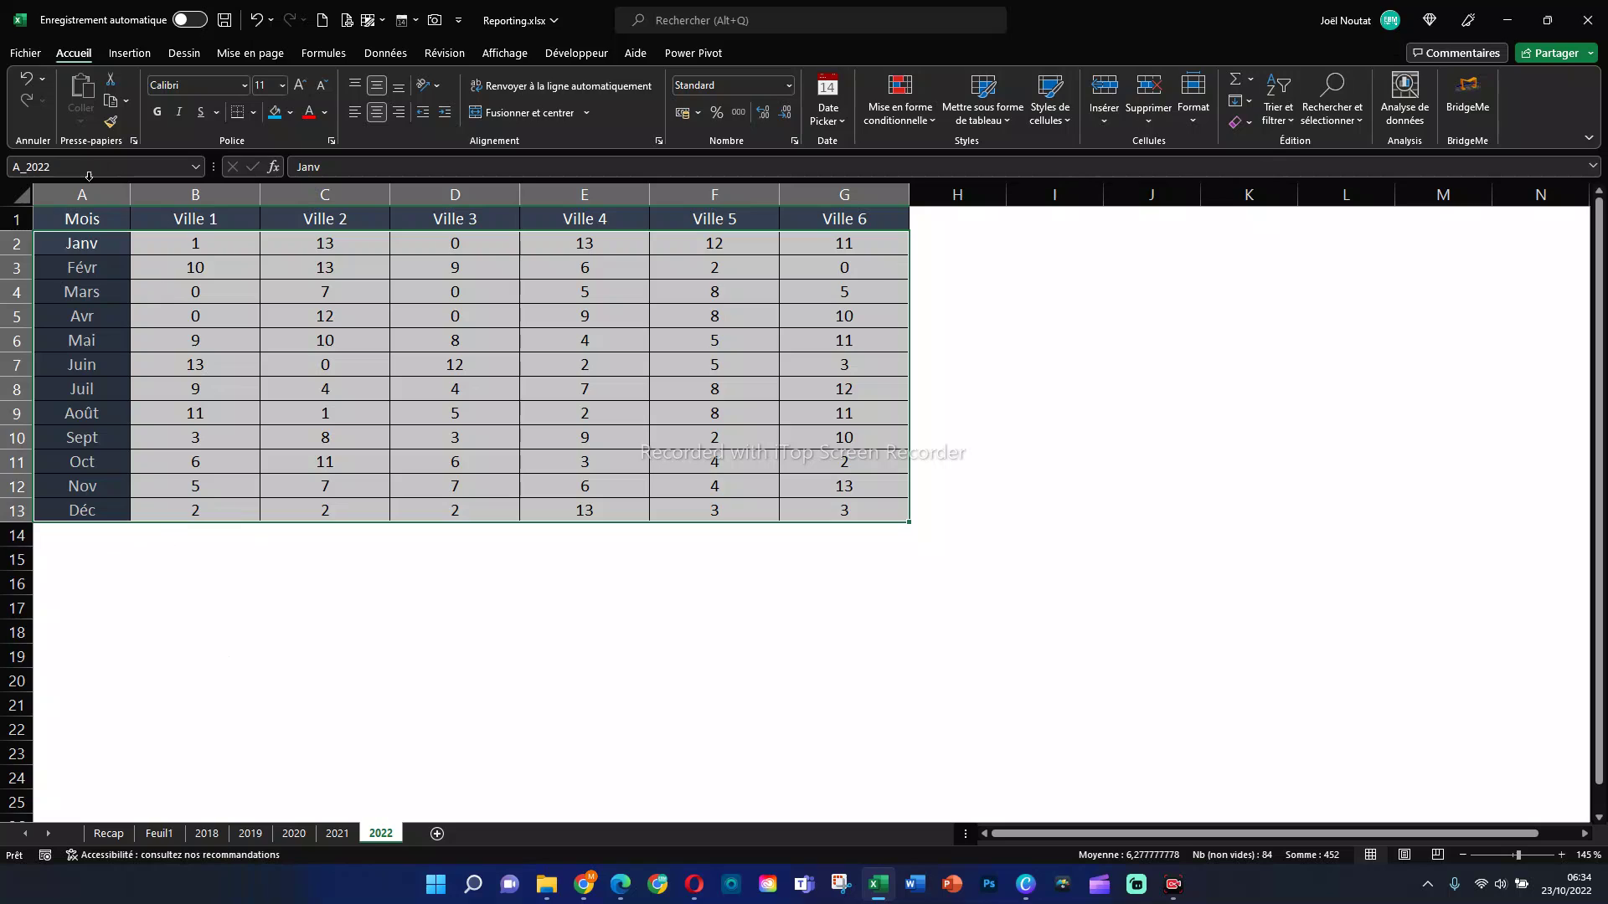
Step: Add list data validation to year cell B1 on Feuil1 with the source A_2018;A_2019;A_2020;A_2021;A_2022
{"action": "left_click", "coordinate": [159, 833]}
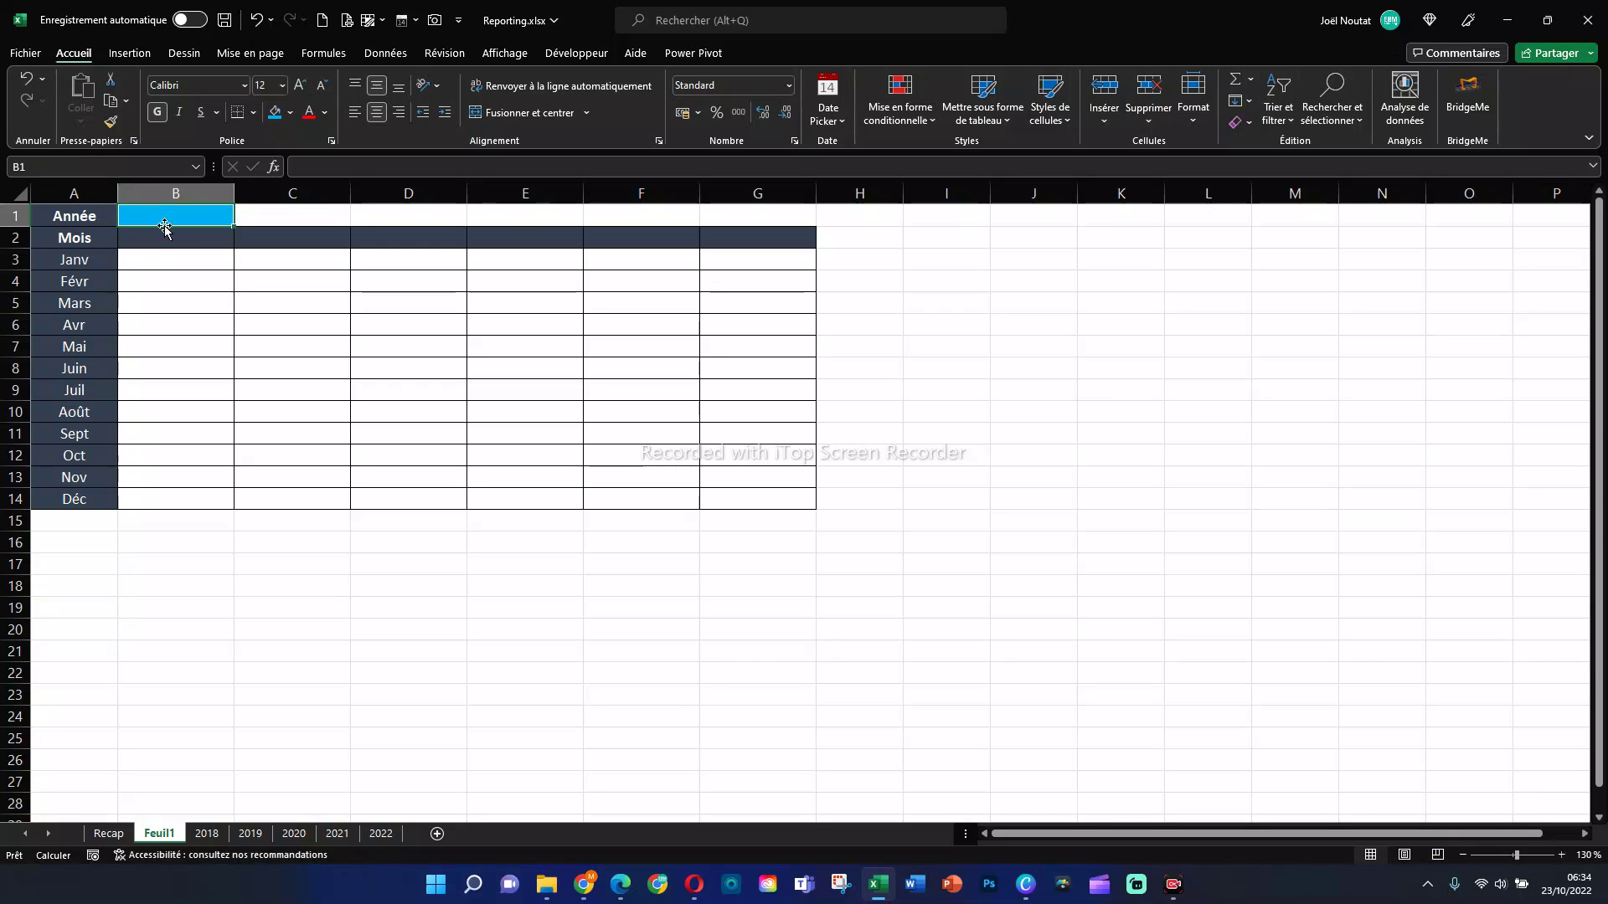
{"action": "left_click", "coordinate": [382, 53]}
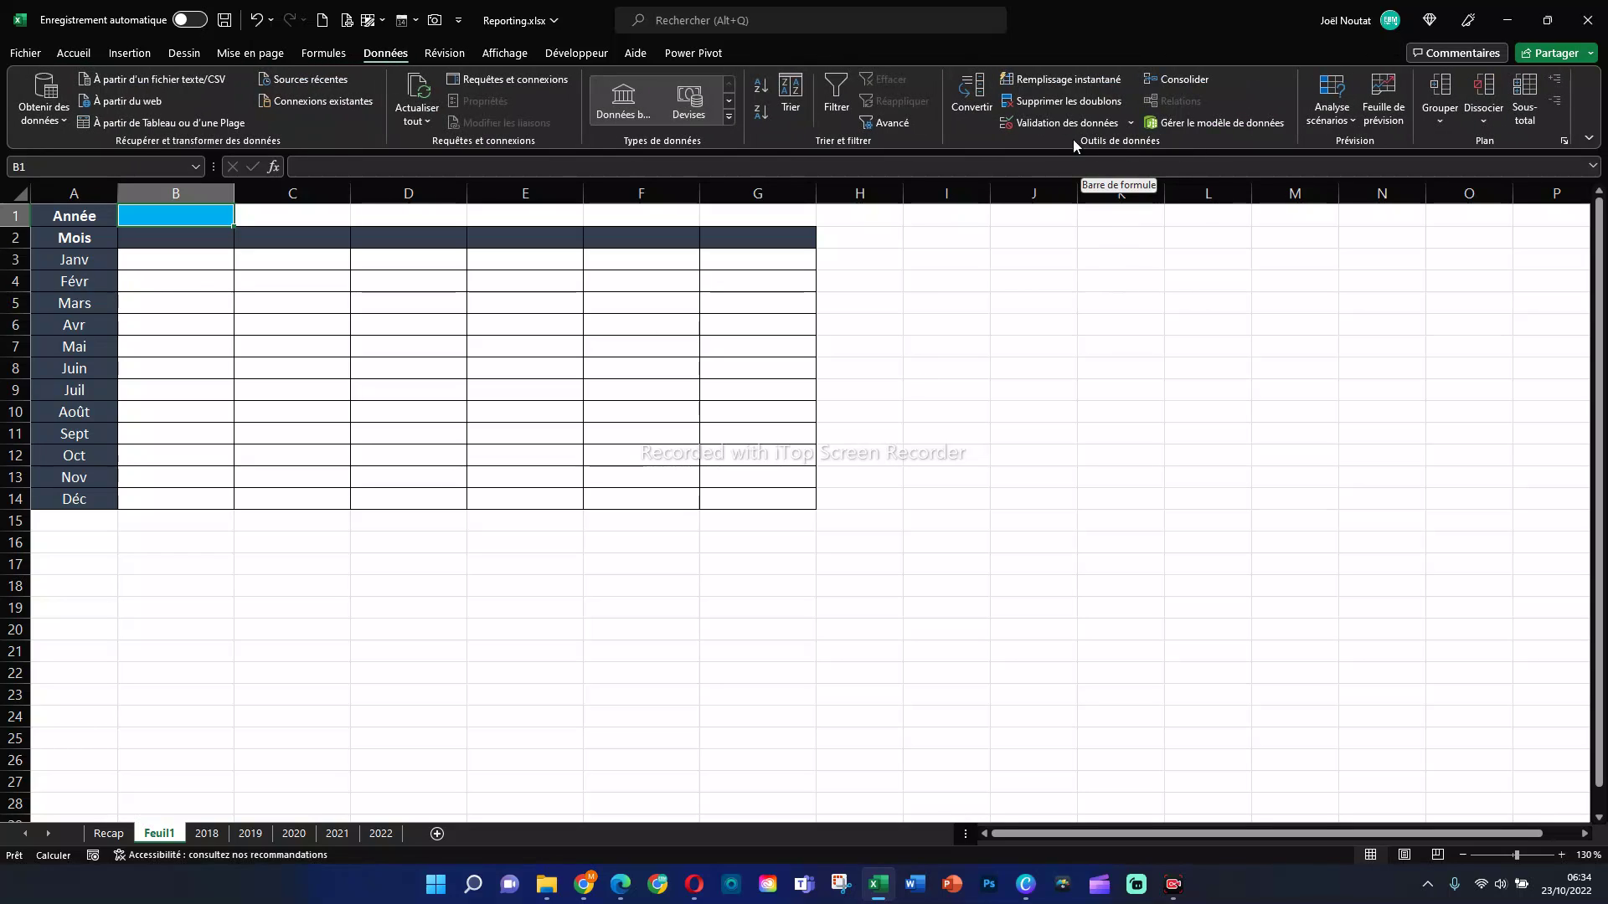
{"action": "left_click", "coordinate": [1055, 123]}
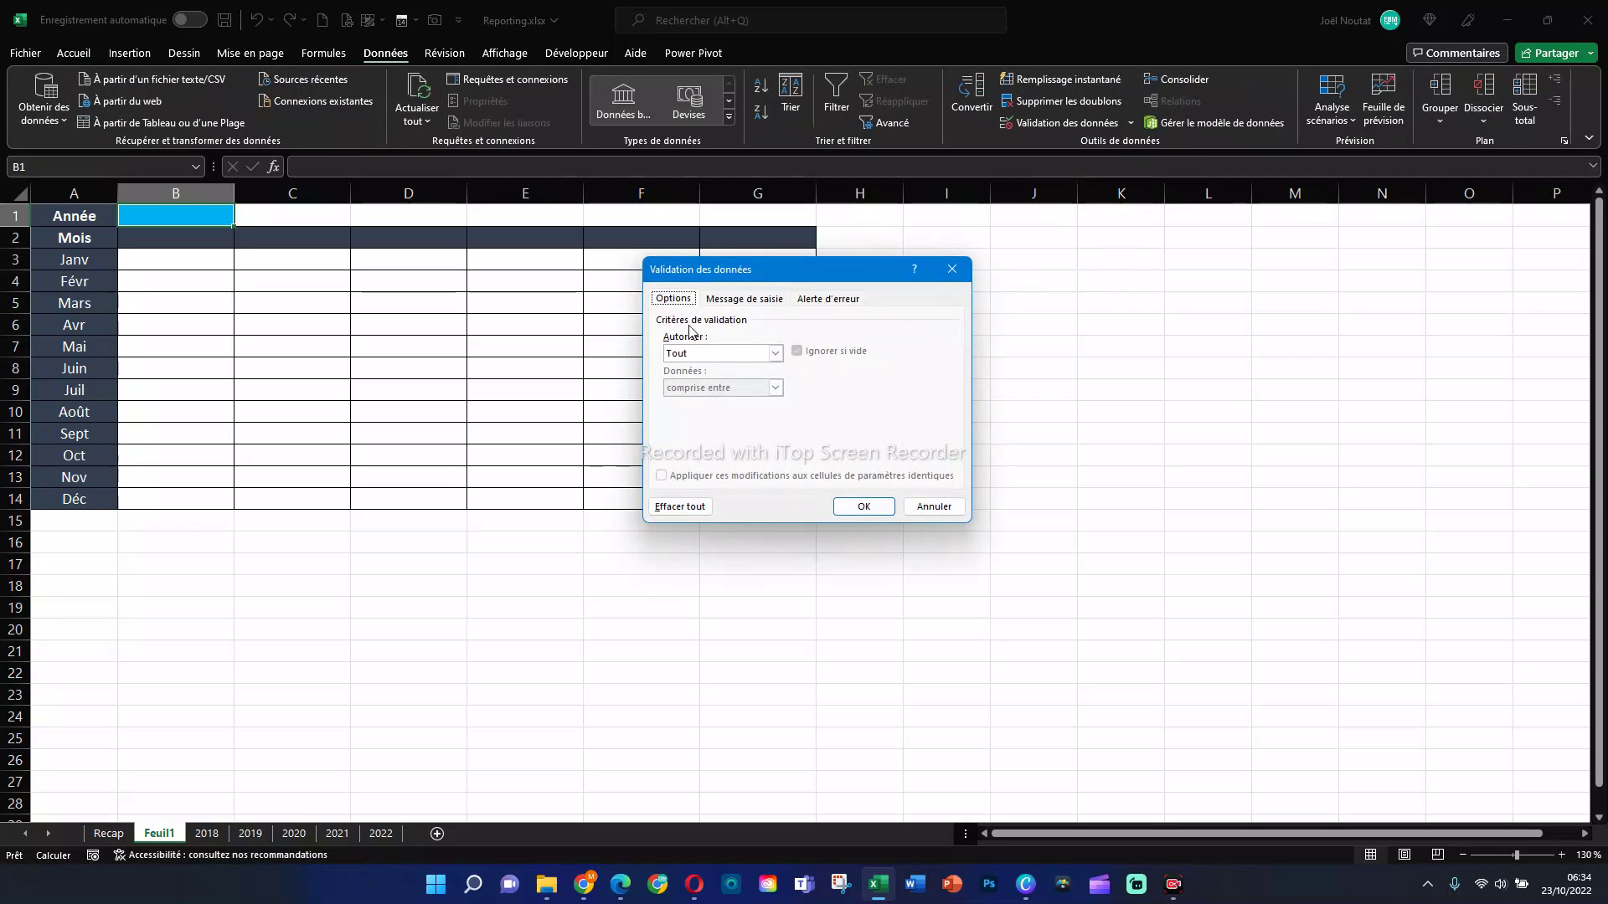
{"action": "mouse_move", "coordinate": [782, 273]}
{"action": "left_mouse_down"}
{"action": "mouse_move", "coordinate": [775, 338]}
{"action": "mouse_move", "coordinate": [782, 268]}
{"action": "left_mouse_up"}
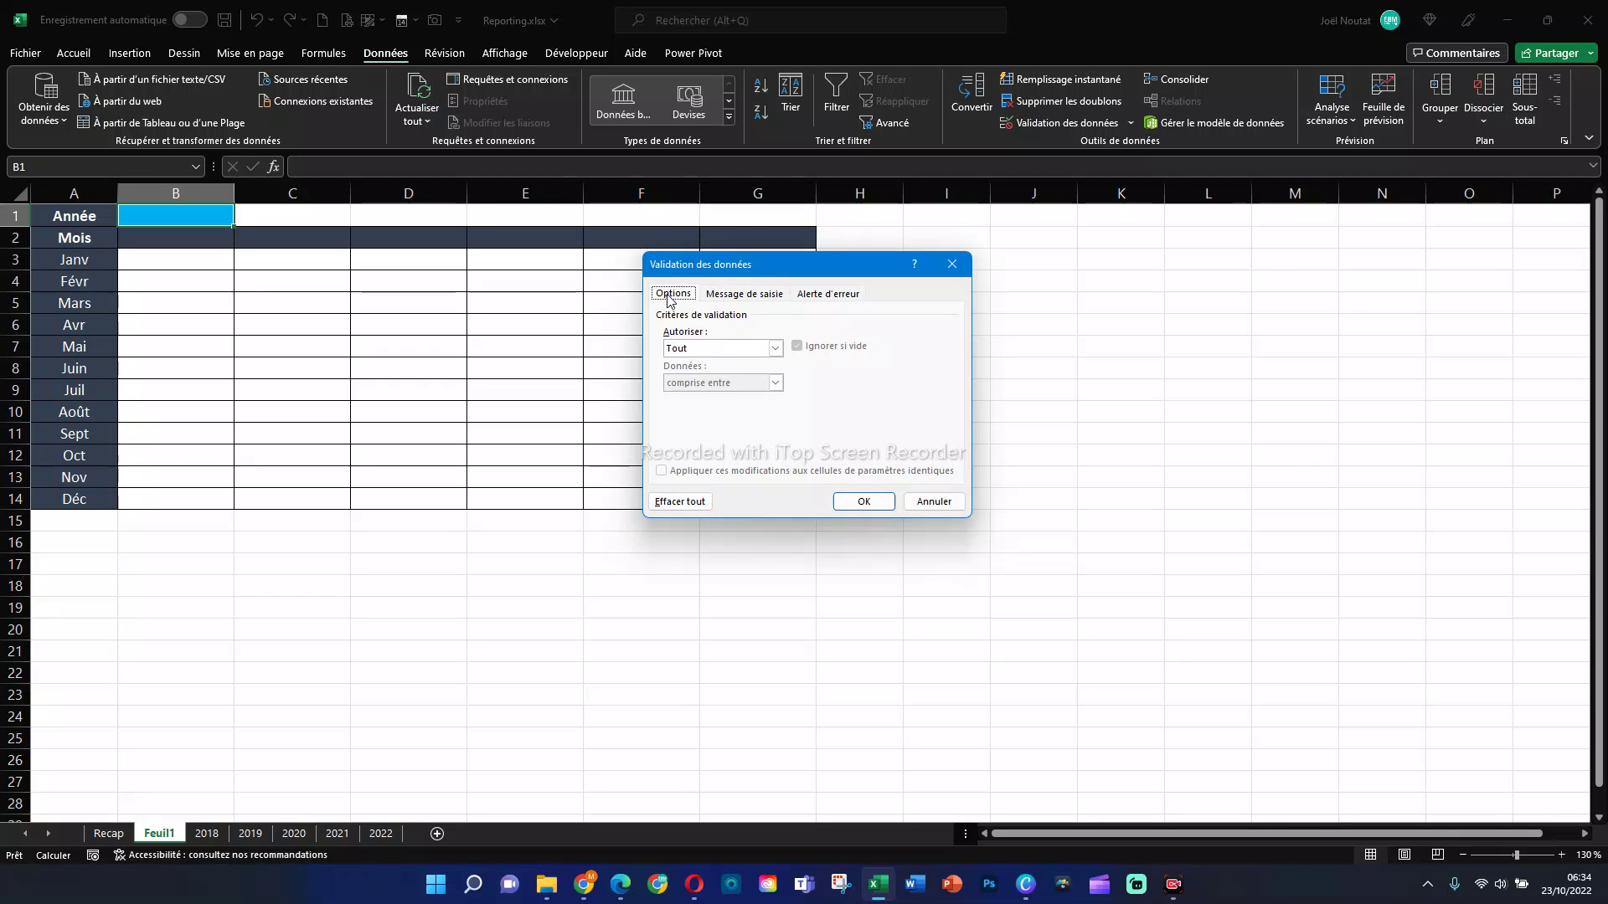
{"action": "left_click", "coordinate": [702, 356]}
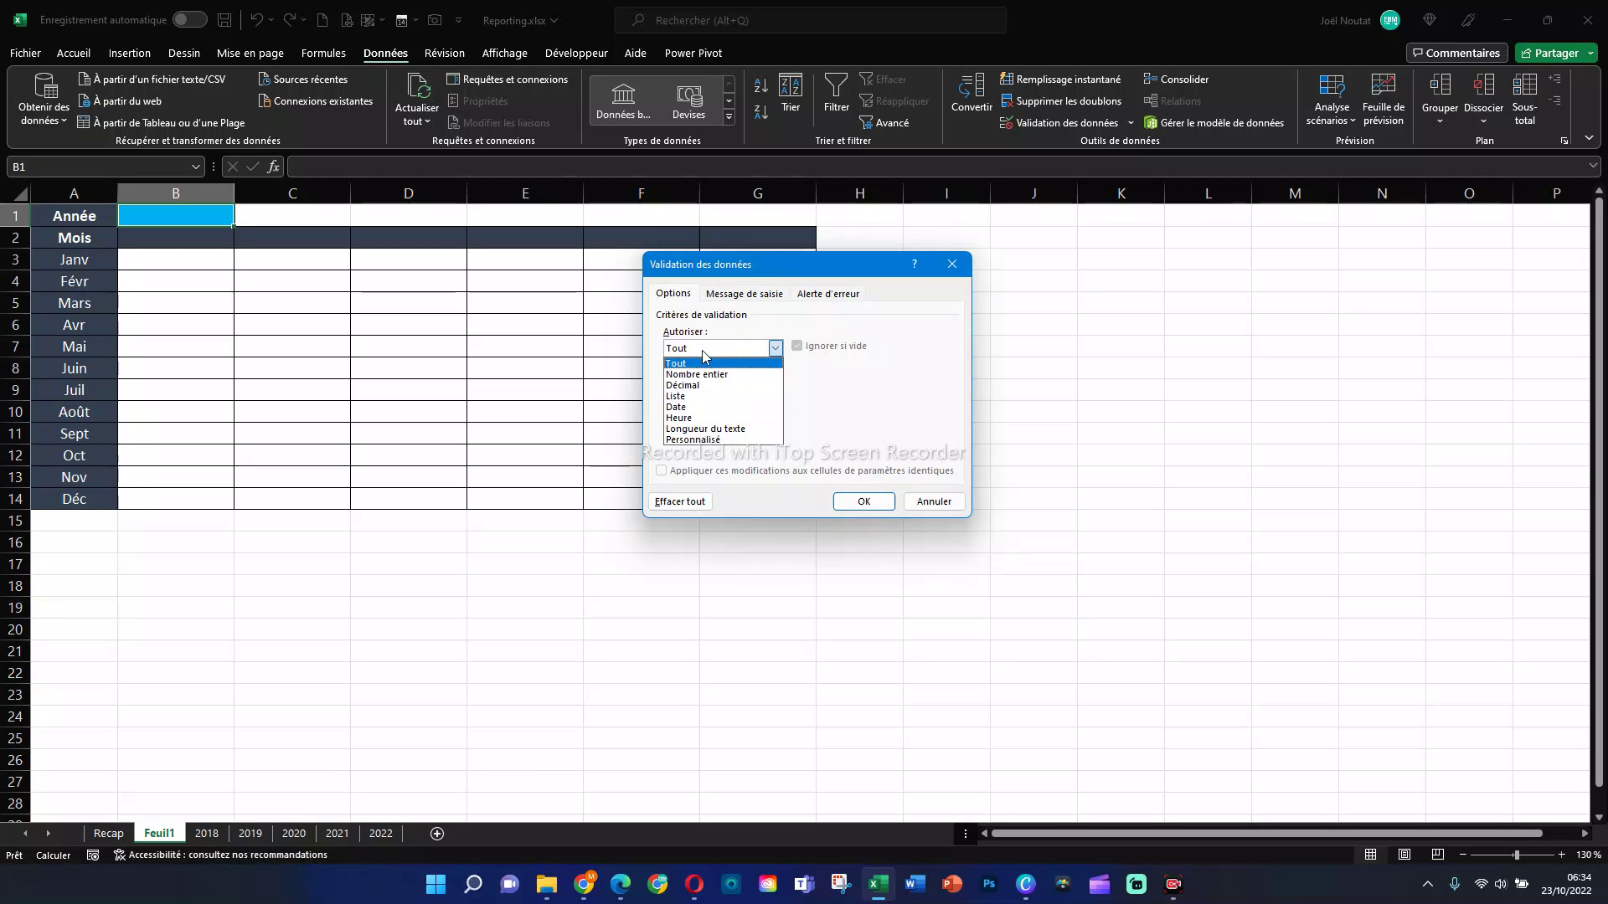
{"action": "left_click", "coordinate": [703, 396]}
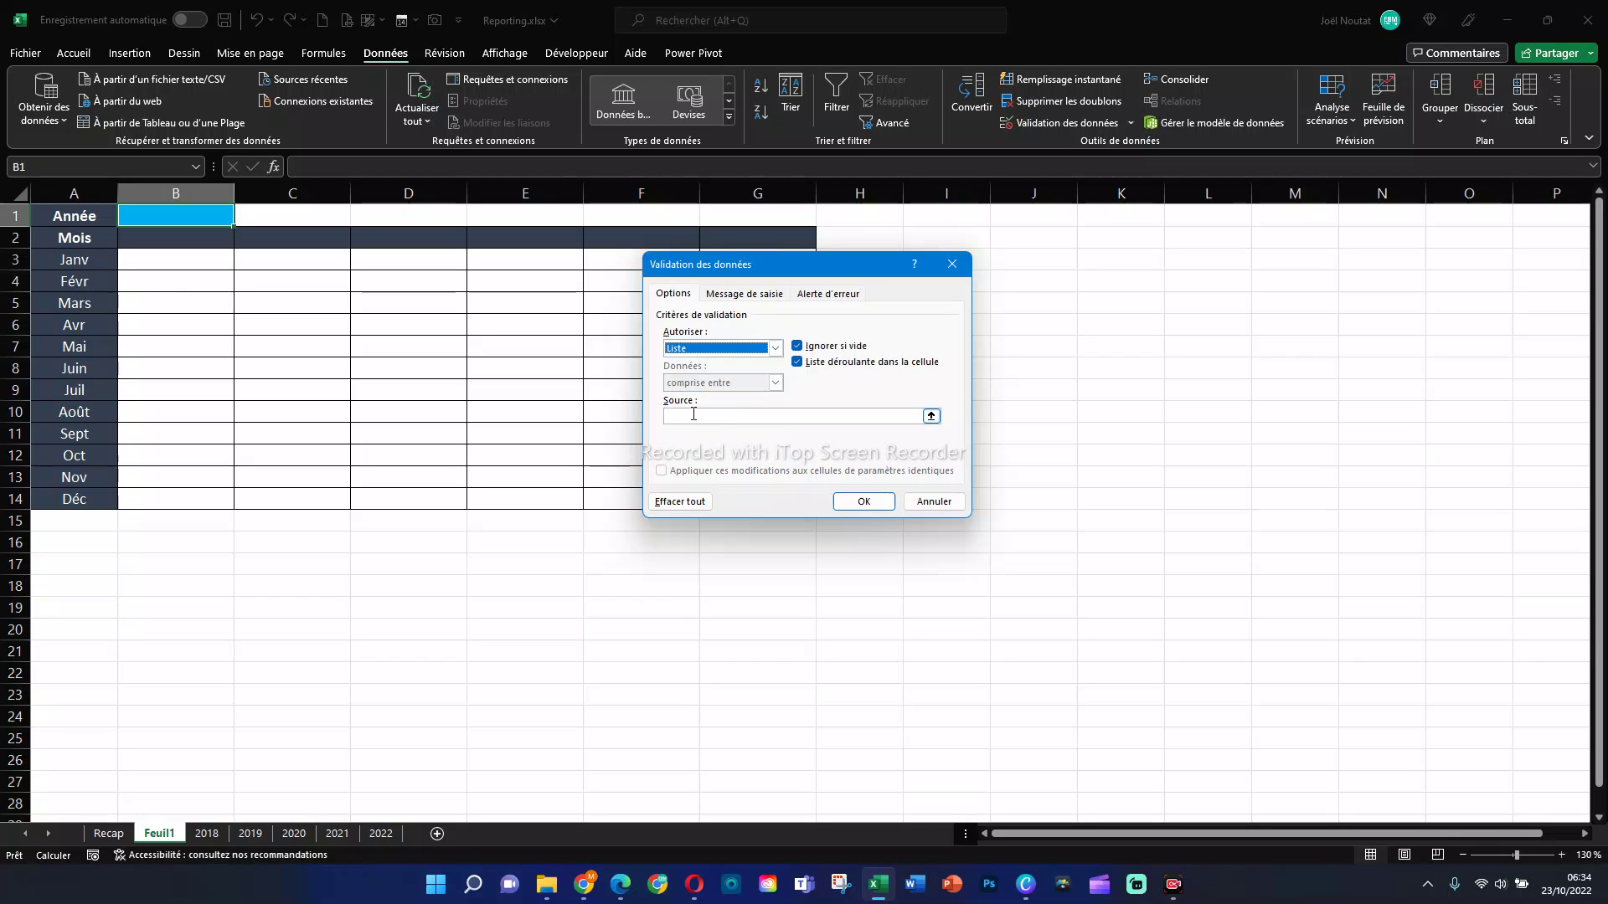
{"action": "left_click", "coordinate": [694, 416]}
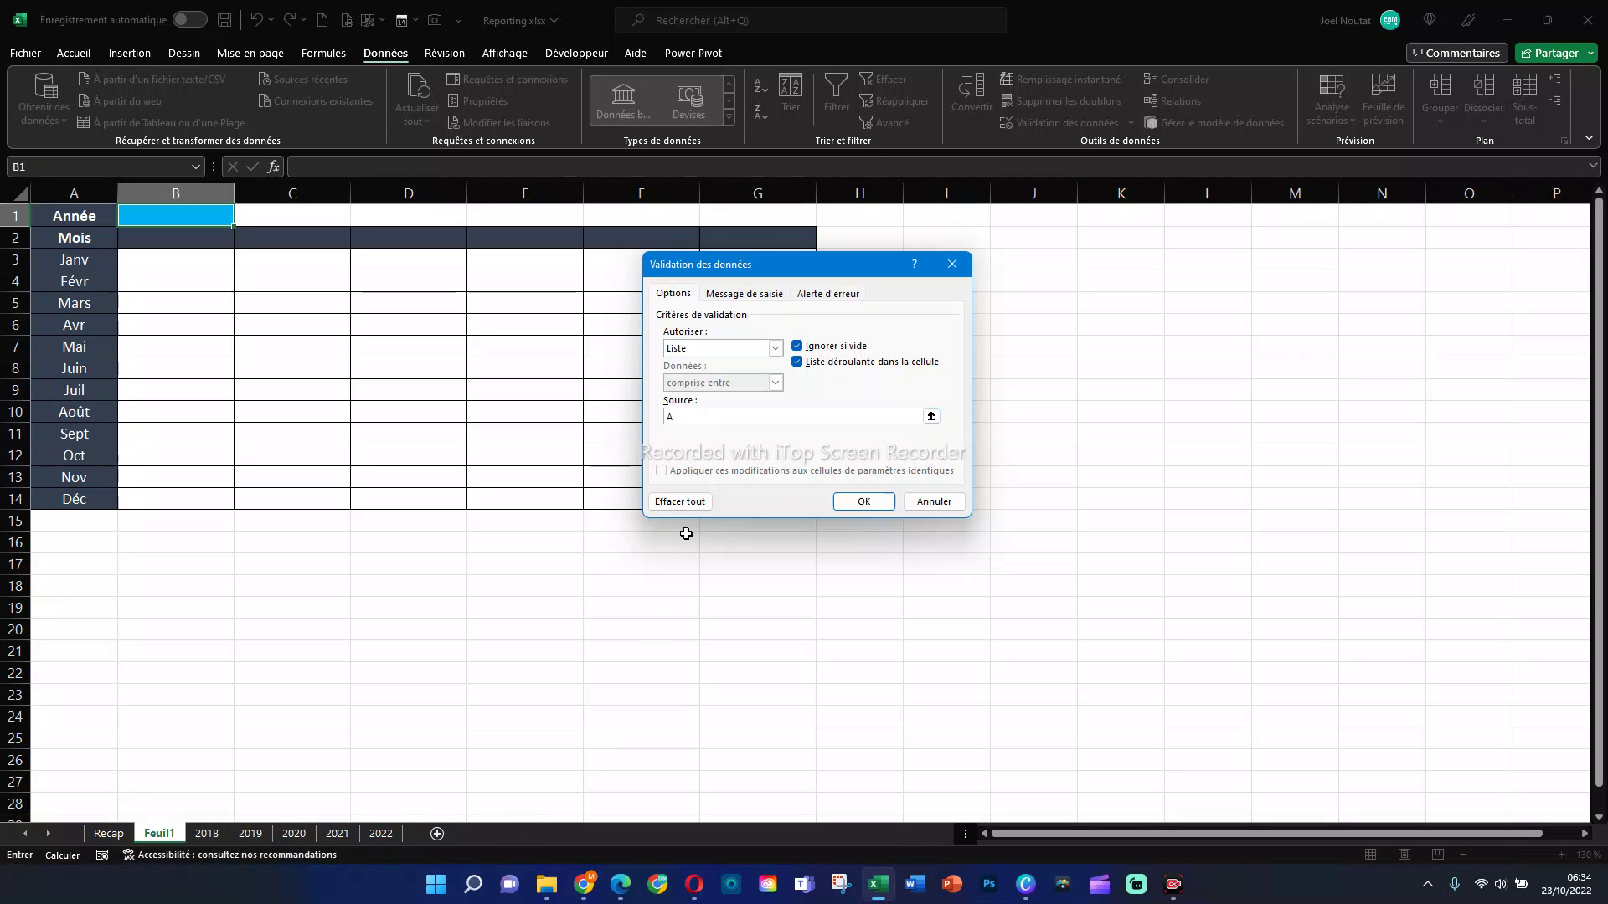
{"action": "type", "text": "2018;A_2019;A_2020;A_2021;A_2022"}
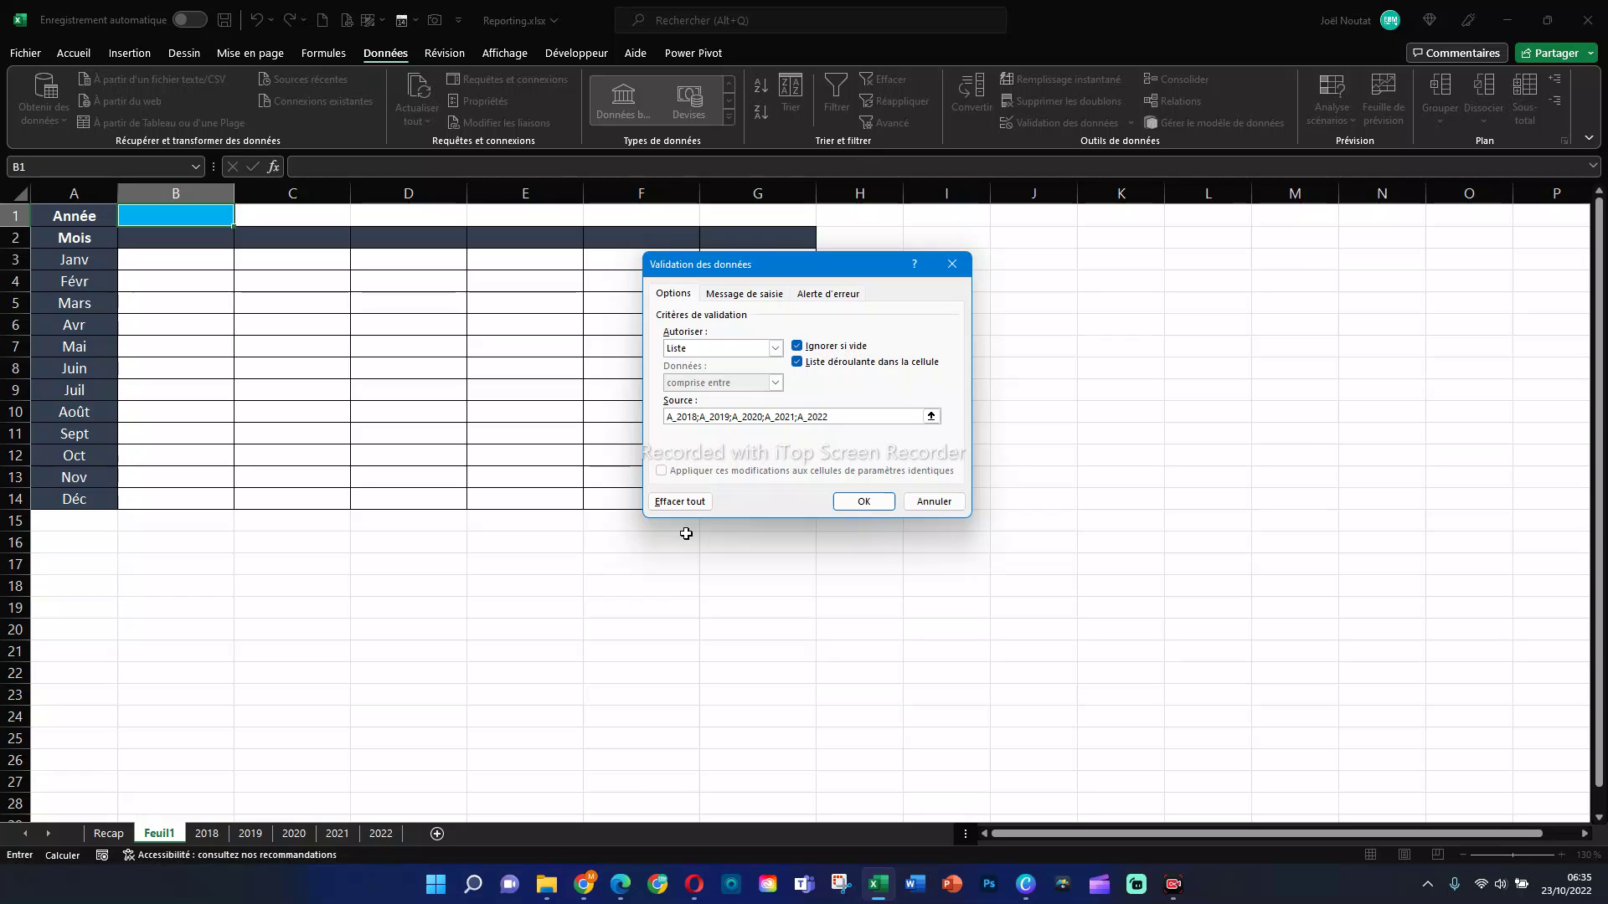
{"action": "left_click", "coordinate": [859, 502]}
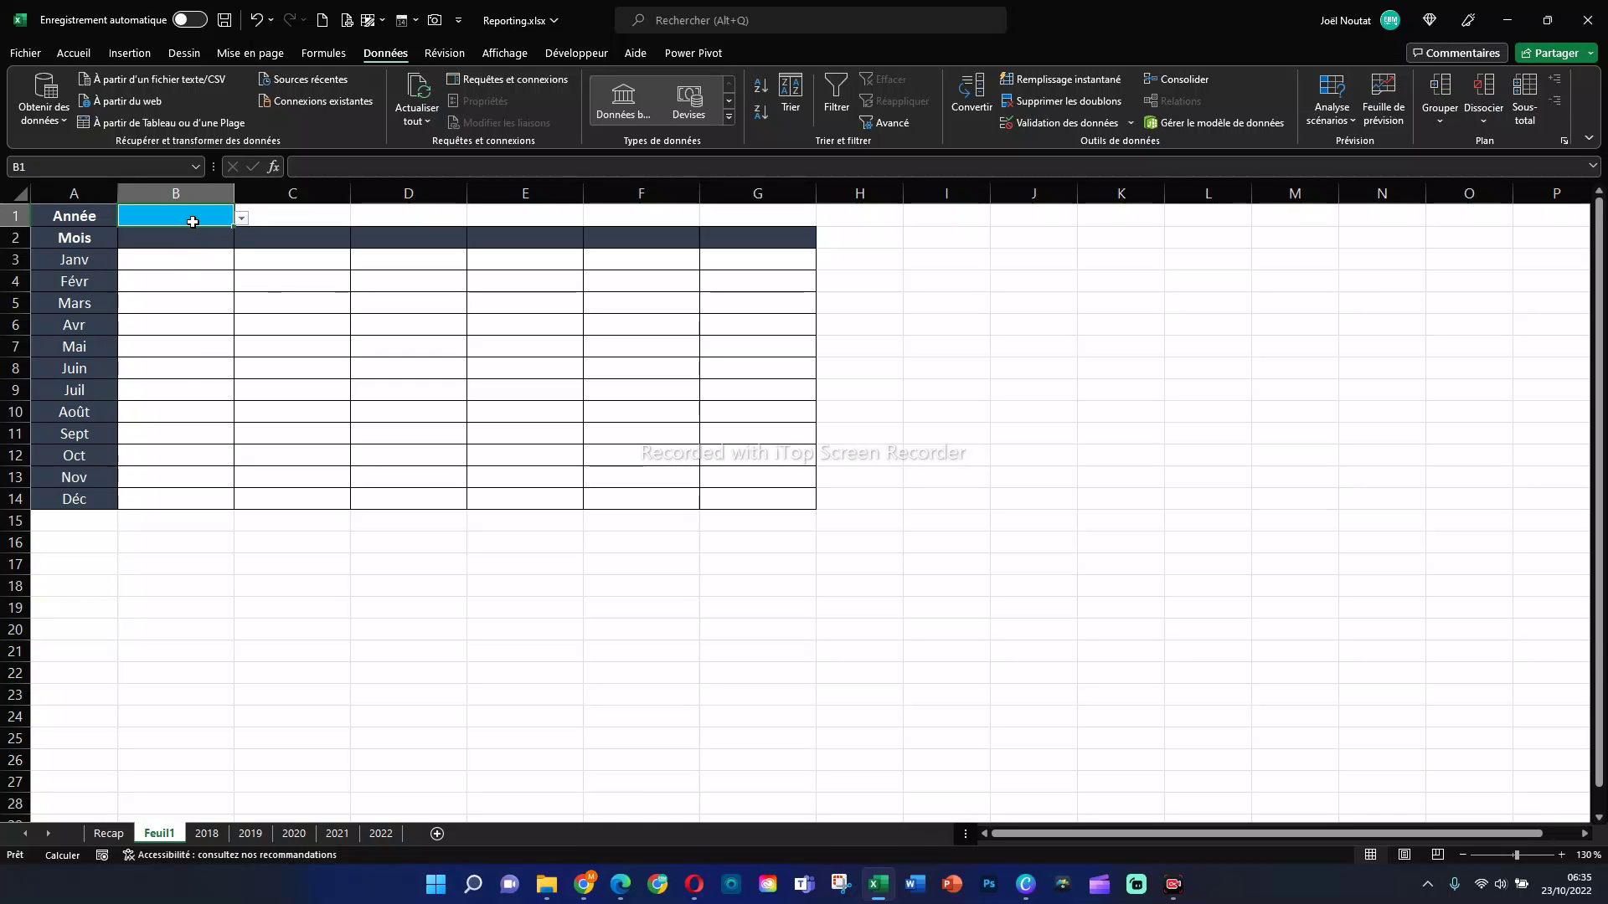
Step: Test the year list in B1 by choosing A_2018, A_2020 and A_2019 in turn, and empty the cell again
{"action": "left_click", "coordinate": [240, 221]}
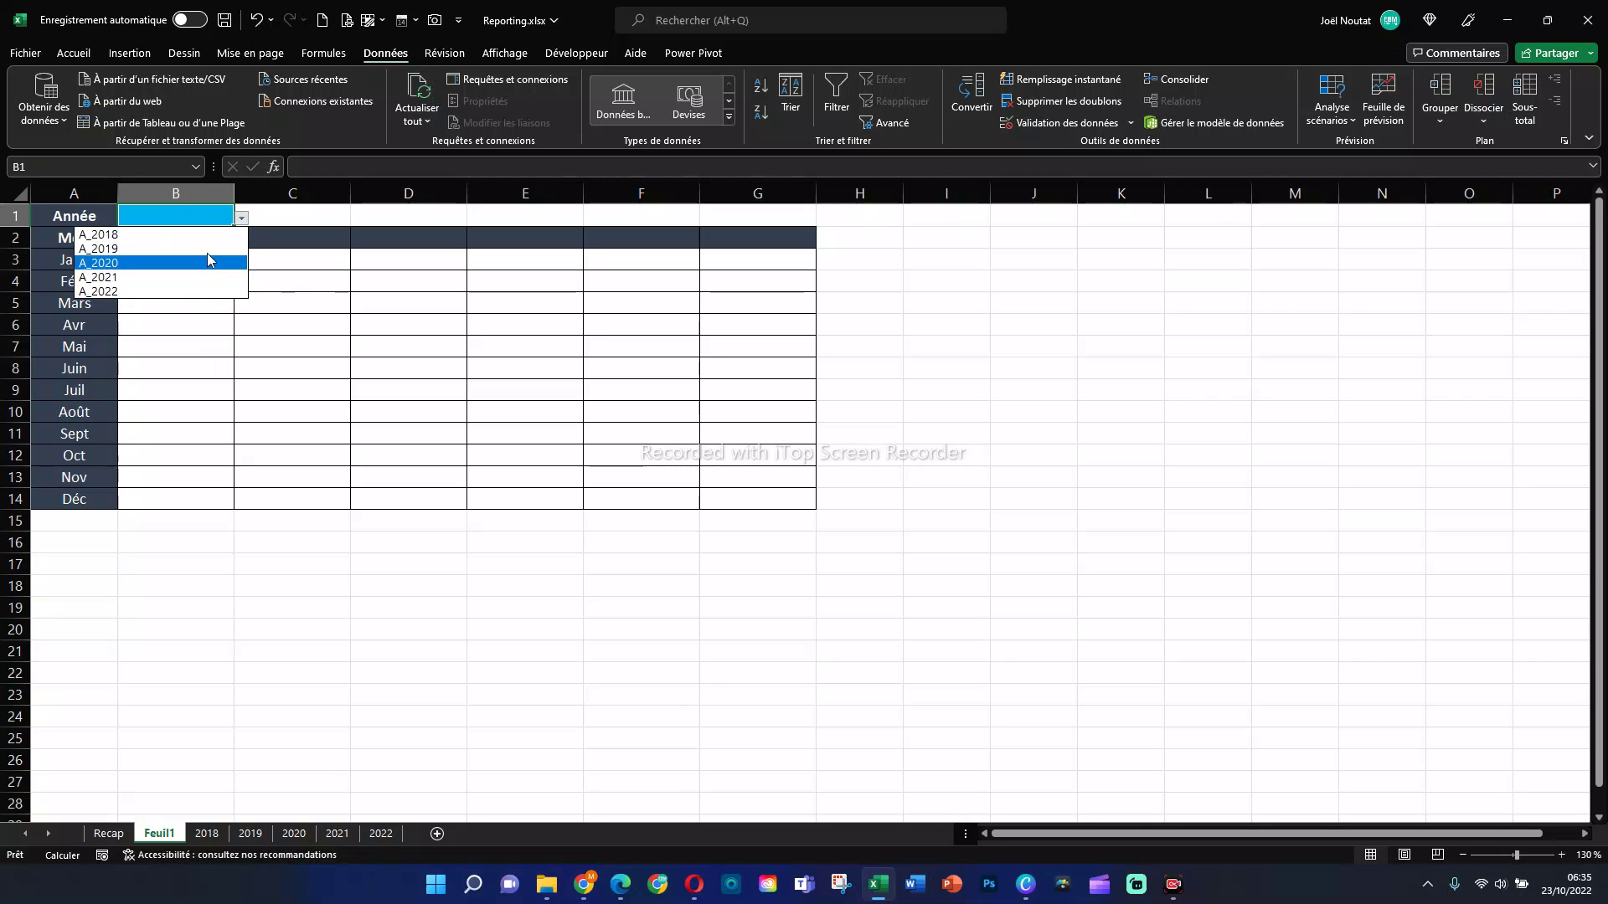
{"action": "left_click", "coordinate": [206, 236]}
{"action": "left_click", "coordinate": [240, 221]}
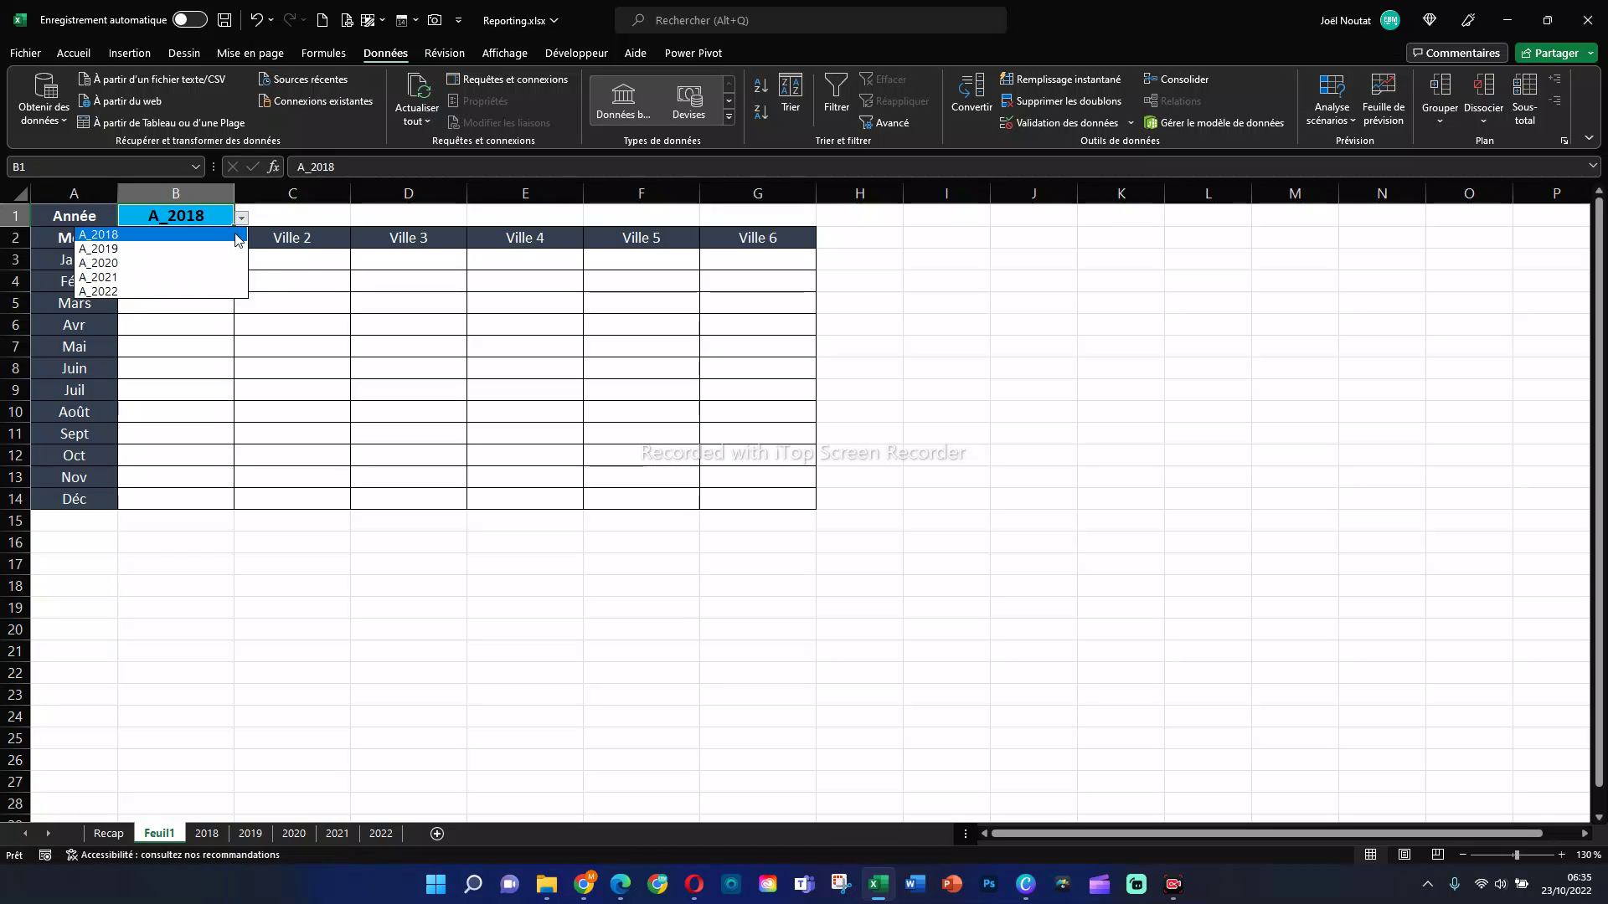
{"action": "left_click", "coordinate": [208, 263]}
{"action": "left_click", "coordinate": [241, 220]}
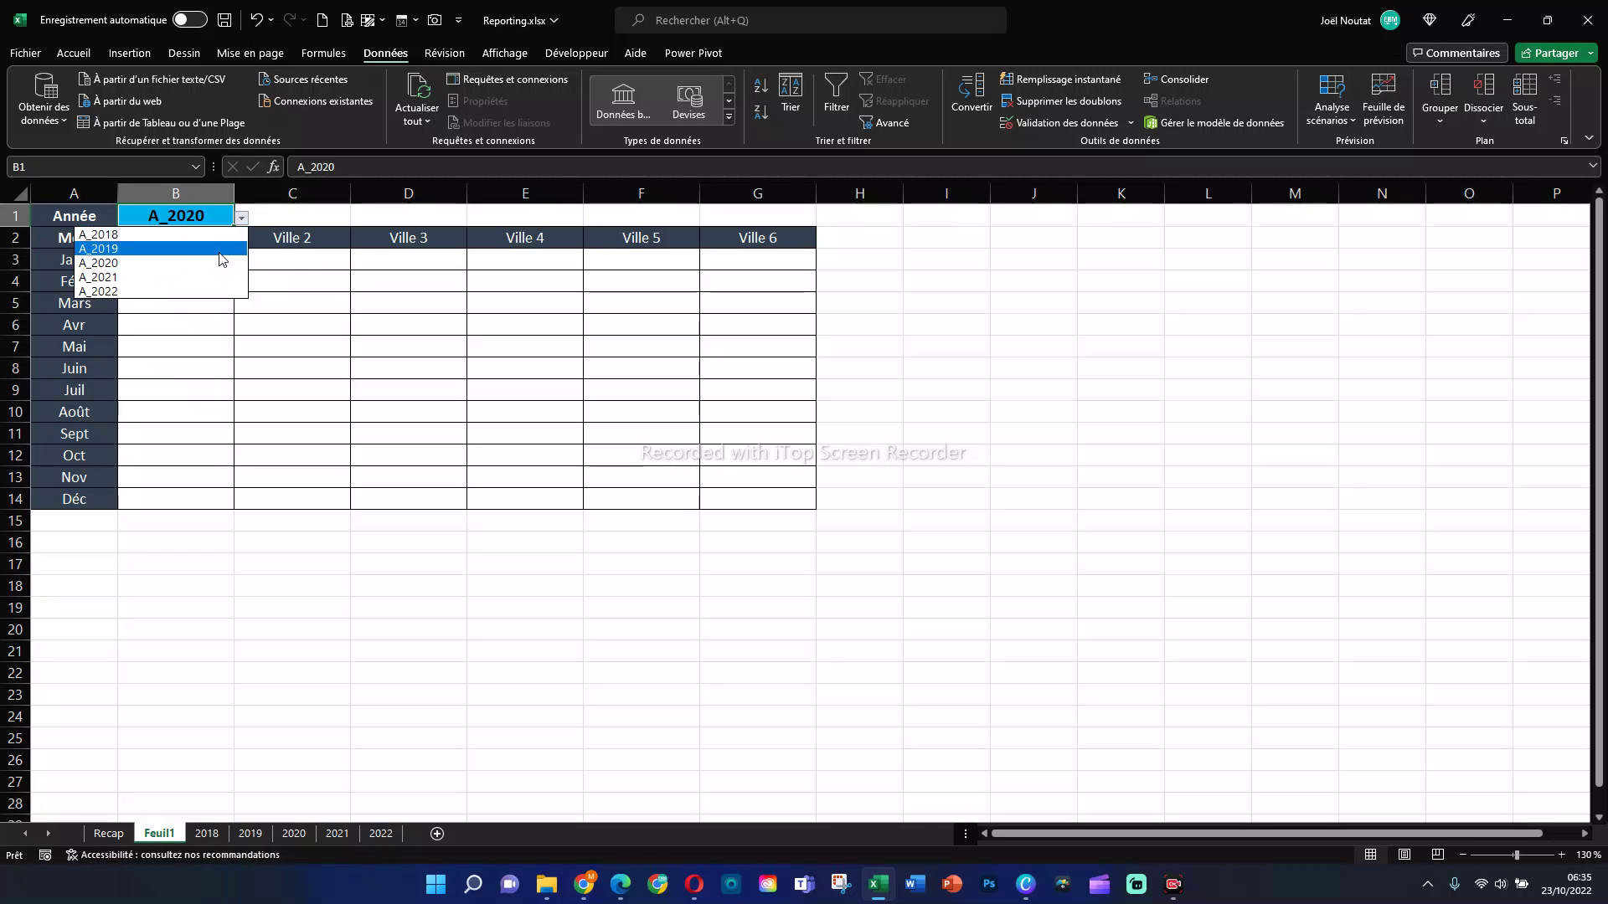
{"action": "left_click", "coordinate": [220, 251]}
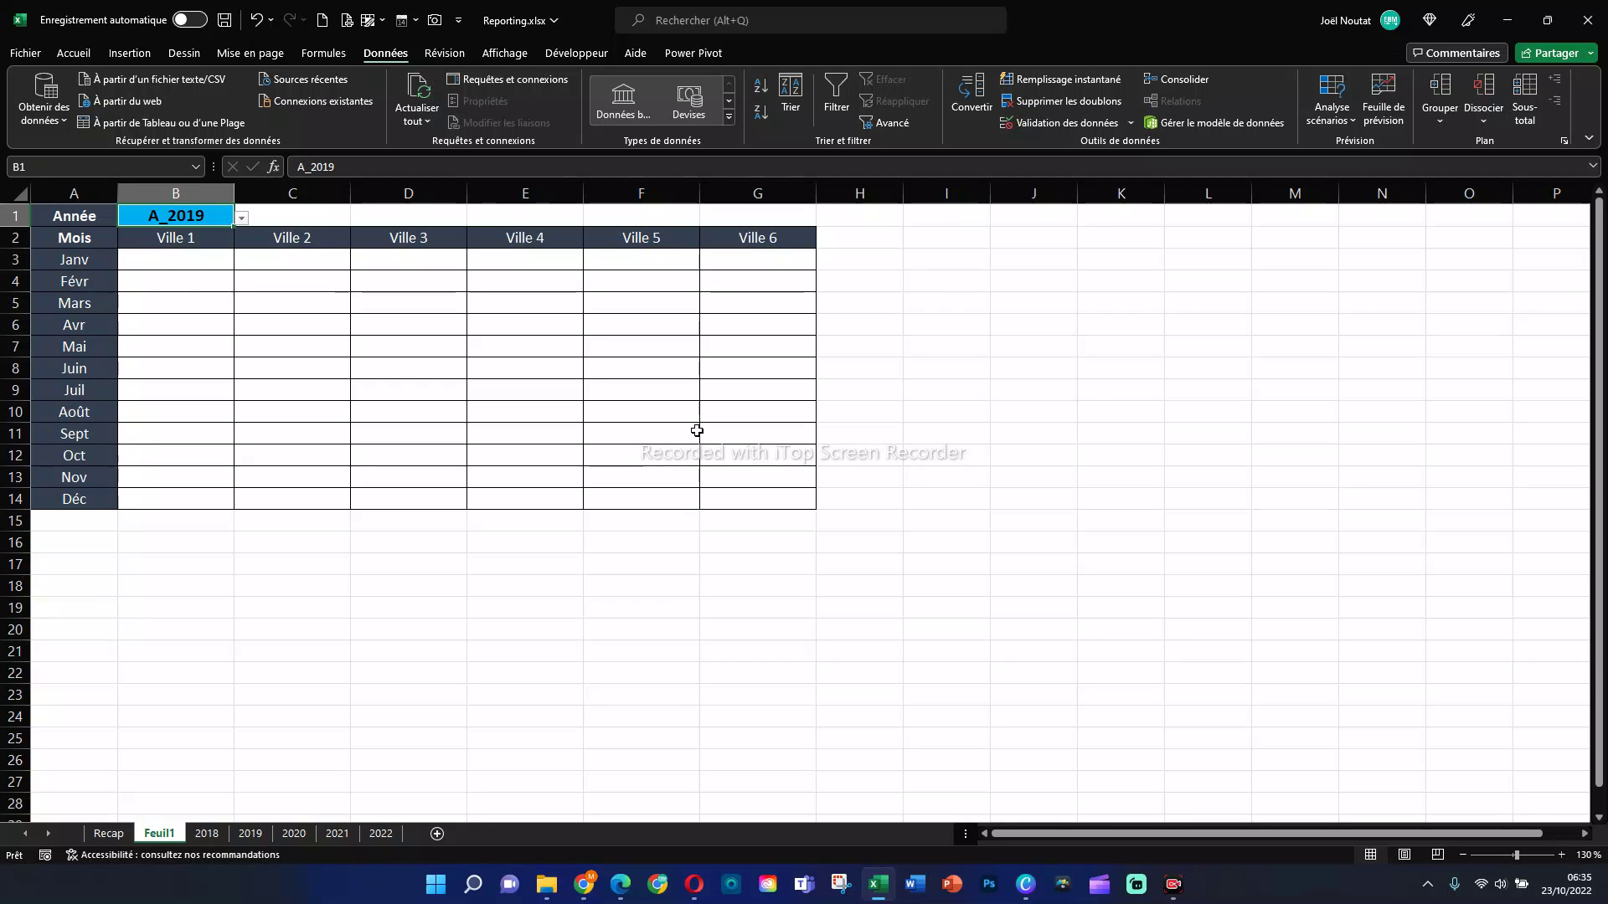
{"action": "key", "text": "Delete"}
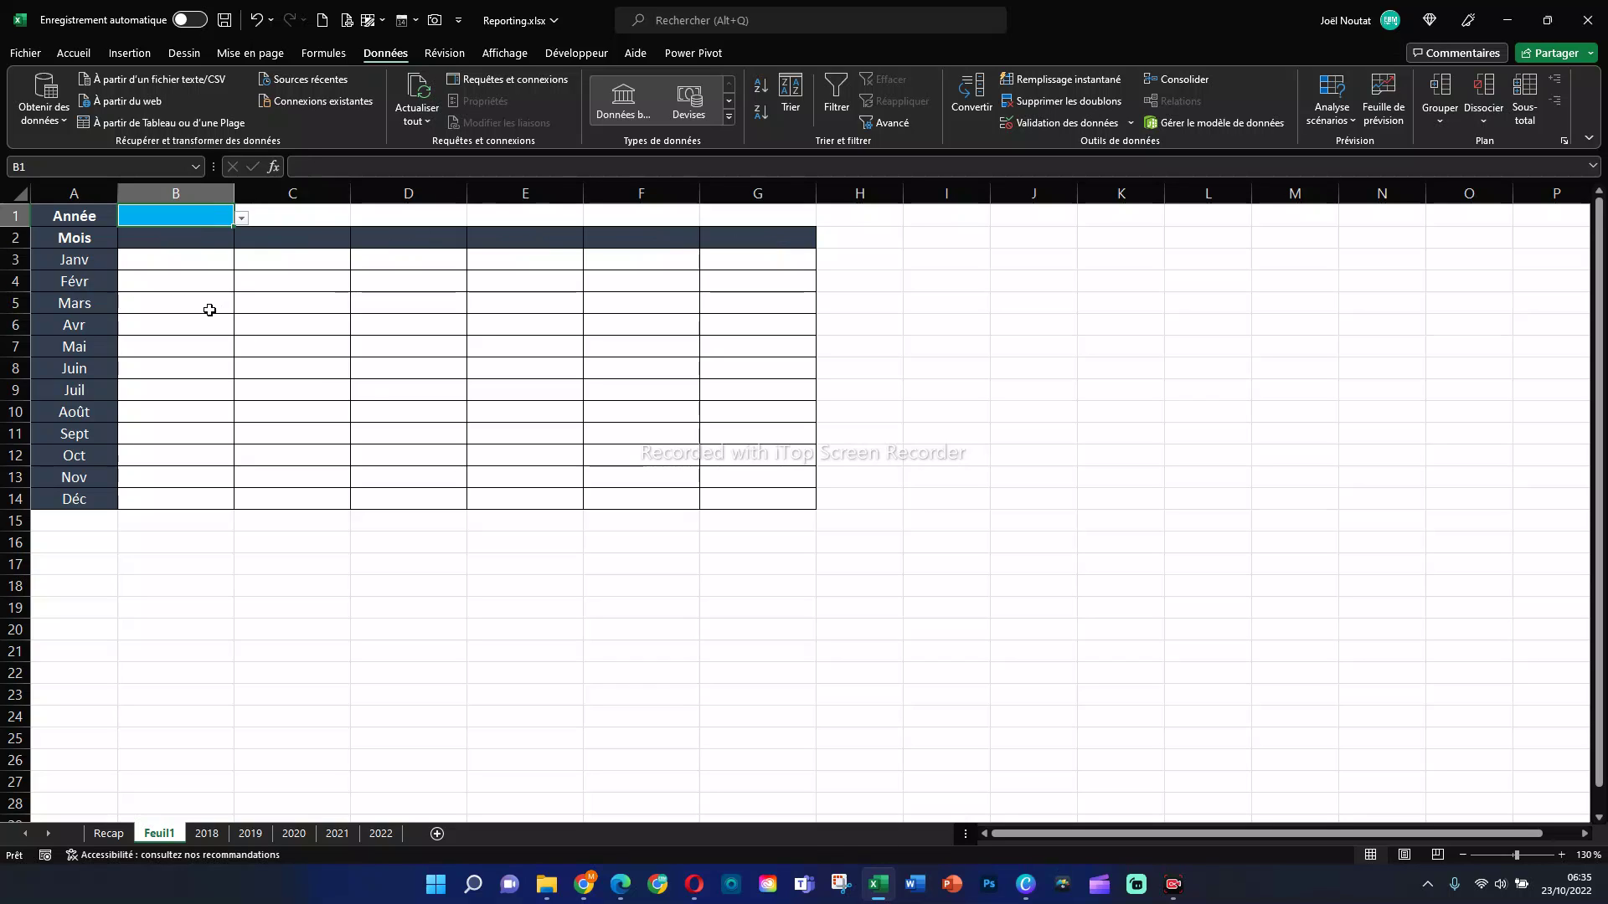
Step: Choose A_2019 as the year in B1 and look over the city headers and the data range B3:G14
{"action": "left_click", "coordinate": [240, 219]}
{"action": "left_click", "coordinate": [202, 243]}
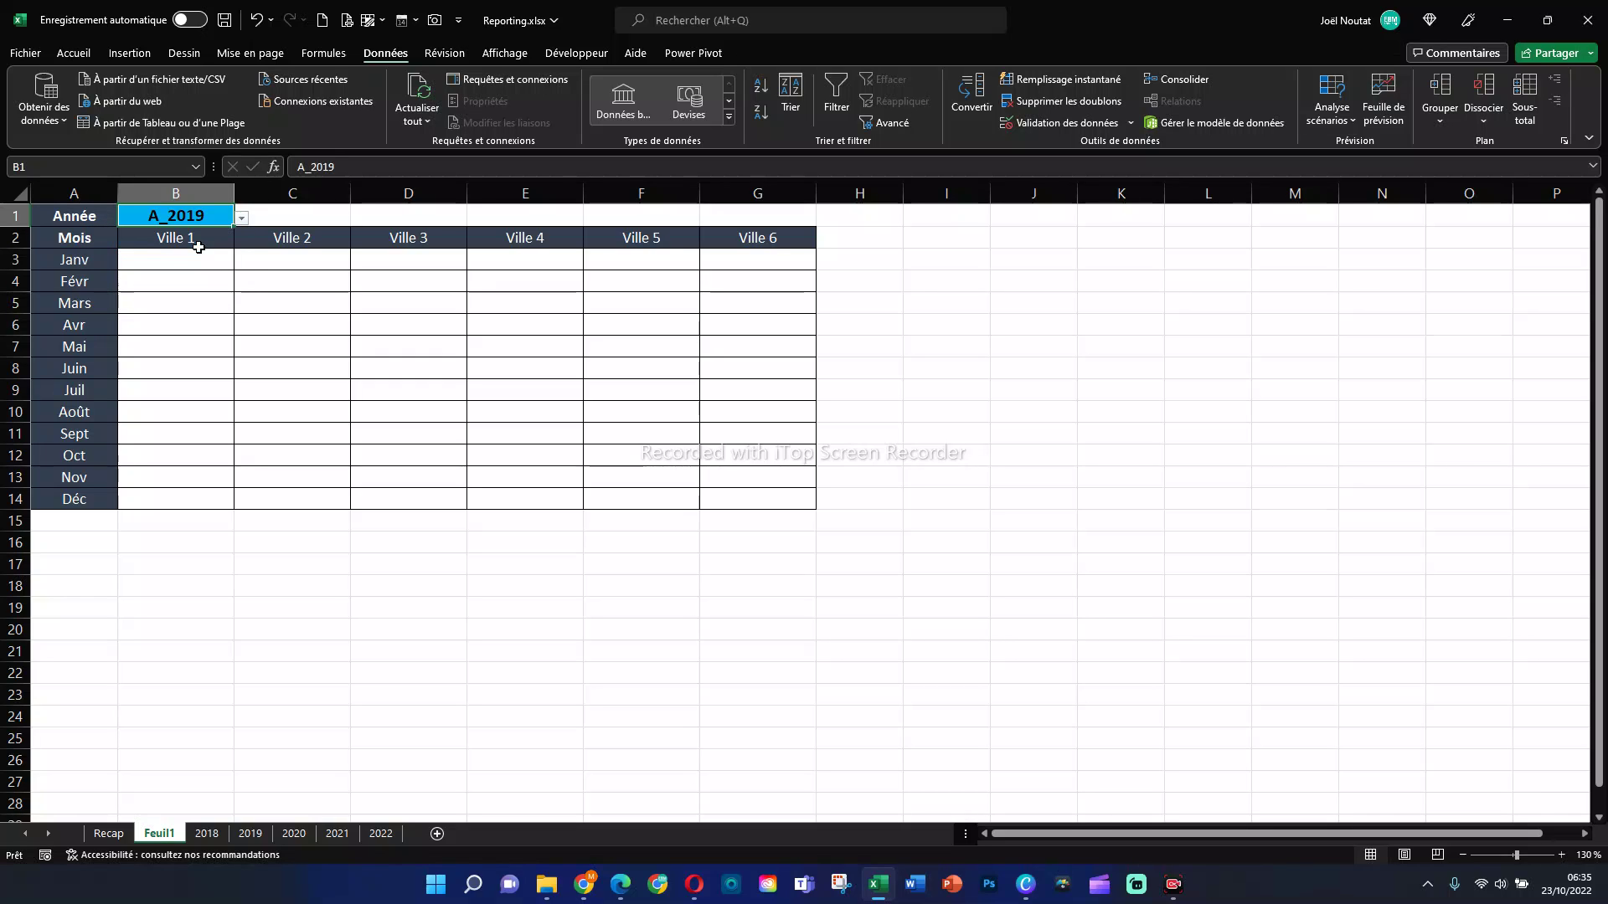
{"action": "left_click_drag", "start_coordinate": [193, 239], "coordinate": [787, 250]}
{"action": "left_click_drag", "start_coordinate": [183, 268], "coordinate": [739, 508]}
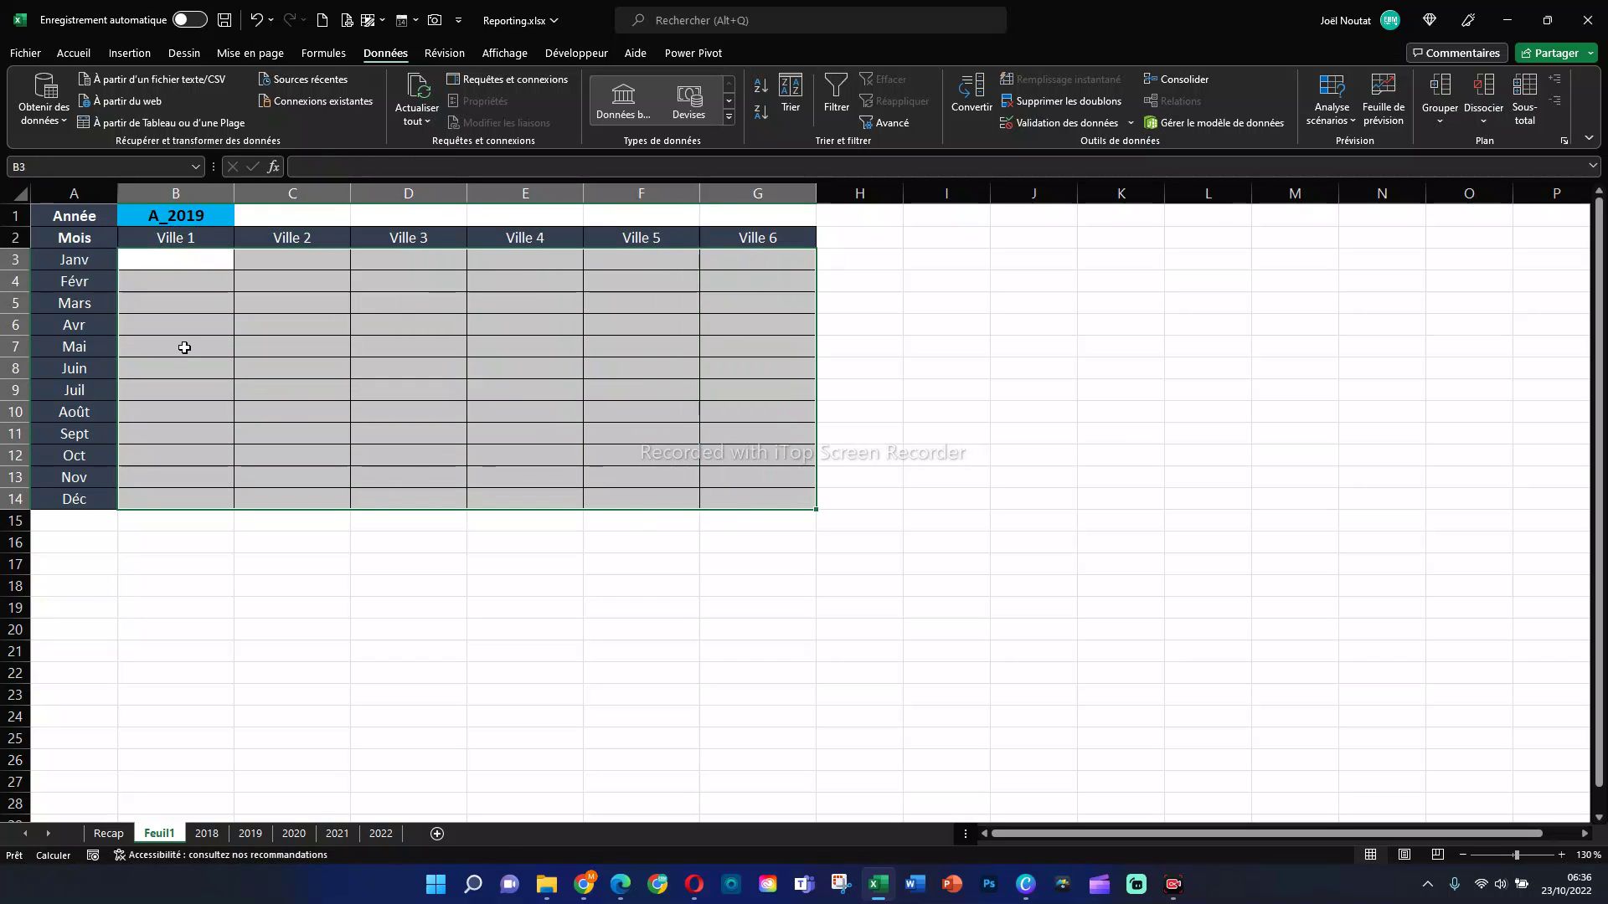
{"action": "left_click", "coordinate": [175, 215]}
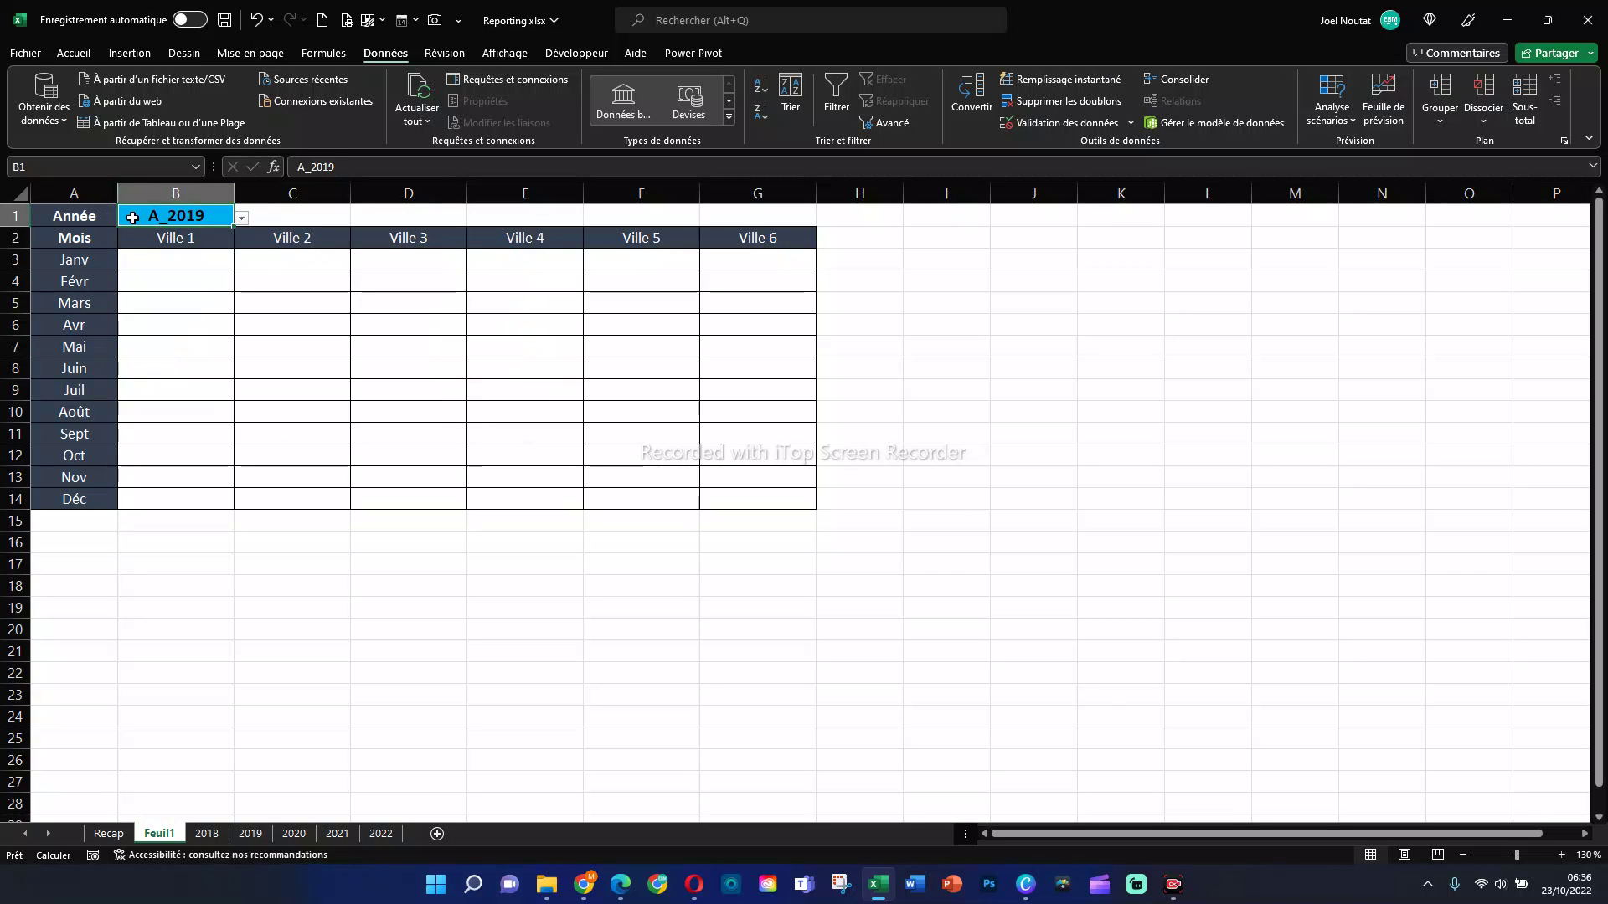
Step: Start a RECHERCHEV formula in B3 of Feuil1 with the absolute reference $A$3 as the lookup value
{"action": "left_click", "coordinate": [162, 262]}
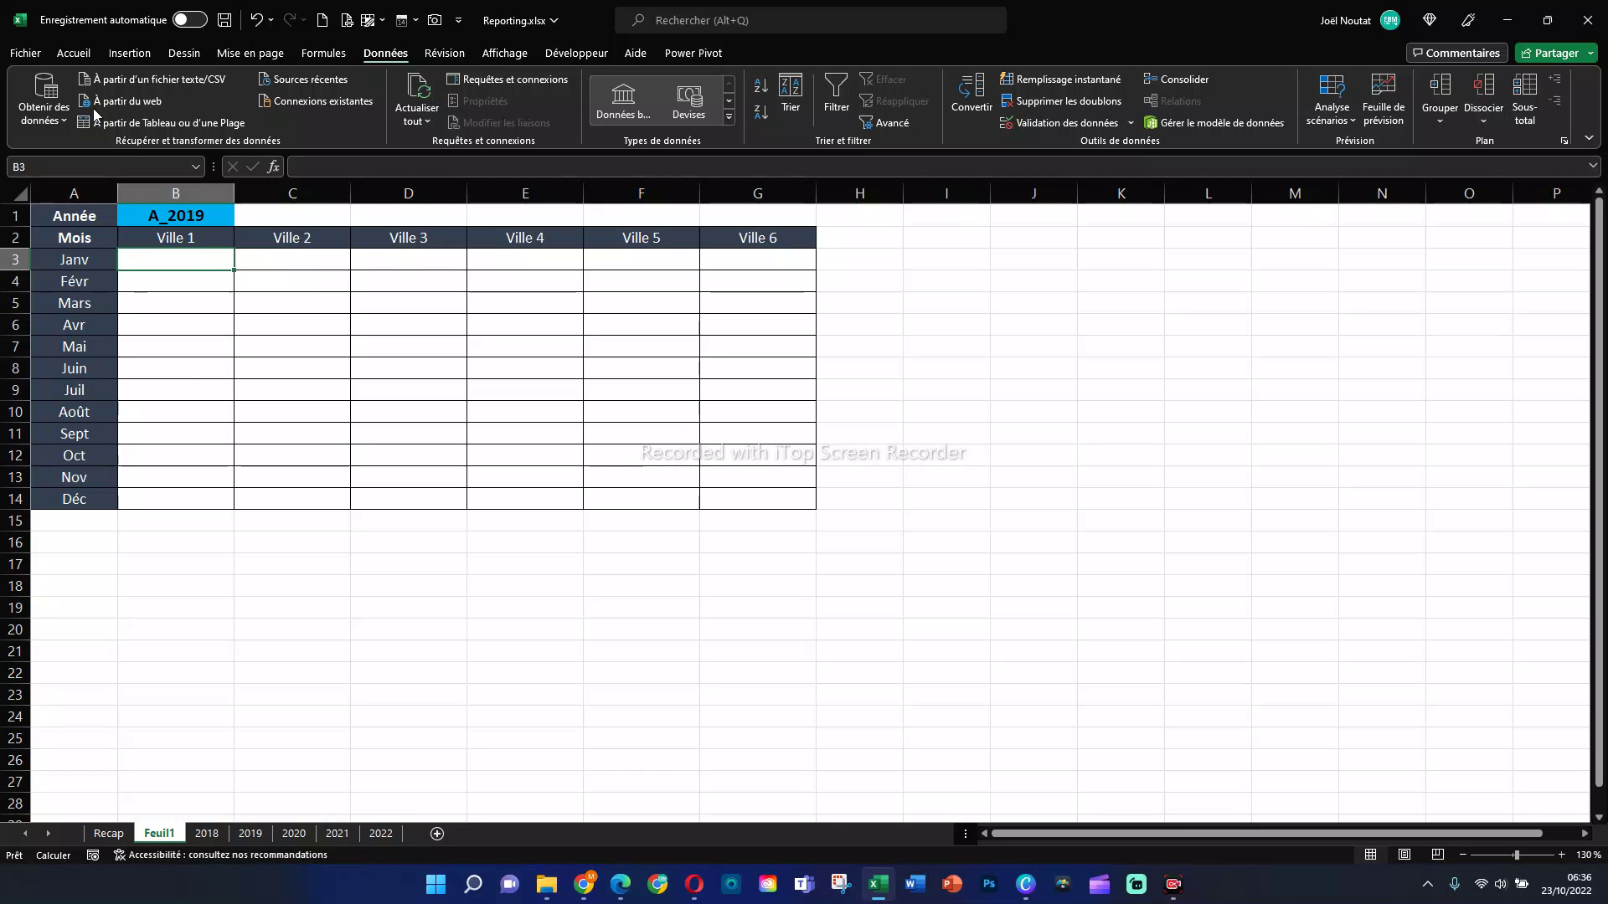
{"action": "left_click", "coordinate": [73, 53]}
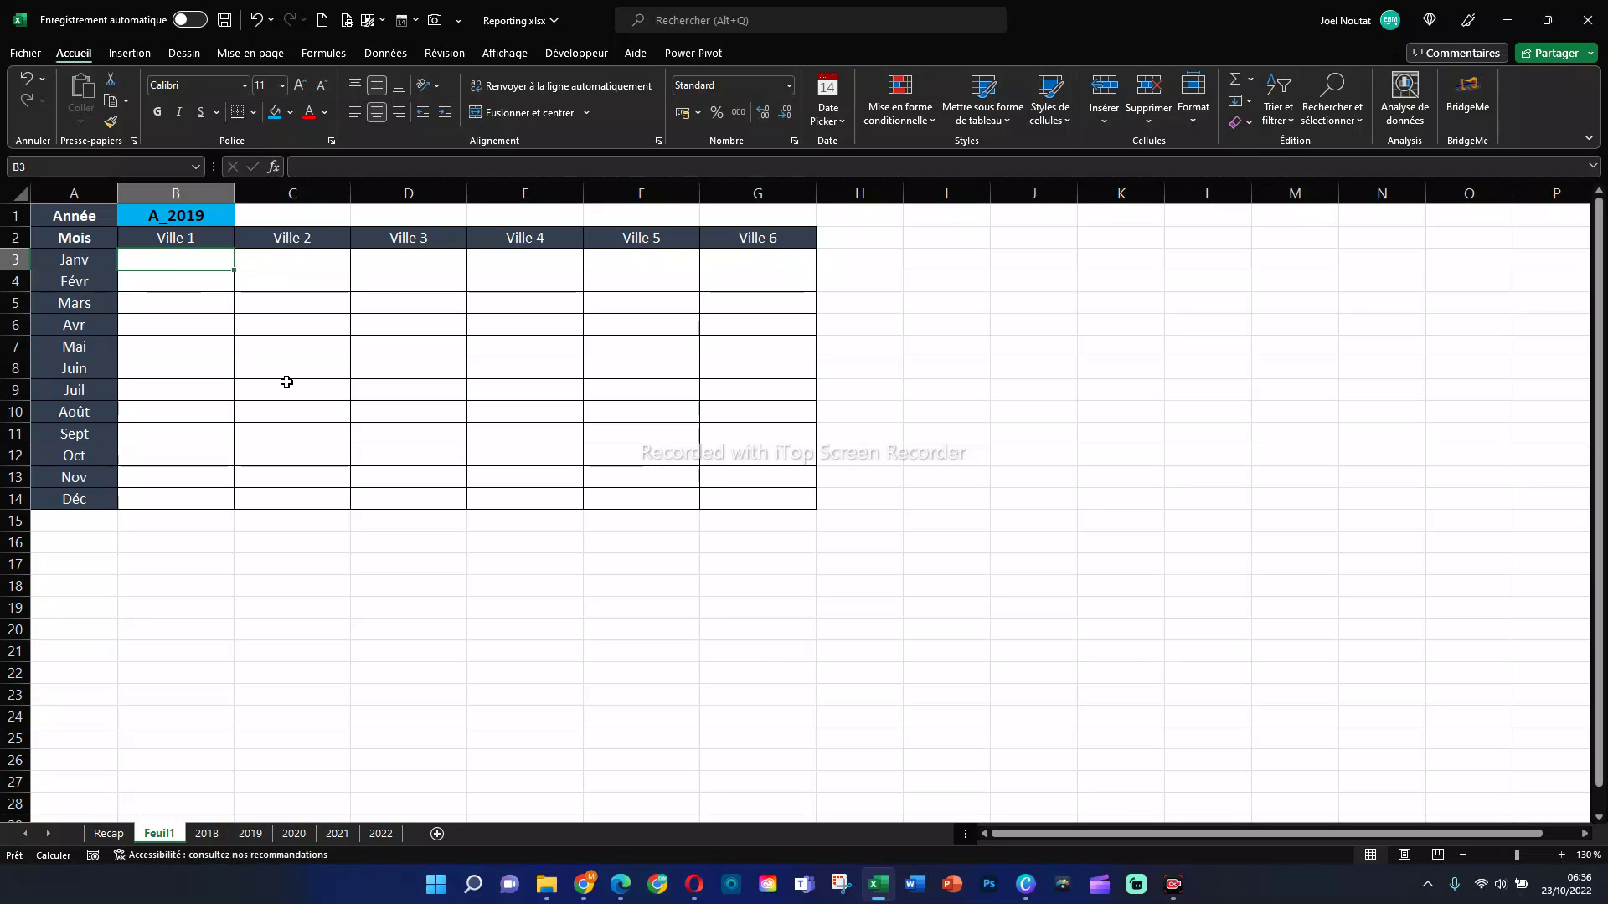
{"action": "type", "text": "=r"}
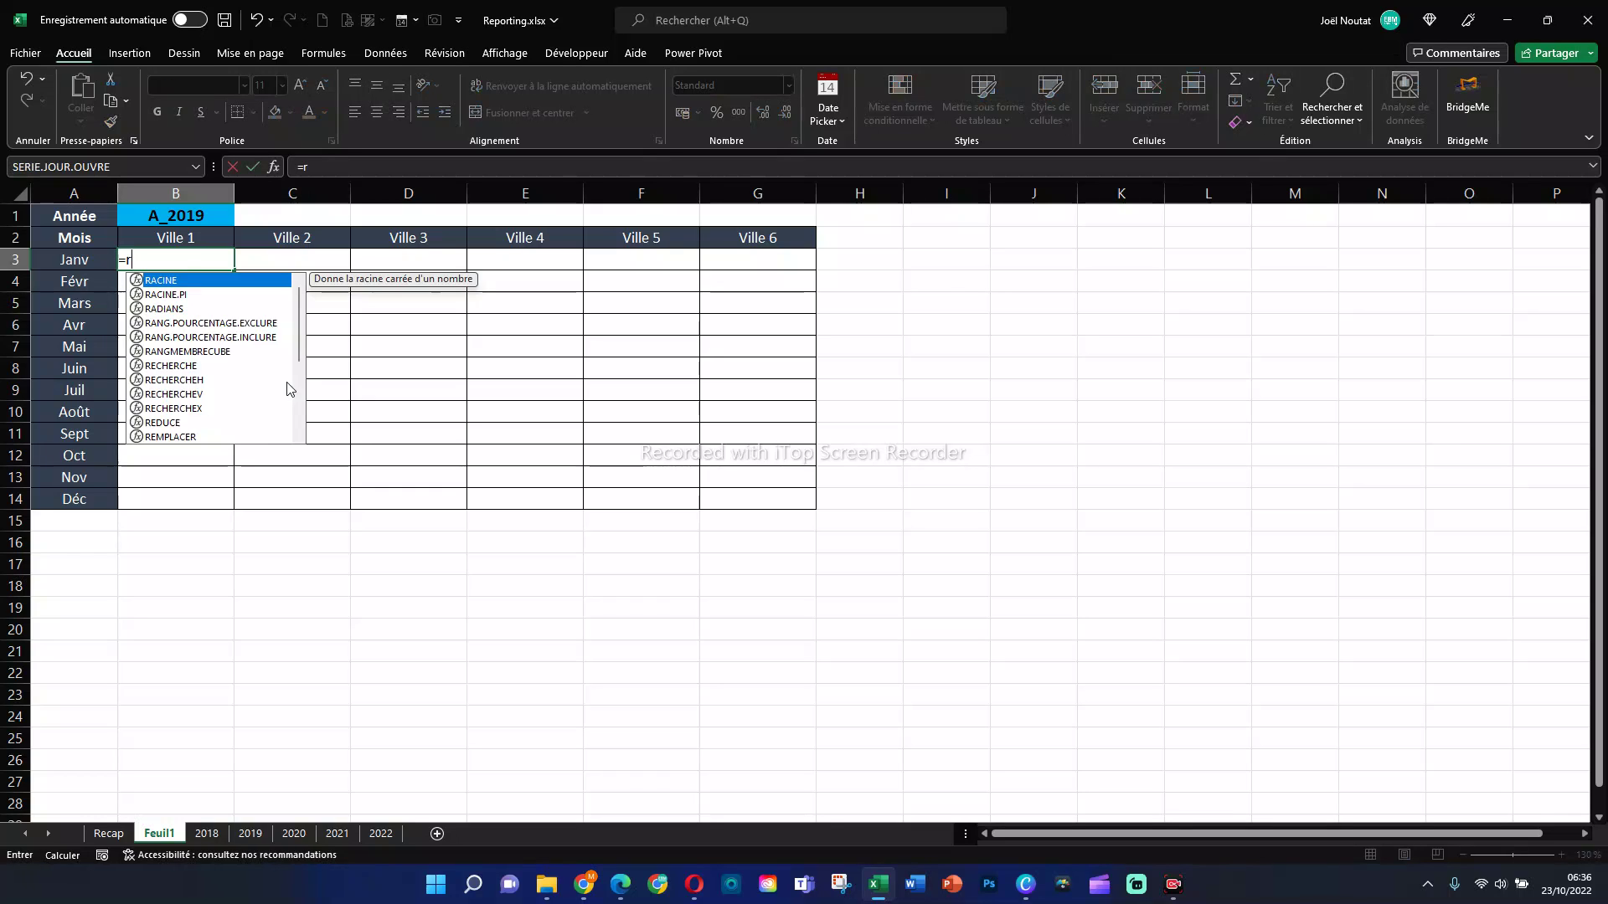
{"action": "type", "text": "ech"}
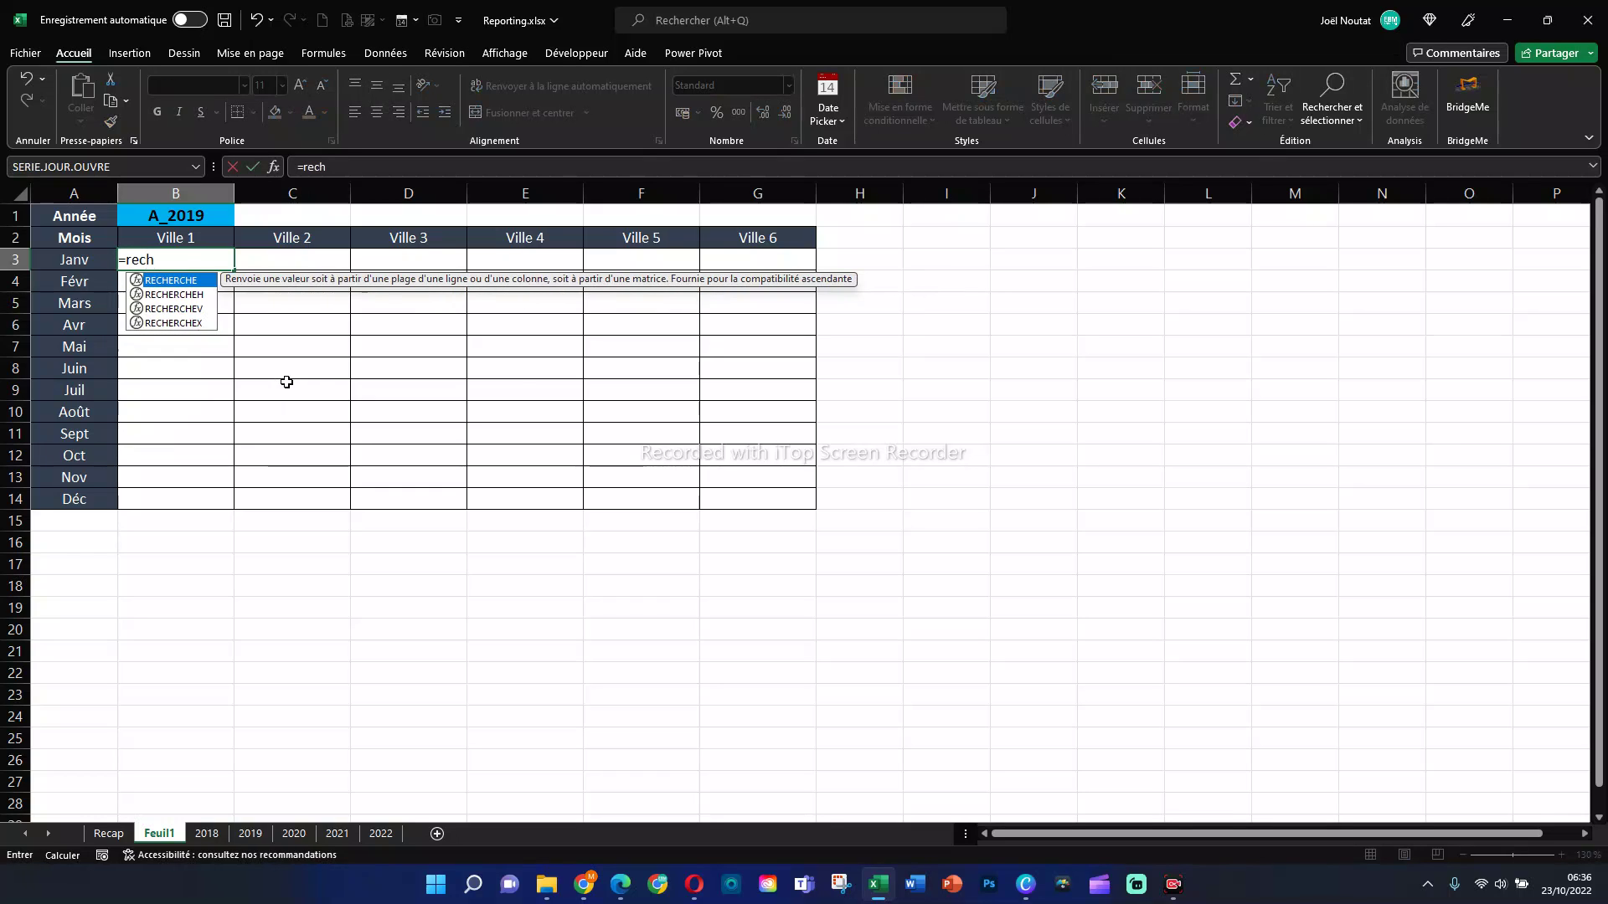
{"action": "key", "text": "Down"}
{"action": "key", "text": "Down"}
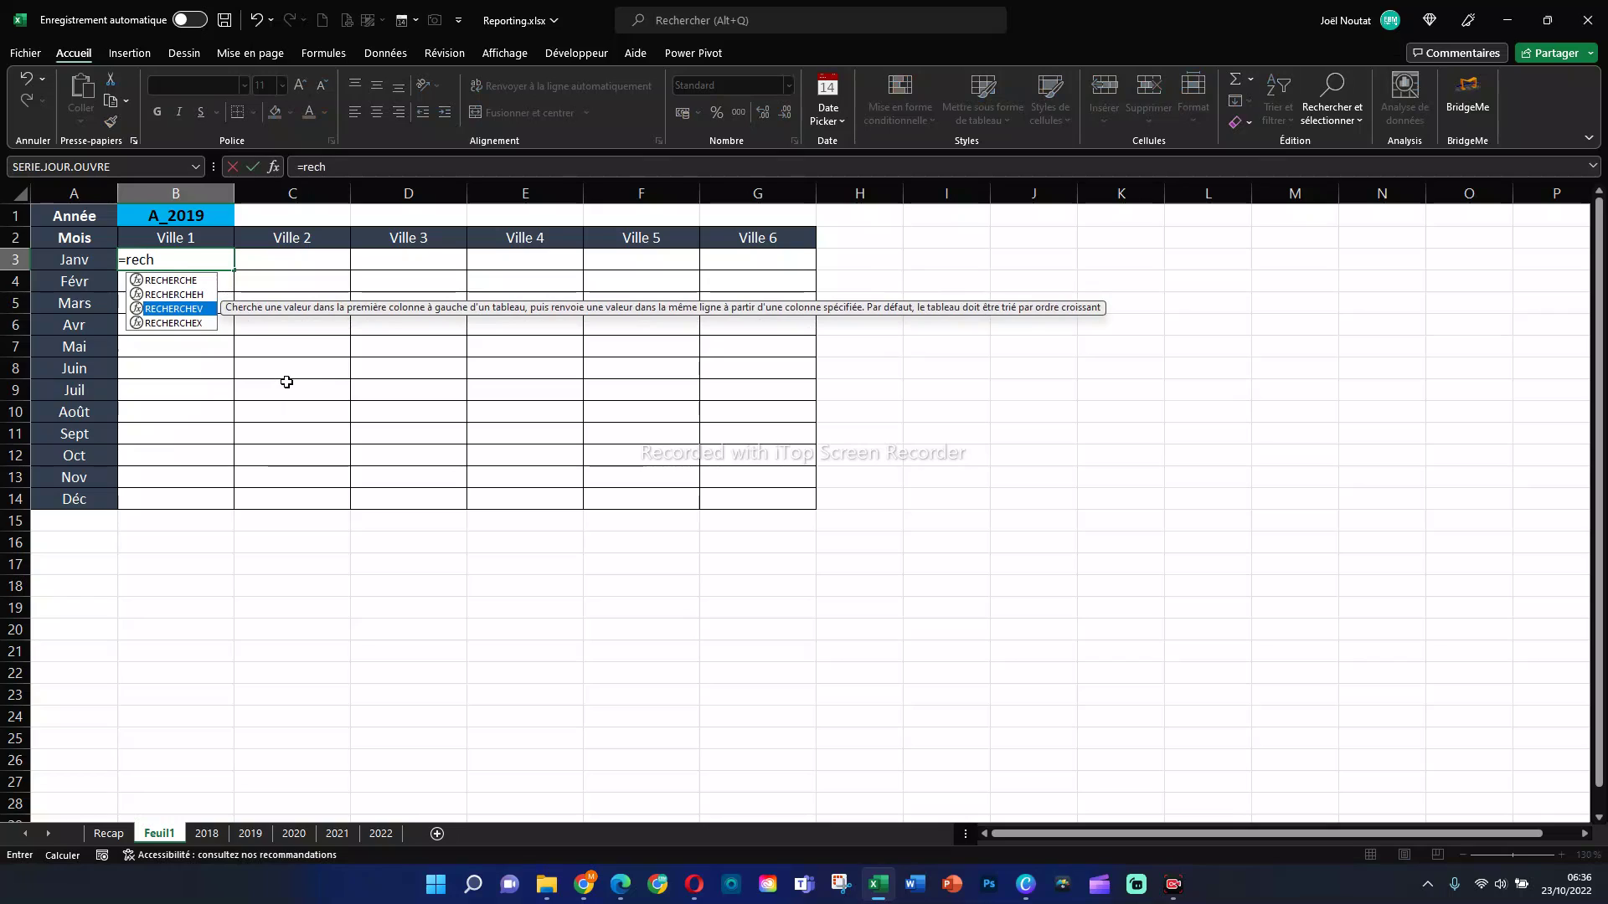
{"action": "key", "text": "Tab"}
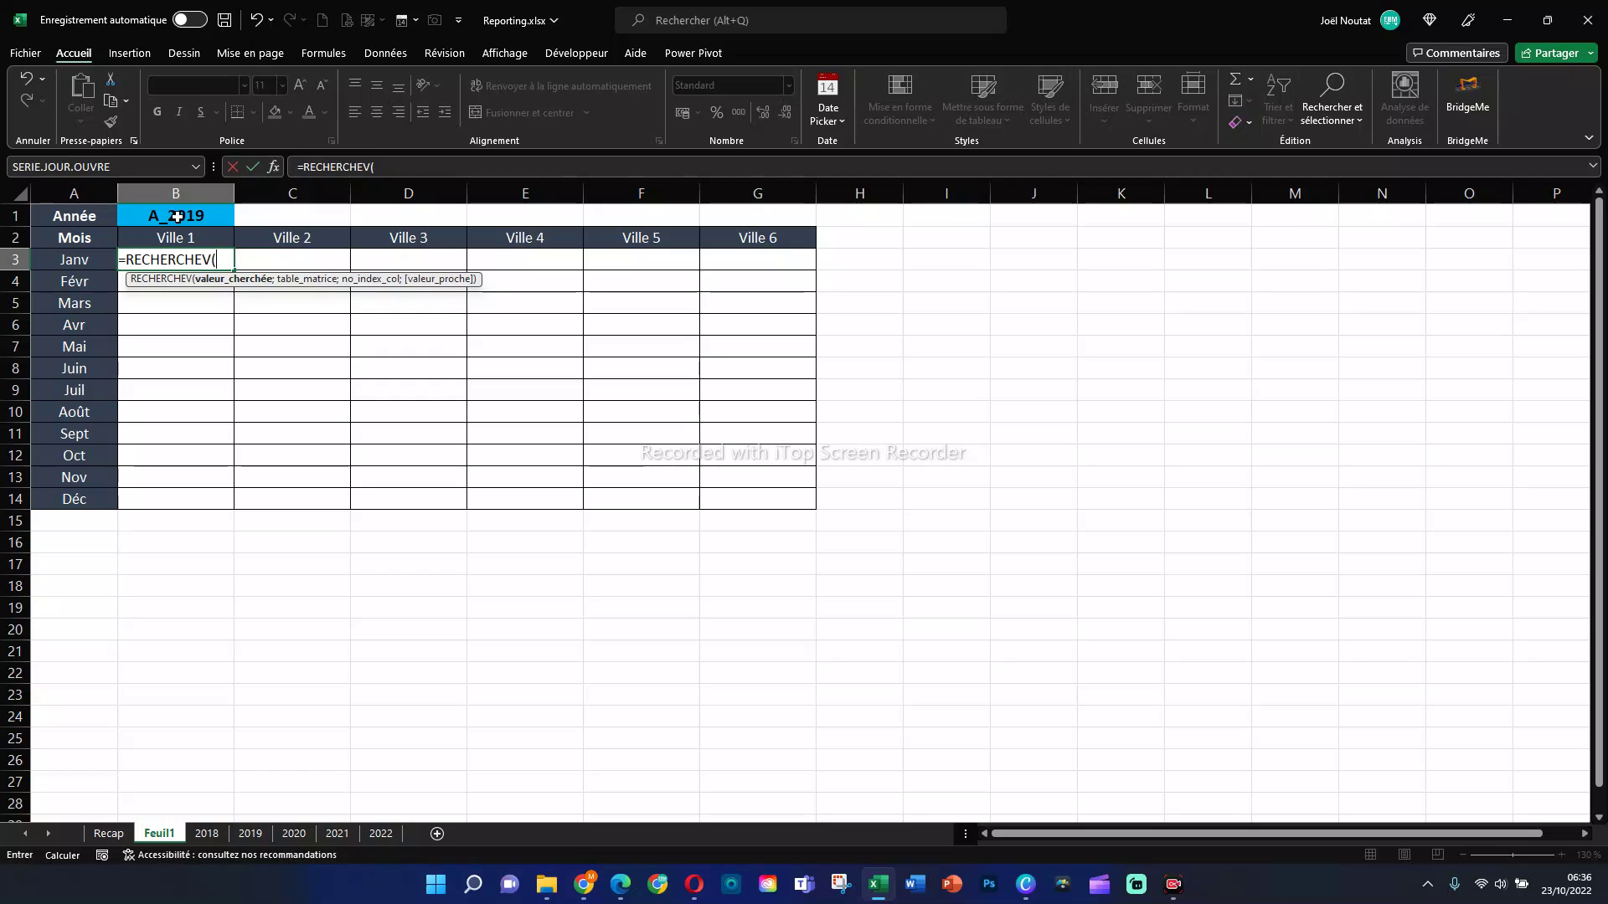
{"action": "left_click", "coordinate": [93, 261]}
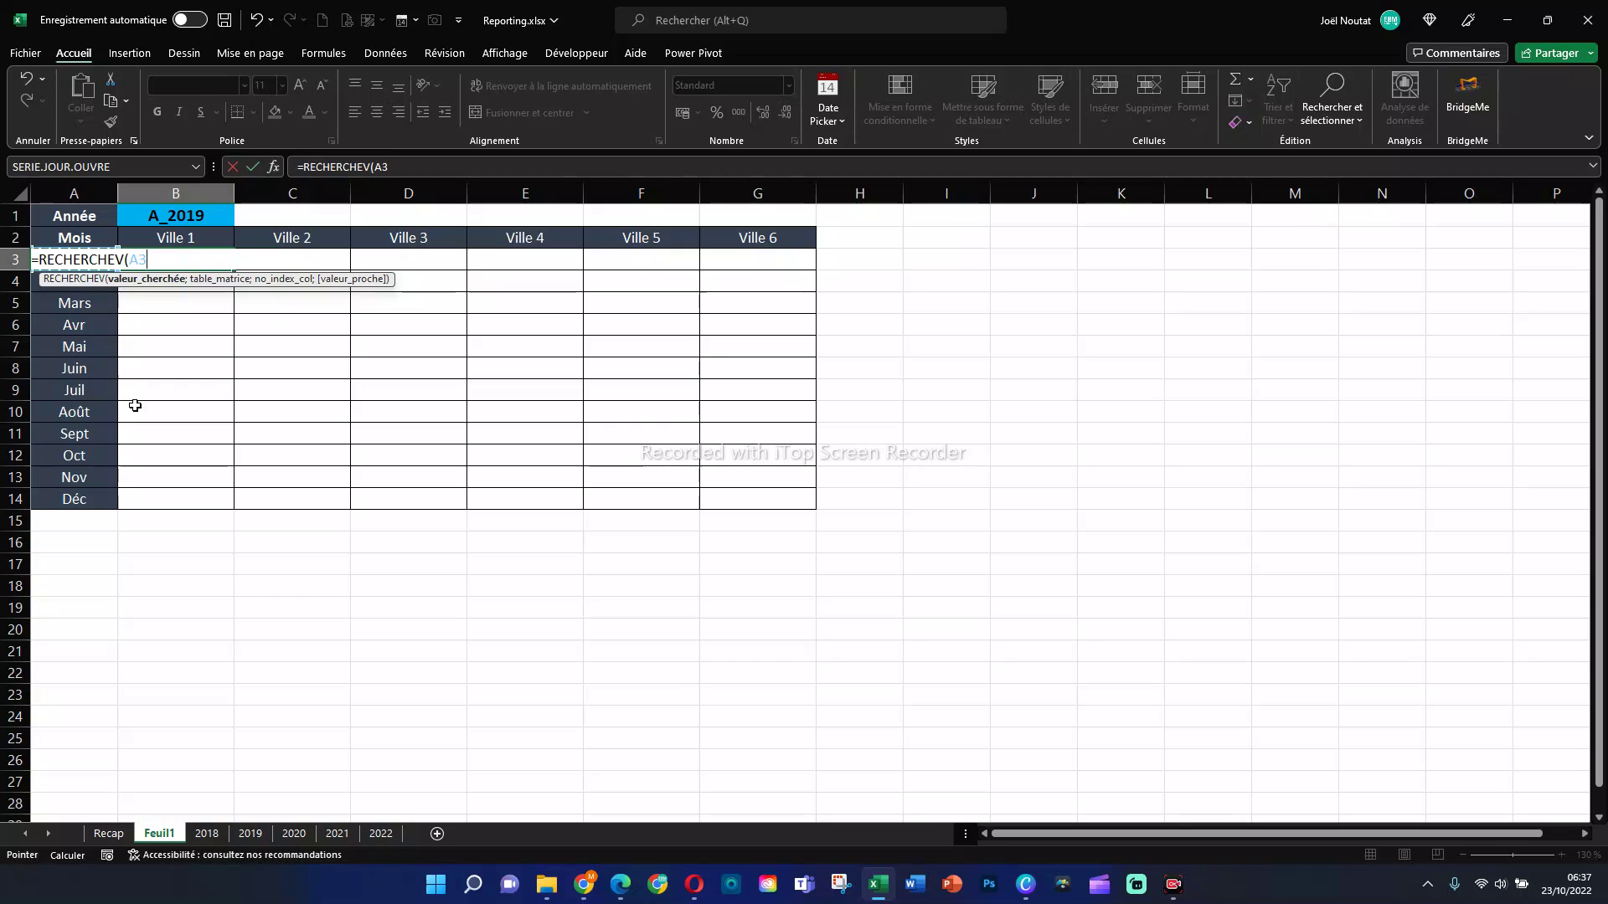
{"action": "key", "text": "F4"}
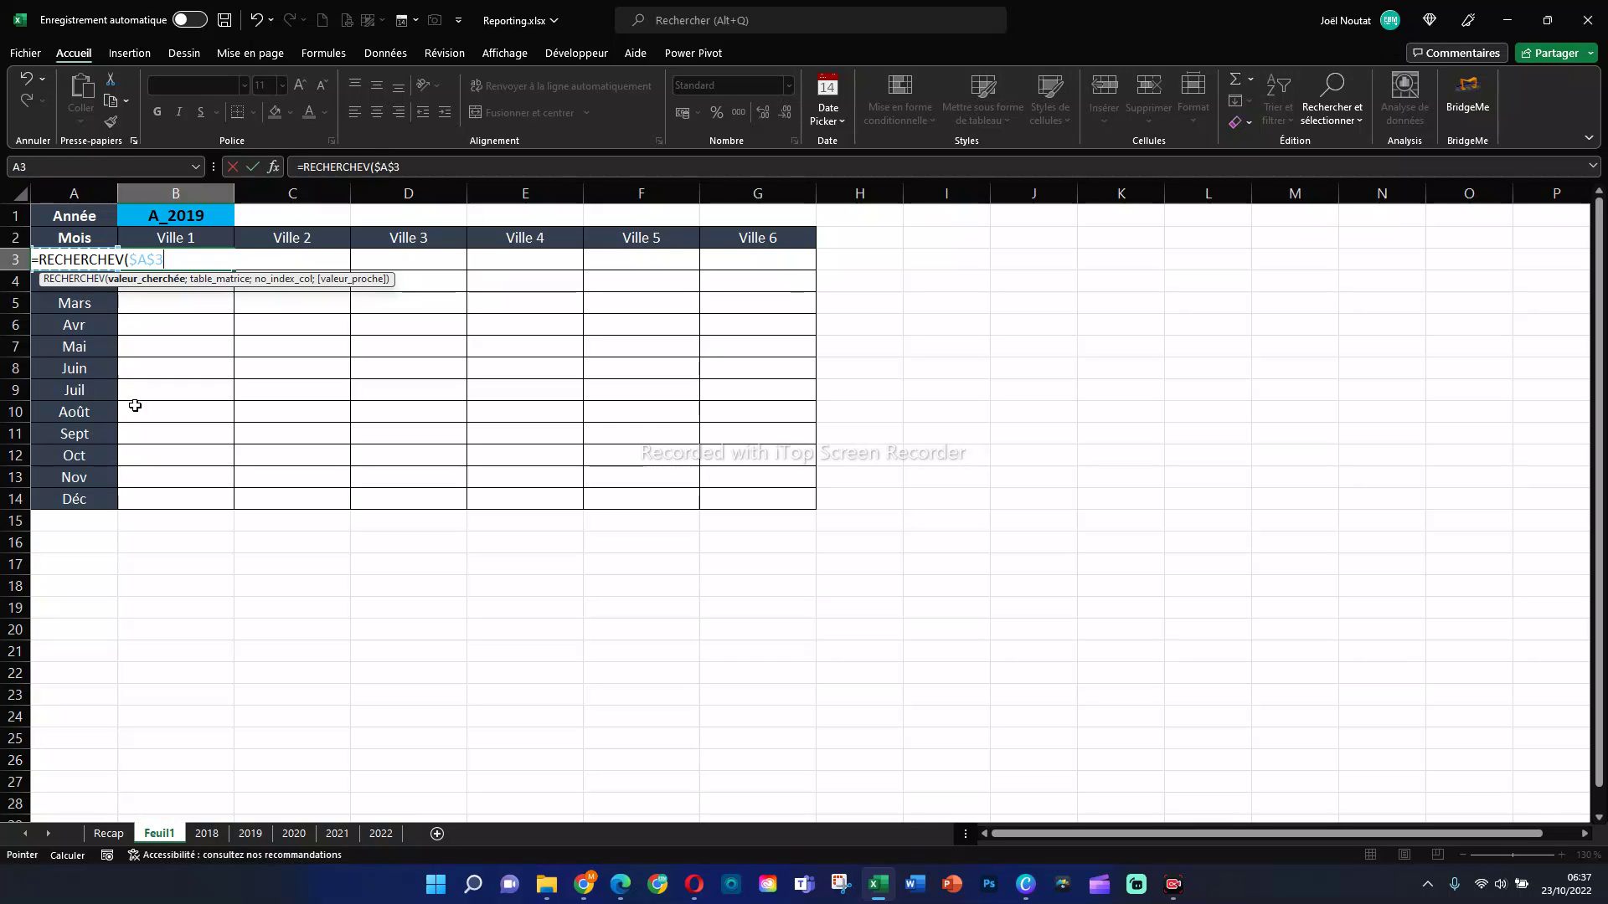
{"action": "type", "text": ";"}
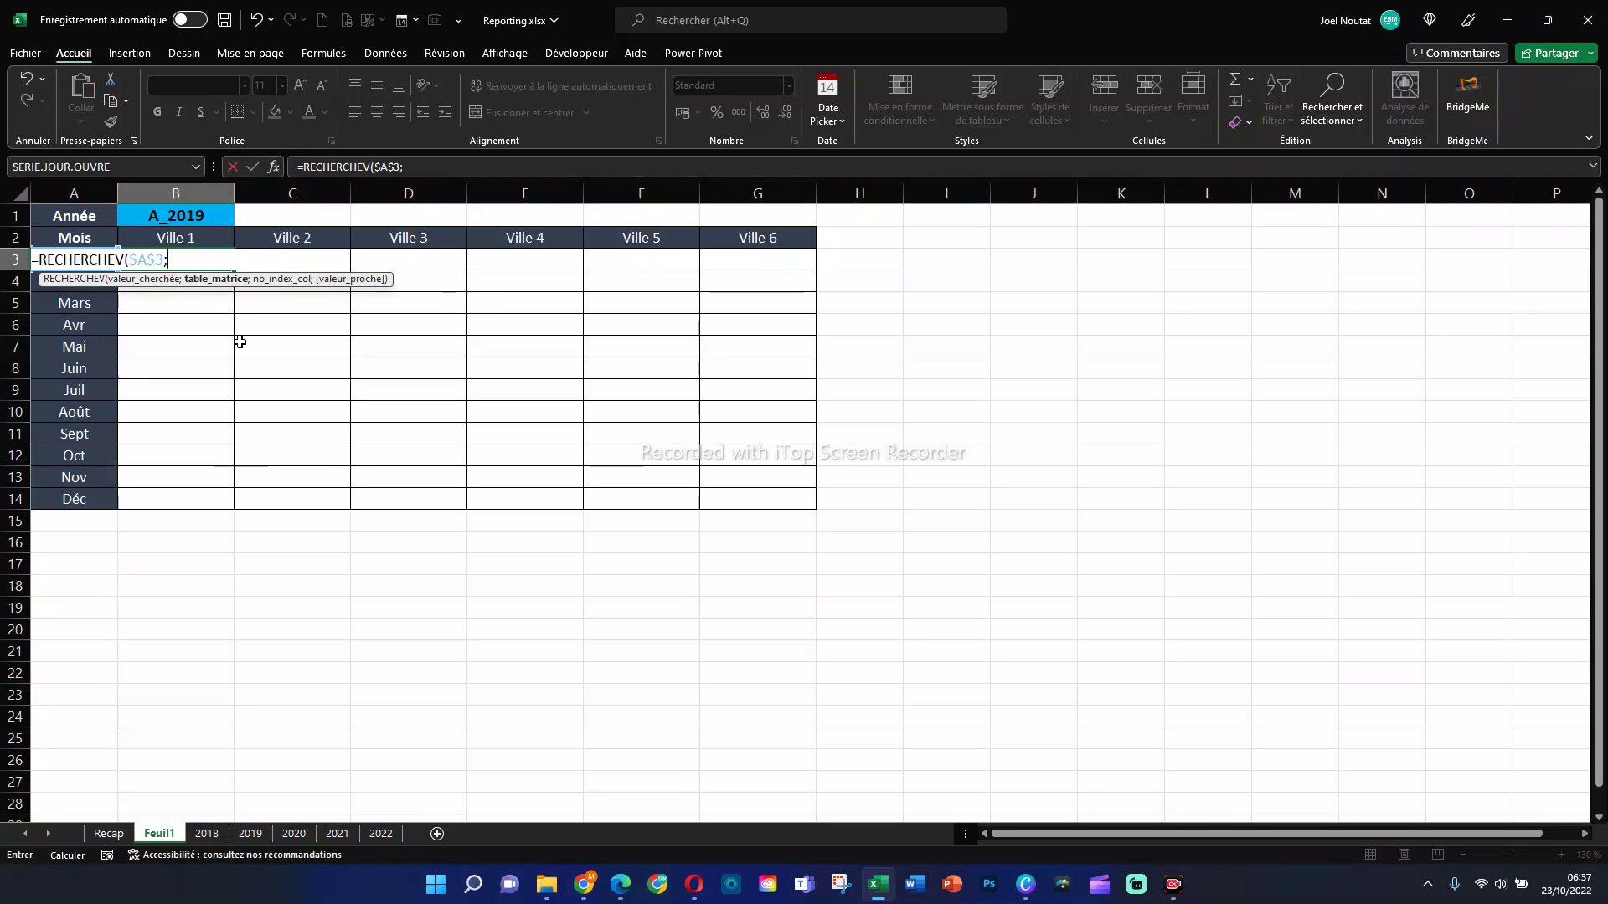
Step: Give INDIRECT($B$1) as the table array of the RECHERCHEV formula, so it reads the range named by the year cell
{"action": "left_click", "coordinate": [203, 215]}
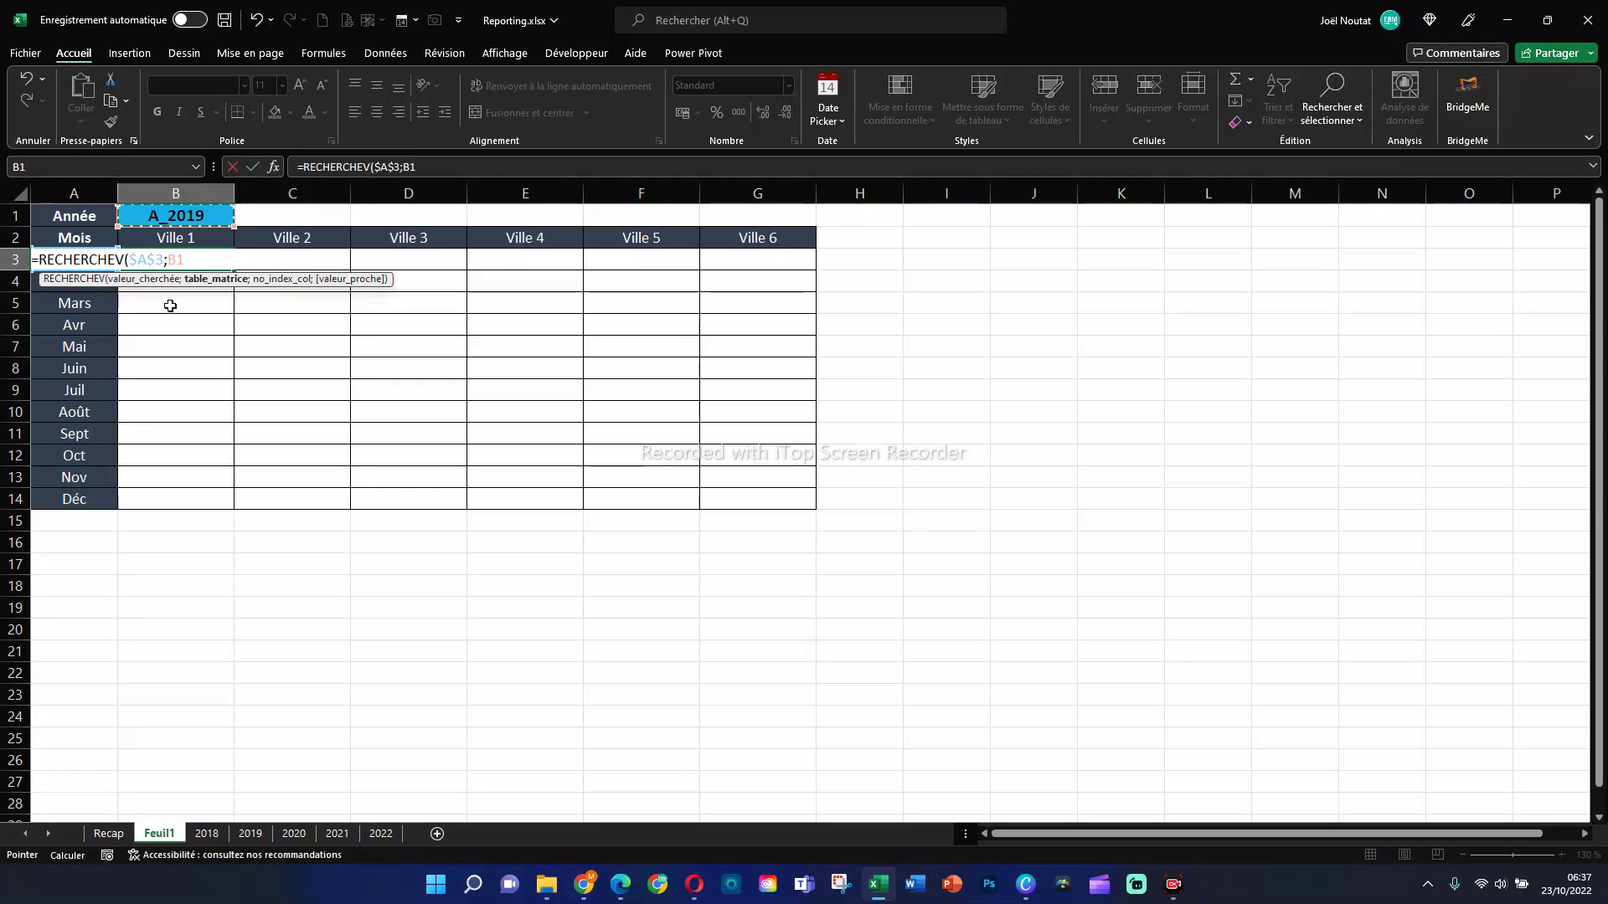
{"action": "left_click", "coordinate": [169, 261]}
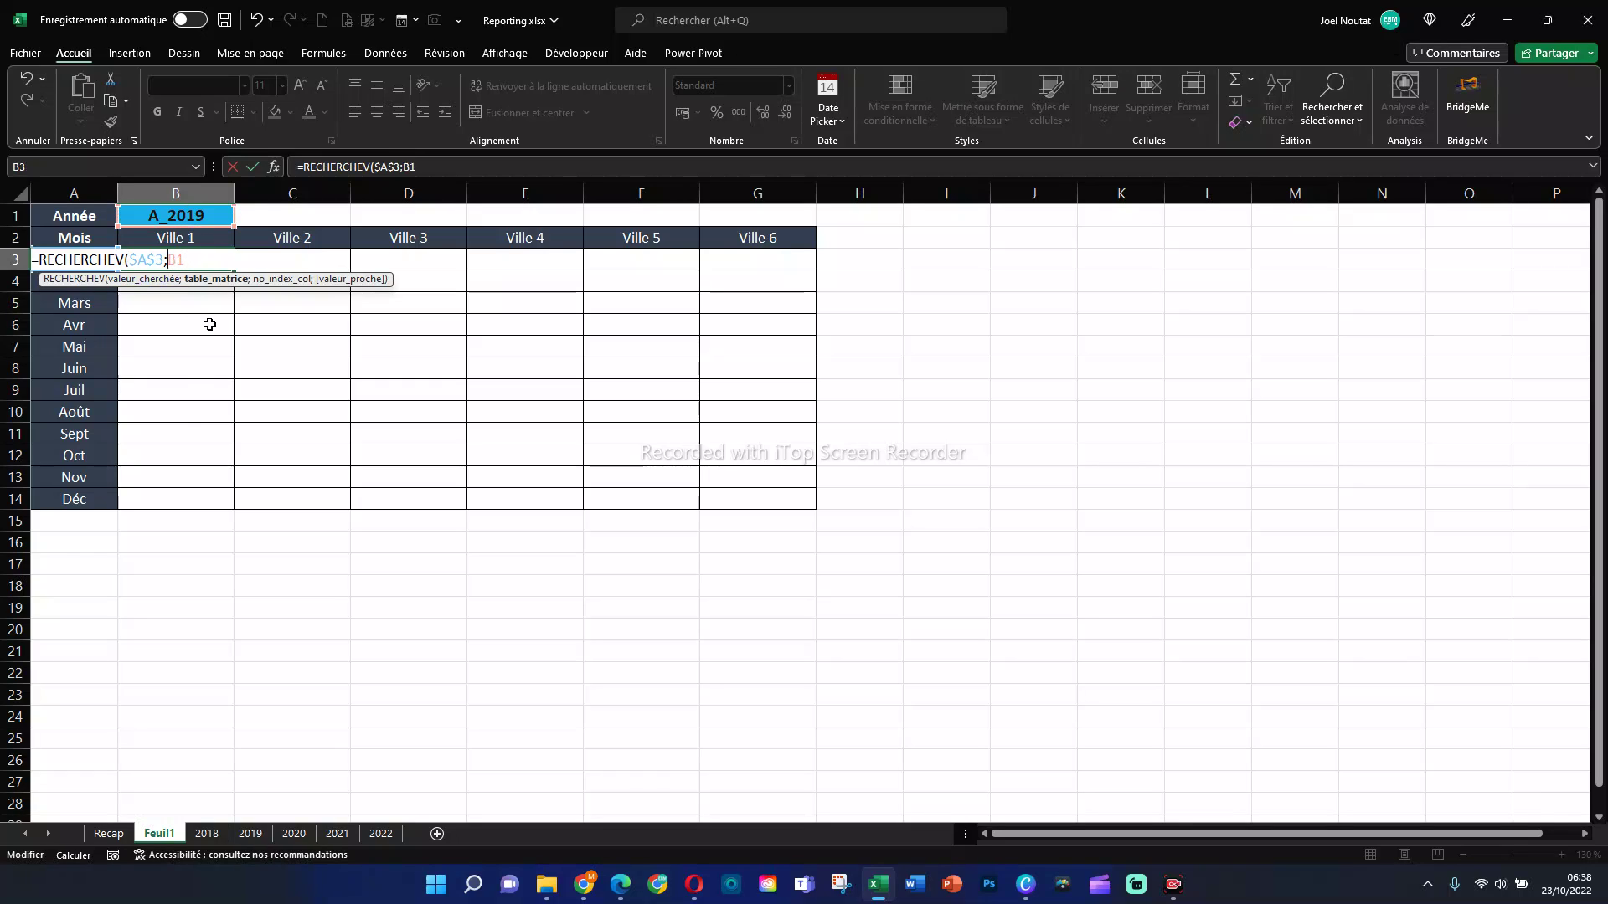
{"action": "type", "text": "indi"}
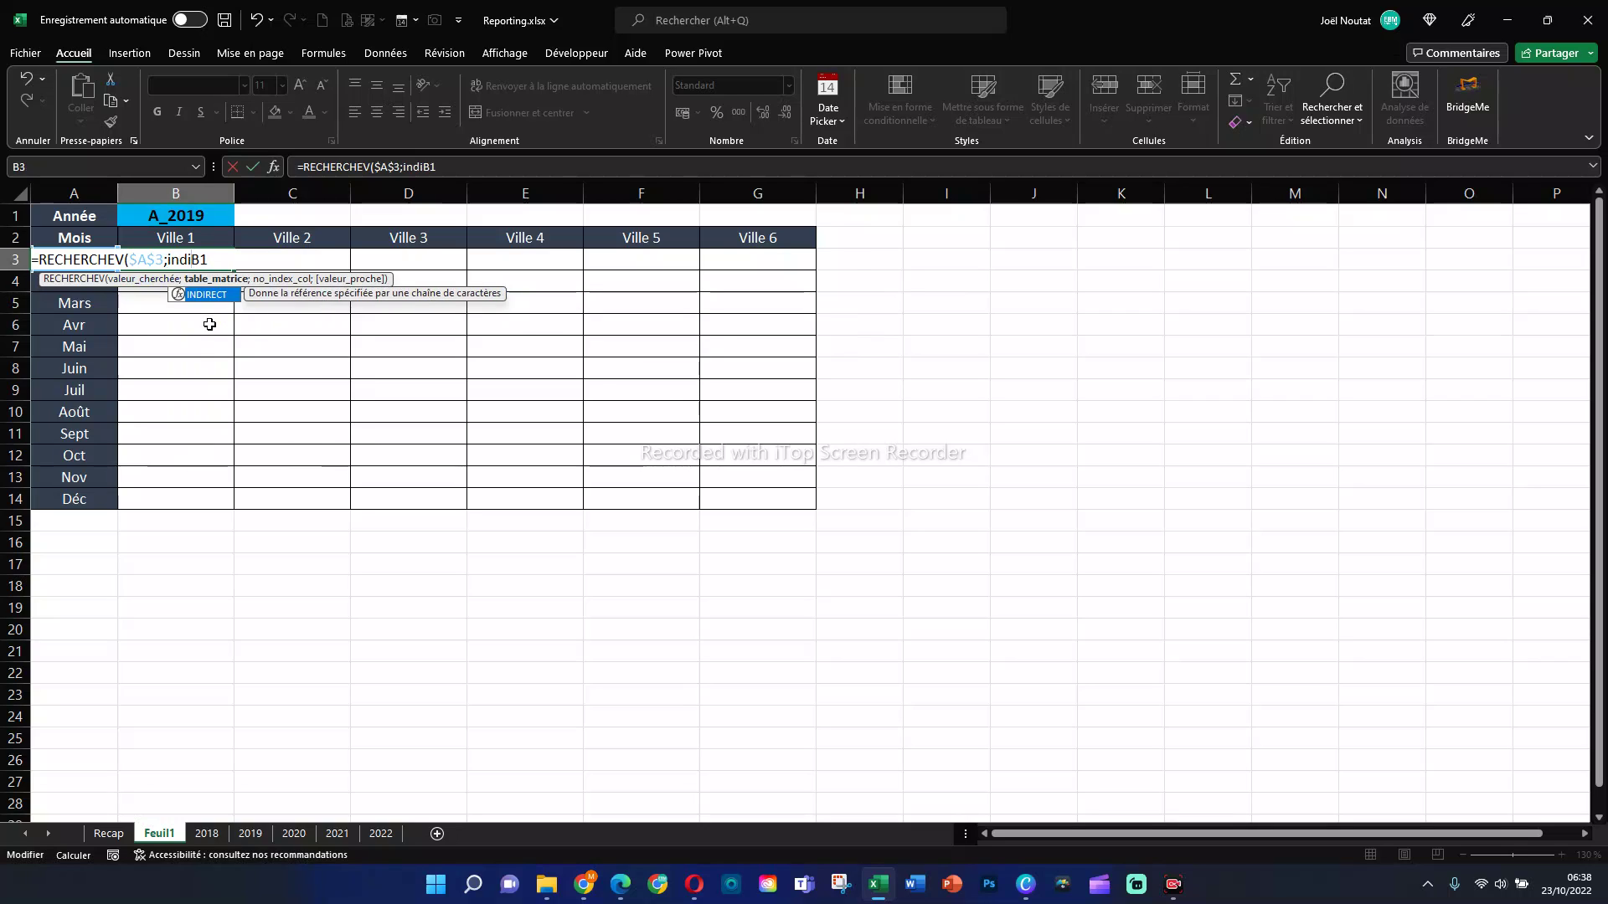
{"action": "key", "text": "Tab"}
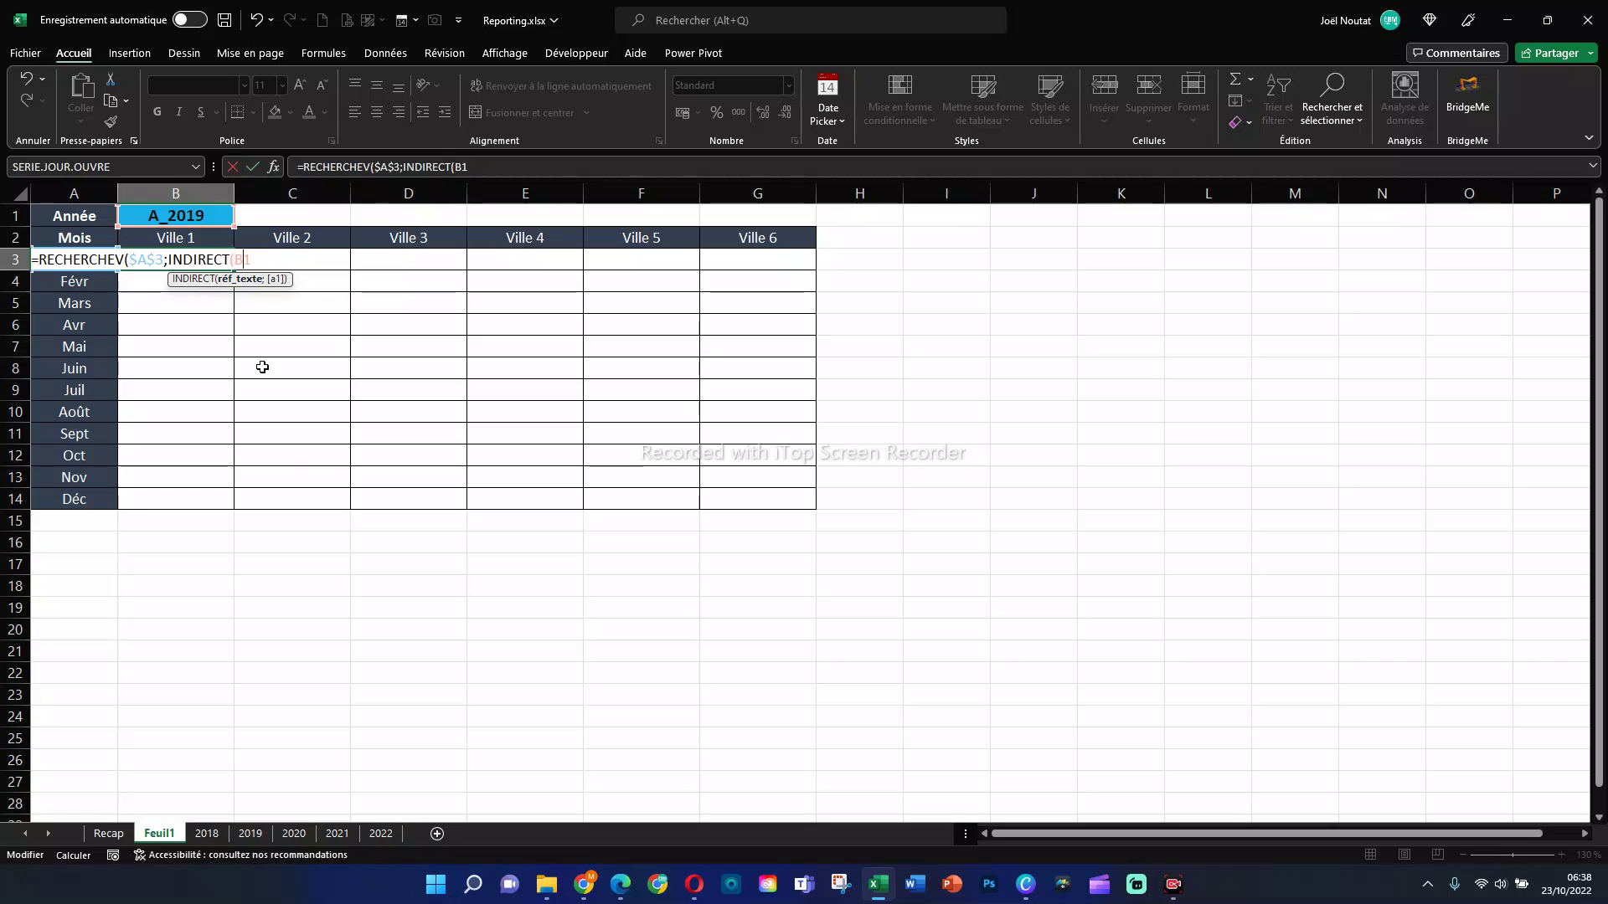
{"action": "key", "text": "F4"}
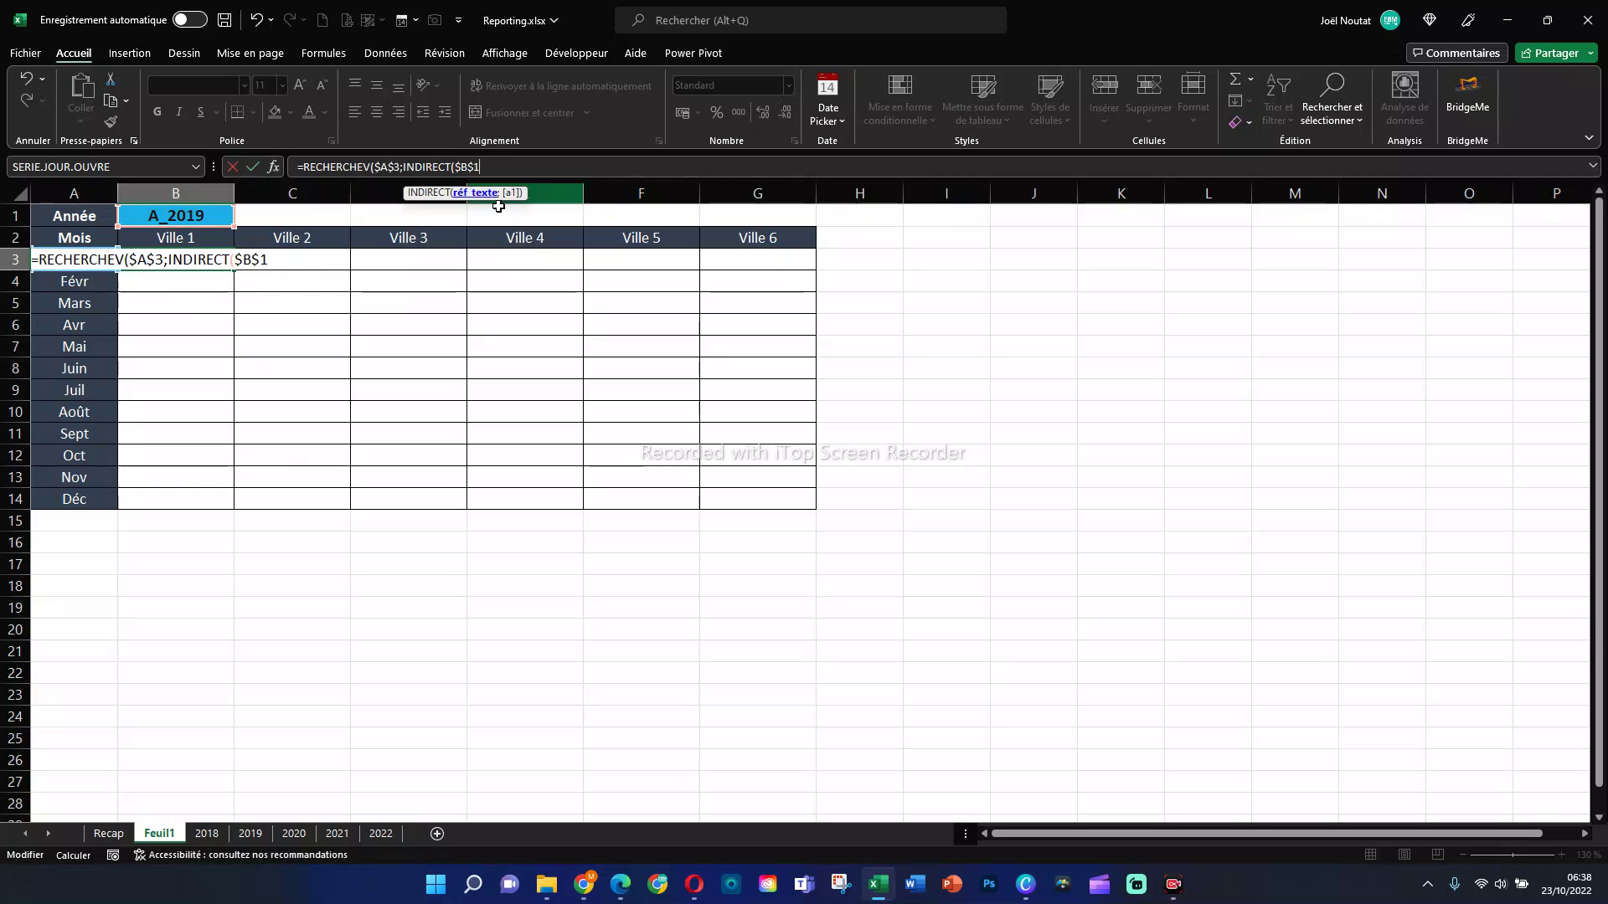
{"action": "type", "text": ")"}
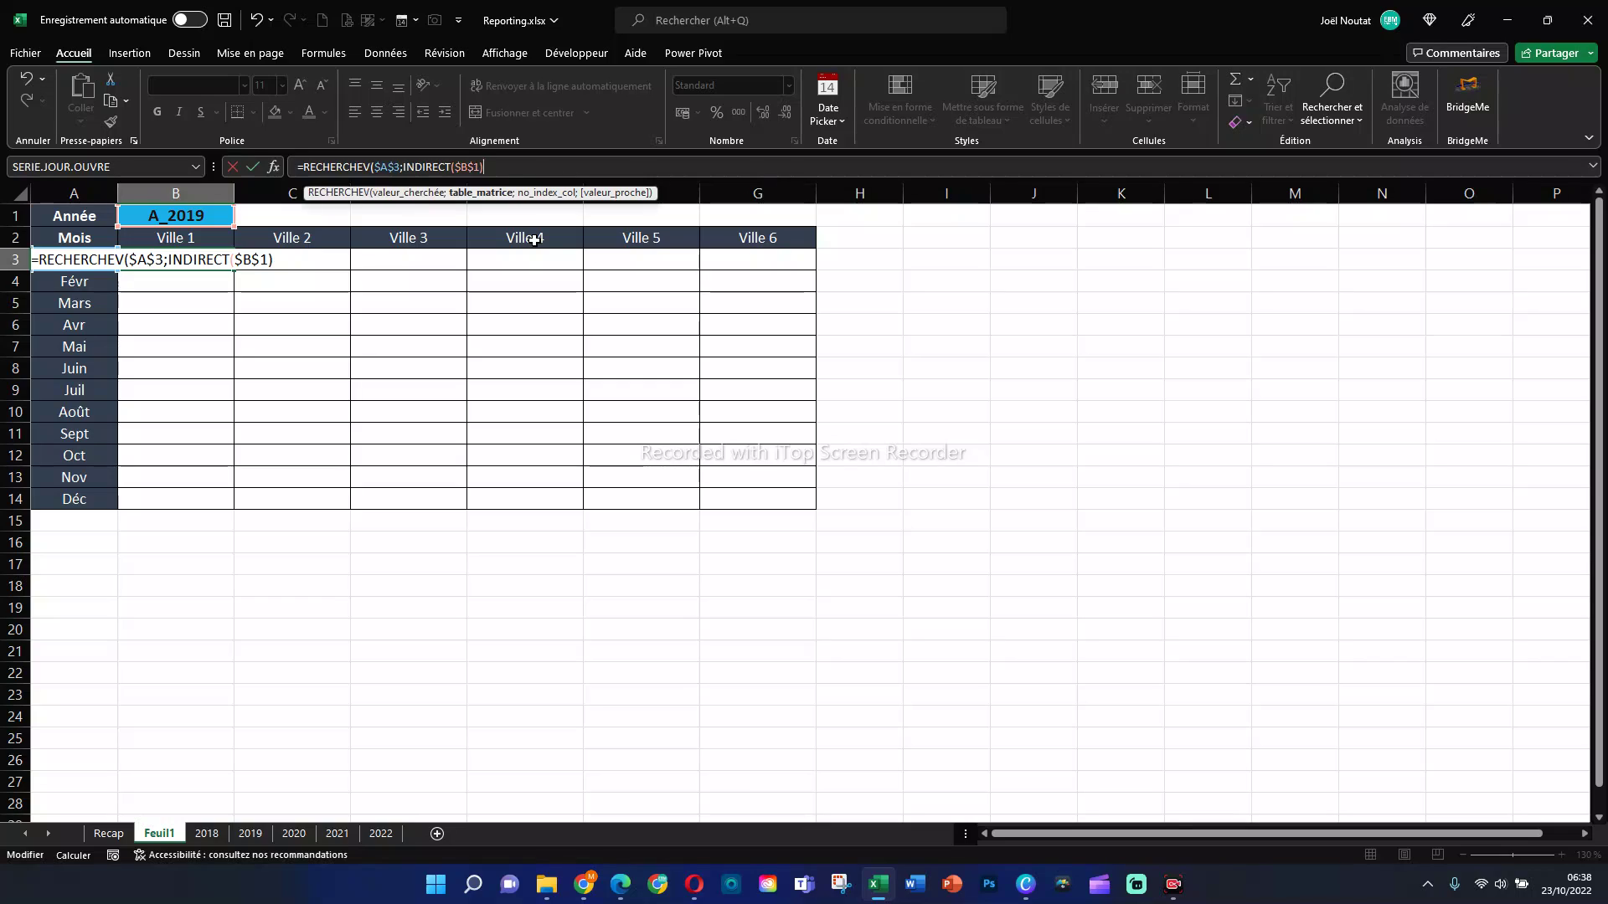
Step: Complete the B3 formula with column index 2 and exact match FAUX
{"action": "type", "text": ";"}
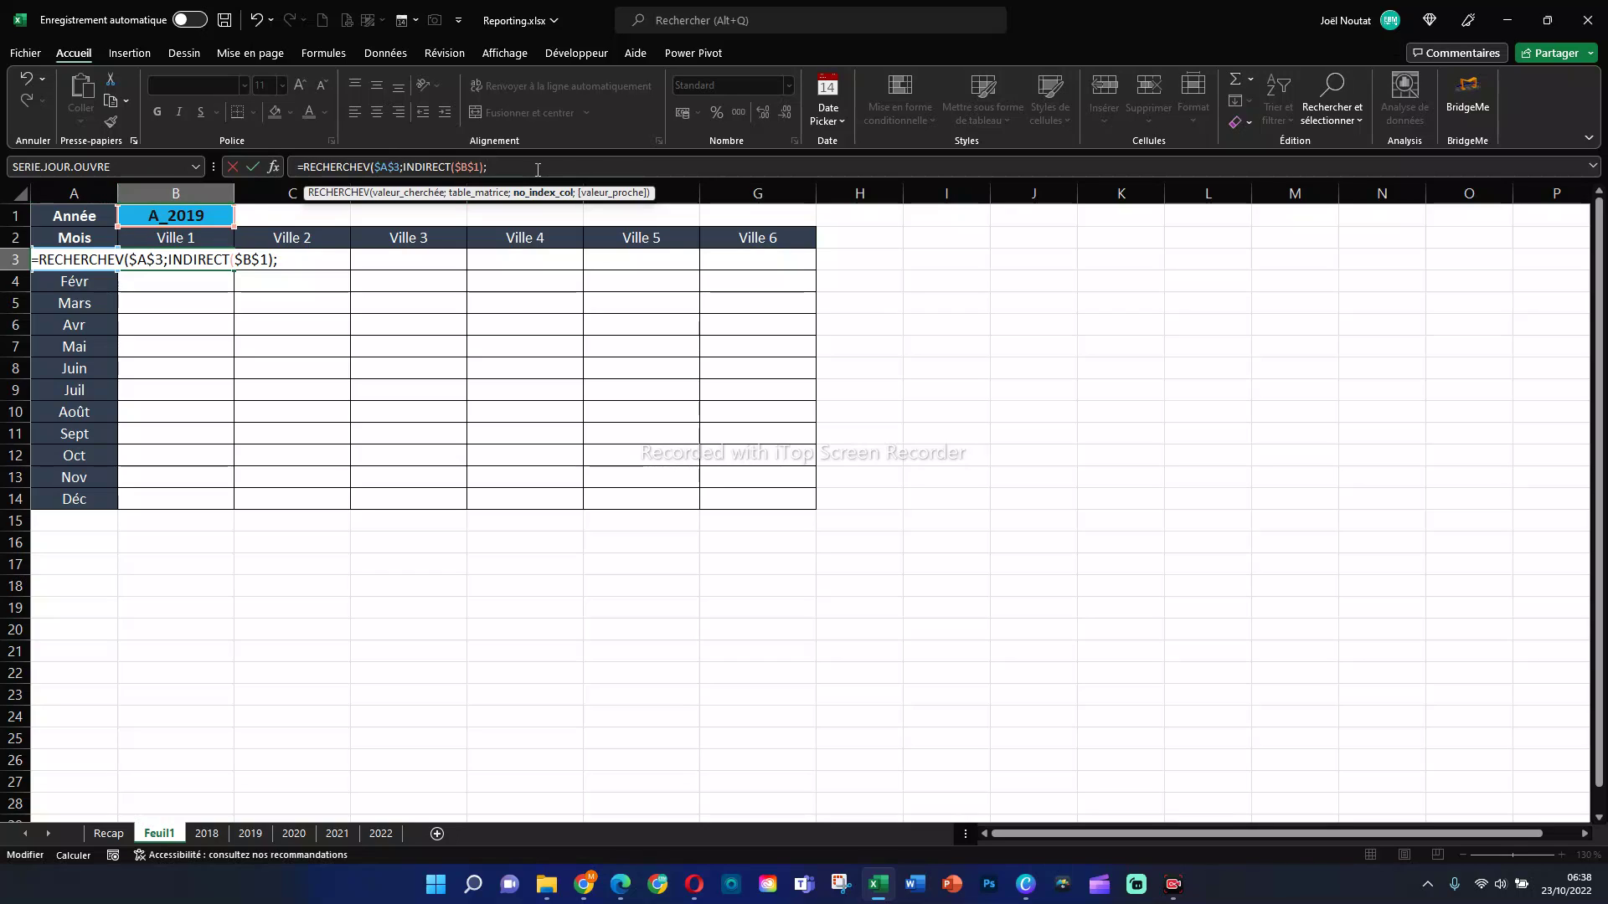
{"action": "type", "text": ";"}
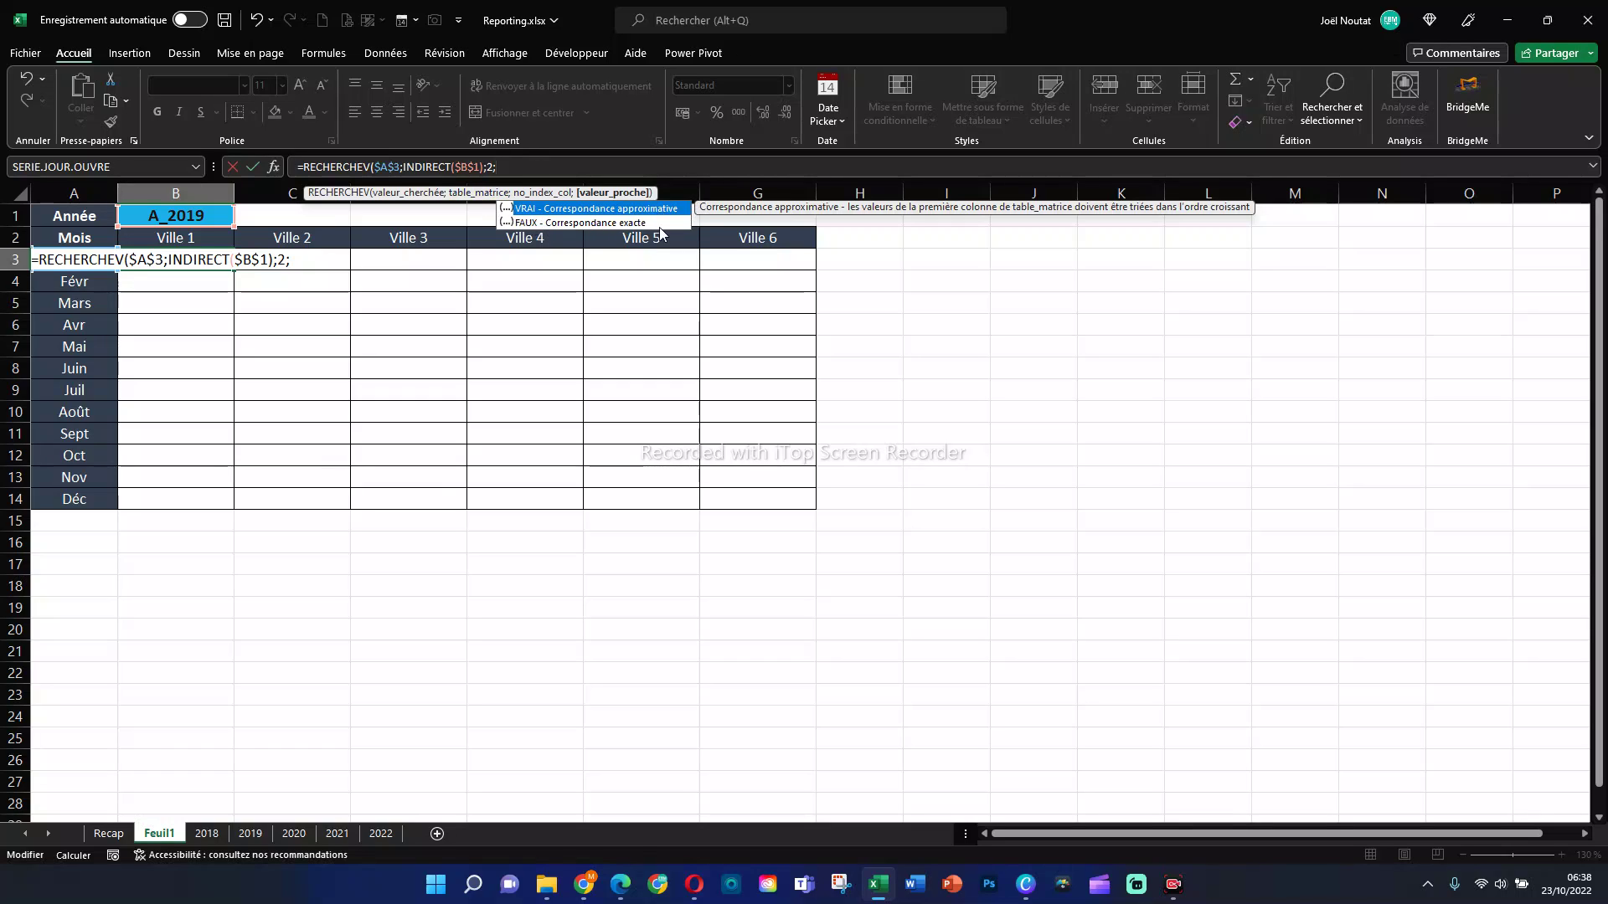
{"action": "double_click", "coordinate": [550, 224]}
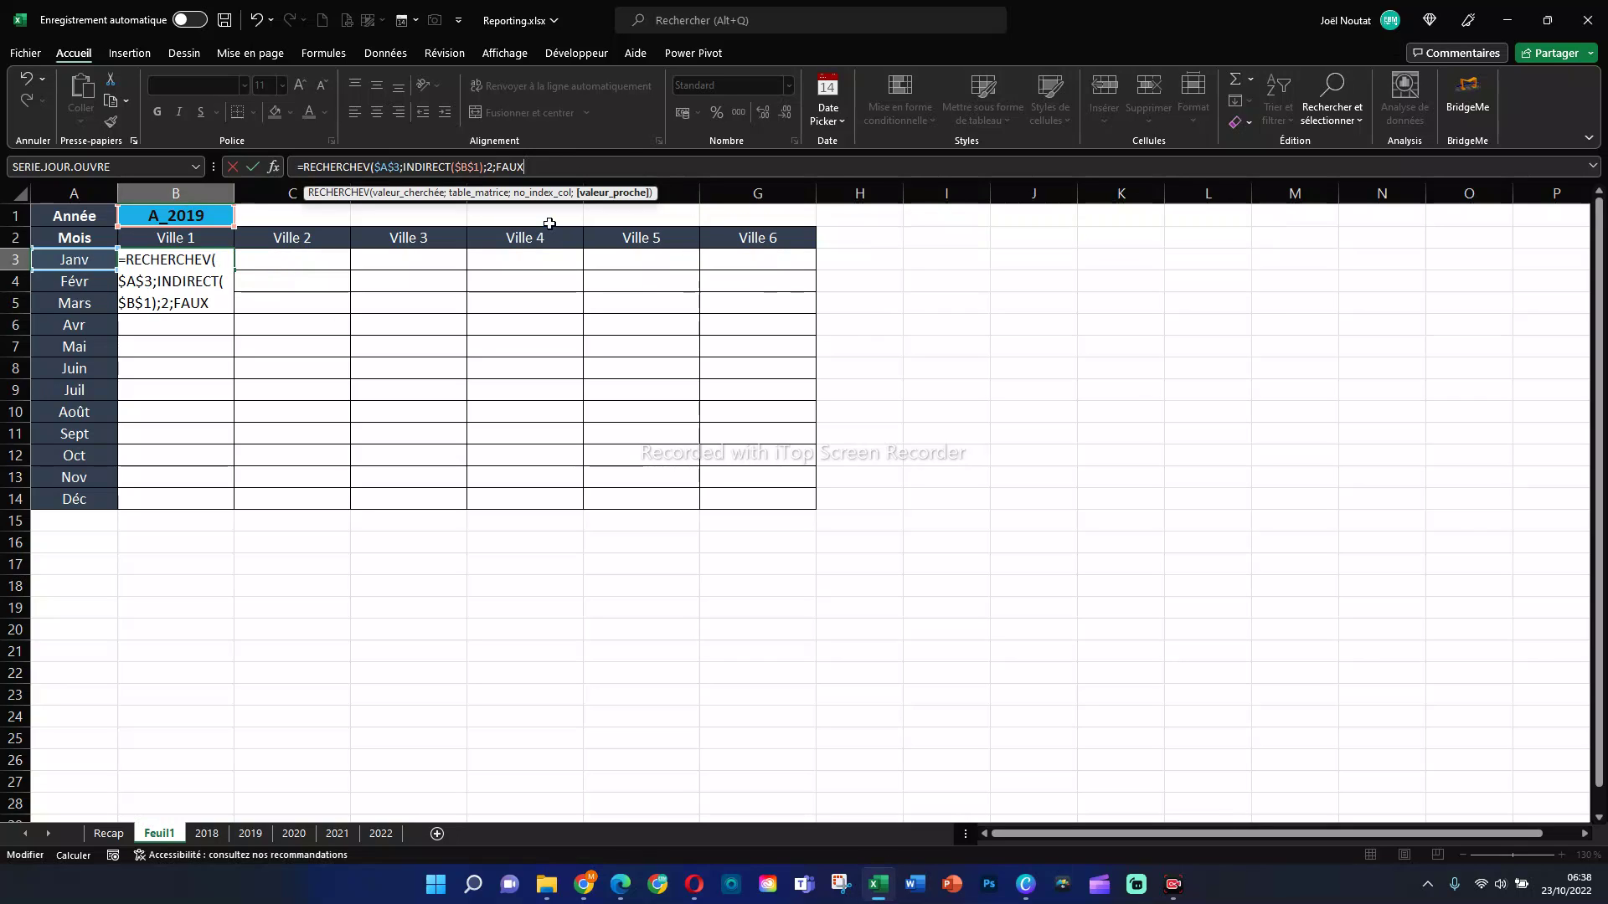
{"action": "type", "text": ")"}
{"action": "key", "text": "Return"}
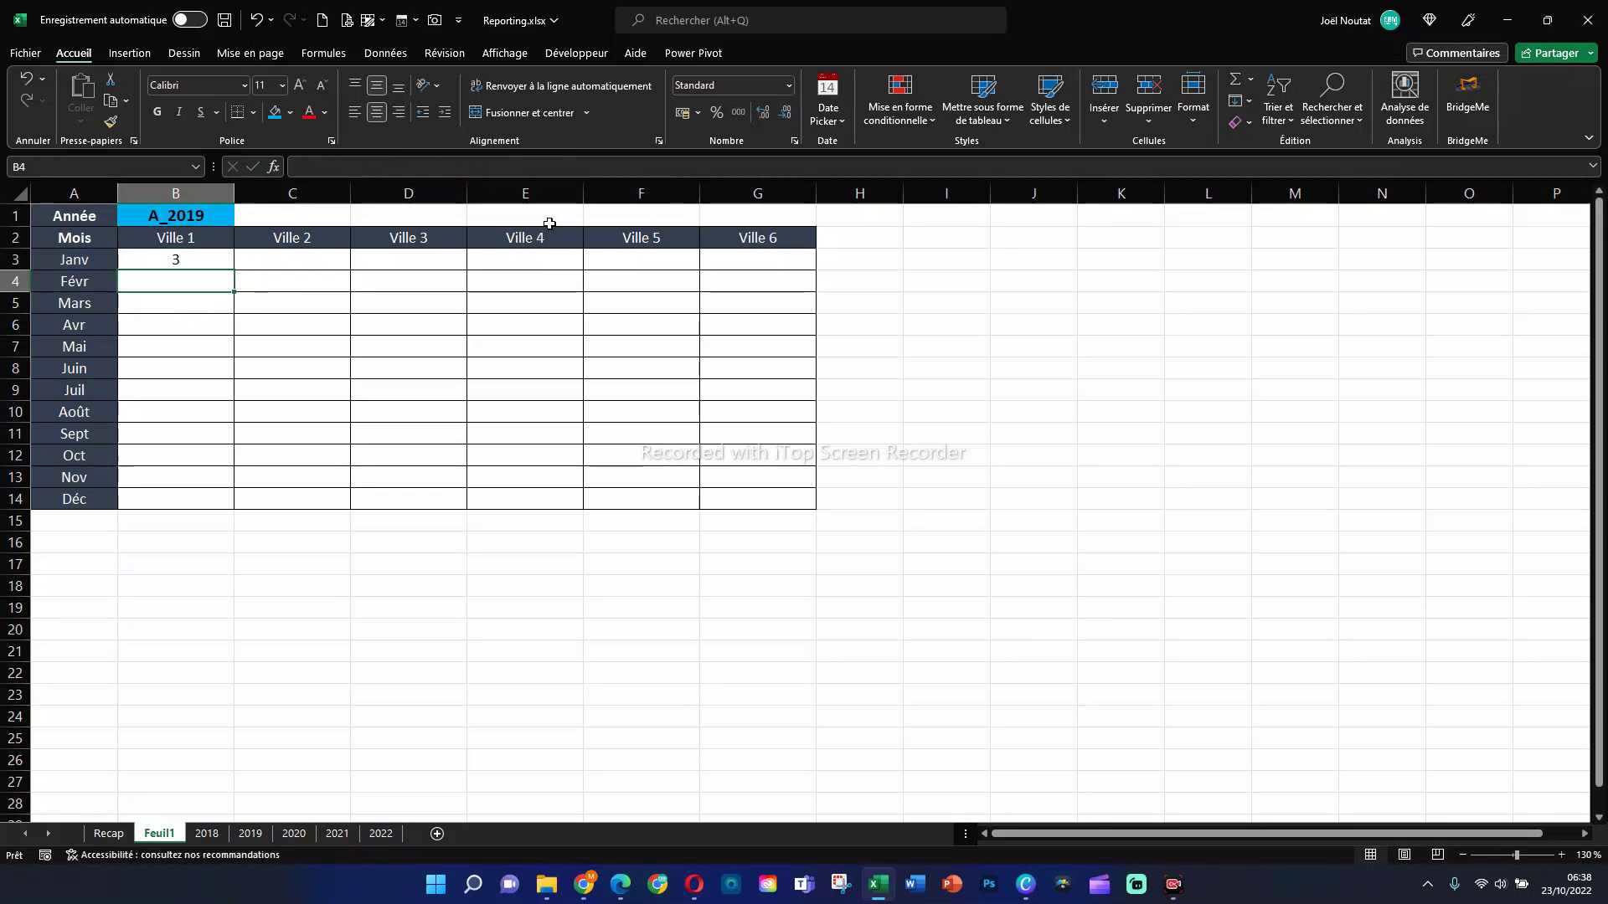
Step: Check the B3 result against Ville 1's January value on the 2019 sheet, and view the same cell on the 2020 sheet
{"action": "left_click", "coordinate": [191, 260]}
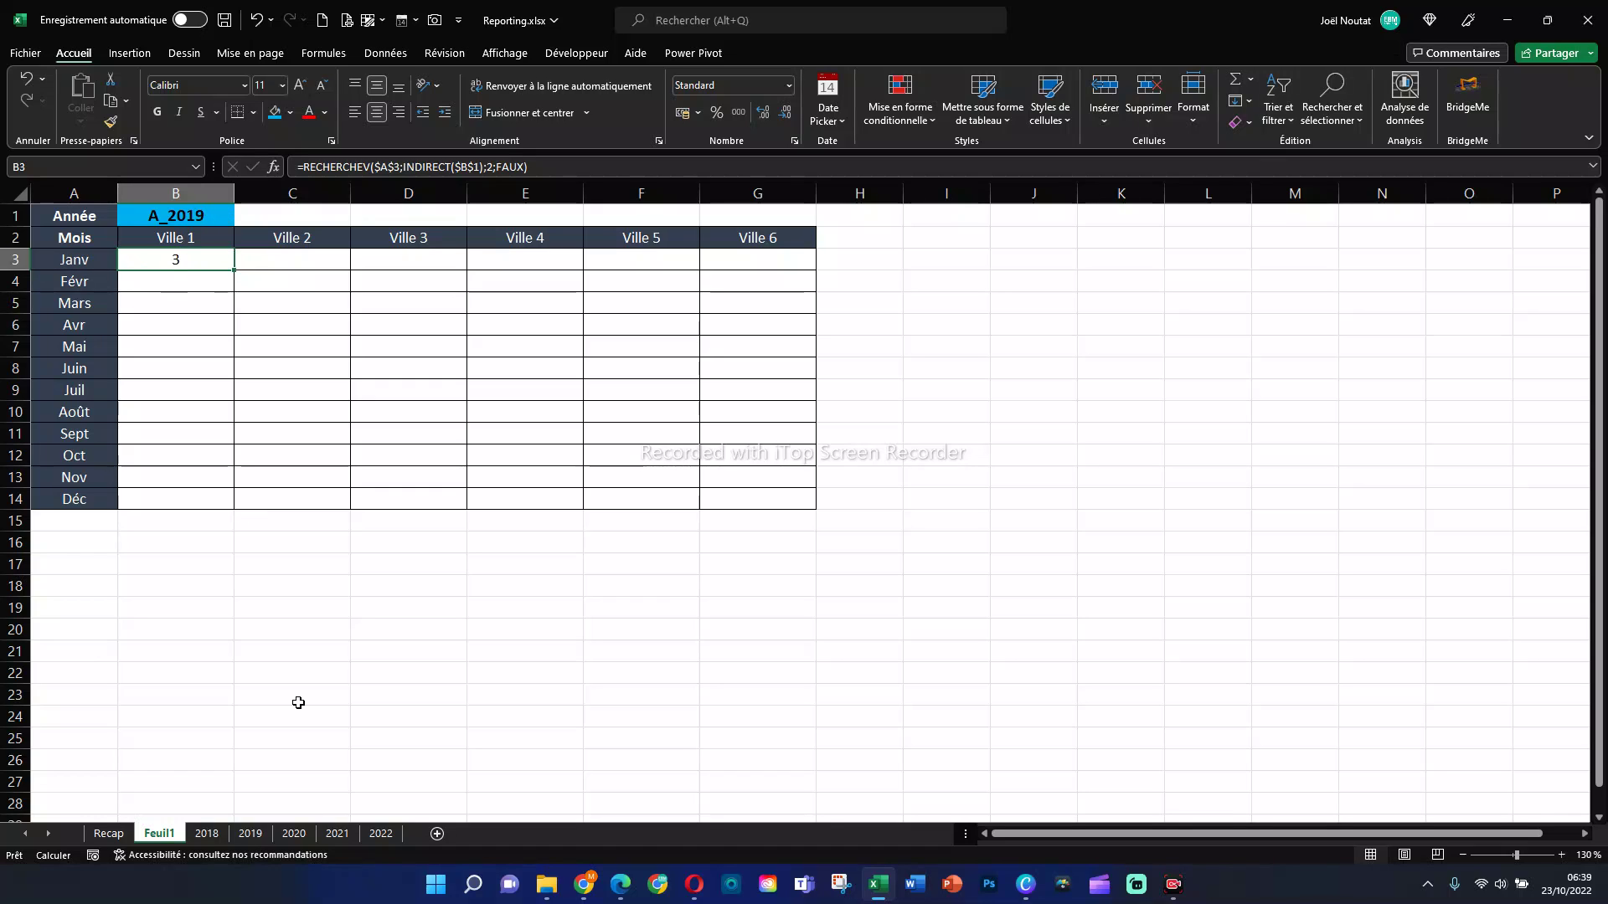
{"action": "left_click", "coordinate": [250, 834]}
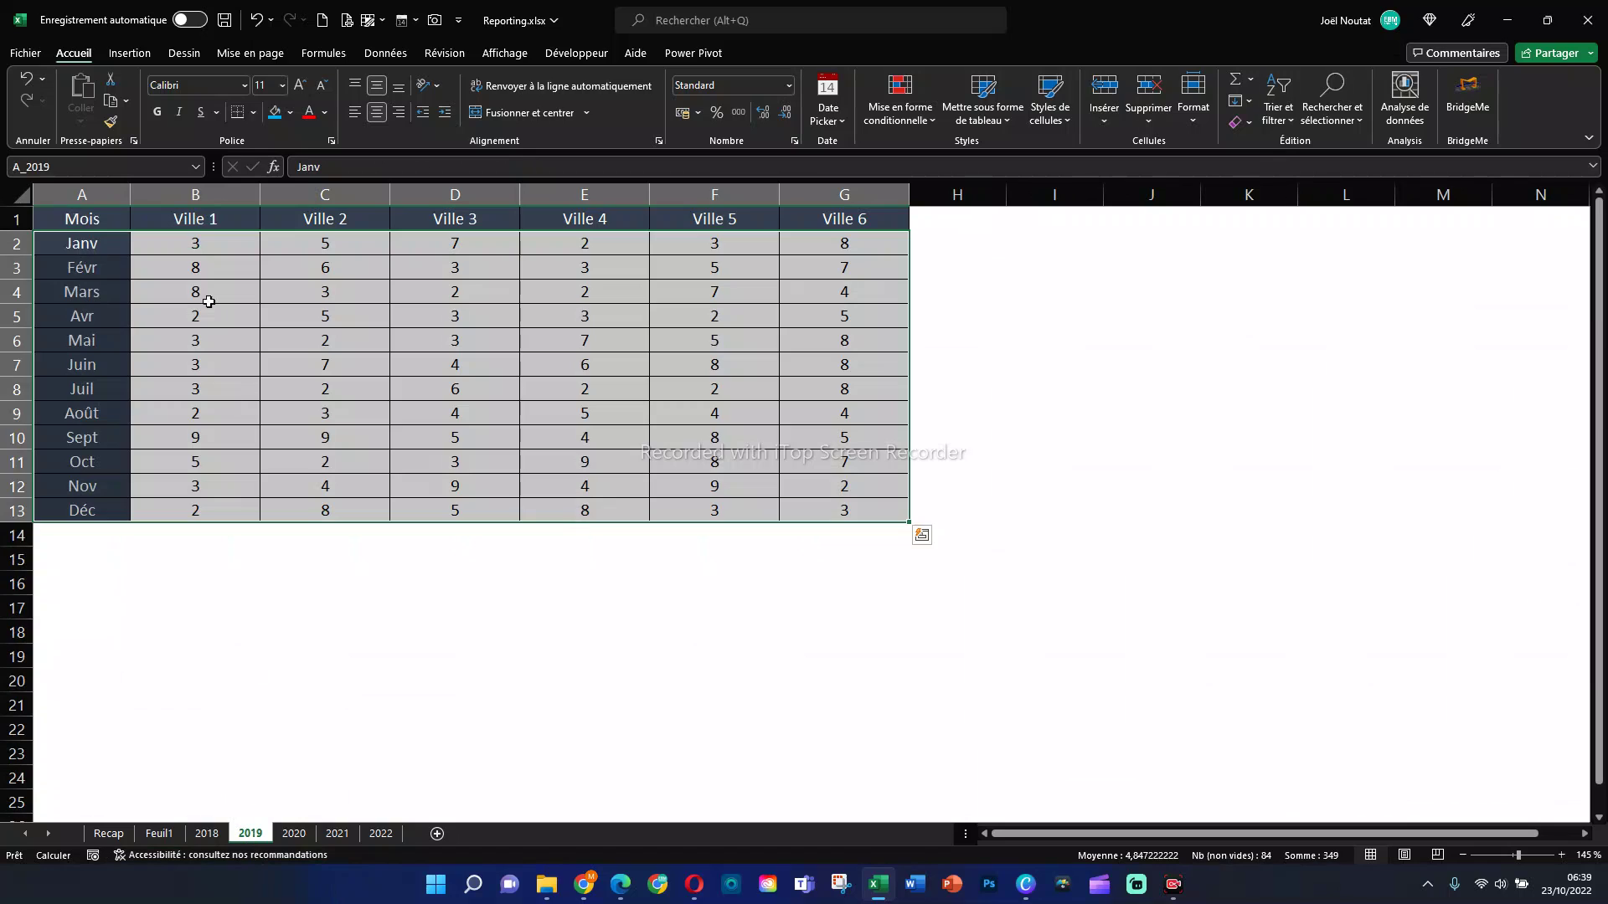
{"action": "left_click", "coordinate": [206, 244]}
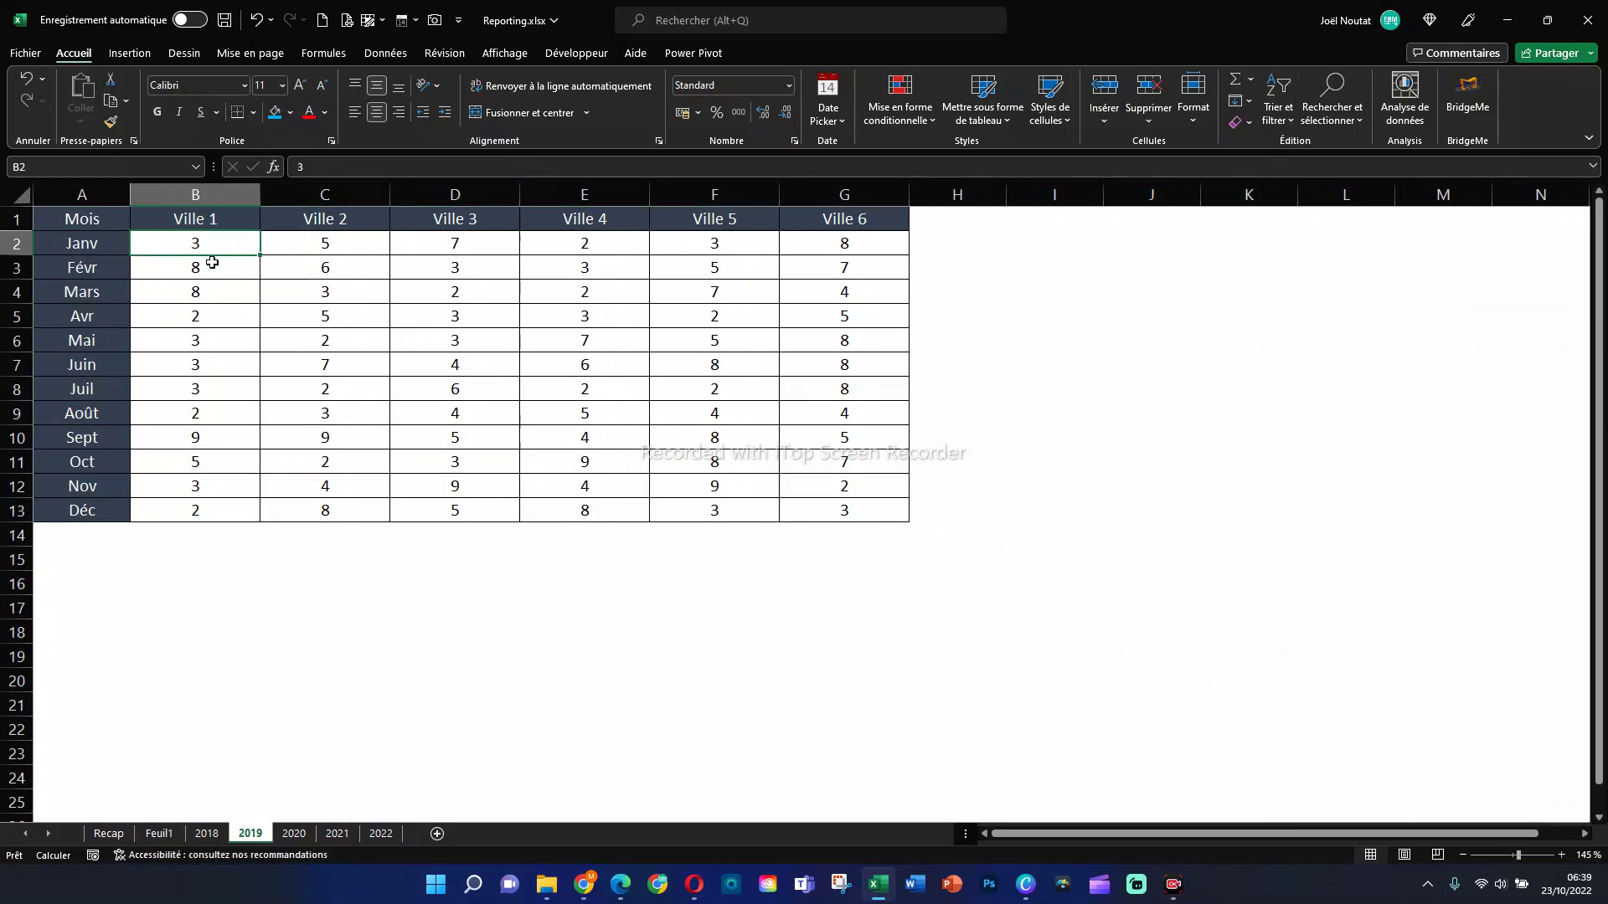
{"action": "left_click", "coordinate": [303, 839]}
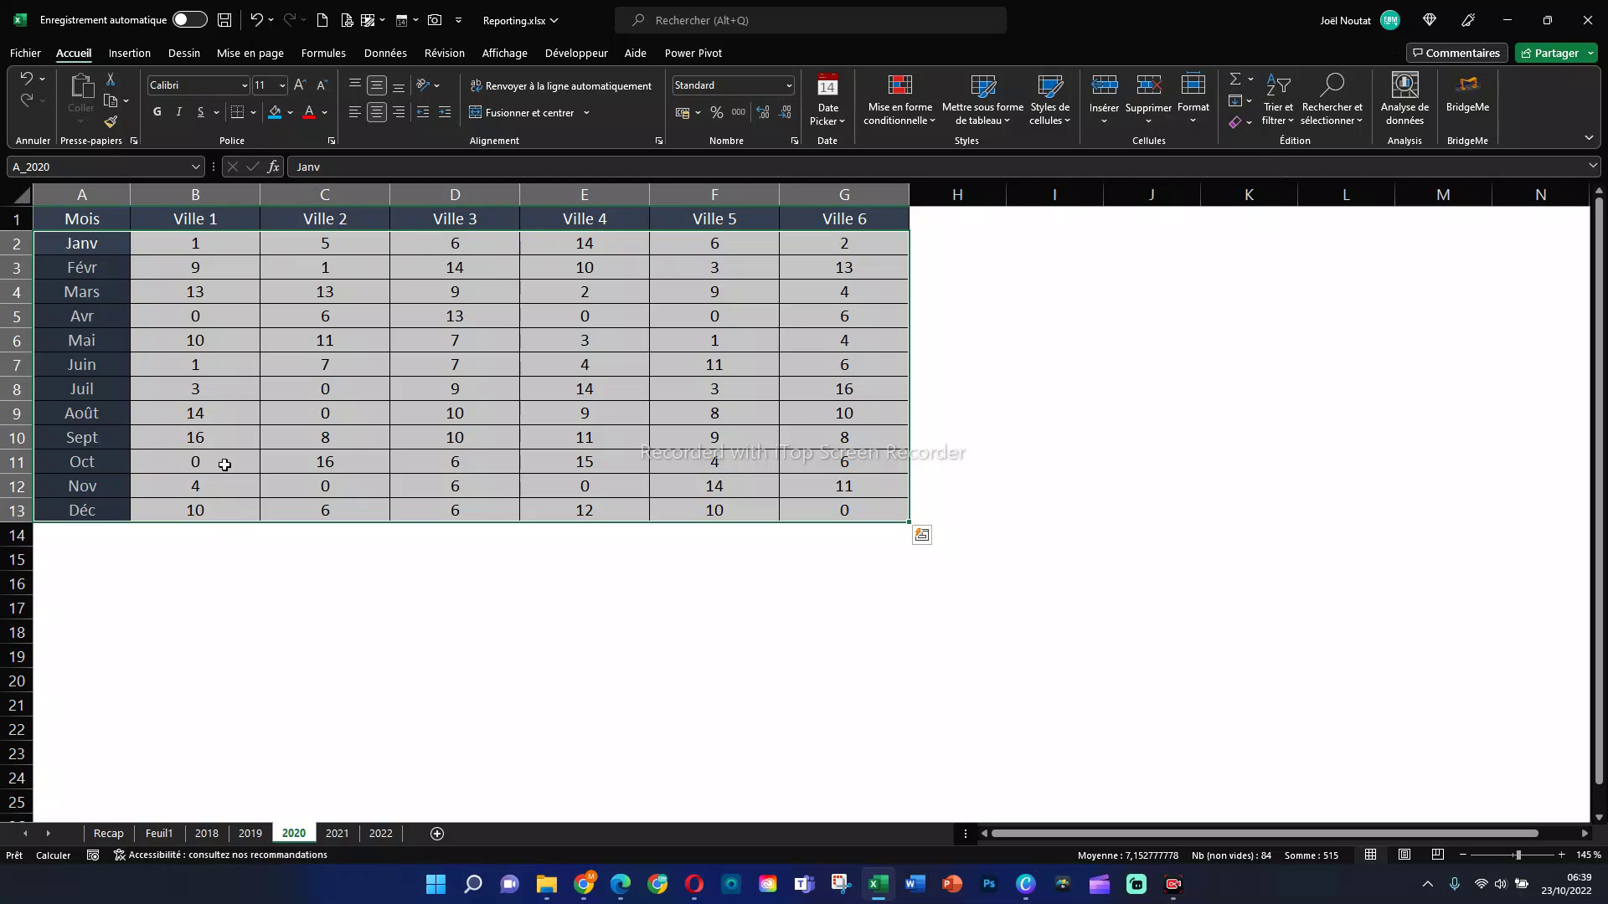
{"action": "left_click", "coordinate": [210, 250]}
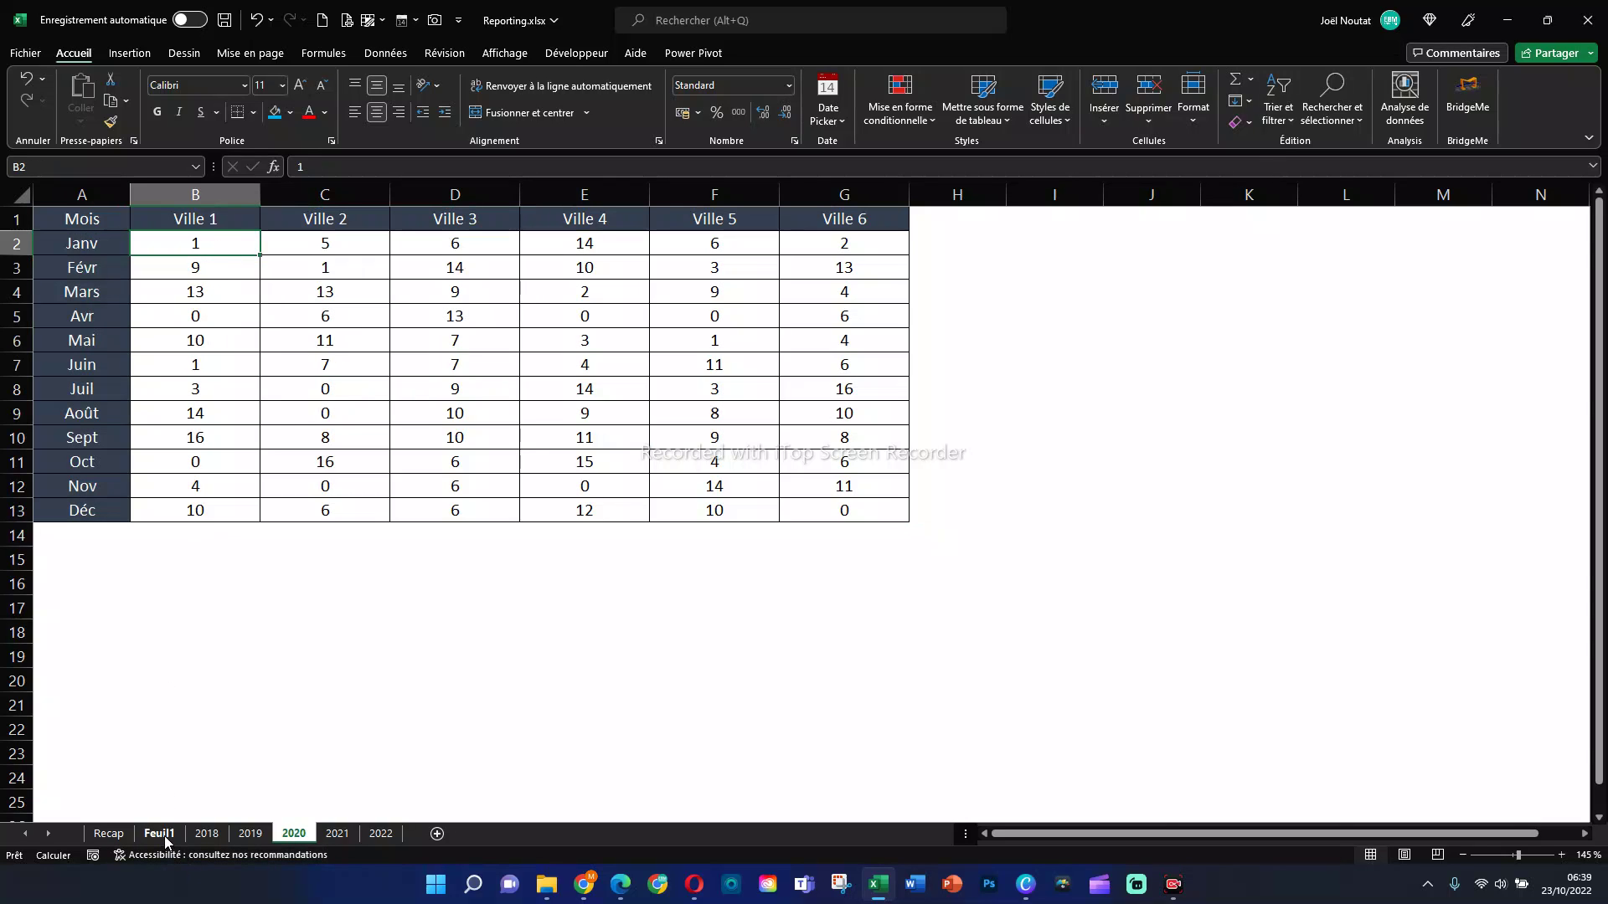
Step: Choose A_2020 as the year in B1 on Feuil1 and check the January result in B3
{"action": "left_click", "coordinate": [161, 834]}
{"action": "left_click", "coordinate": [190, 215]}
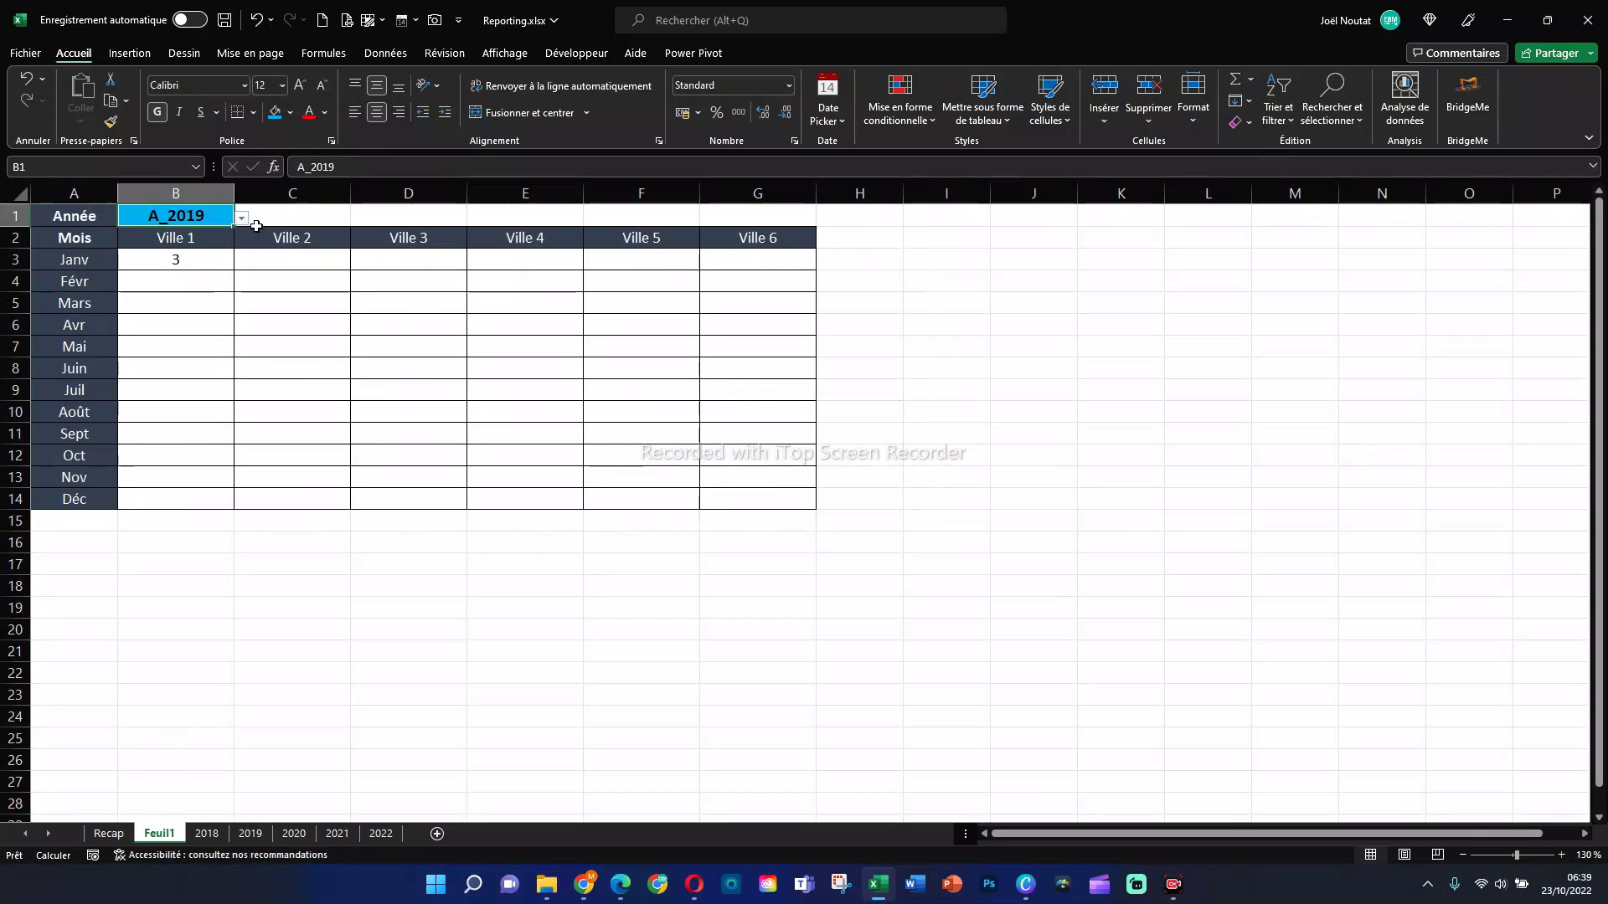
{"action": "left_click", "coordinate": [241, 217]}
{"action": "left_click", "coordinate": [213, 258]}
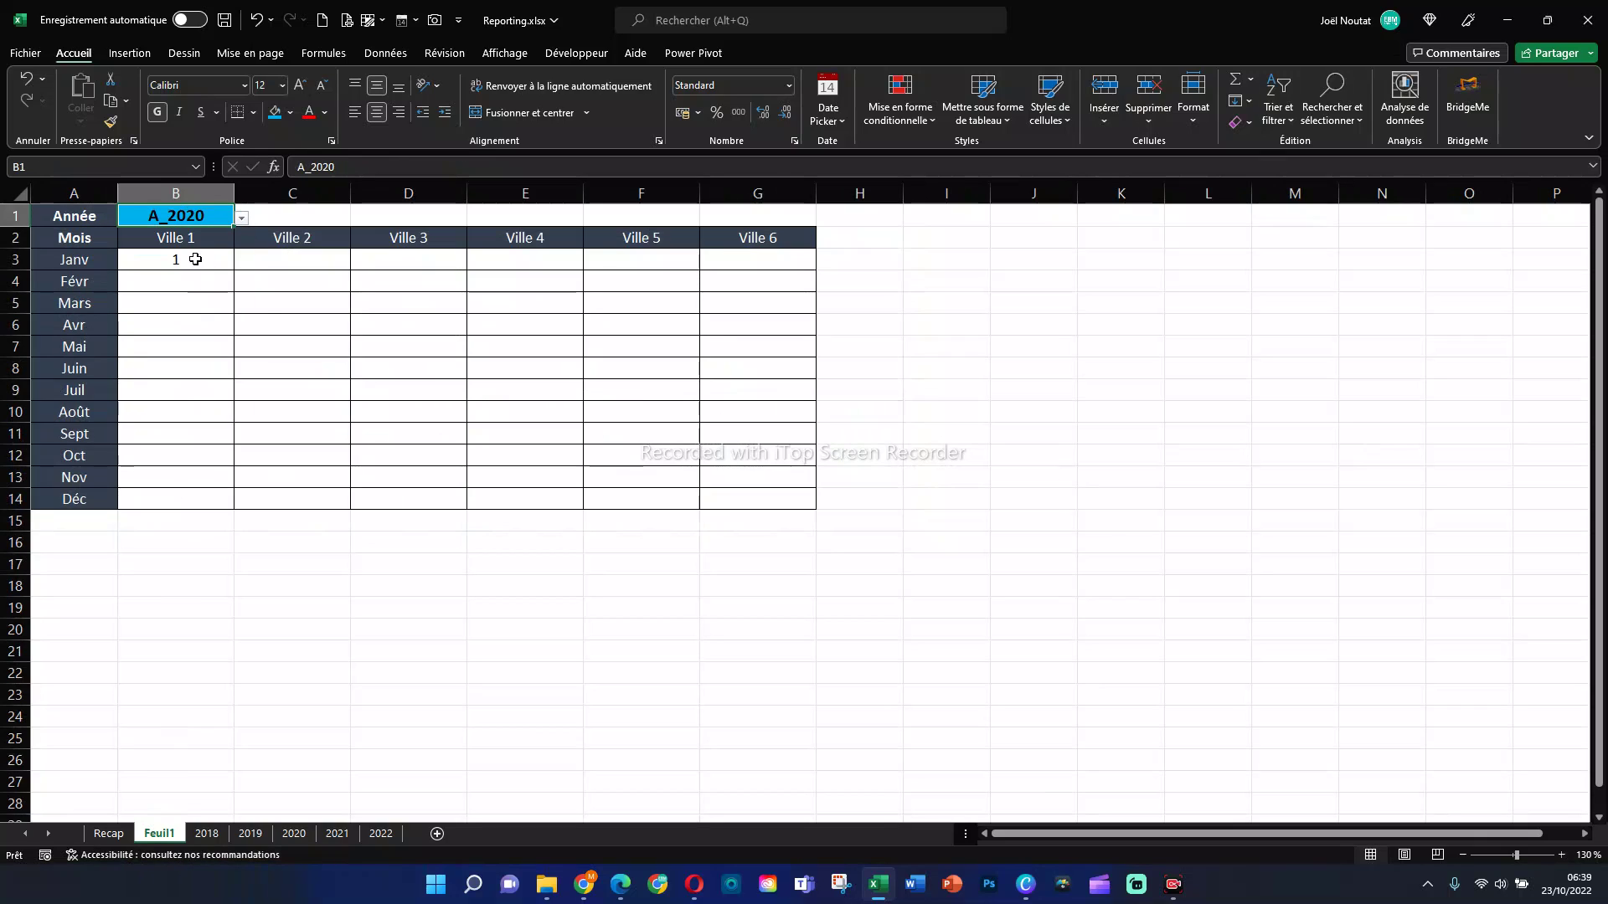
{"action": "left_click", "coordinate": [193, 263]}
{"action": "left_click", "coordinate": [217, 330]}
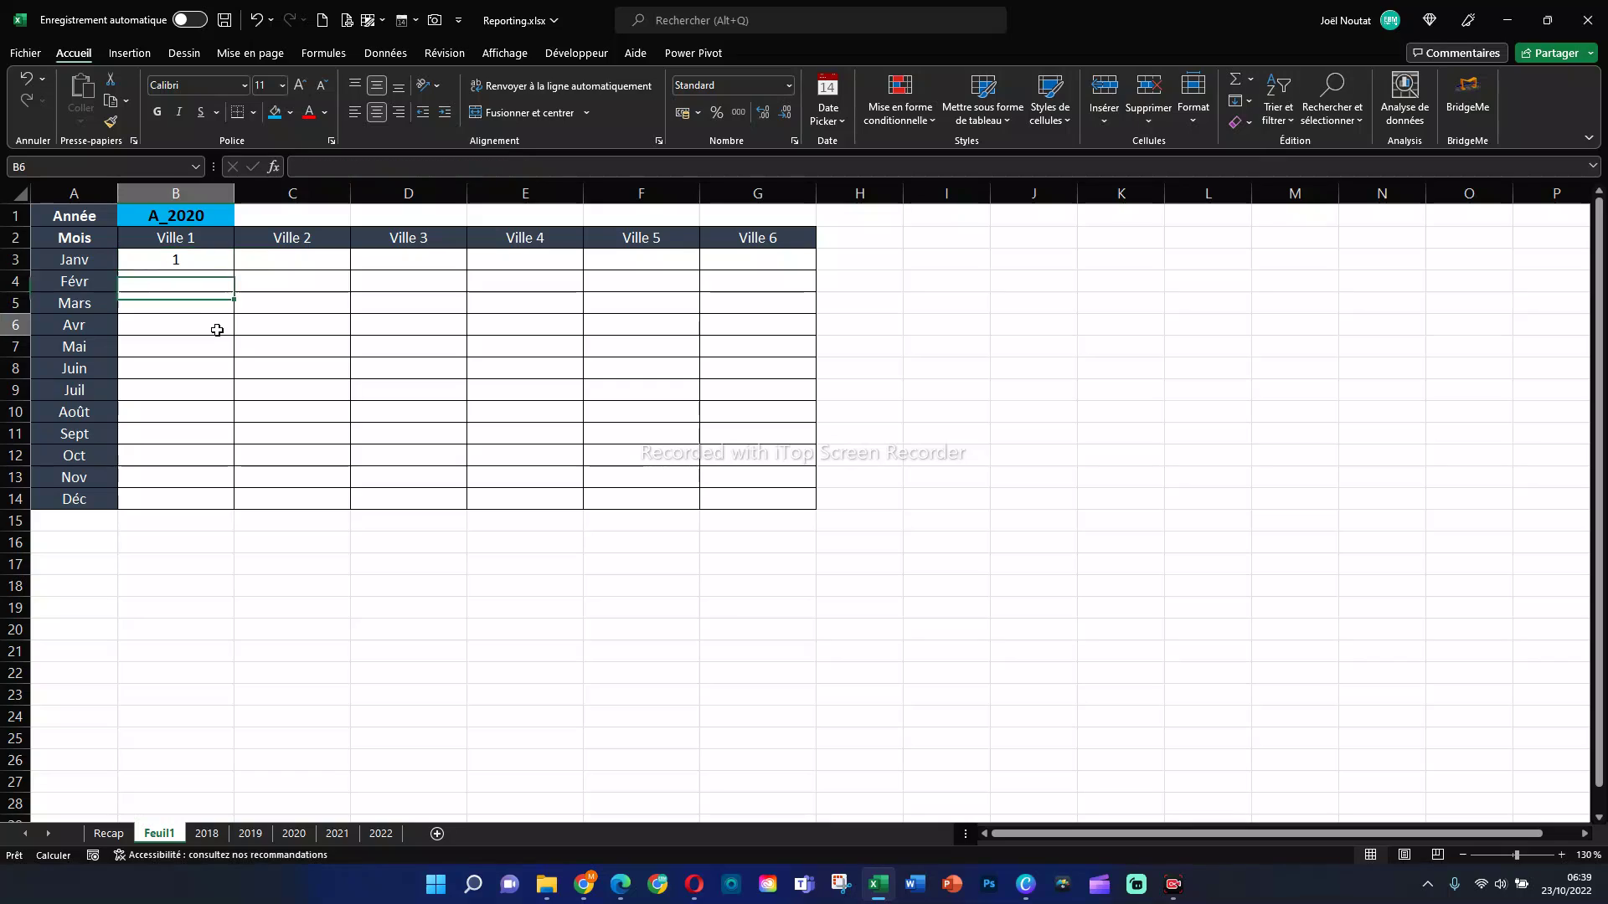
Step: Fill the B3 formula down to B14 and compare the results with the Ville 1 column on the 2020 sheet
{"action": "left_click", "coordinate": [205, 260]}
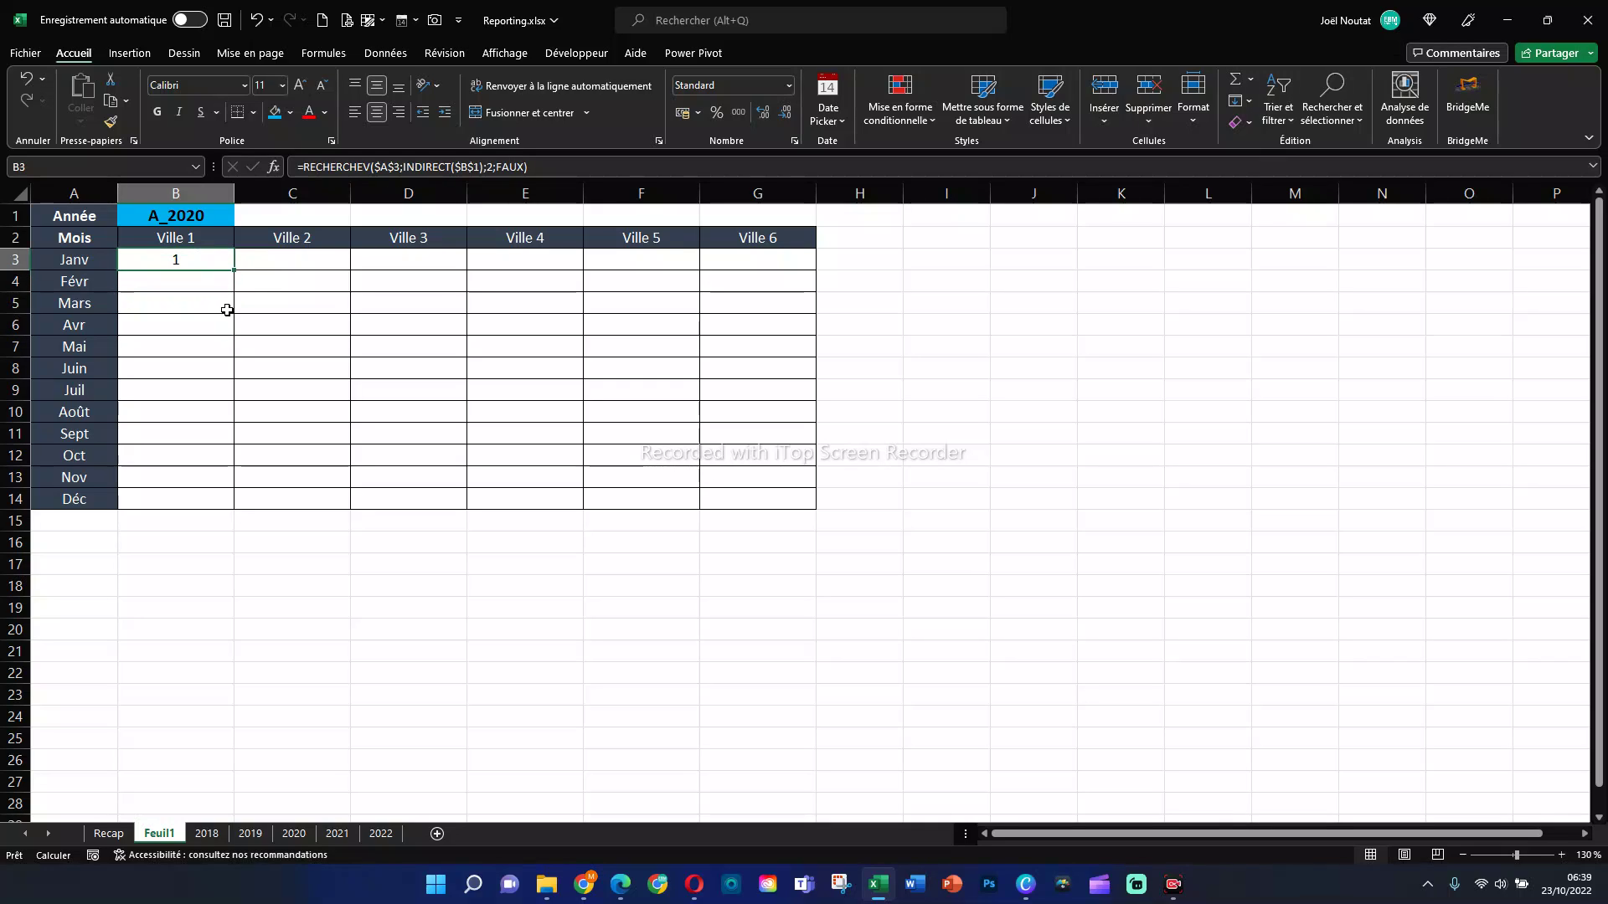
{"action": "left_click_drag", "start_coordinate": [234, 268], "coordinate": [236, 507]}
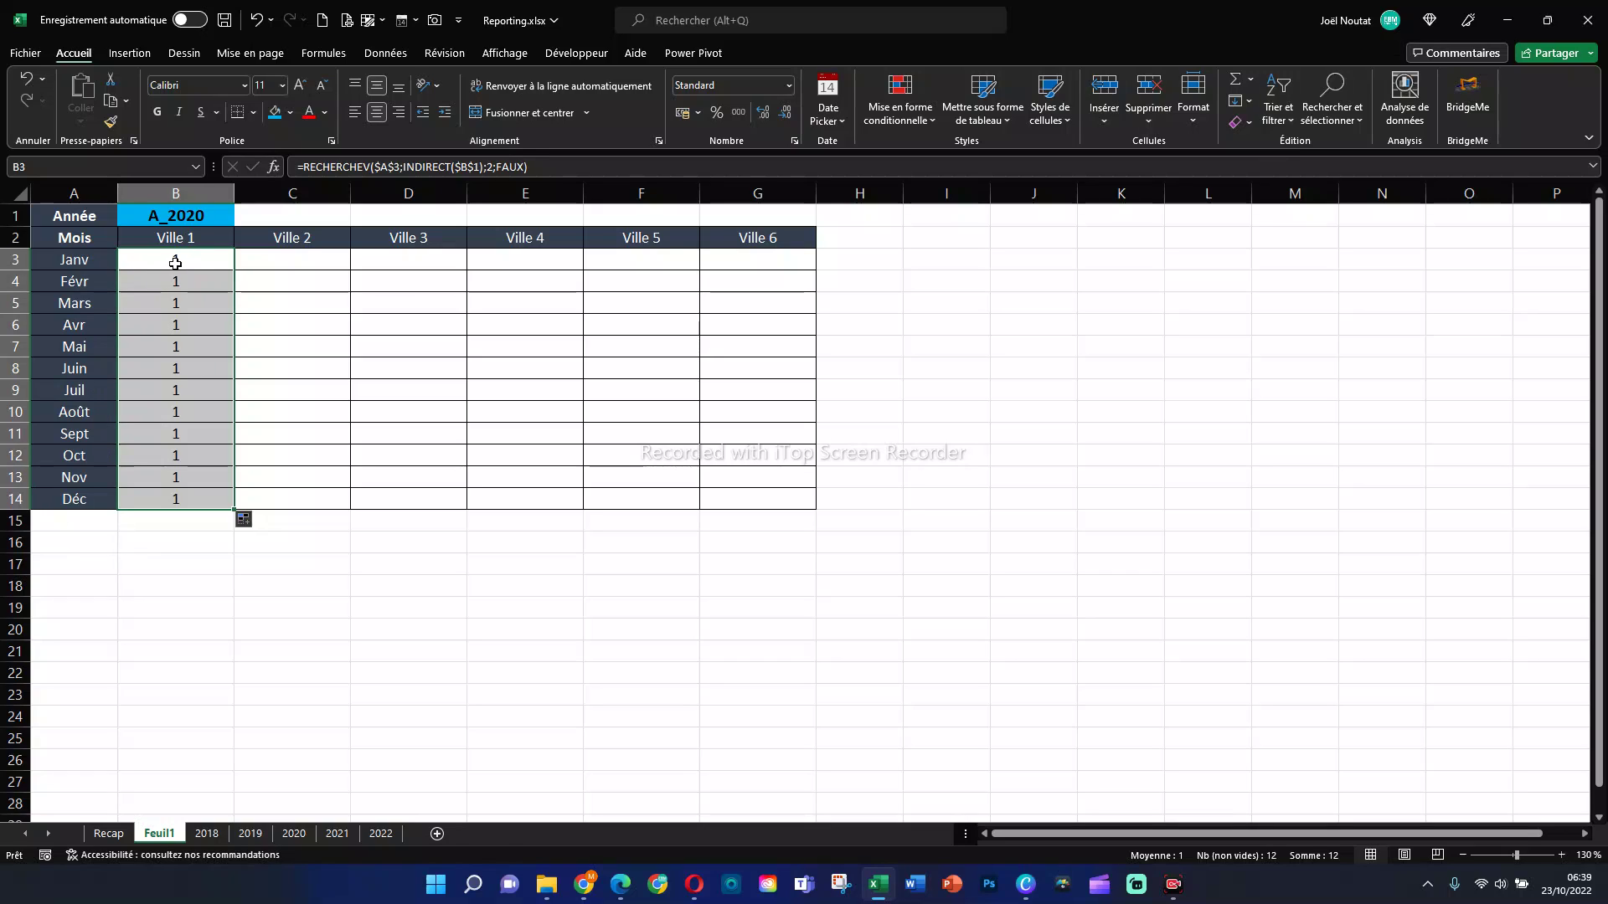
{"action": "left_click", "coordinate": [295, 833]}
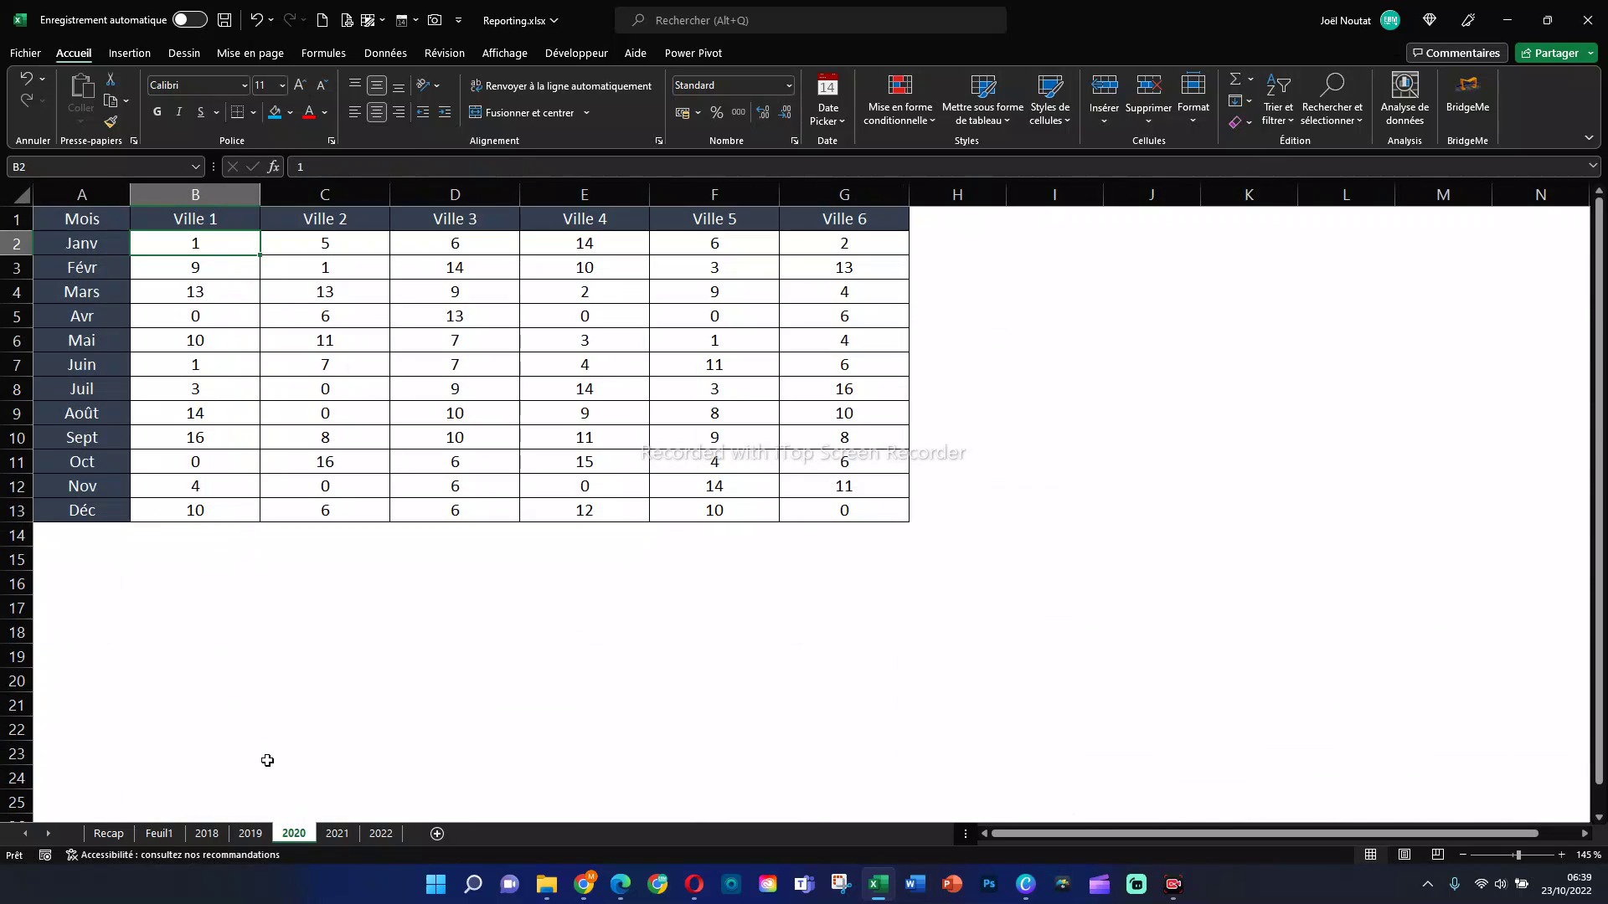
{"action": "left_click", "coordinate": [161, 833]}
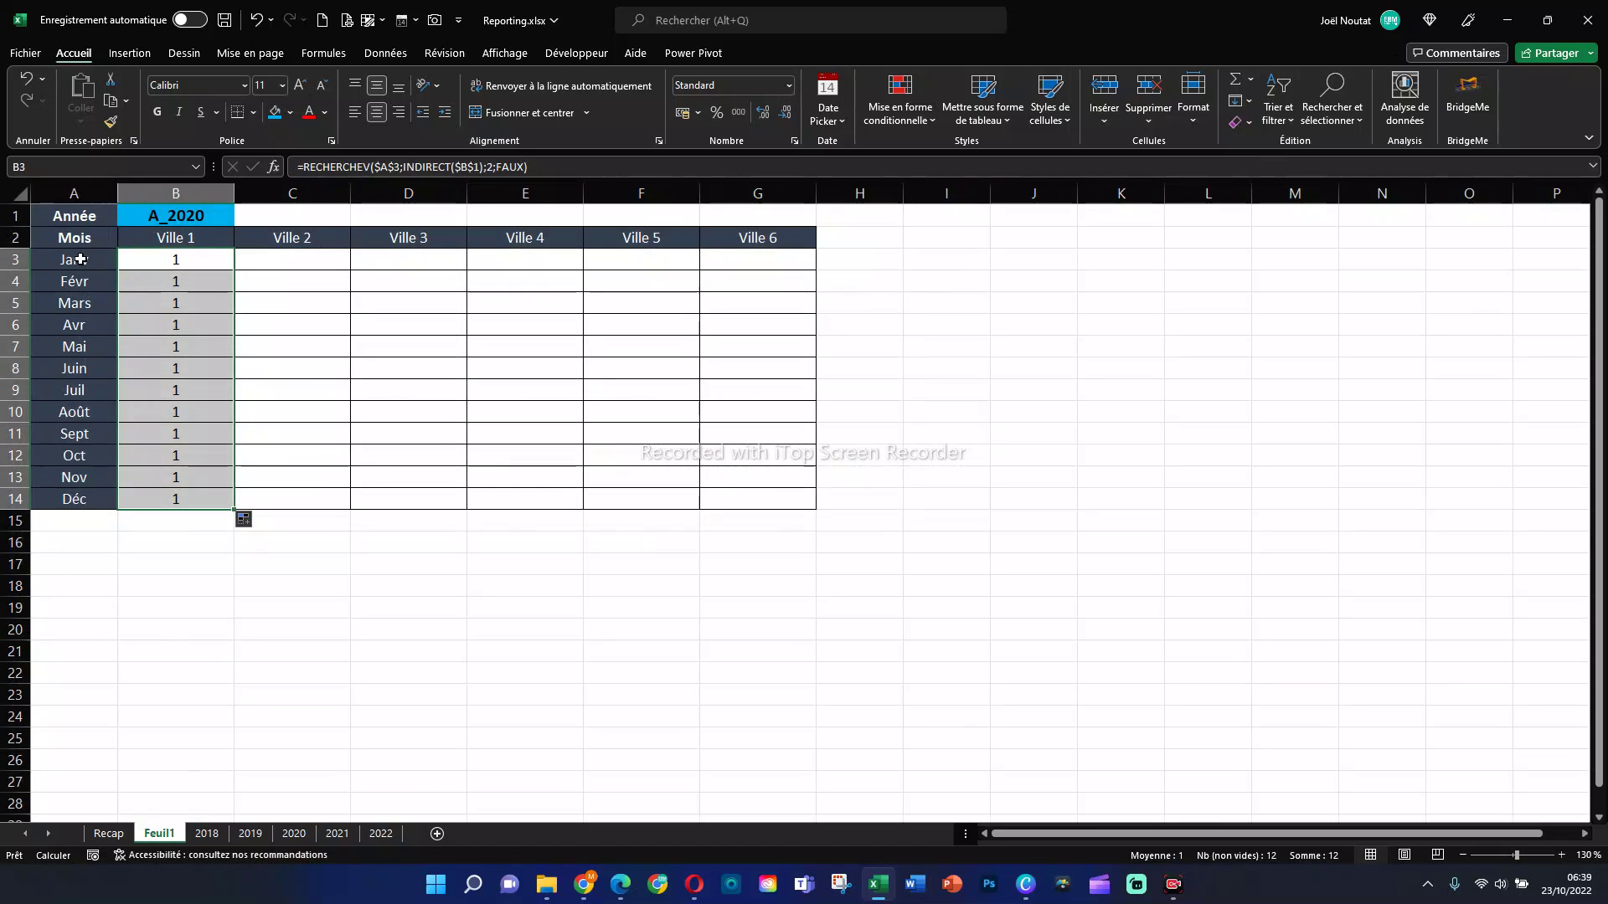
Step: Change the lookup value in the B3 formula to the mixed reference $A3, keeping B3 selected
{"action": "left_click", "coordinate": [164, 261]}
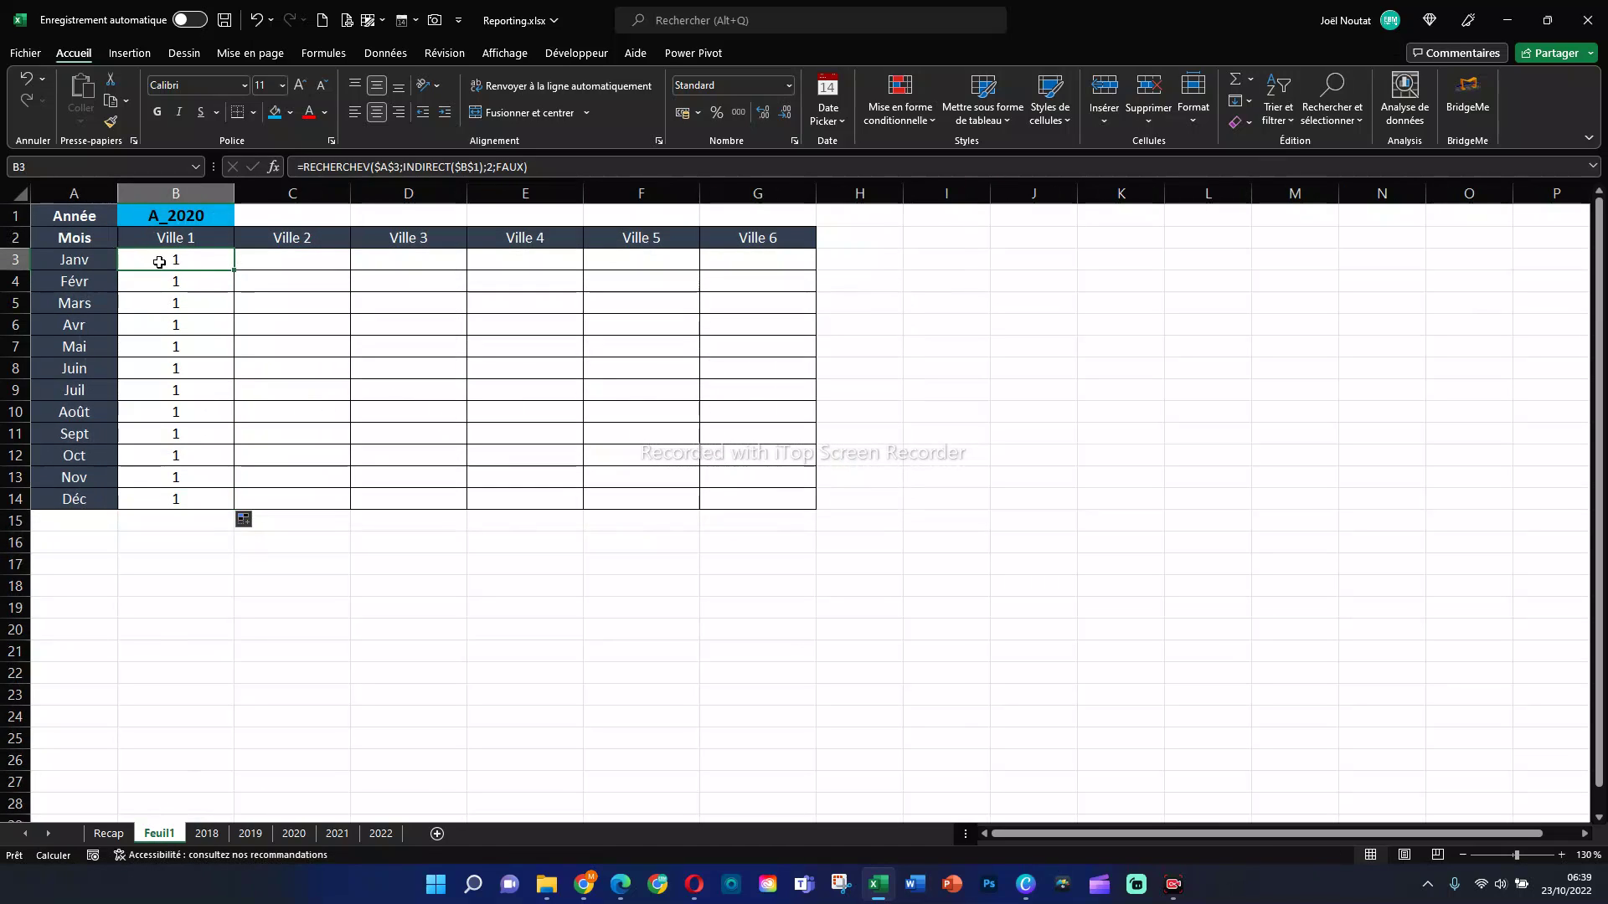
{"action": "left_click", "coordinate": [97, 259]}
{"action": "left_click", "coordinate": [169, 261]}
{"action": "left_click_drag", "start_coordinate": [402, 169], "coordinate": [375, 170]}
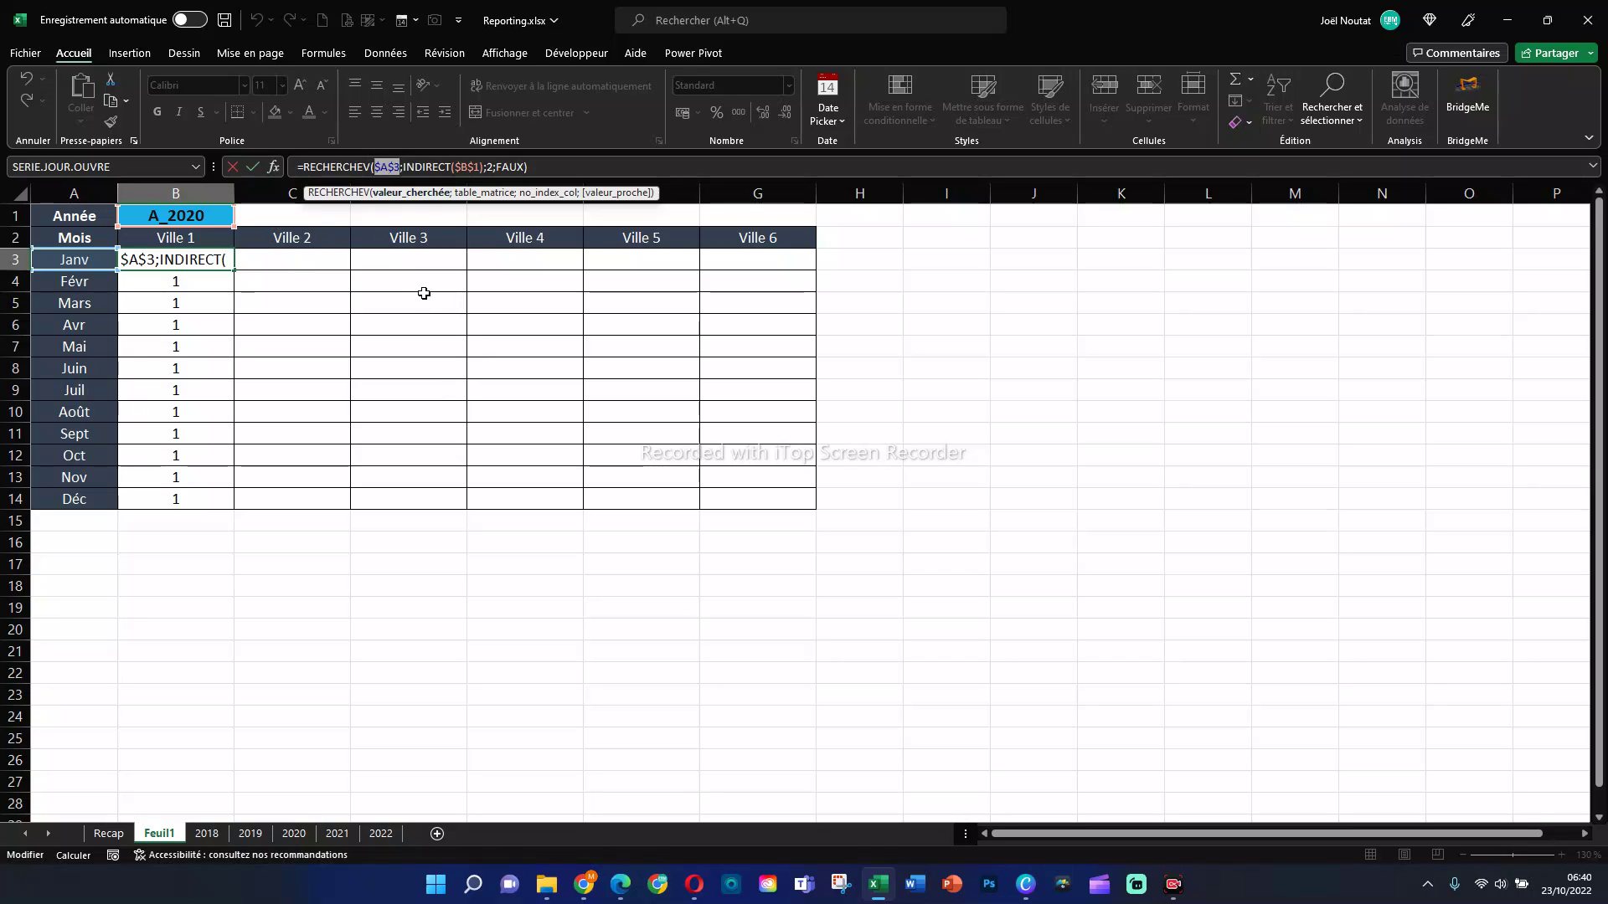
{"action": "key", "text": "F4"}
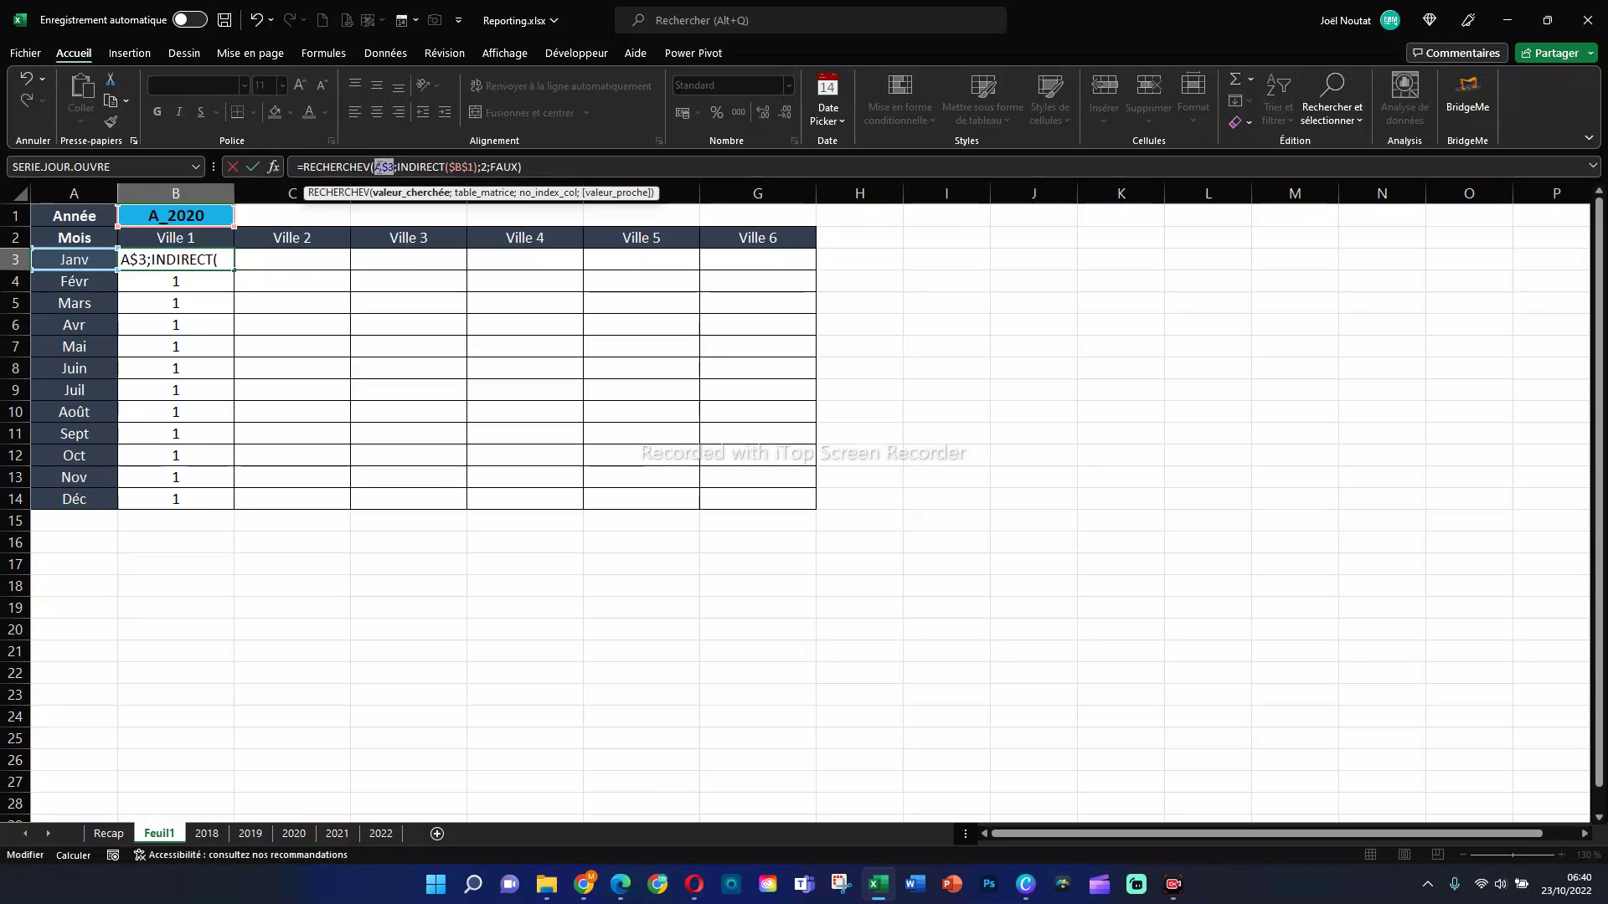
{"action": "key", "text": "F4"}
{"action": "left_click", "coordinate": [394, 166]}
{"action": "key", "text": "ctrl+Return"}
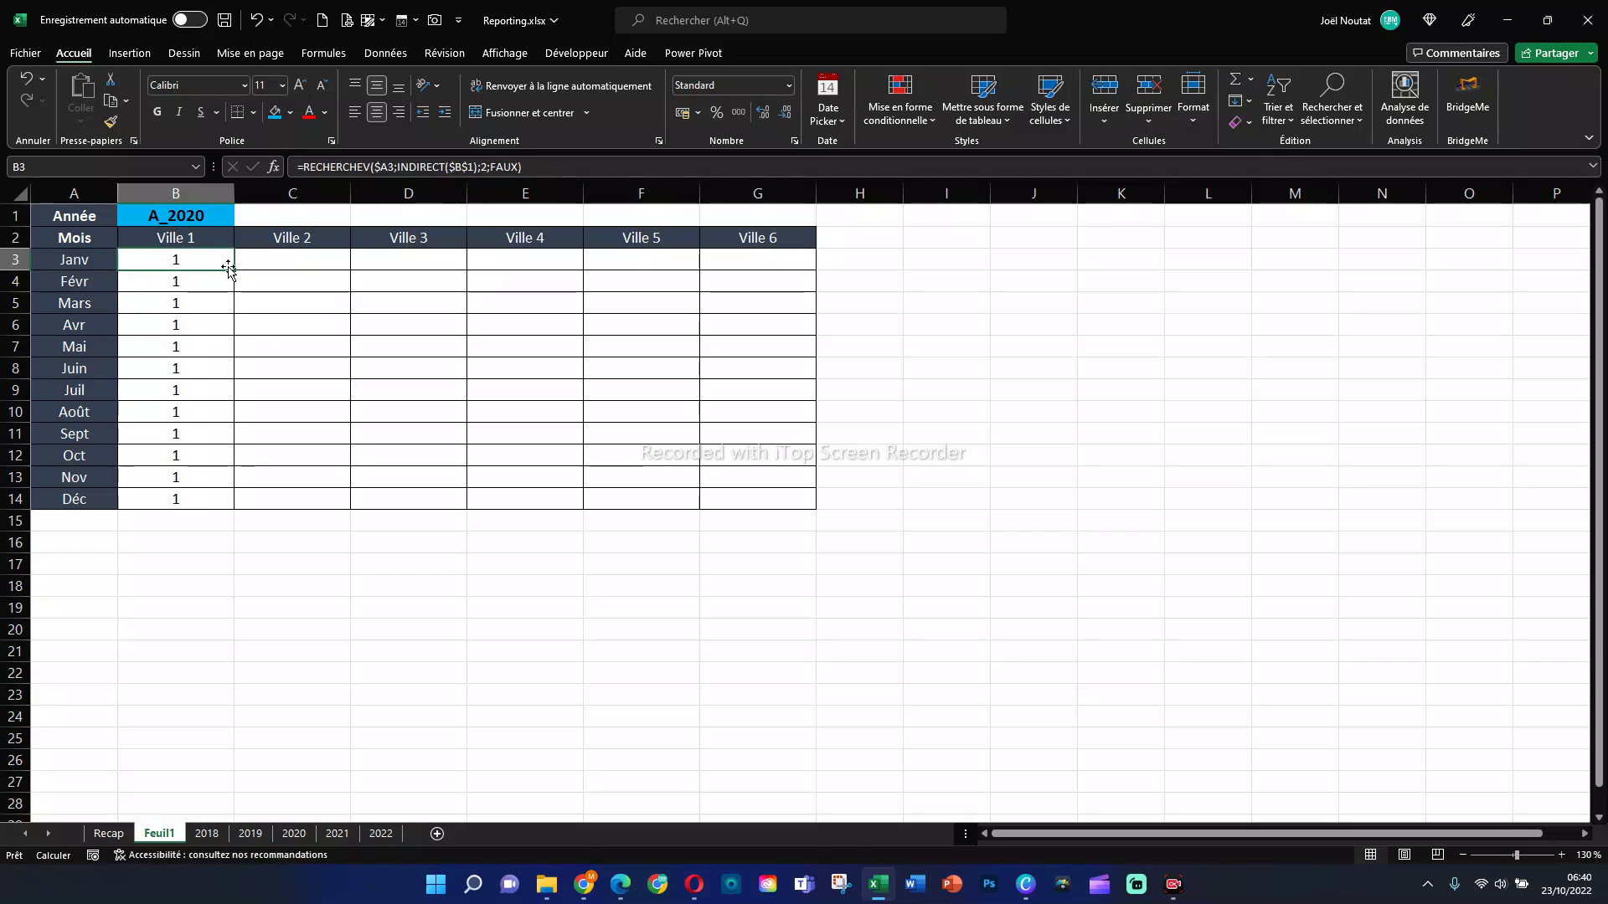
Step: Fill the B3 formula down to B14 and compare the monthly values with the Ville 1 column on the 2020 sheet
{"action": "left_click_drag", "start_coordinate": [232, 269], "coordinate": [236, 505]}
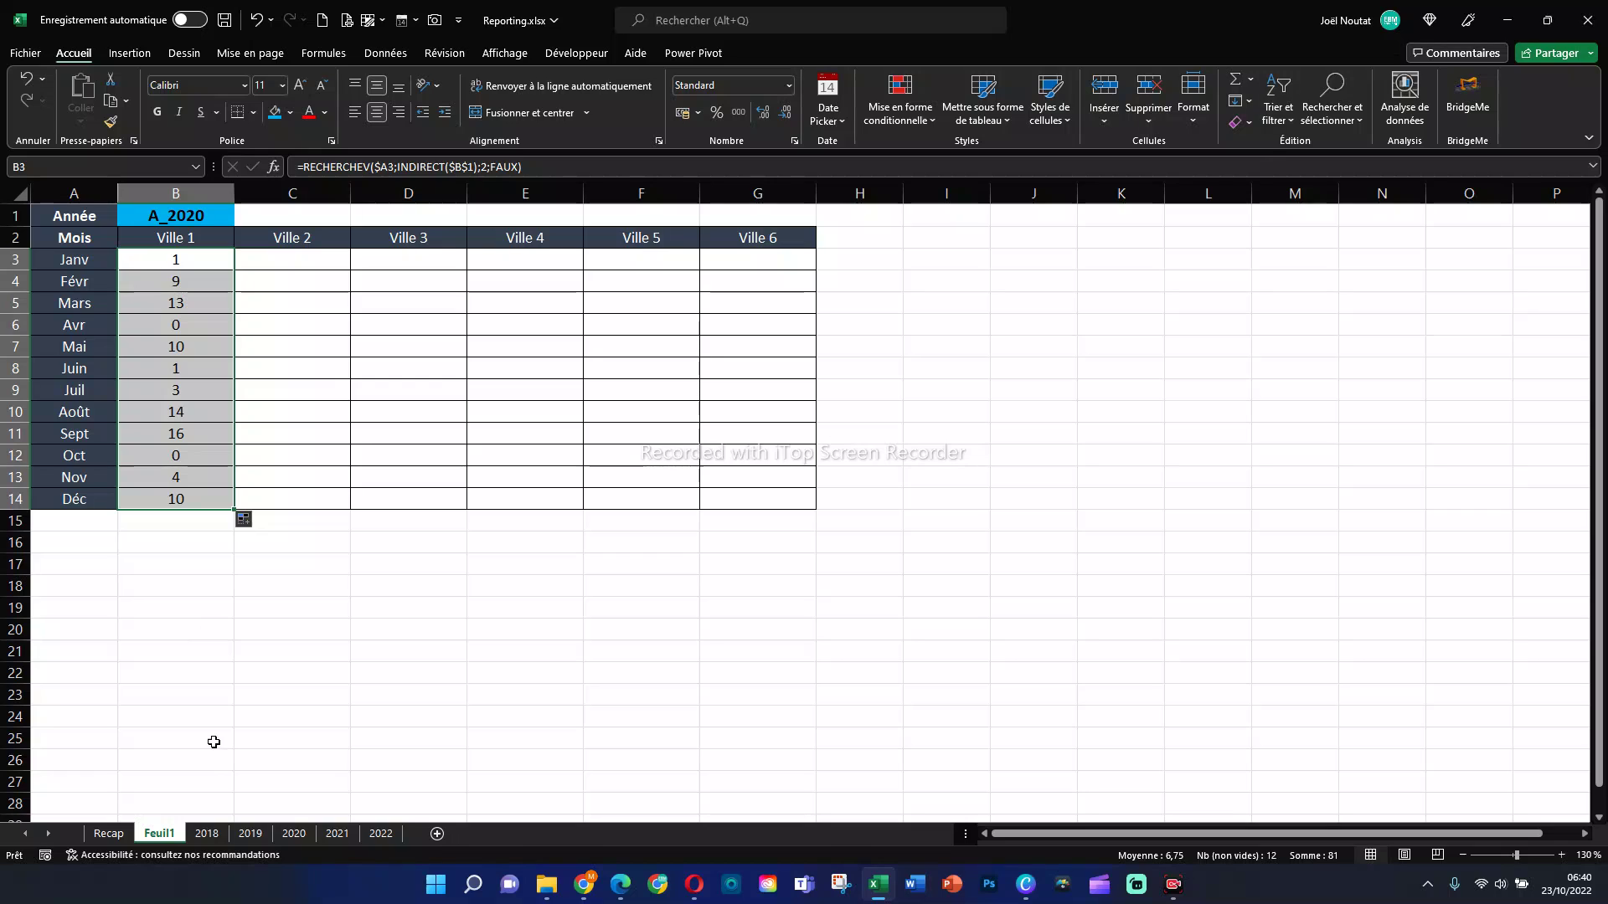
{"action": "left_click", "coordinate": [294, 833]}
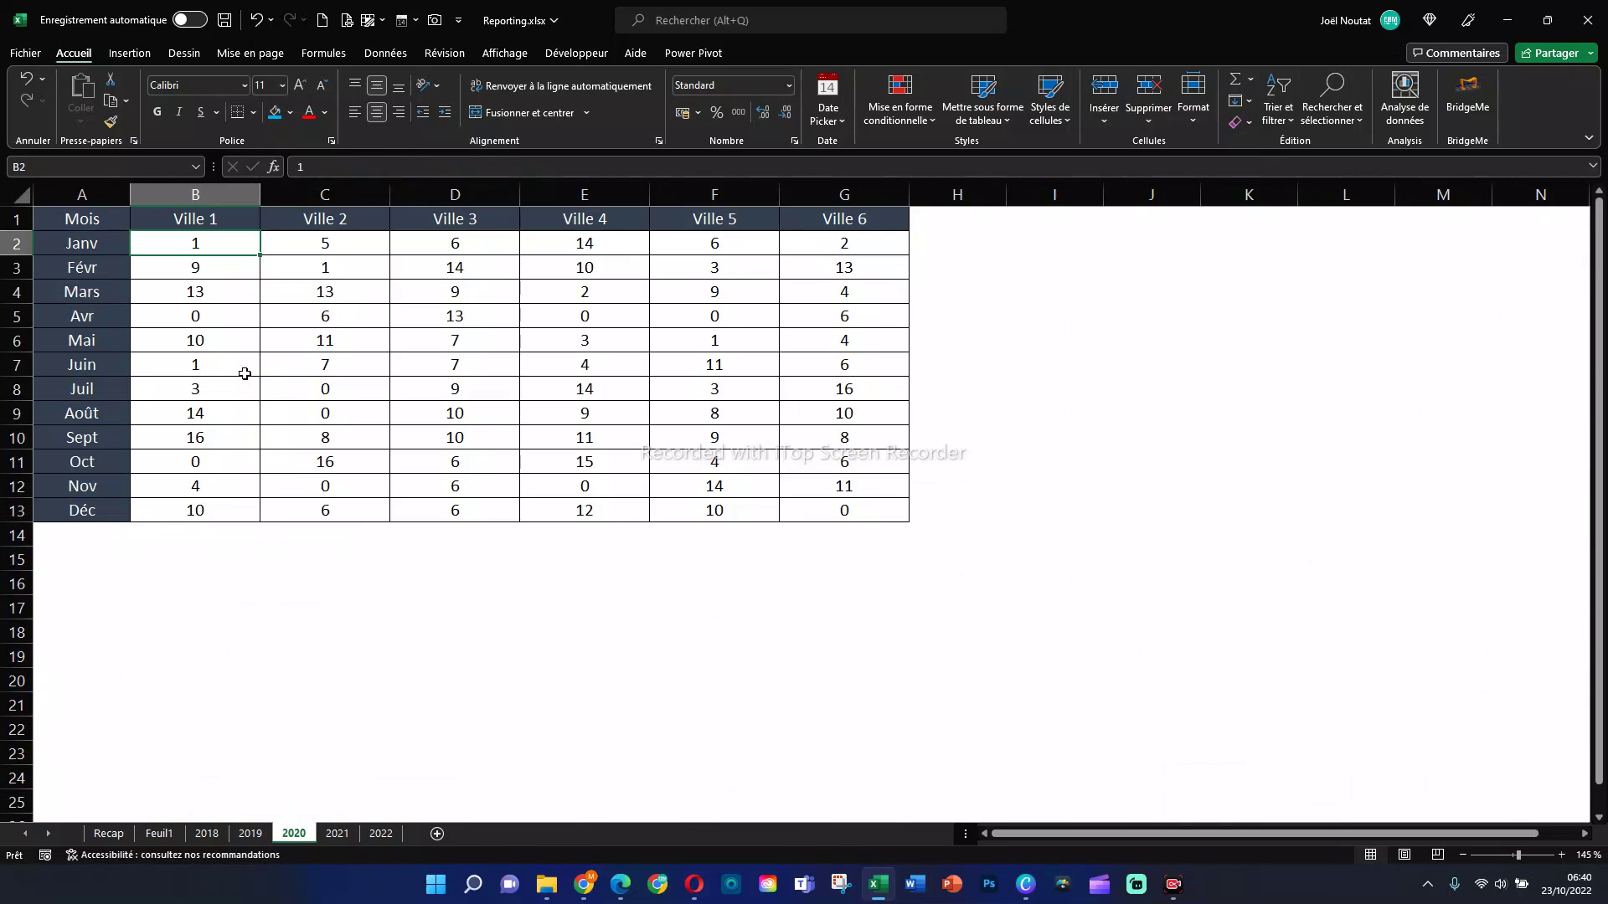
{"action": "left_click_drag", "start_coordinate": [218, 247], "coordinate": [201, 440]}
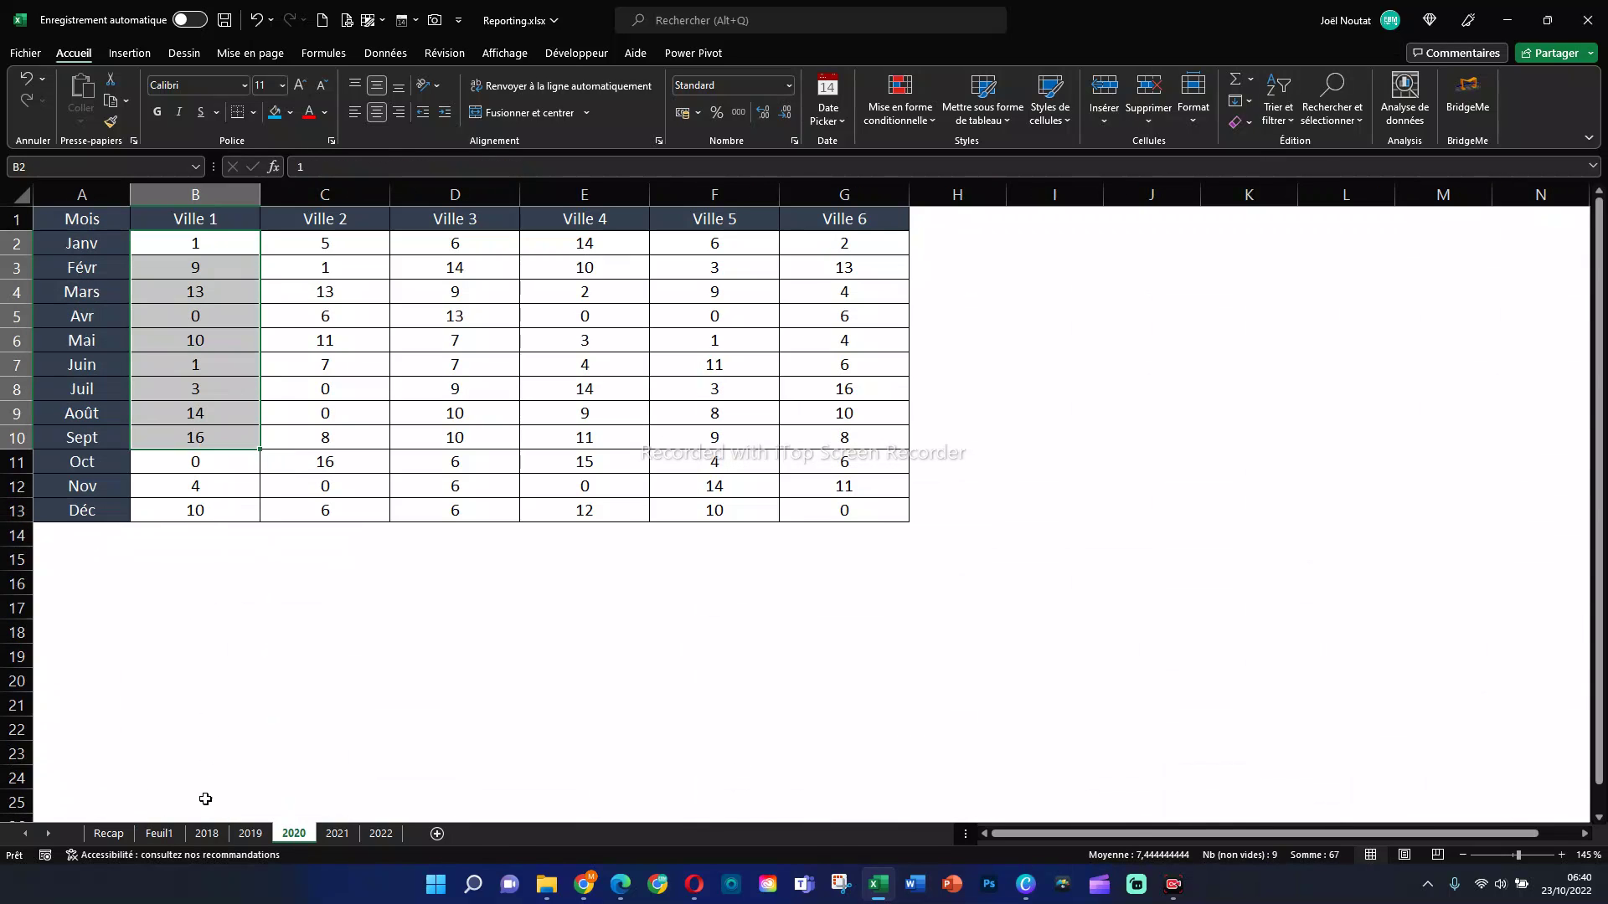
Step: Choose A_2022 as the year in B1 on Feuil1 and compare the results with the Ville 1 column on the 2022 sheet
{"action": "left_click", "coordinate": [160, 833]}
{"action": "left_click", "coordinate": [209, 216]}
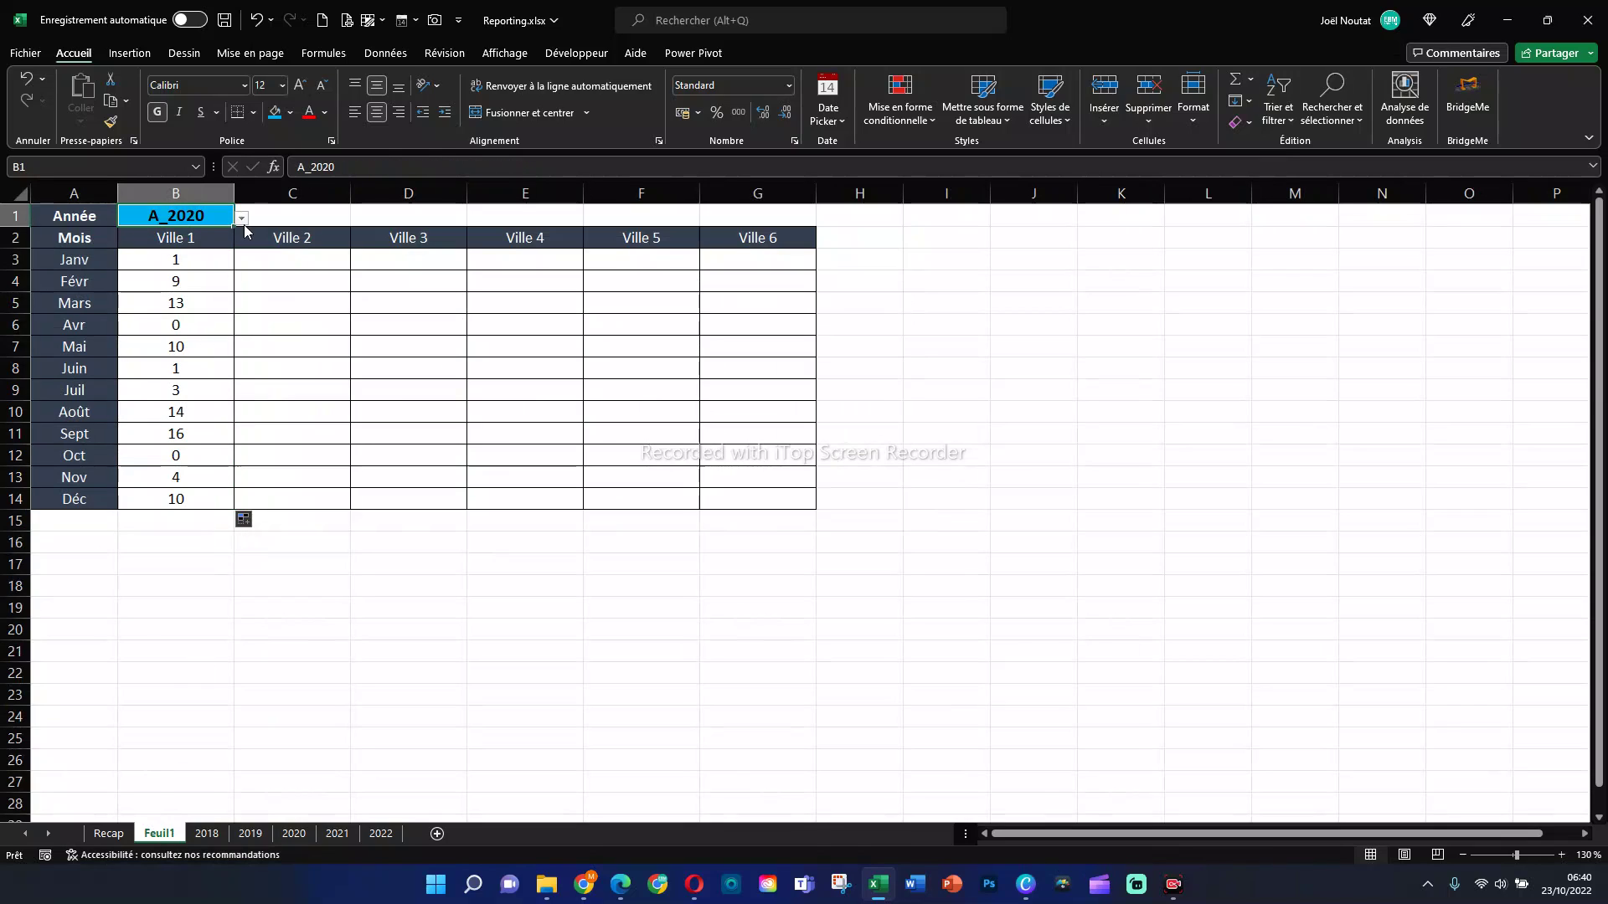
{"action": "left_click", "coordinate": [242, 219]}
{"action": "left_click", "coordinate": [208, 292]}
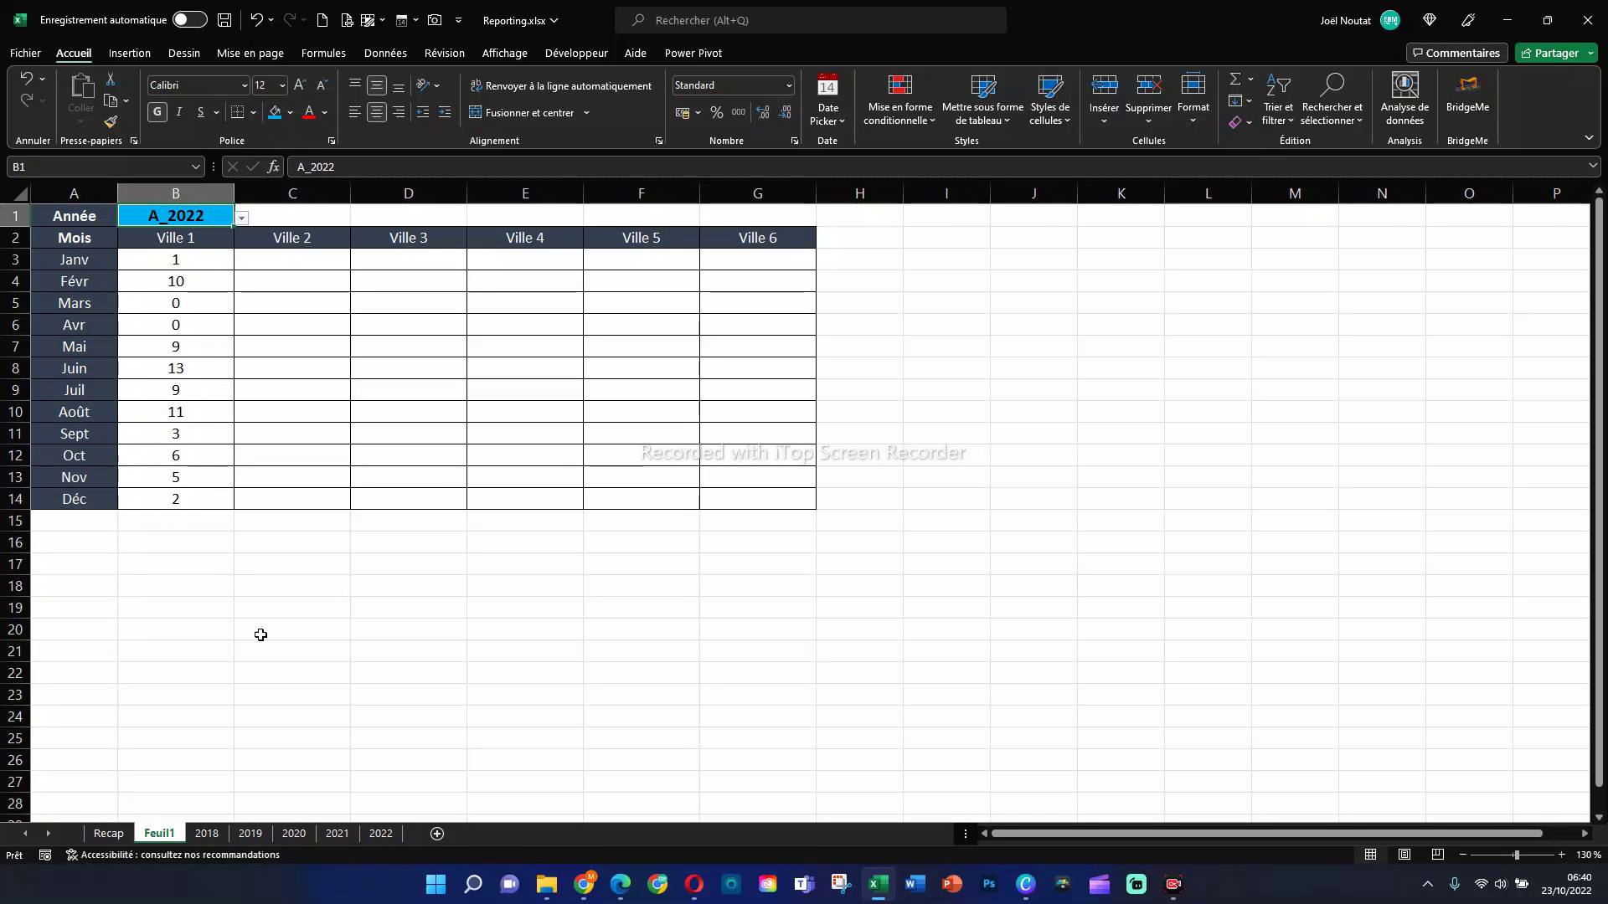
{"action": "left_click", "coordinate": [379, 832]}
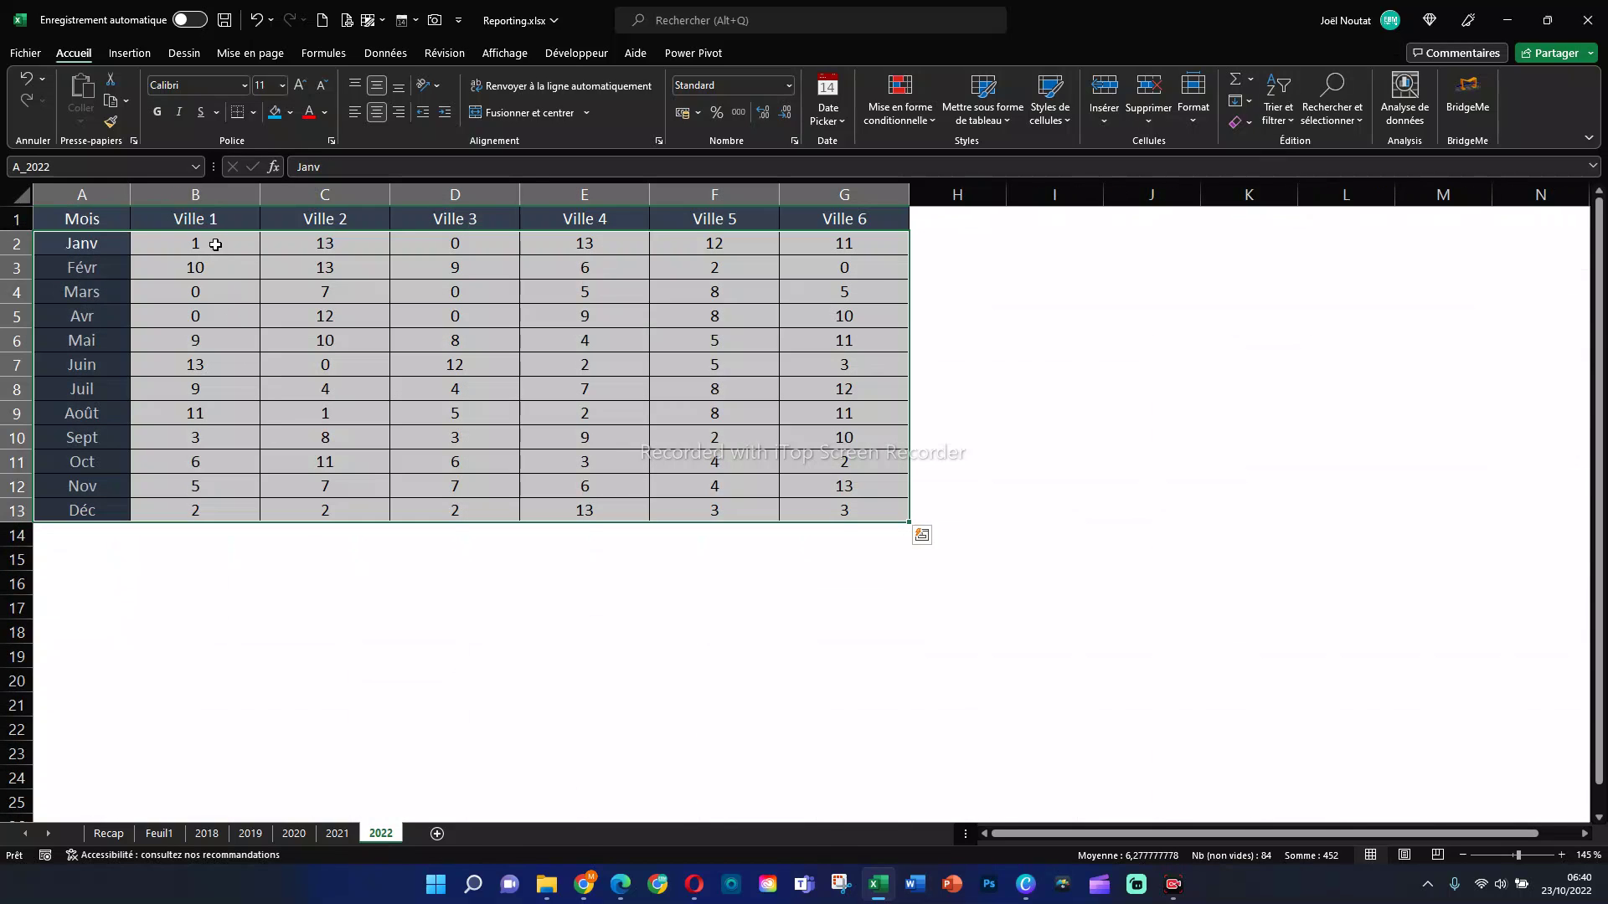
{"action": "left_click_drag", "start_coordinate": [219, 243], "coordinate": [215, 512]}
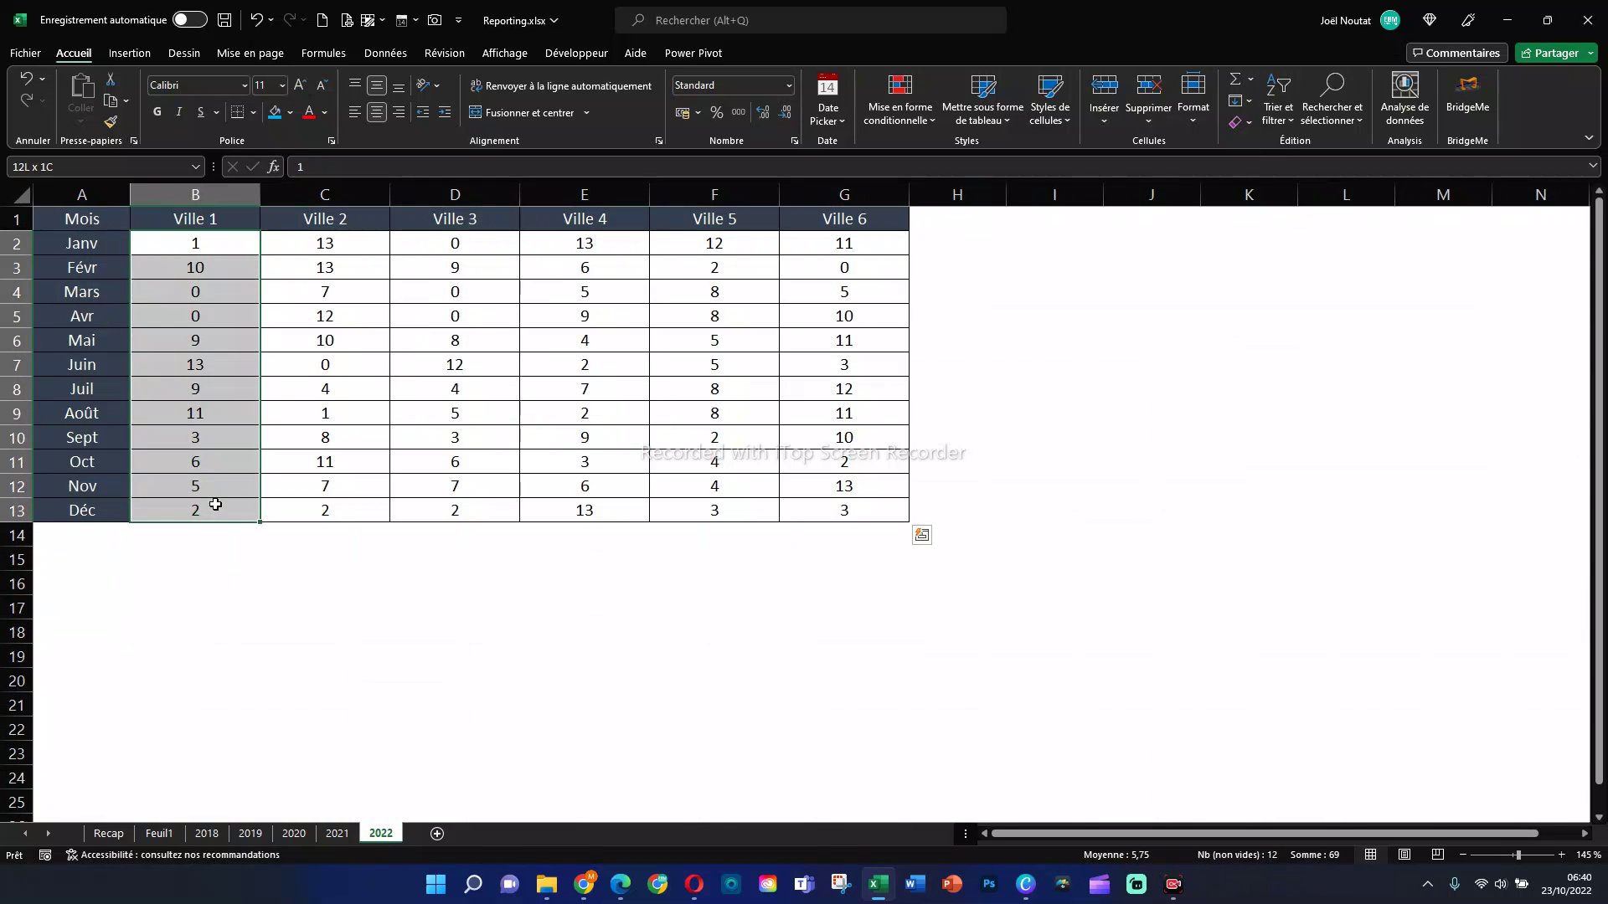
{"action": "left_click", "coordinate": [159, 834]}
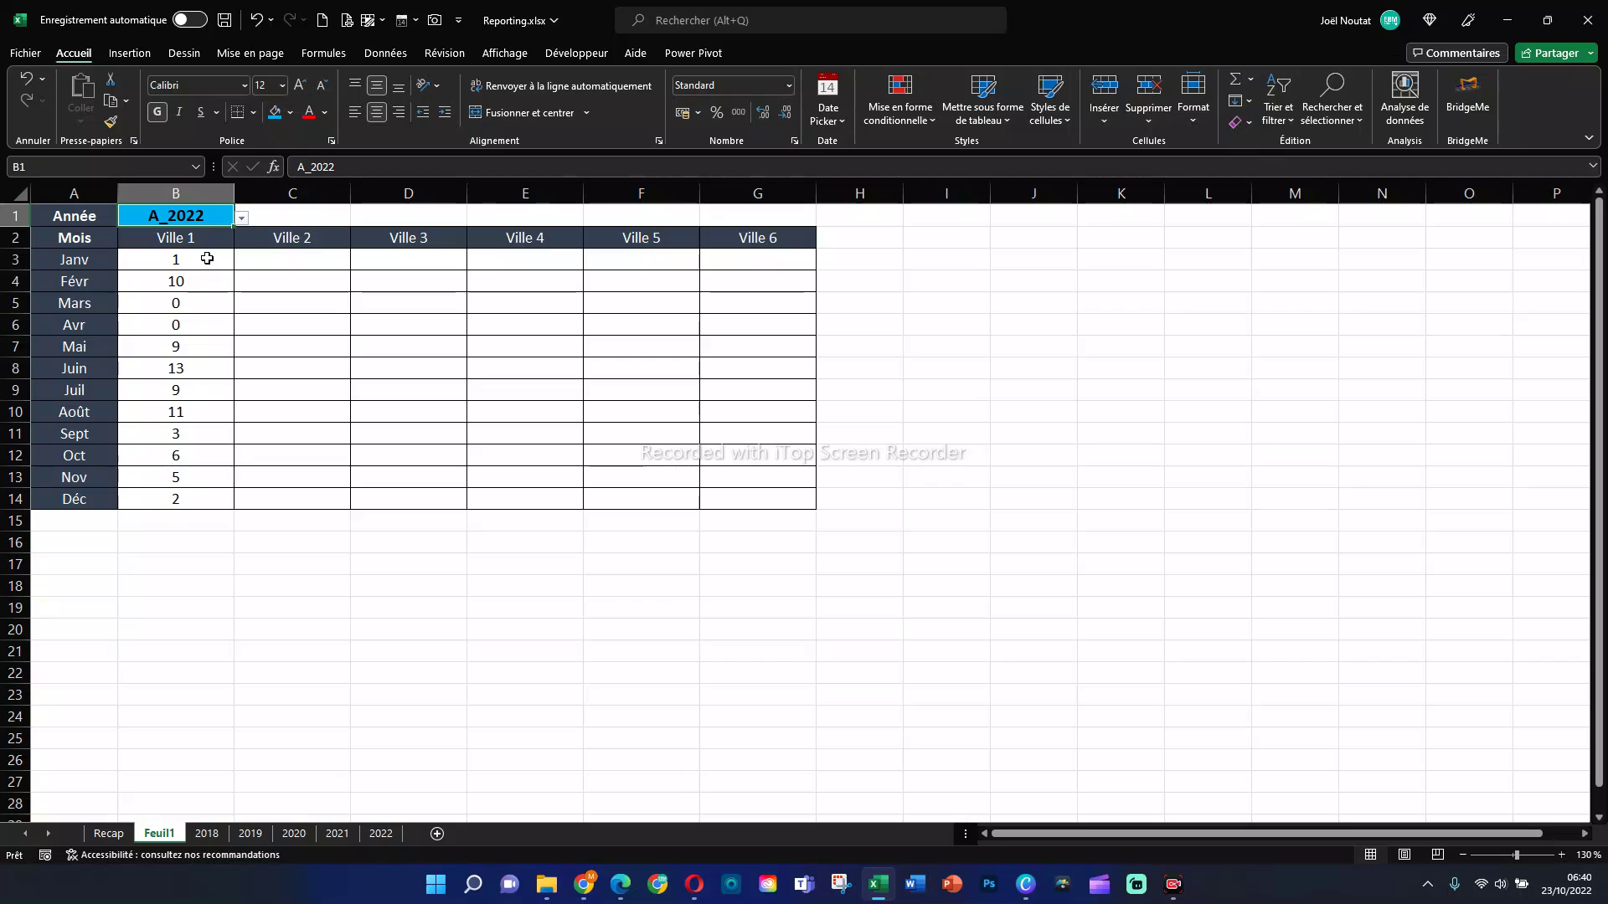
Step: Try filling the B3:B14 formulas across to column G, undo the fill, and examine the column index in B3's formula without changing it
{"action": "left_click_drag", "start_coordinate": [207, 259], "coordinate": [215, 499]}
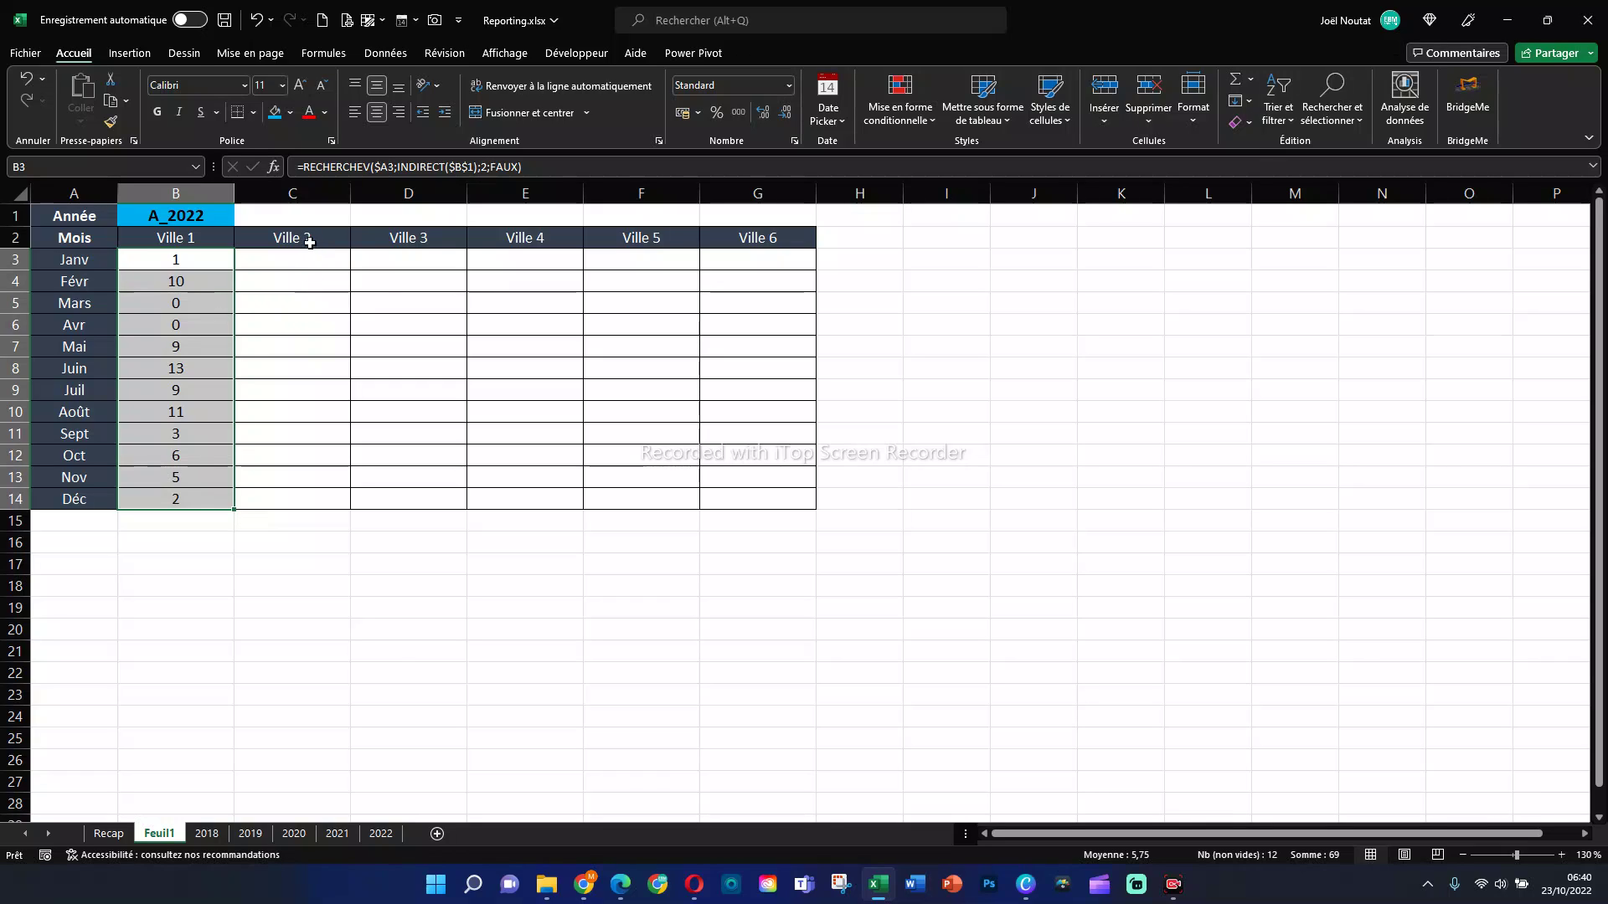
{"action": "left_click_drag", "start_coordinate": [235, 509], "coordinate": [775, 514]}
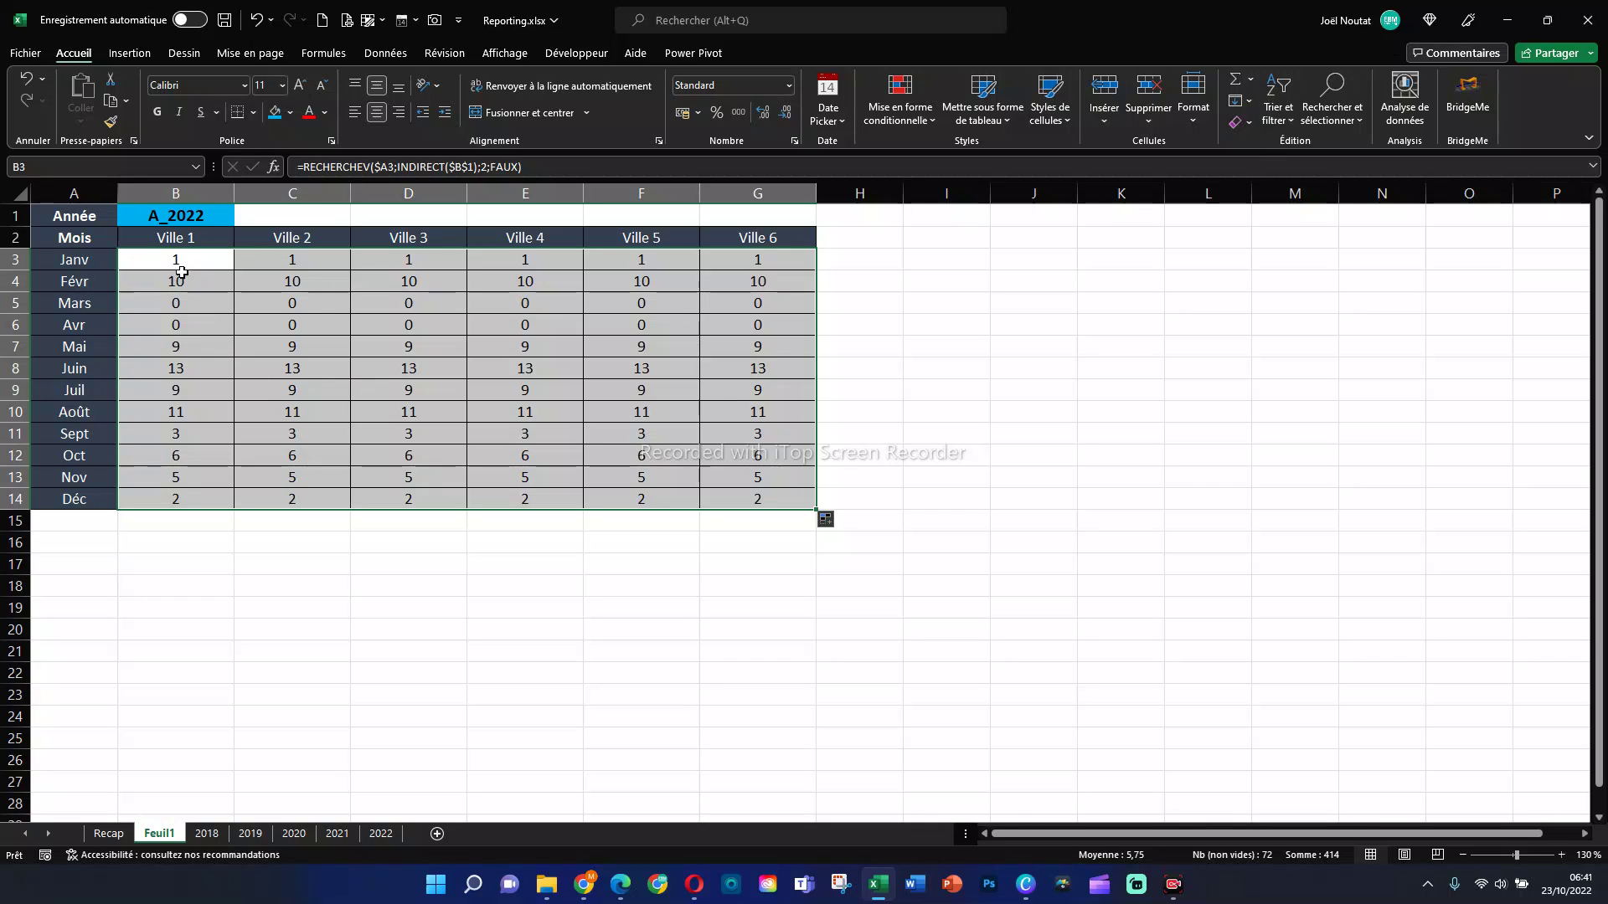
{"action": "left_click", "coordinate": [256, 20]}
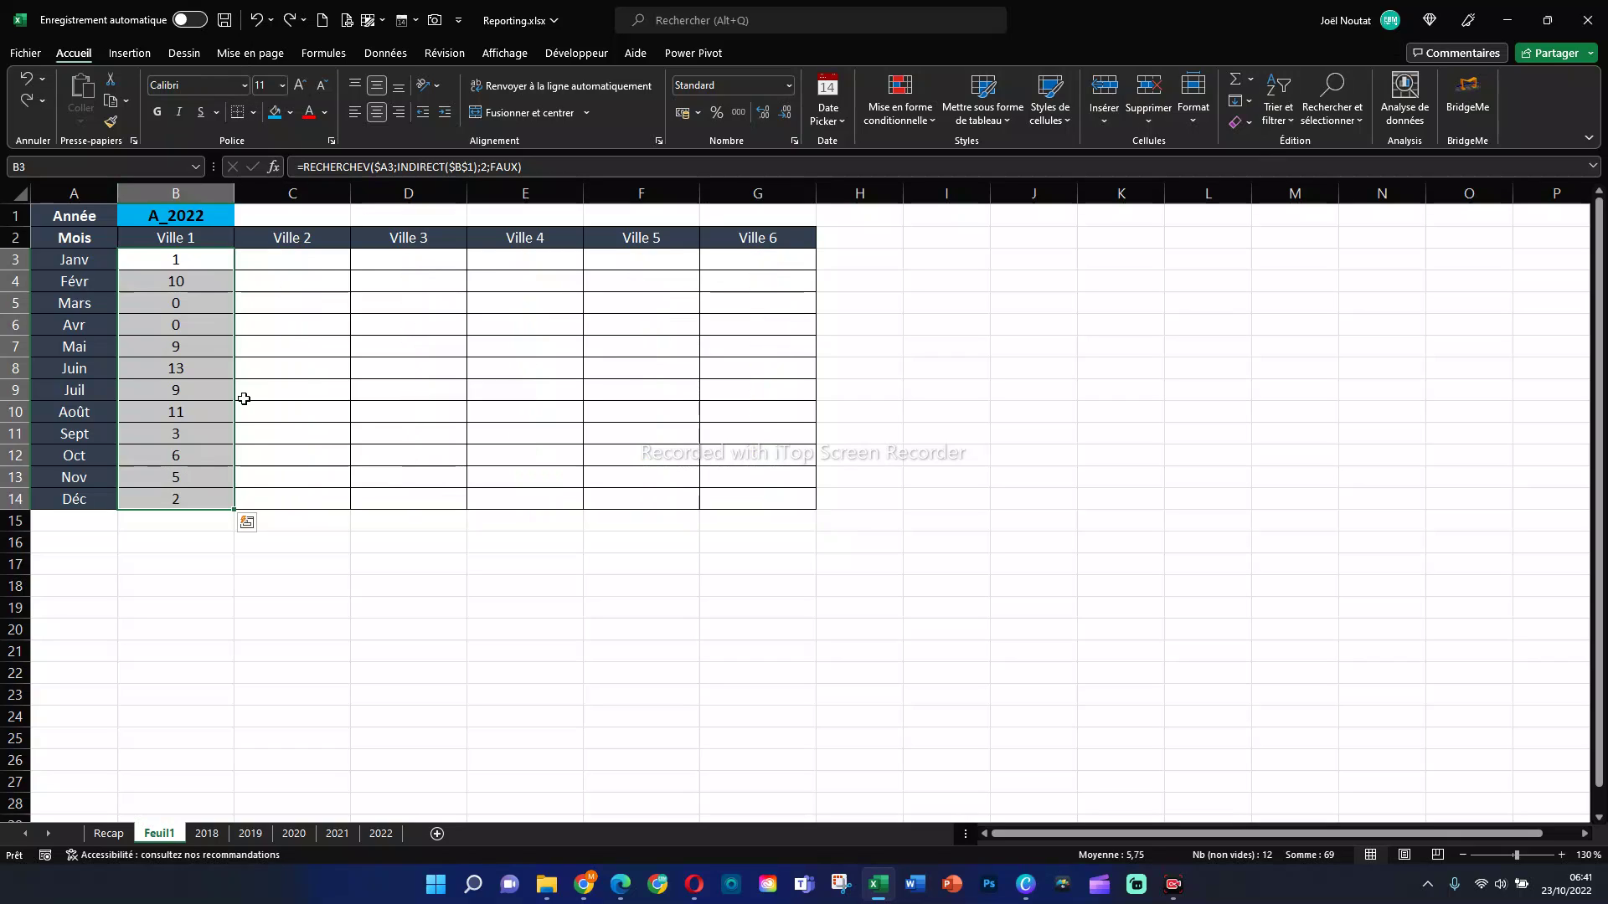
{"action": "left_click", "coordinate": [192, 262]}
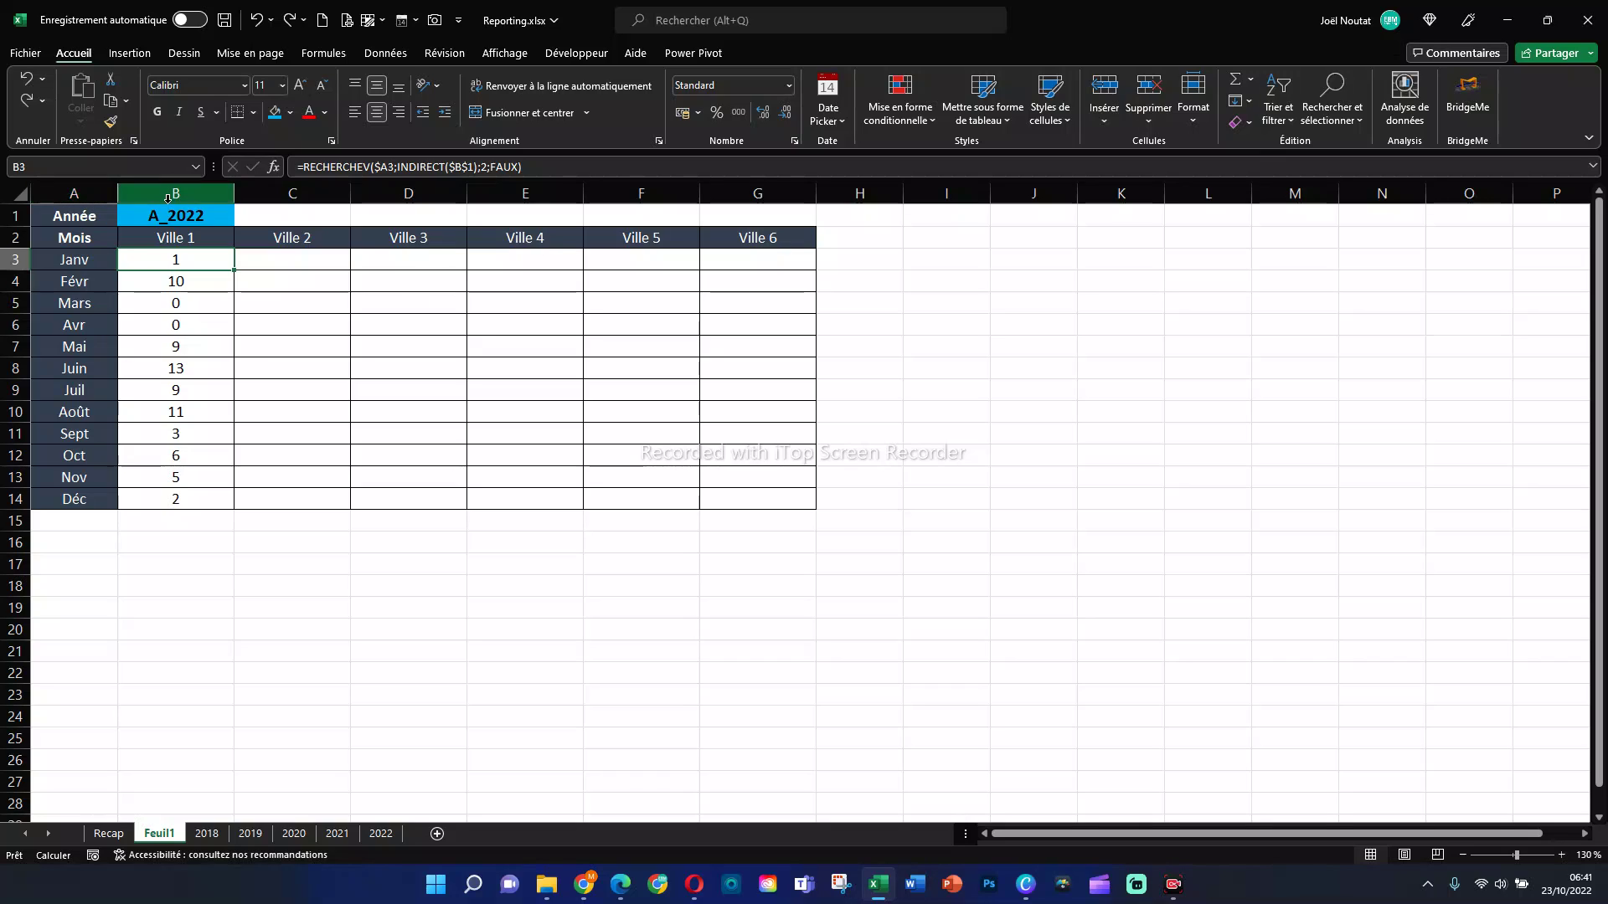
{"action": "double_click", "coordinate": [484, 167]}
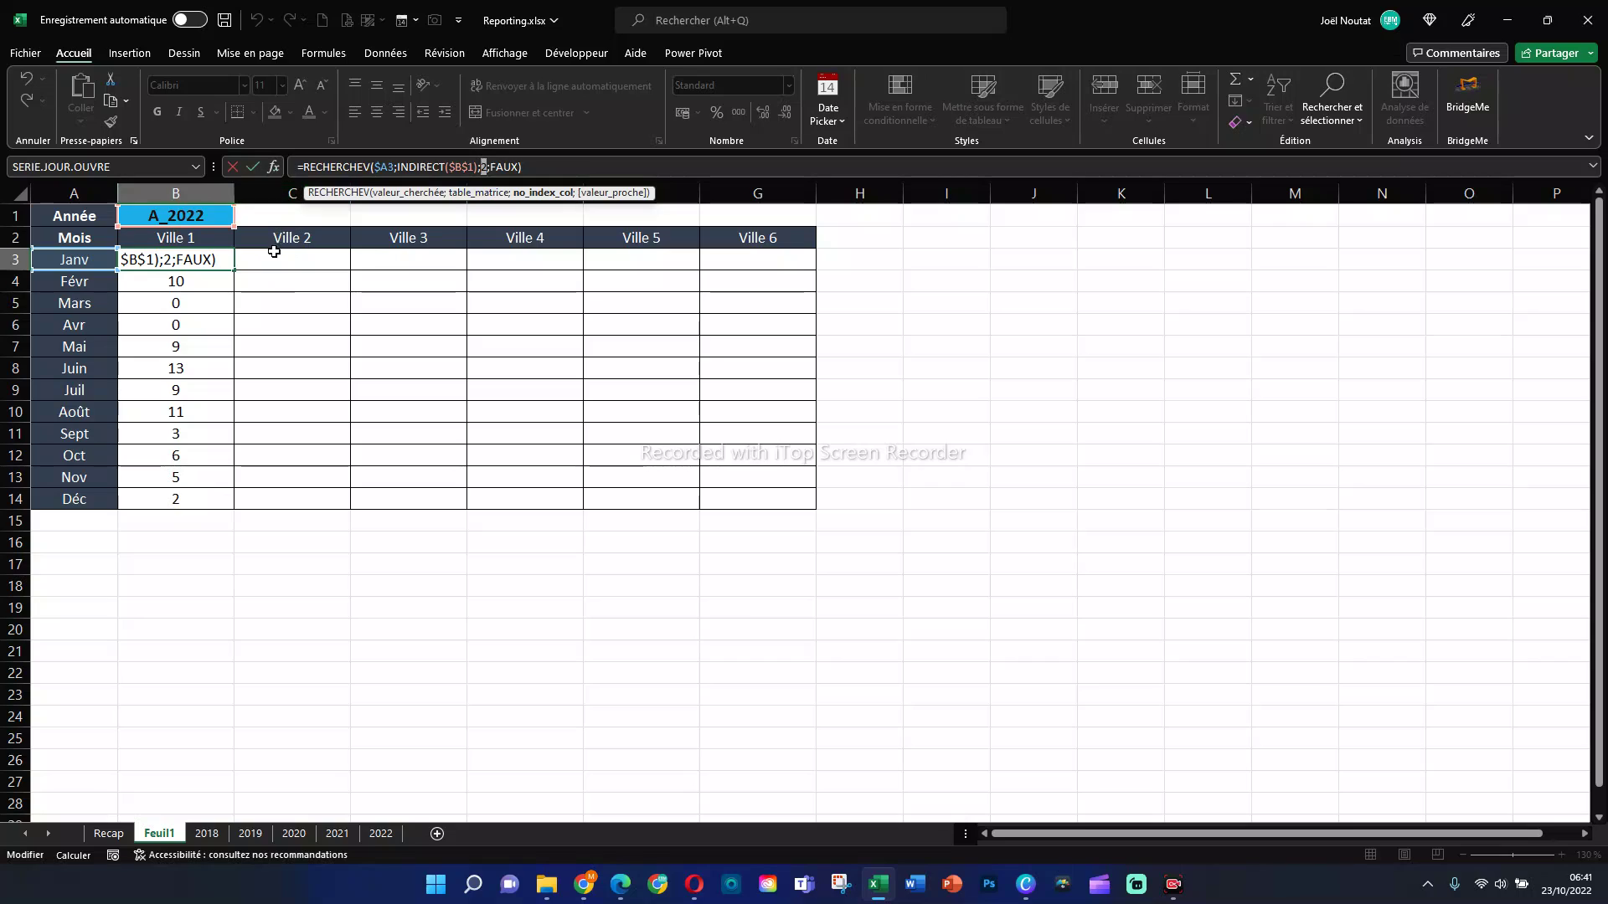
{"action": "left_click", "coordinate": [255, 327]}
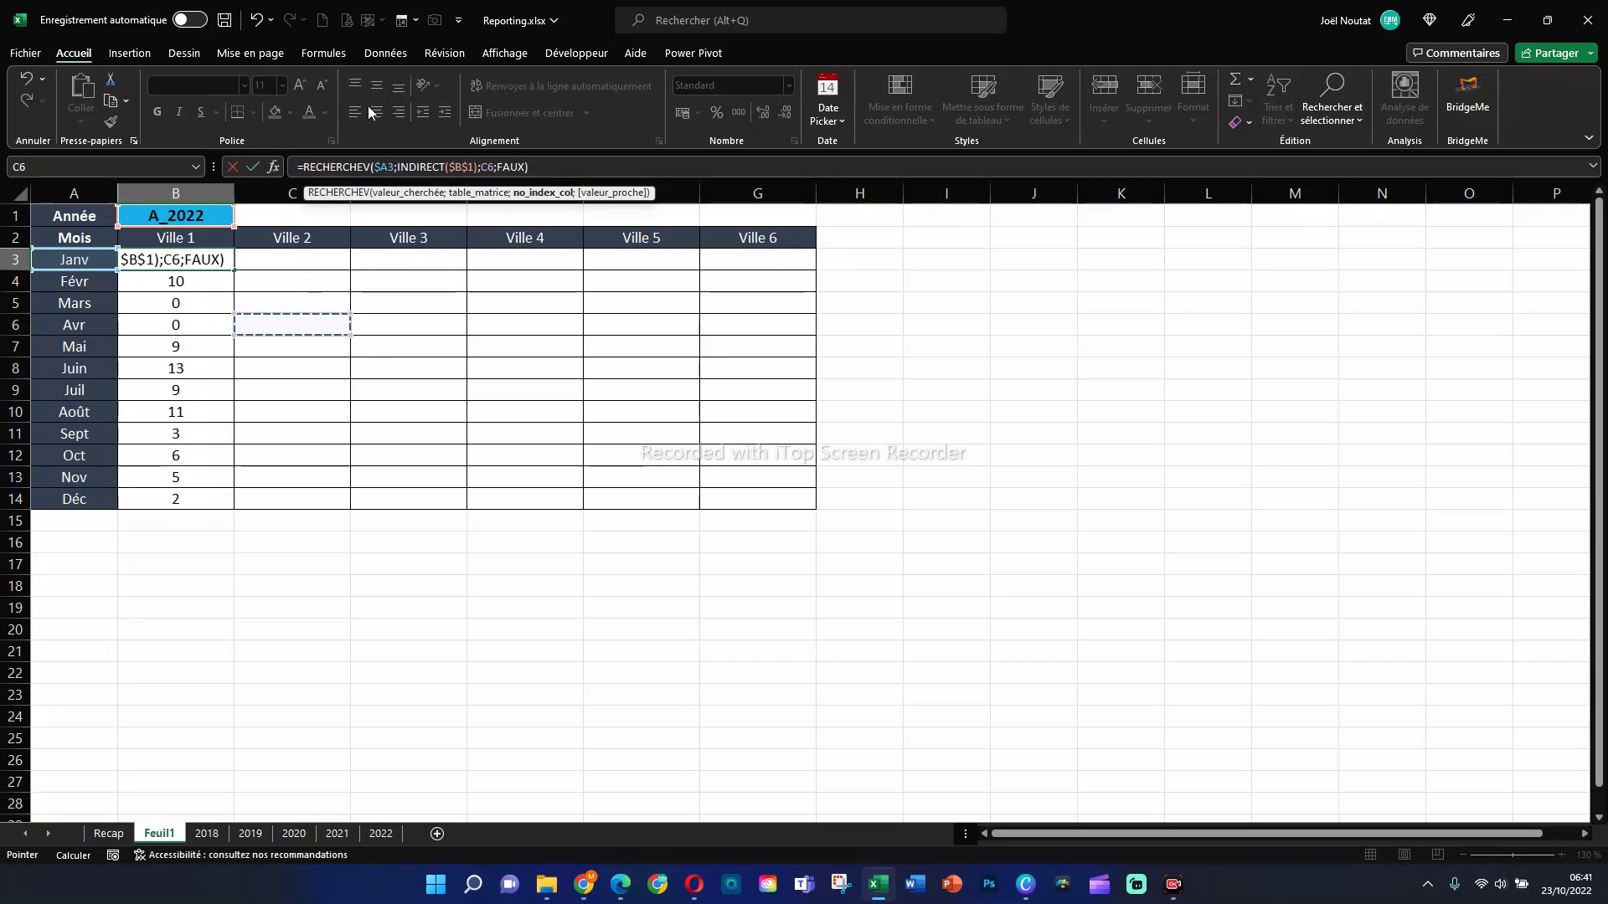
{"action": "left_click", "coordinate": [231, 168]}
Step: Copy the Ville 1 formulas into column C, set the column index in C3 to 3, and fill it down to C14
{"action": "left_click_drag", "start_coordinate": [220, 260], "coordinate": [341, 511]}
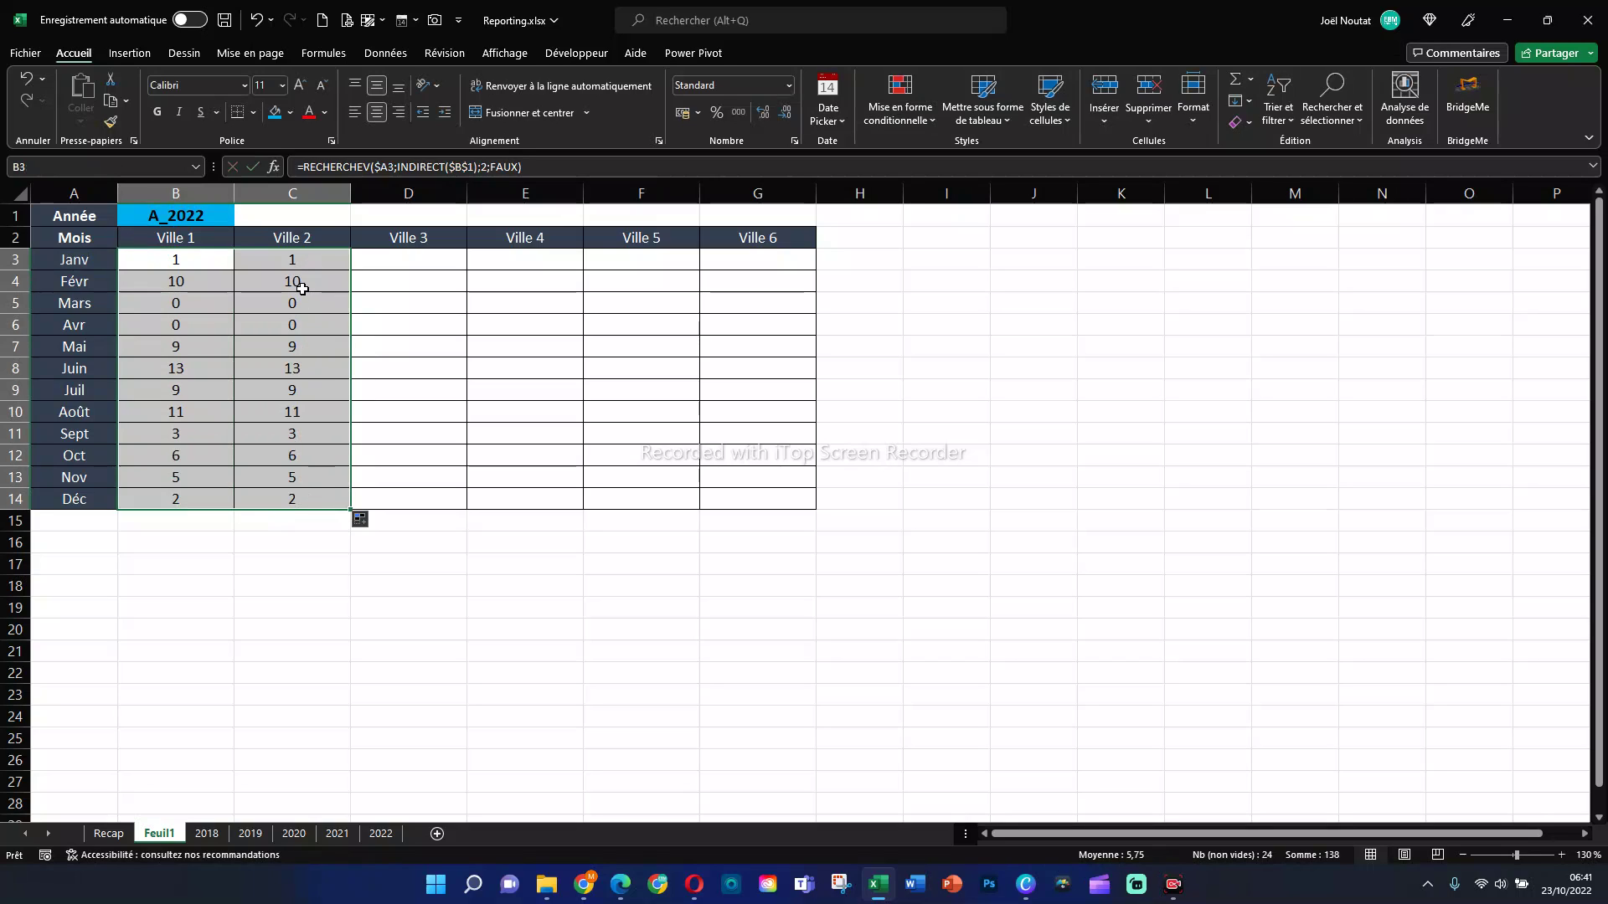
{"action": "left_click", "coordinate": [289, 261]}
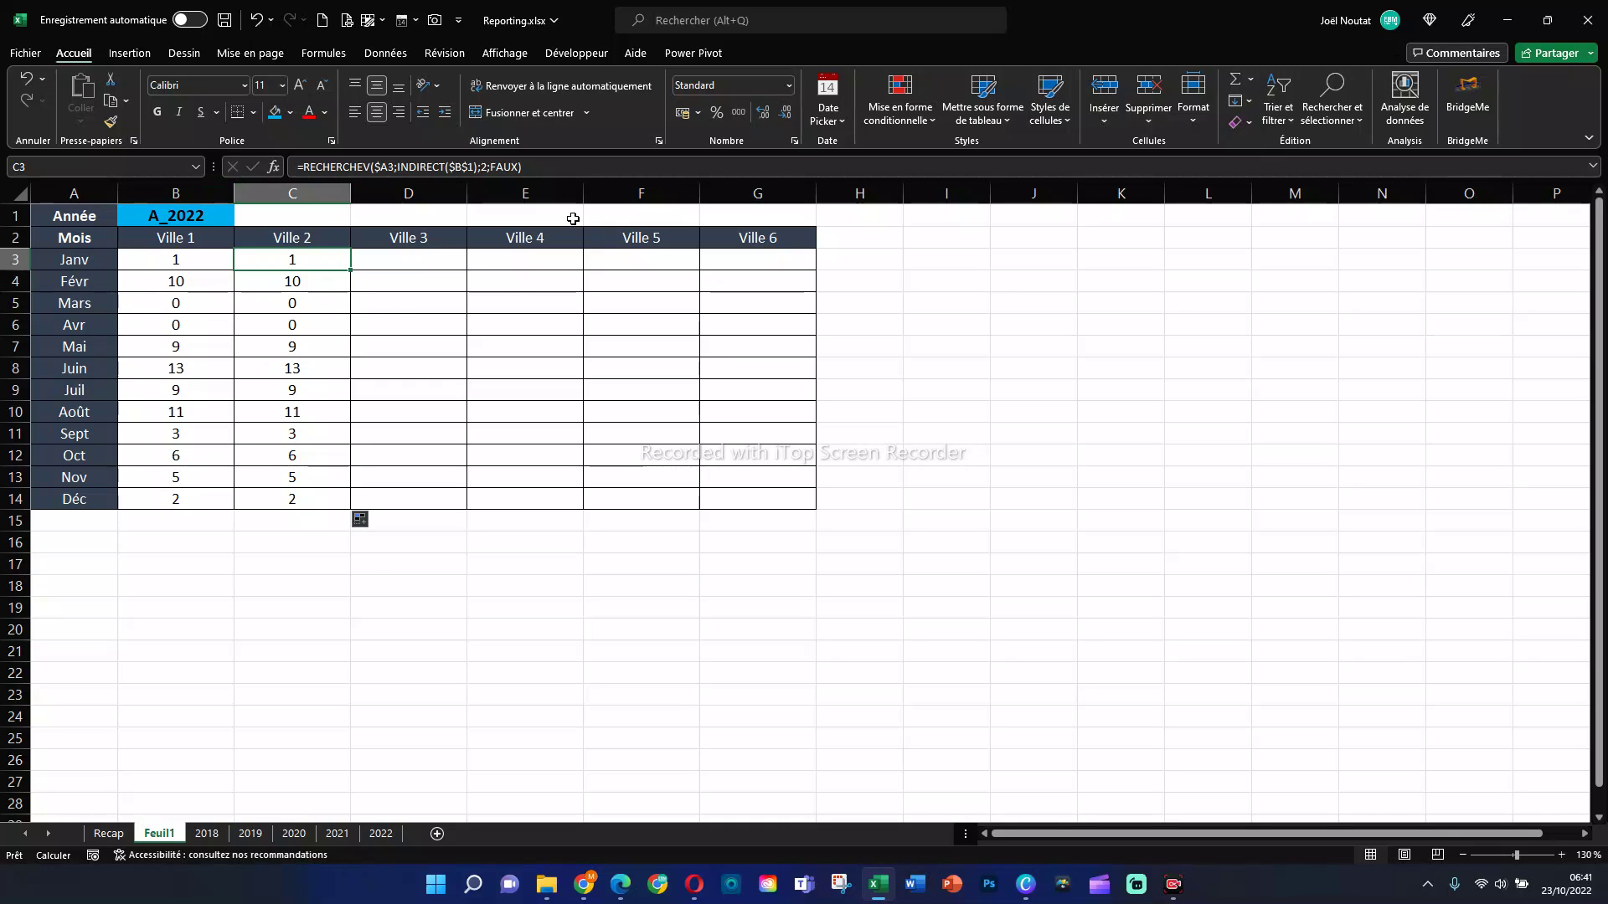
{"action": "double_click", "coordinate": [484, 166]}
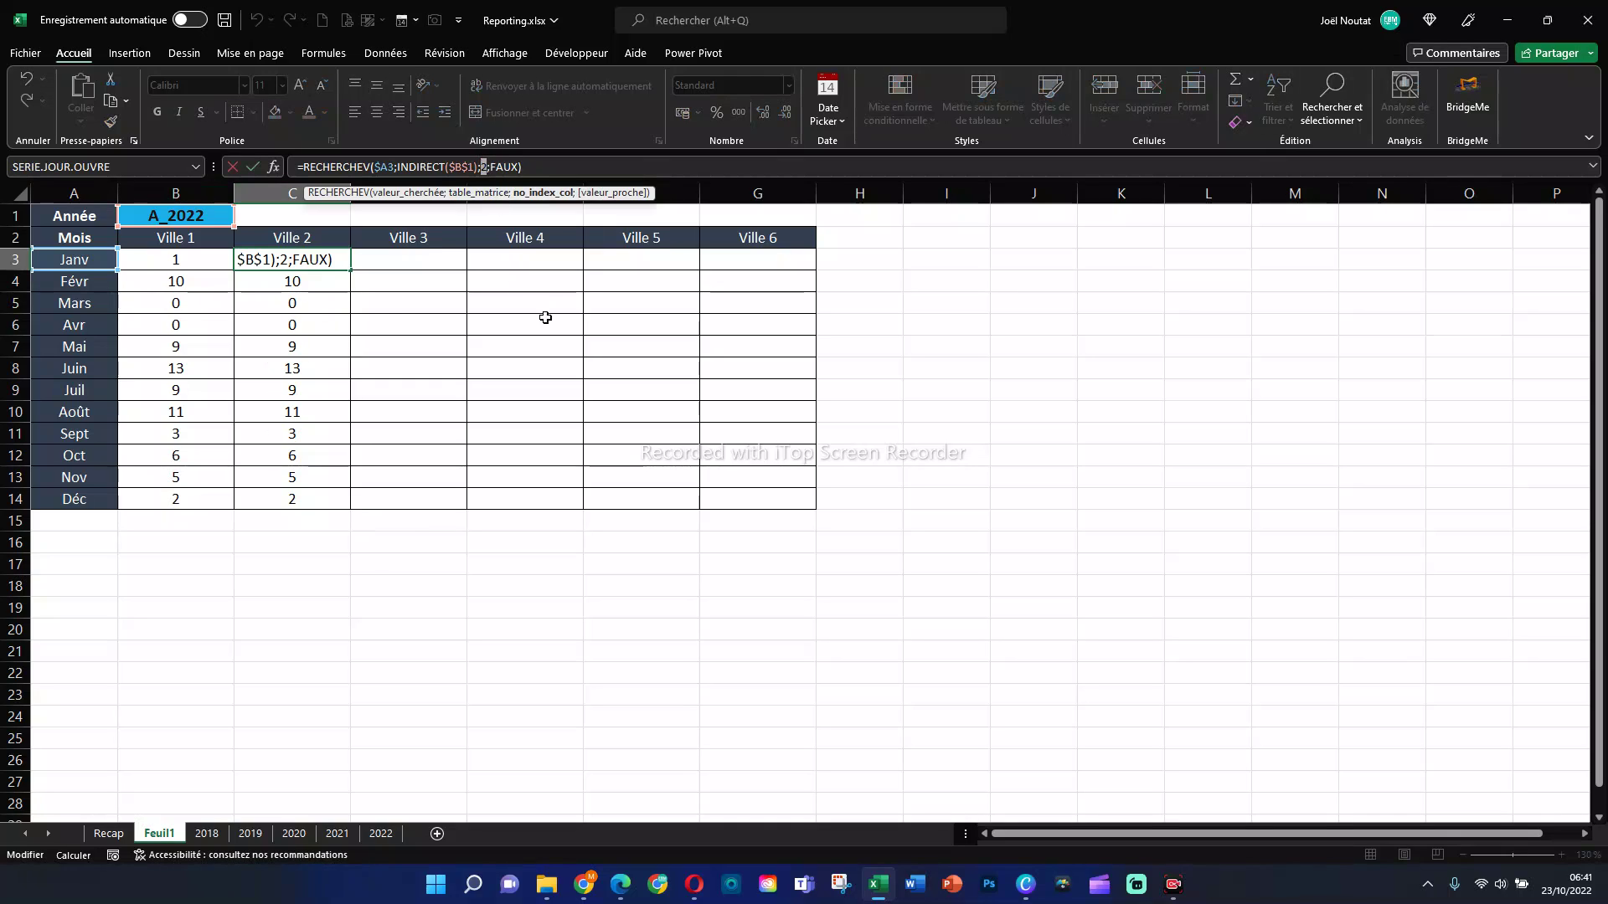
{"action": "key", "text": "Return"}
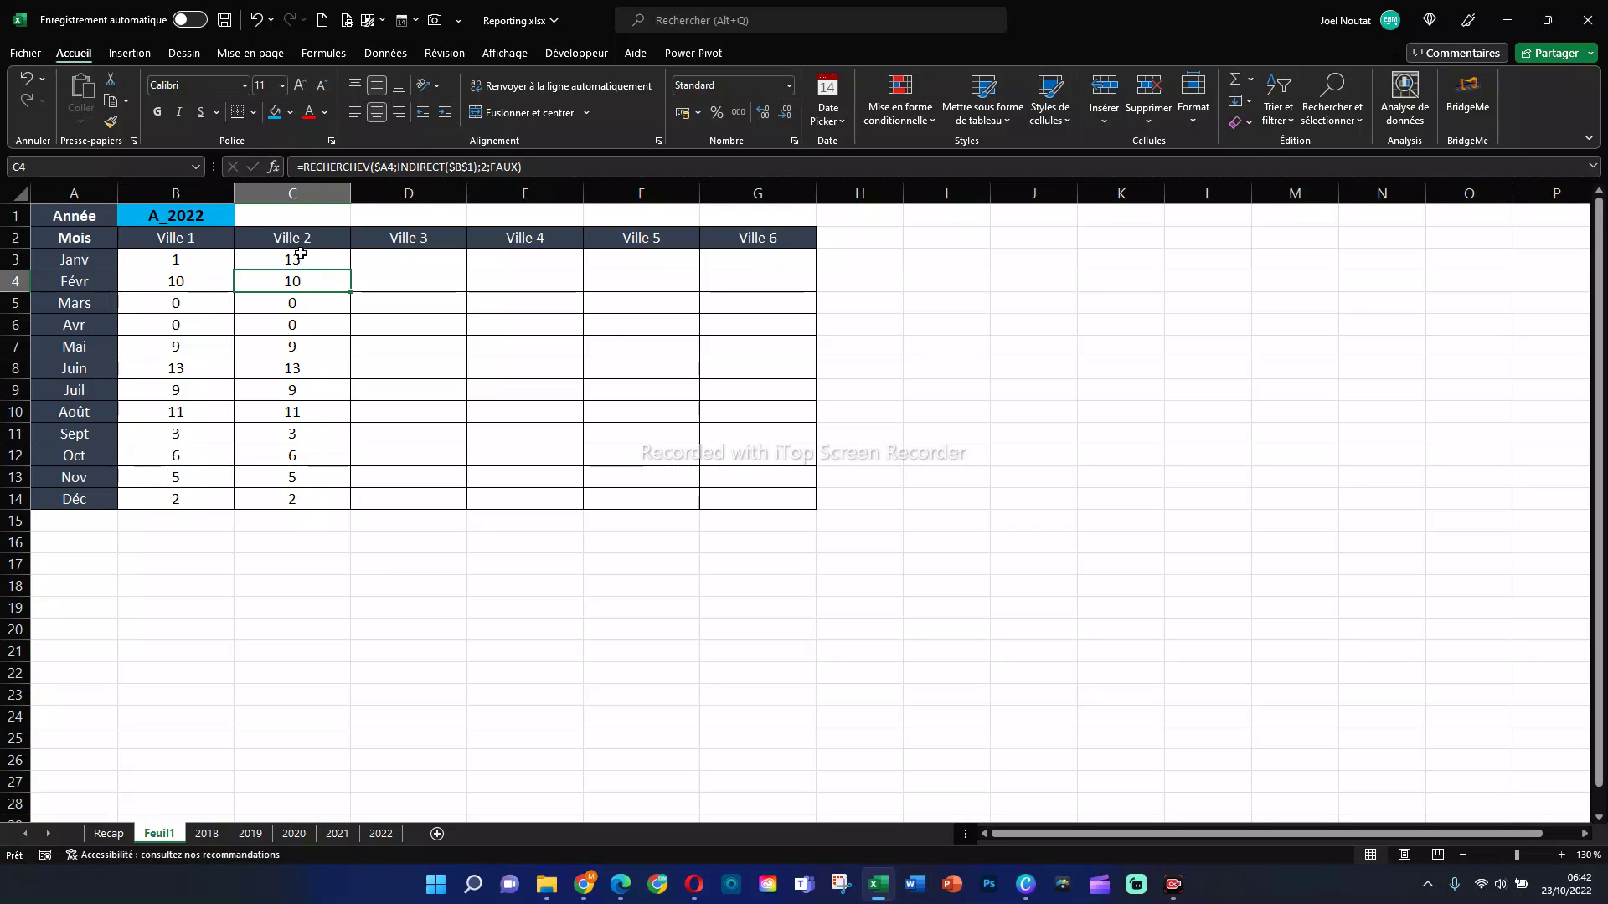
{"action": "left_click", "coordinate": [341, 260]}
{"action": "left_click_drag", "start_coordinate": [351, 269], "coordinate": [351, 509]}
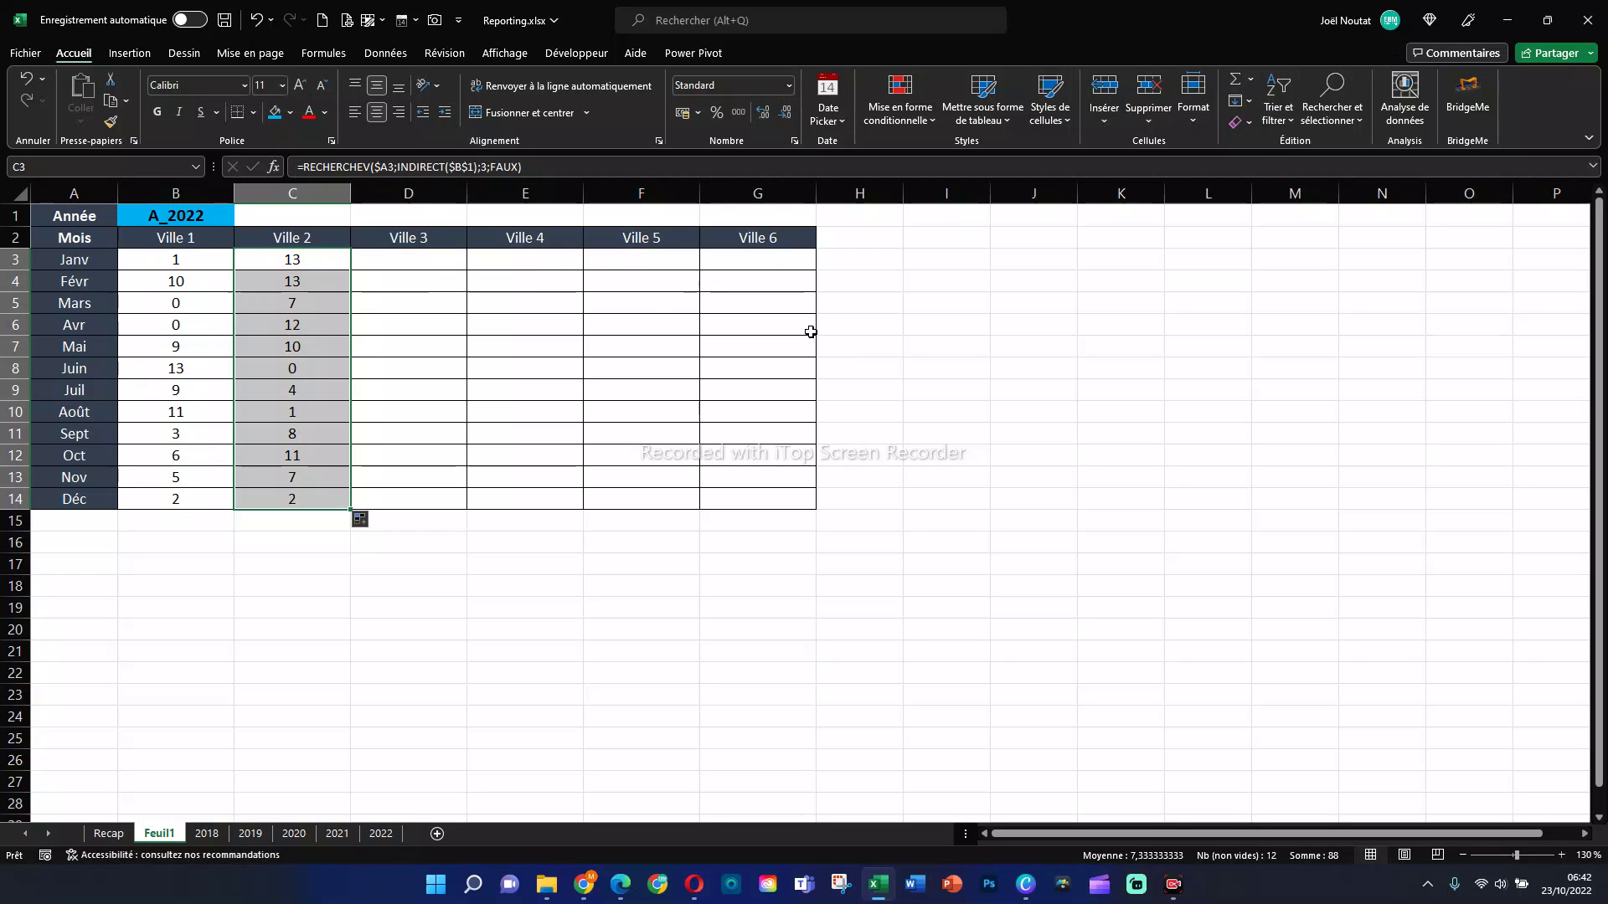
Step: Clear the contents of C3:G14, leaving the Ville 1 formulas in place
{"action": "left_click_drag", "start_coordinate": [811, 332], "coordinate": [635, 305]}
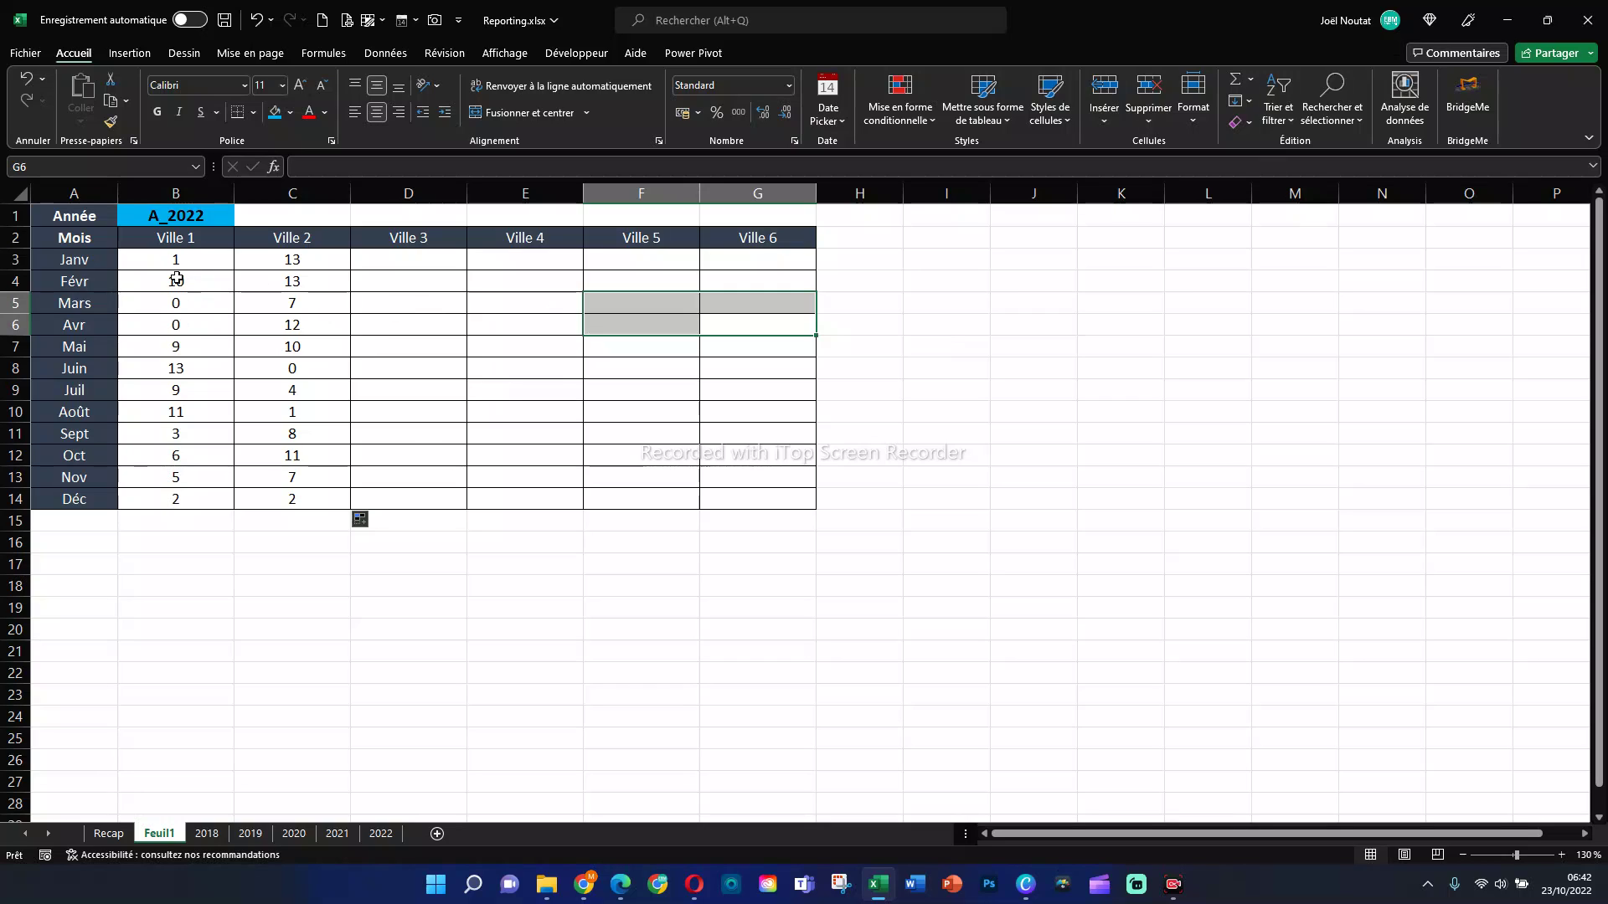
{"action": "left_click", "coordinate": [290, 255]}
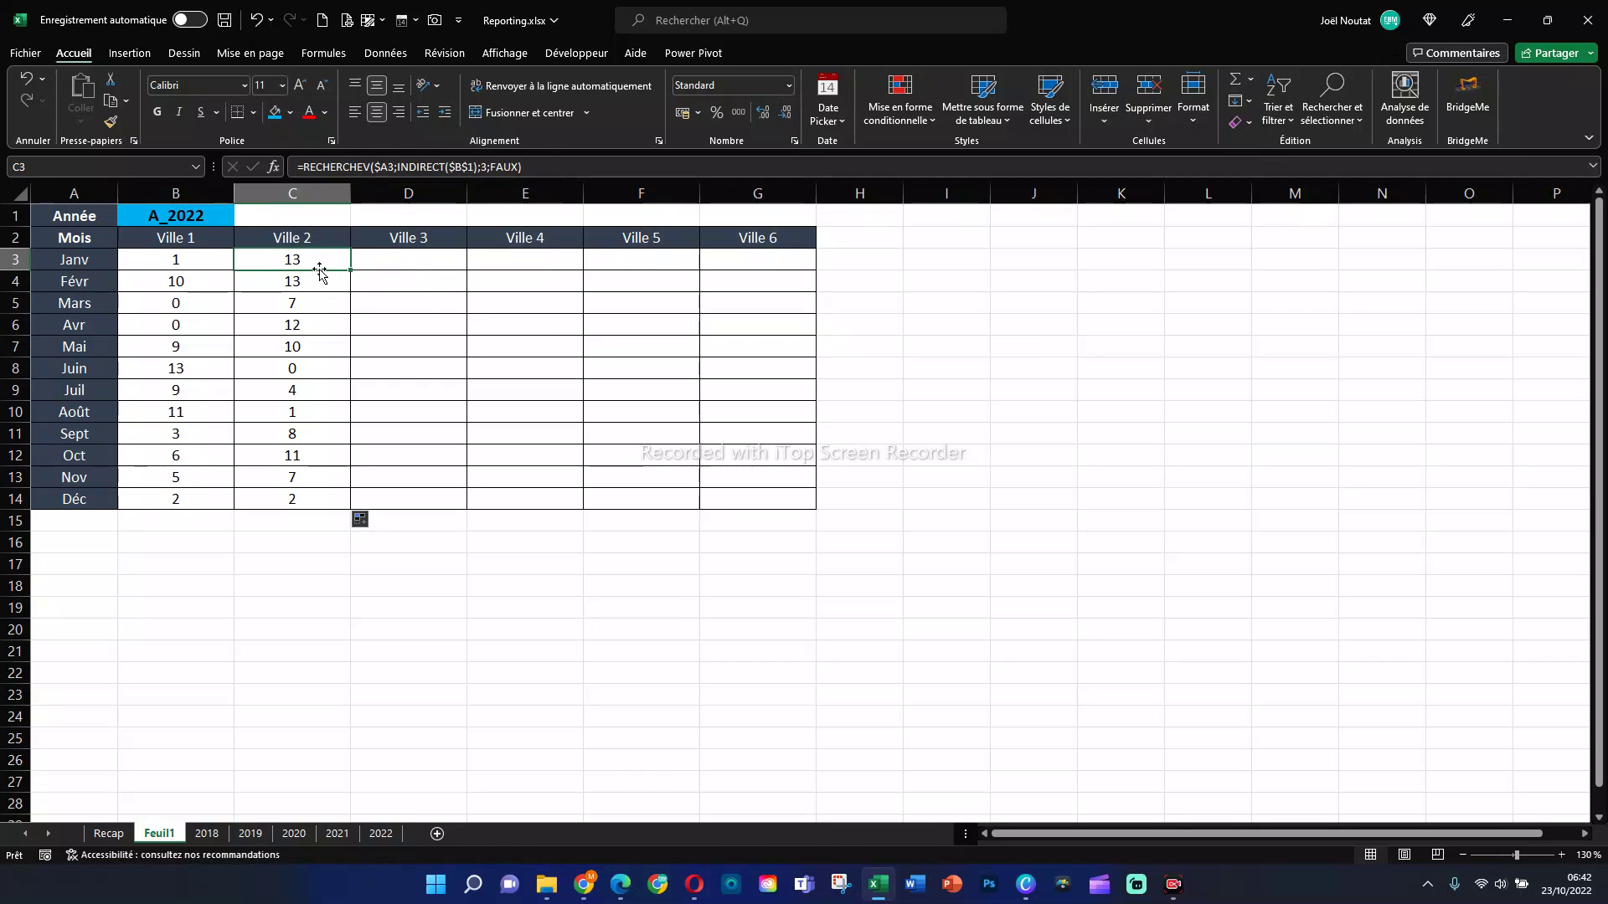
{"action": "mouse_move", "coordinate": [314, 261]}
{"action": "left_mouse_down"}
{"action": "mouse_move", "coordinate": [315, 456]}
{"action": "mouse_move", "coordinate": [401, 503]}
{"action": "mouse_move", "coordinate": [736, 499]}
{"action": "left_mouse_up"}
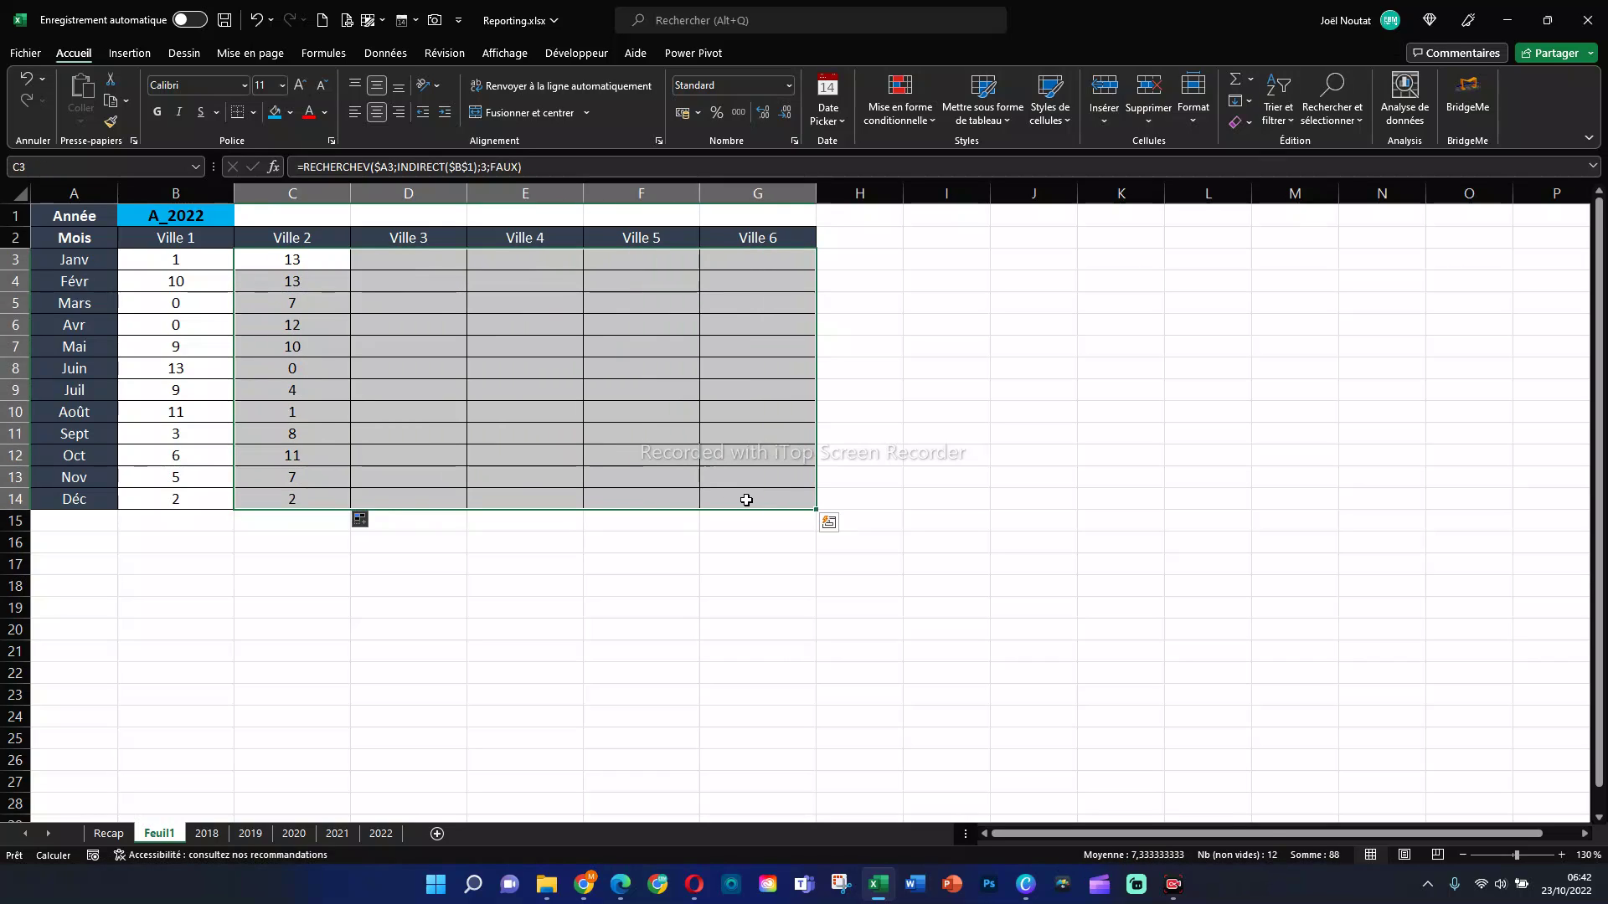
{"action": "key", "text": "Delete"}
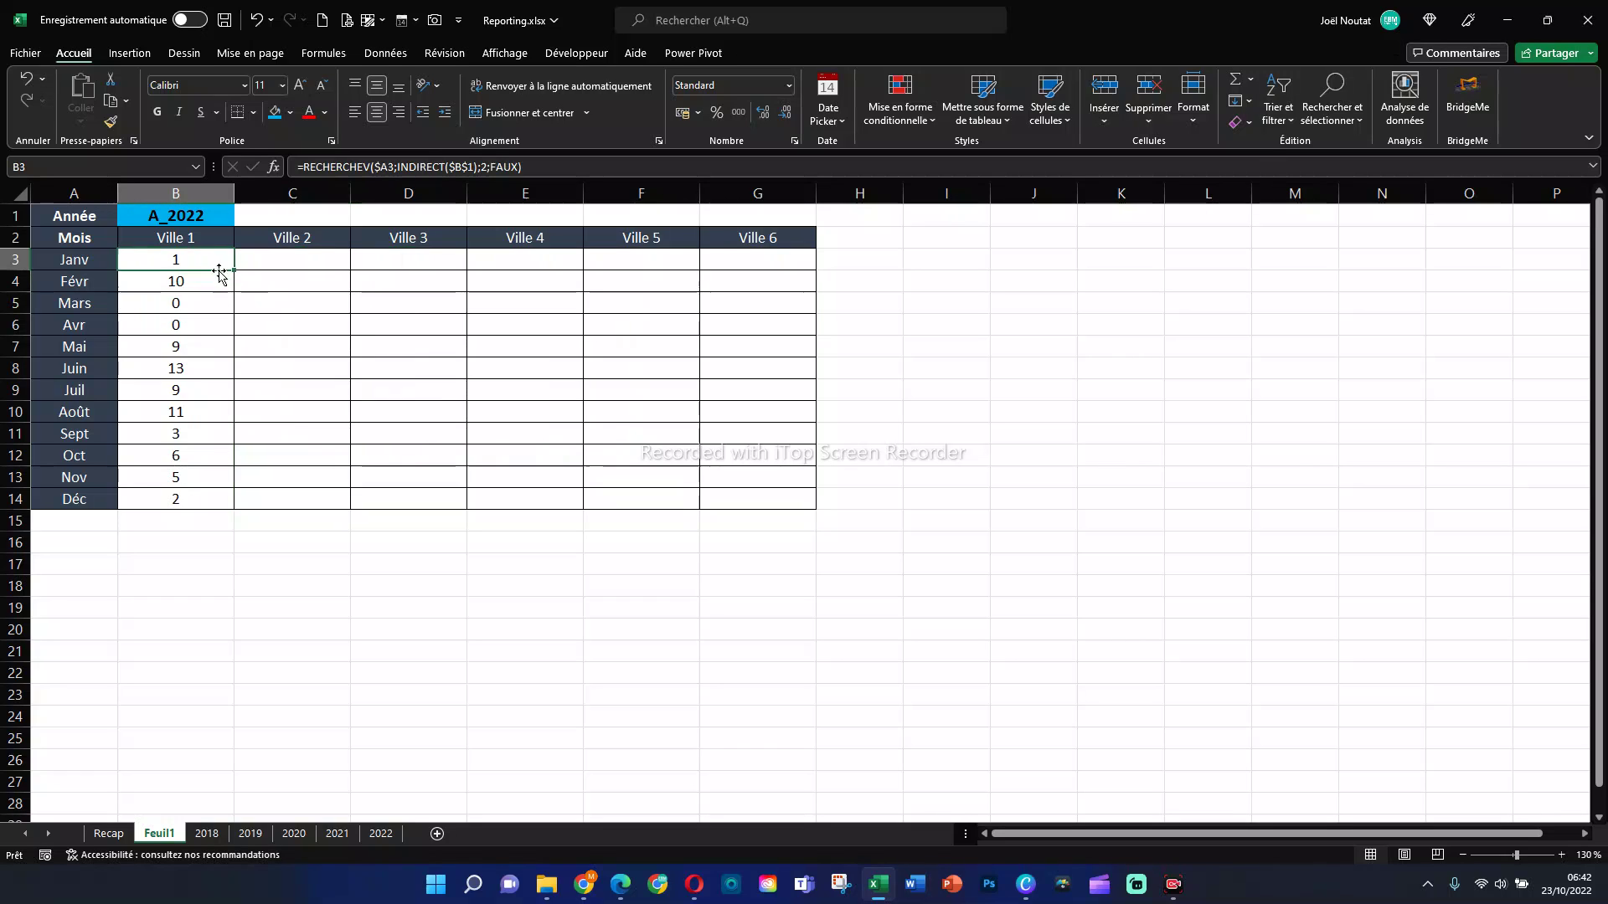
Step: Replace the column index in B3's RECHERCHEV formula with COLONNE() and fill the formula across the whole table to G14
{"action": "left_click_drag", "start_coordinate": [226, 278], "coordinate": [222, 509]}
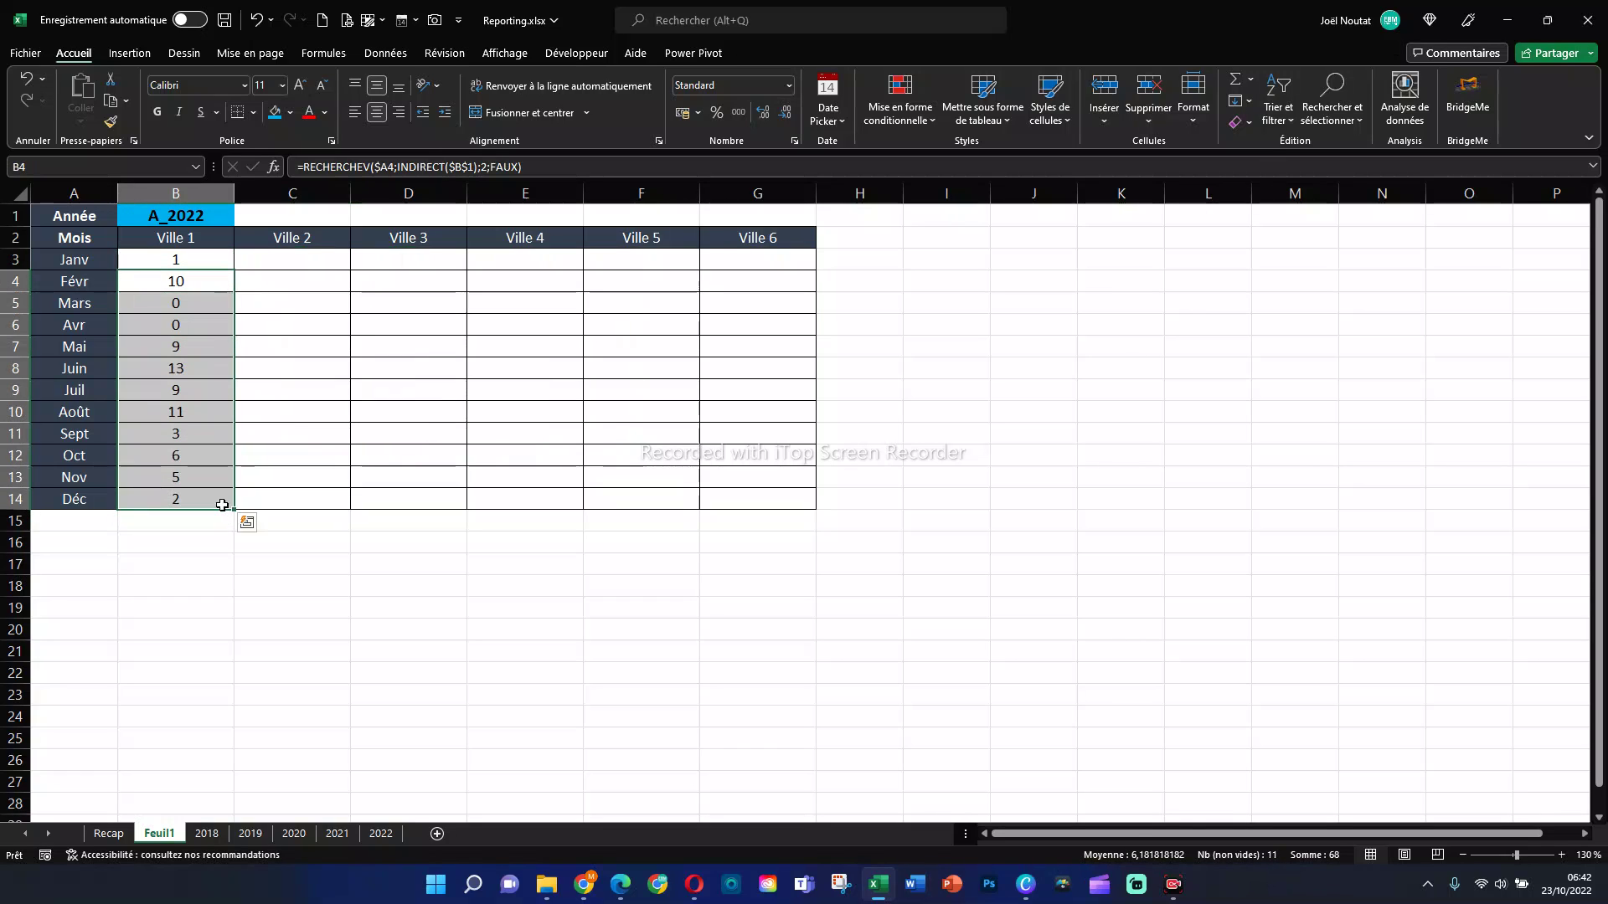
{"action": "left_click", "coordinate": [205, 259]}
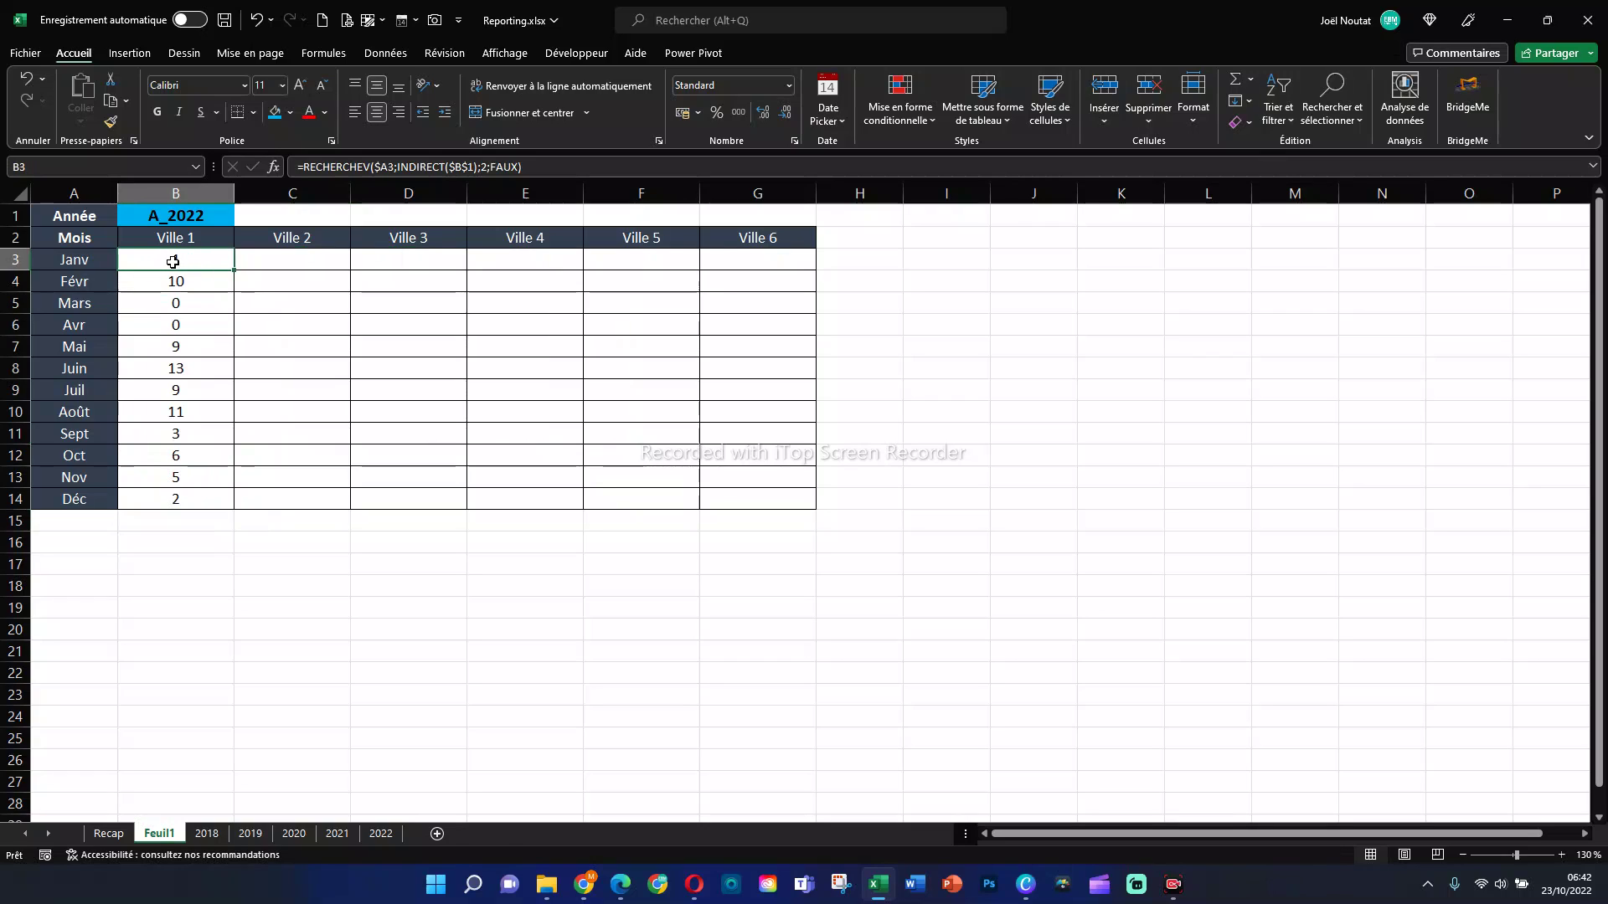
{"action": "left_click", "coordinate": [483, 166]}
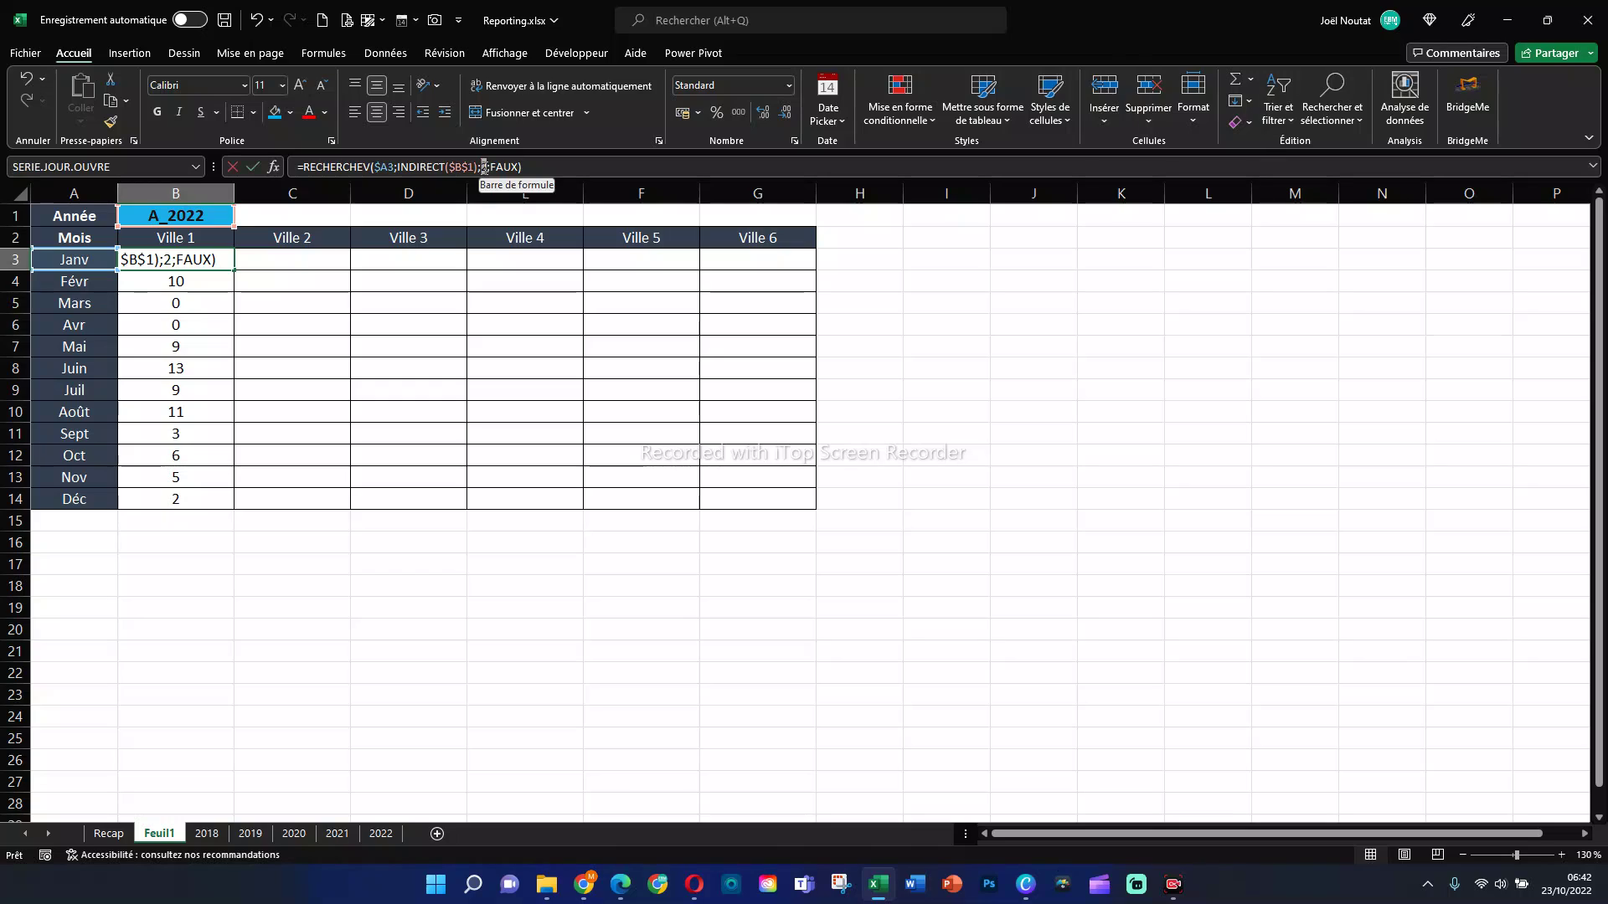
{"action": "double_click", "coordinate": [483, 166]}
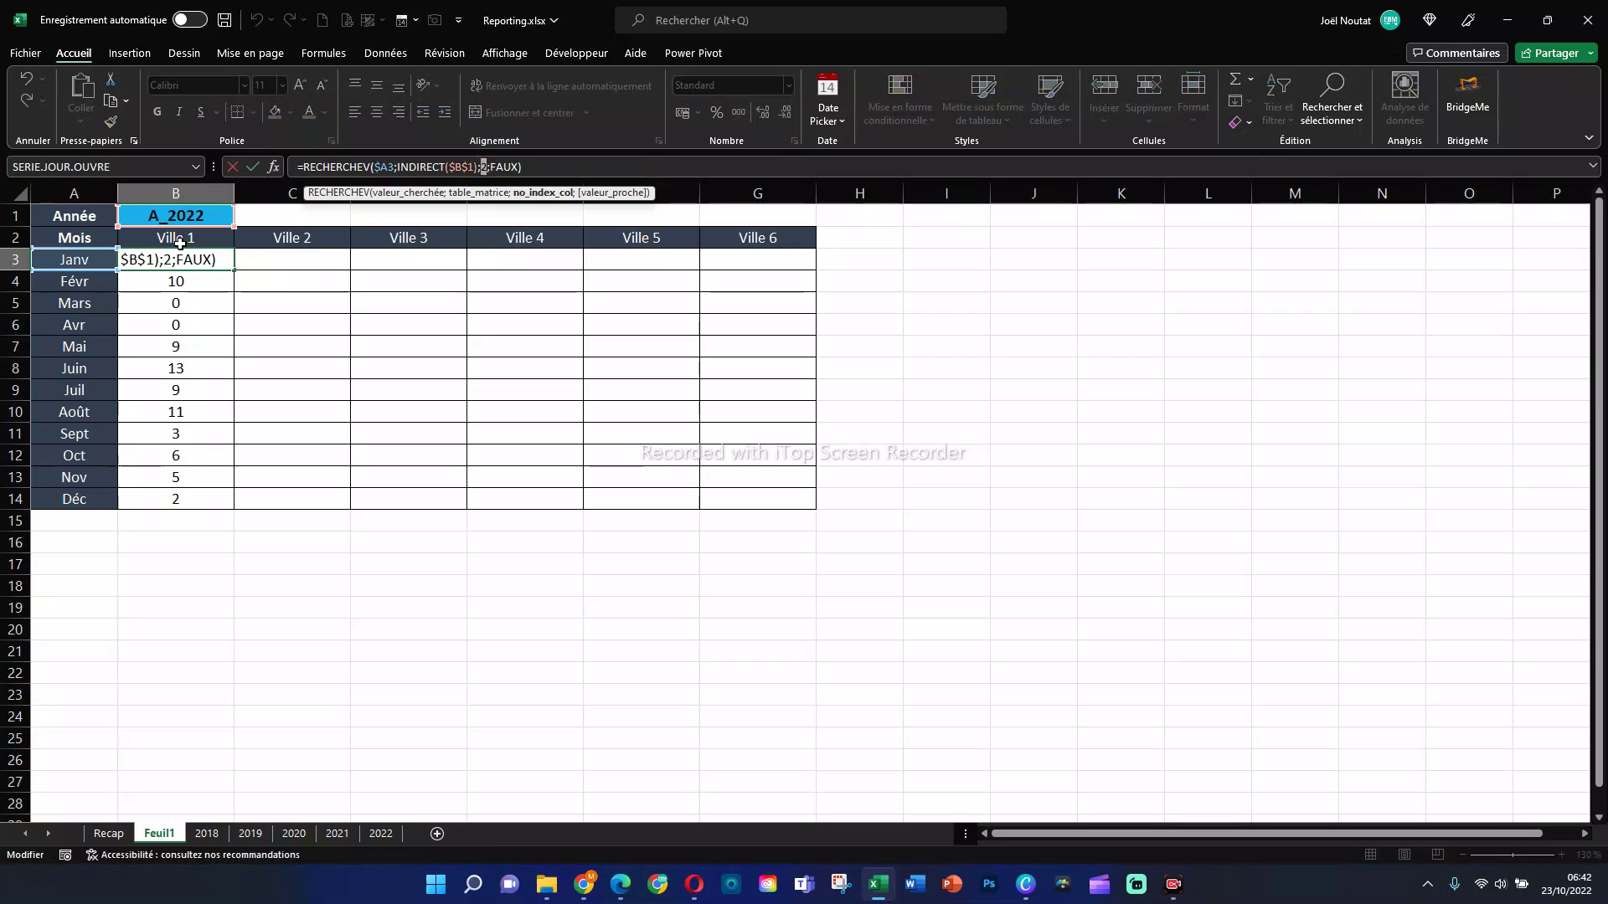
{"action": "type", "text": "colo"}
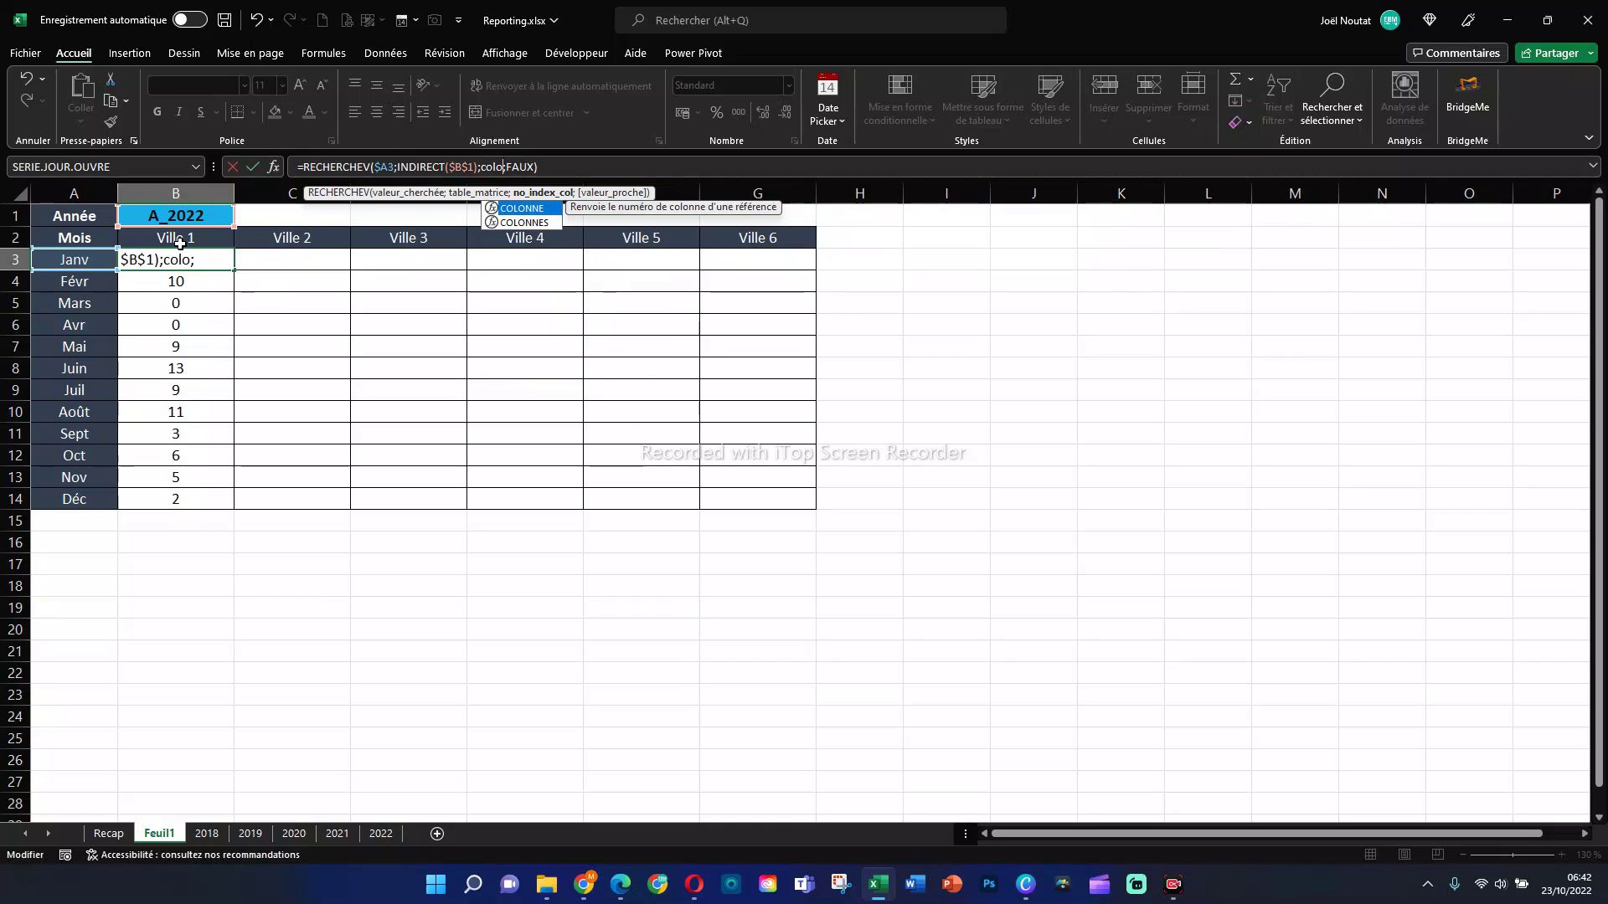
{"action": "type", "text": "nn"}
{"action": "key", "text": "Tab"}
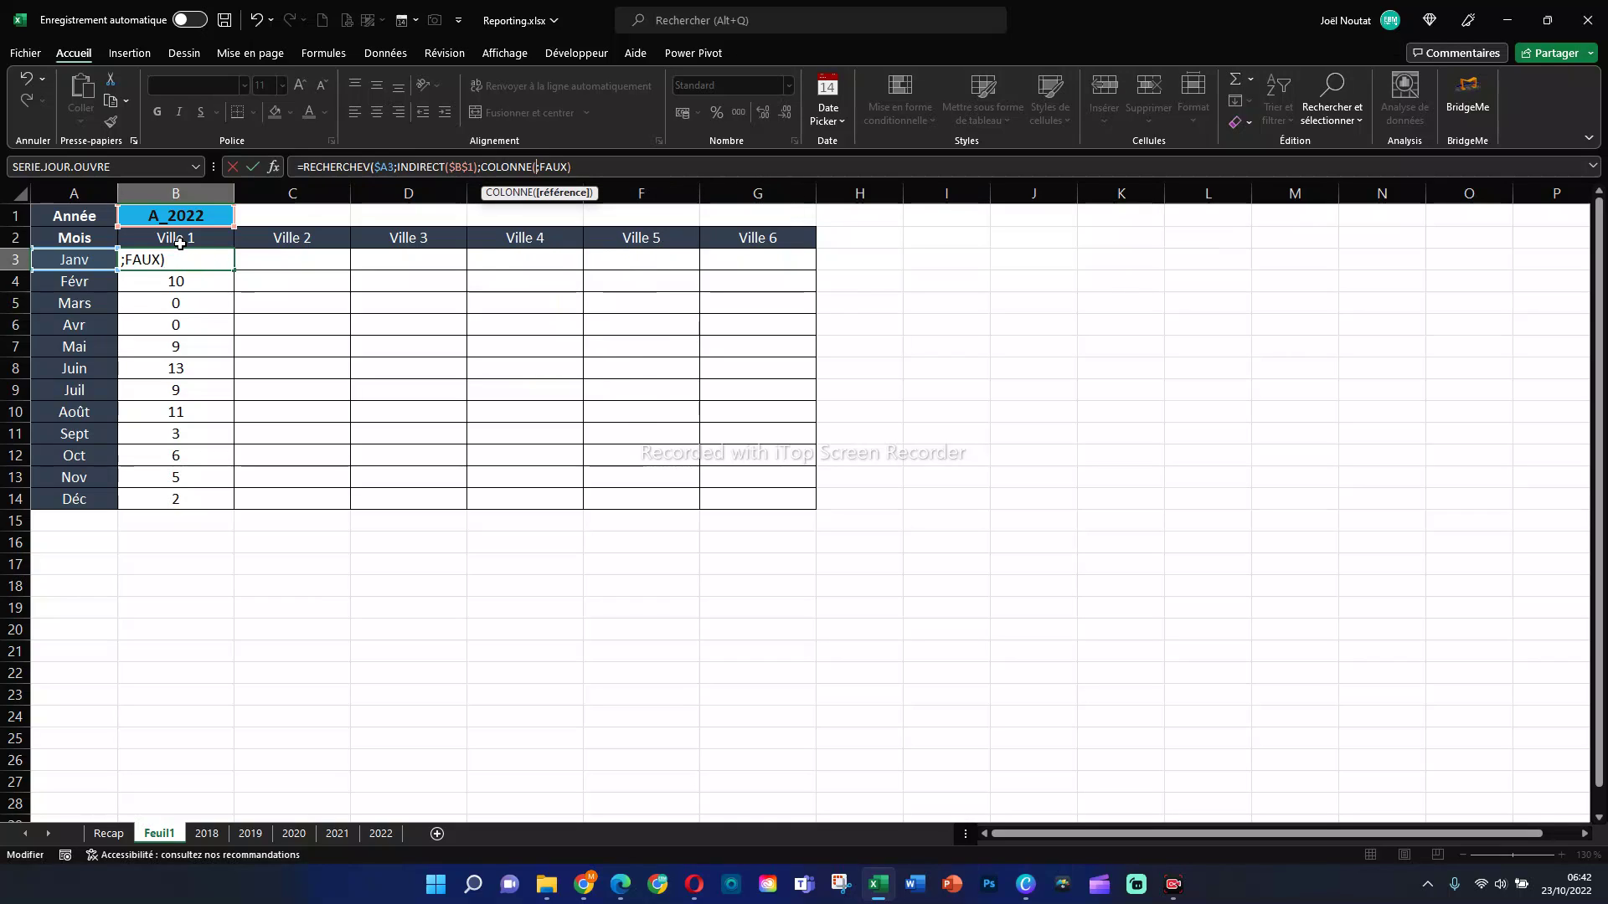
{"action": "type", "text": ")"}
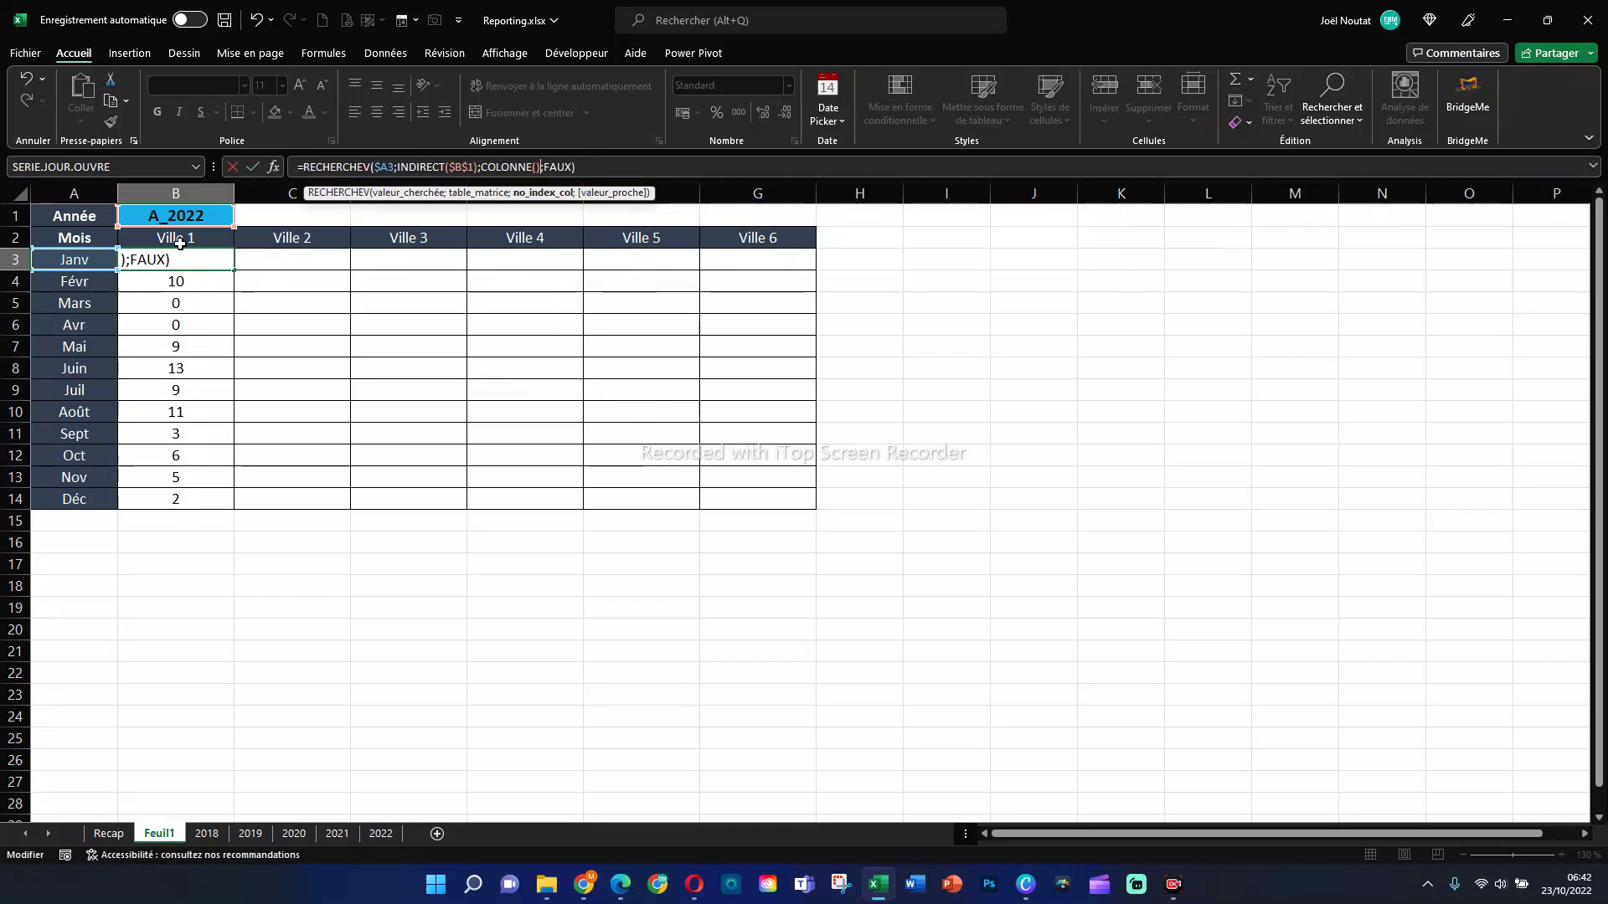
{"action": "key", "text": "Return"}
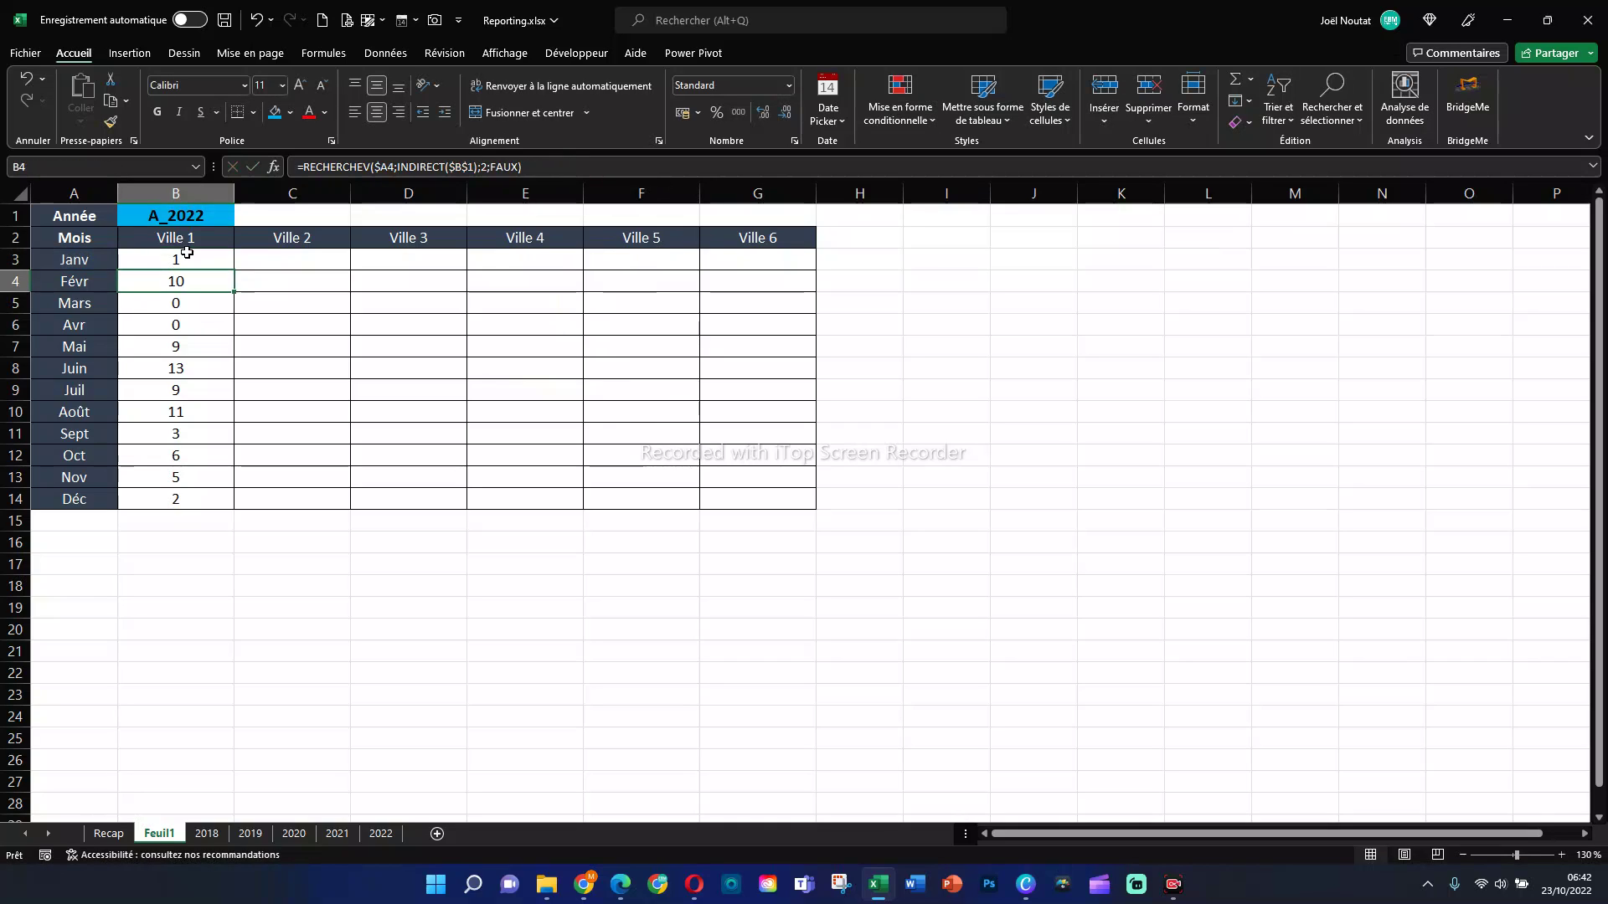
{"action": "left_click", "coordinate": [187, 252]}
{"action": "left_click_drag", "start_coordinate": [234, 271], "coordinate": [745, 494]}
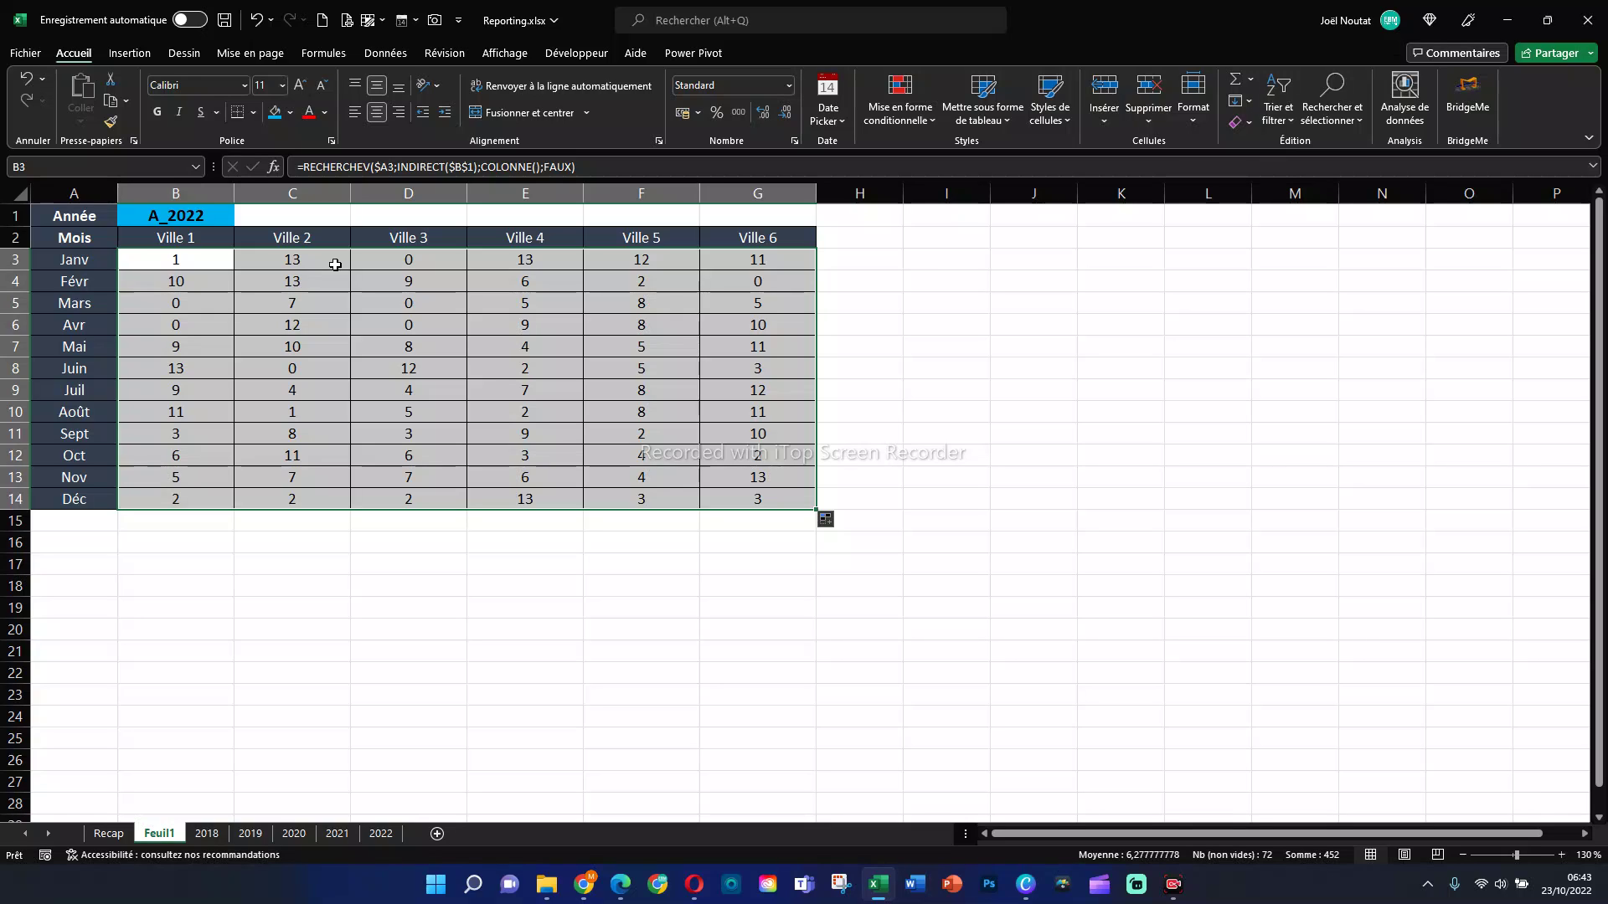
Step: Test the table by setting the year in B1 to A_2019, A_2018 and finally A_2020
{"action": "left_click", "coordinate": [192, 219]}
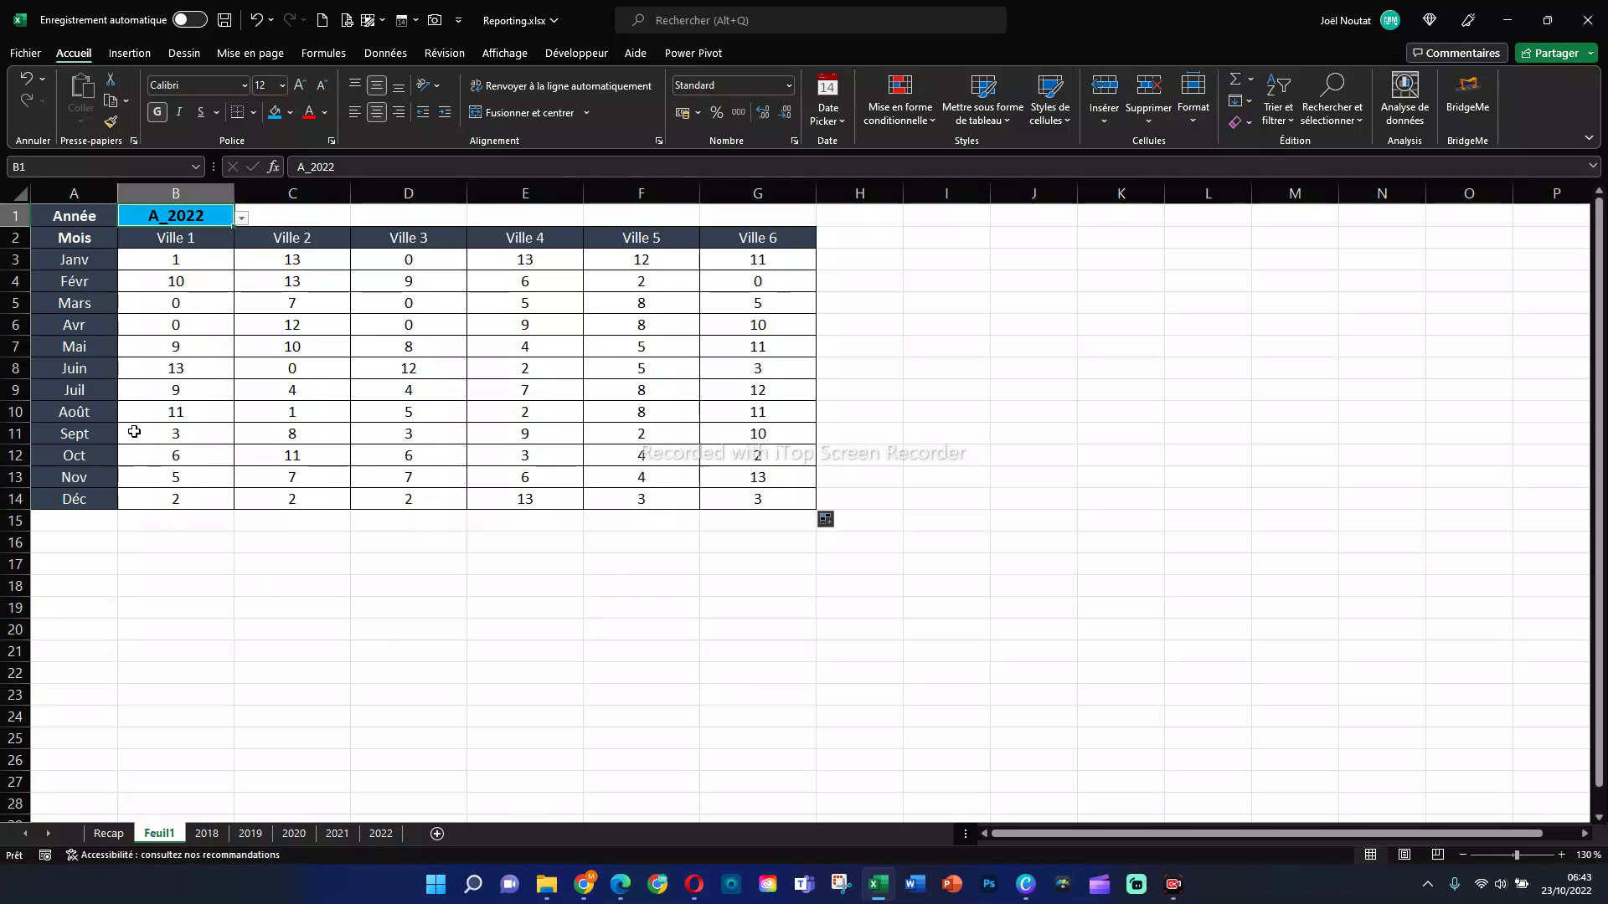
{"action": "left_click", "coordinate": [242, 223]}
{"action": "left_click", "coordinate": [185, 249]}
{"action": "left_click", "coordinate": [241, 218]}
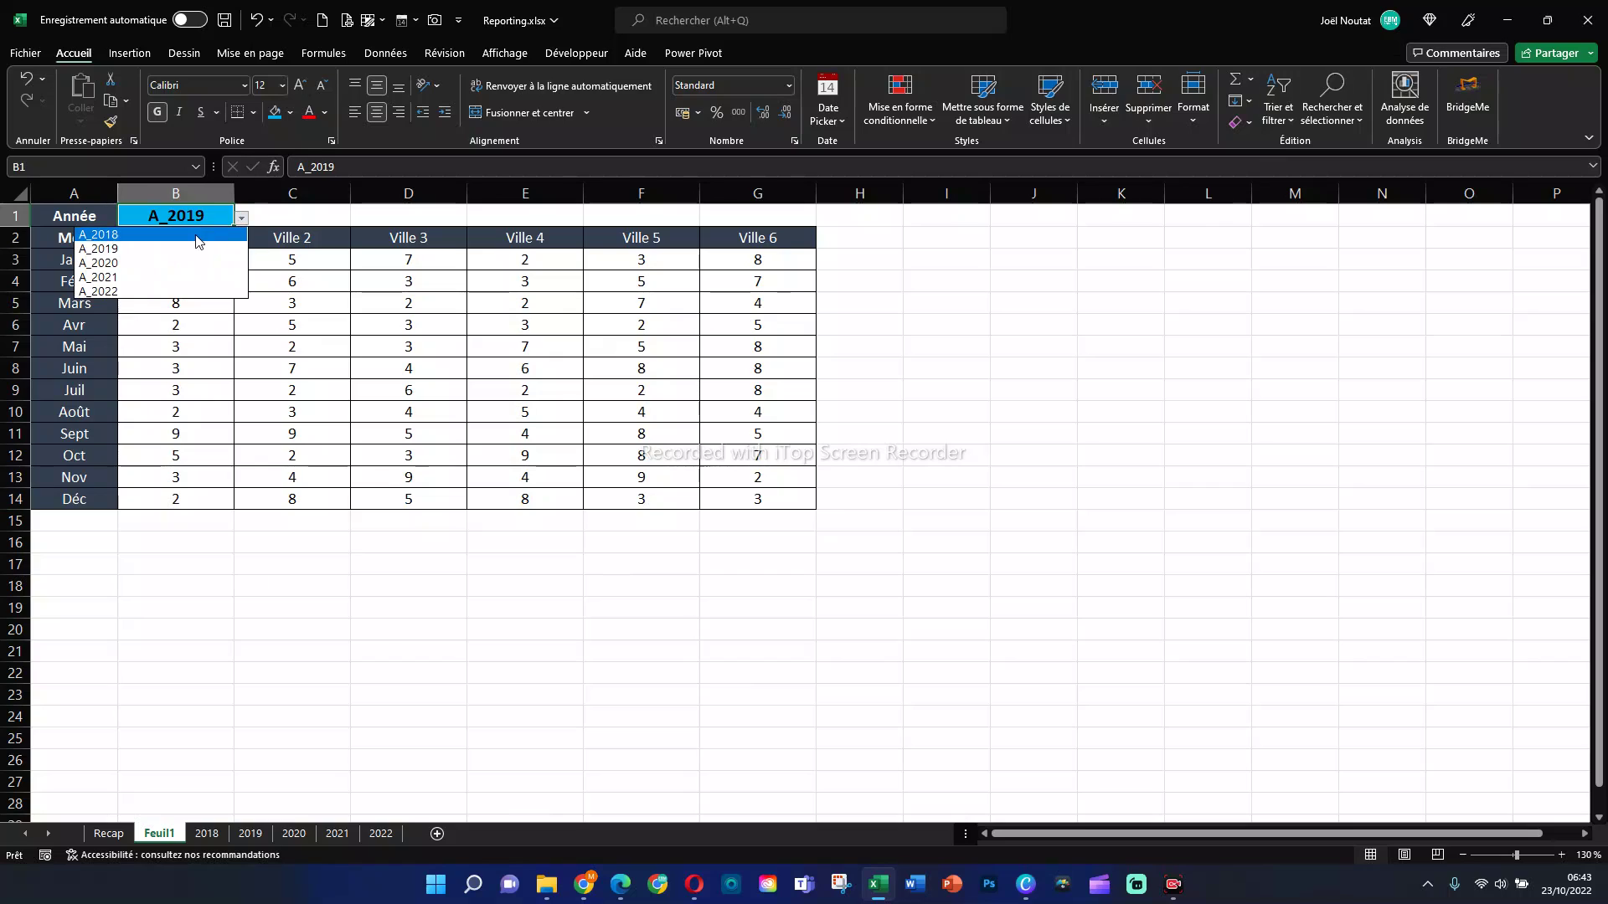
{"action": "left_click", "coordinate": [214, 235]}
{"action": "left_click", "coordinate": [241, 218]}
{"action": "left_click", "coordinate": [192, 263]}
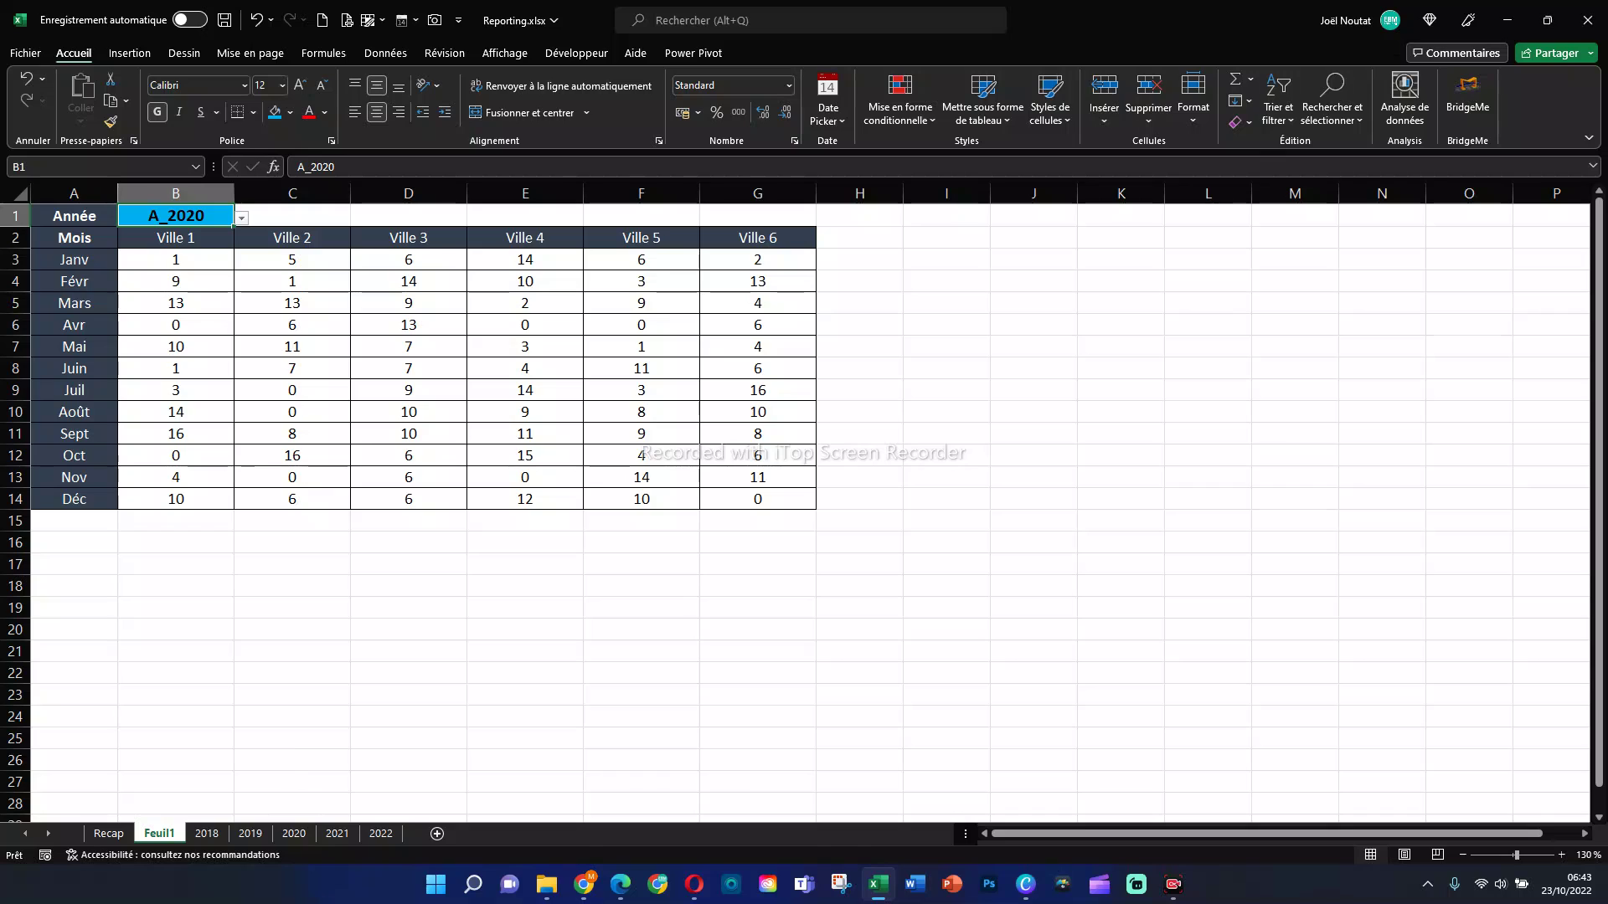
Step: Check how B3:G14 behaves without a year by clearing B1, setting it to A_2019, and clearing it again
{"action": "key", "text": "Delete"}
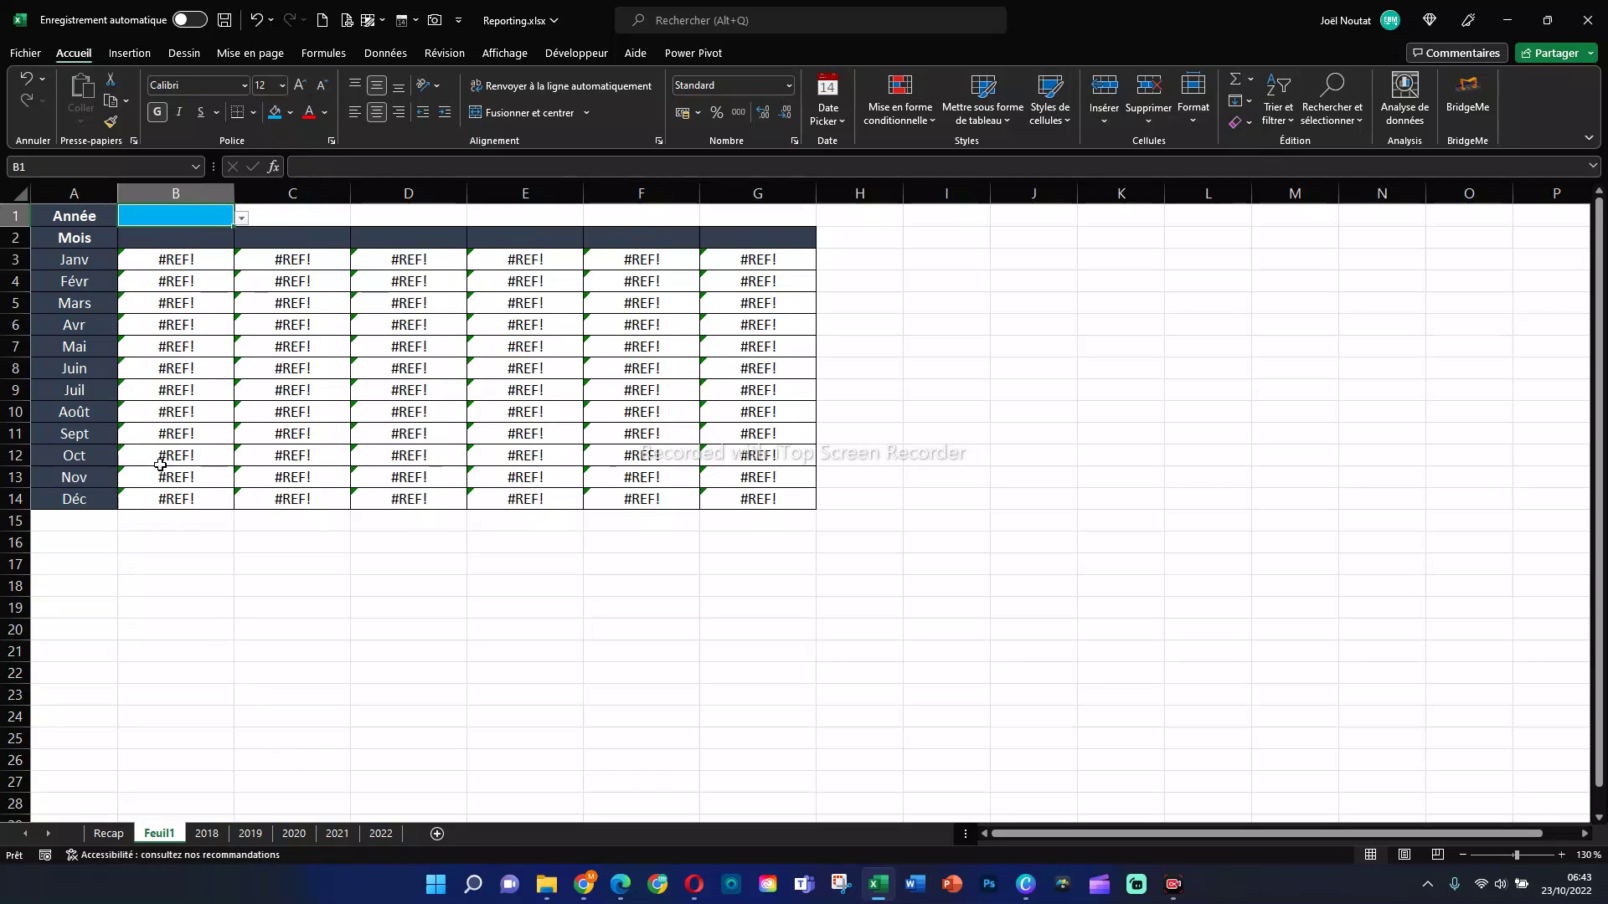
{"action": "left_click_drag", "start_coordinate": [146, 255], "coordinate": [732, 494]}
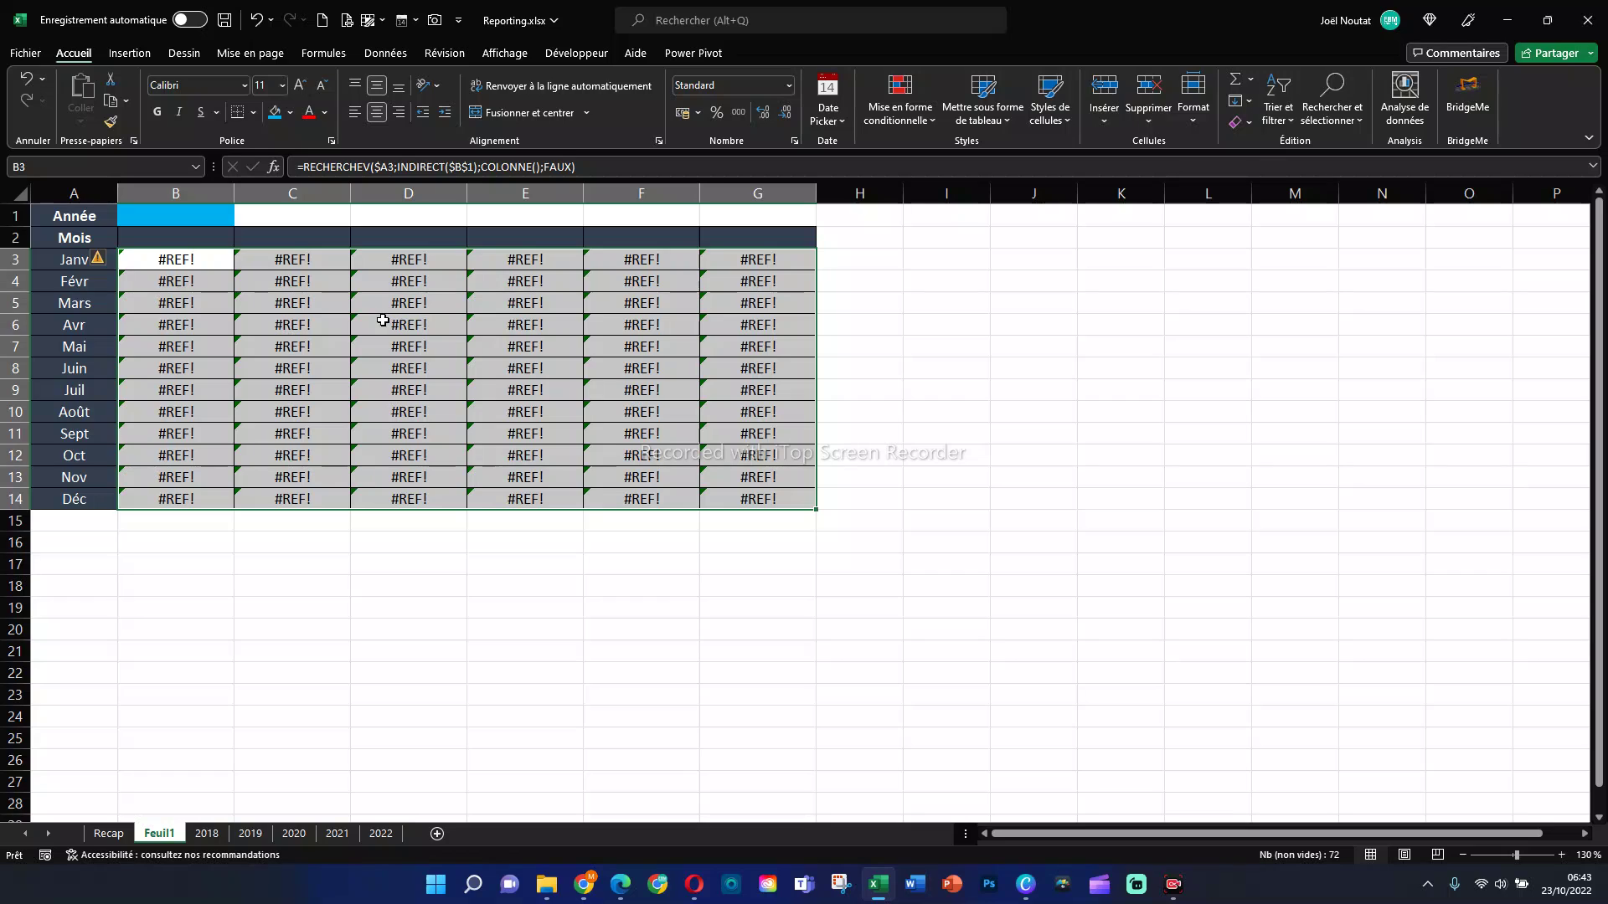
{"action": "left_click", "coordinate": [176, 216]}
{"action": "left_click", "coordinate": [242, 217]}
{"action": "left_click", "coordinate": [180, 256]}
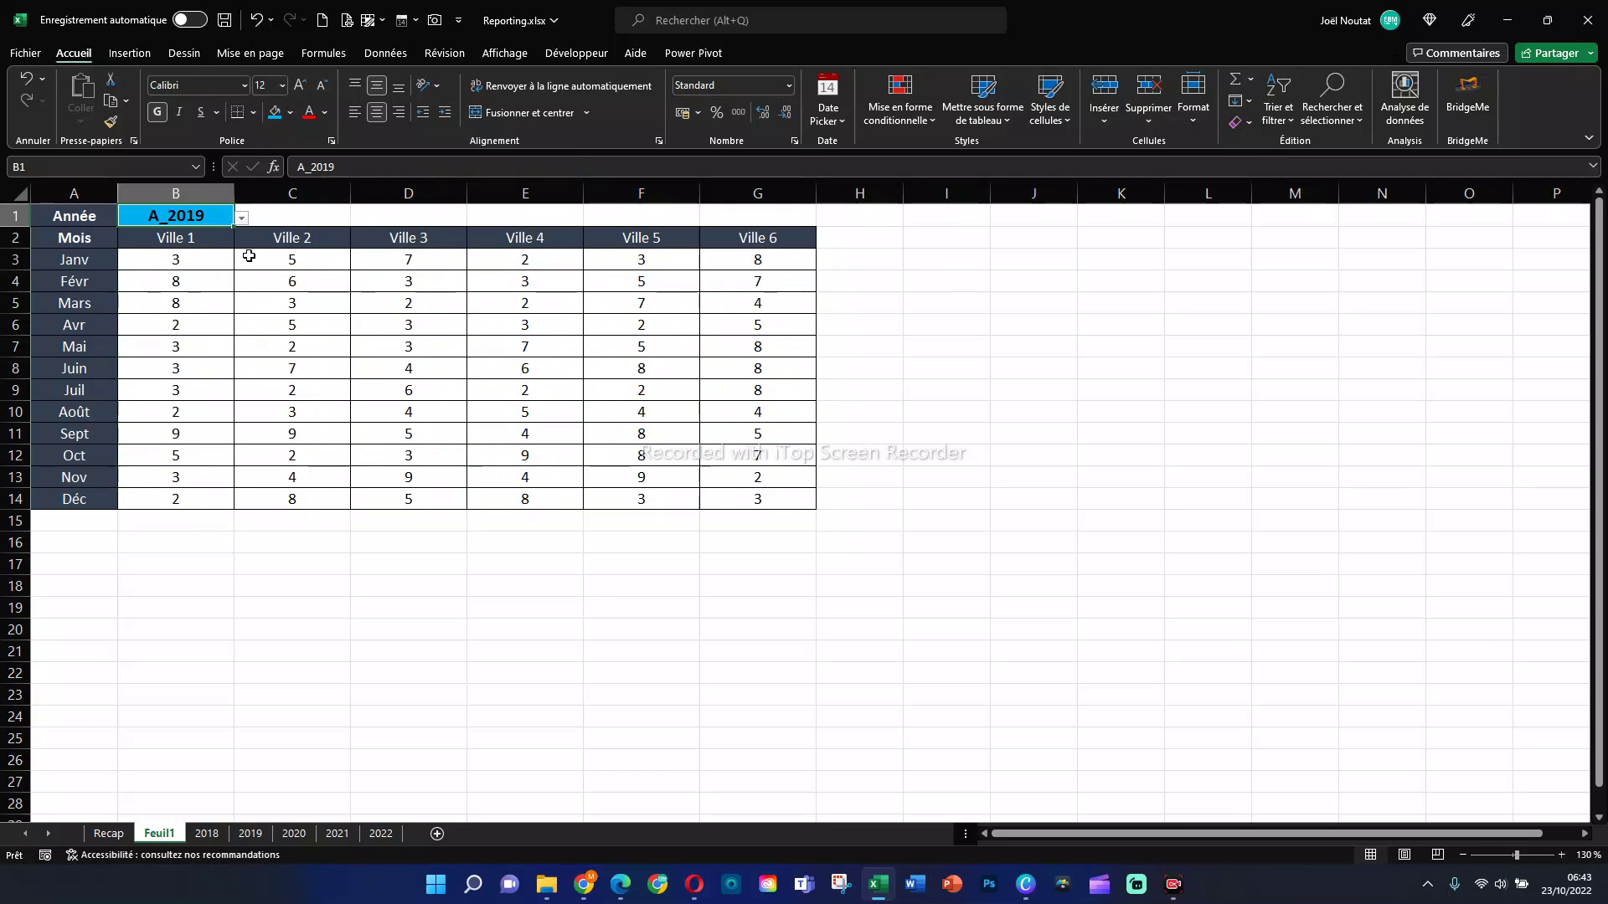
{"action": "key", "text": "Delete"}
{"action": "left_click_drag", "start_coordinate": [159, 262], "coordinate": [754, 498]}
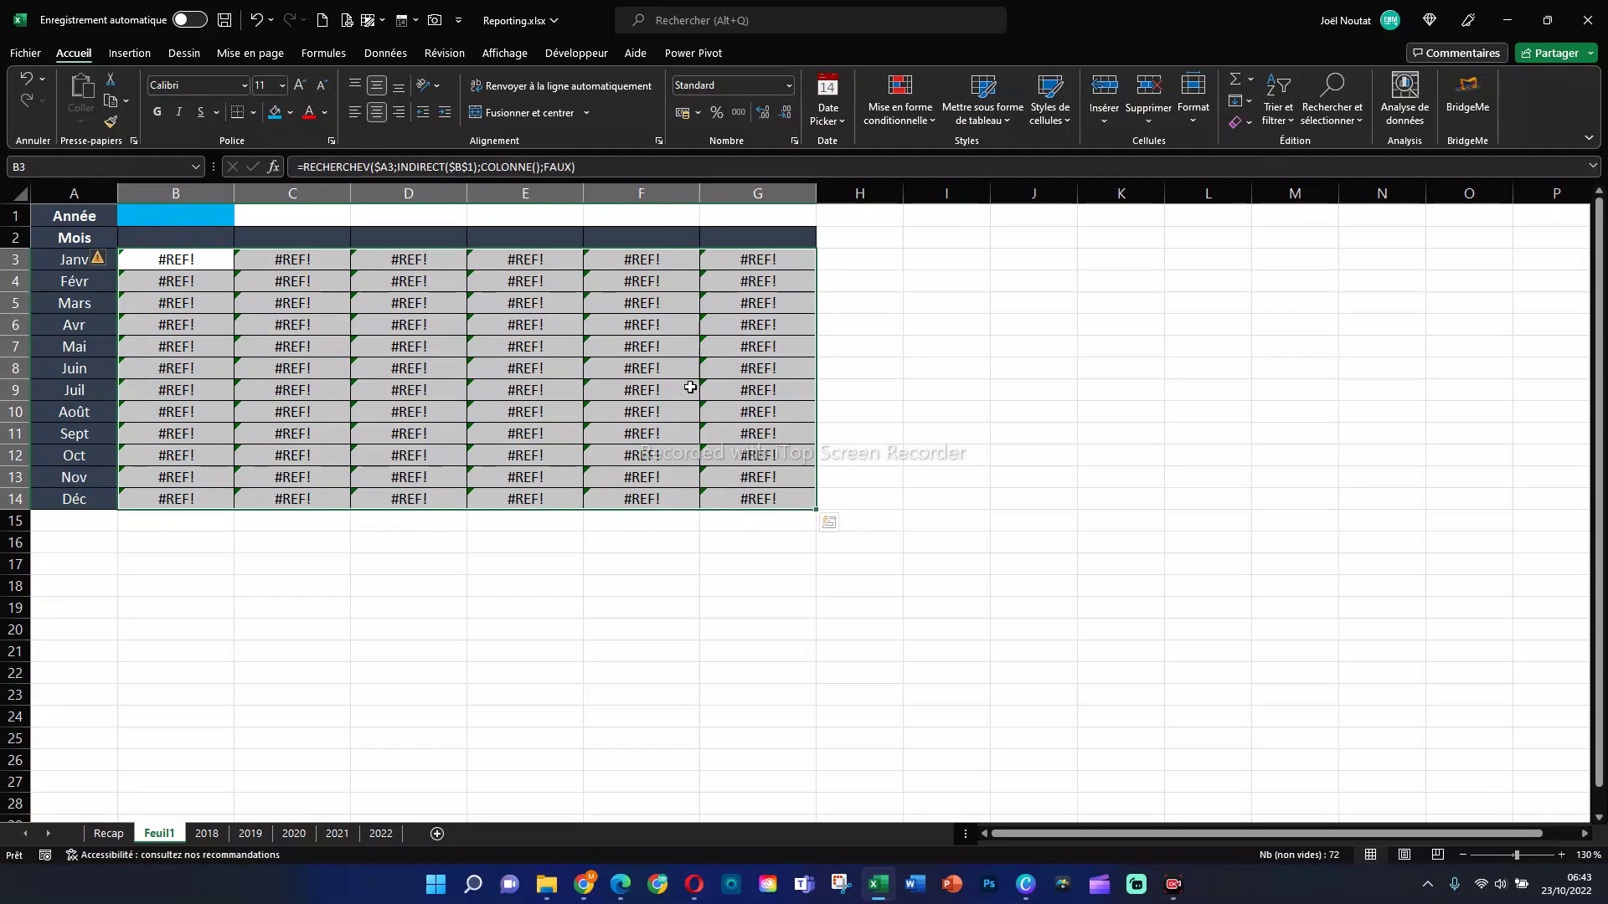
Step: Wrap B3's RECHERCHEV in SI($B$1="";"";…) so an empty year returns blank, and fill the formula across the table to G14
{"action": "left_click", "coordinate": [195, 261]}
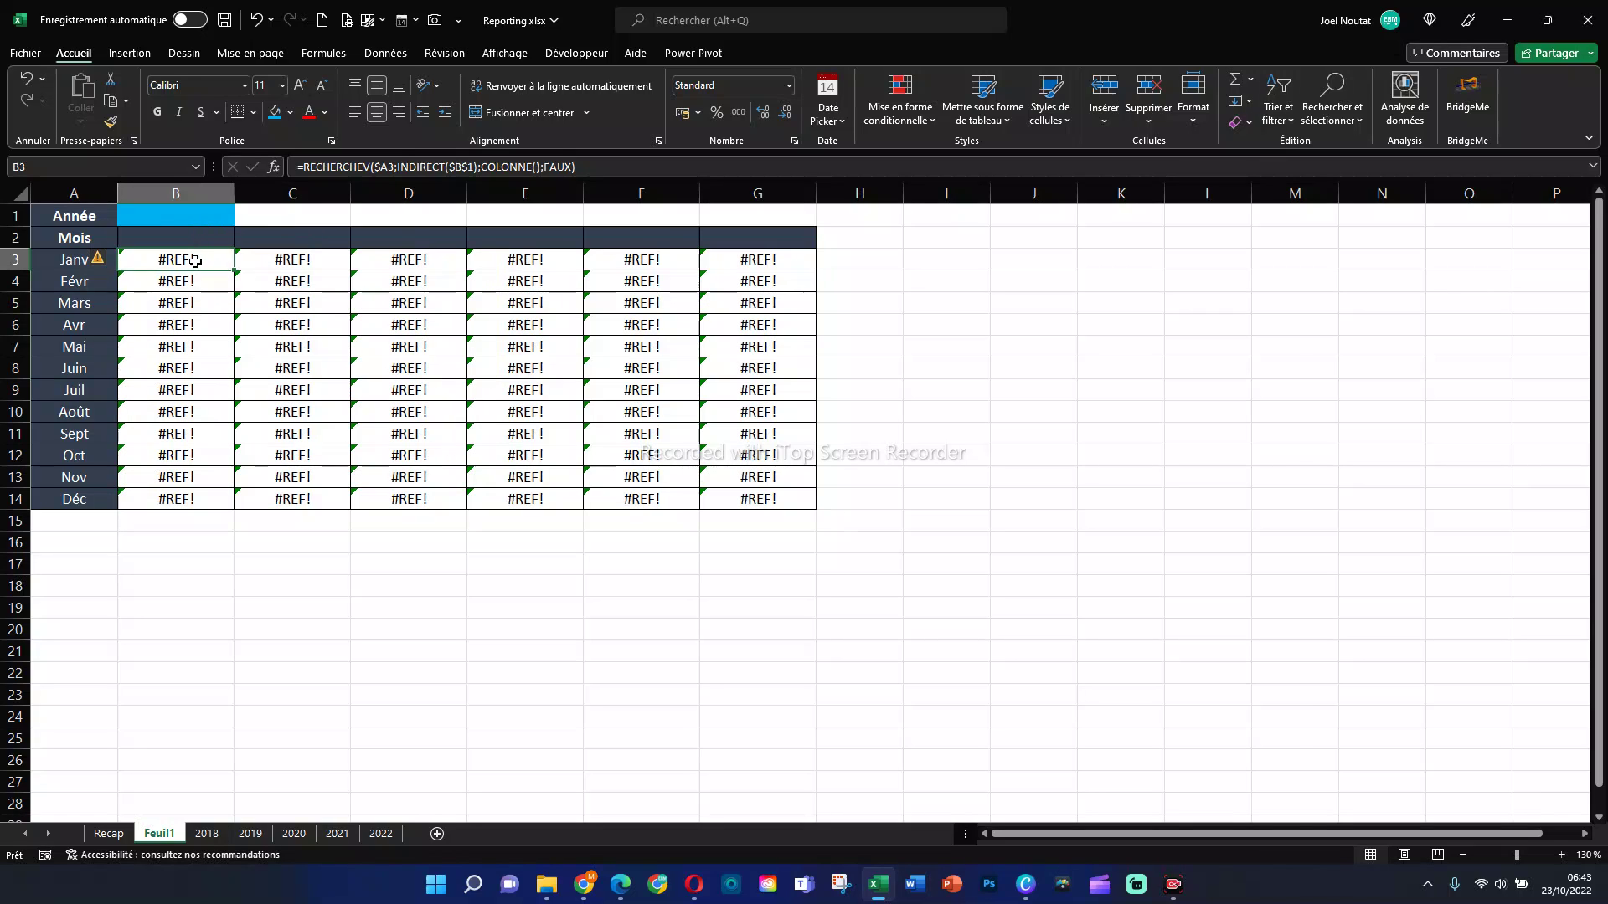
{"action": "left_click", "coordinate": [303, 170]}
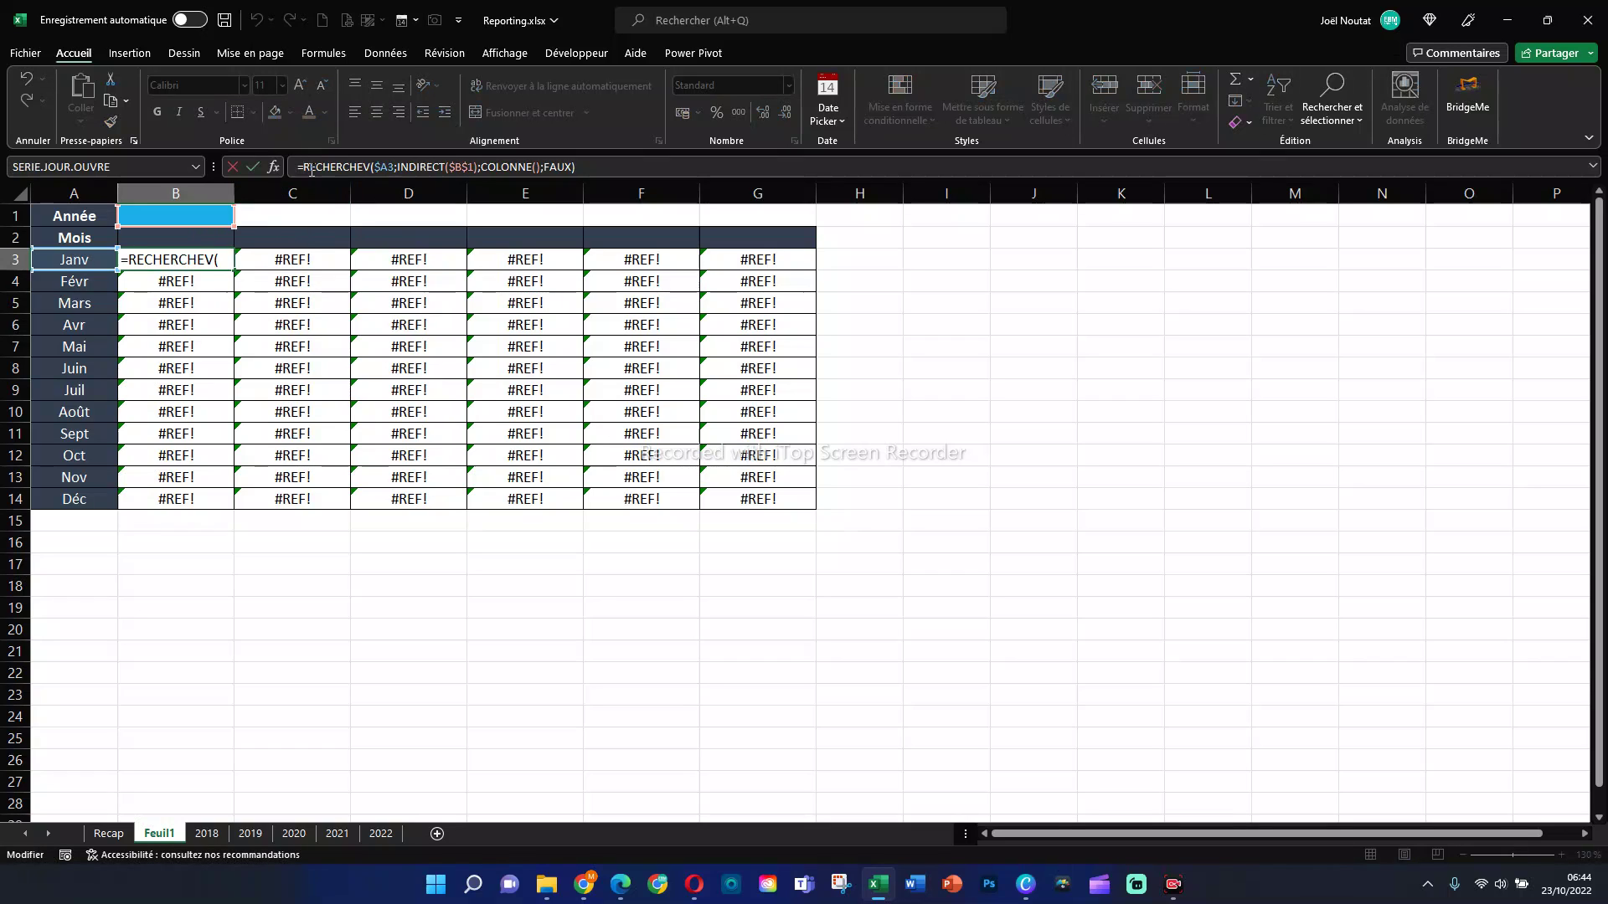
{"action": "type", "text": "SI("}
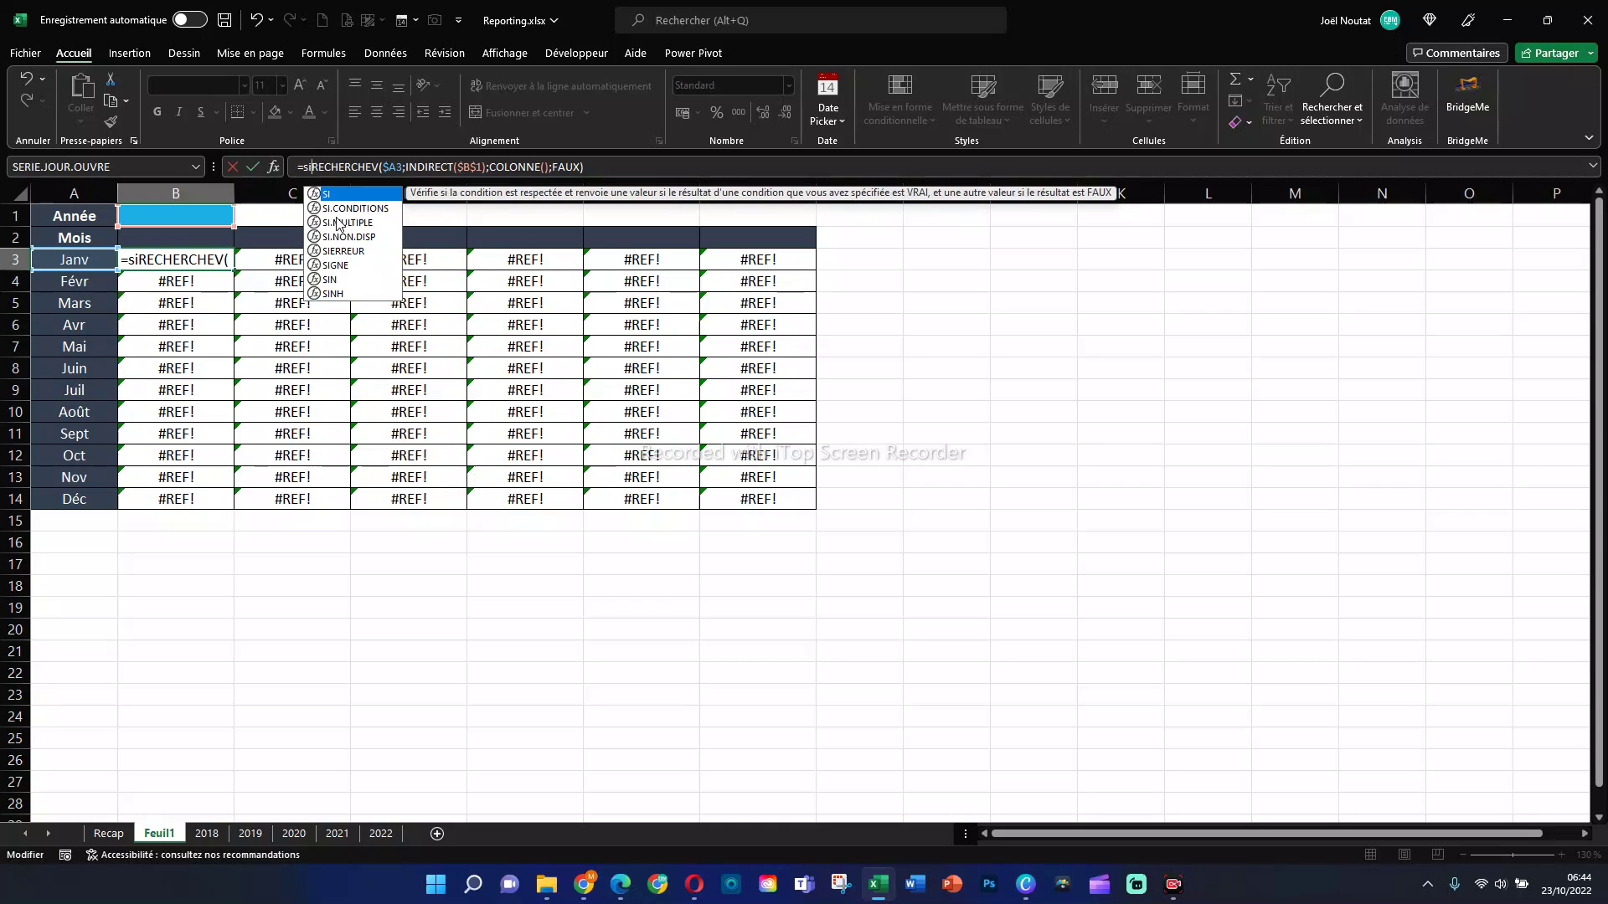
{"action": "left_click", "coordinate": [161, 217]}
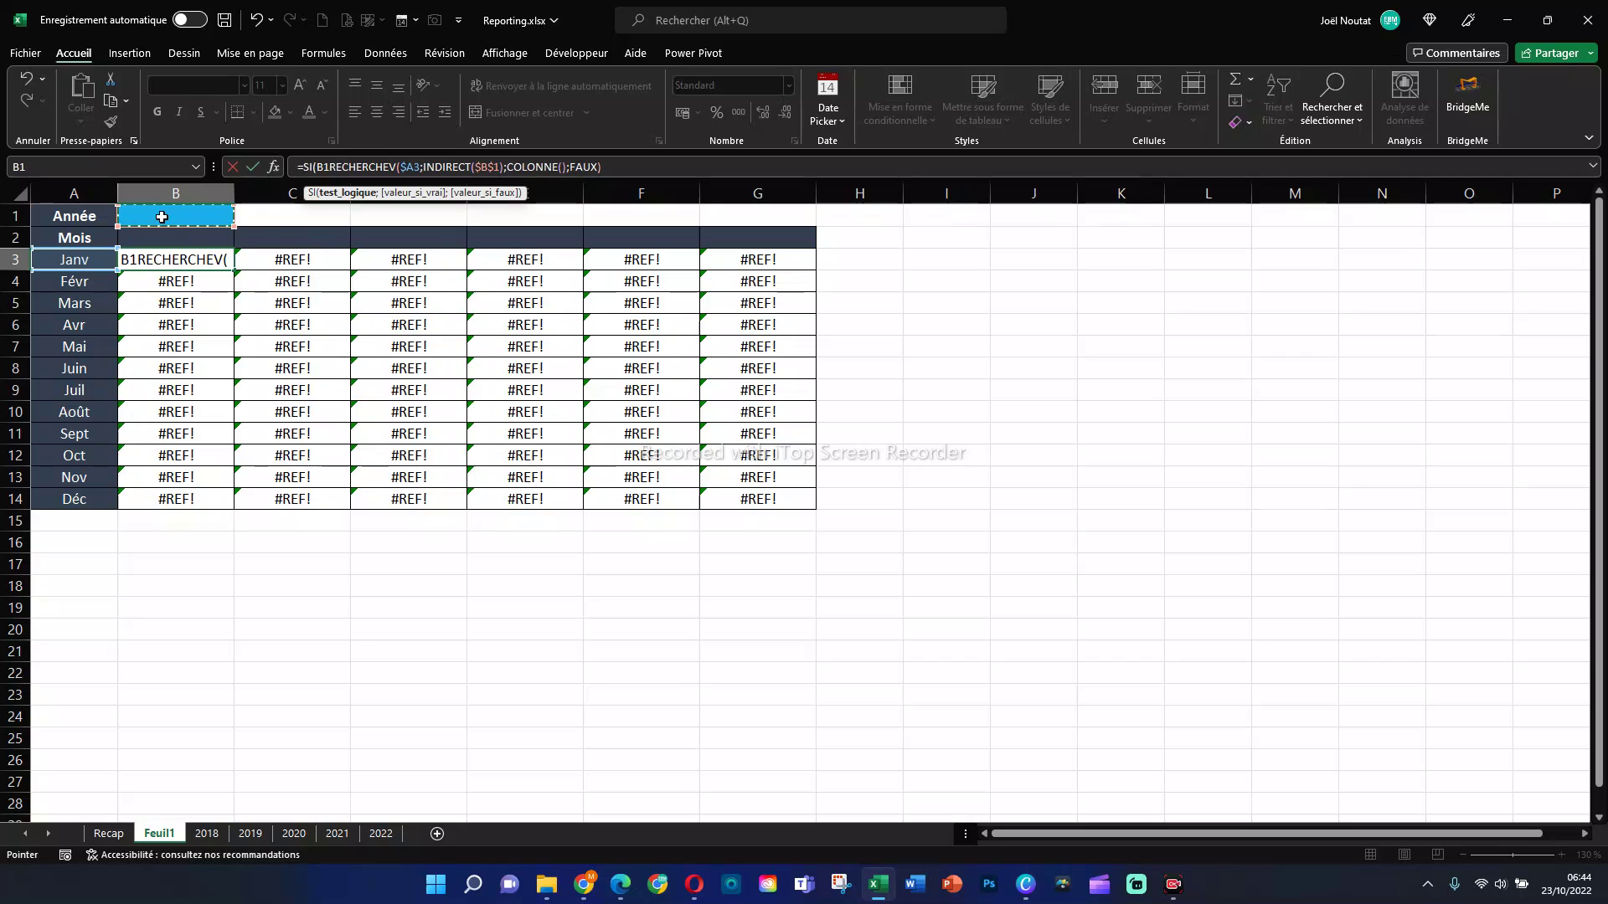
{"action": "key", "text": "F4"}
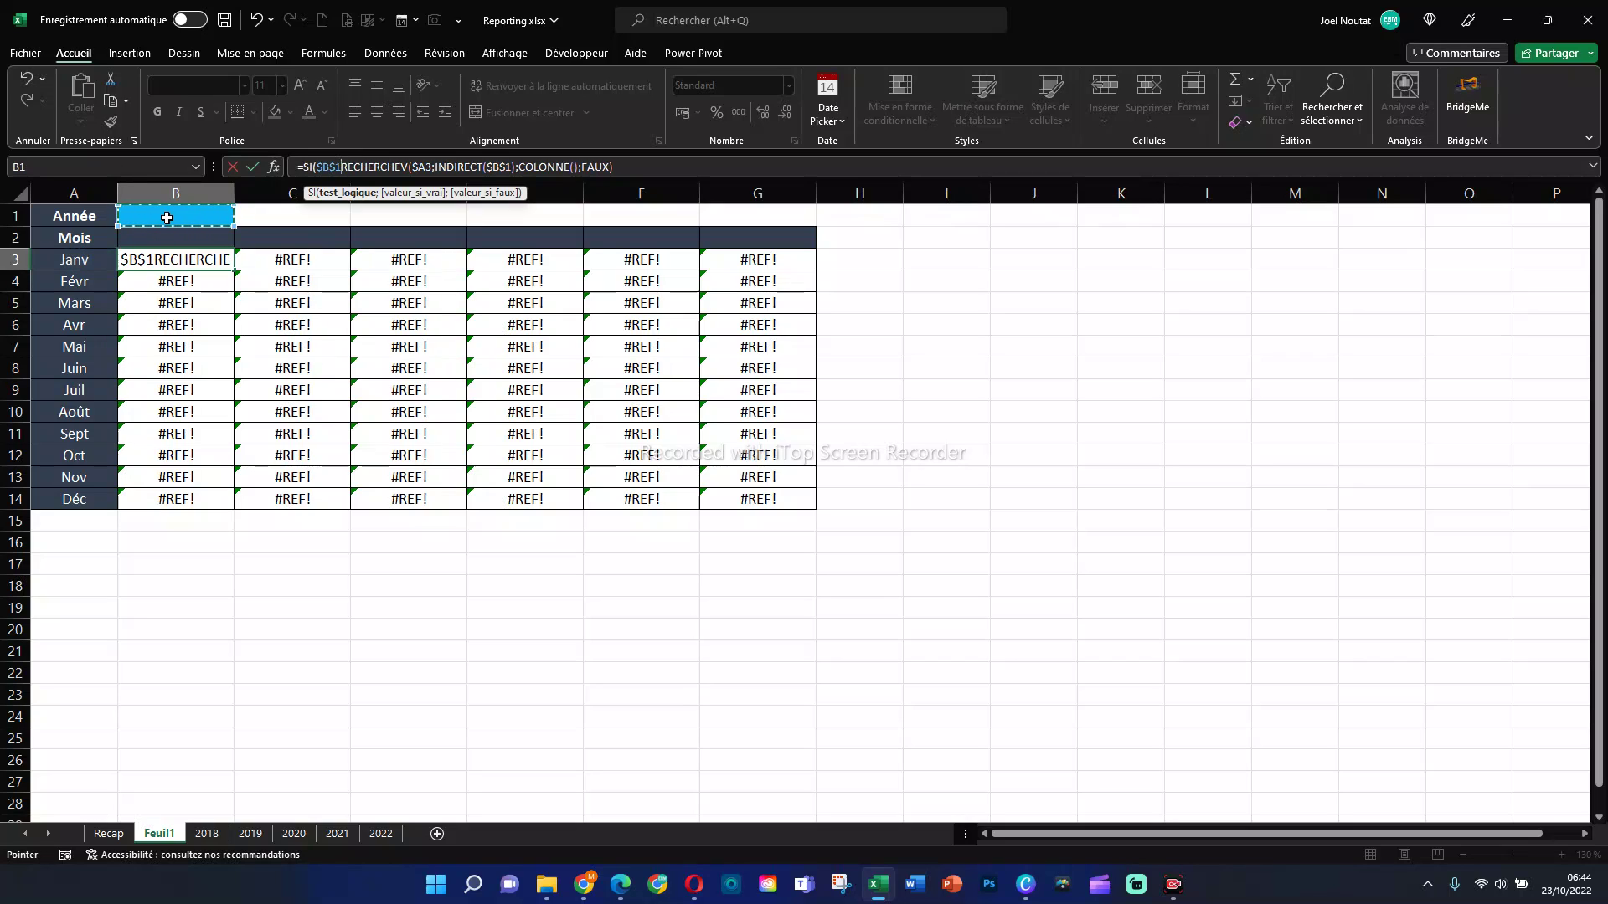
{"action": "type", "text": "=\"\";"}
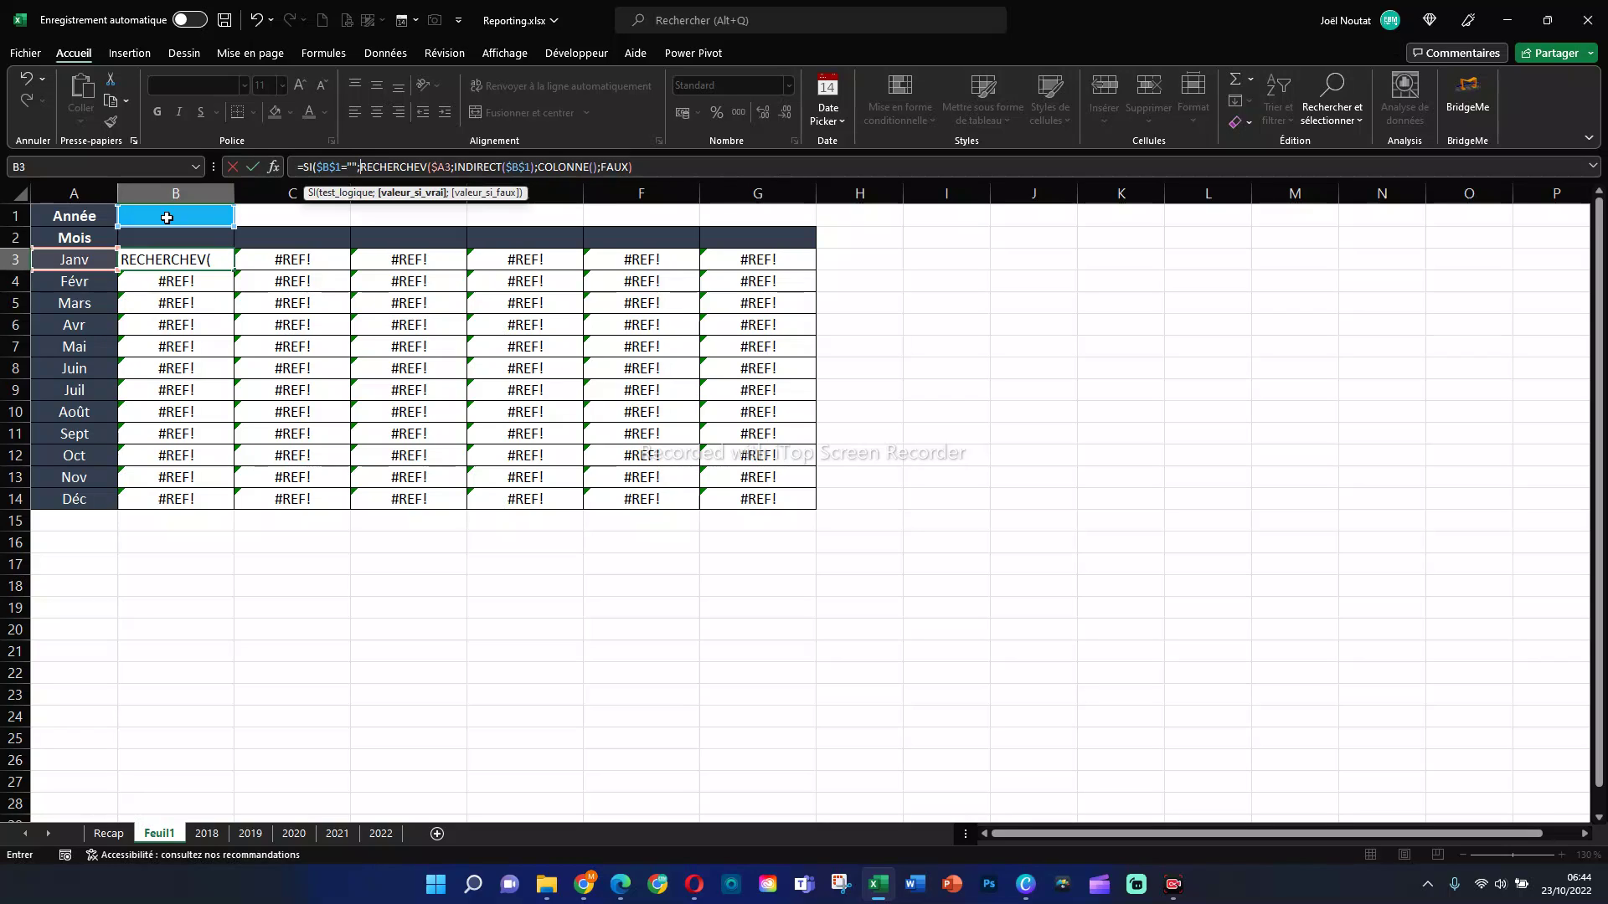
{"action": "type", "text": "\"\";"}
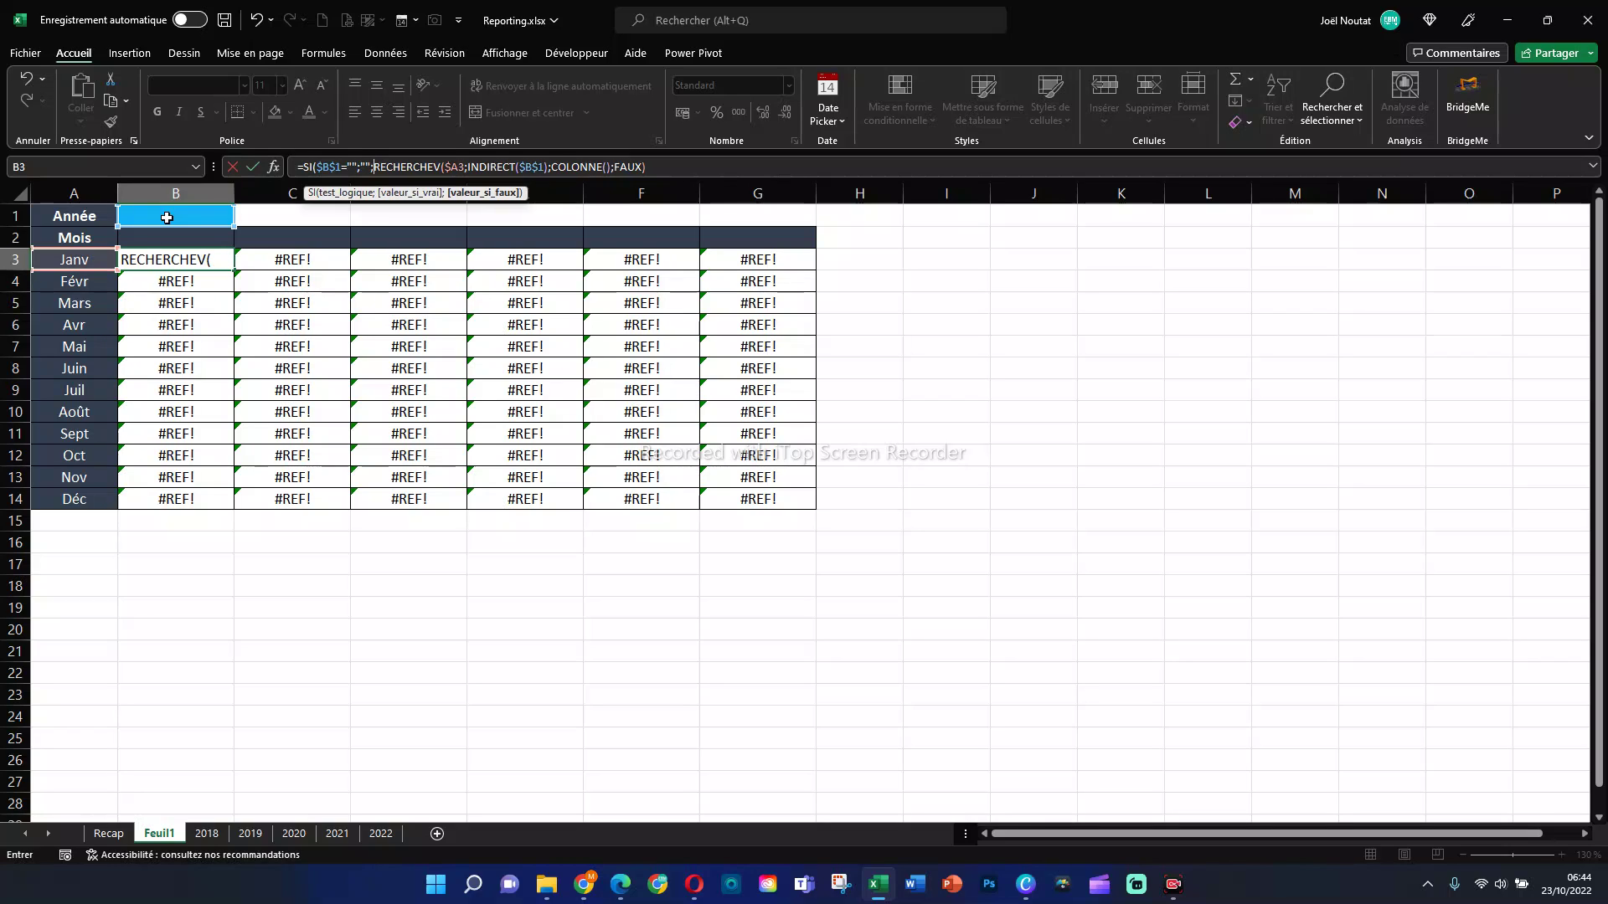
{"action": "left_click", "coordinate": [657, 164]}
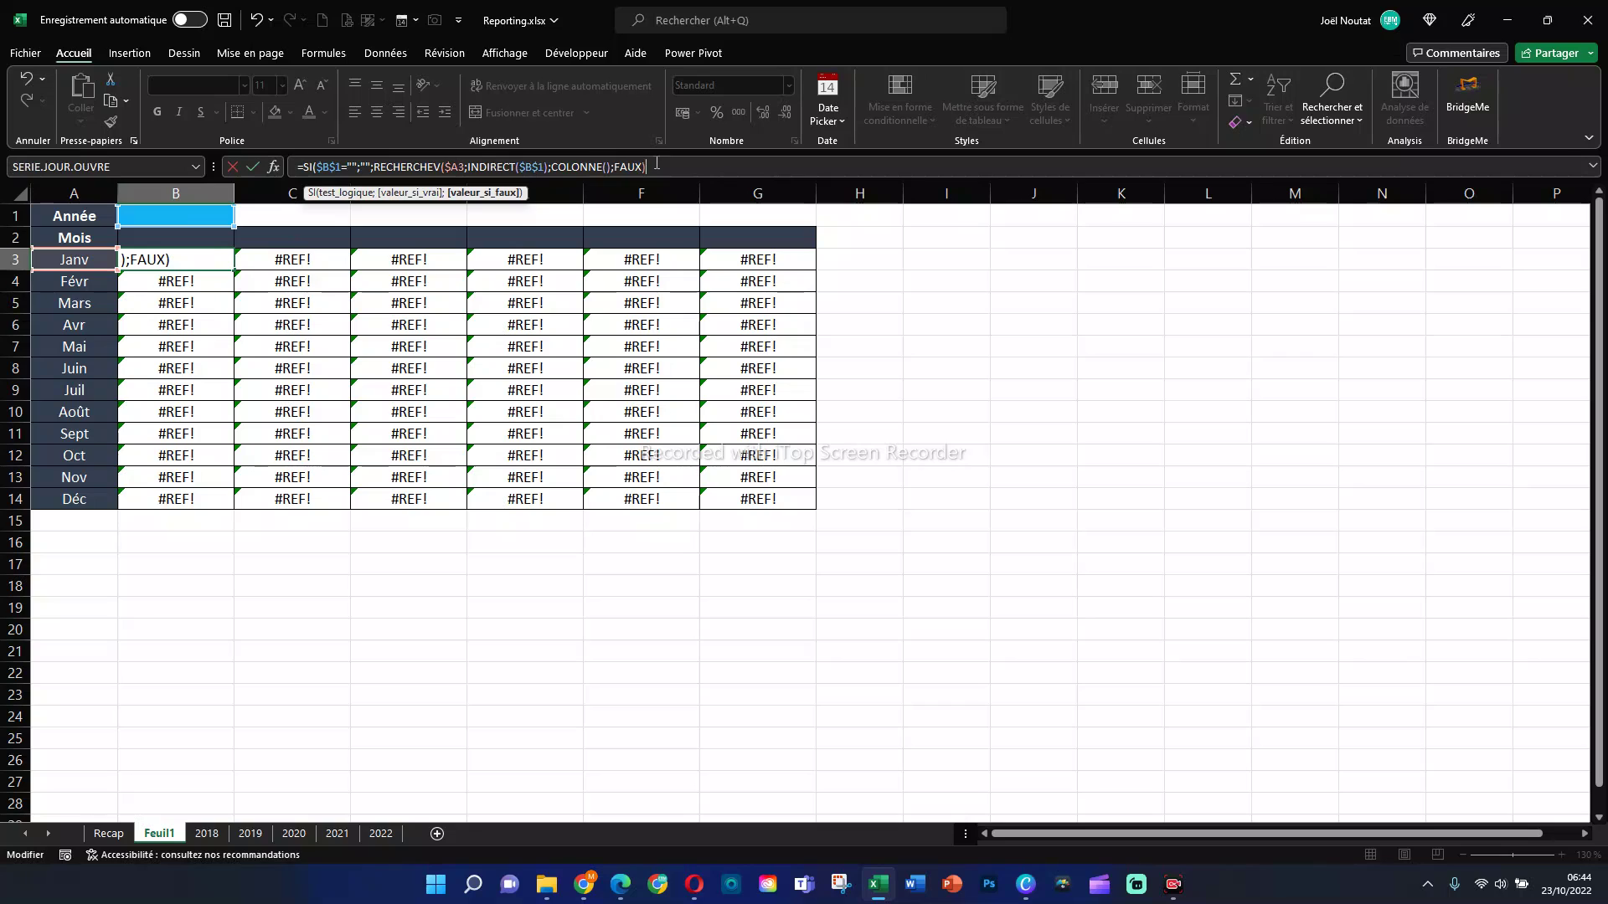
{"action": "type", "text": ")"}
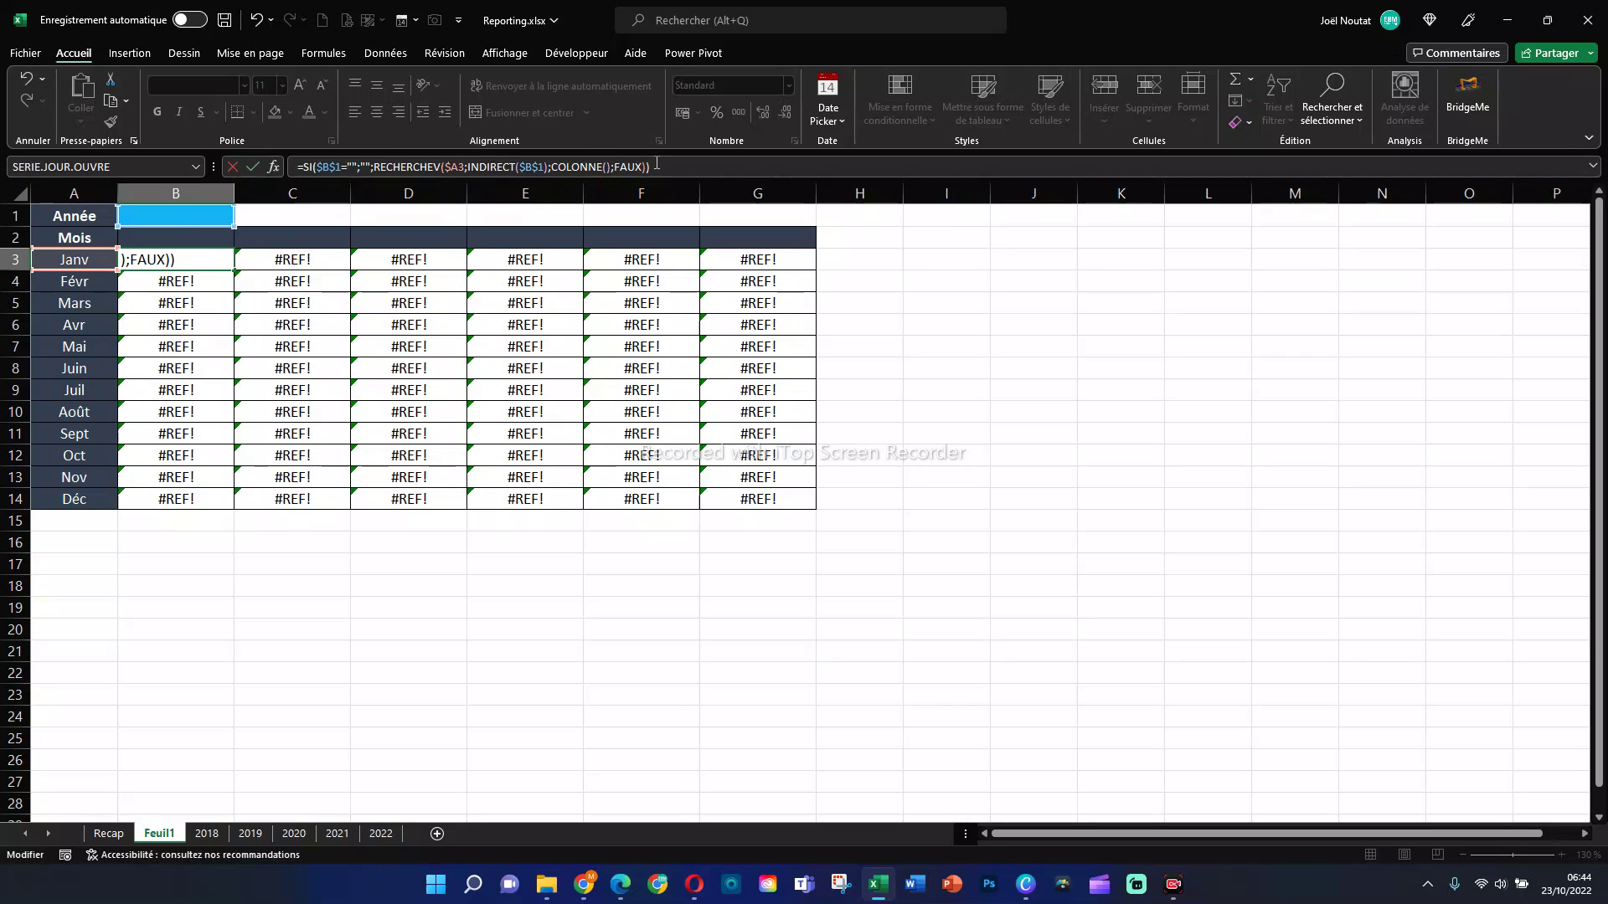
{"action": "key", "text": "Return"}
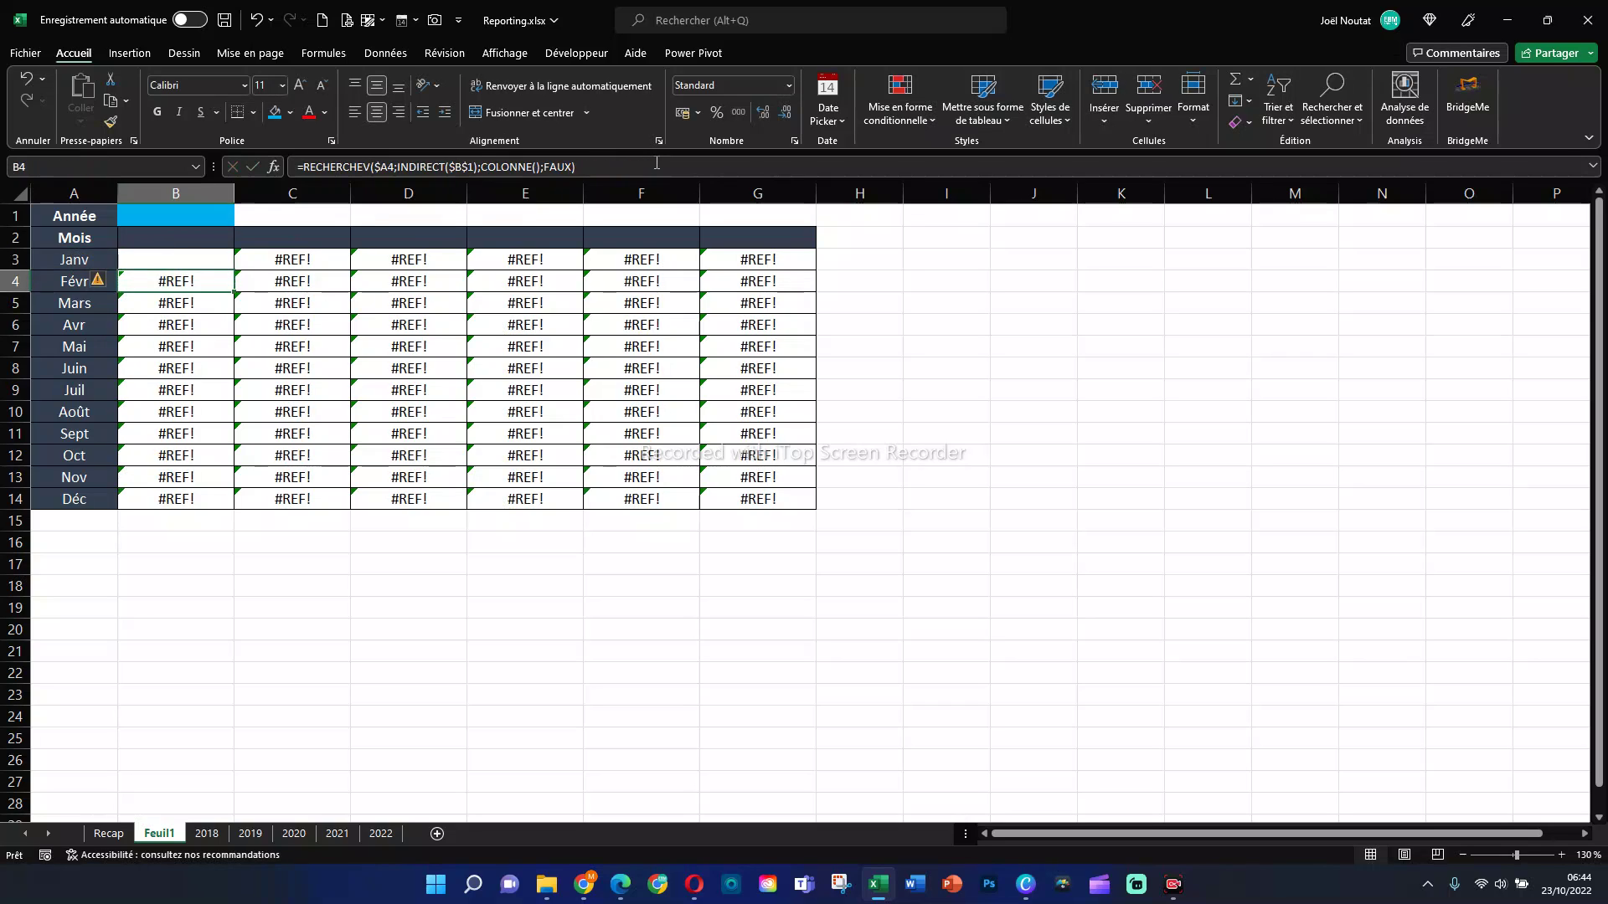
{"action": "left_click", "coordinate": [195, 262]}
{"action": "left_click_drag", "start_coordinate": [233, 269], "coordinate": [804, 507]}
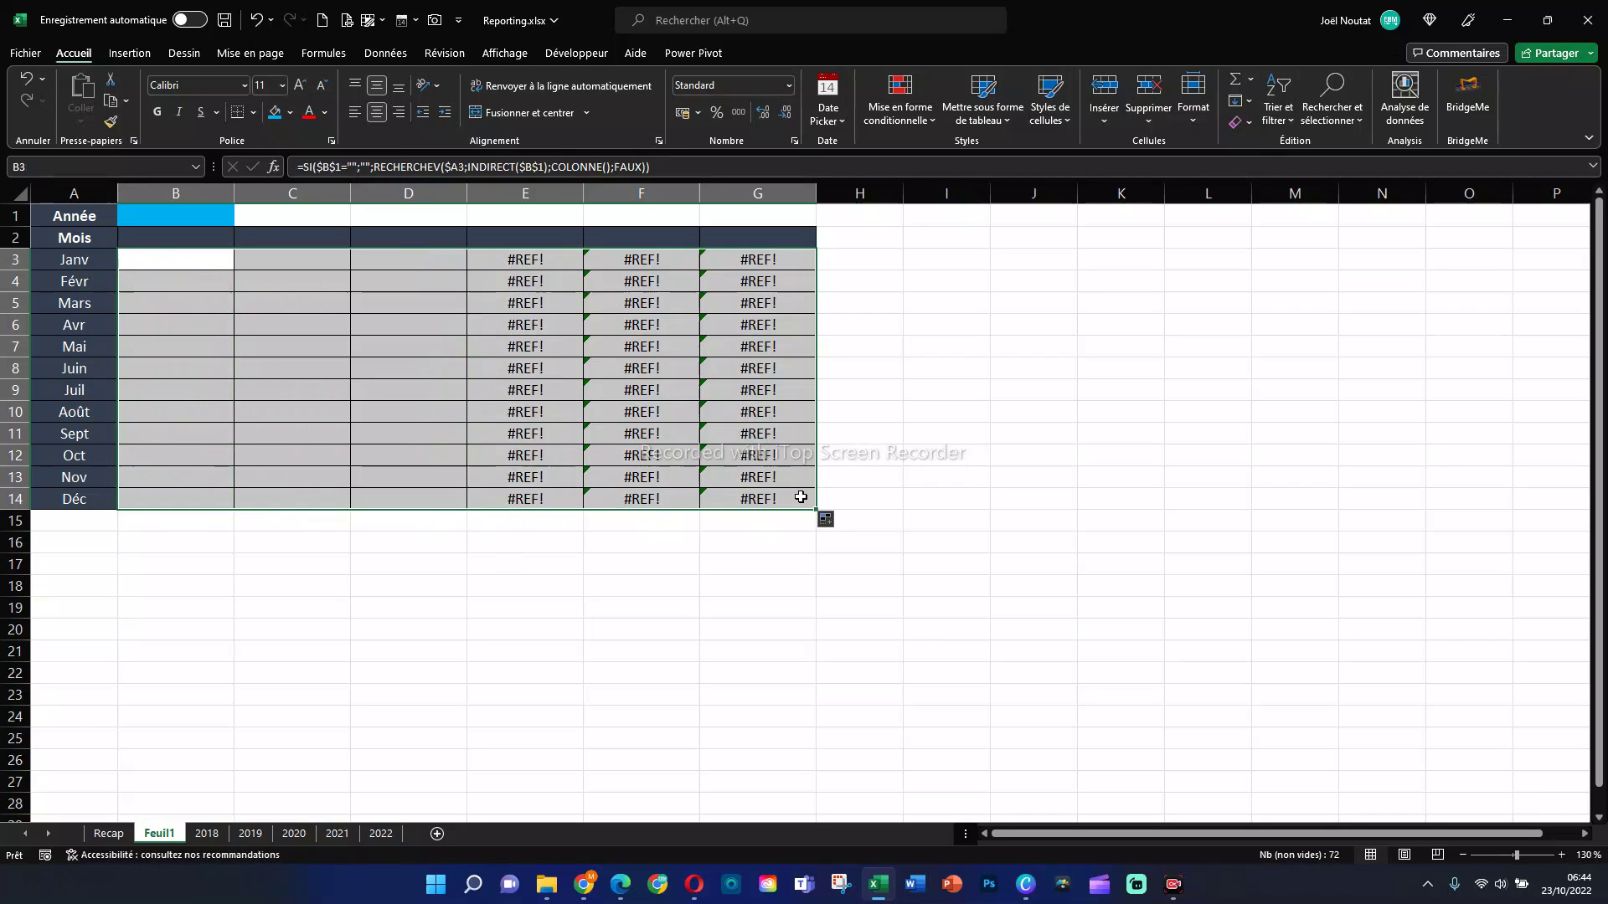
Step: Test the table by setting the year in B1 to A_2020, clearing it, and setting it to A_2020 again
{"action": "left_click", "coordinate": [204, 215]}
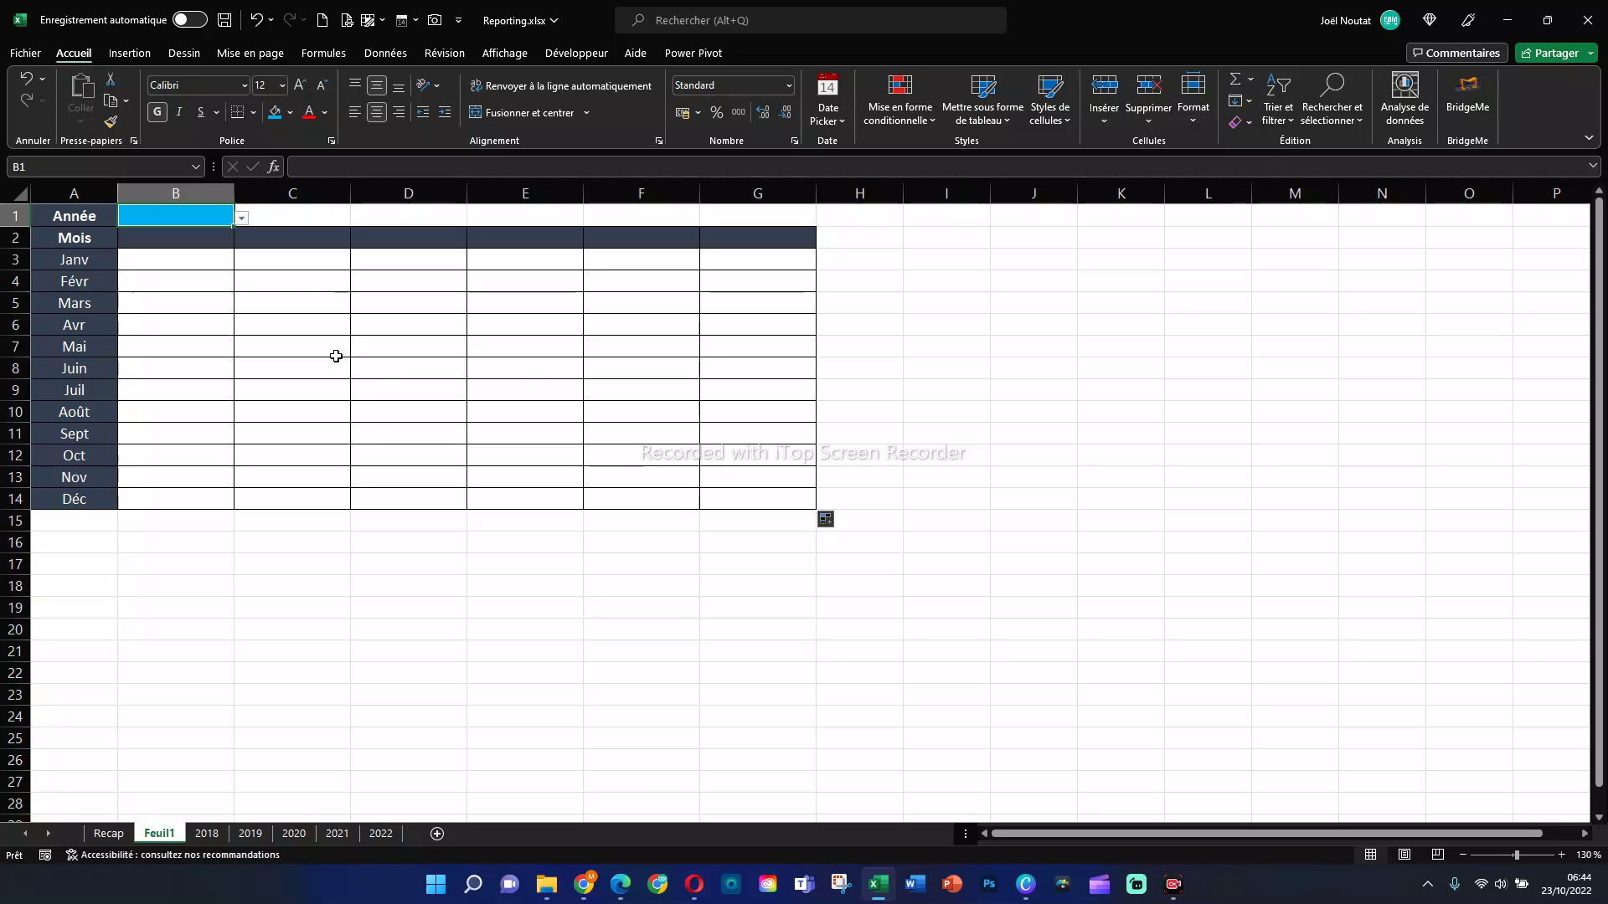
{"action": "left_click", "coordinate": [241, 218]}
{"action": "left_click", "coordinate": [190, 262]}
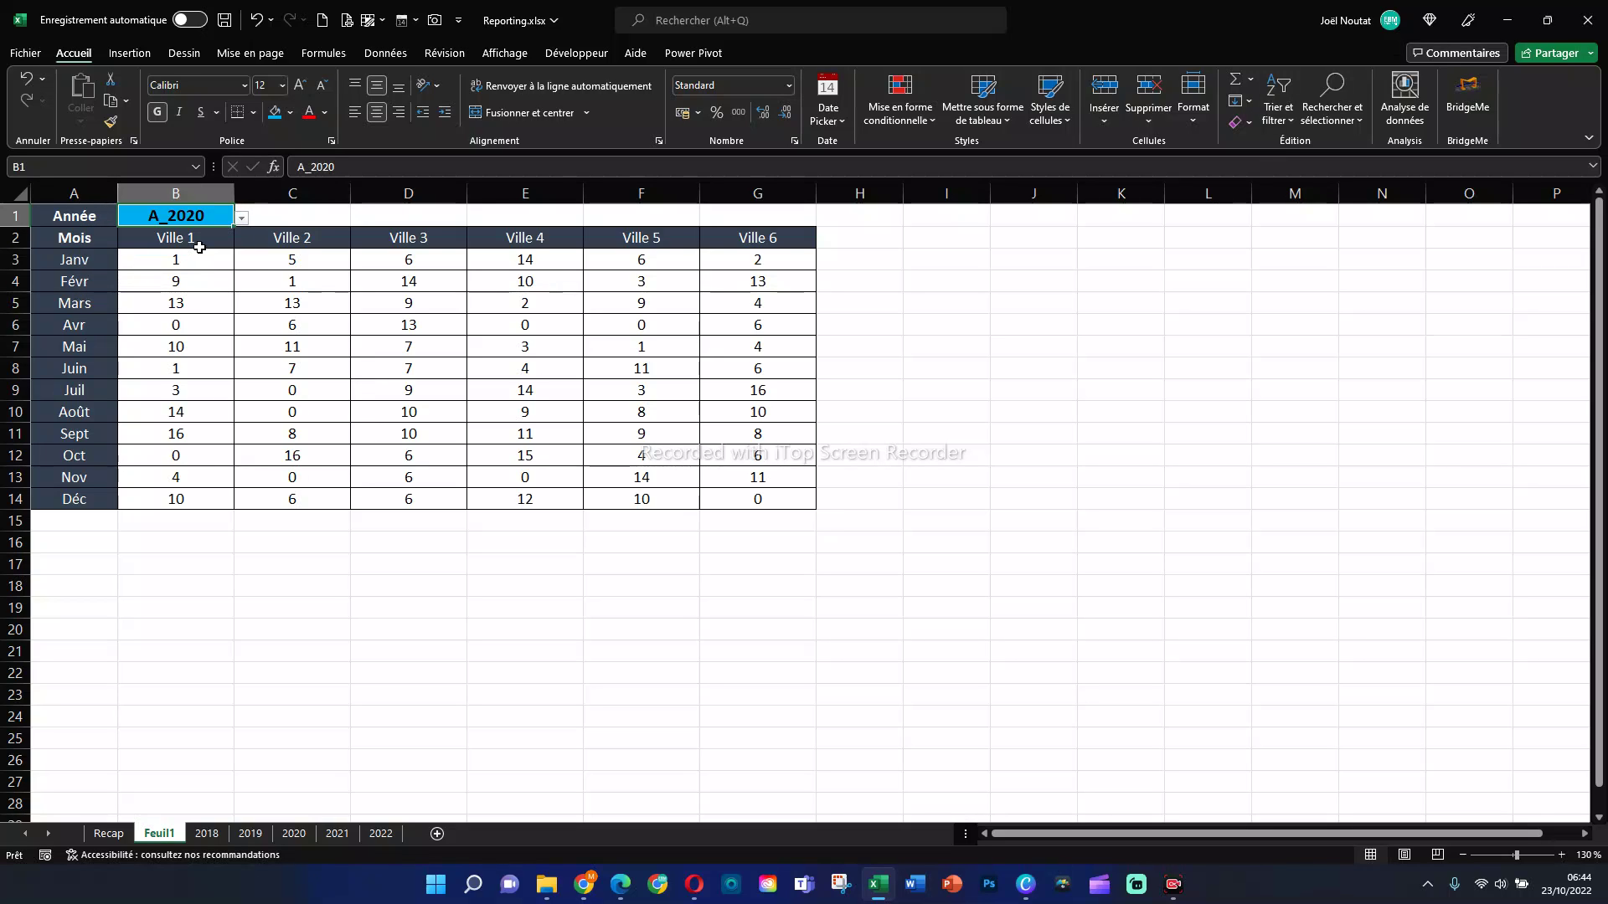
{"action": "key", "text": "Delete"}
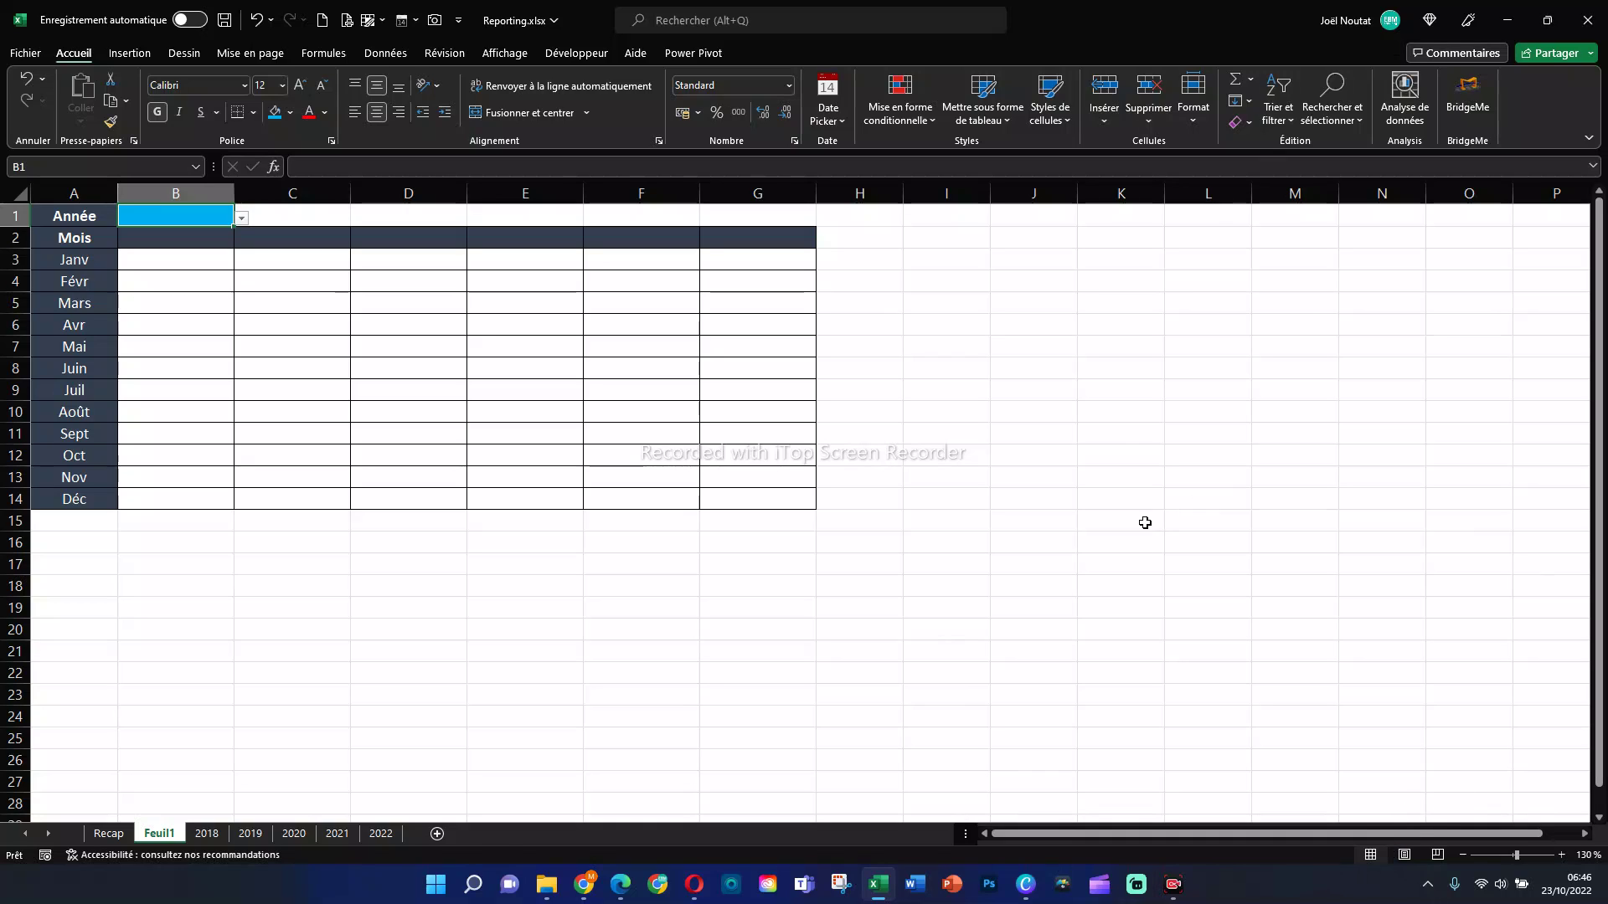
{"action": "left_click", "coordinate": [242, 218]}
{"action": "left_click", "coordinate": [209, 270]}
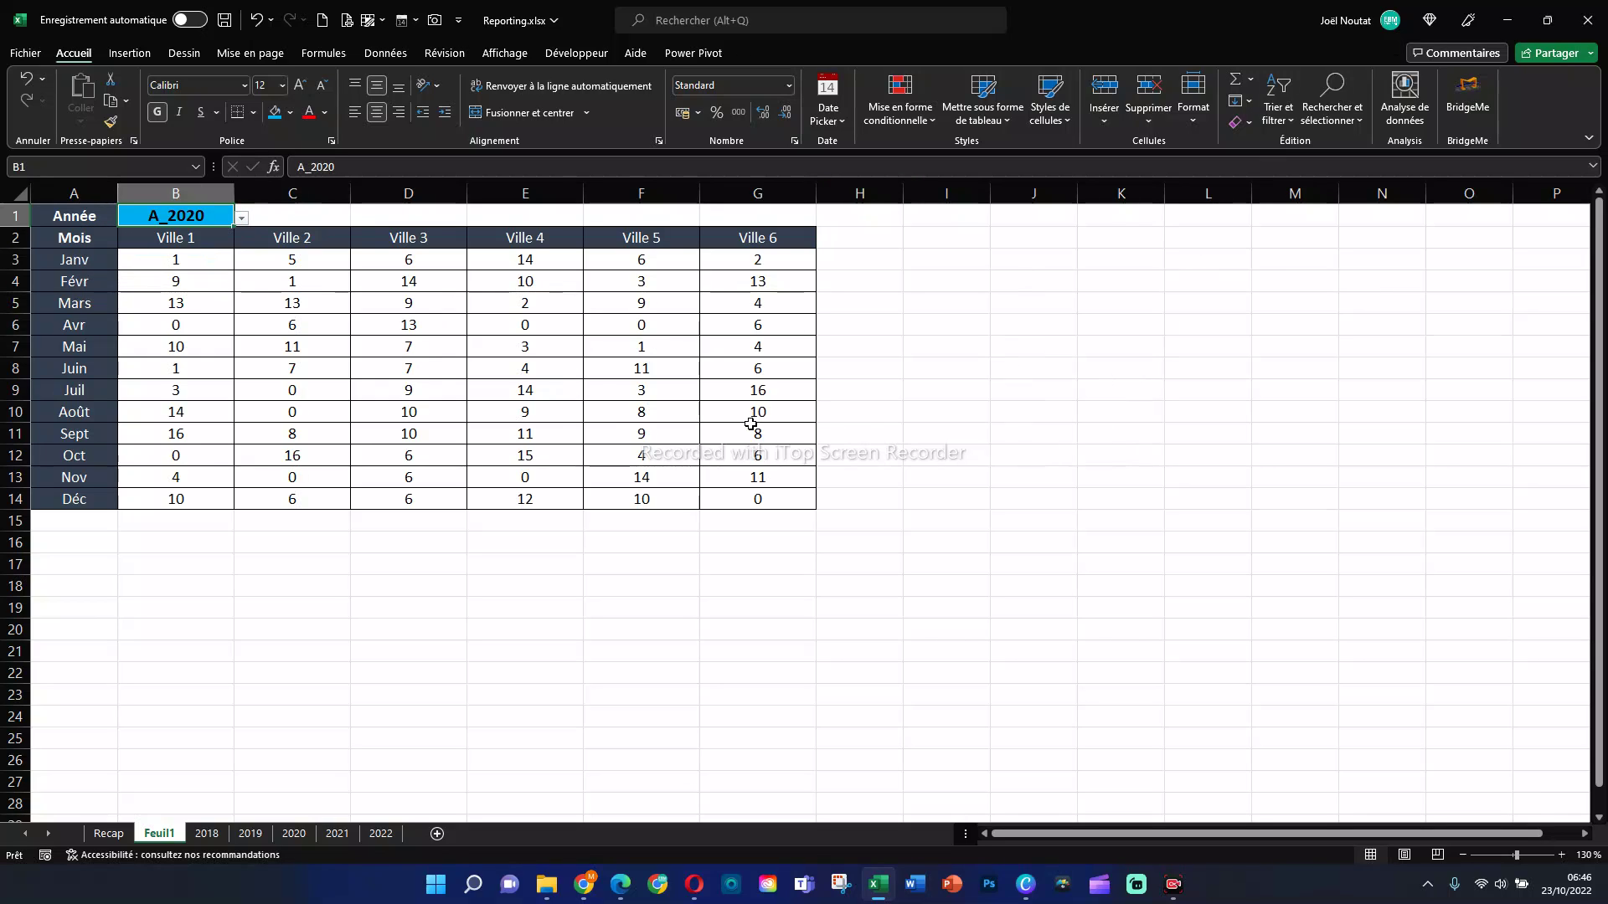
Step: Try the year list in B1 of the Recap sheet to examine its table and chart
{"action": "left_click", "coordinate": [104, 837]}
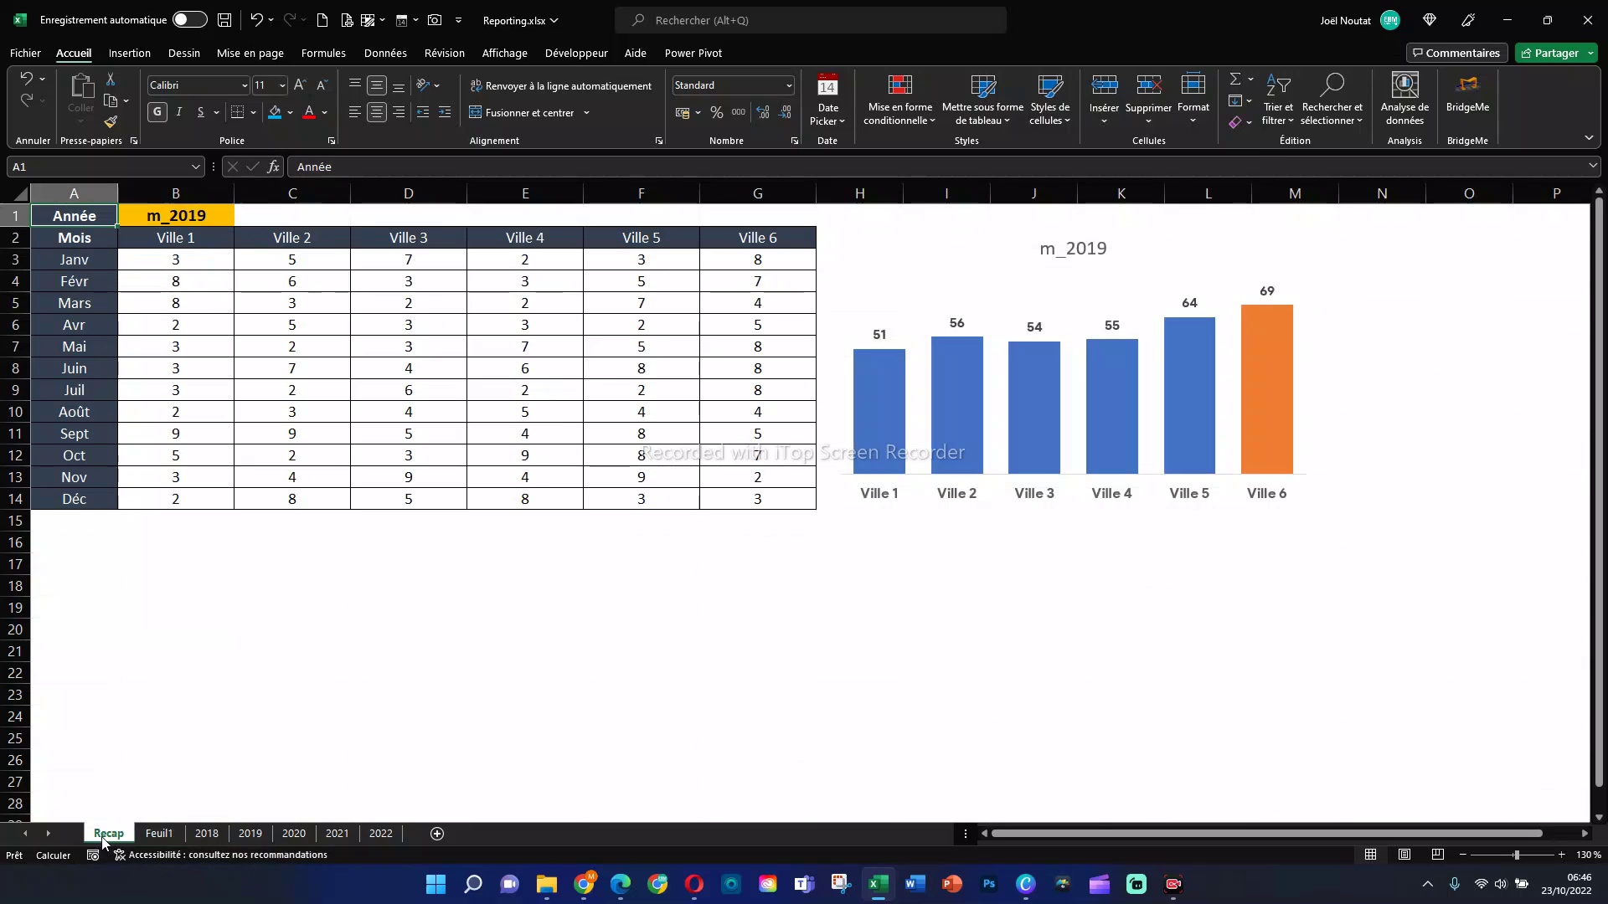
{"action": "left_click", "coordinate": [206, 223]}
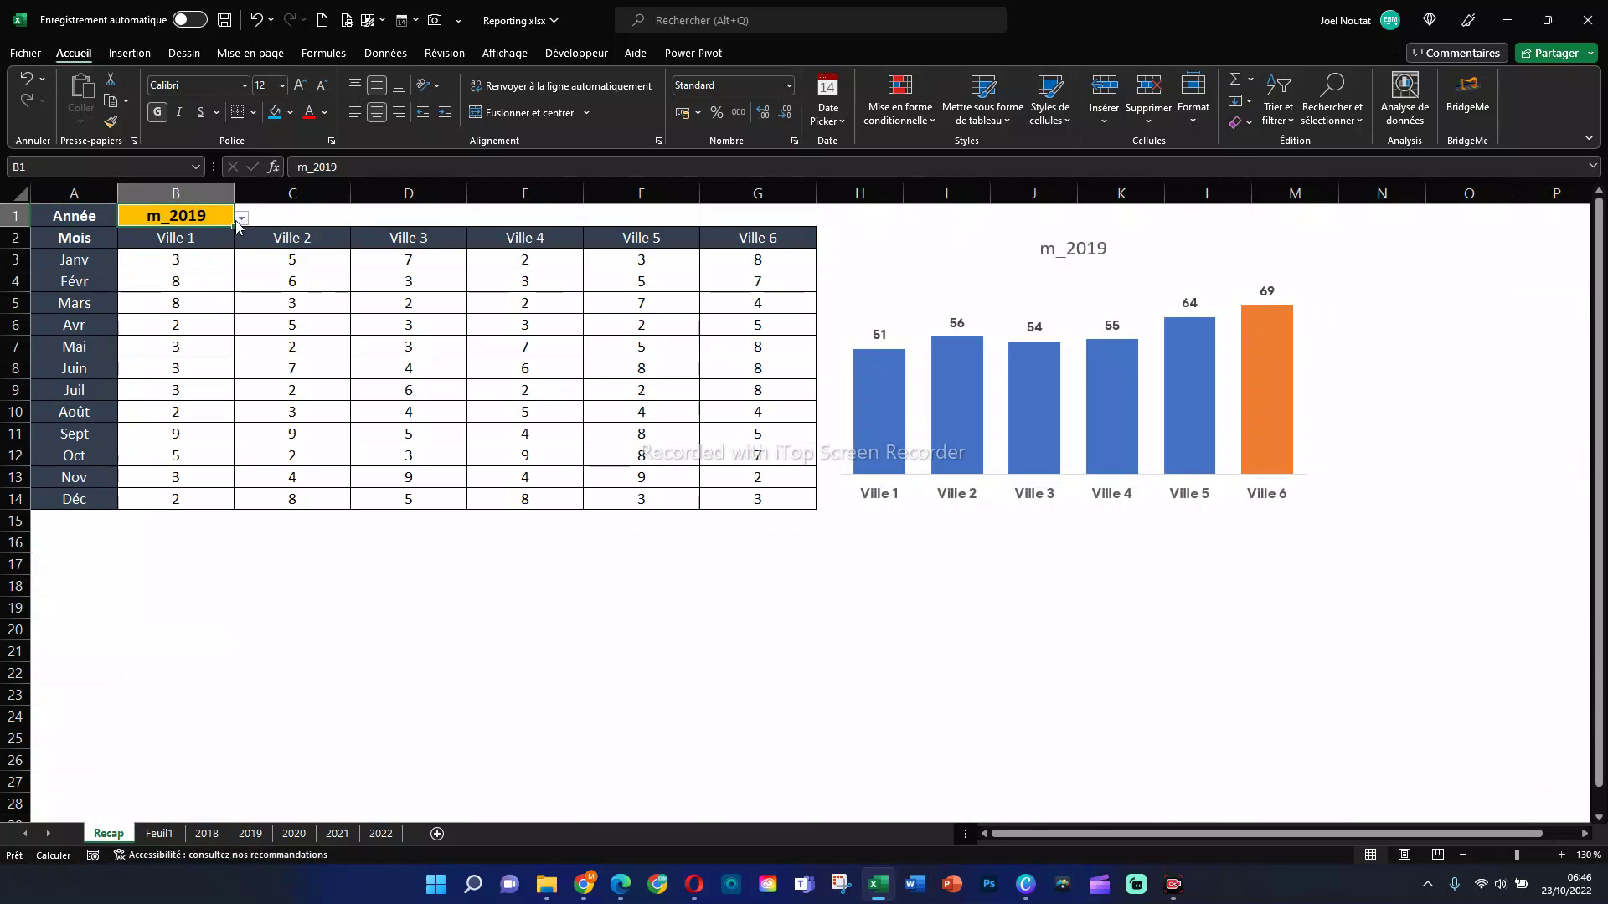
{"action": "left_click", "coordinate": [241, 218]}
{"action": "left_click", "coordinate": [222, 263]}
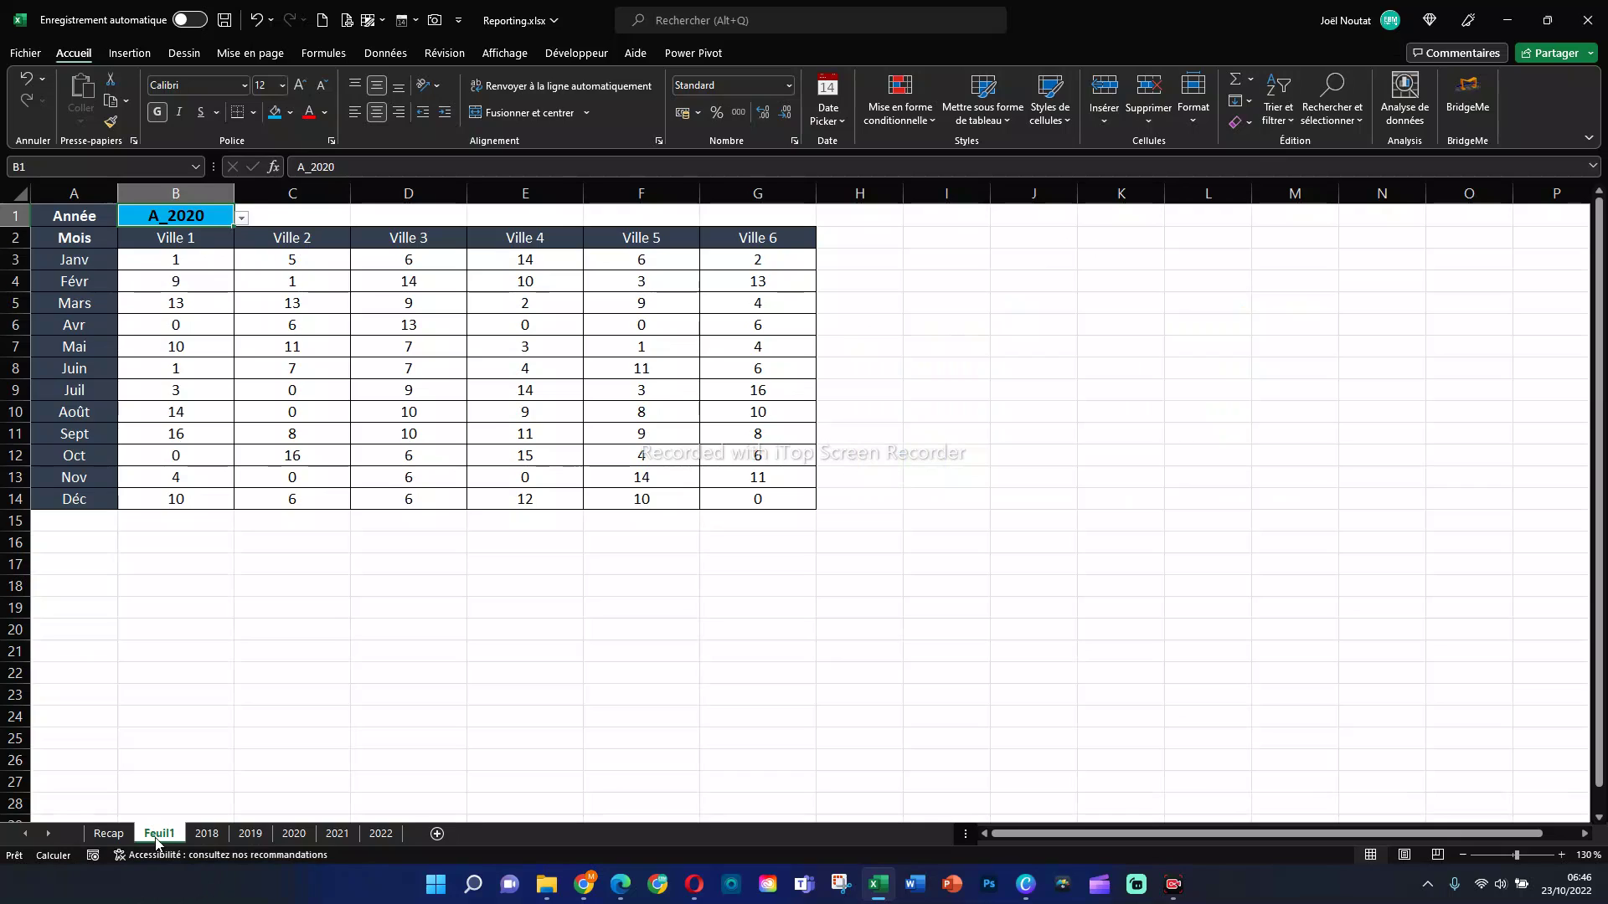
Step: On Feuil1, enter the label Total in A16, below the table
{"action": "left_click", "coordinate": [73, 536]}
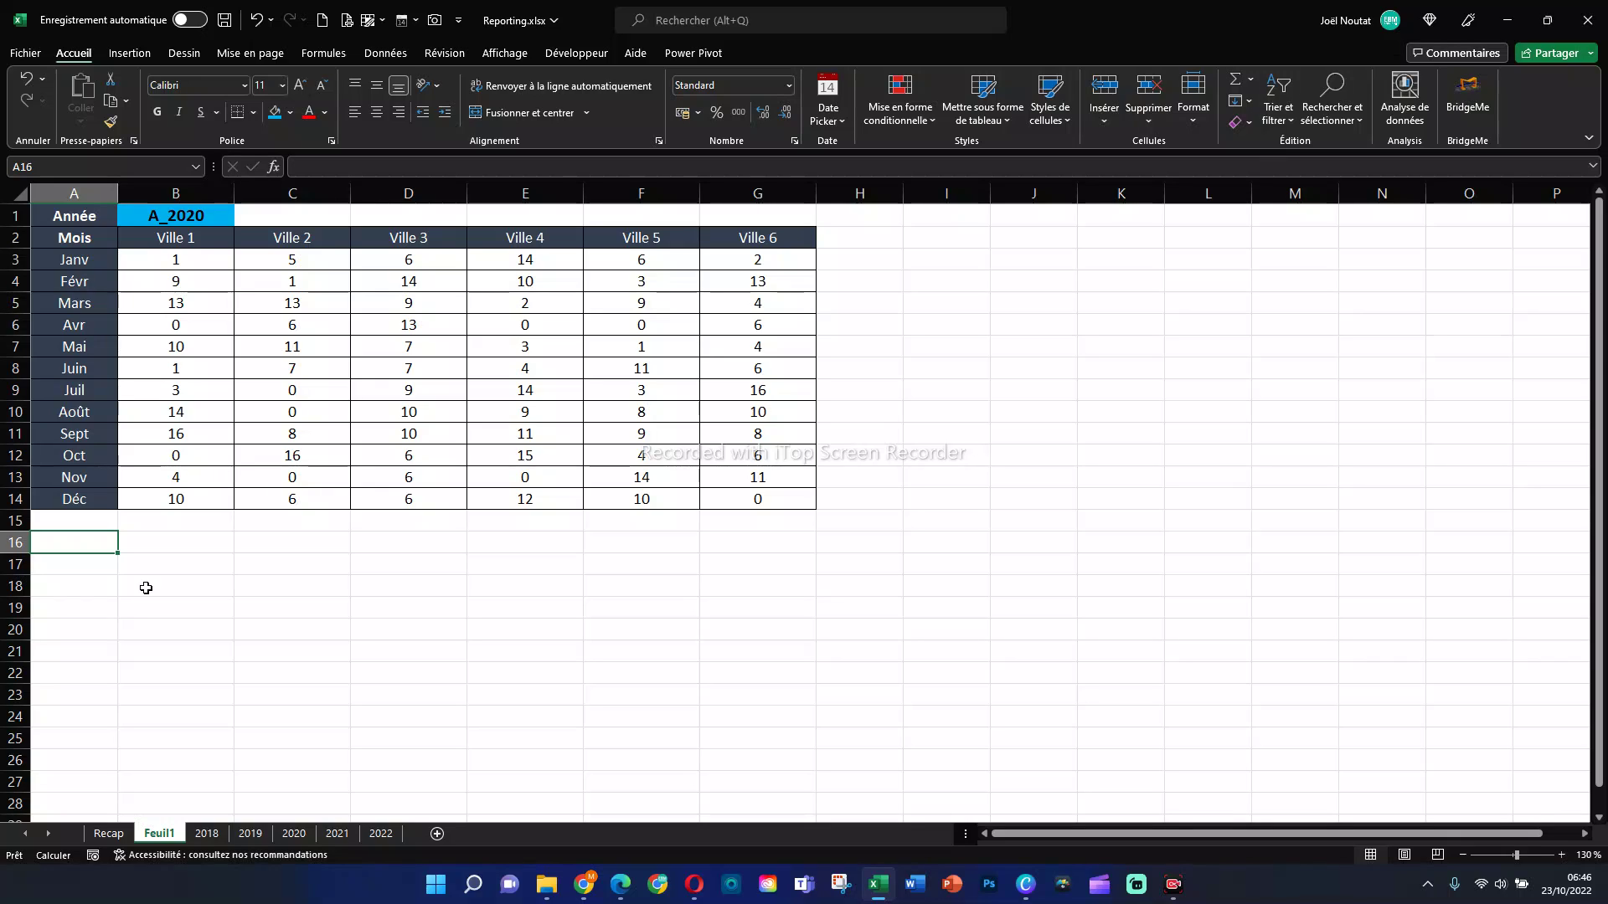
{"action": "type", "text": "Total"}
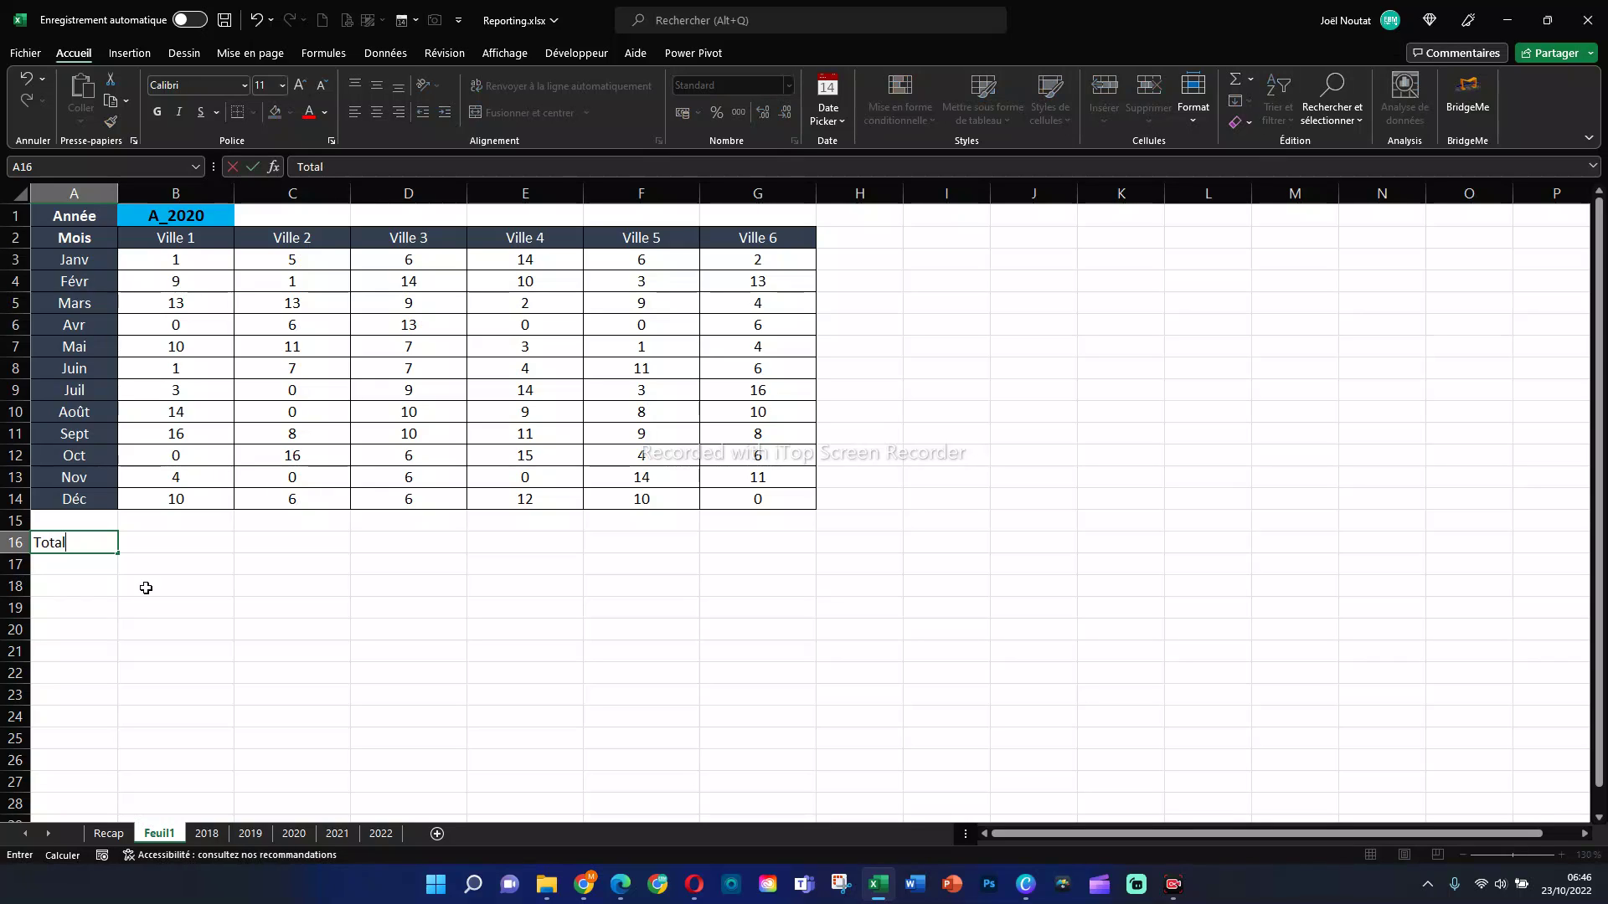
{"action": "key", "text": "Return"}
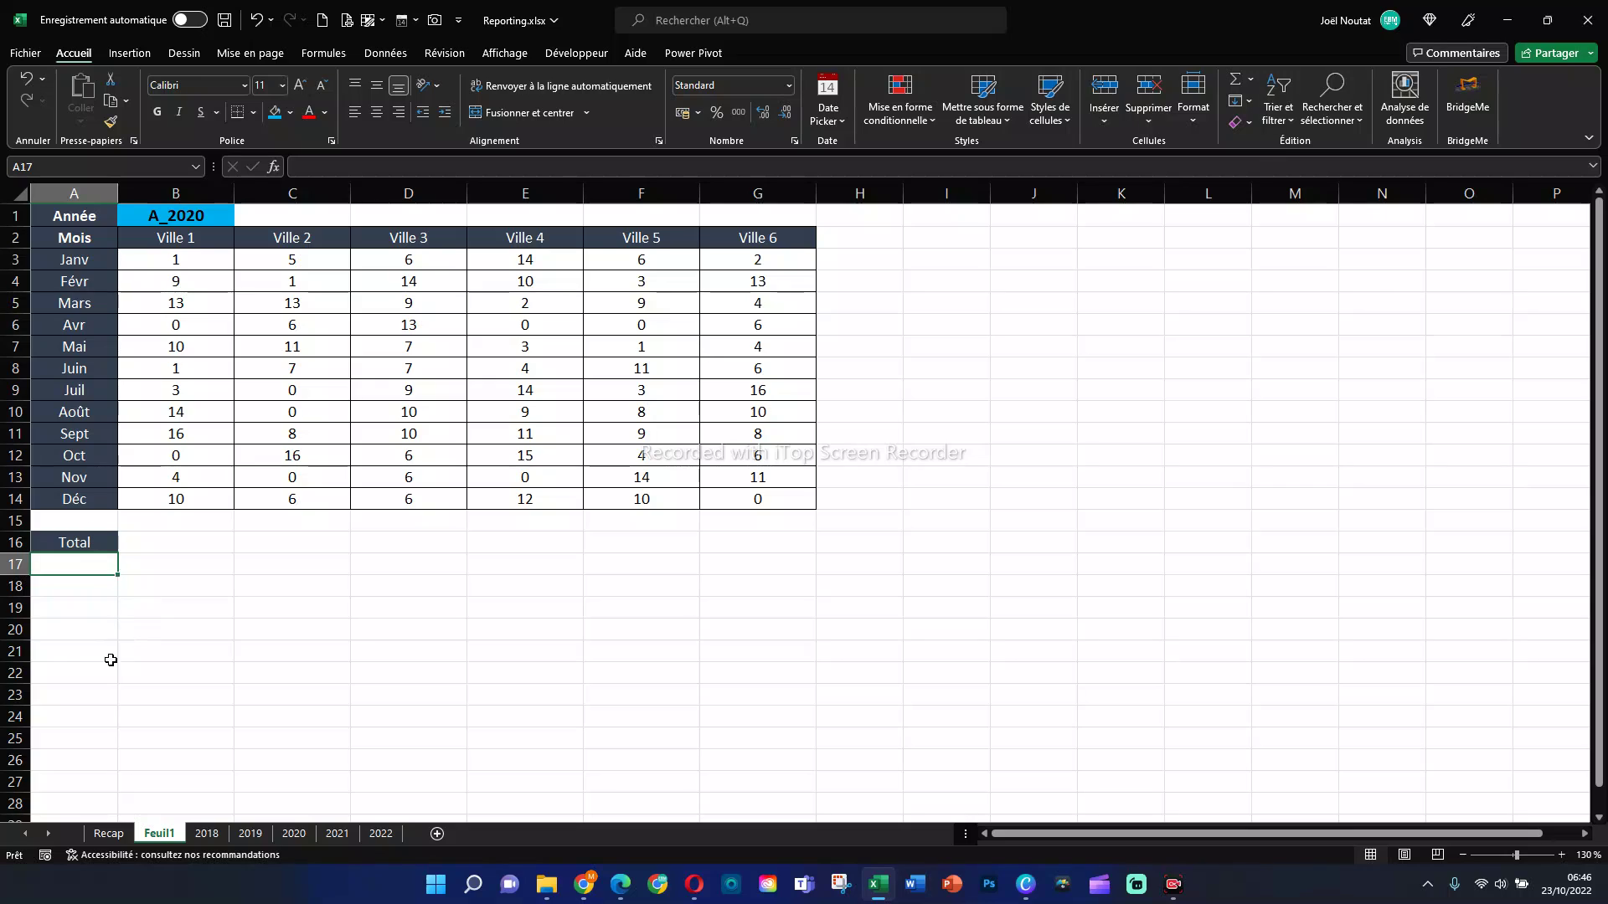
Step: Remove the header formatting from A16:A22 by copying the format of the blank cell B24 onto it
{"action": "left_click", "coordinate": [221, 715]}
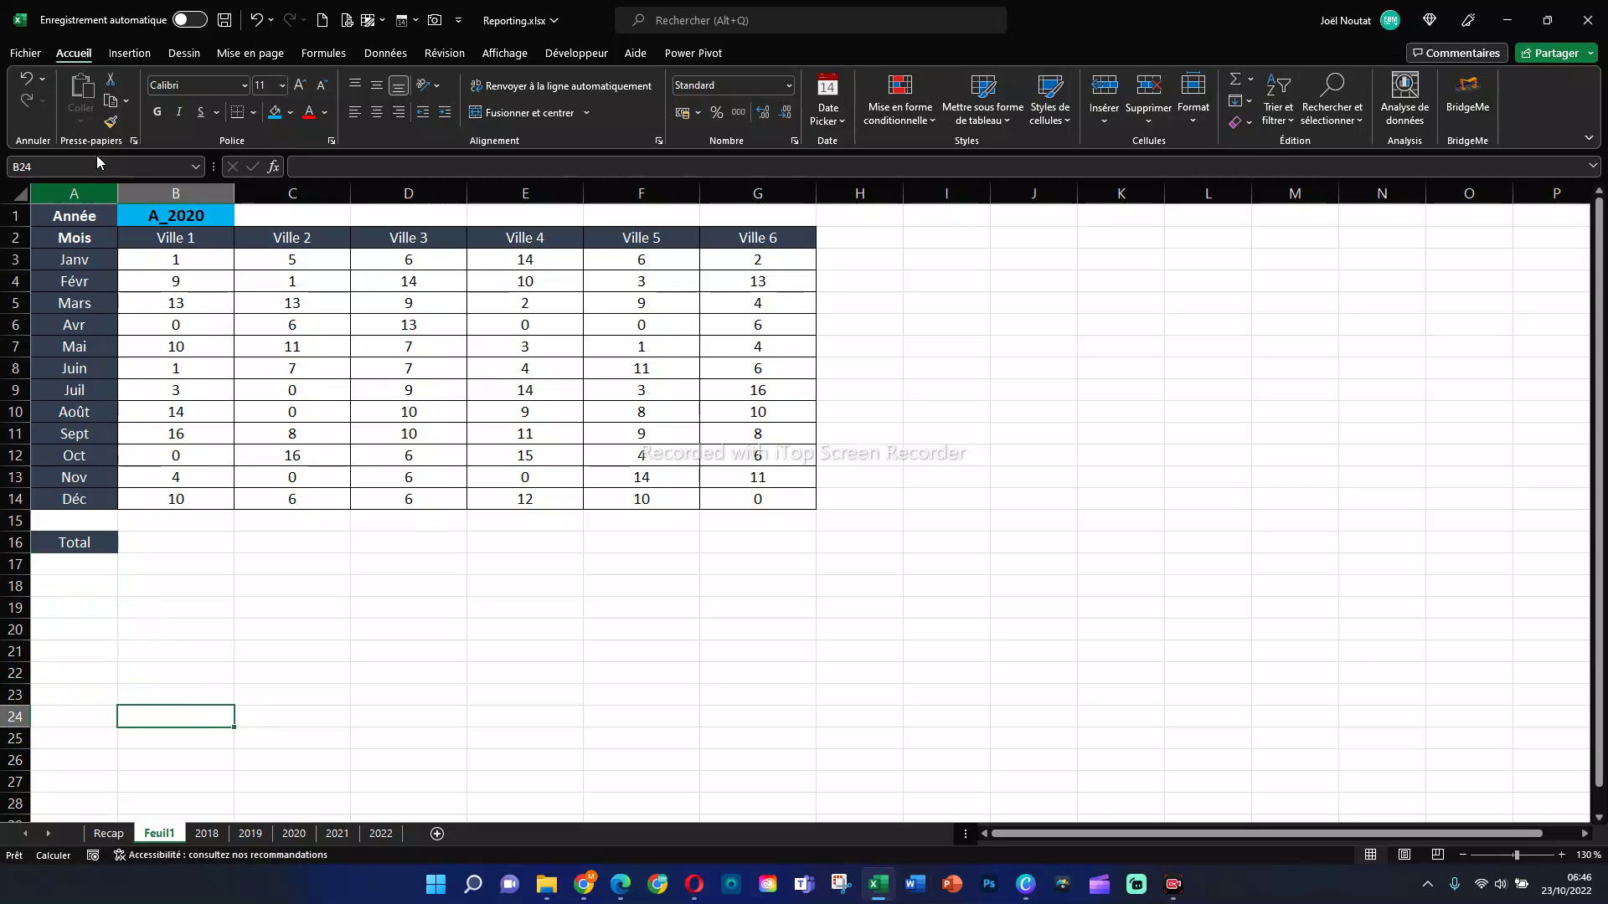
{"action": "left_click", "coordinate": [110, 122]}
{"action": "left_click_drag", "start_coordinate": [74, 543], "coordinate": [71, 678]}
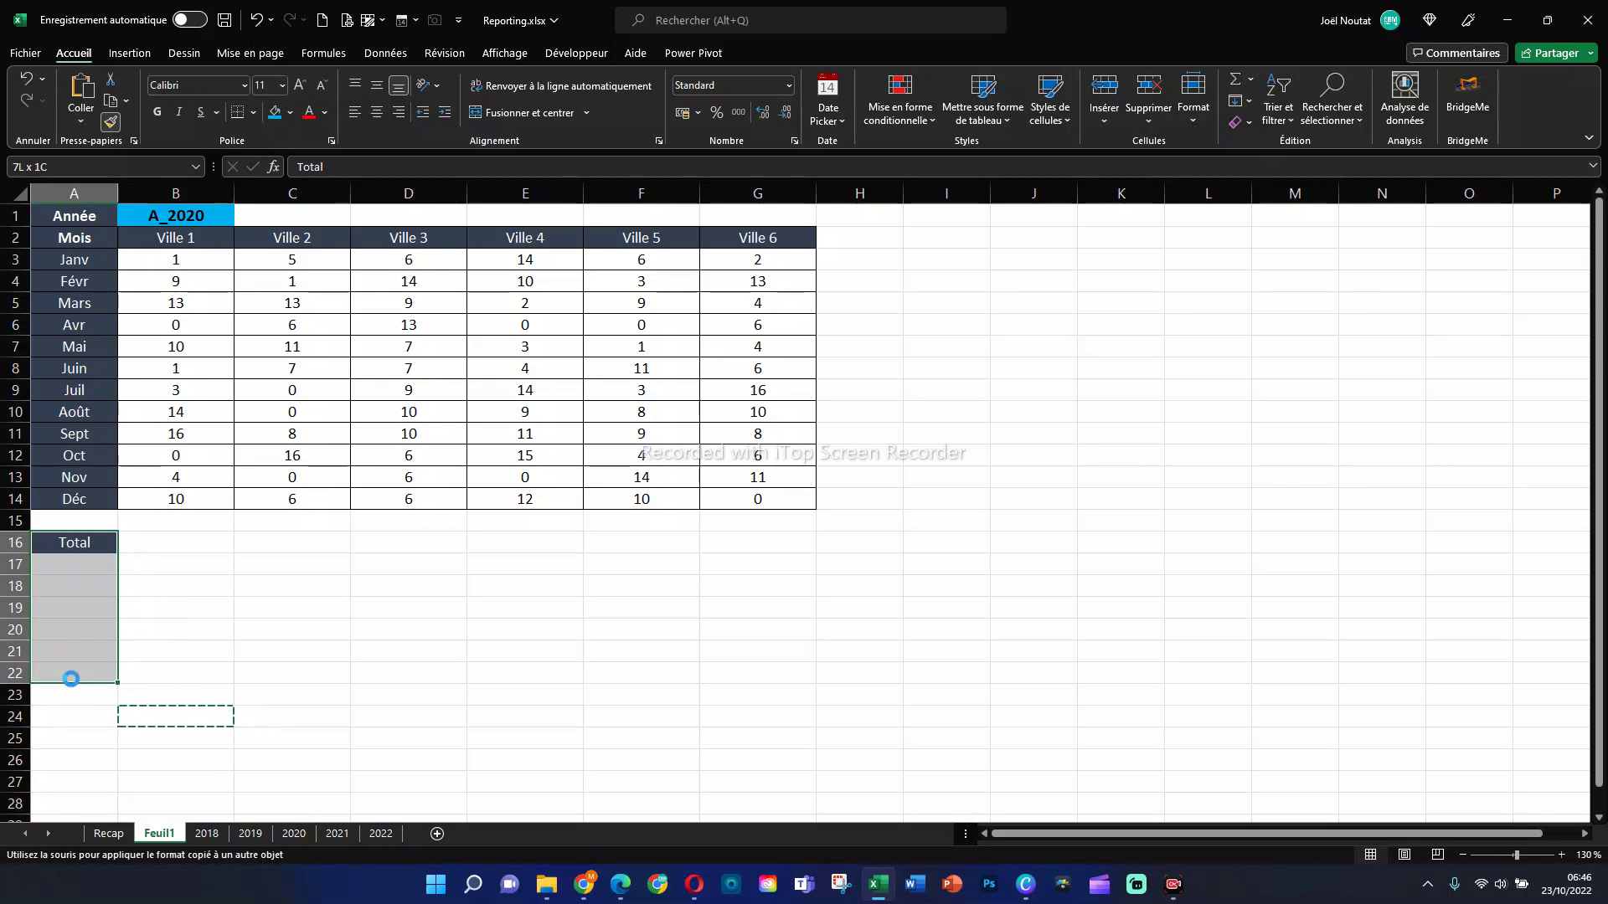
{"action": "left_click", "coordinate": [147, 626]}
{"action": "left_click", "coordinate": [105, 547]}
Step: Total the Ville 1 column in B16 with =SOMME(B3:B14) and fill the formula across to G16
{"action": "left_click", "coordinate": [156, 549]}
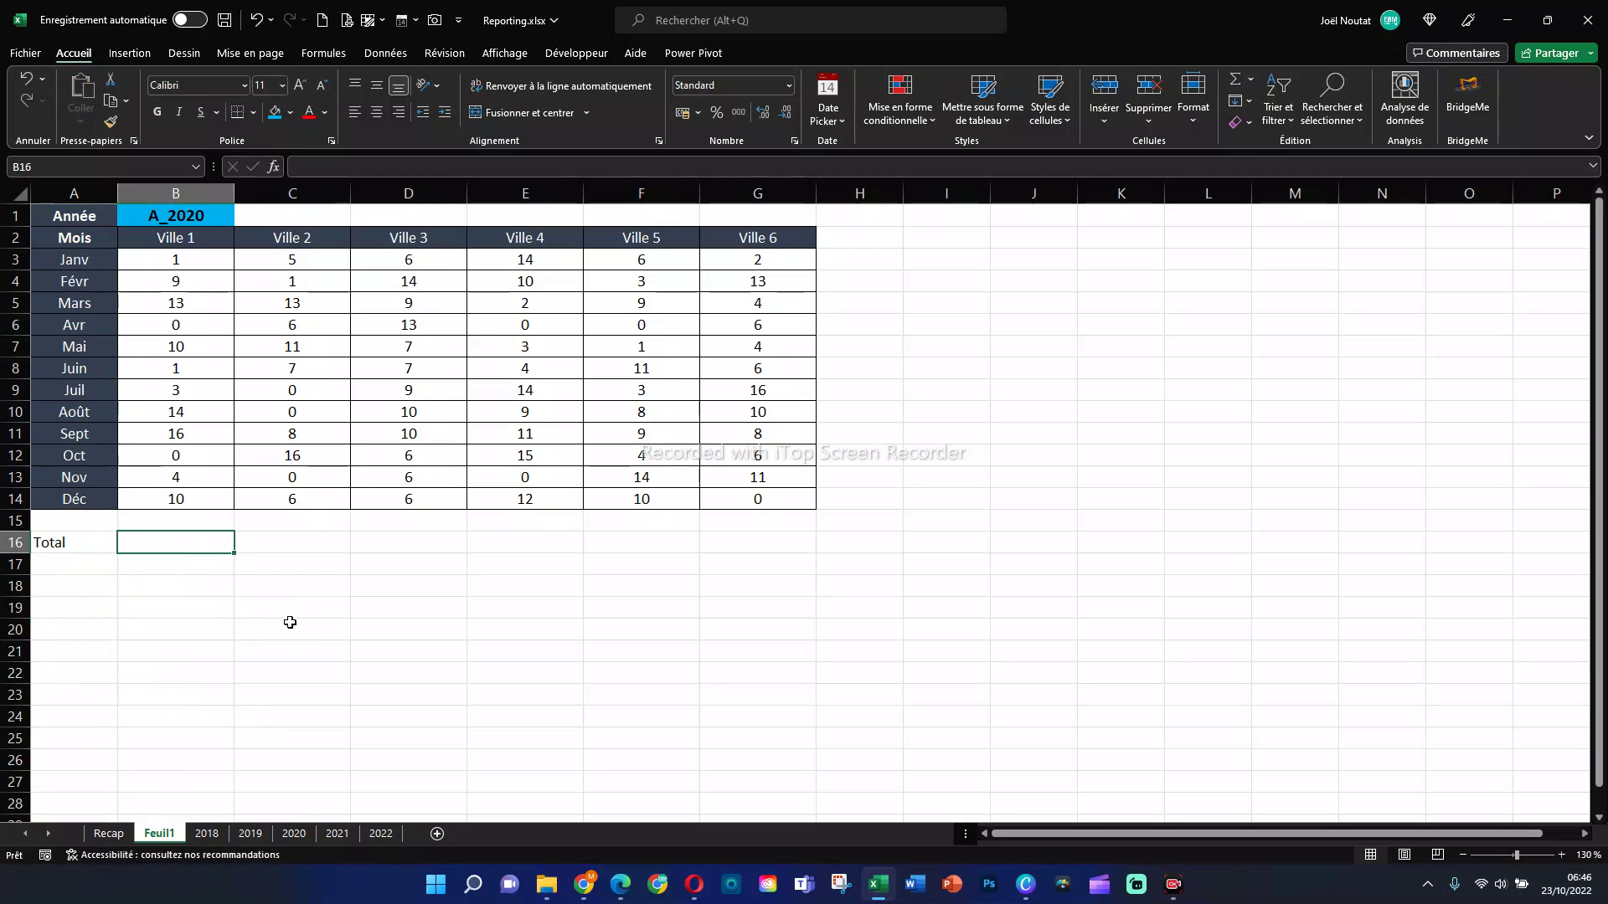
{"action": "type", "text": "=som"}
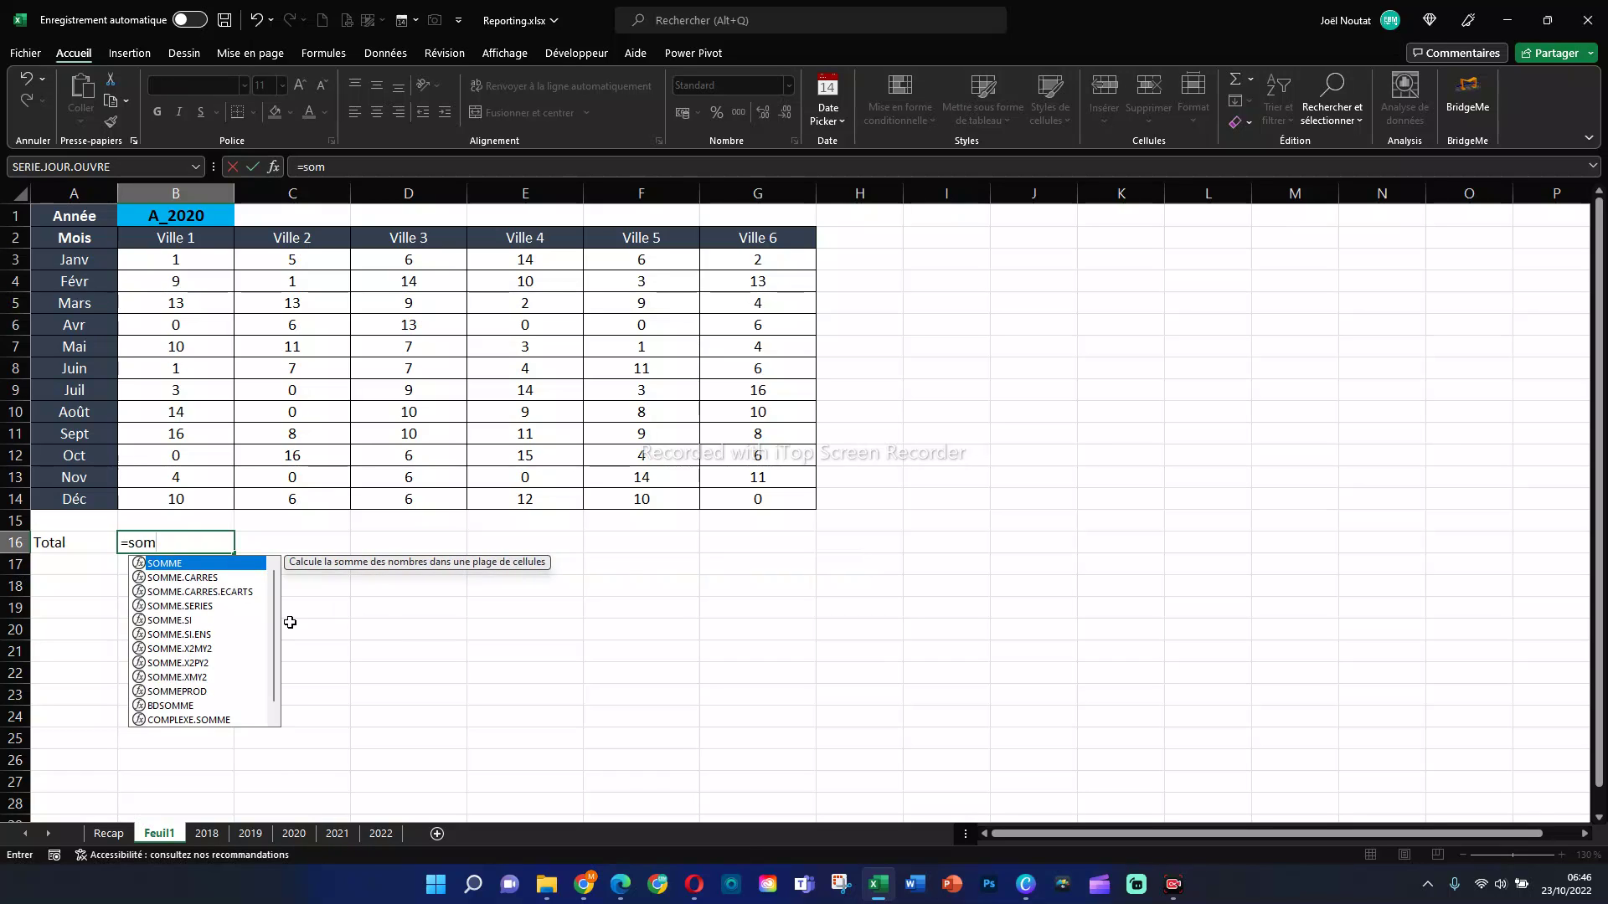
{"action": "key", "text": "Tab"}
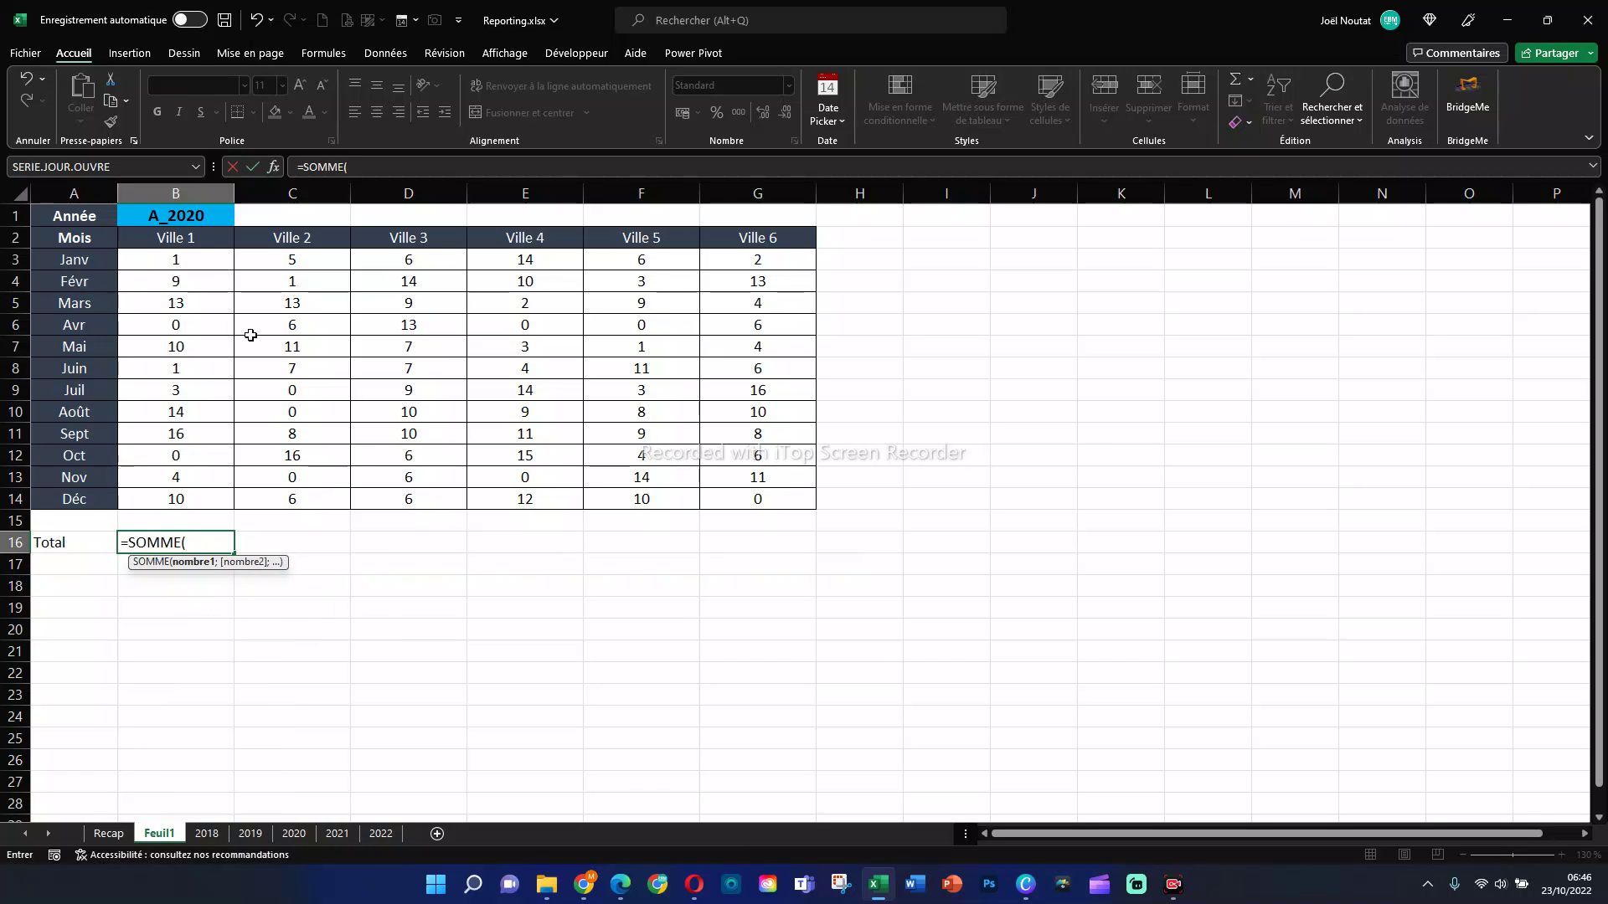
{"action": "left_click_drag", "start_coordinate": [216, 265], "coordinate": [209, 503]}
{"action": "key", "text": "Return"}
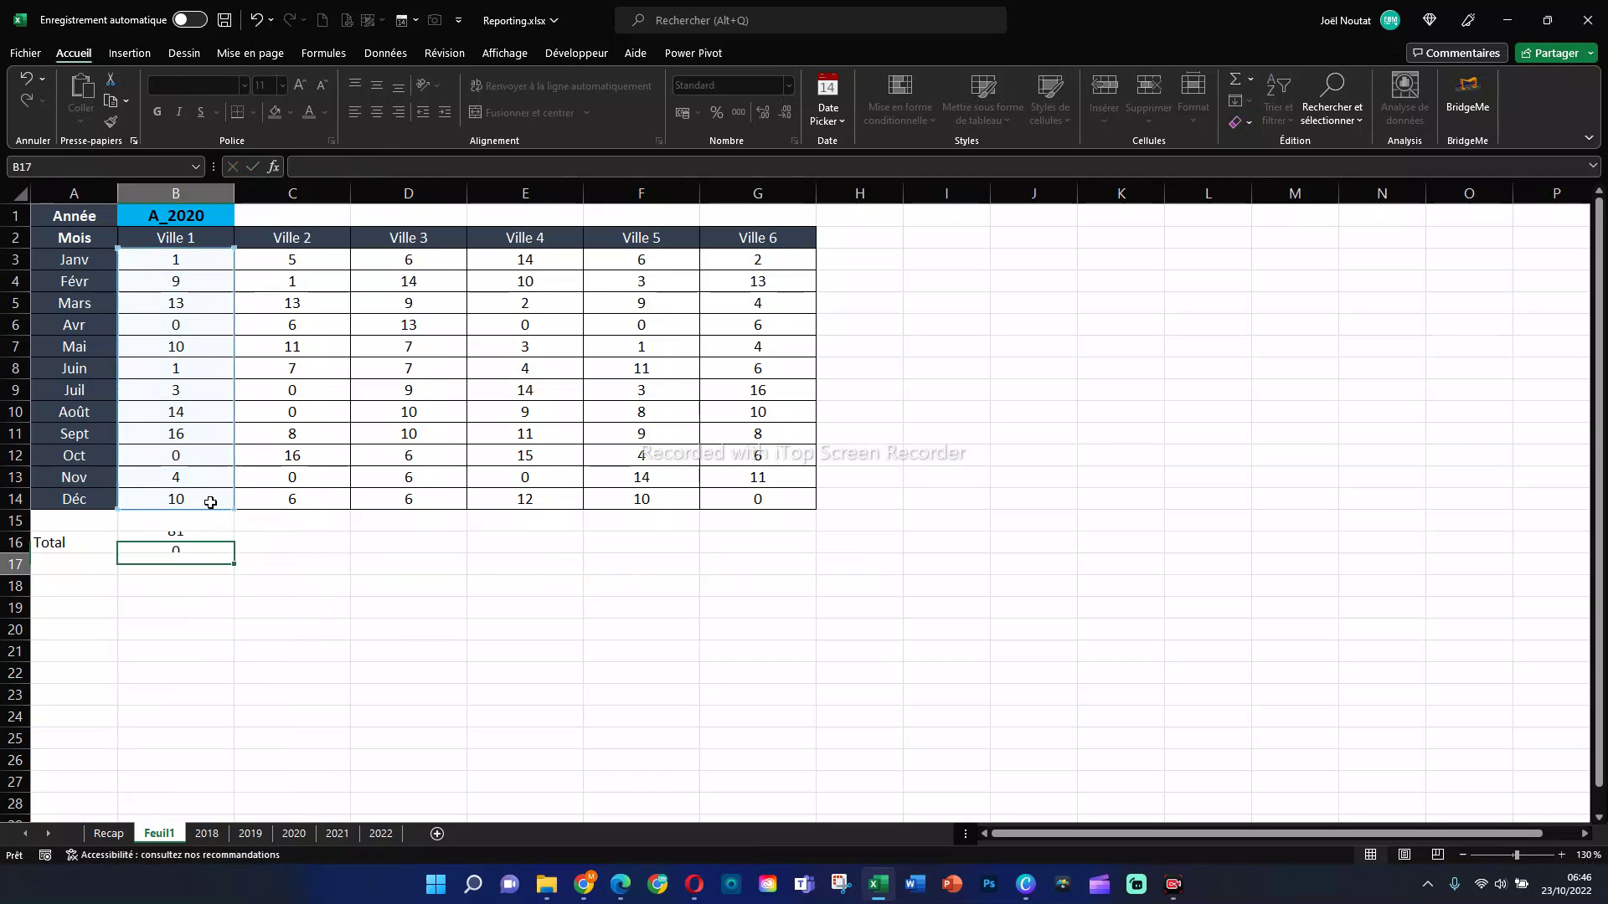
{"action": "left_click", "coordinate": [206, 543]}
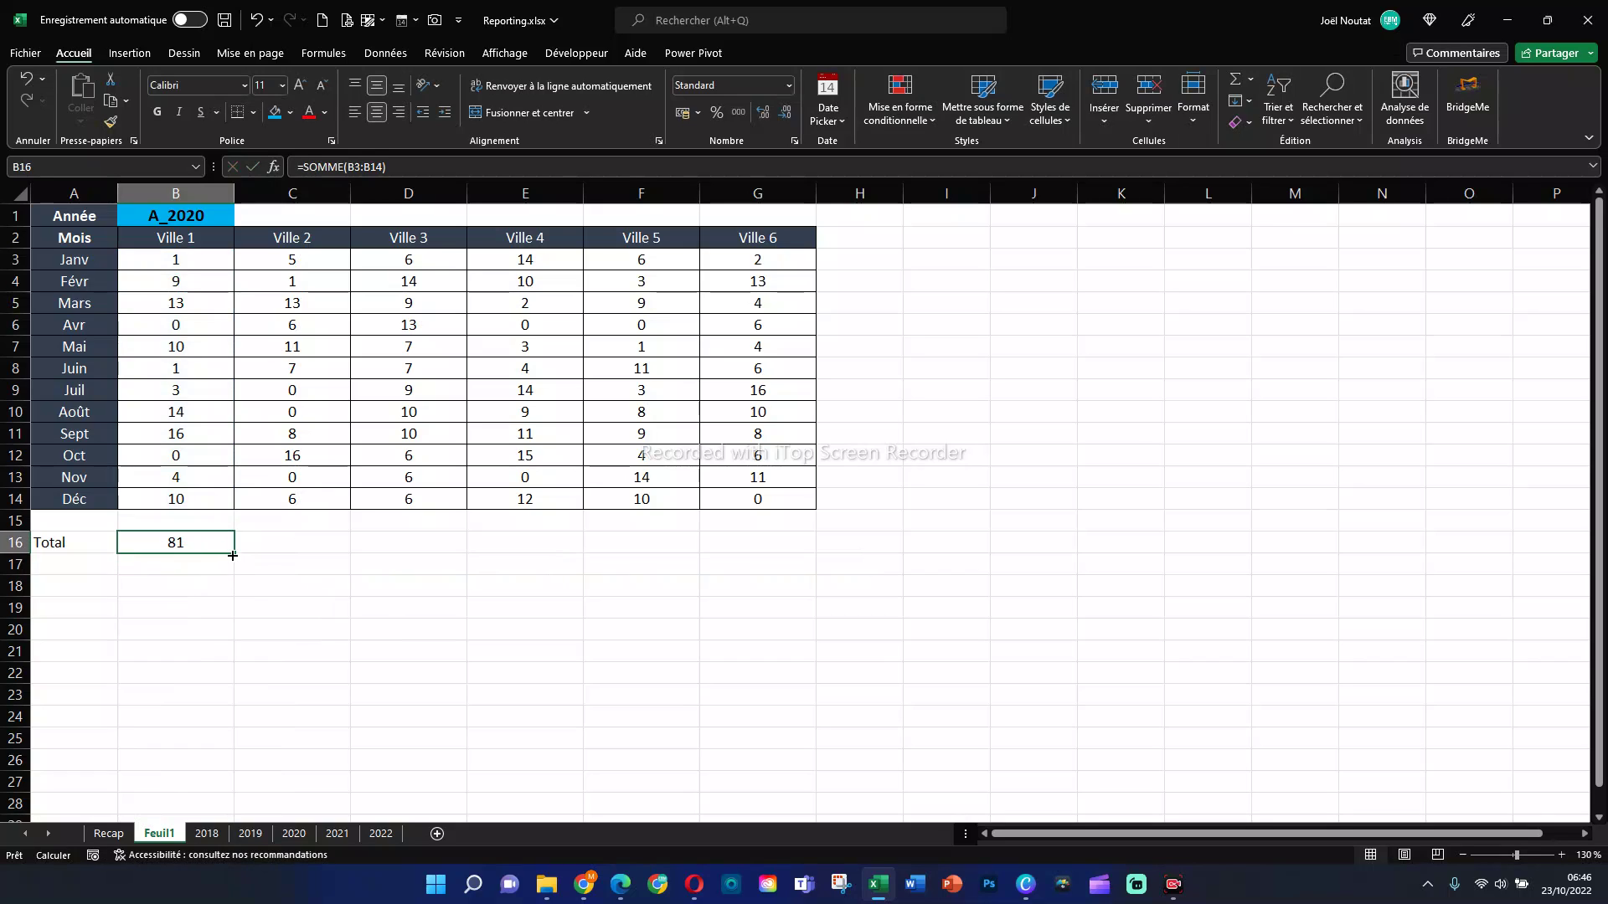
{"action": "left_click_drag", "start_coordinate": [233, 555], "coordinate": [757, 545]}
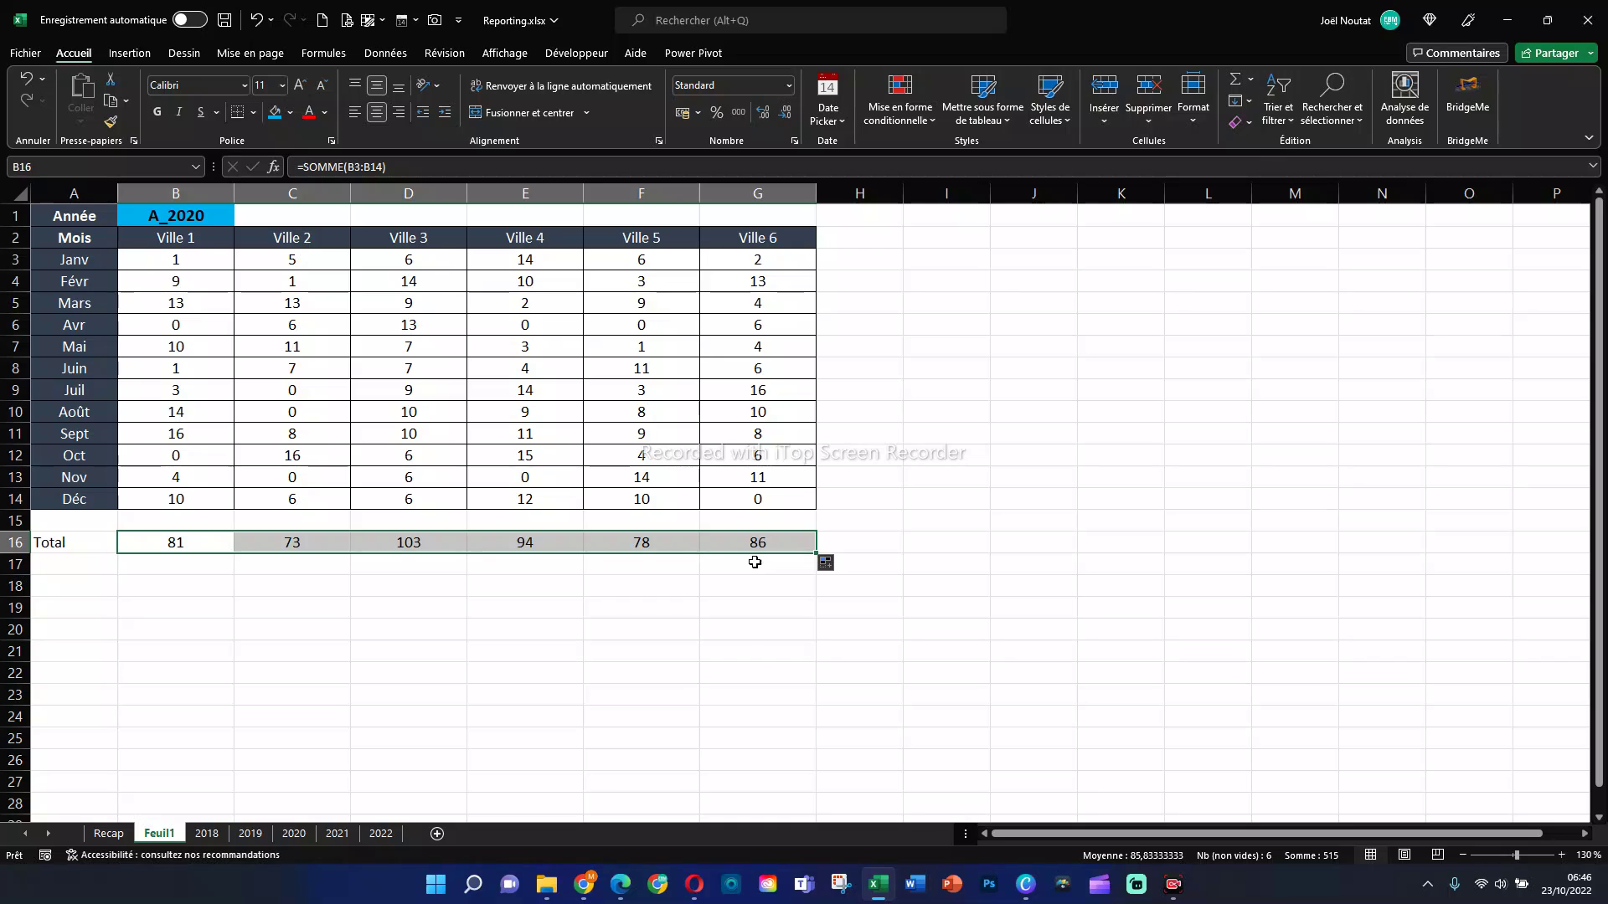
Step: Enter the label Max in A17 and remove its header formatting by copying the format of the blank cell B21 onto it
{"action": "left_click", "coordinate": [81, 568]}
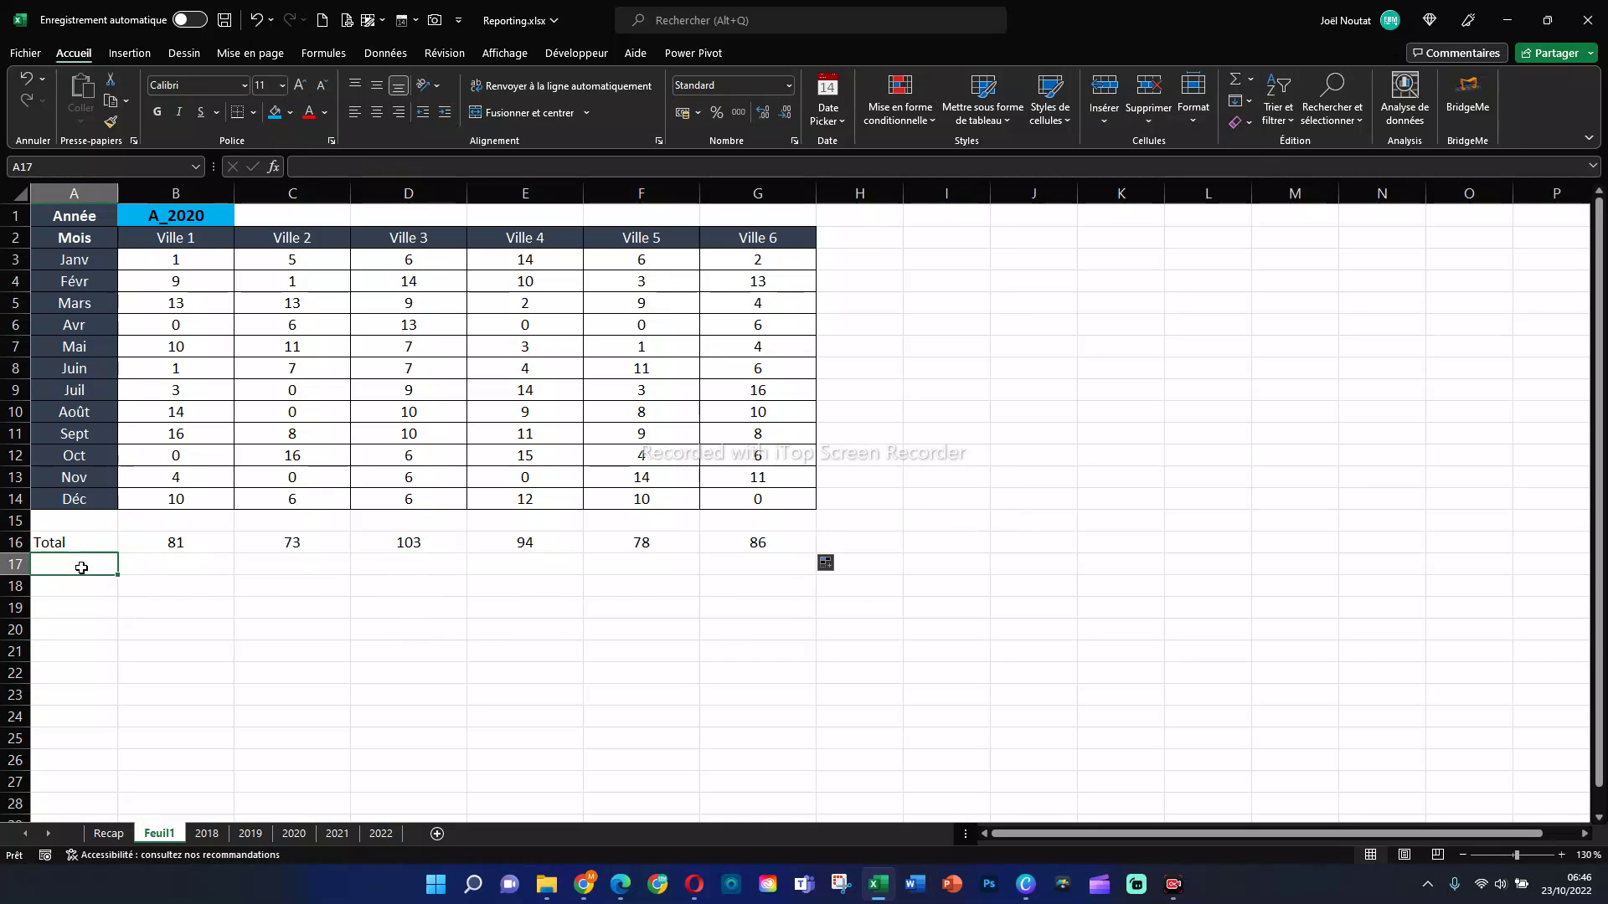
{"action": "type", "text": "Max"}
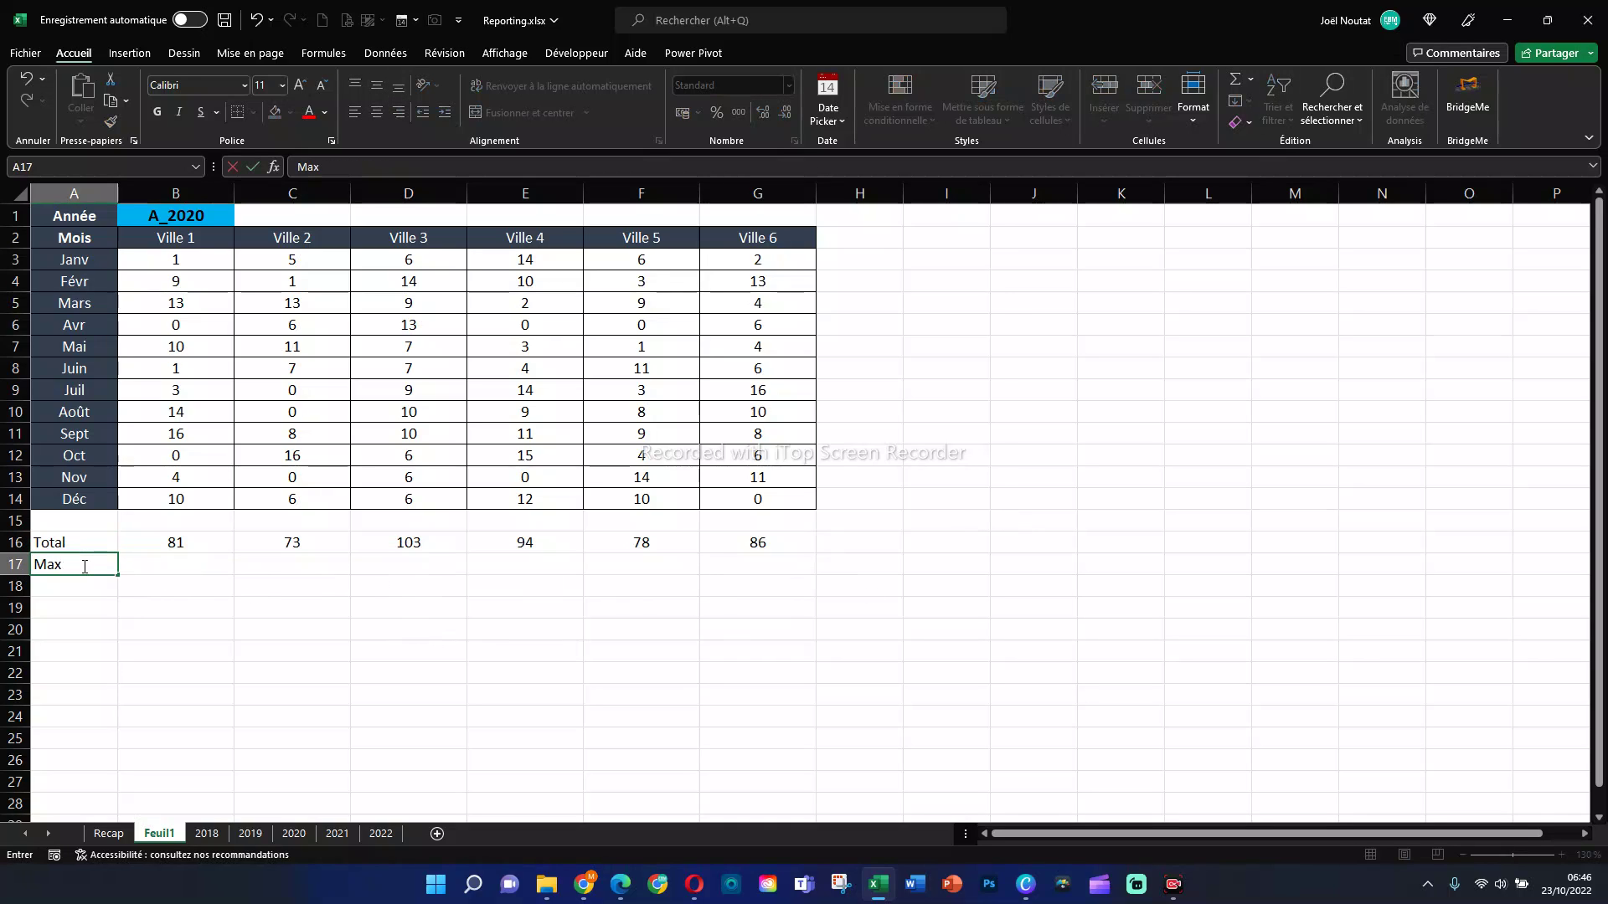
{"action": "key", "text": "Tab"}
{"action": "left_click", "coordinate": [189, 644]}
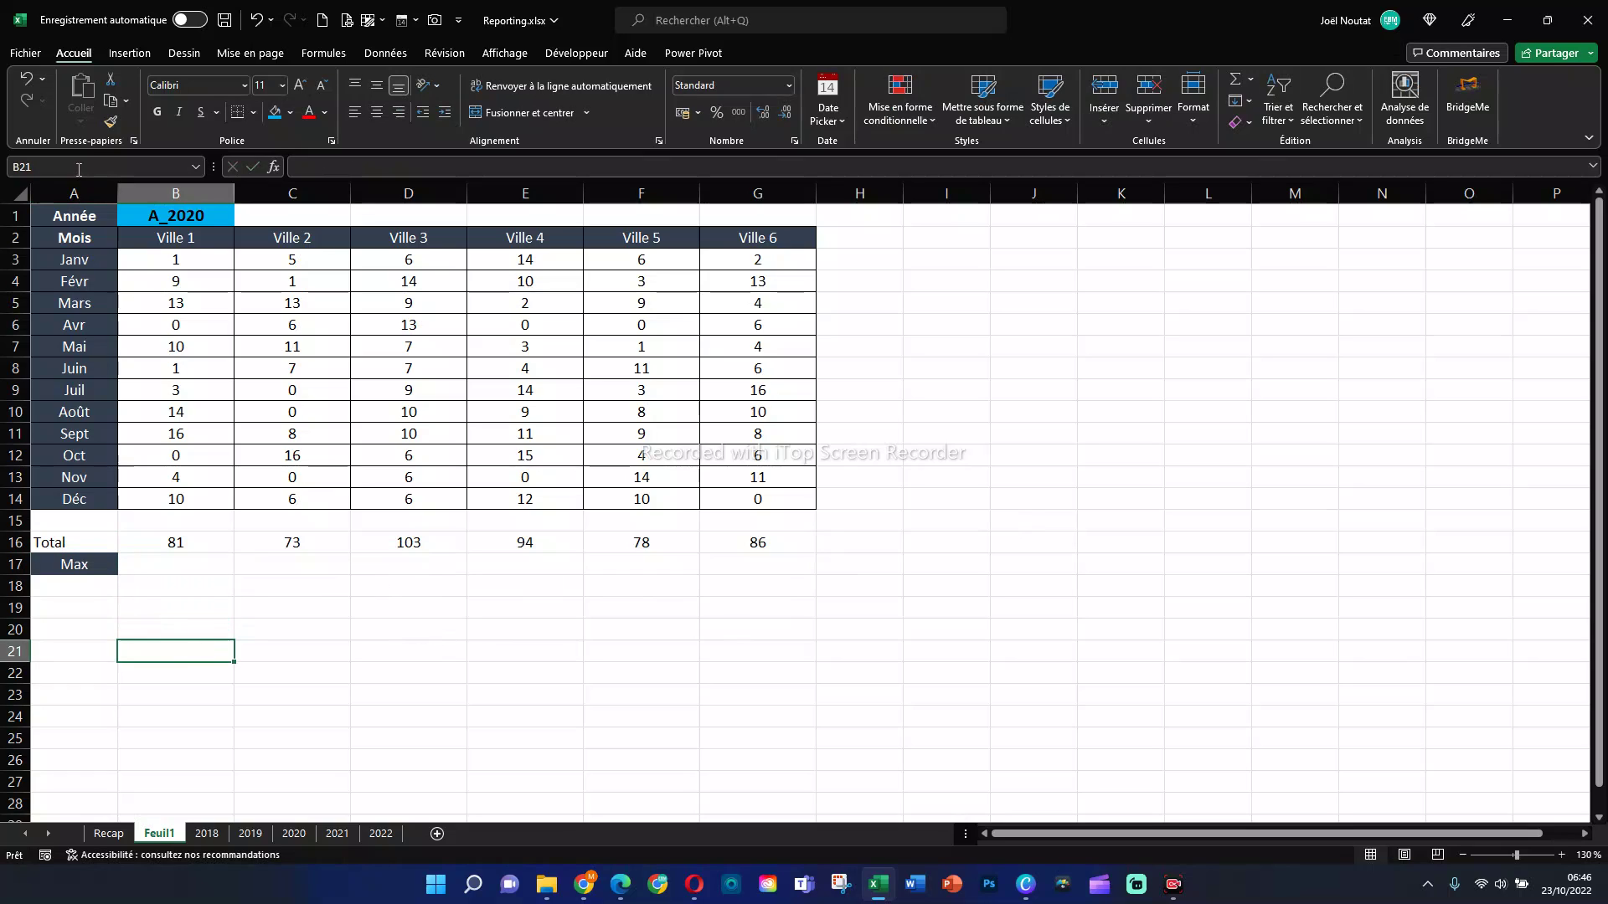
{"action": "left_click", "coordinate": [110, 121]}
{"action": "left_click", "coordinate": [74, 564]}
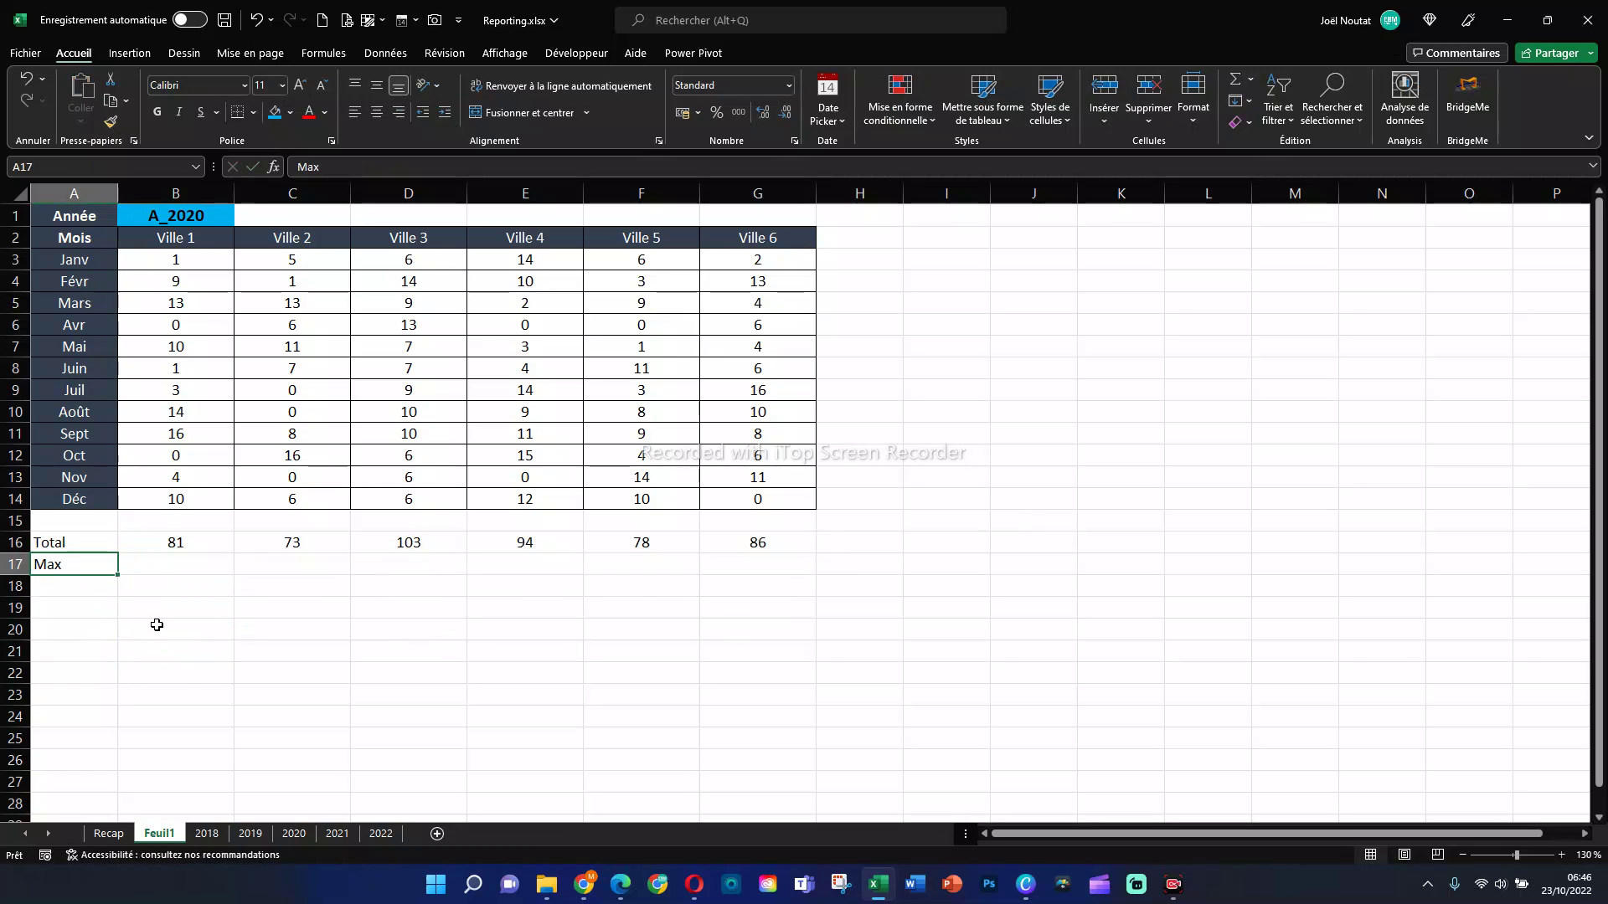
Step: In B17, find the largest city total with the formula =MAX(B16:G16)
{"action": "left_click", "coordinate": [208, 566]}
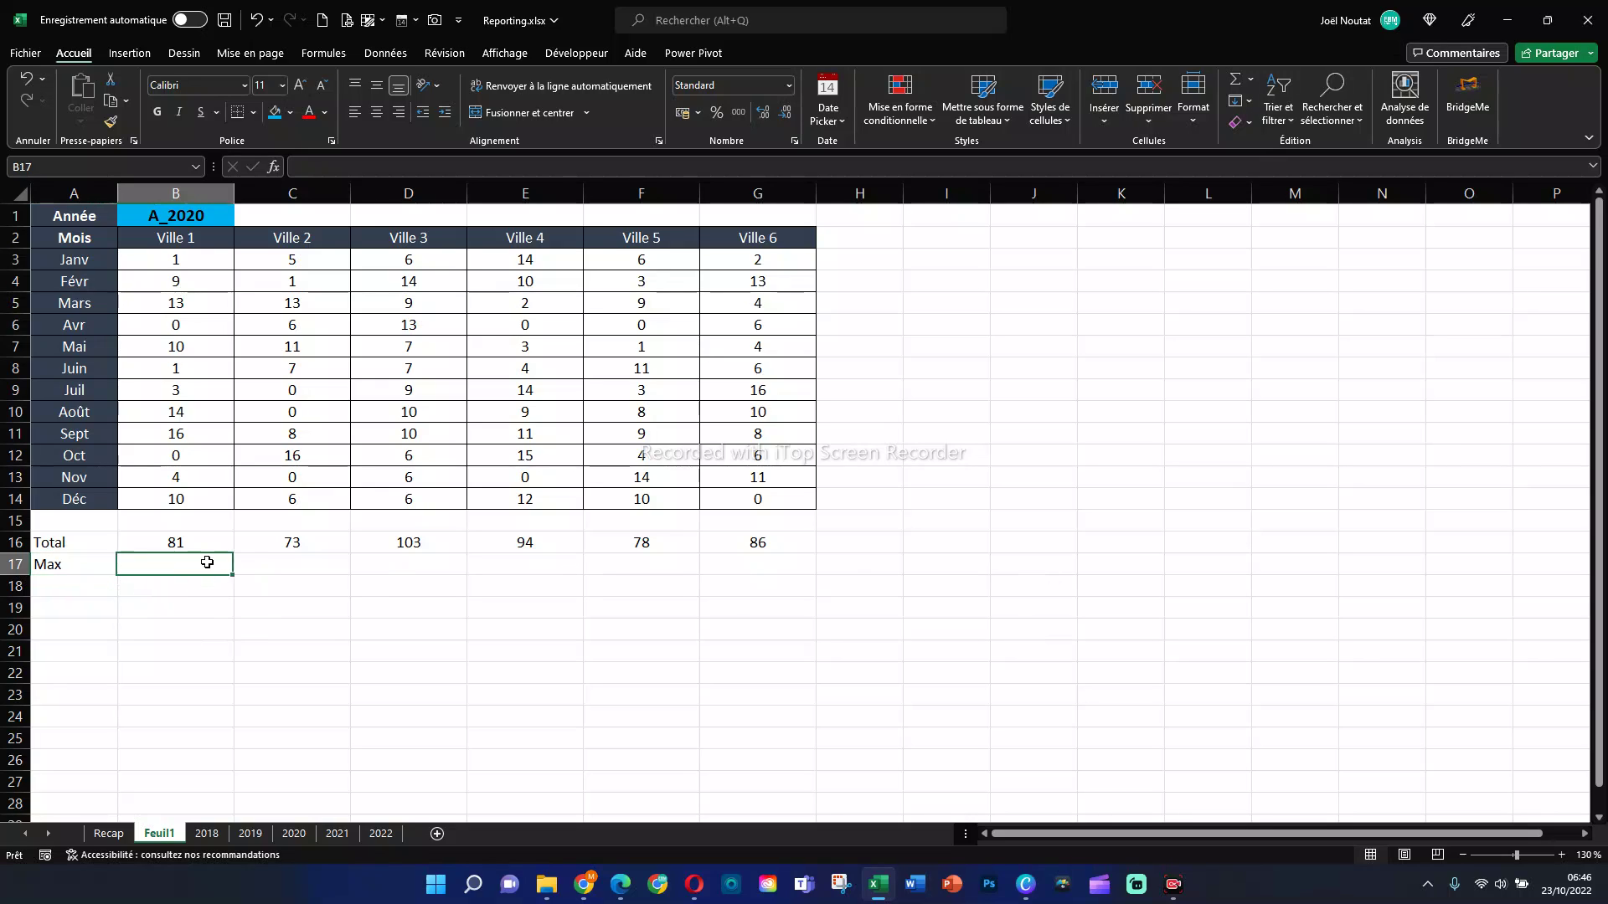
{"action": "type", "text": "=max"}
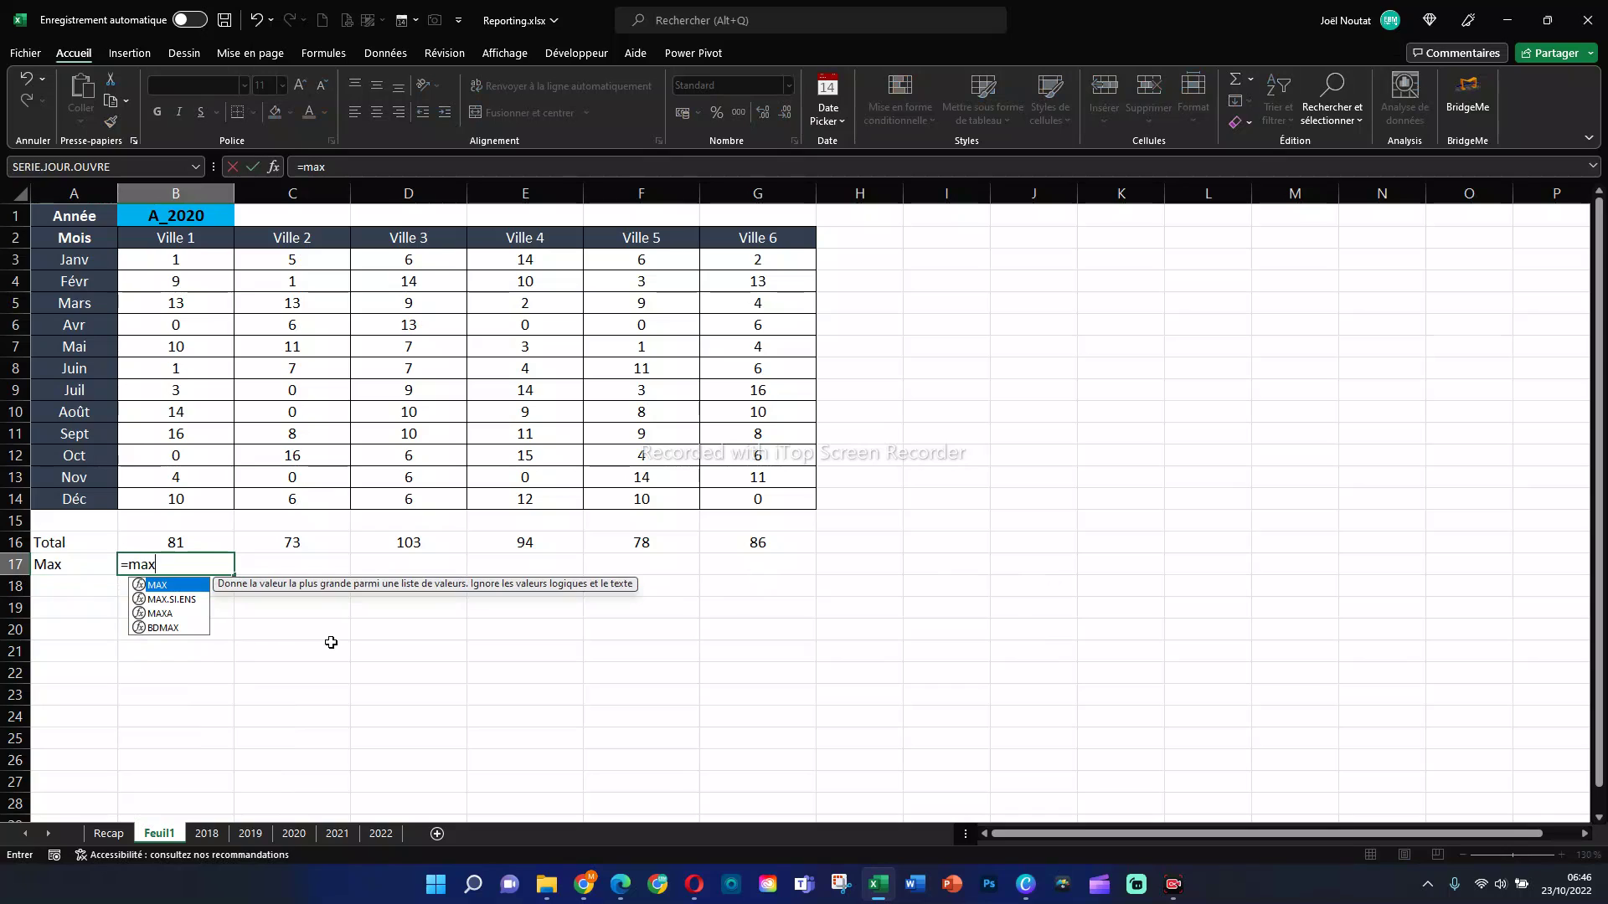
{"action": "key", "text": "Tab"}
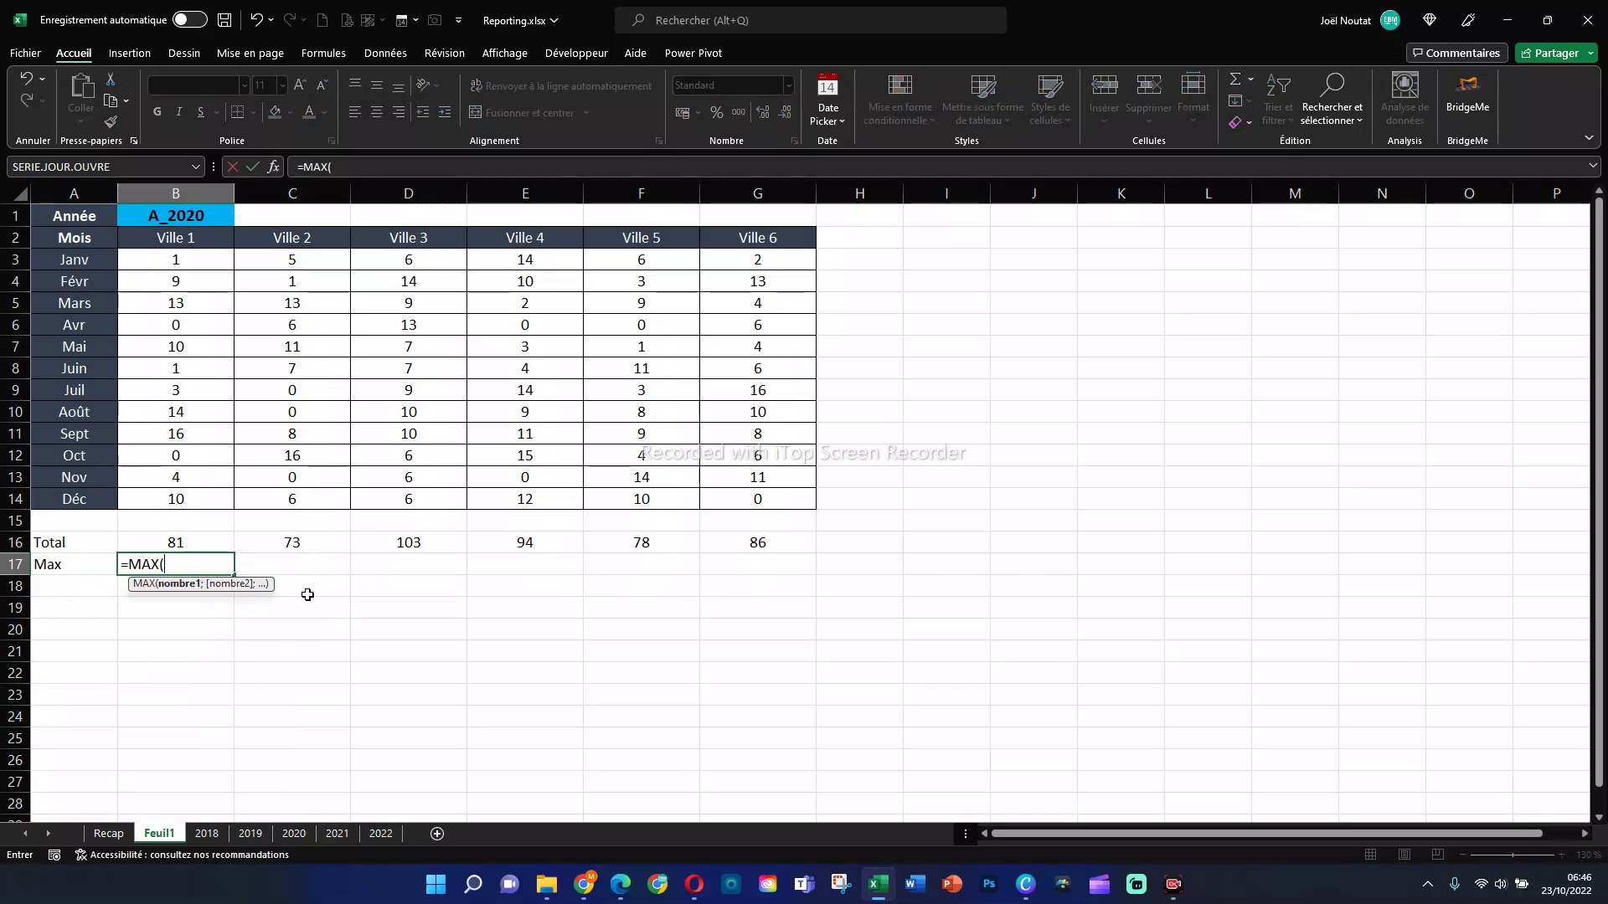
{"action": "left_click_drag", "start_coordinate": [208, 545], "coordinate": [721, 534]}
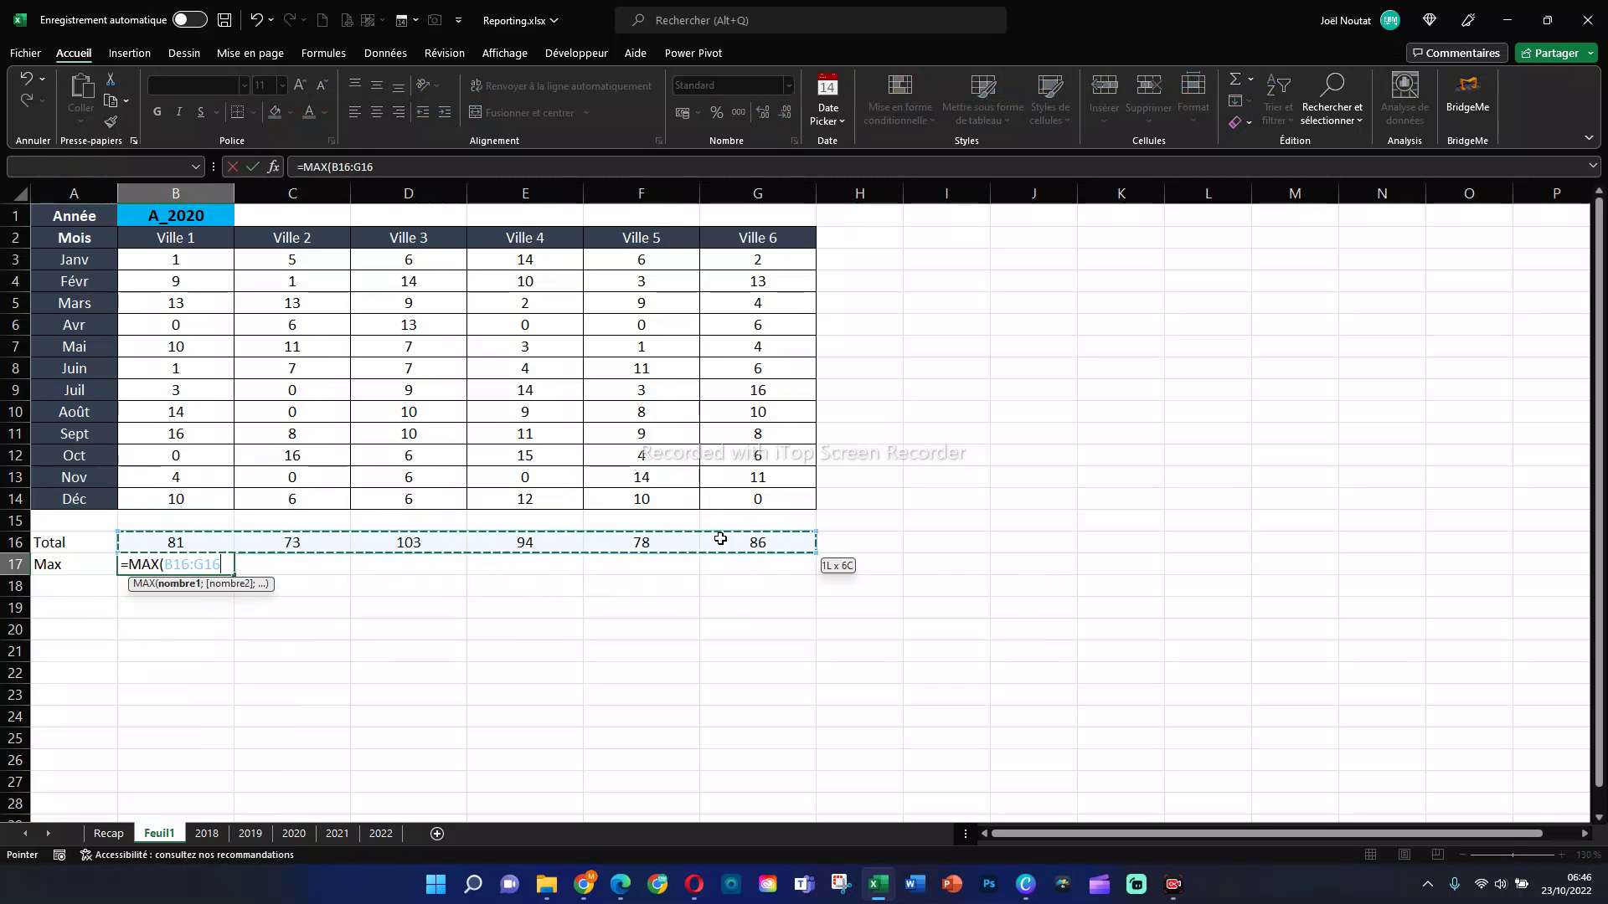
{"action": "key", "text": "Return"}
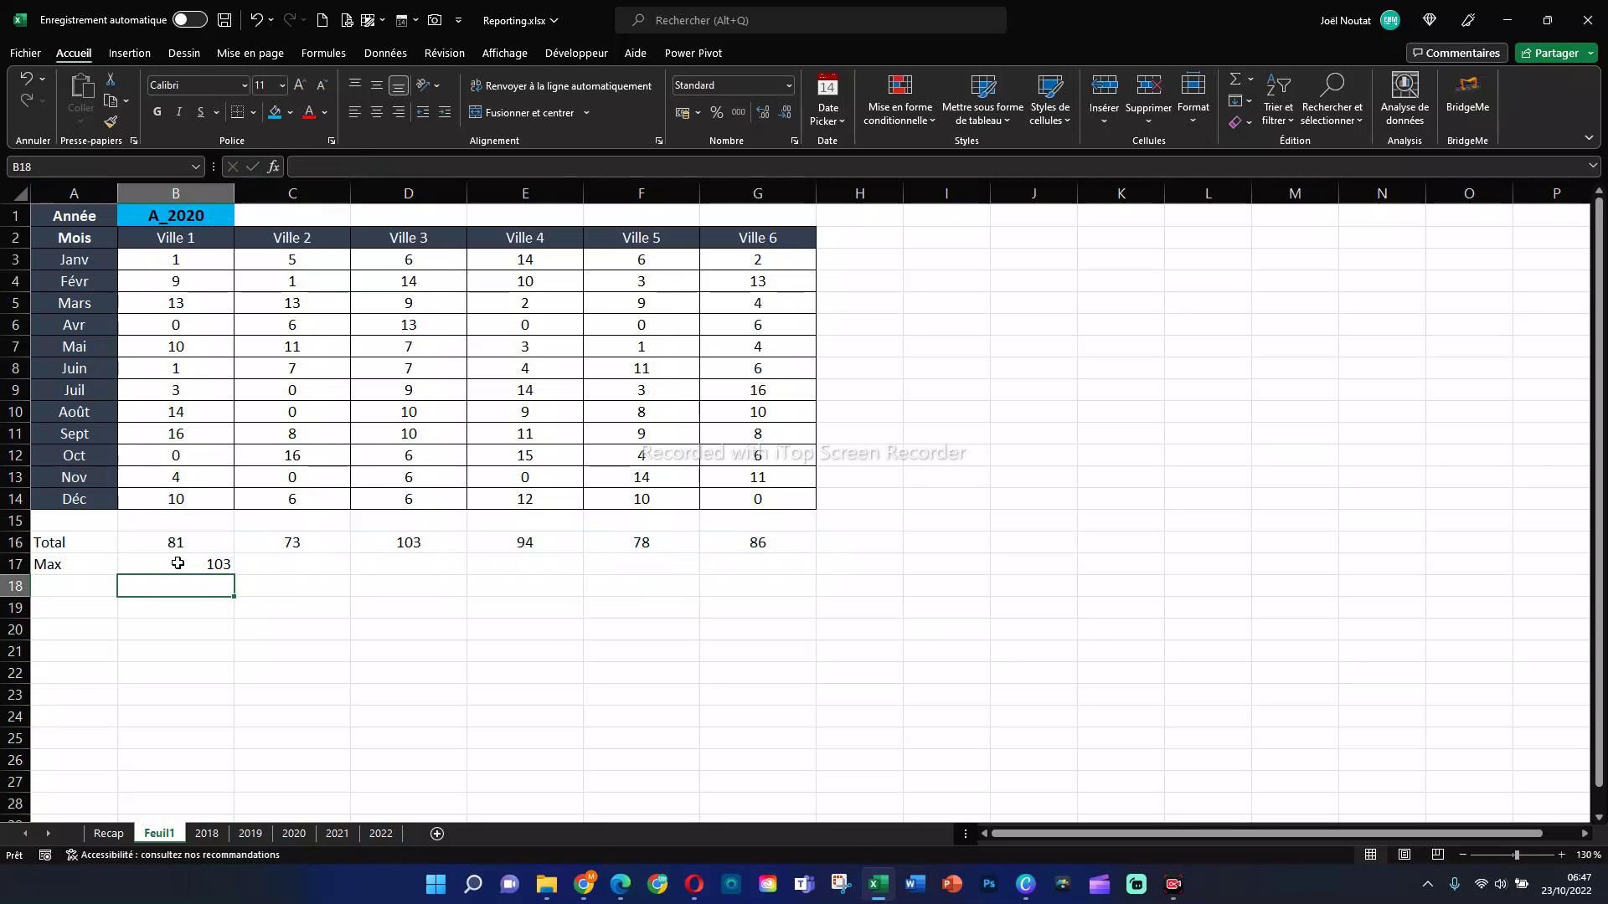
Step: Centre the cells B17:G17 and fill the B17 formula across to G17
{"action": "left_click_drag", "start_coordinate": [178, 562], "coordinate": [712, 564]}
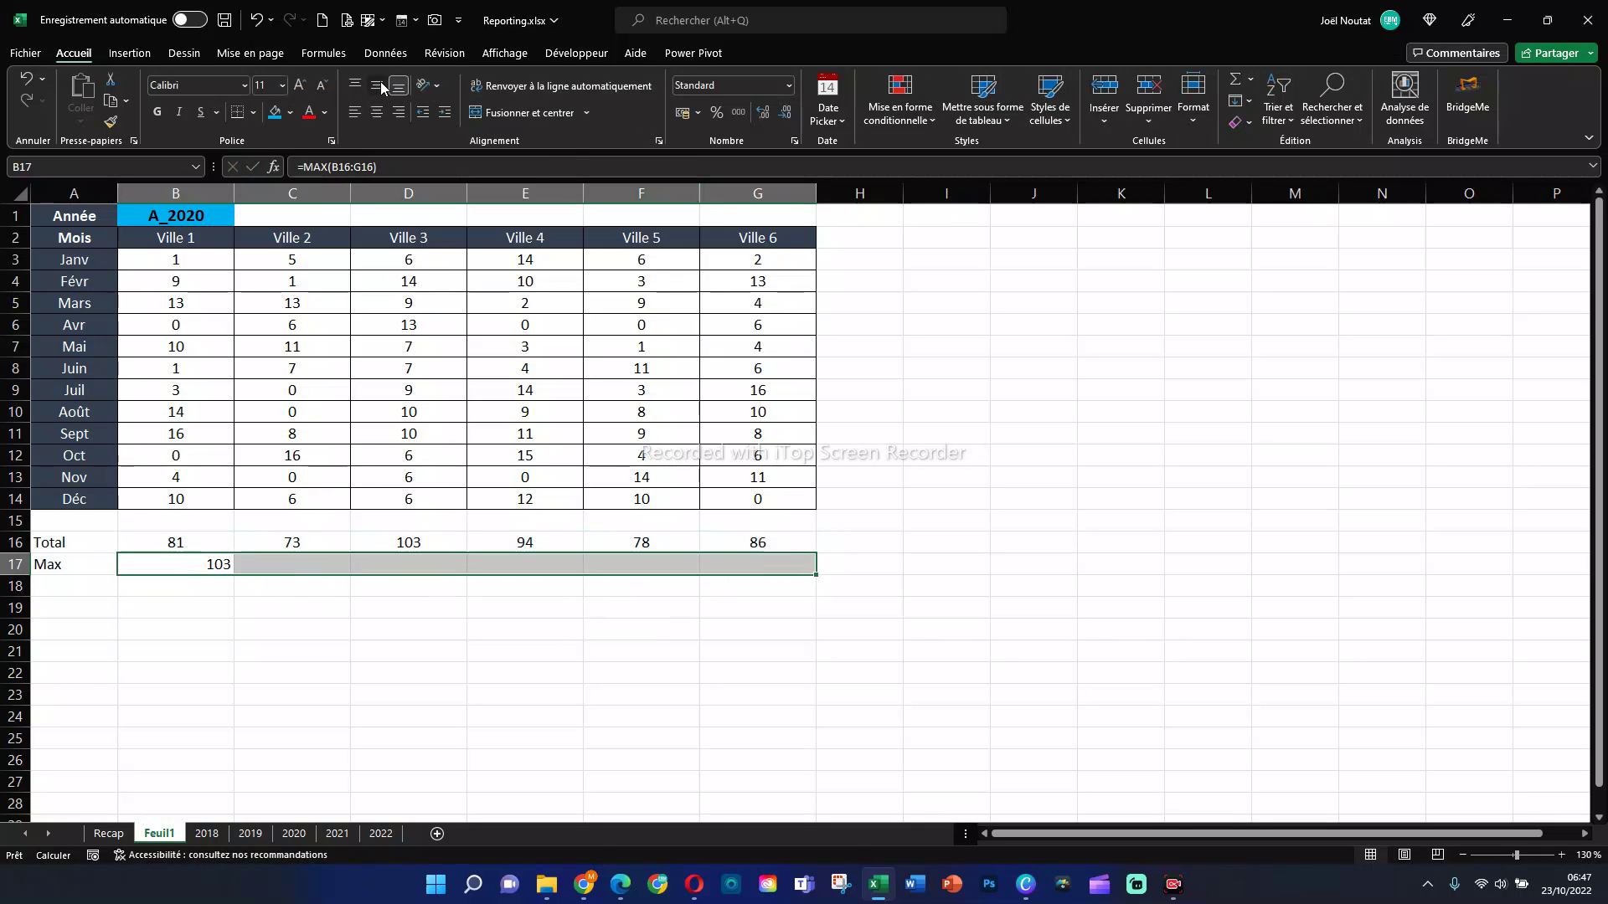
{"action": "left_click", "coordinate": [376, 113]}
{"action": "left_click_drag", "start_coordinate": [354, 673], "coordinate": [338, 668]}
{"action": "left_click", "coordinate": [217, 567]}
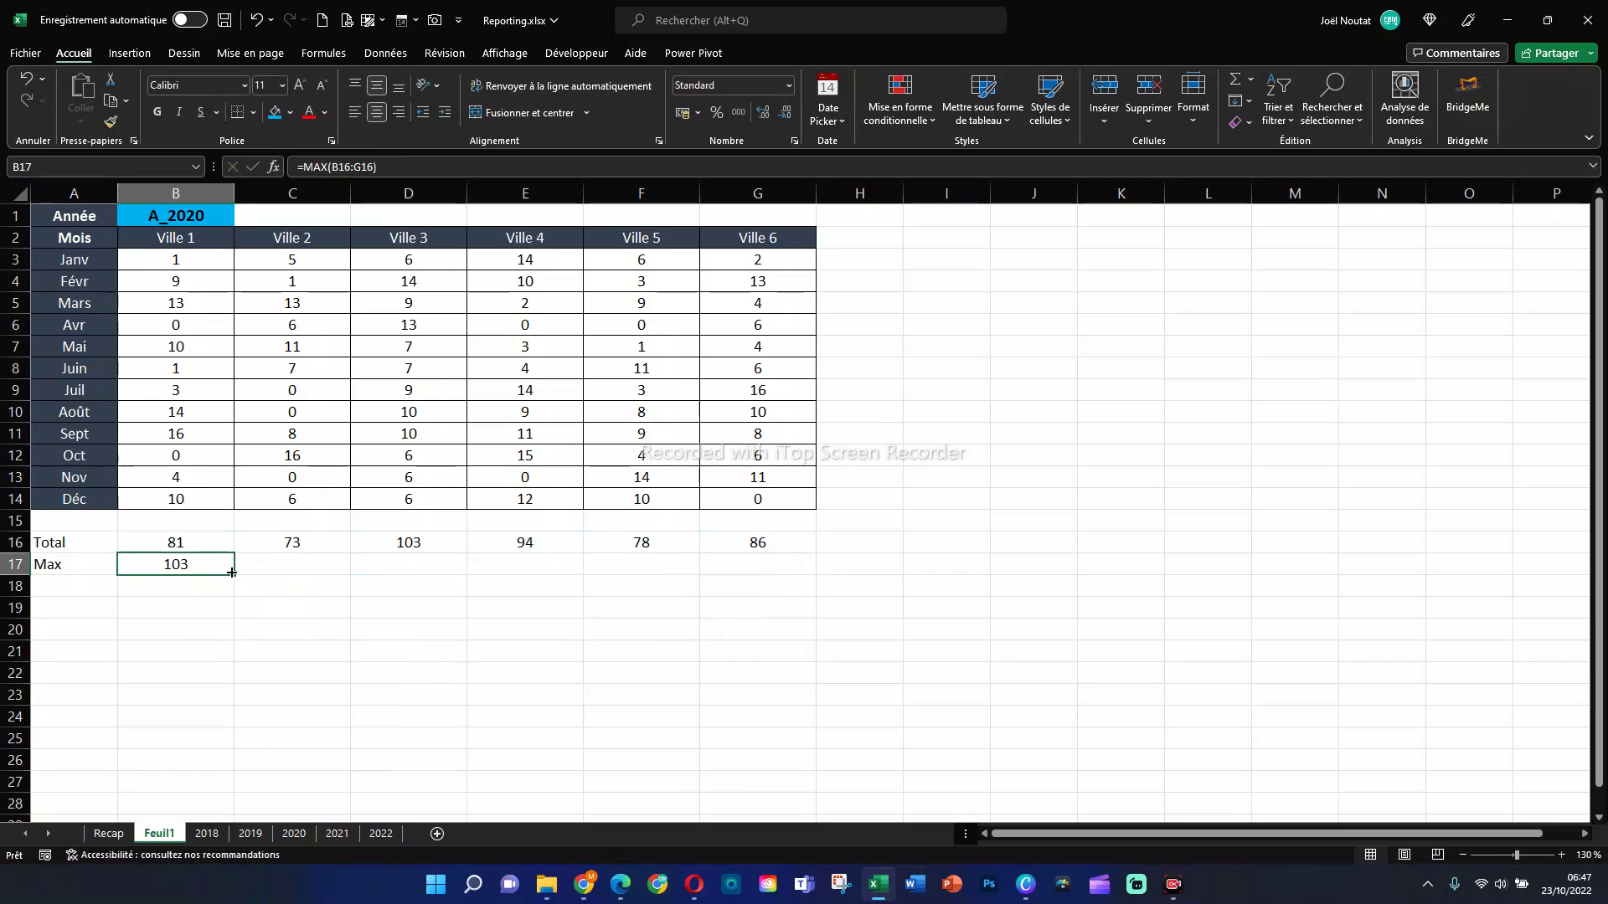
{"action": "left_click_drag", "start_coordinate": [237, 576], "coordinate": [775, 584]}
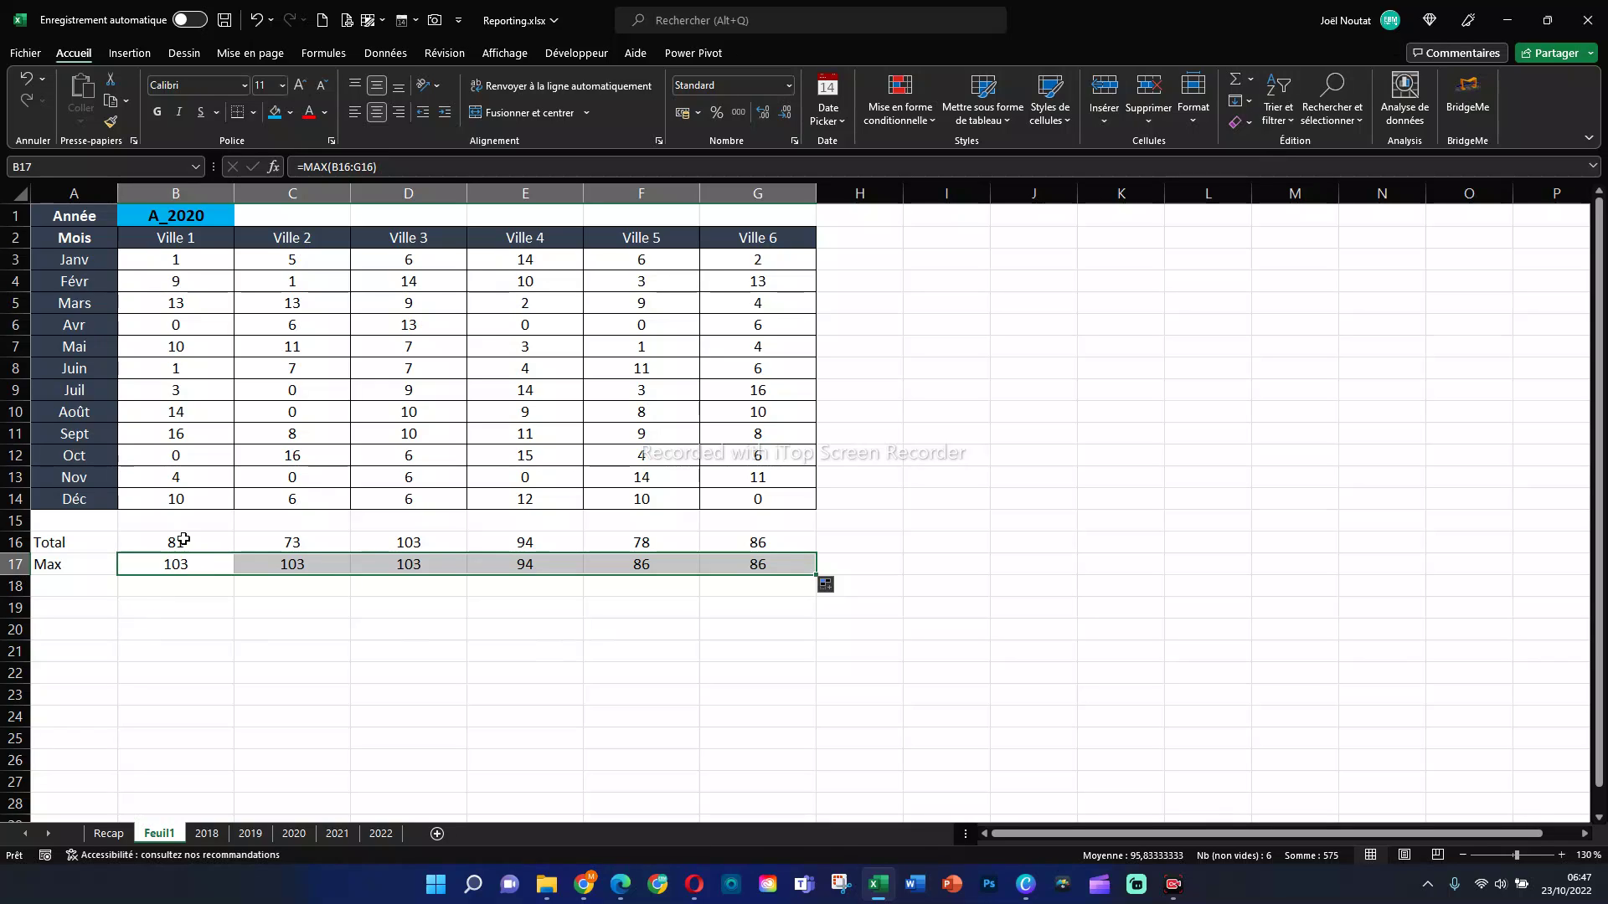
Step: Make the range in B17 absolute as =MAX($B$16:$G$16) and refill the formula across to G17
{"action": "left_click", "coordinate": [245, 566]}
{"action": "left_click", "coordinate": [184, 568]}
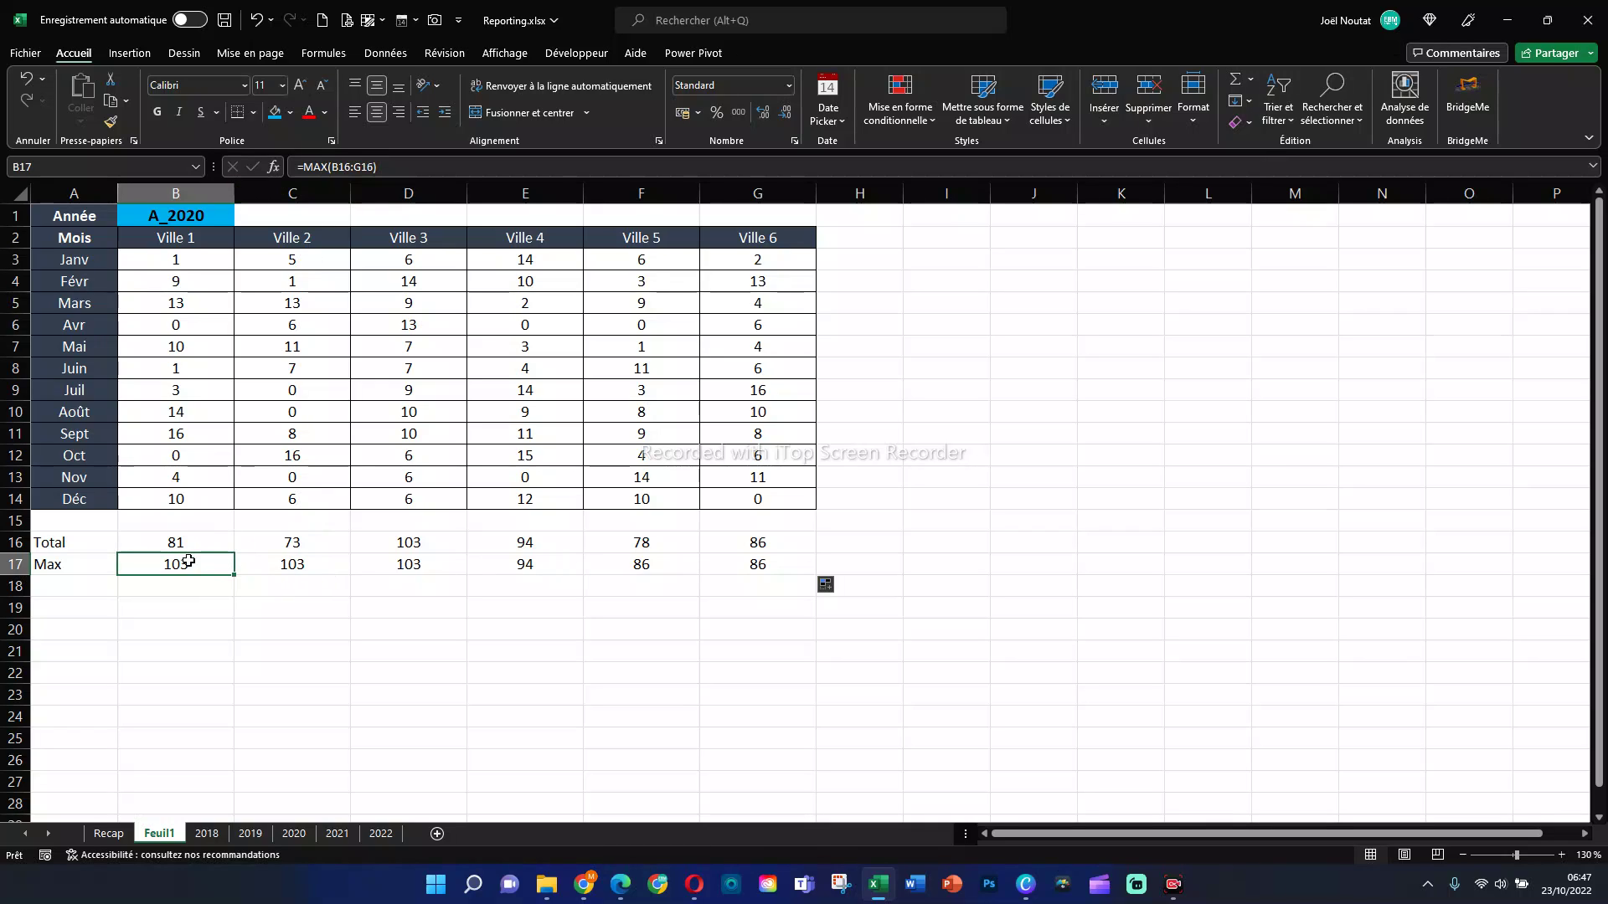
{"action": "left_click", "coordinate": [331, 167]}
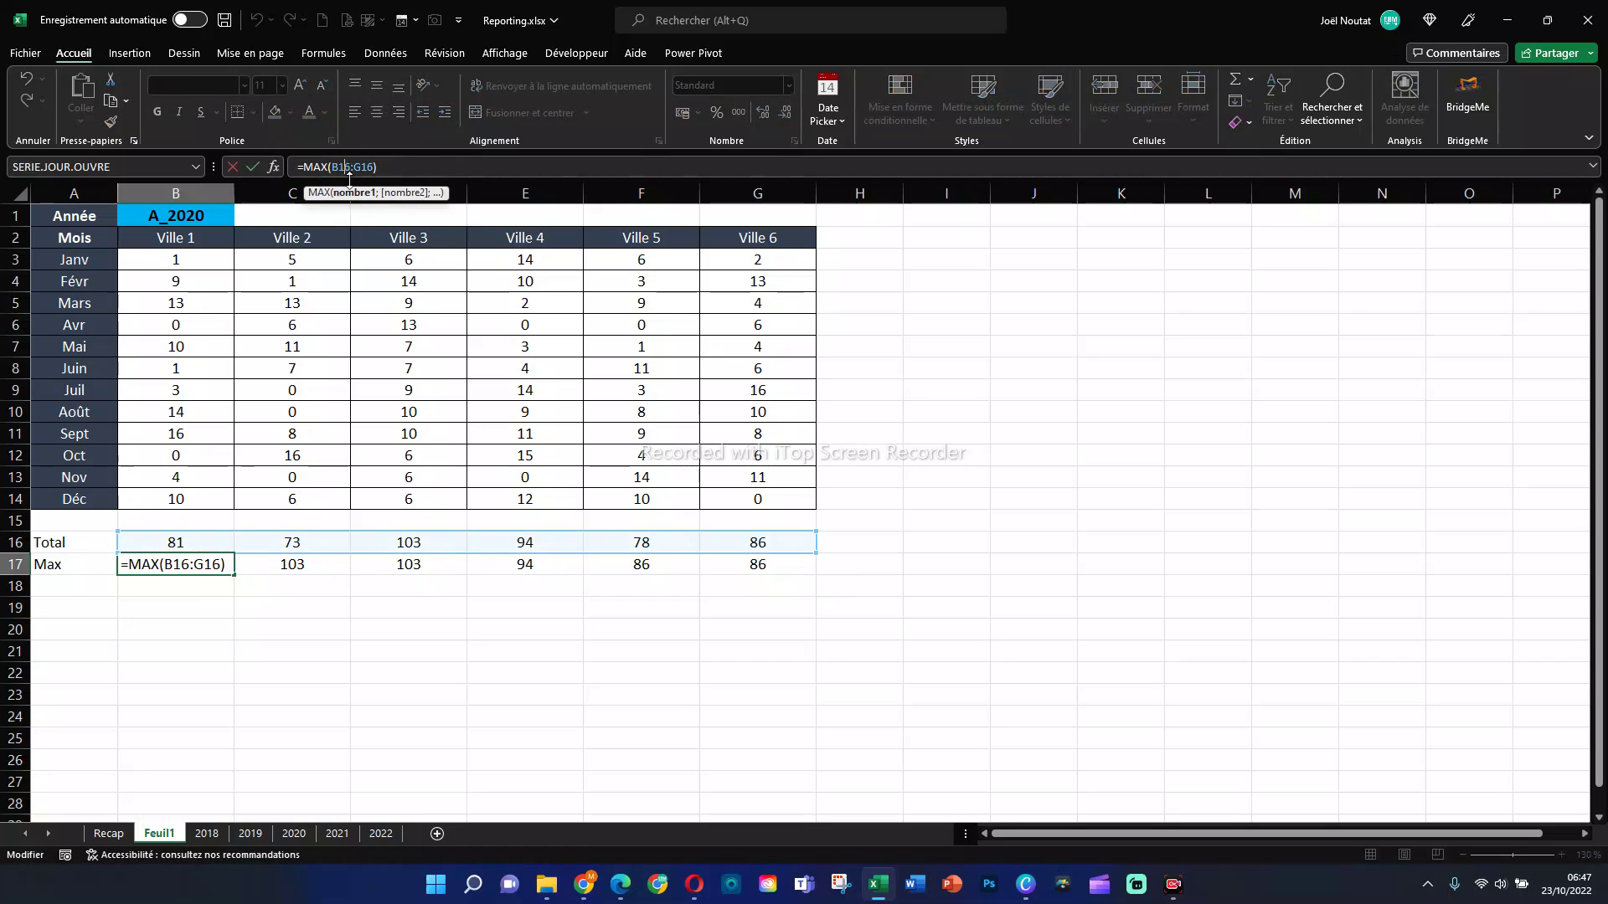
{"action": "key", "text": "F4"}
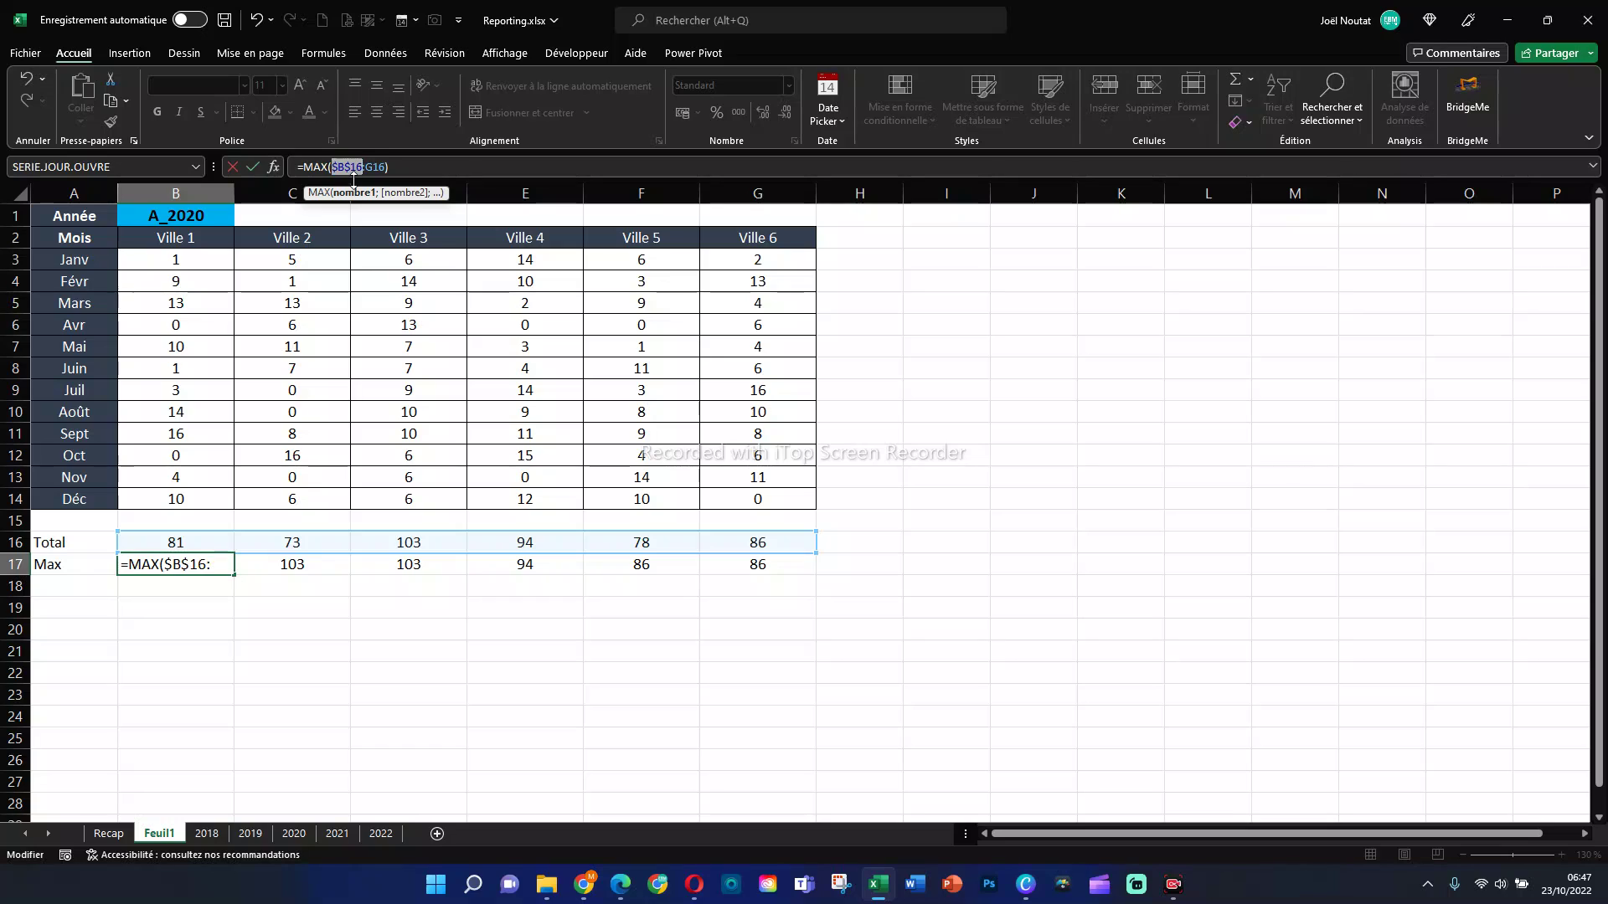
{"action": "left_click", "coordinate": [384, 166]}
{"action": "key", "text": "F4"}
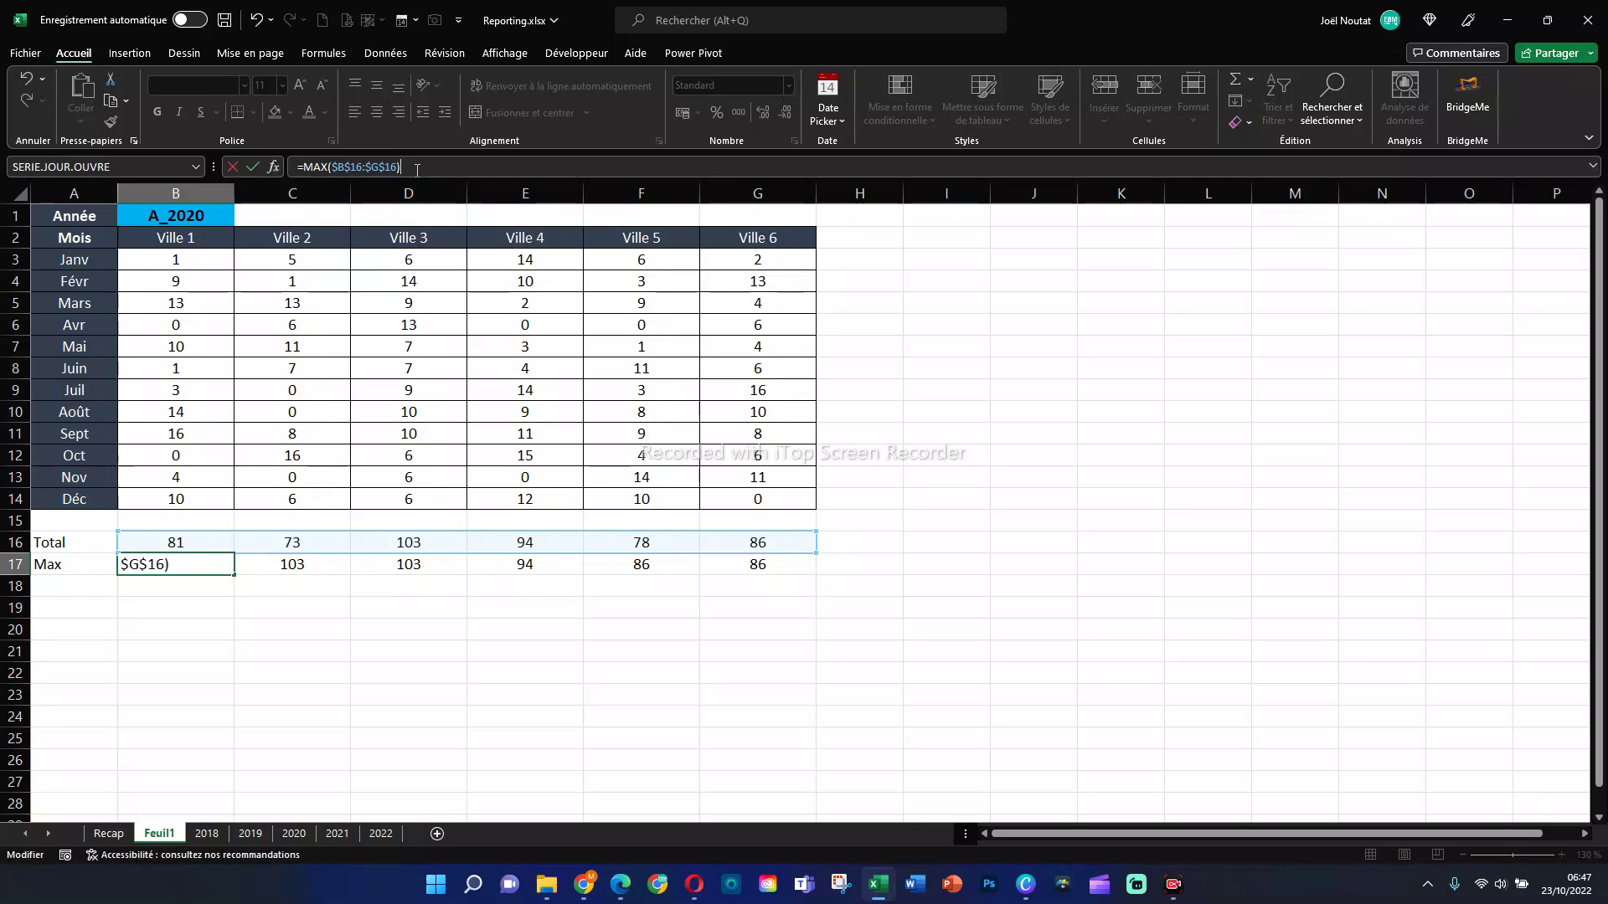
{"action": "key", "text": "Return"}
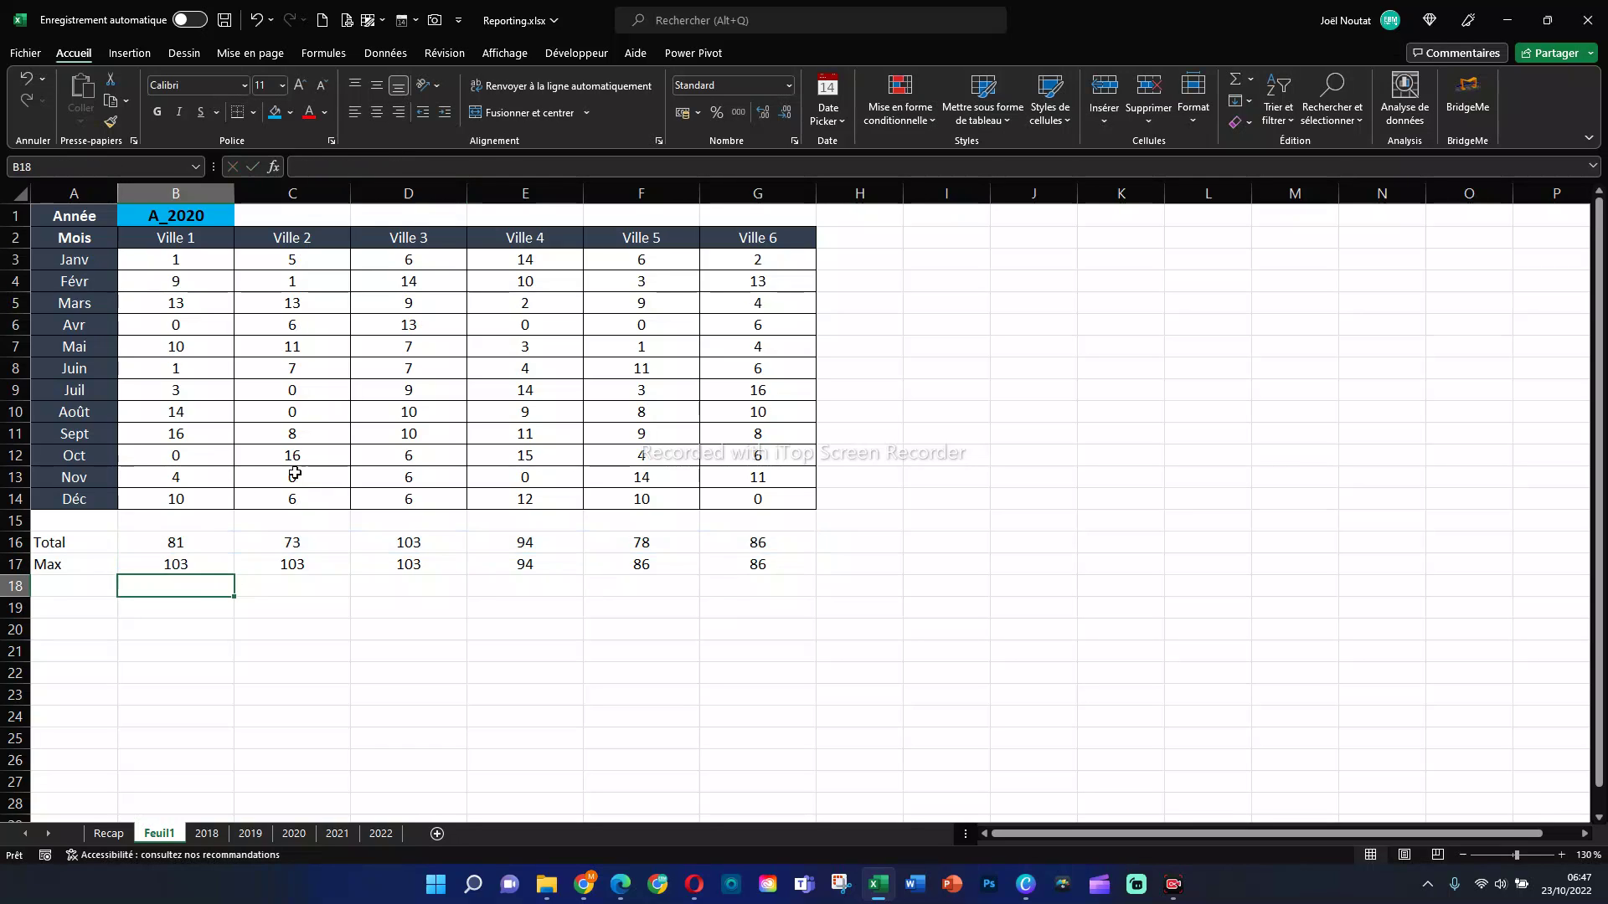
{"action": "left_click", "coordinate": [190, 559]}
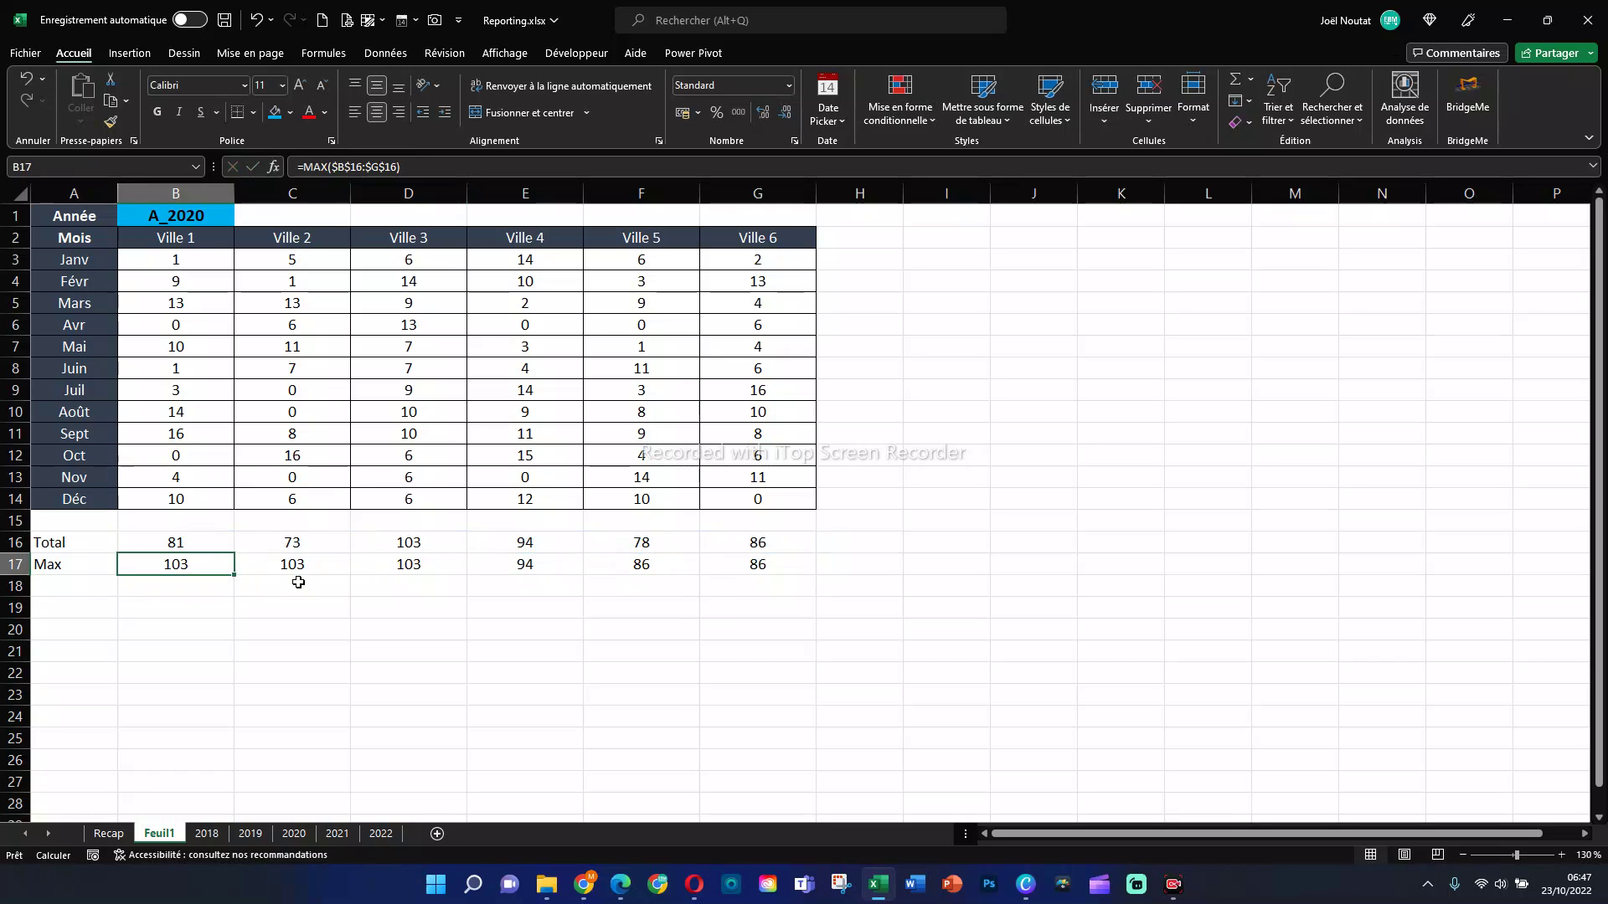
{"action": "left_click_drag", "start_coordinate": [238, 577], "coordinate": [775, 566]}
{"action": "left_click", "coordinate": [657, 651]}
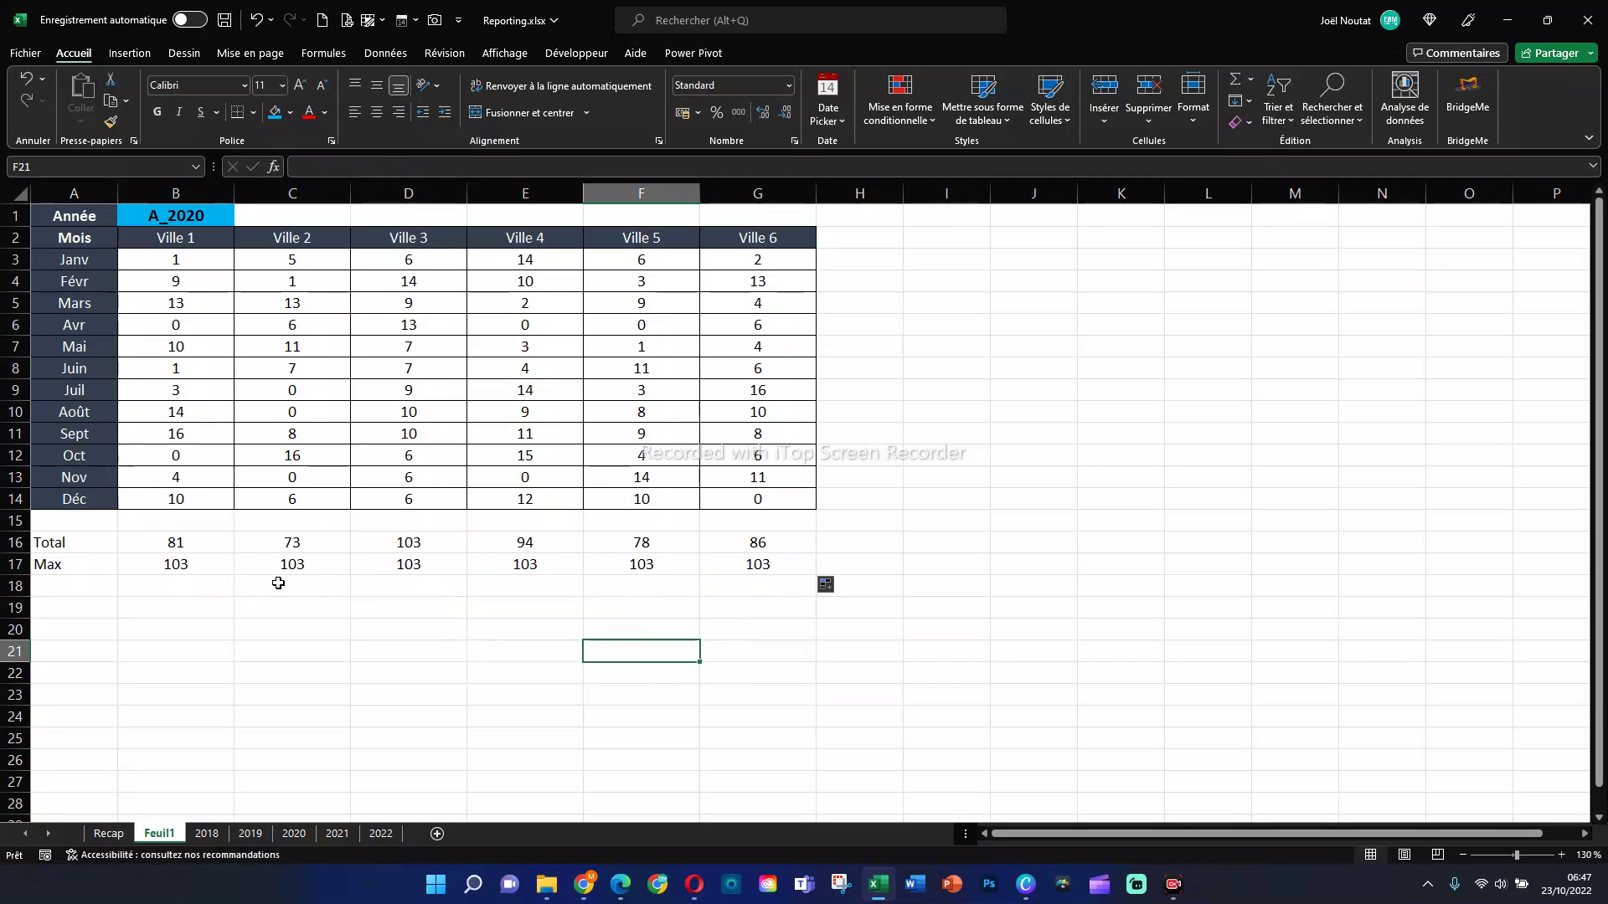
{"action": "left_click", "coordinate": [419, 543]}
{"action": "left_click", "coordinate": [425, 561]}
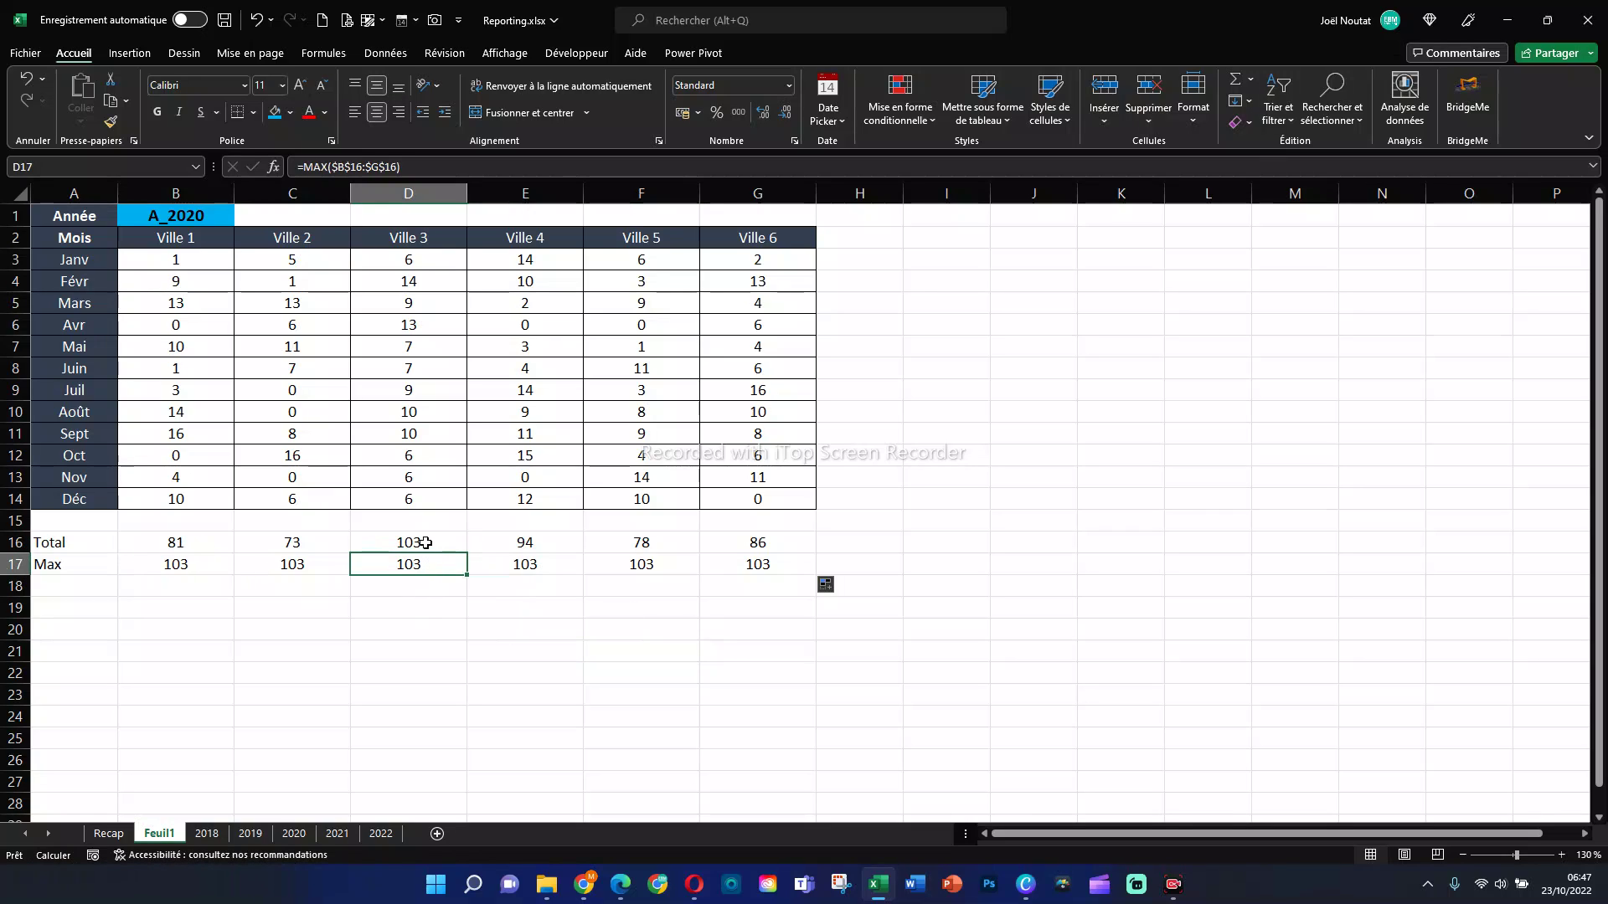
{"action": "left_click", "coordinate": [425, 542]}
{"action": "left_click", "coordinate": [425, 565]}
{"action": "left_click", "coordinate": [307, 544]}
{"action": "left_click", "coordinate": [311, 563]}
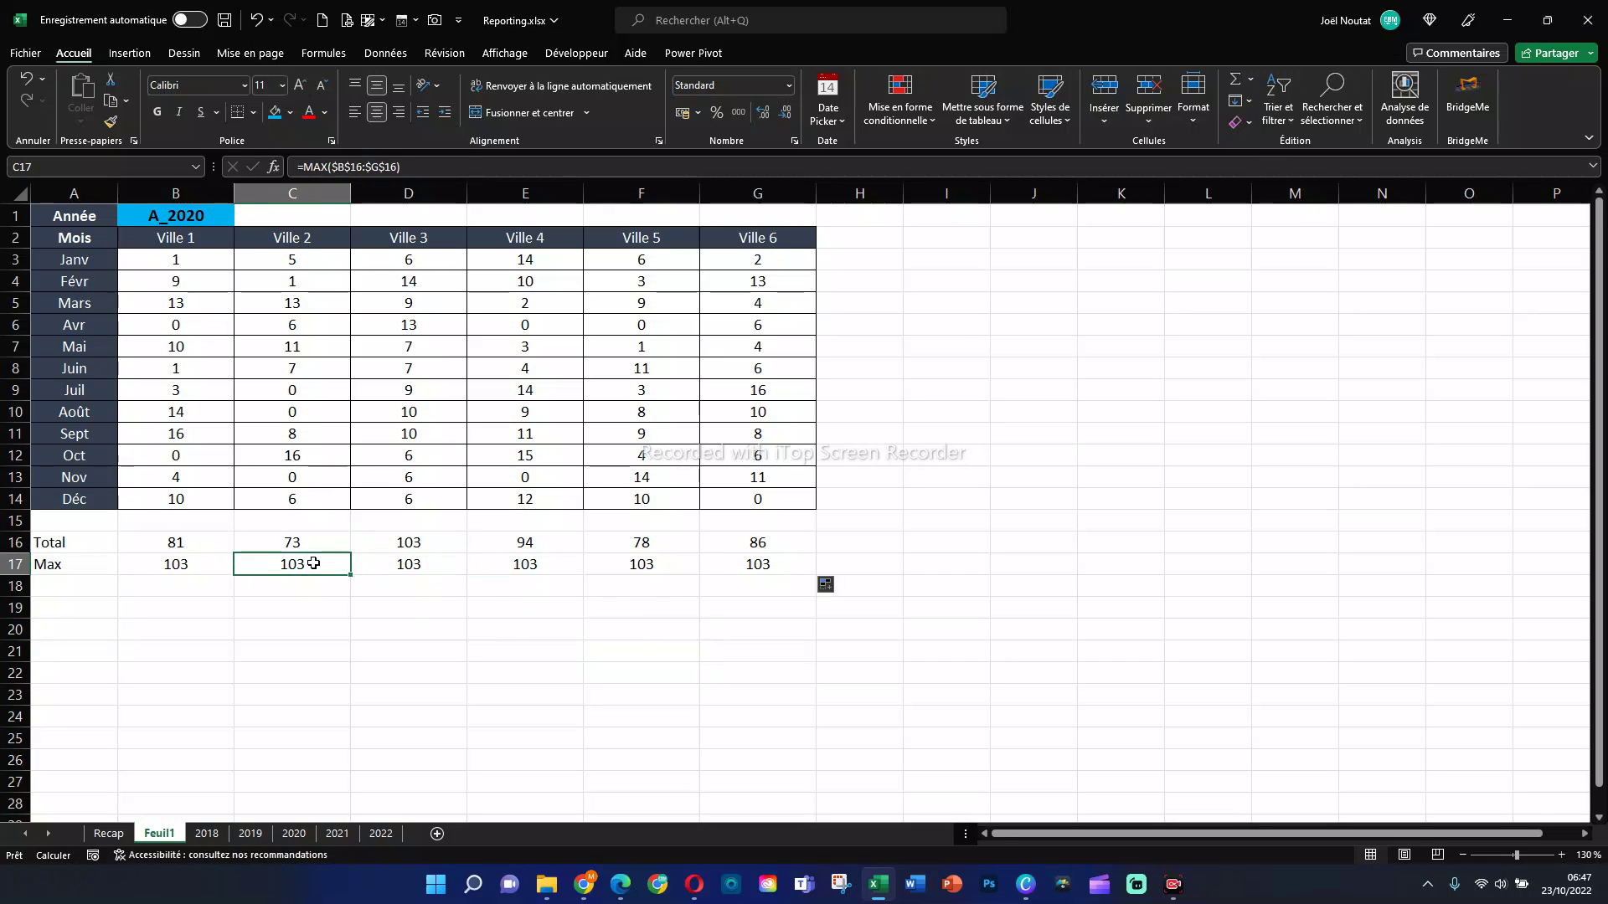
Step: Try the formula =SI(B16=MAX($B$16:$G$16);B16;"") in B17, and undo the entry
{"action": "left_click", "coordinate": [209, 568]}
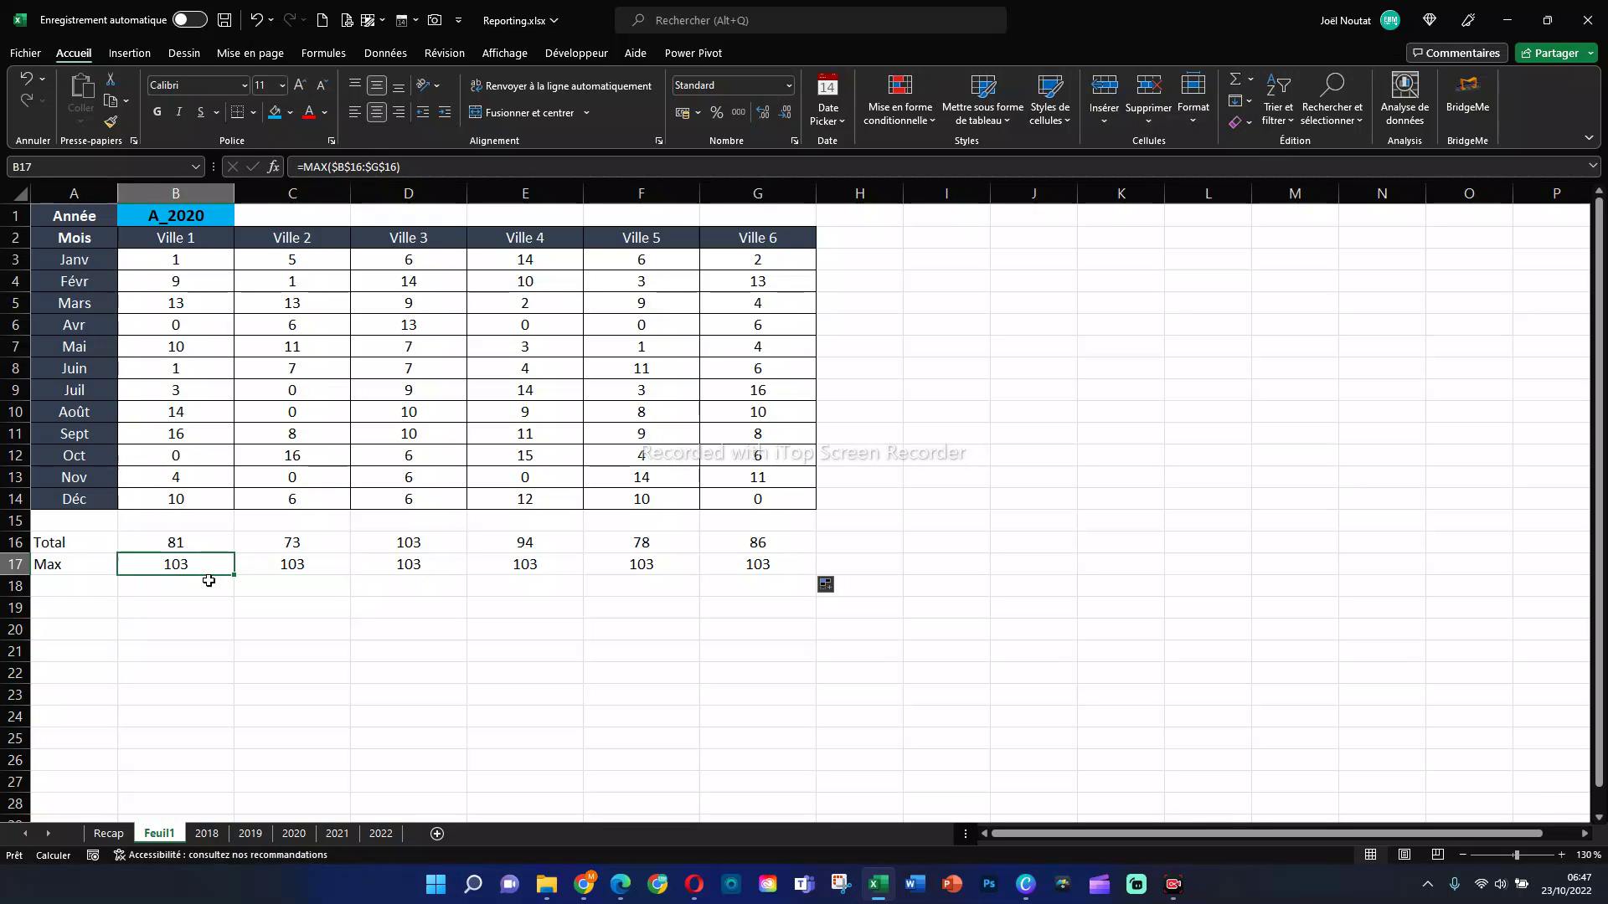
{"action": "key", "text": "F2"}
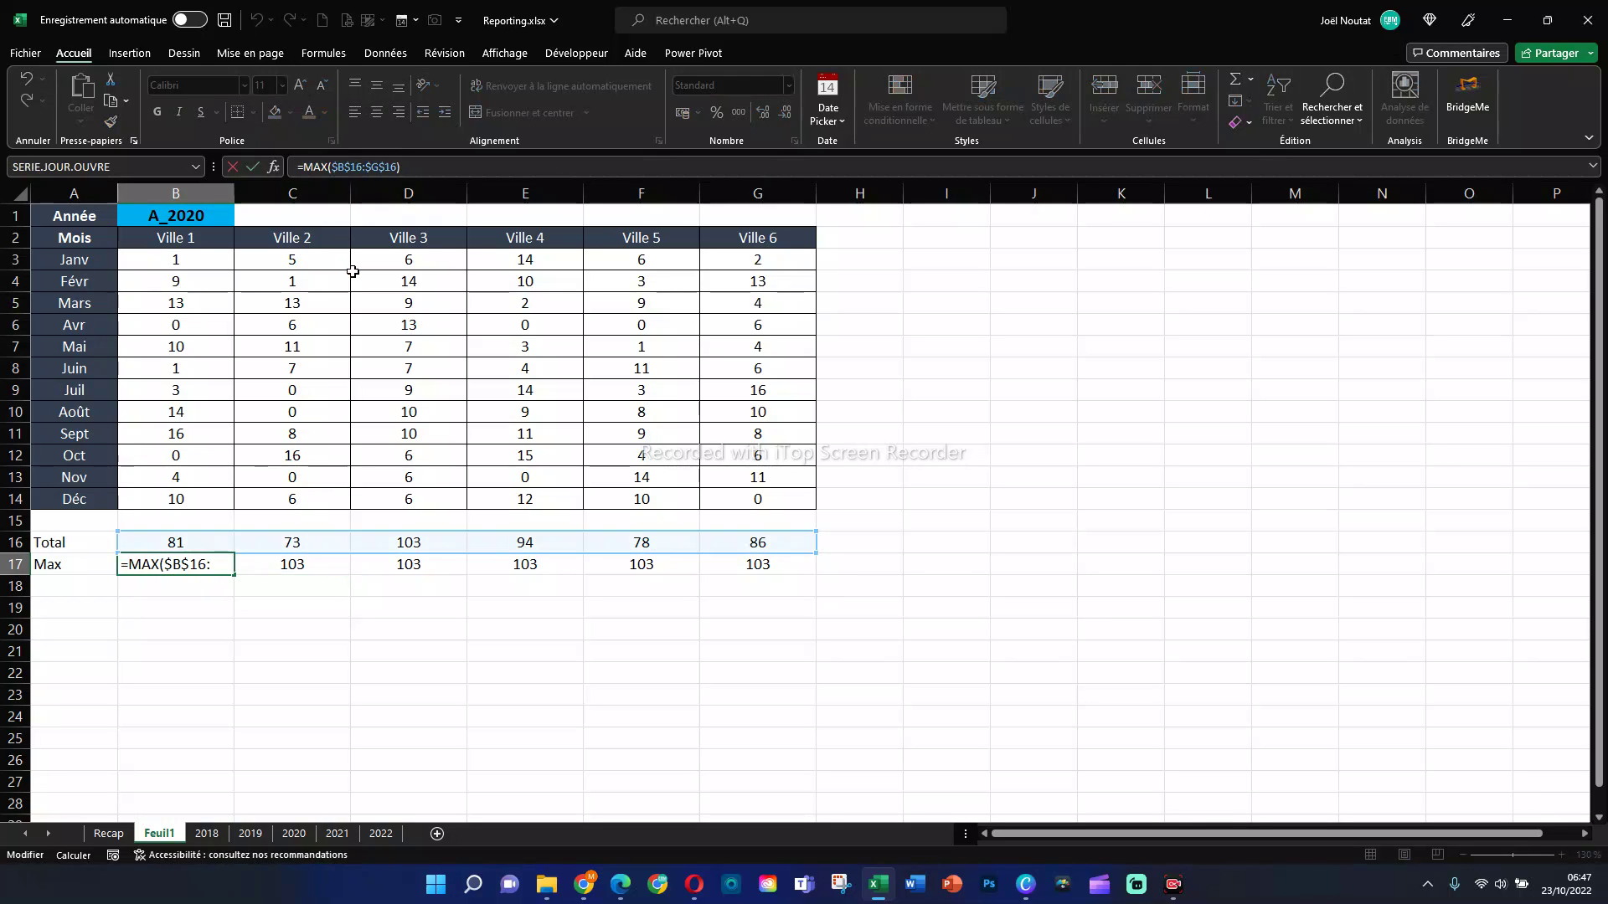
{"action": "type", "text": "SI("}
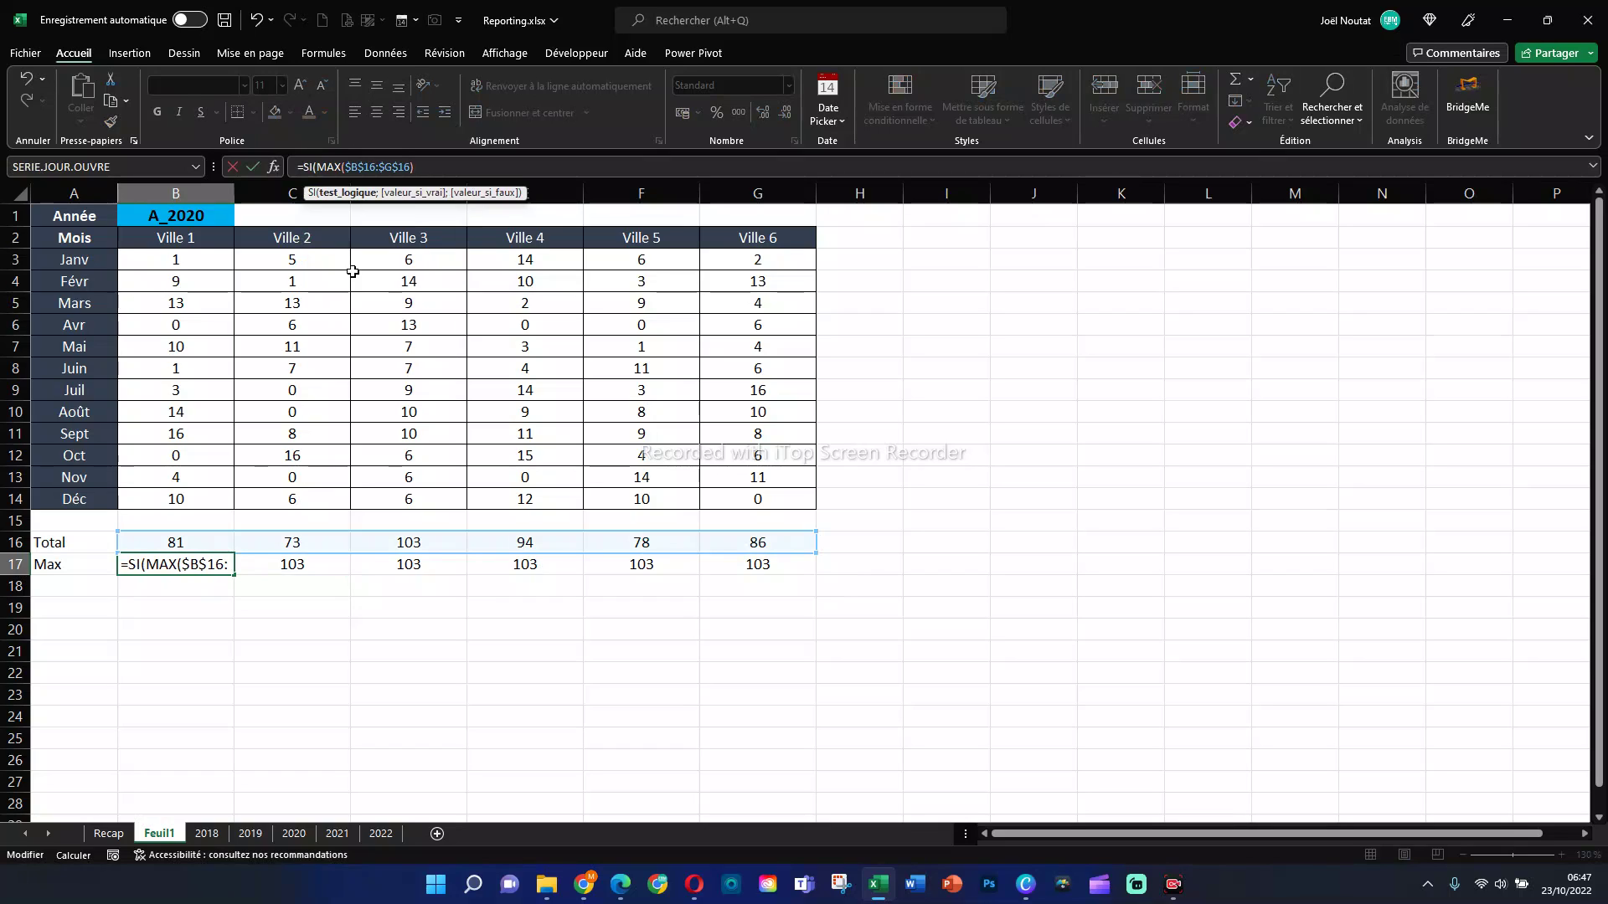
{"action": "left_click", "coordinate": [180, 543]}
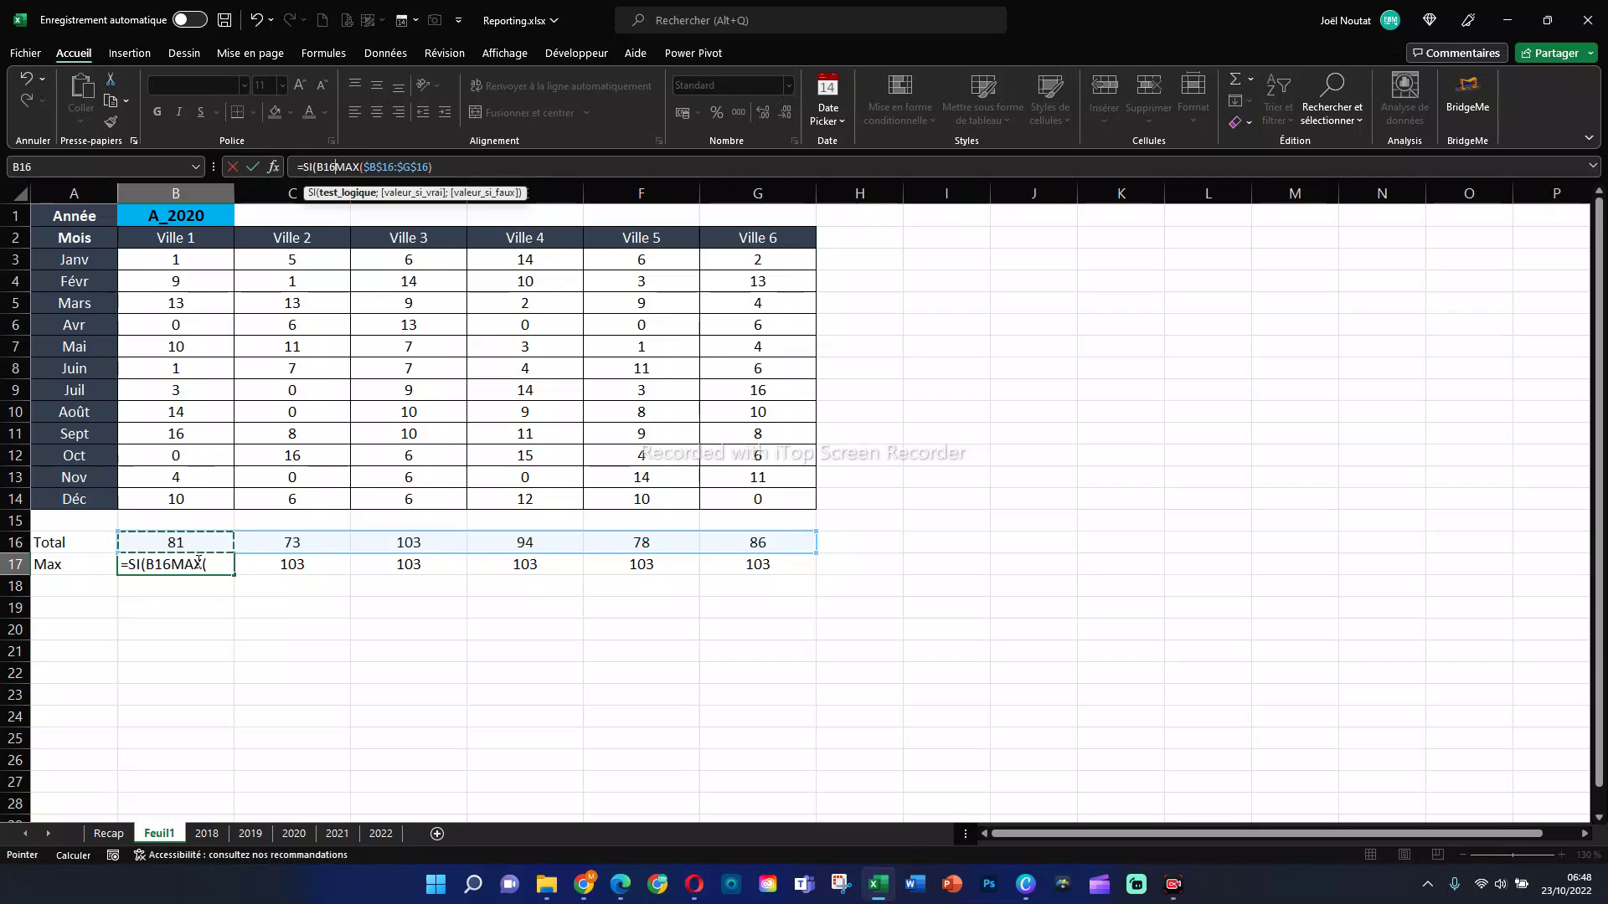
{"action": "type", "text": "="}
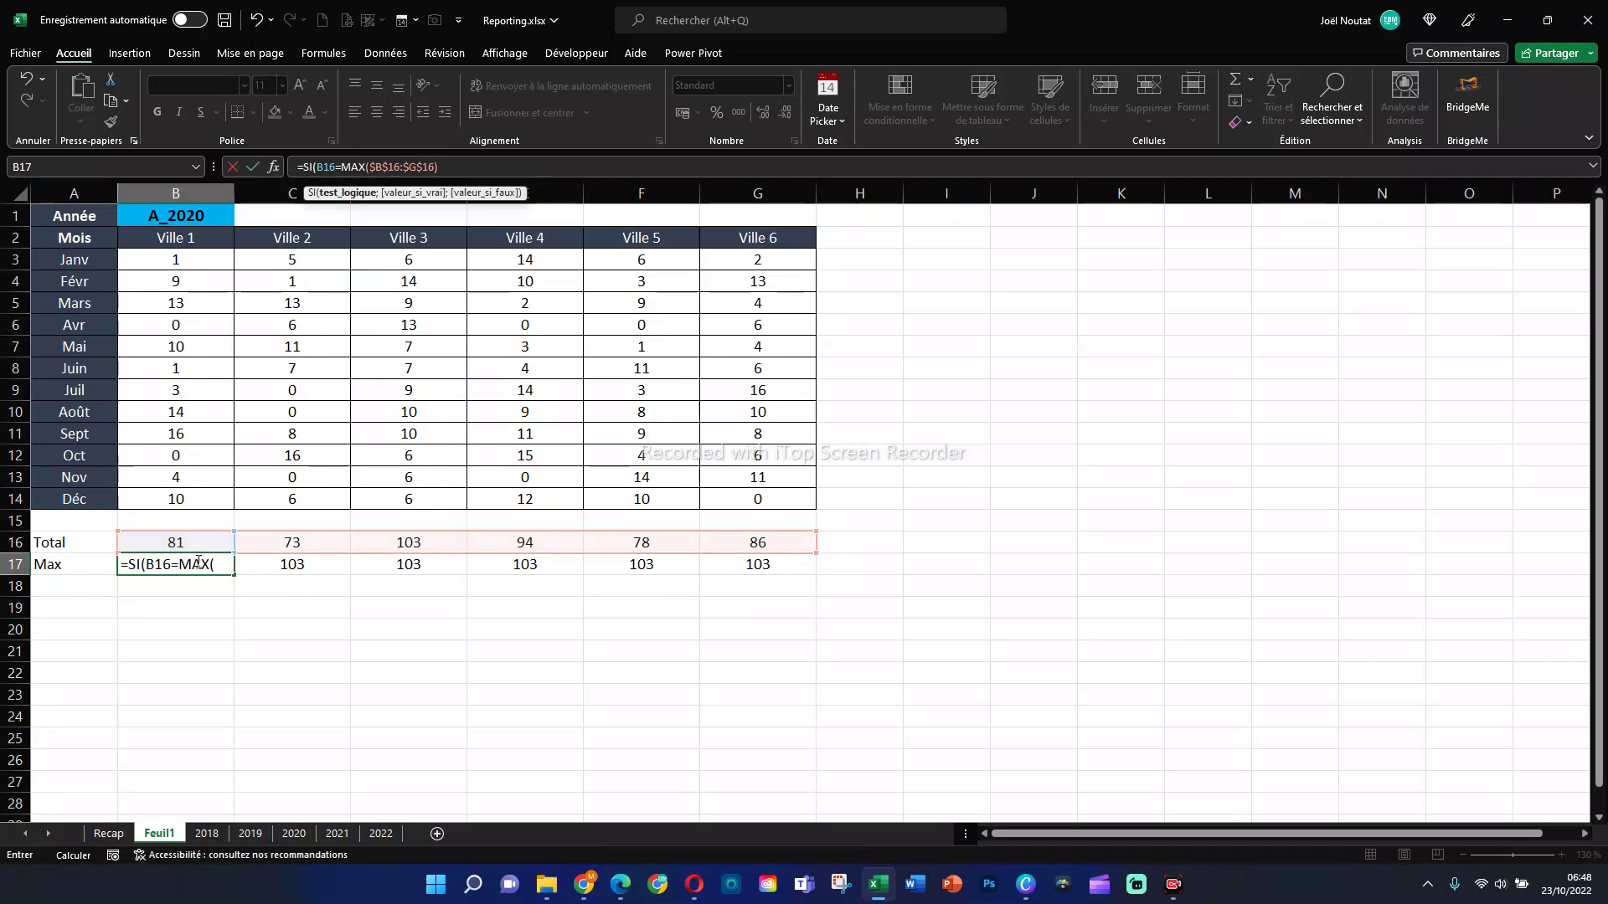
{"action": "left_click", "coordinate": [467, 170]}
{"action": "type", "text": ";"}
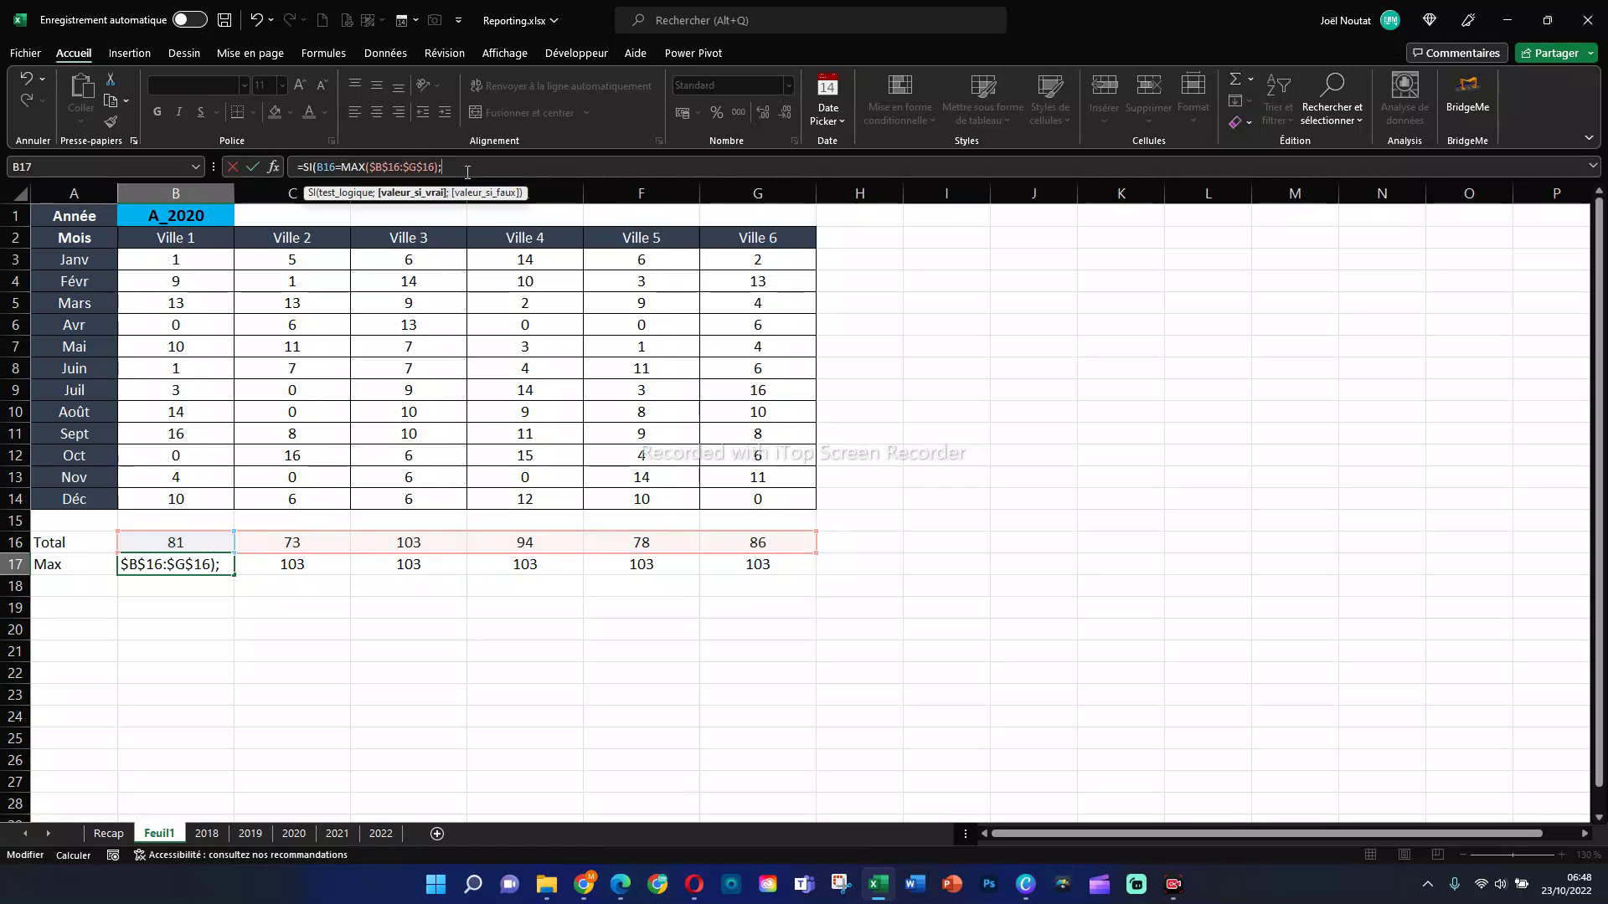
{"action": "left_click", "coordinate": [191, 542]}
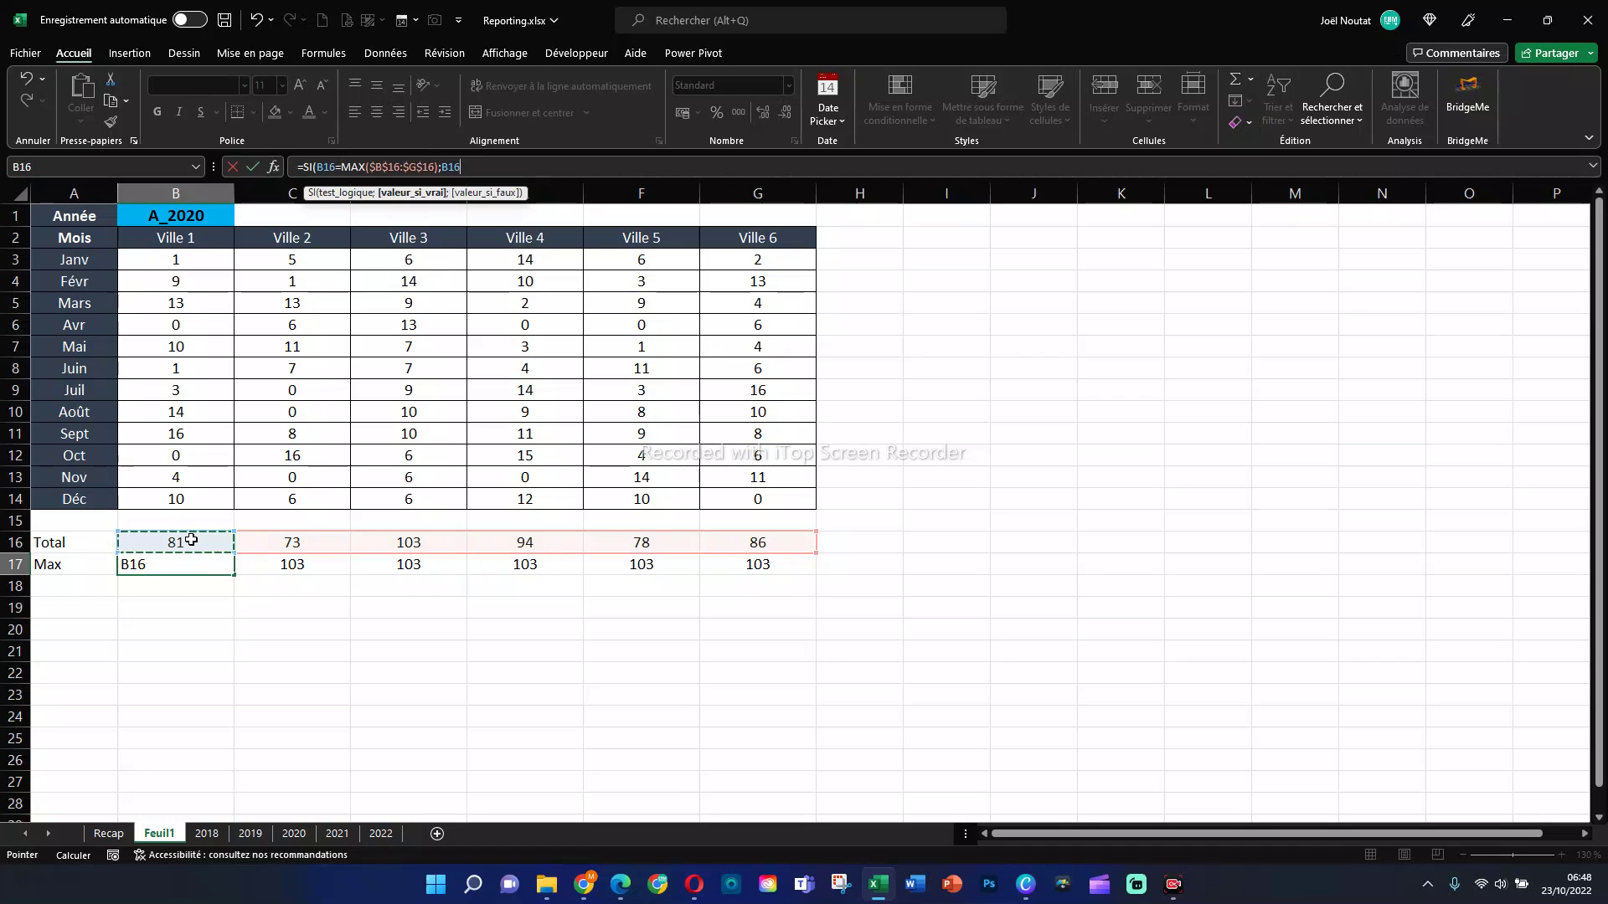
{"action": "type", "text": ";\"\""}
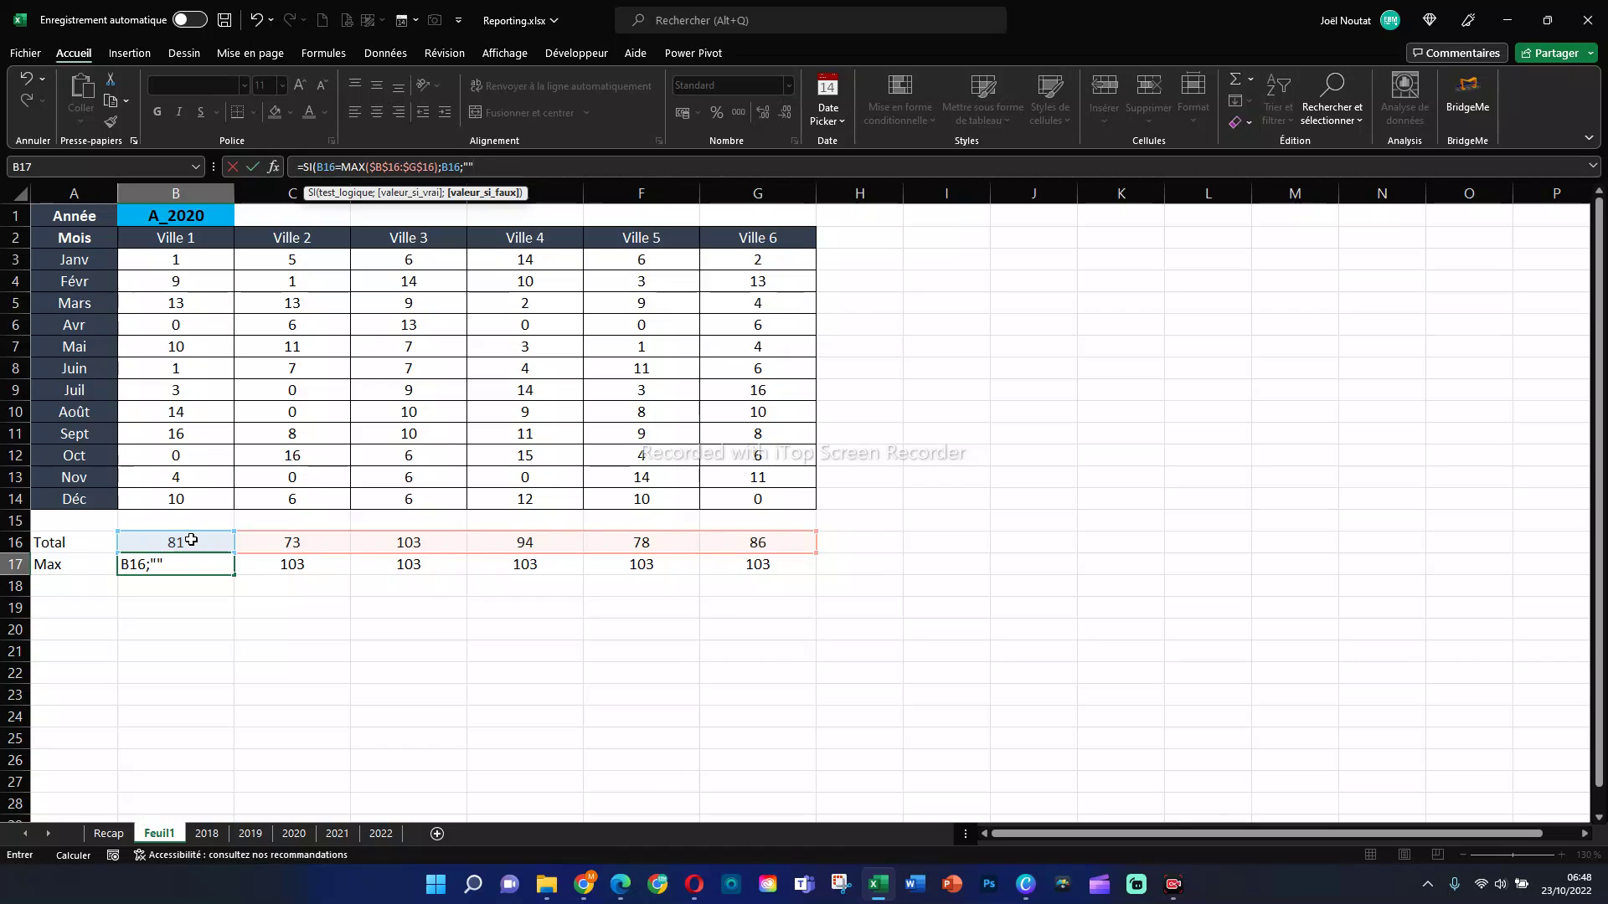
{"action": "type", "text": ")"}
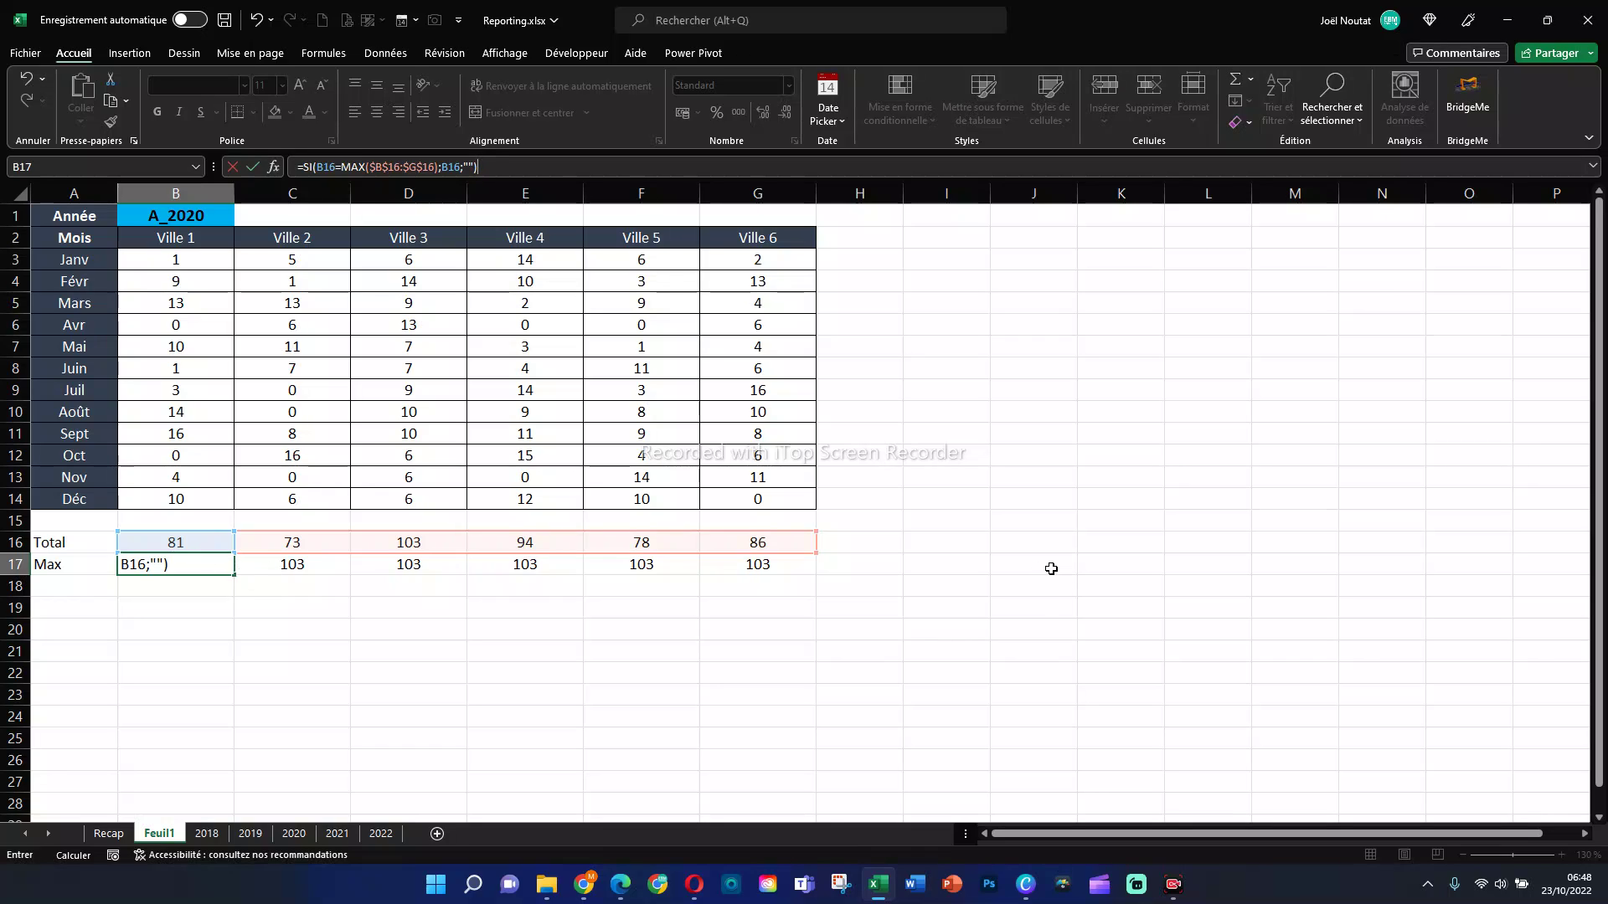
{"action": "left_click_drag", "start_coordinate": [505, 389], "coordinate": [458, 216]}
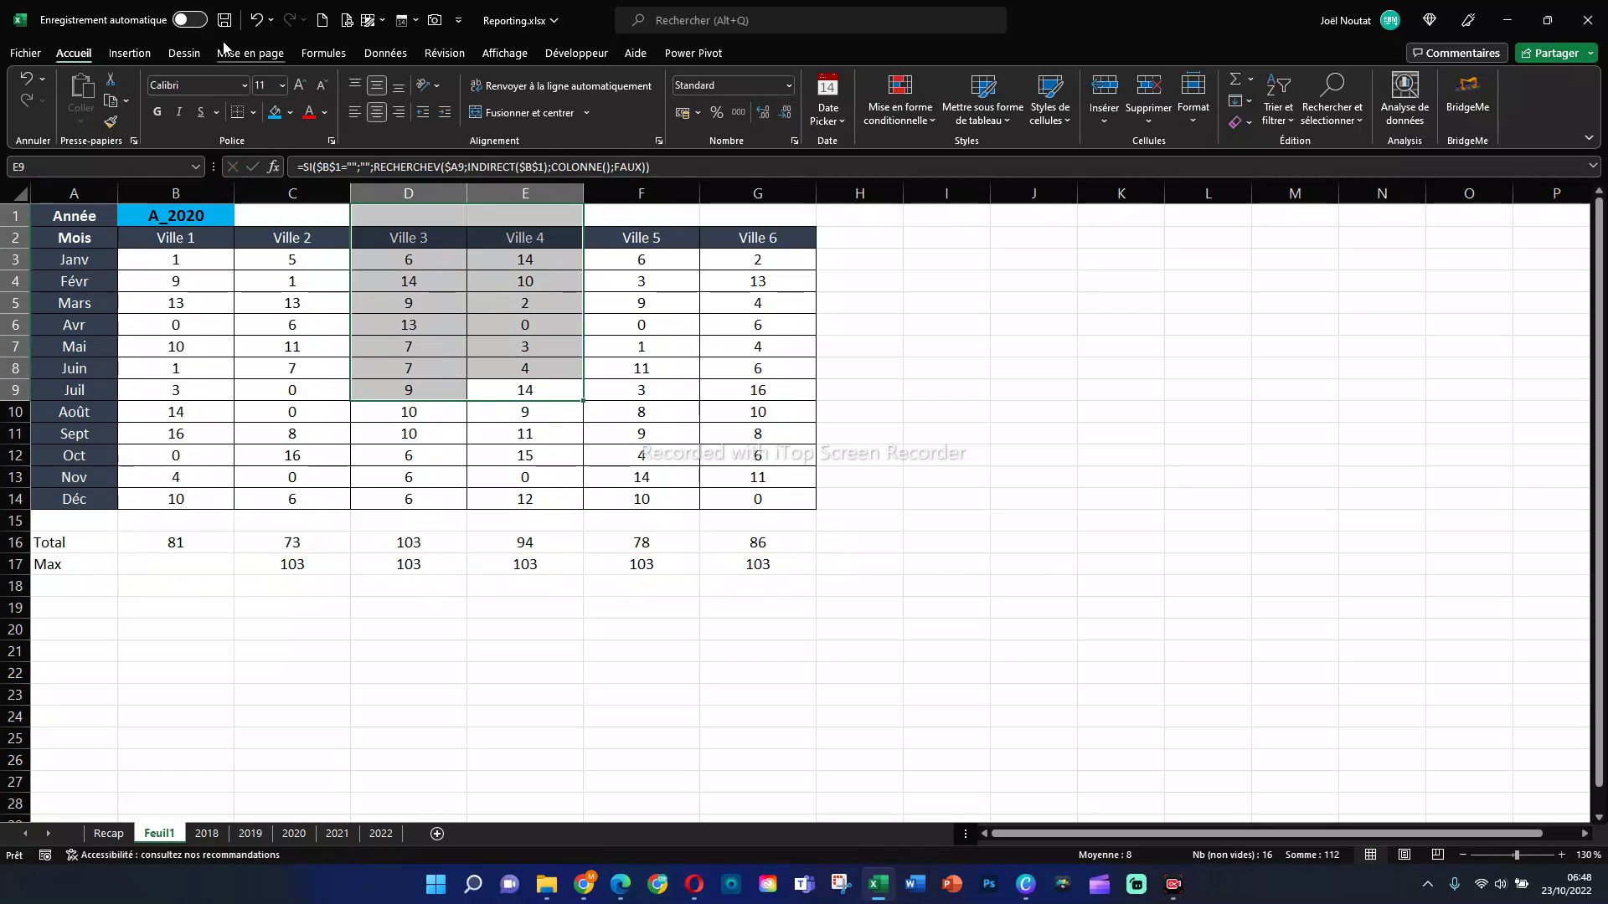
{"action": "left_click", "coordinate": [256, 19]}
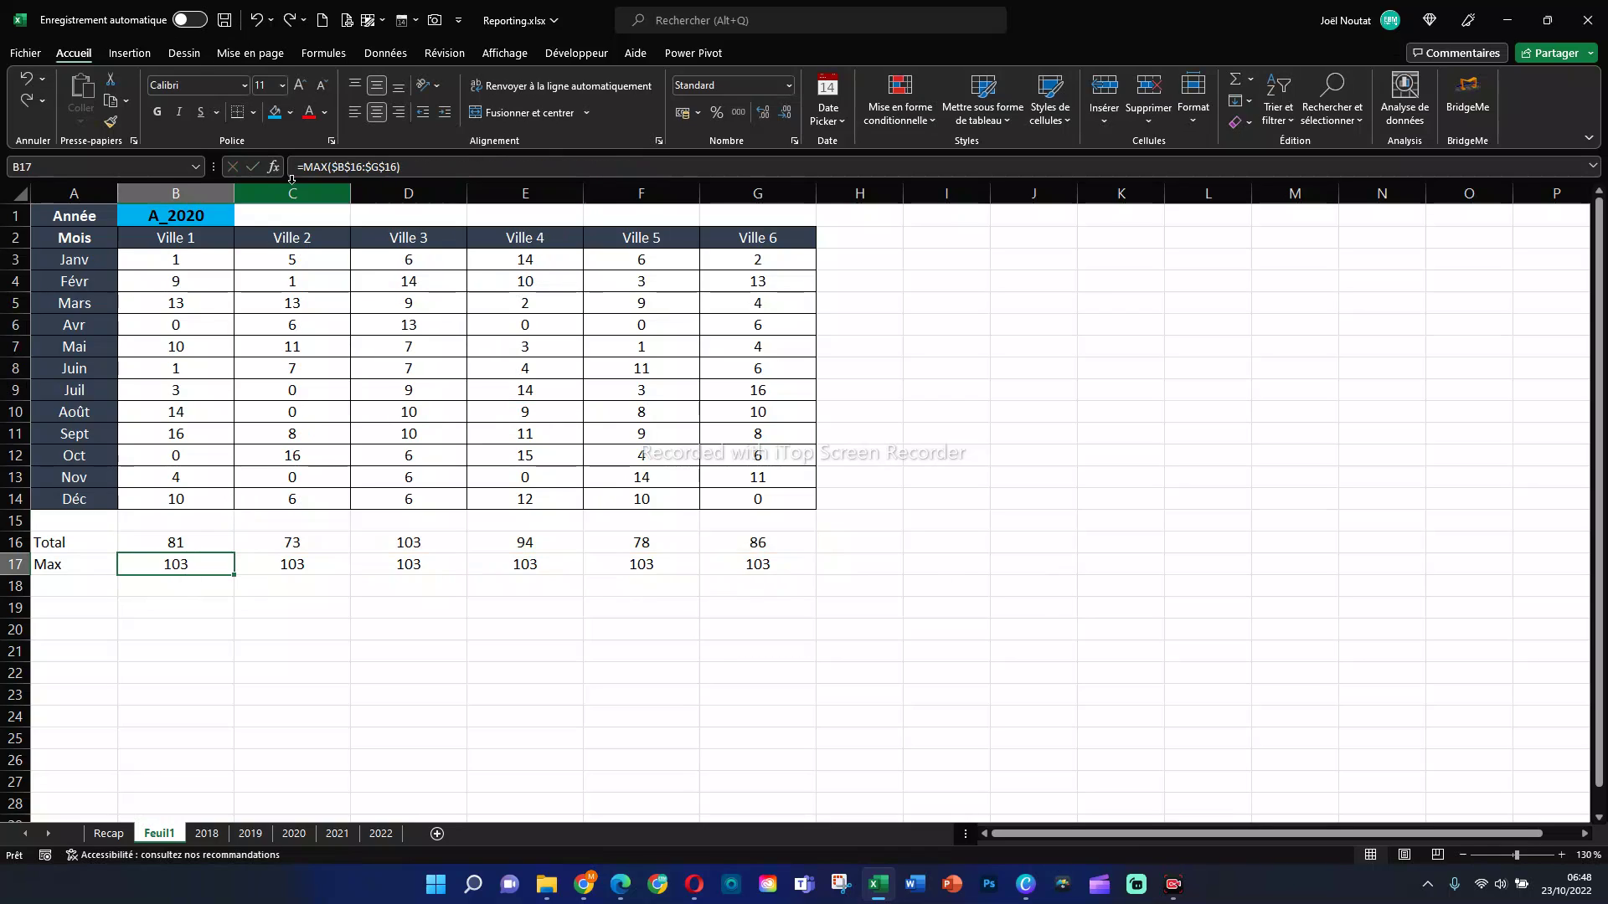
Step: Rewrite the formula in B17 as =SI(B16=MAX($B$16:$G$16);B16;"") so it keeps only the highest total
{"action": "key", "text": "F2"}
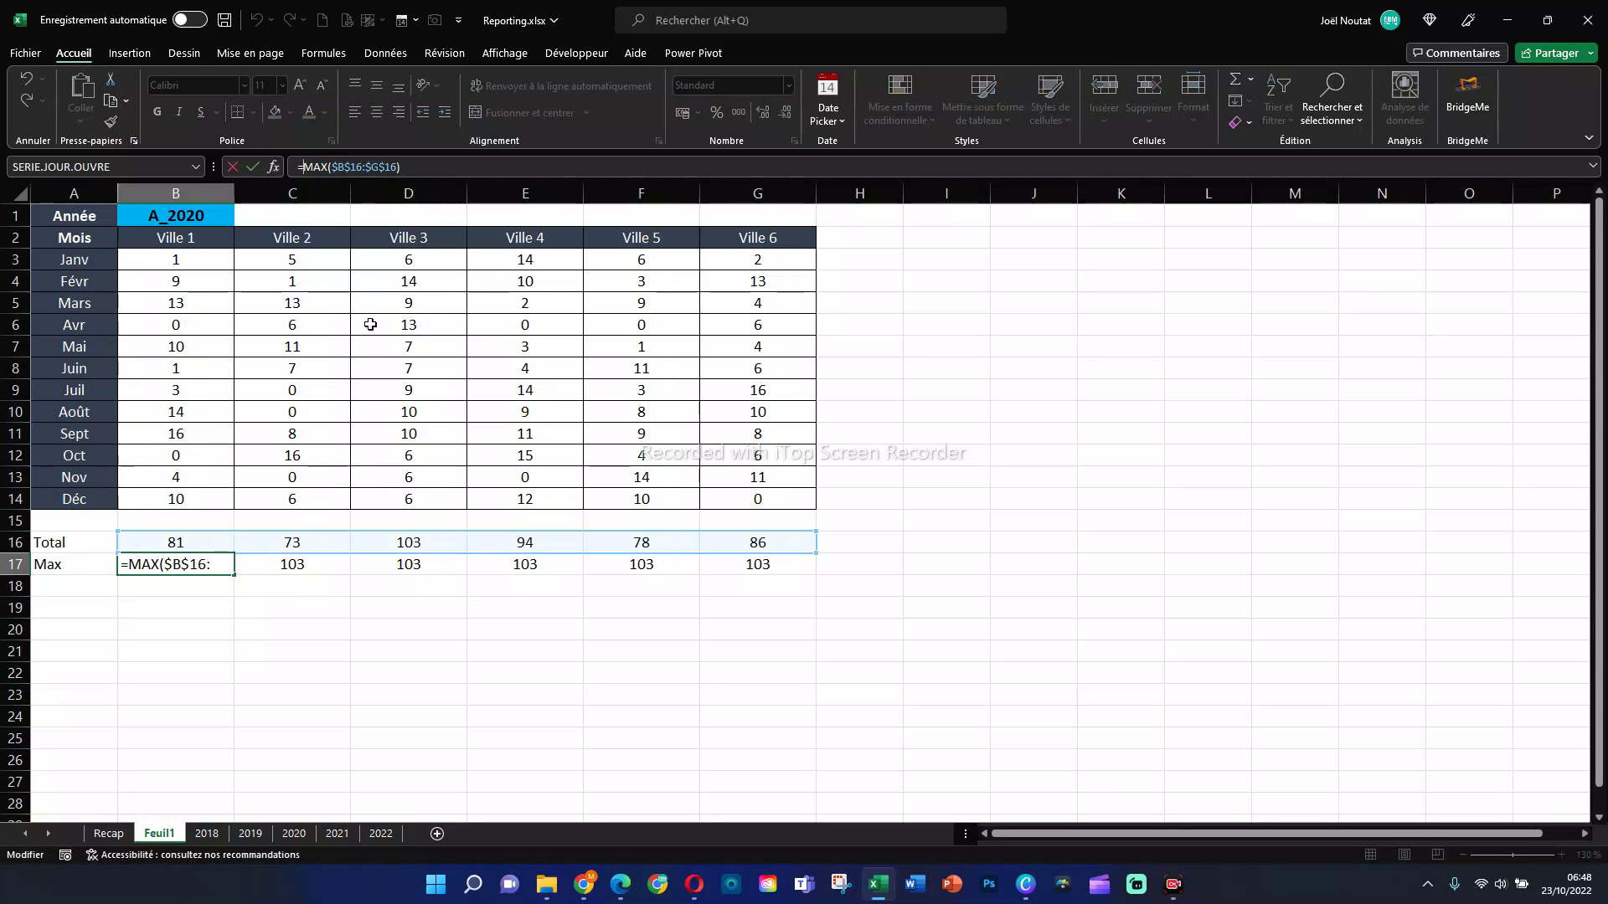
{"action": "type", "text": "SI("}
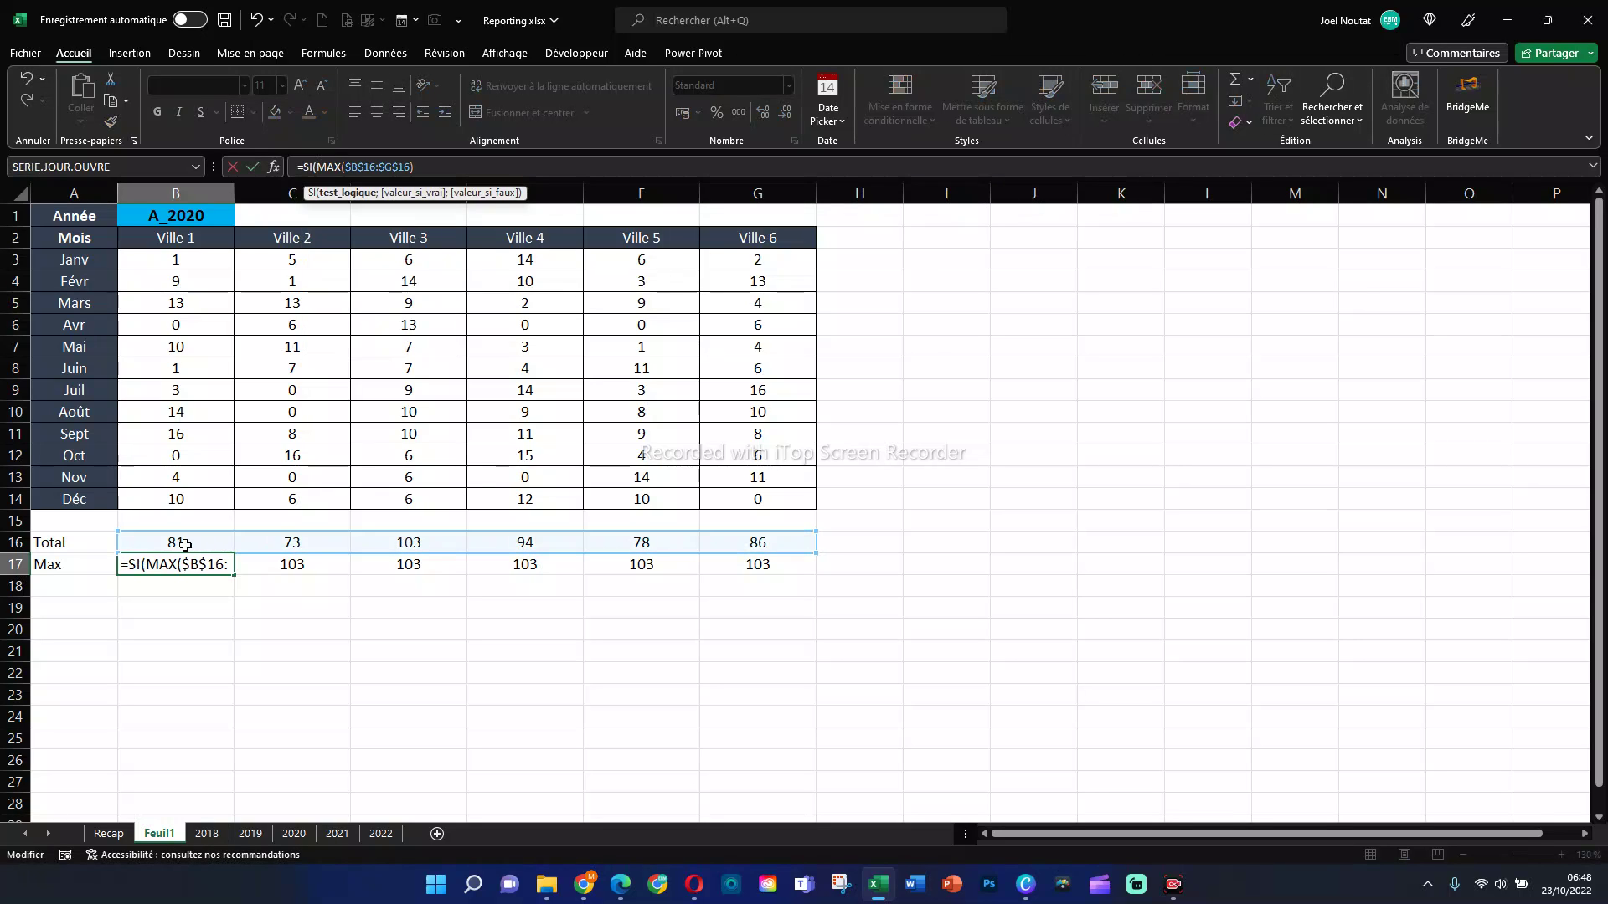
{"action": "left_click", "coordinate": [183, 546]}
{"action": "type", "text": "="}
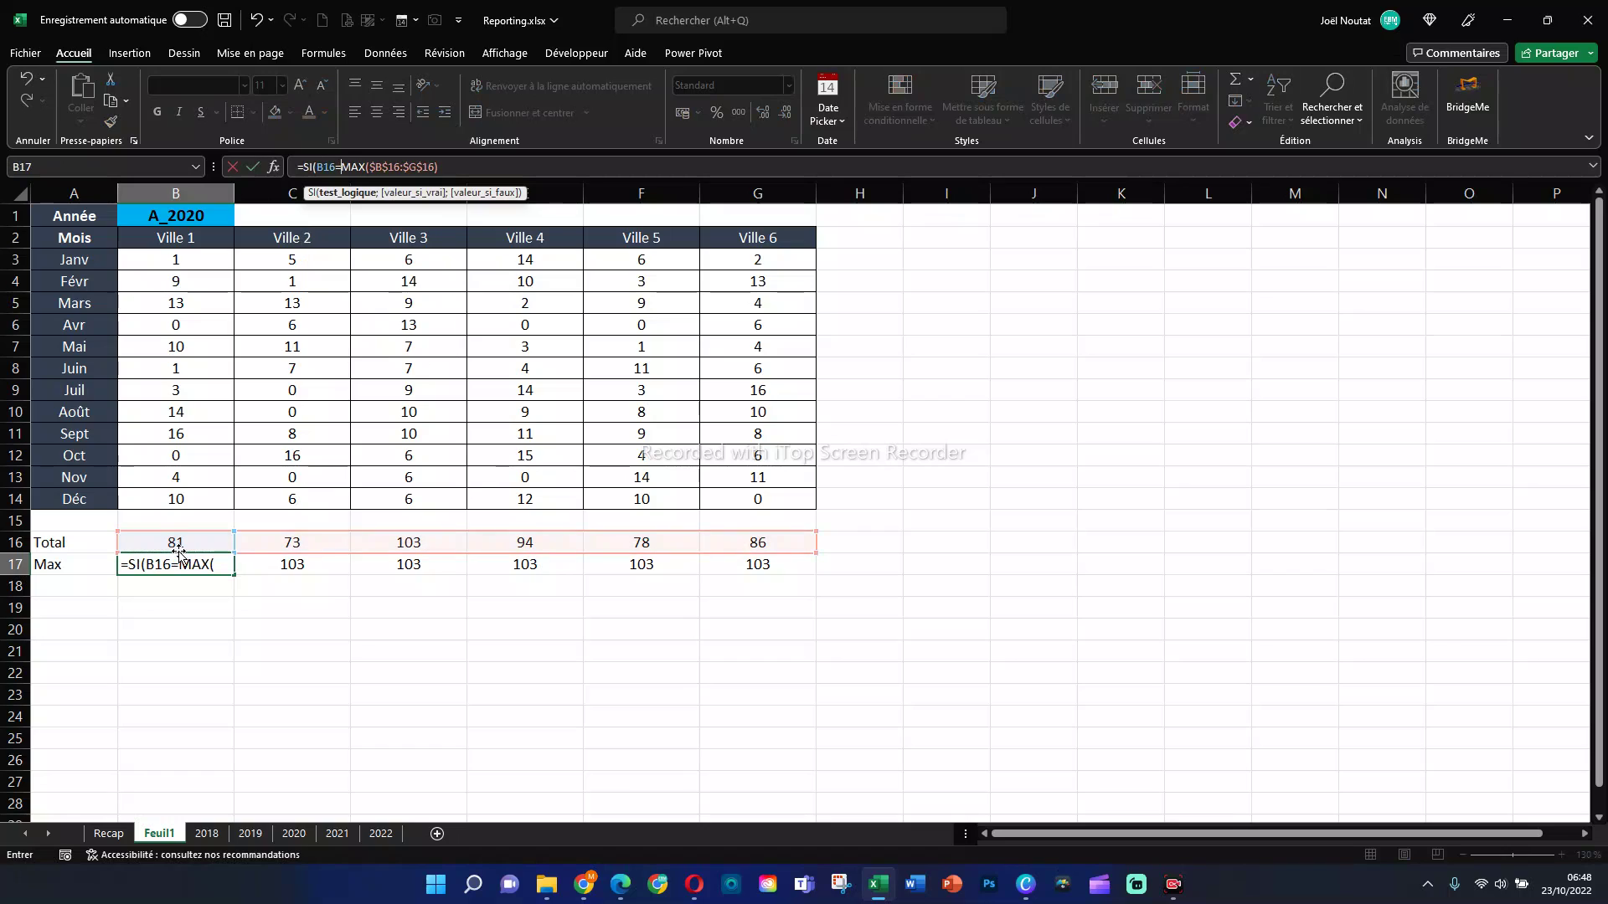
{"action": "left_click", "coordinate": [468, 166]}
{"action": "type", "text": ";"}
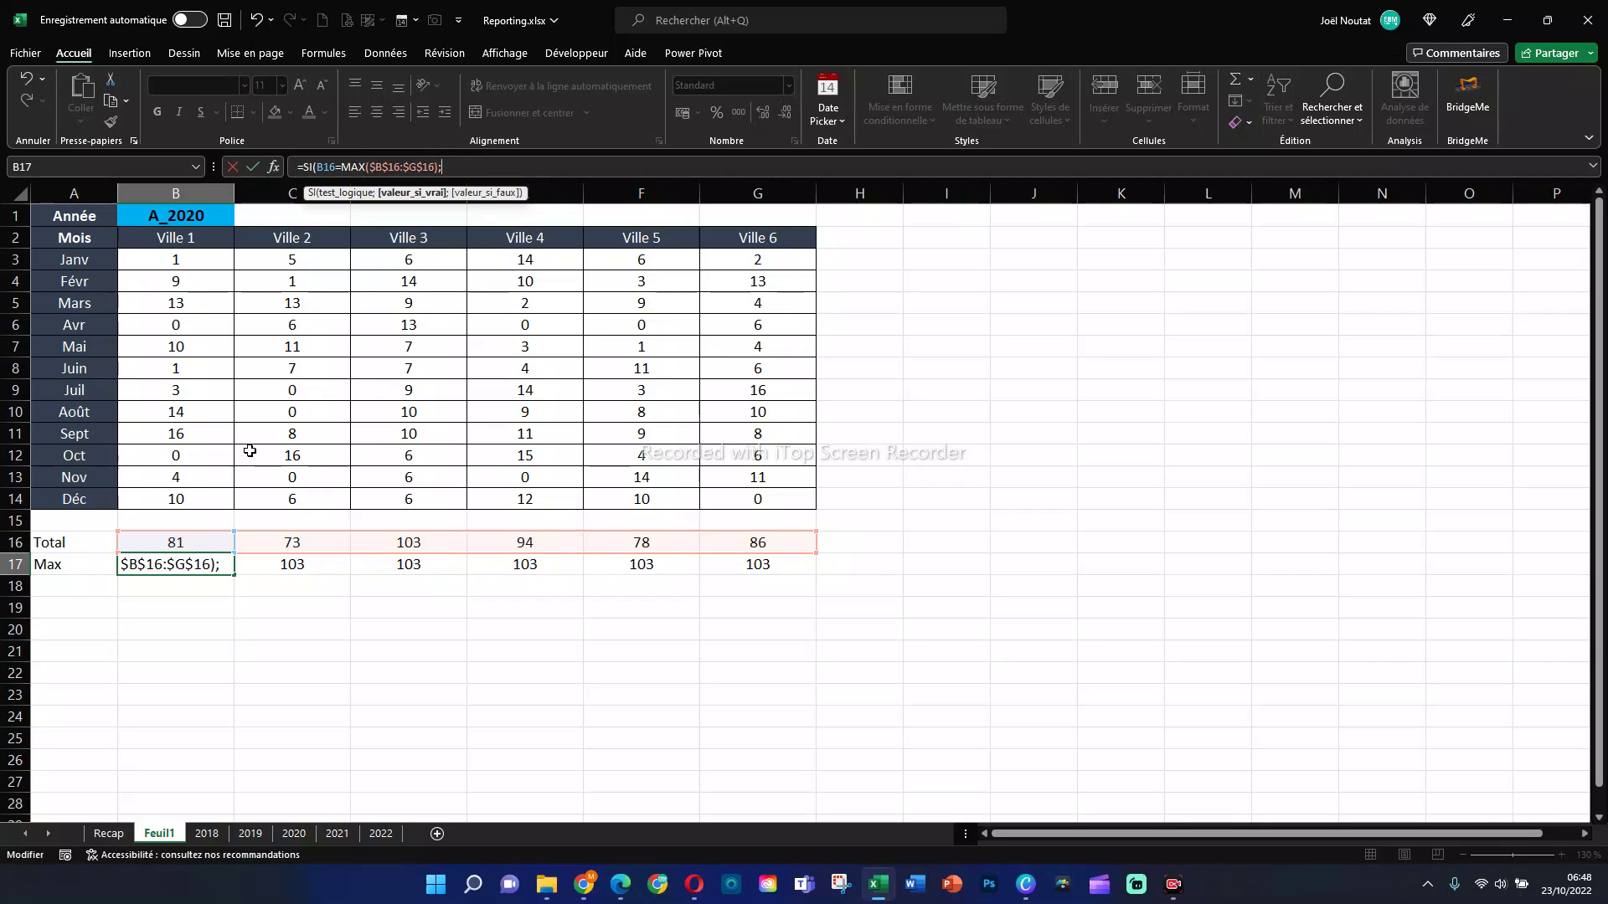
{"action": "left_click", "coordinate": [173, 545]}
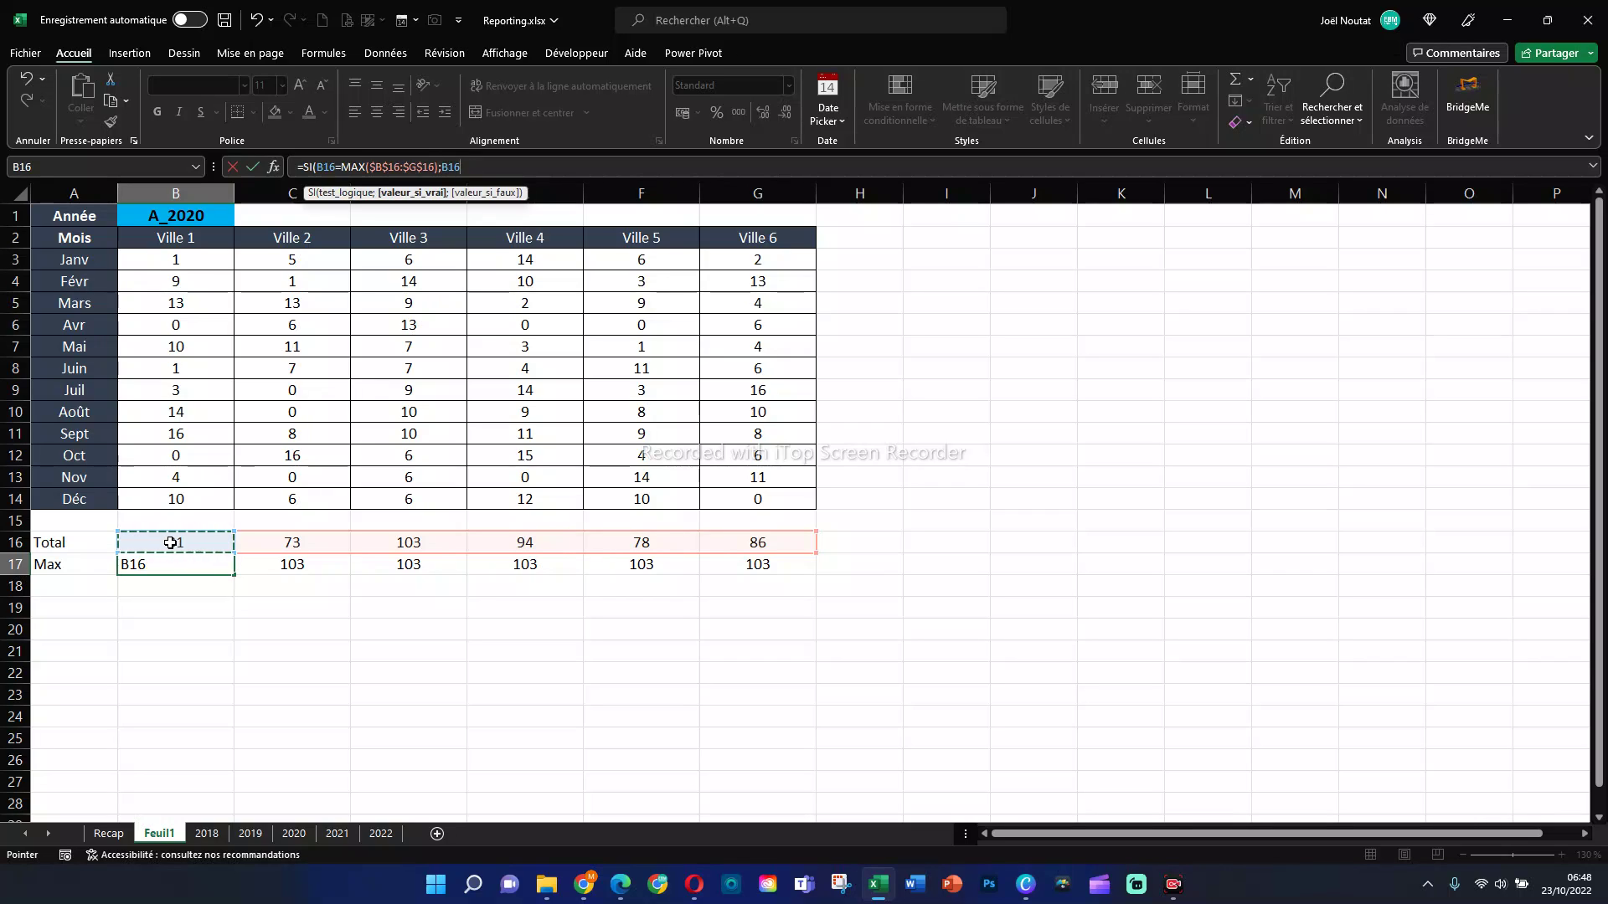
{"action": "type", "text": ";"}
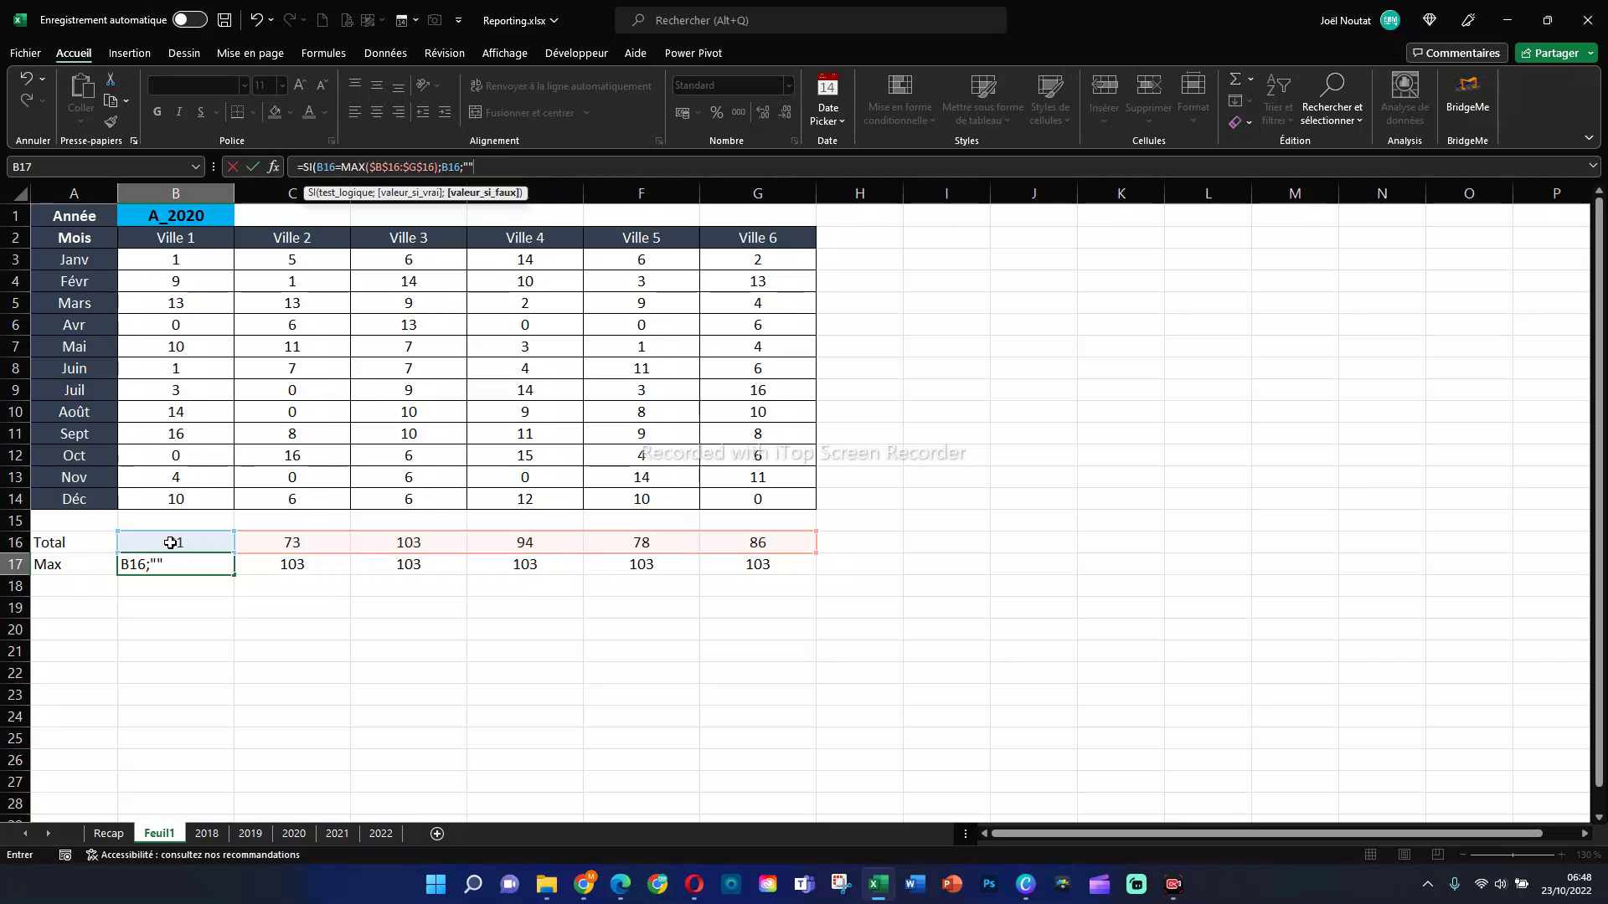
{"action": "type", "text": "\"\""}
{"action": "key", "text": "Return"}
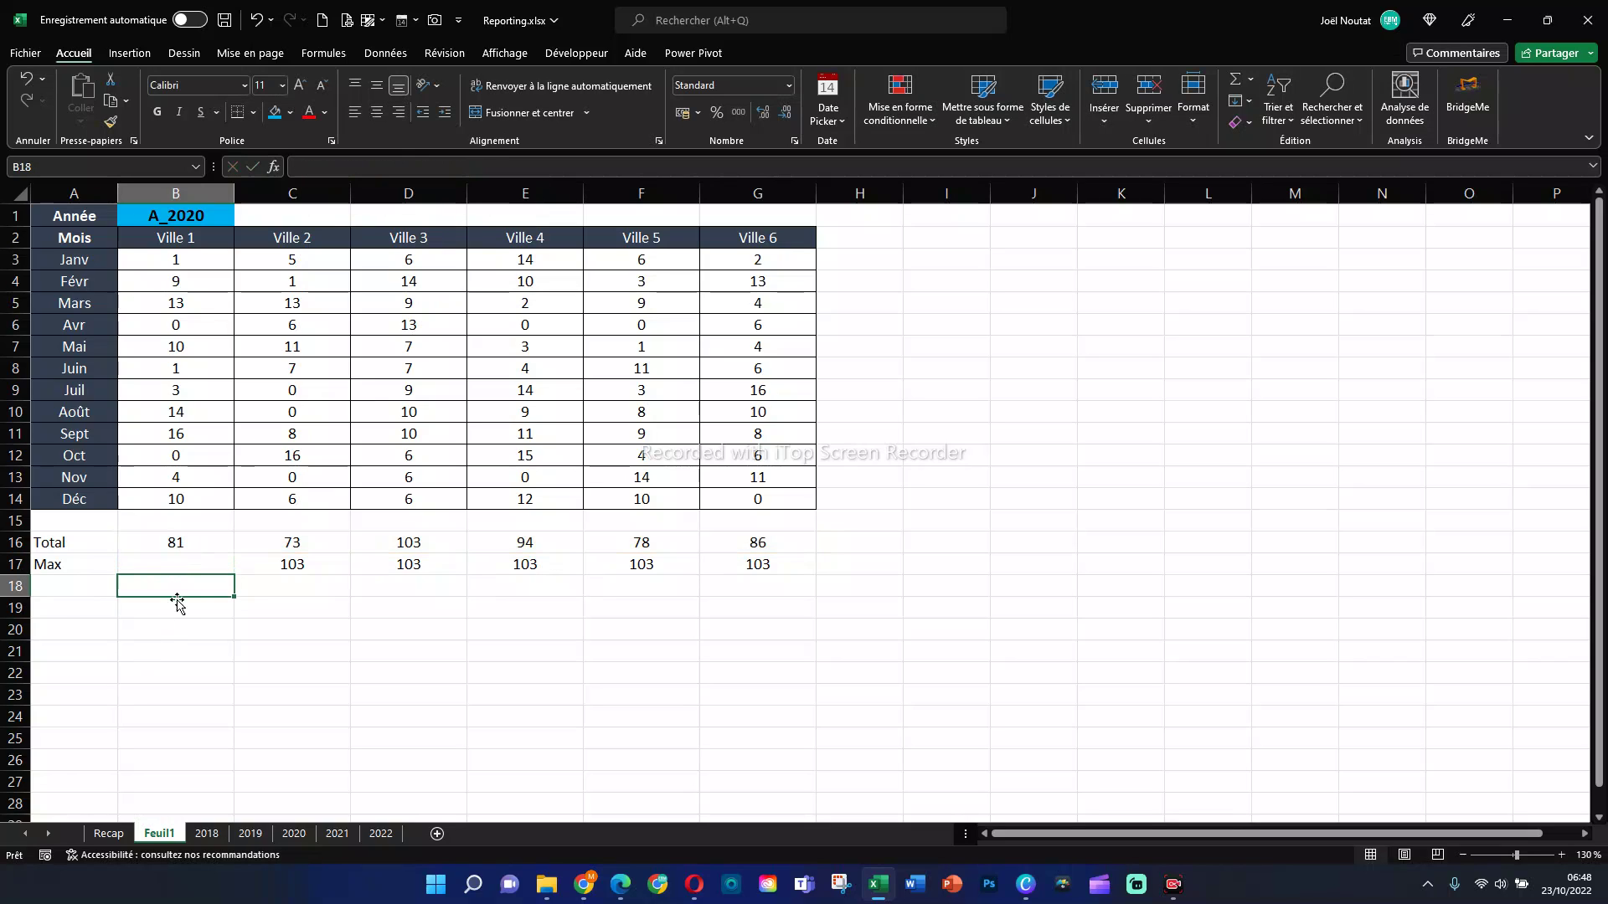
Step: Fill the B17 formula across the Max row to G17
{"action": "left_click", "coordinate": [178, 563]}
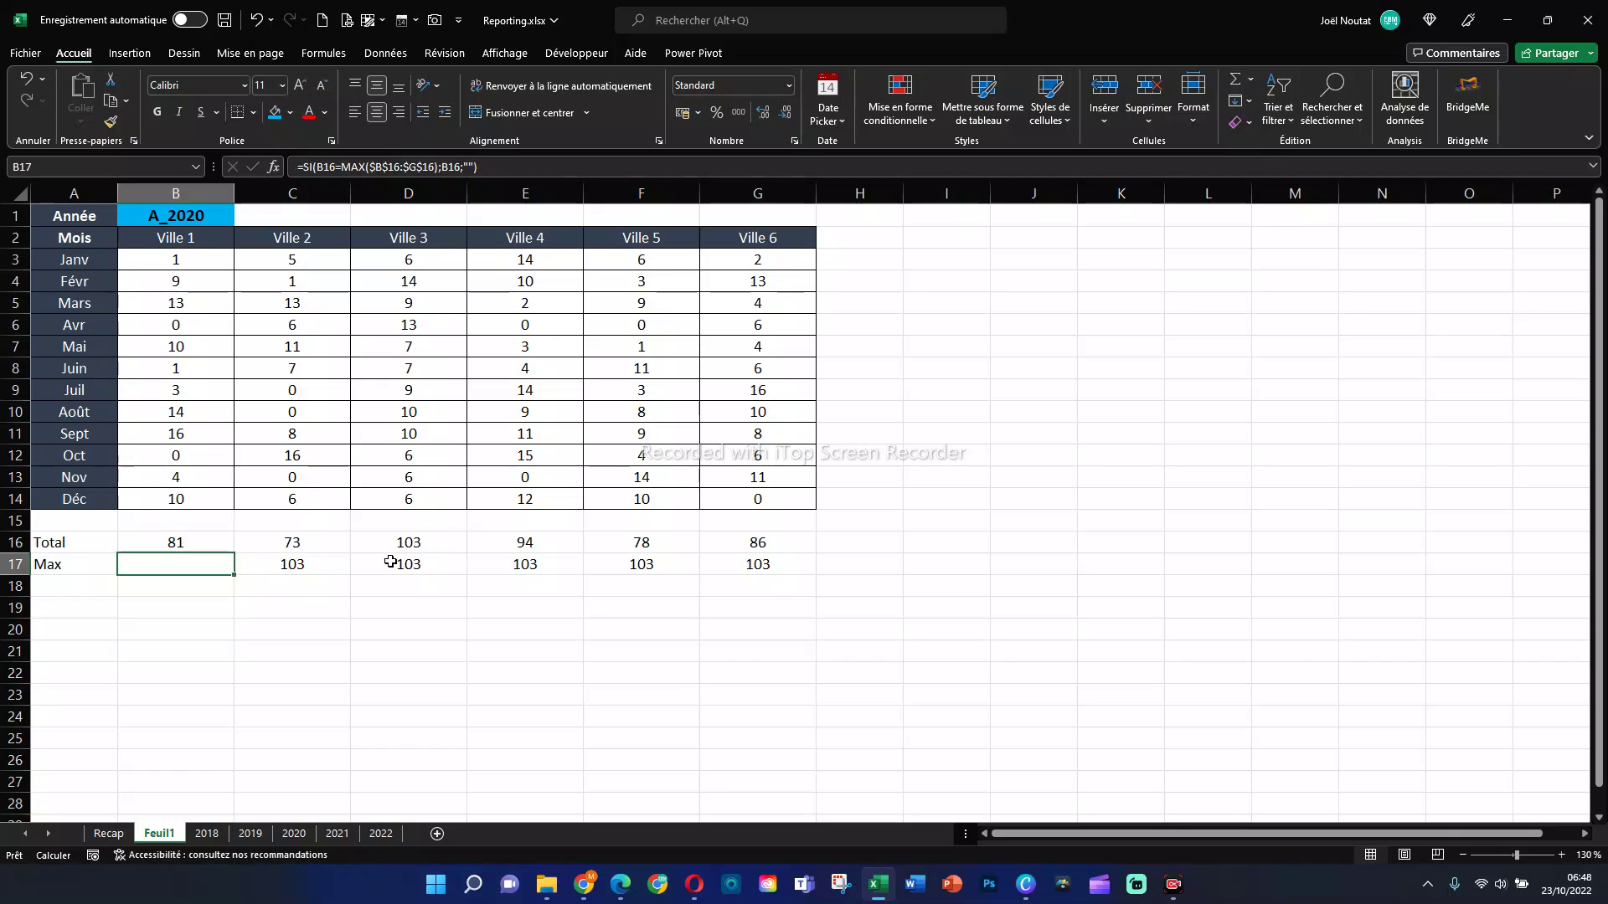
{"action": "left_click_drag", "start_coordinate": [239, 578], "coordinate": [808, 569]}
{"action": "left_click", "coordinate": [720, 631]}
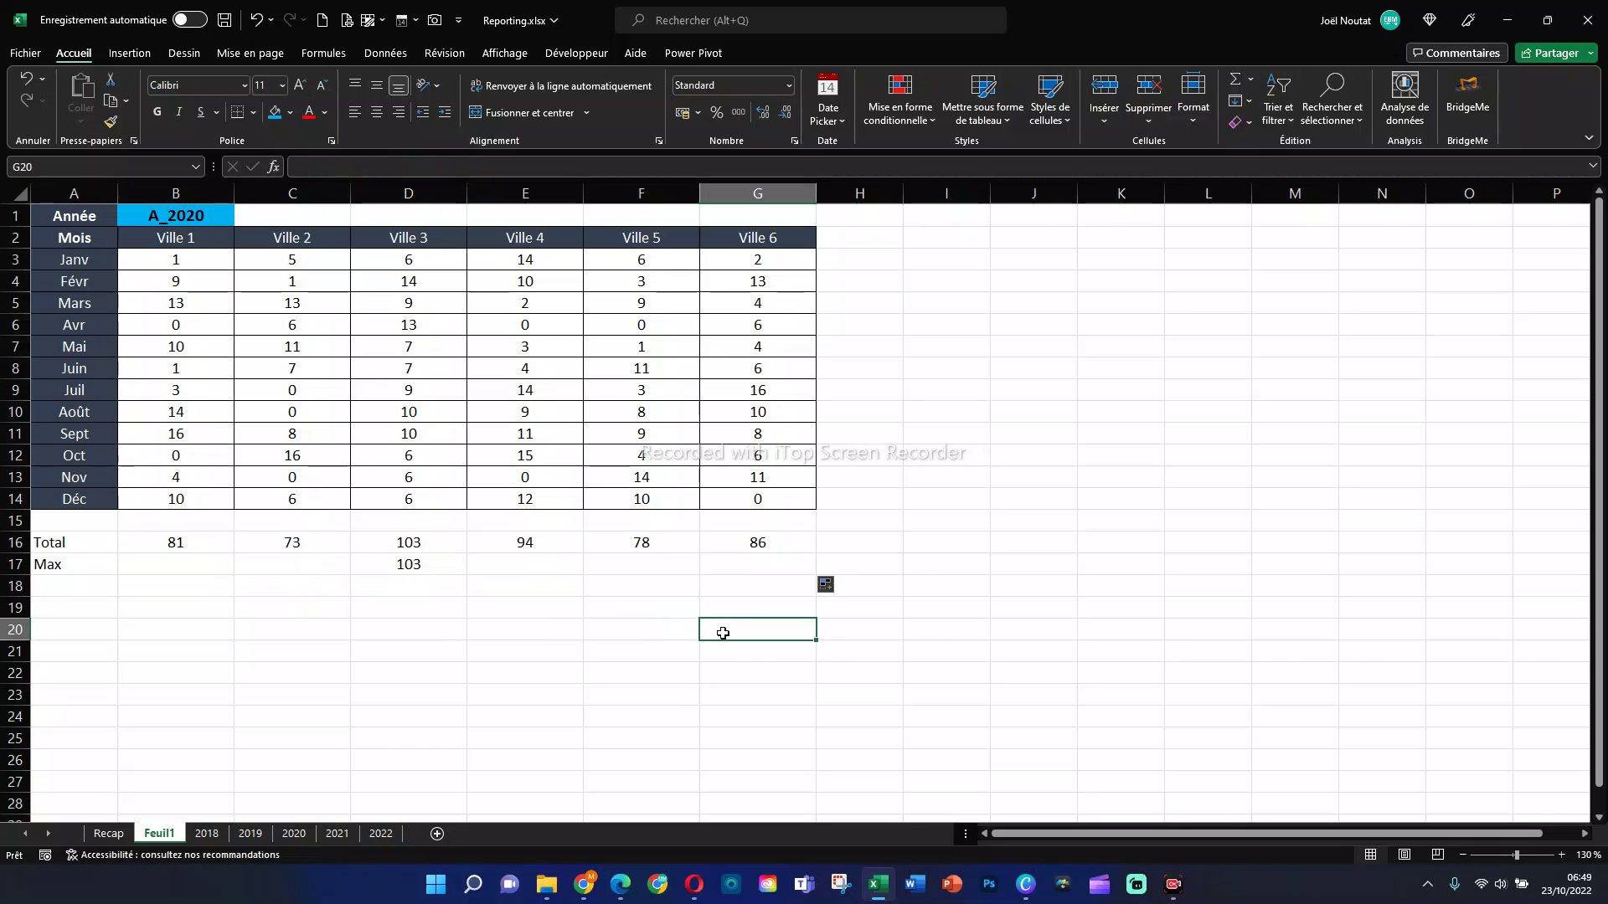
{"action": "left_click", "coordinate": [971, 598]}
{"action": "double_click", "coordinate": [971, 596]}
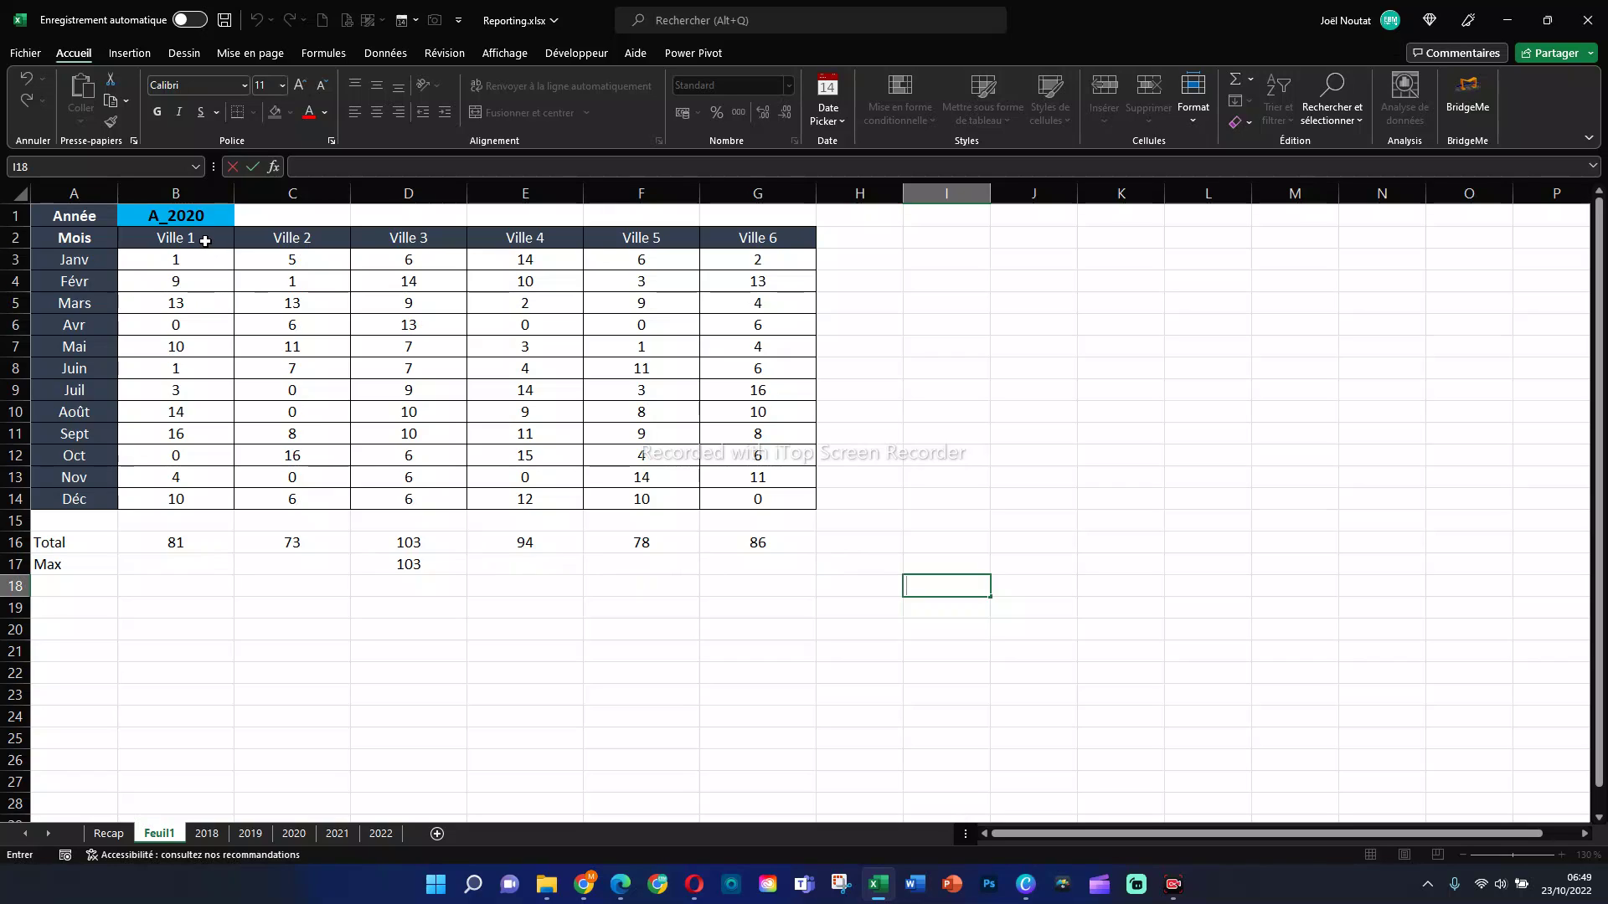
Step: Insert a clustered column chart from B2:G2 and B16:G17 with cities as categories, and place it enlarged beside the table across columns H to O
{"action": "left_click_drag", "start_coordinate": [193, 240], "coordinate": [737, 244]}
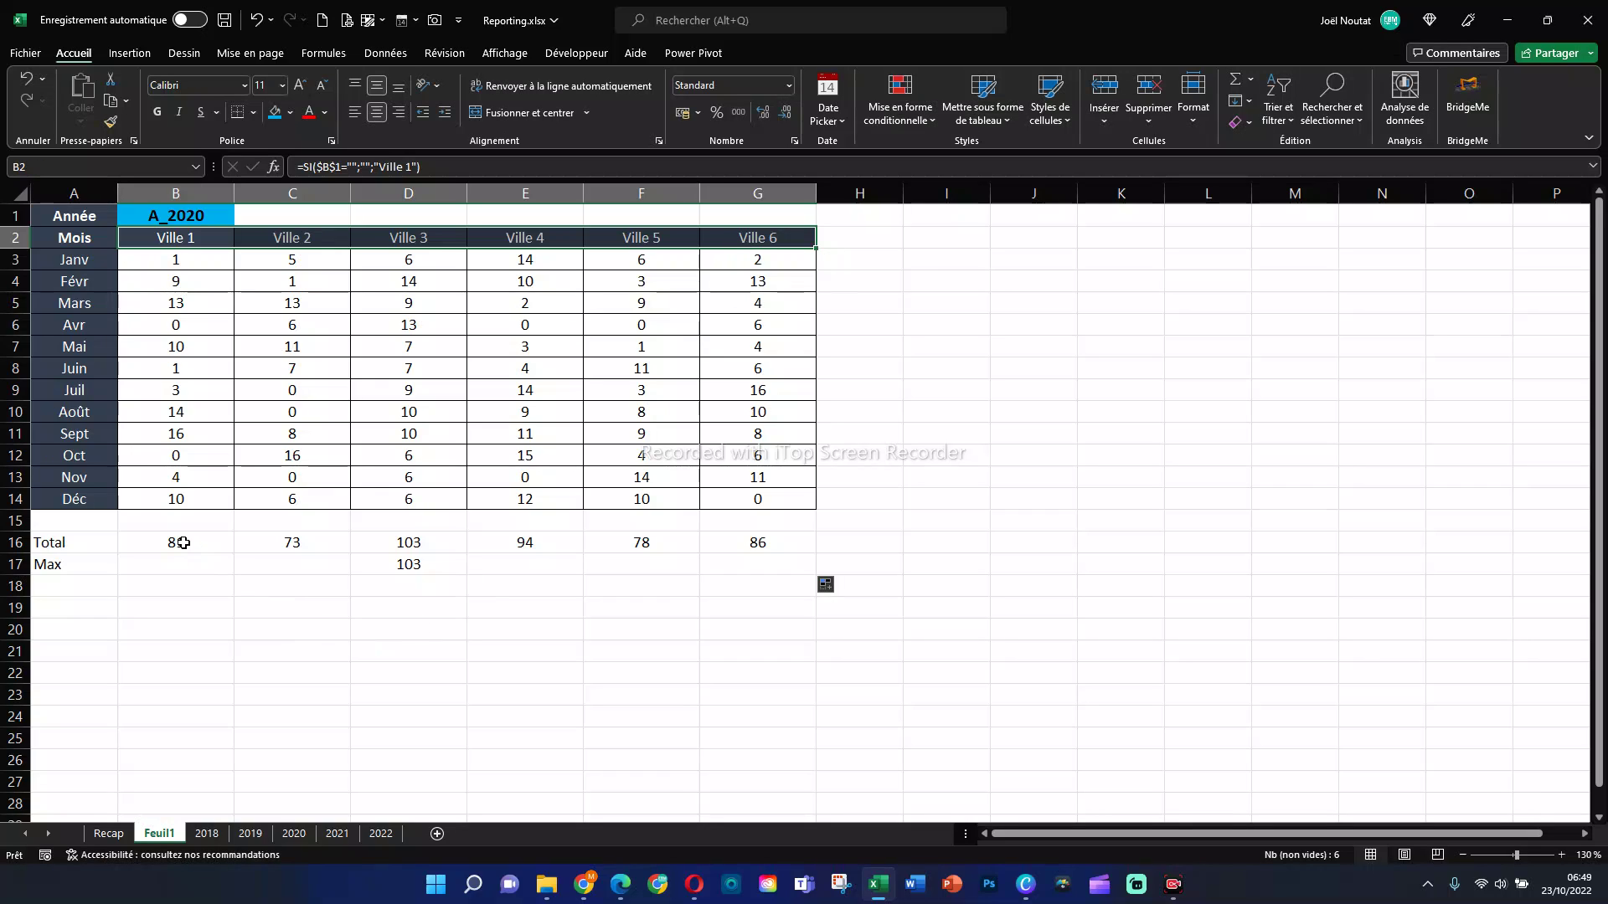
{"action": "left_click_drag", "start_coordinate": [184, 543], "coordinate": [759, 565]}
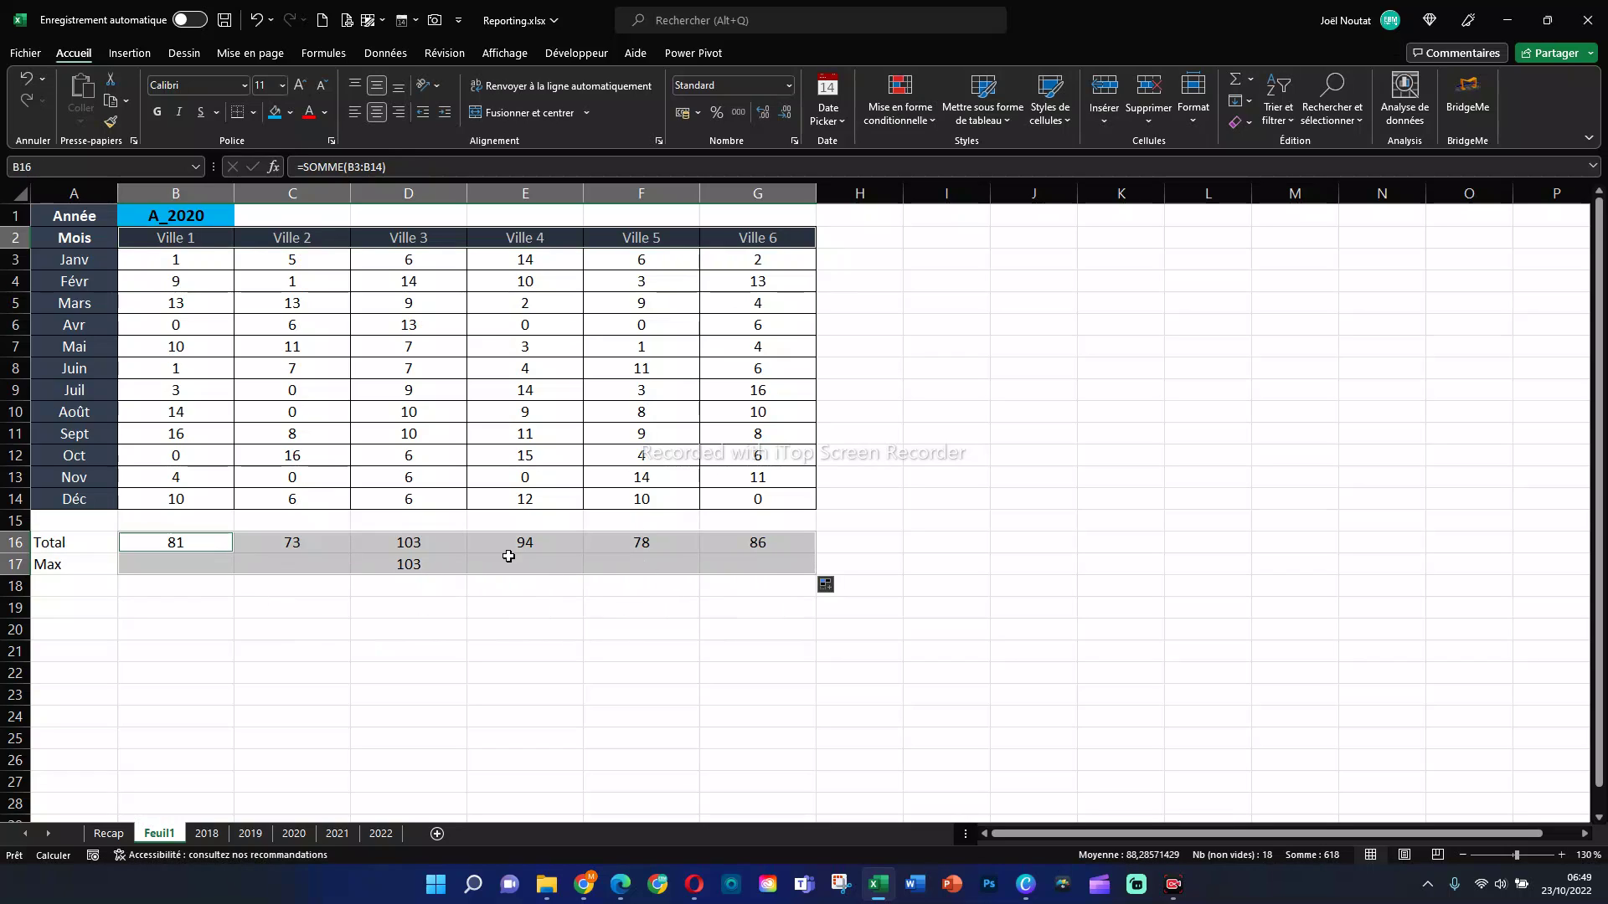
{"action": "left_click", "coordinate": [130, 54]}
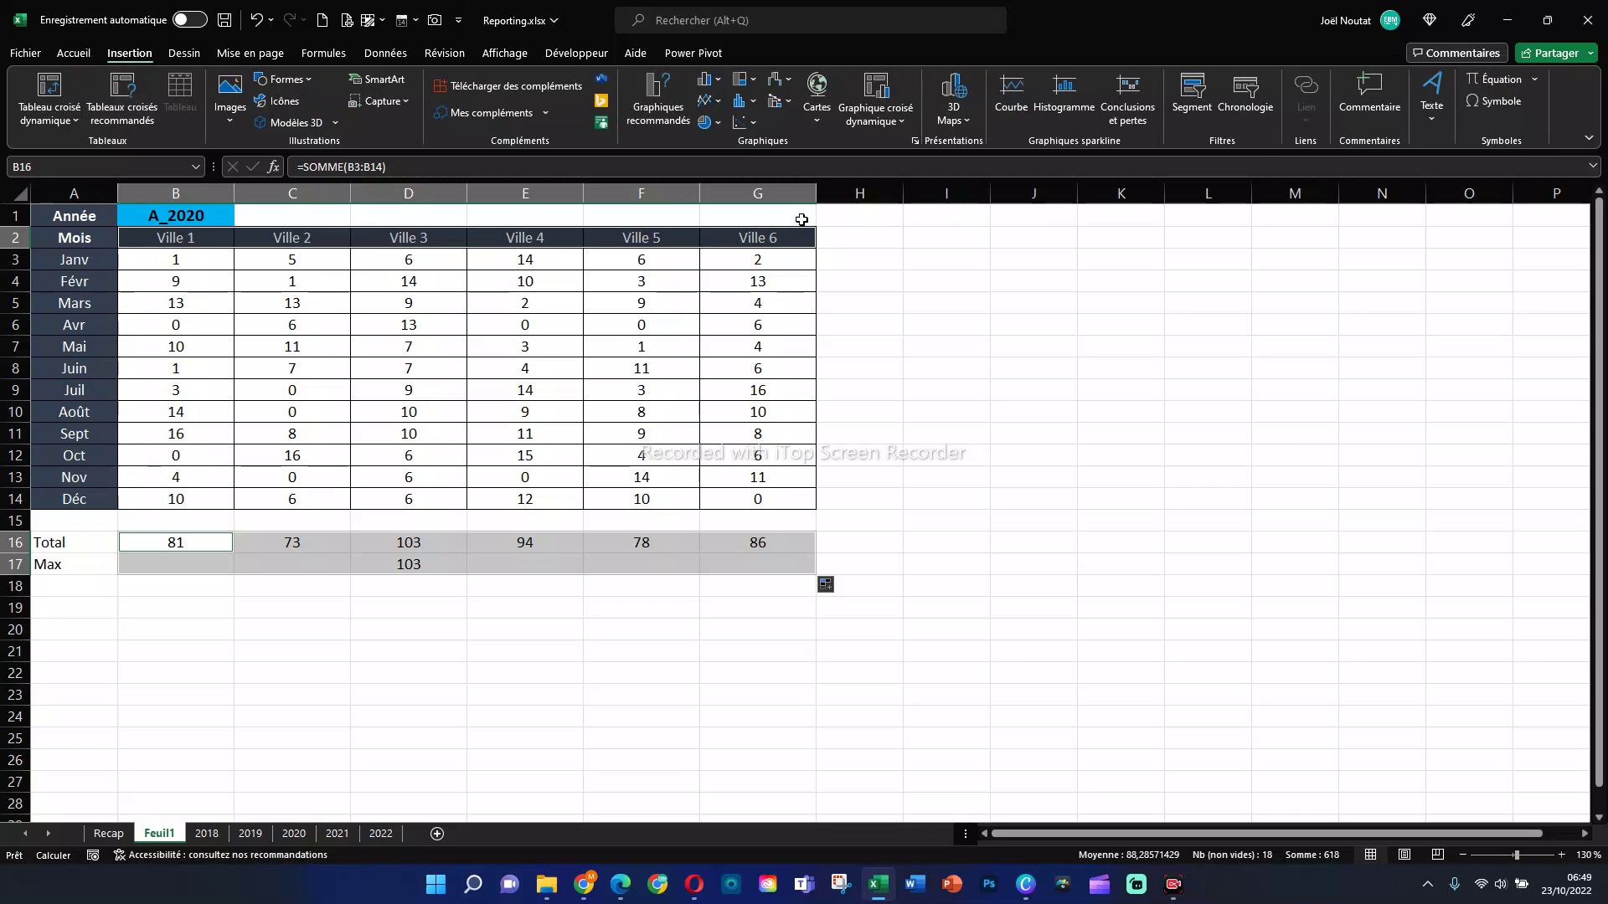
{"action": "left_click", "coordinate": [654, 91]}
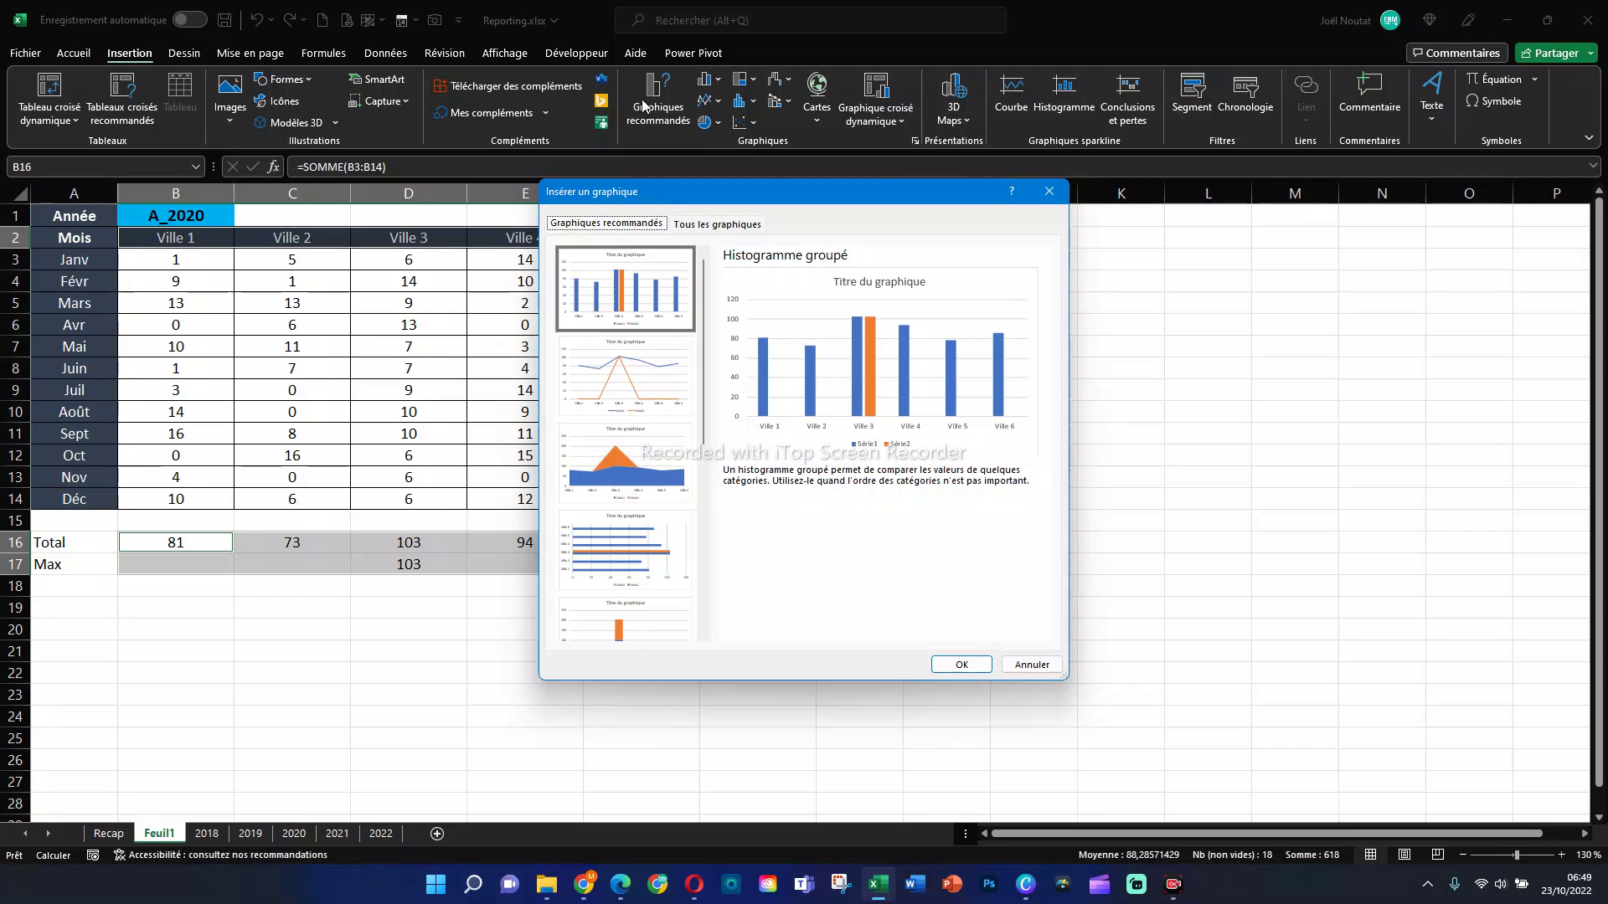
{"action": "left_click", "coordinate": [733, 226]}
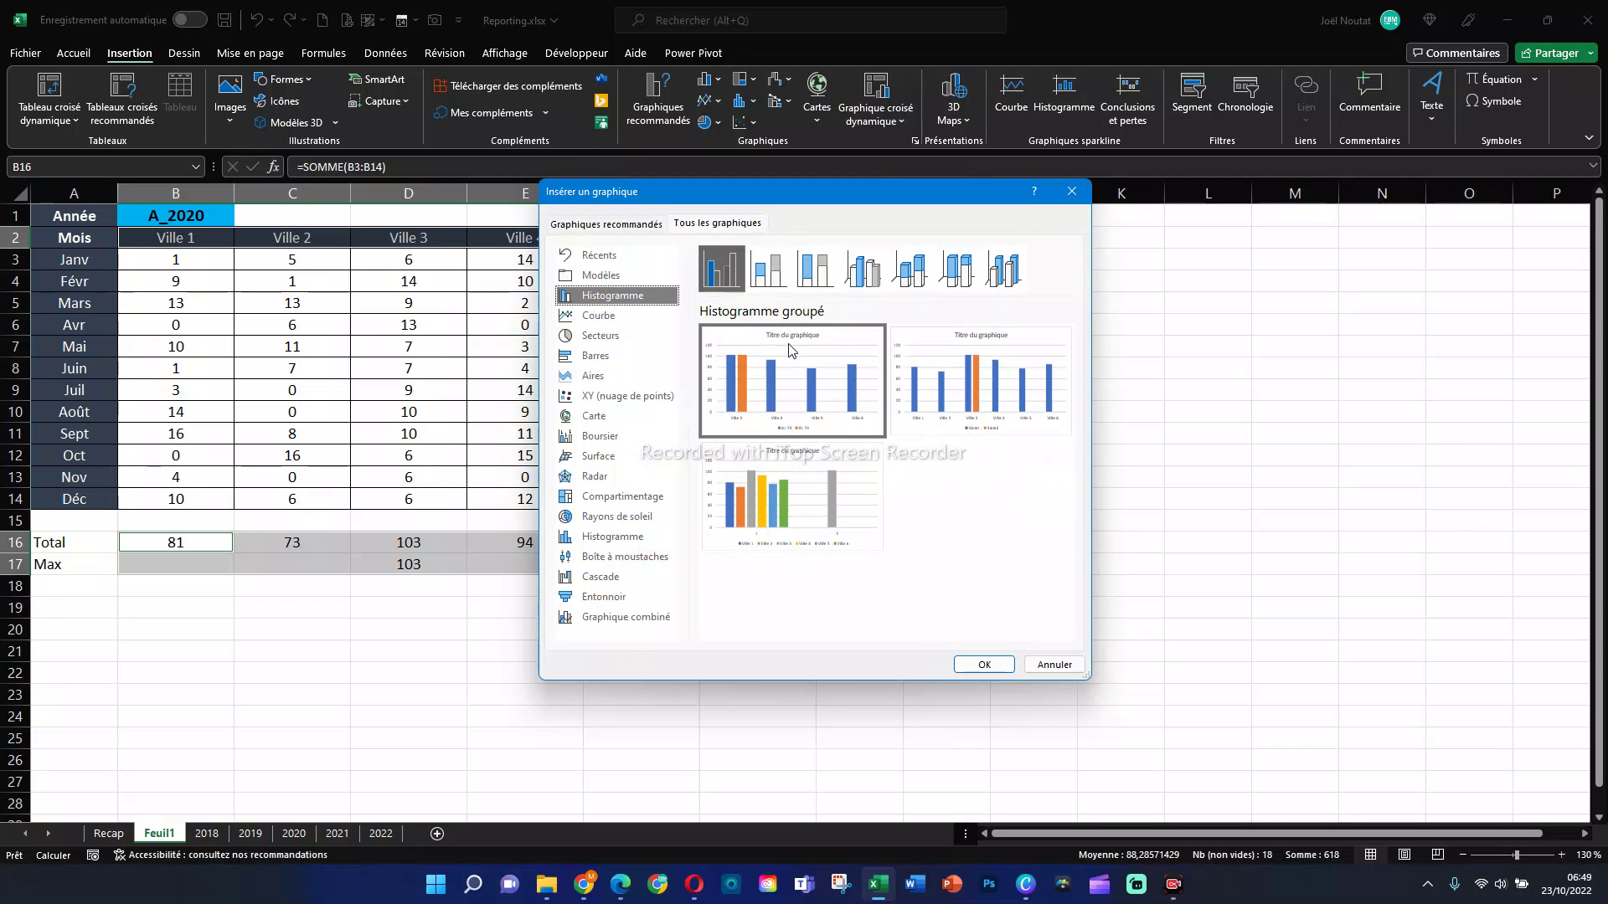
{"action": "mouse_move", "coordinate": [984, 416]}
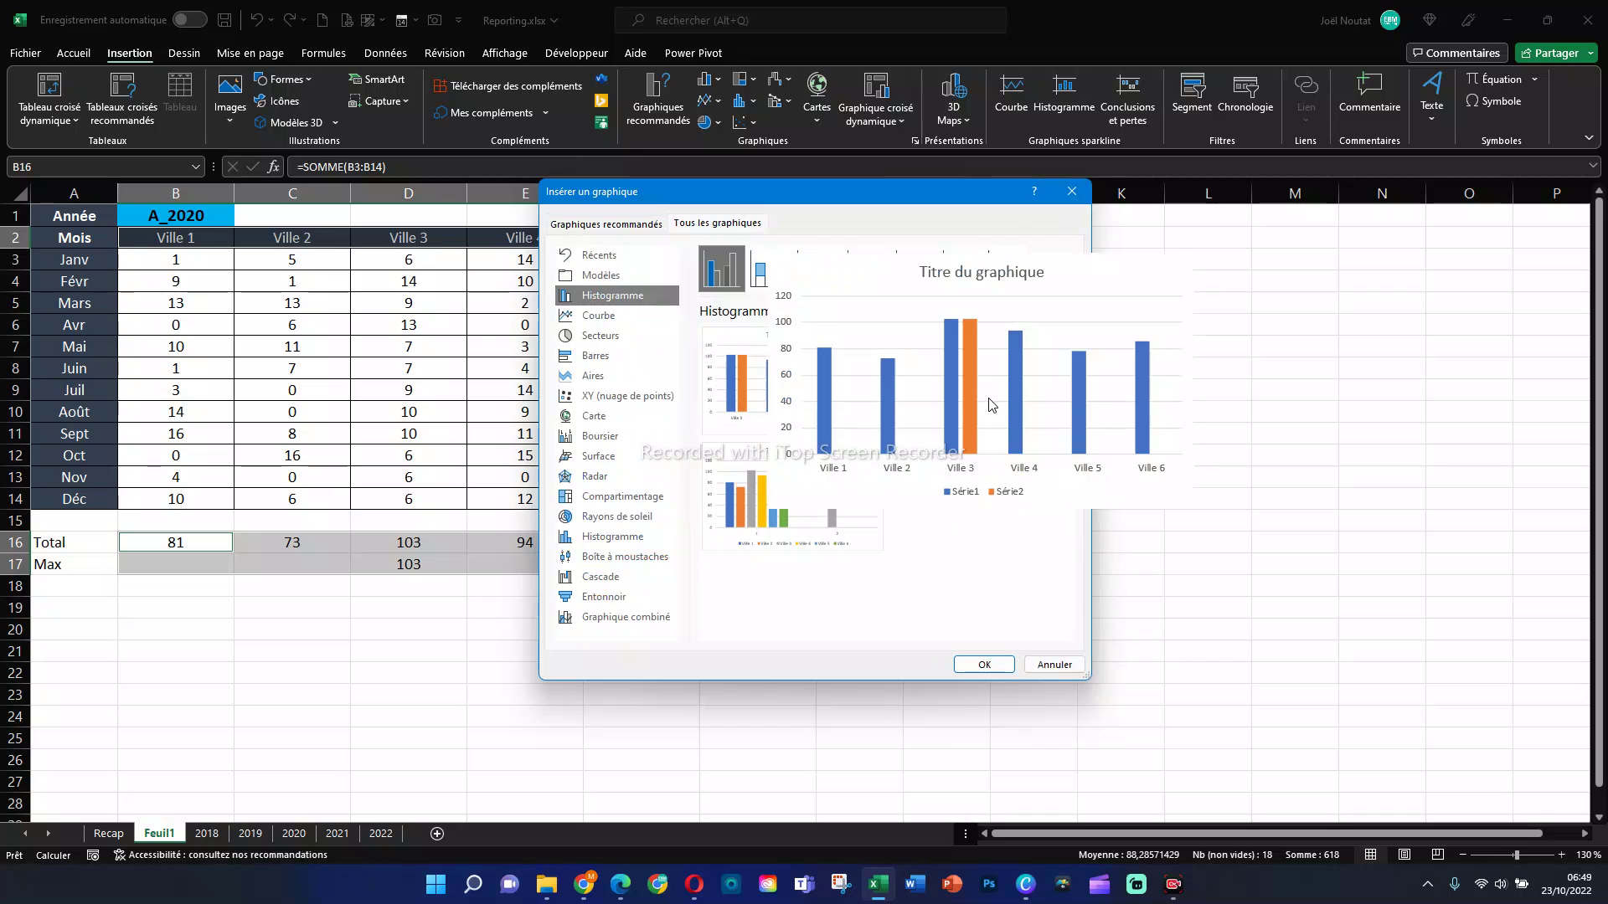
{"action": "left_click", "coordinate": [999, 663]}
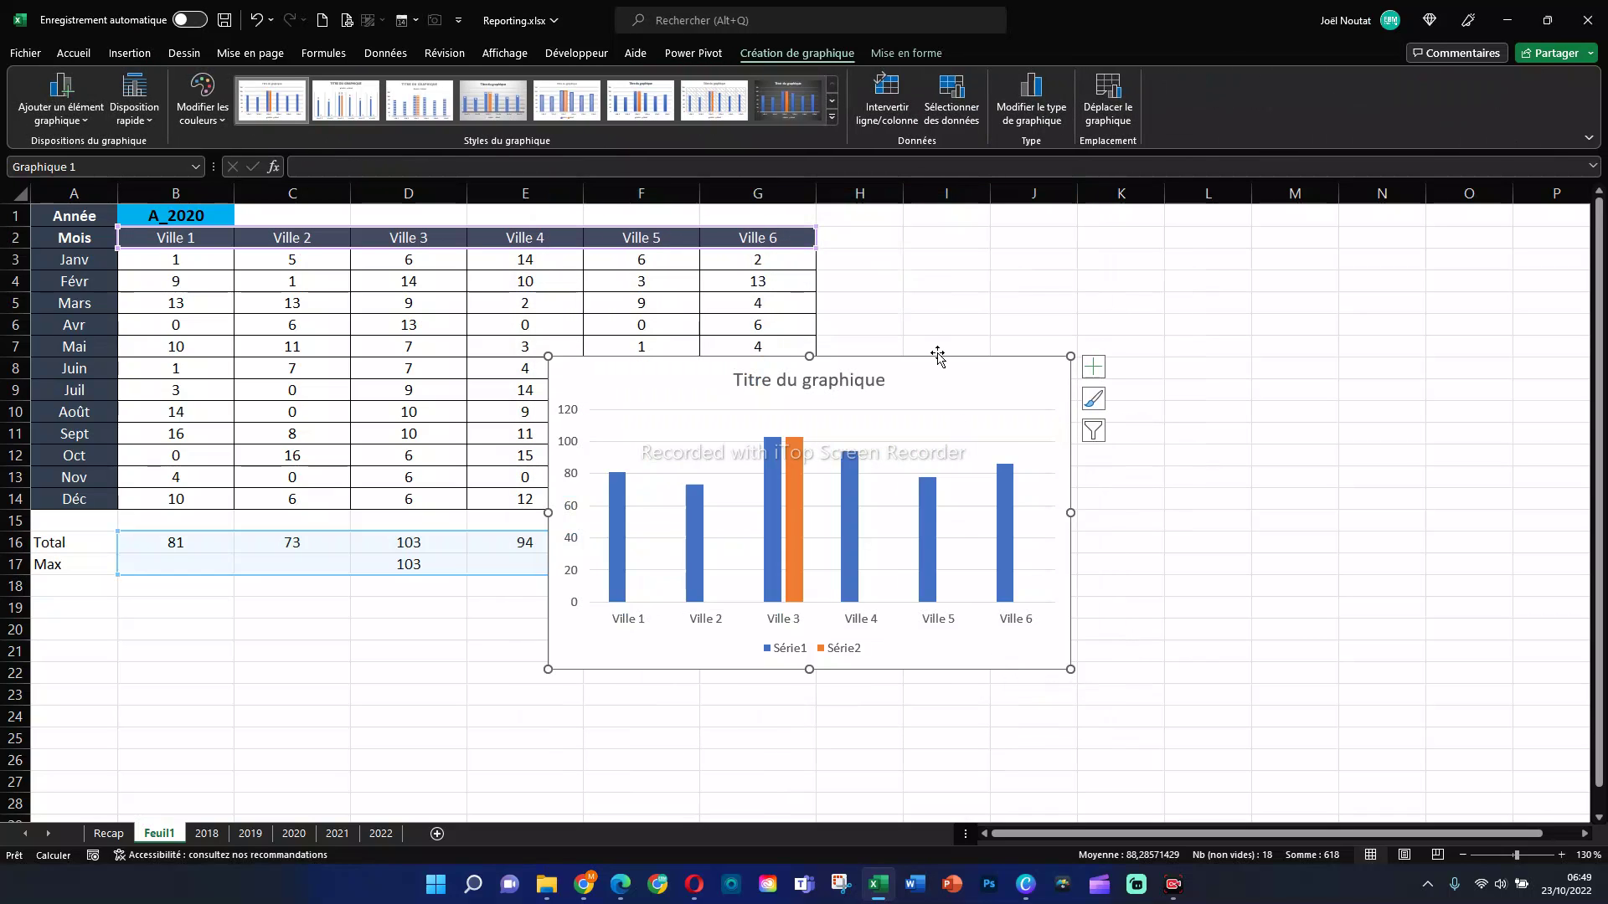
{"action": "left_click_drag", "start_coordinate": [937, 365], "coordinate": [1230, 248]}
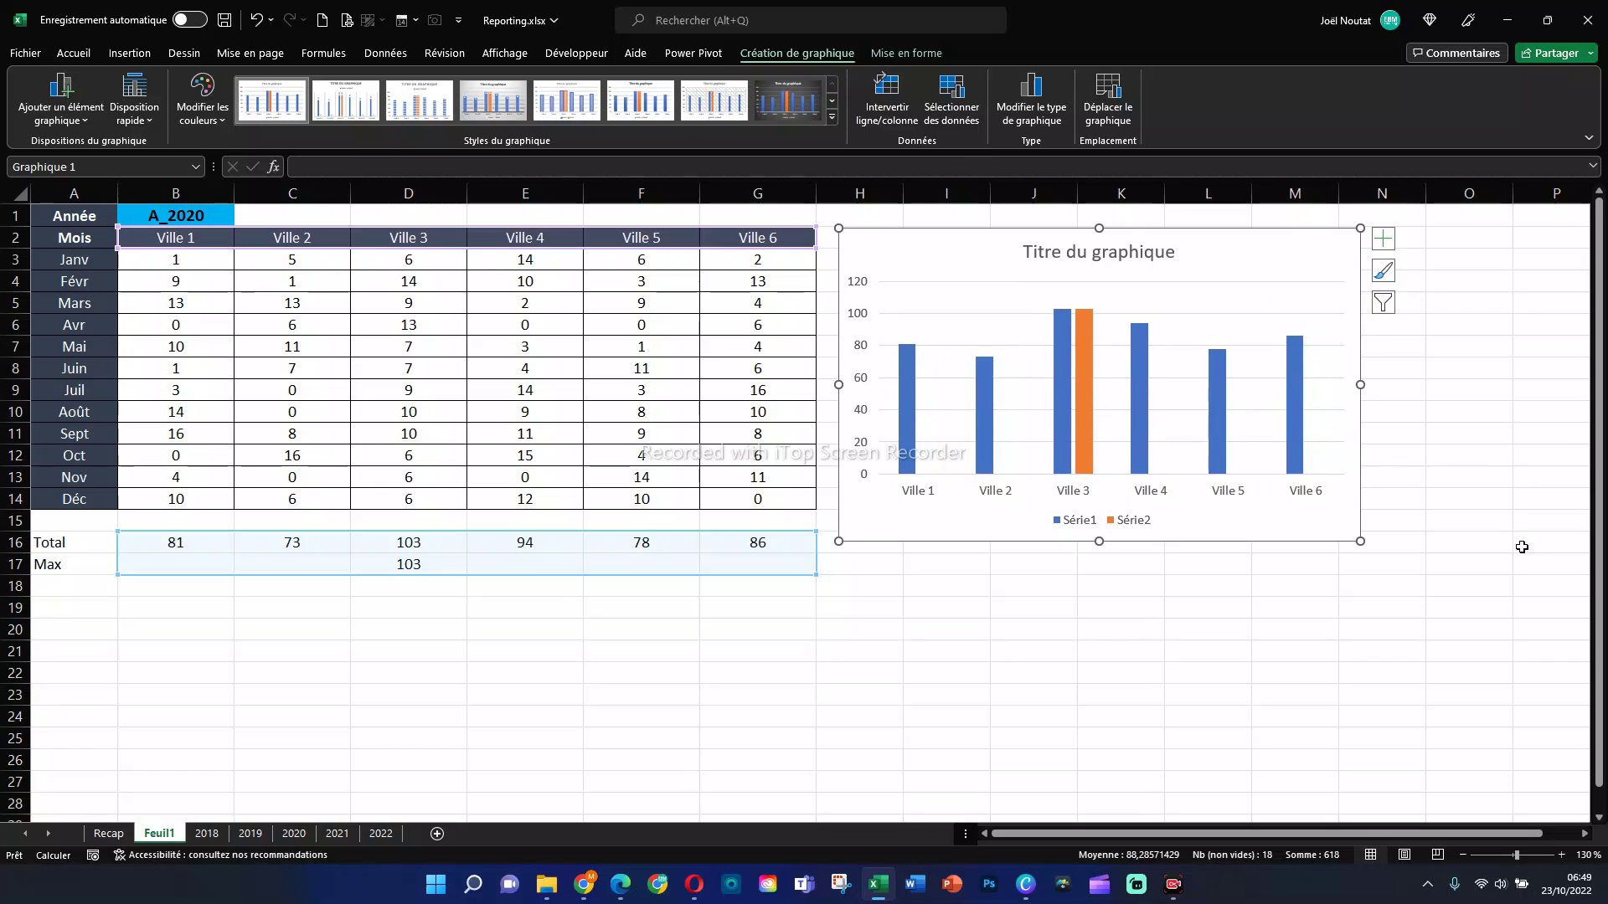
{"action": "left_click_drag", "start_coordinate": [1360, 542], "coordinate": [1464, 567]}
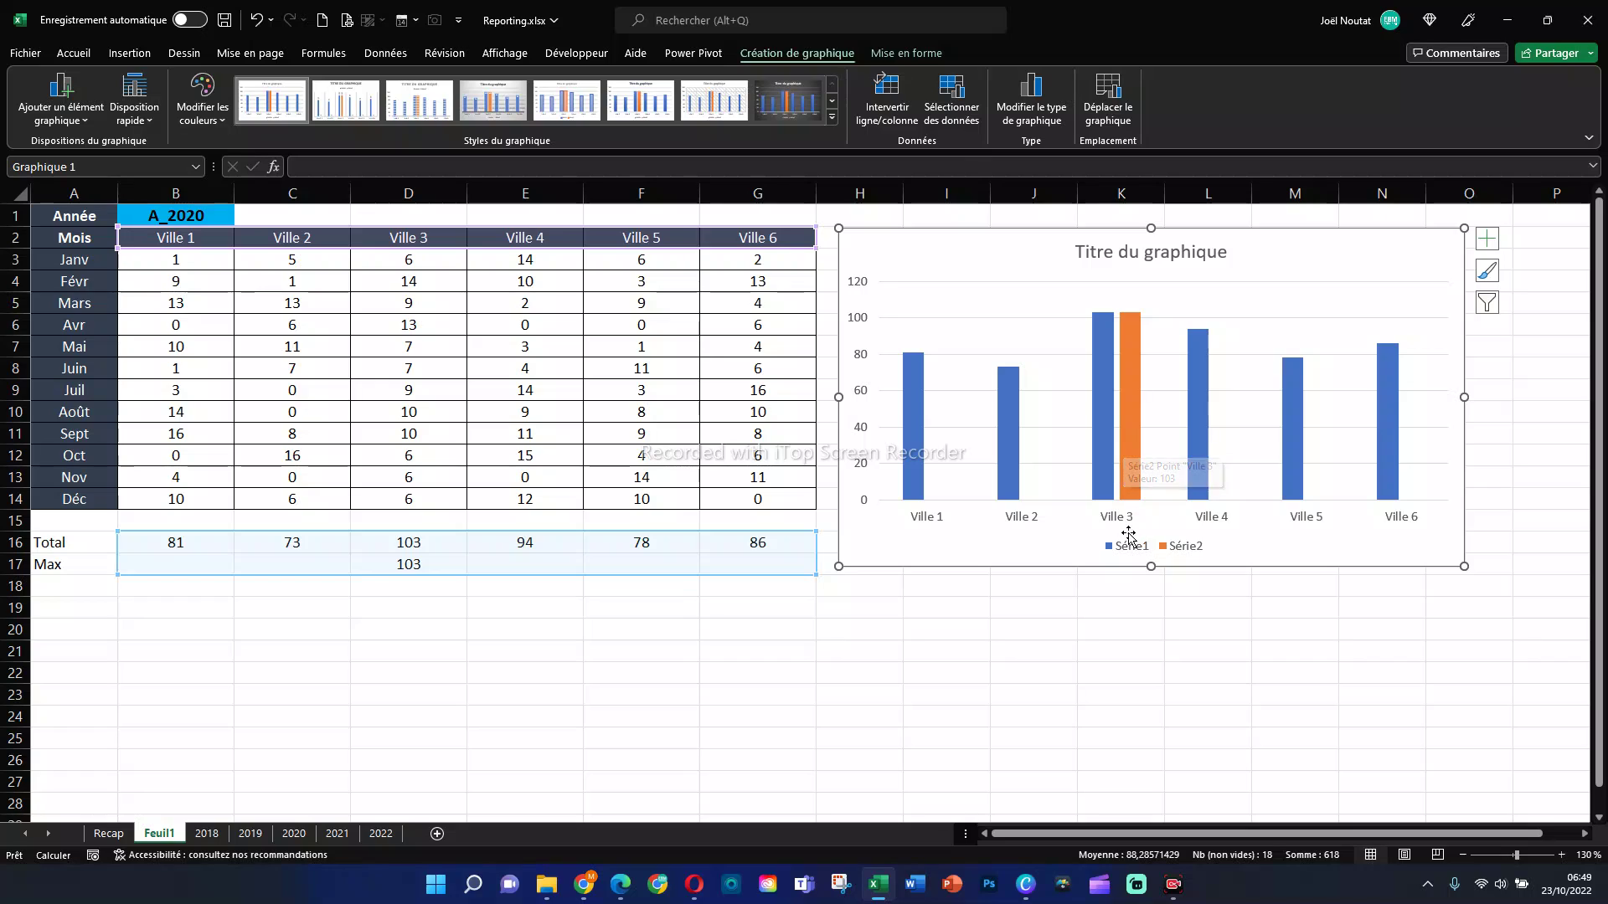
Step: Delete the chart's legend and vertical axis, and shorten the chart to end level with row 14
{"action": "left_click", "coordinate": [1136, 553]}
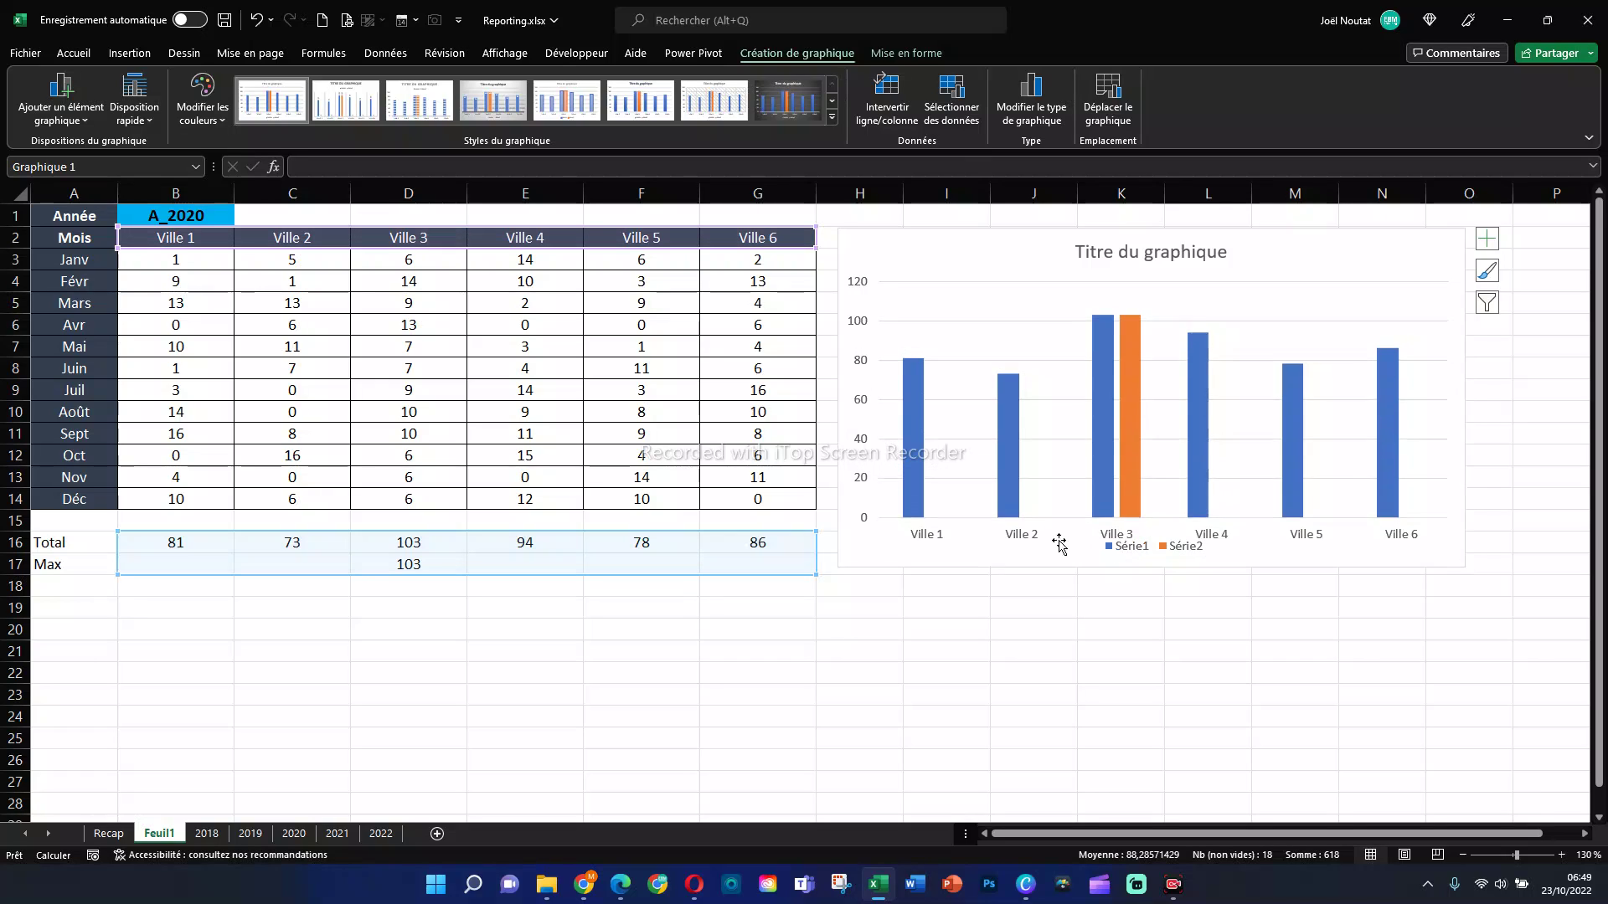
{"action": "key", "text": "Delete"}
{"action": "left_click", "coordinate": [868, 503]}
{"action": "key", "text": "Delete"}
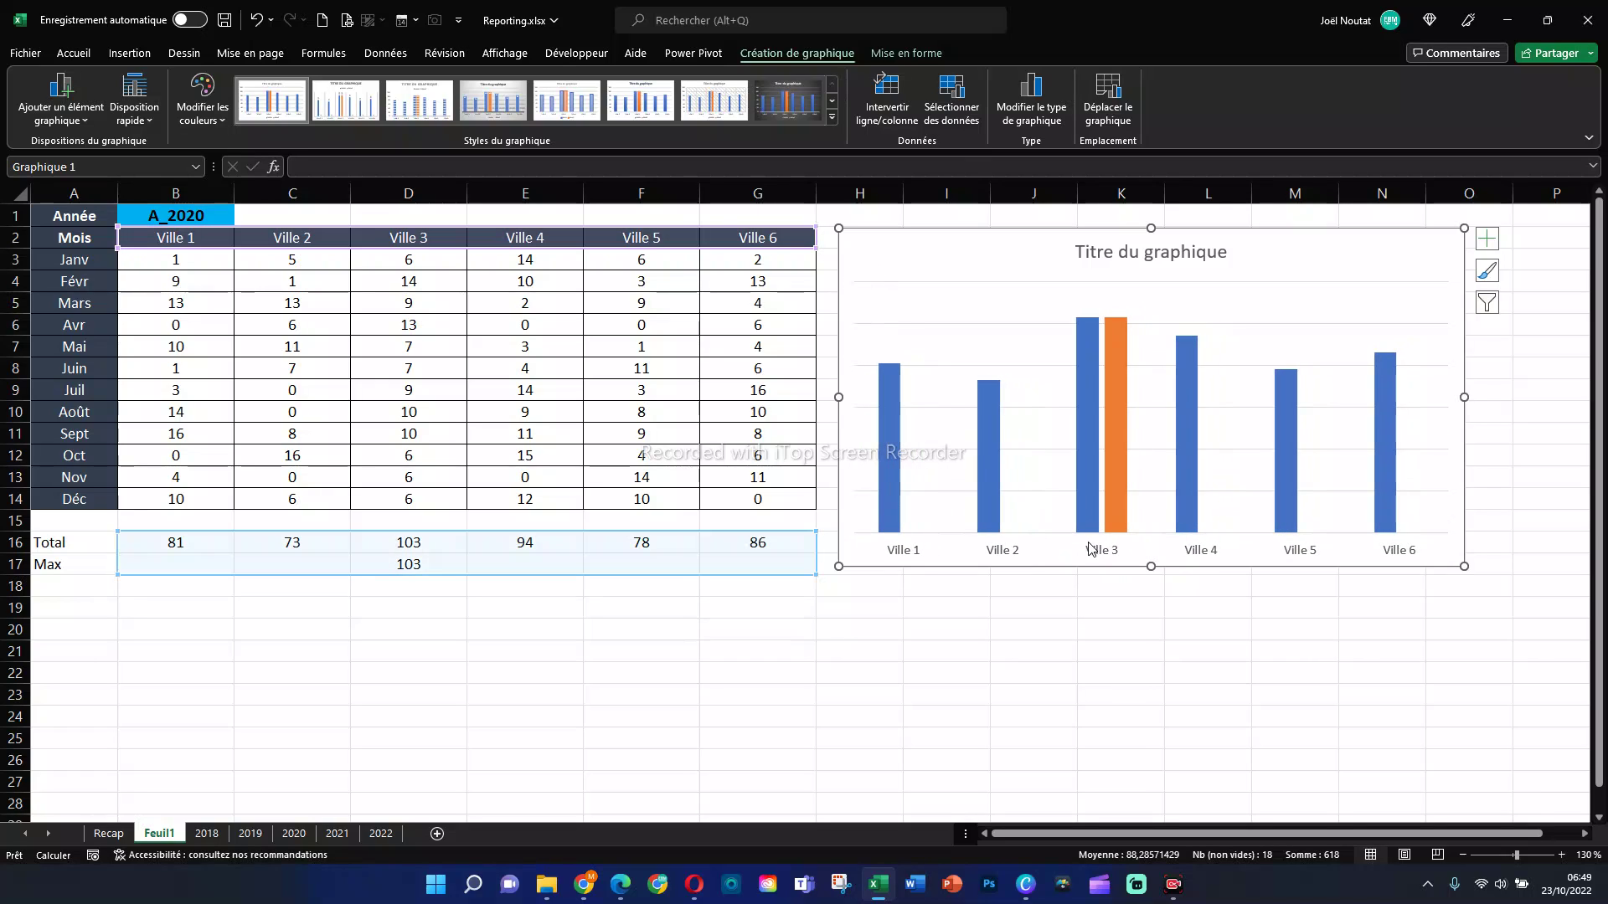
{"action": "left_click_drag", "start_coordinate": [1150, 566], "coordinate": [1152, 509]}
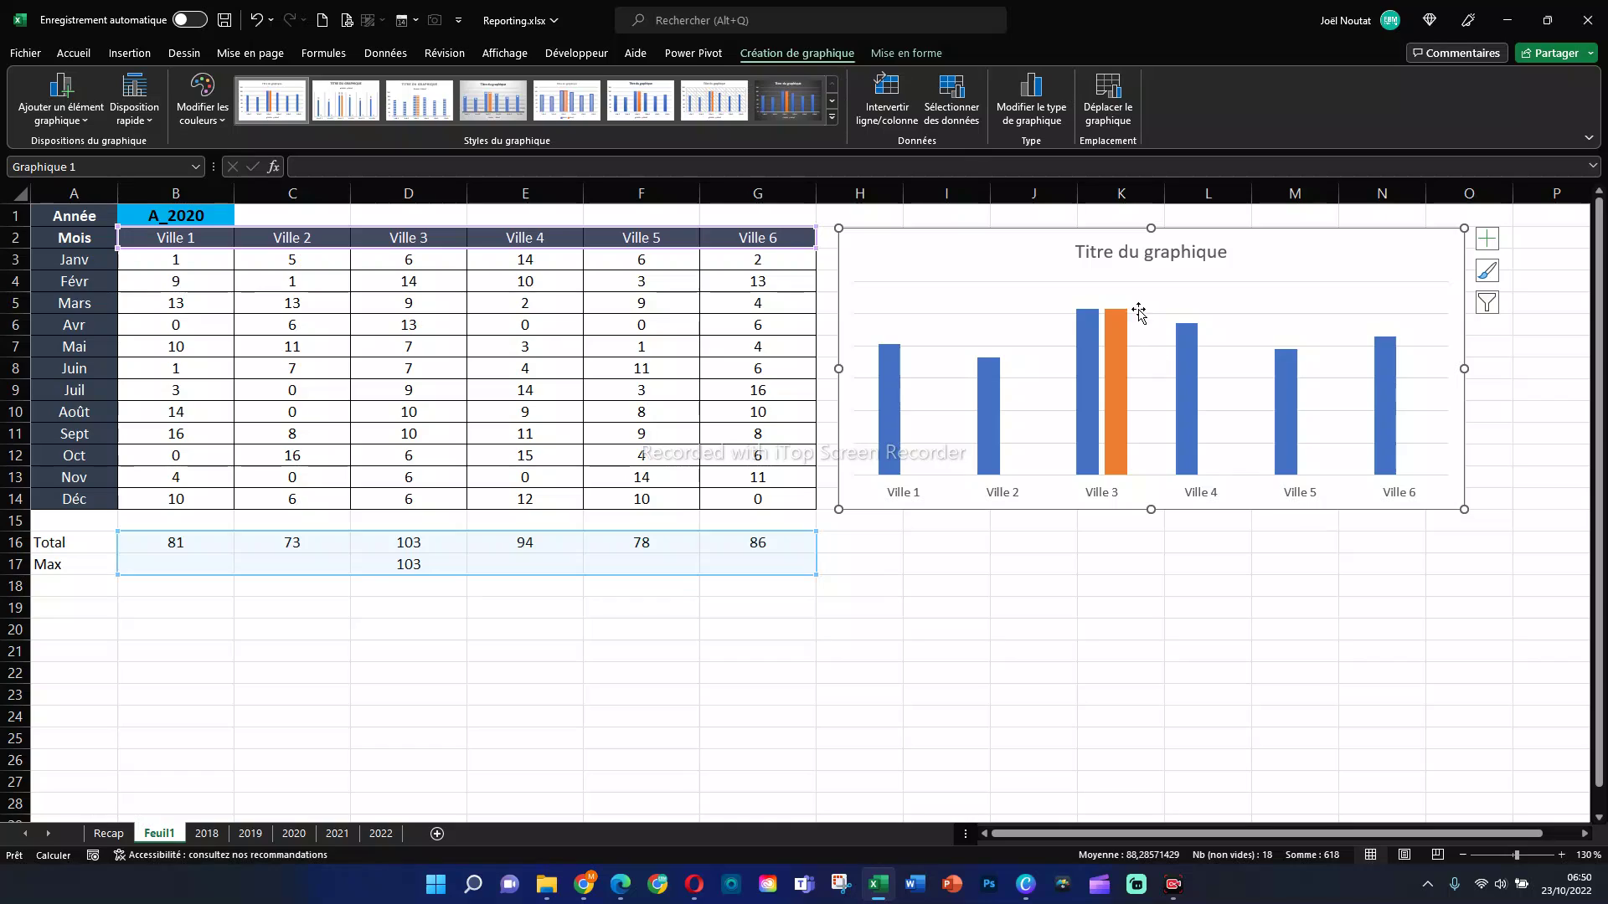
Step: Link the chart title to the year cell with the formula =Feuil1!$B$1
{"action": "left_click", "coordinate": [1152, 256]}
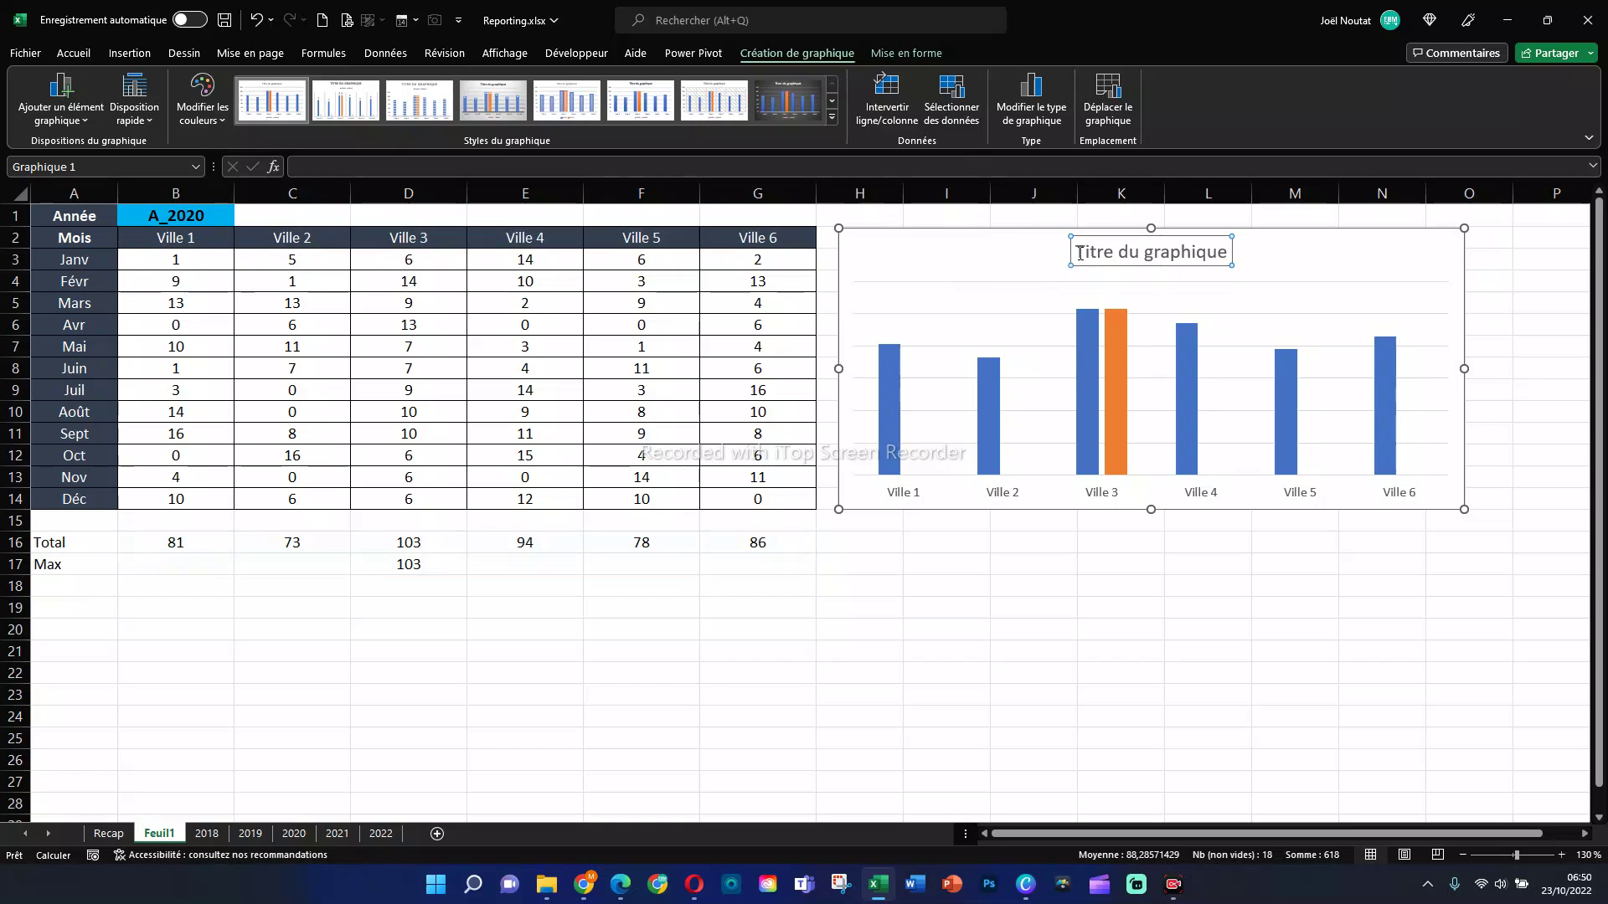
{"action": "left_click_drag", "start_coordinate": [1078, 253], "coordinate": [1201, 256]}
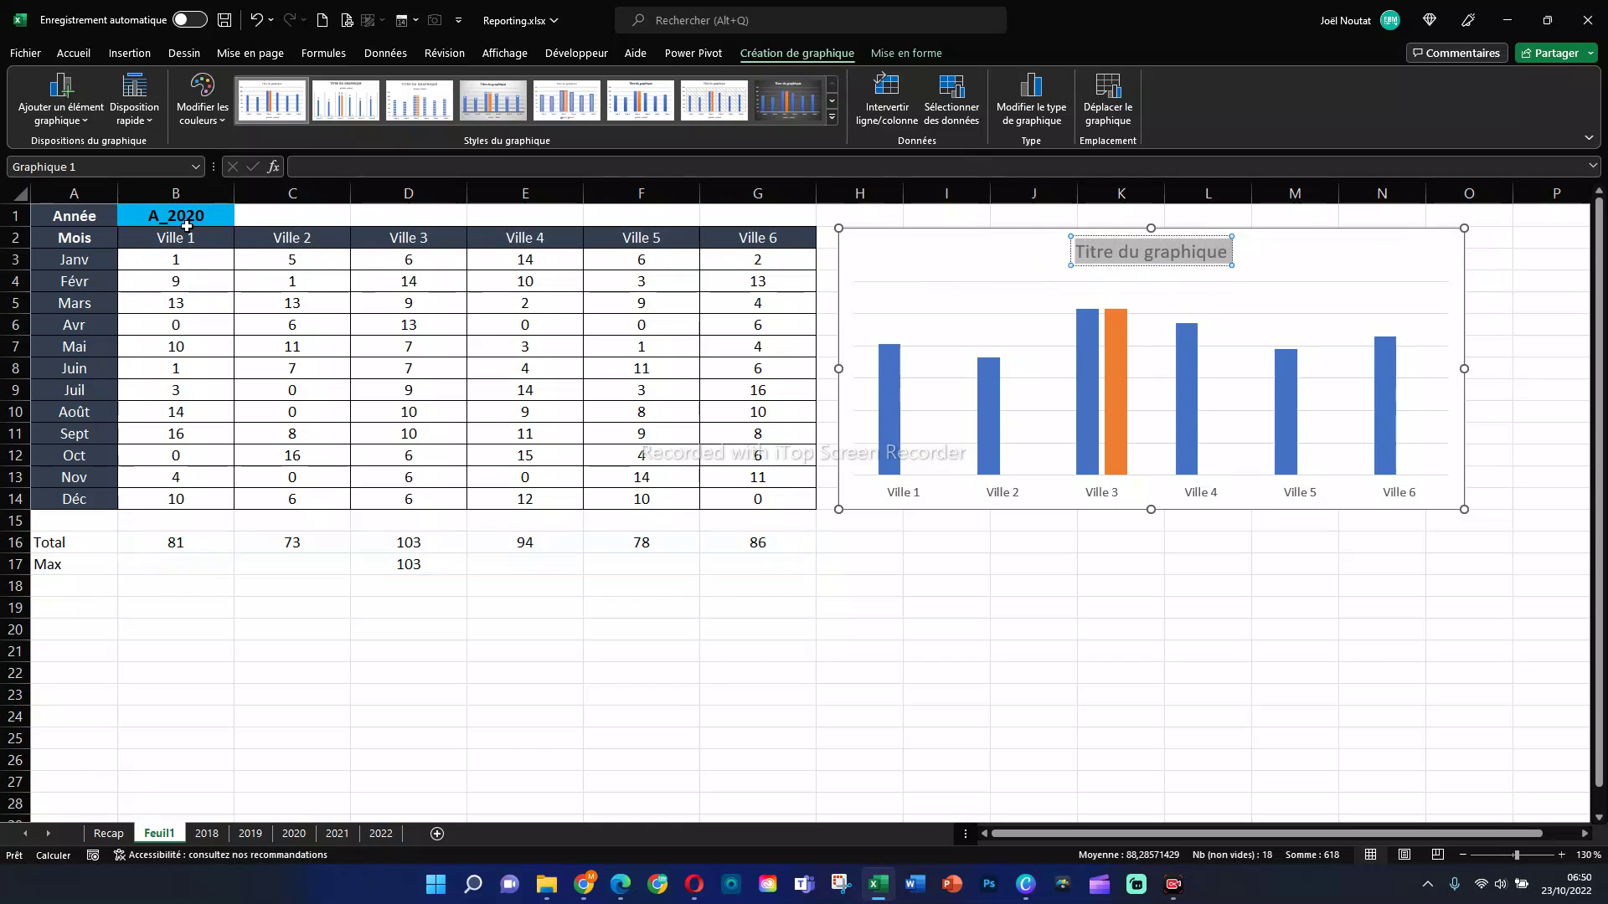
{"action": "left_click", "coordinate": [1118, 264]}
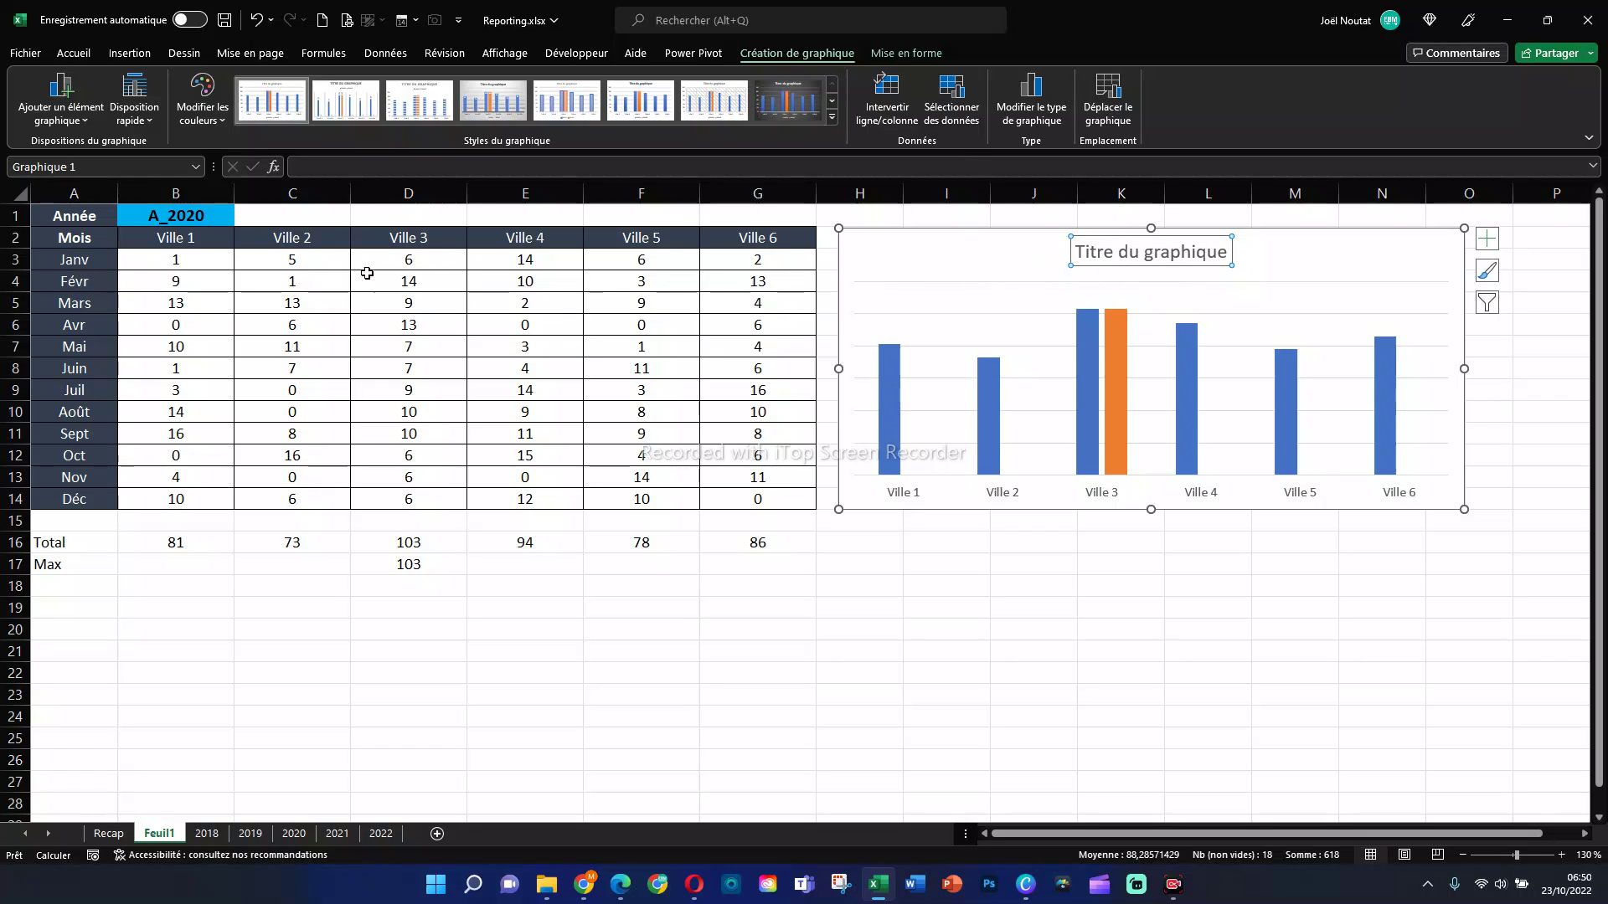
{"action": "left_click", "coordinate": [333, 167]}
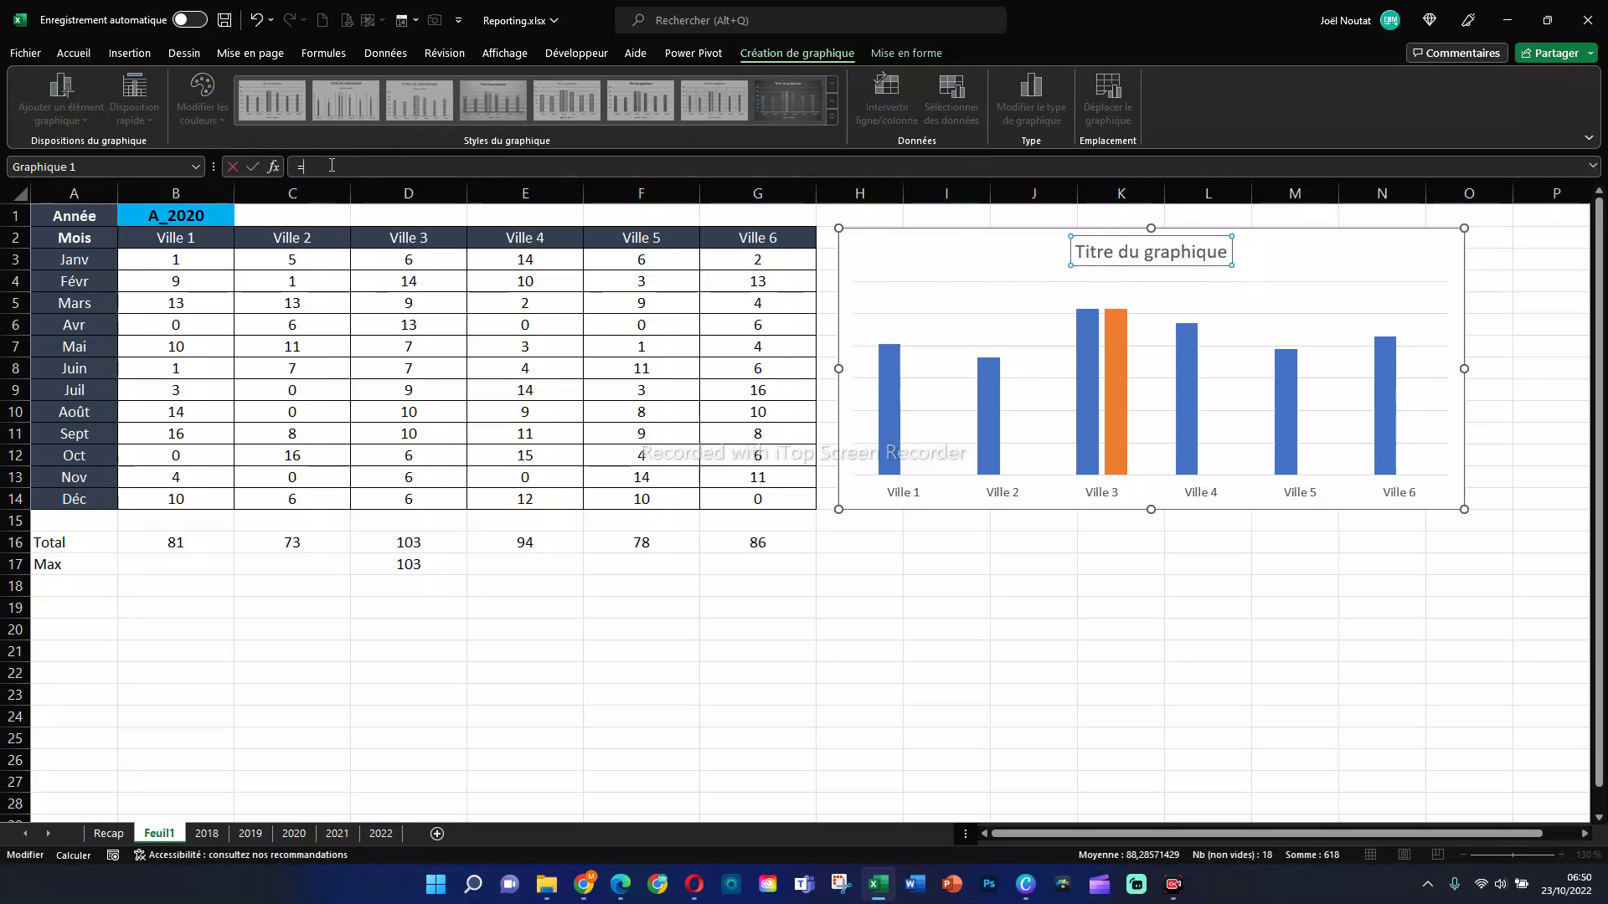
{"action": "left_click", "coordinate": [182, 216]}
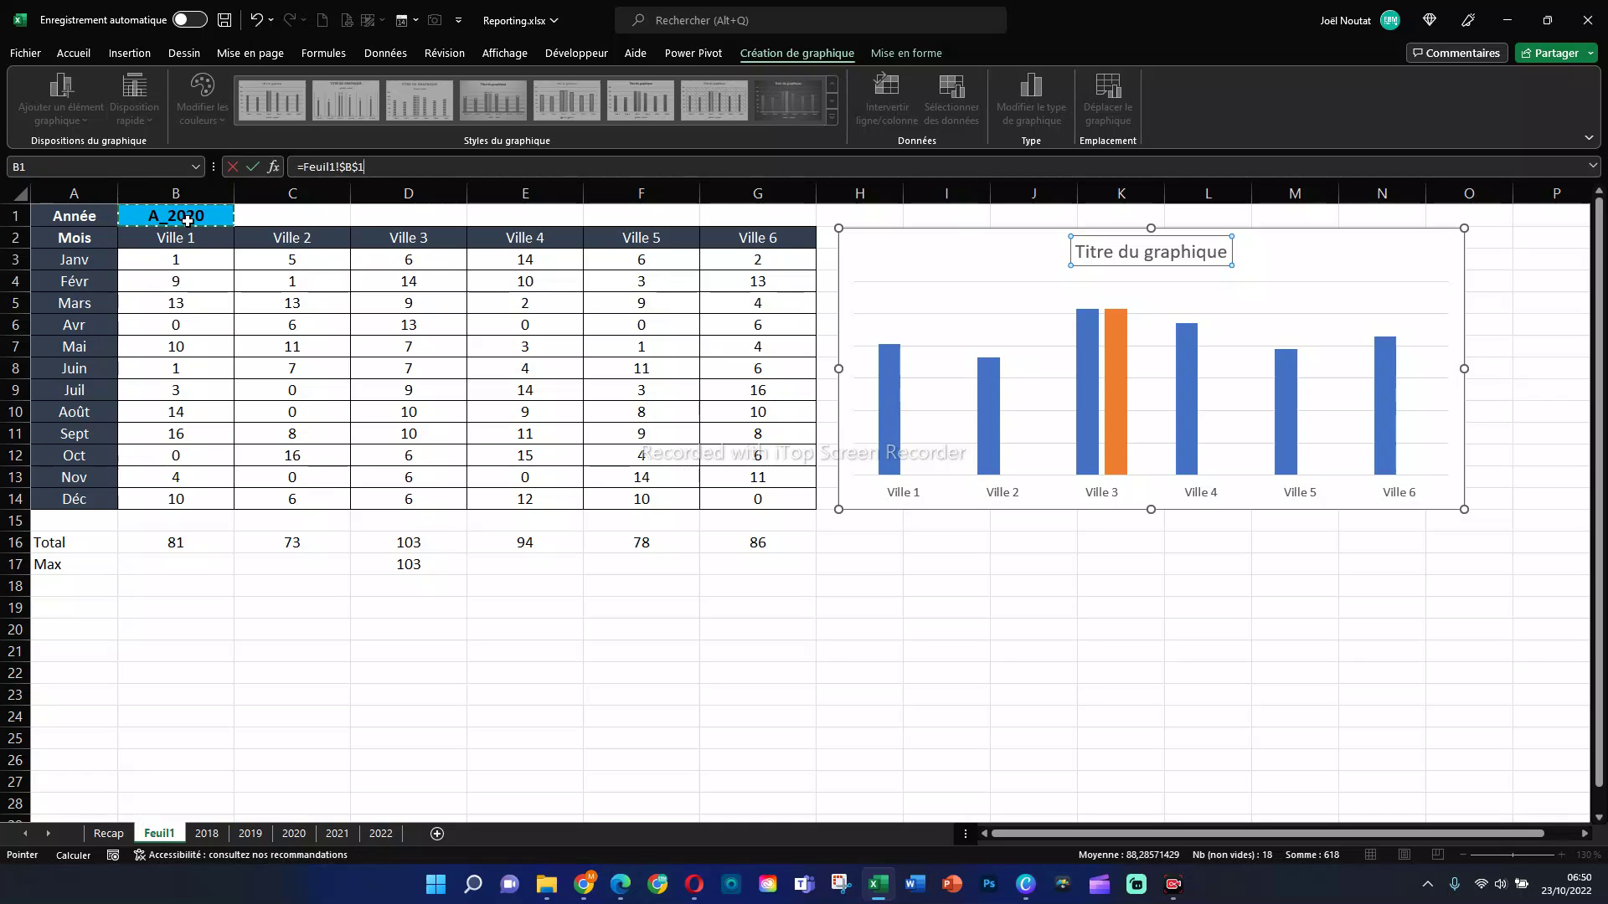
{"action": "key", "text": "Return"}
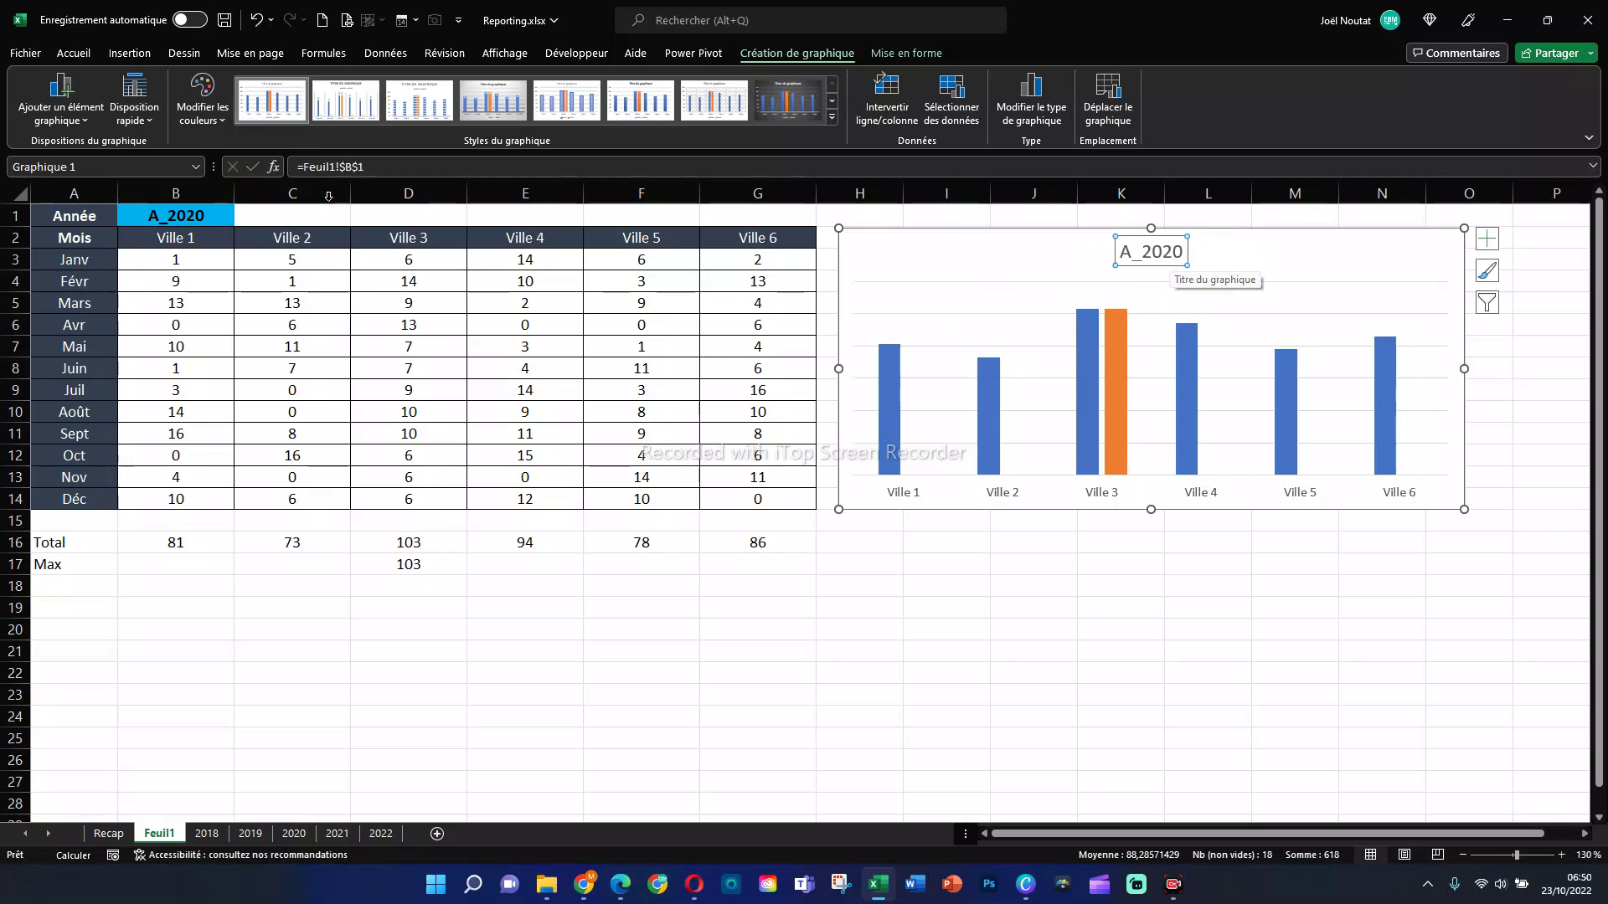
Step: Set the year in B1 to A_2019 to test the table and the chart
{"action": "left_click", "coordinate": [216, 216]}
{"action": "left_click", "coordinate": [241, 217]}
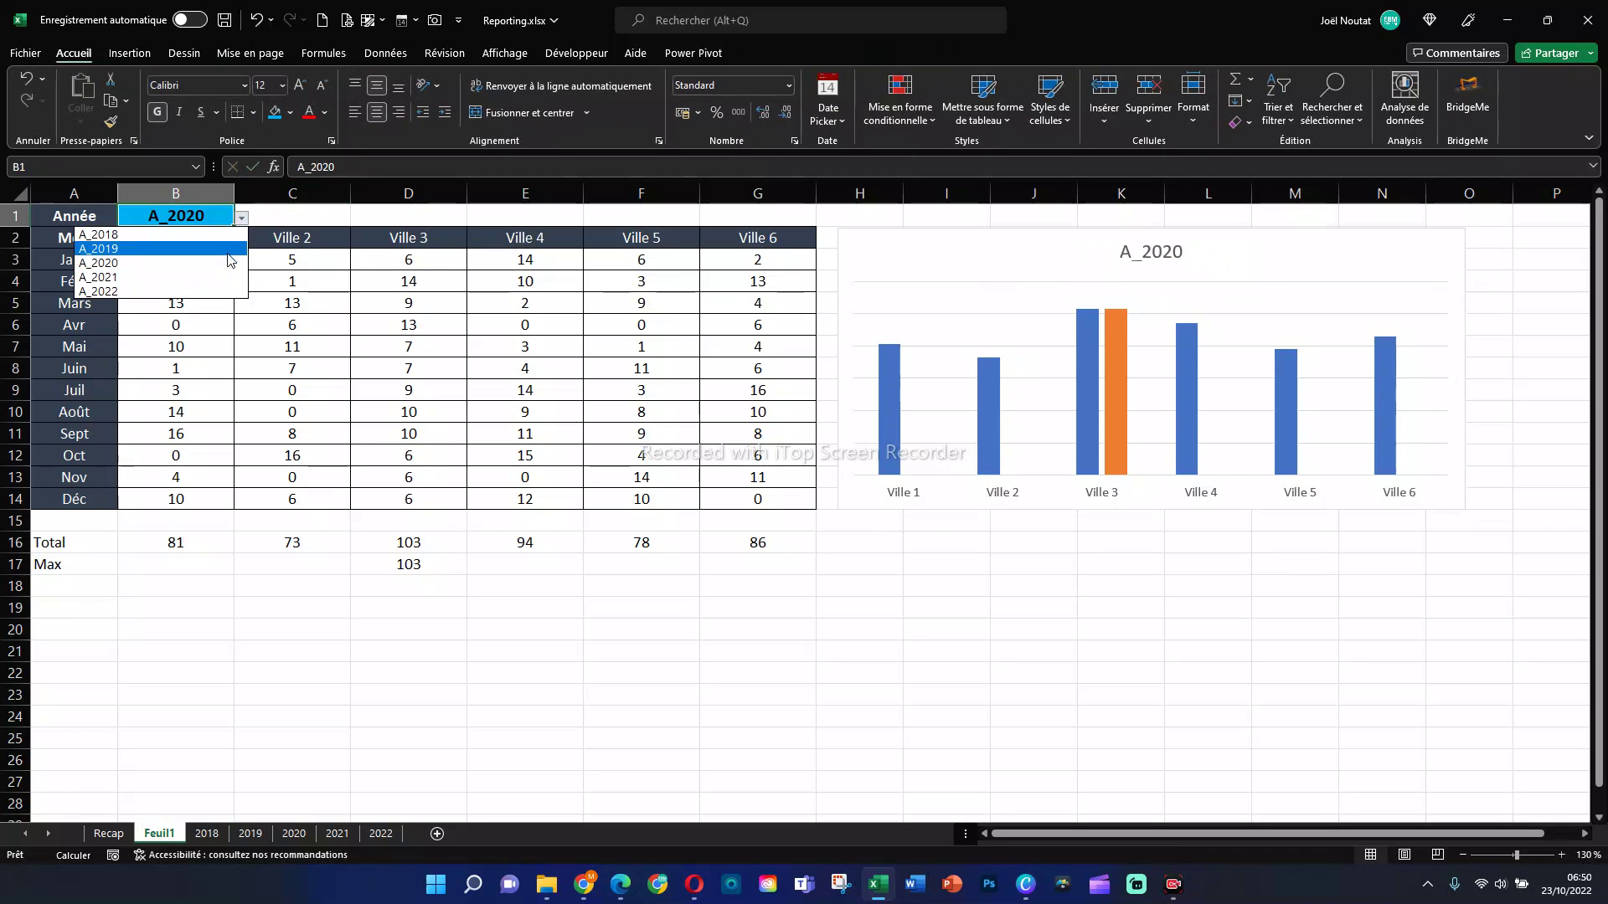
{"action": "left_click", "coordinate": [227, 249]}
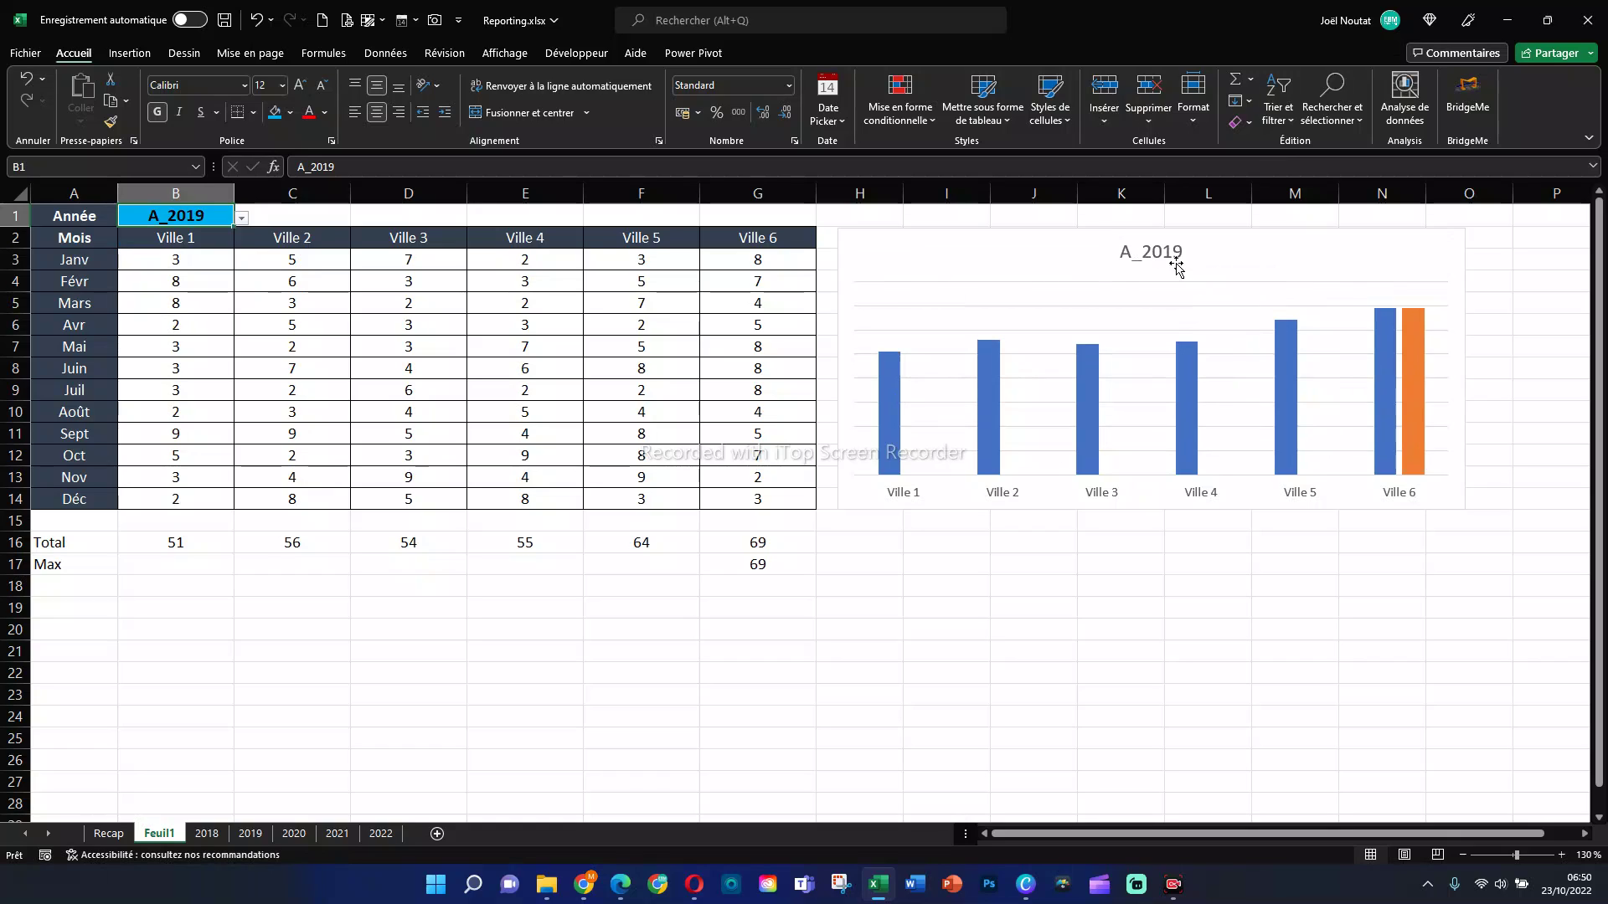
Step: Format the chart title in bold Product Sans
{"action": "left_click", "coordinate": [1158, 256]}
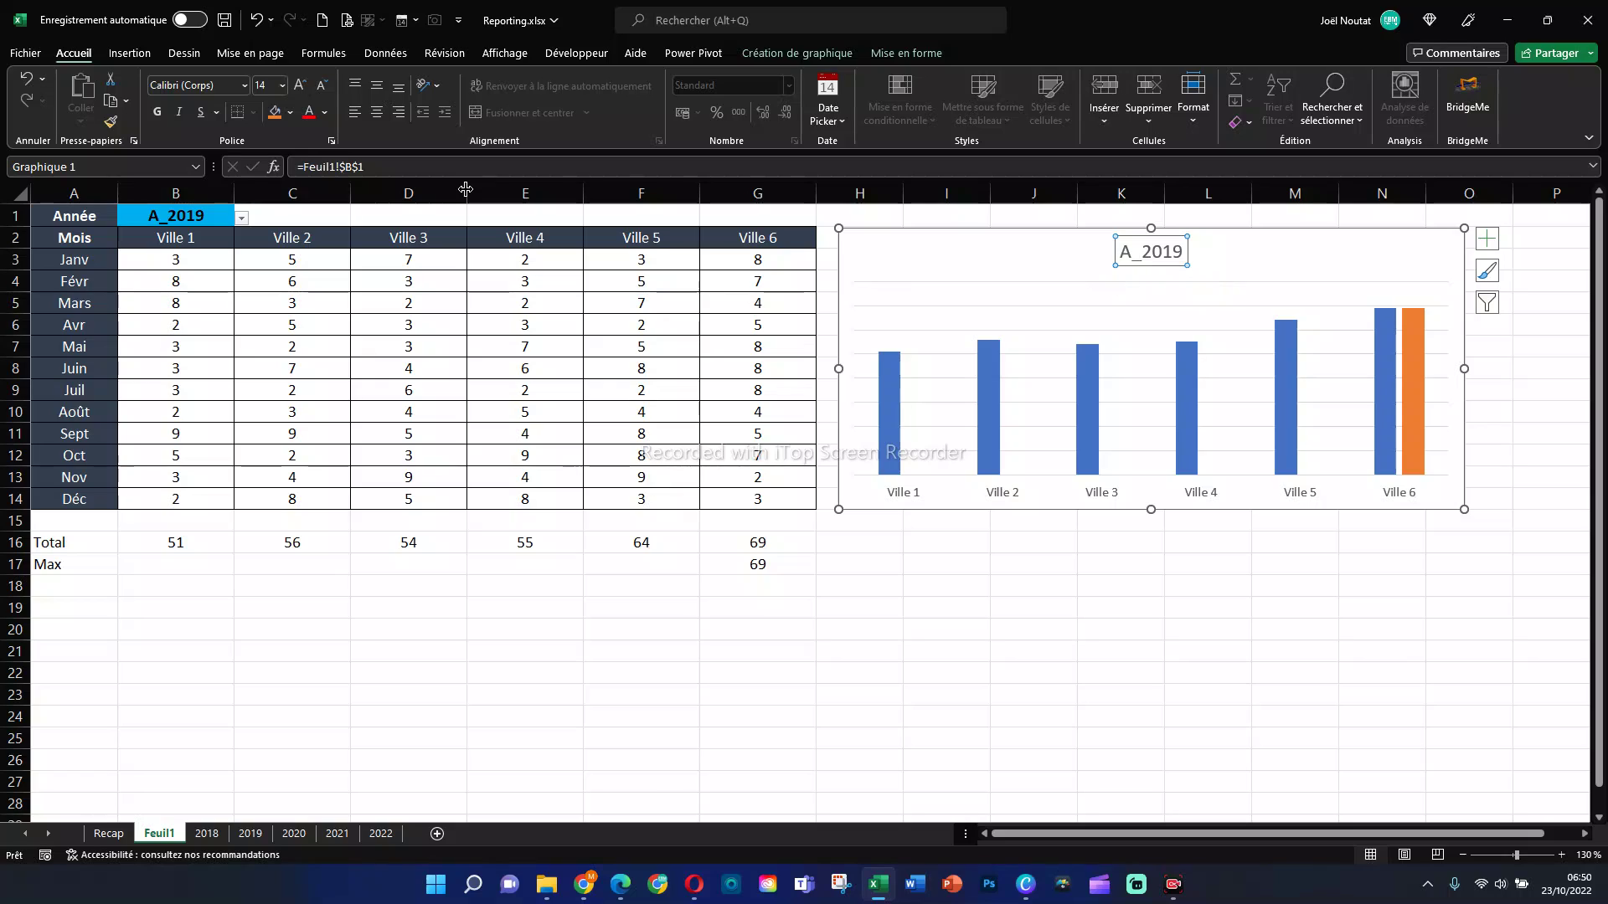
{"action": "left_click", "coordinate": [217, 84]}
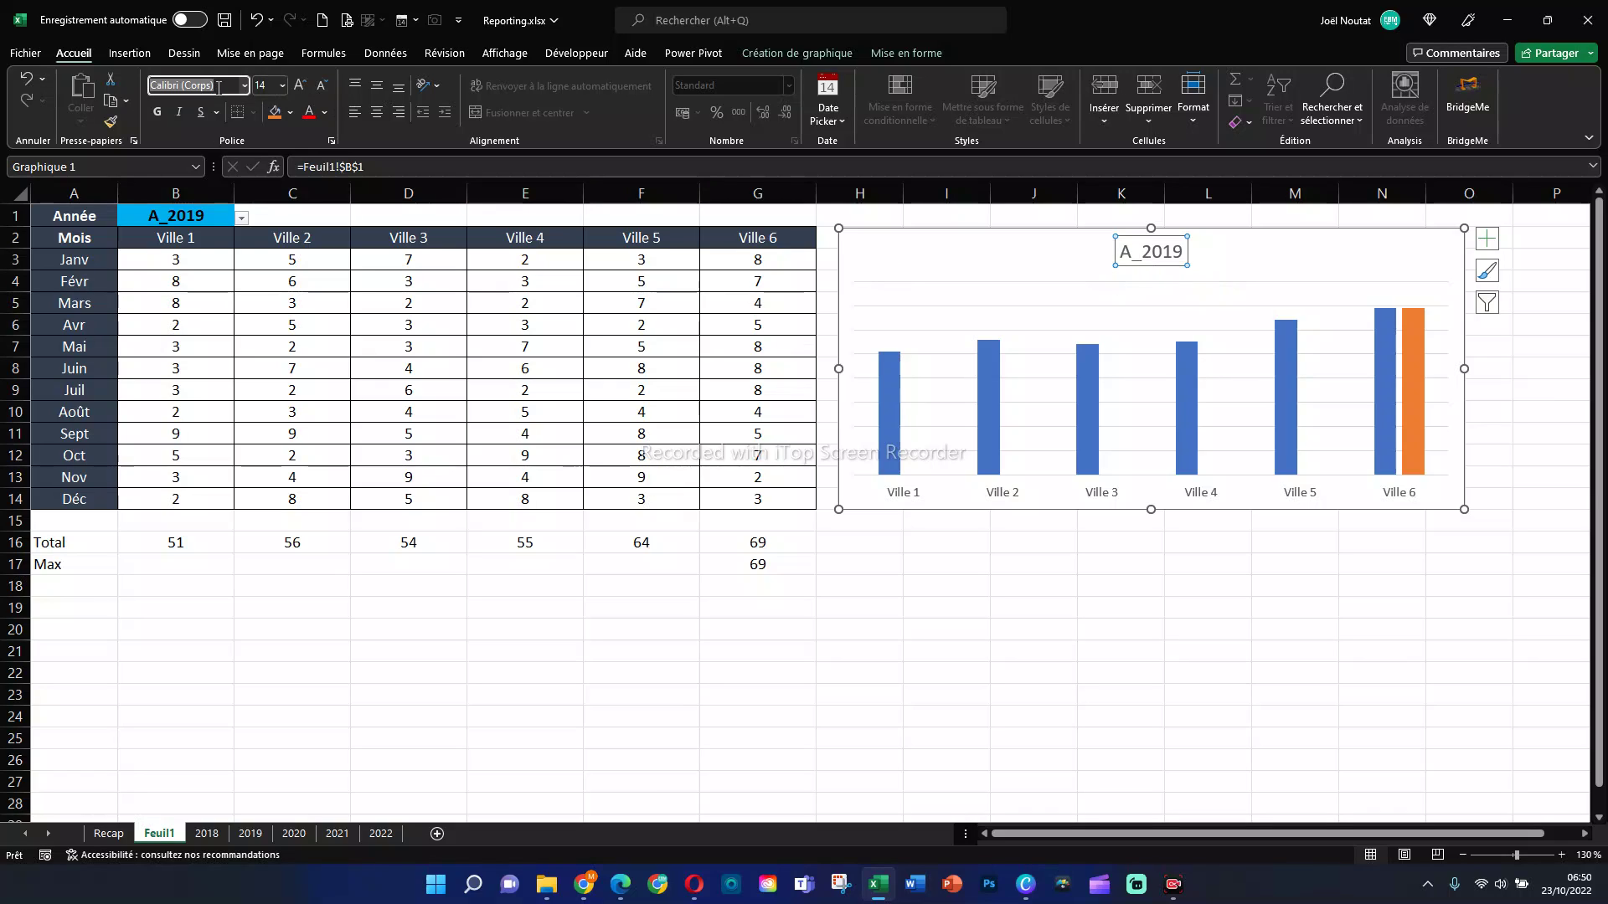
{"action": "type", "text": "Product Sans"}
{"action": "key", "text": "Return"}
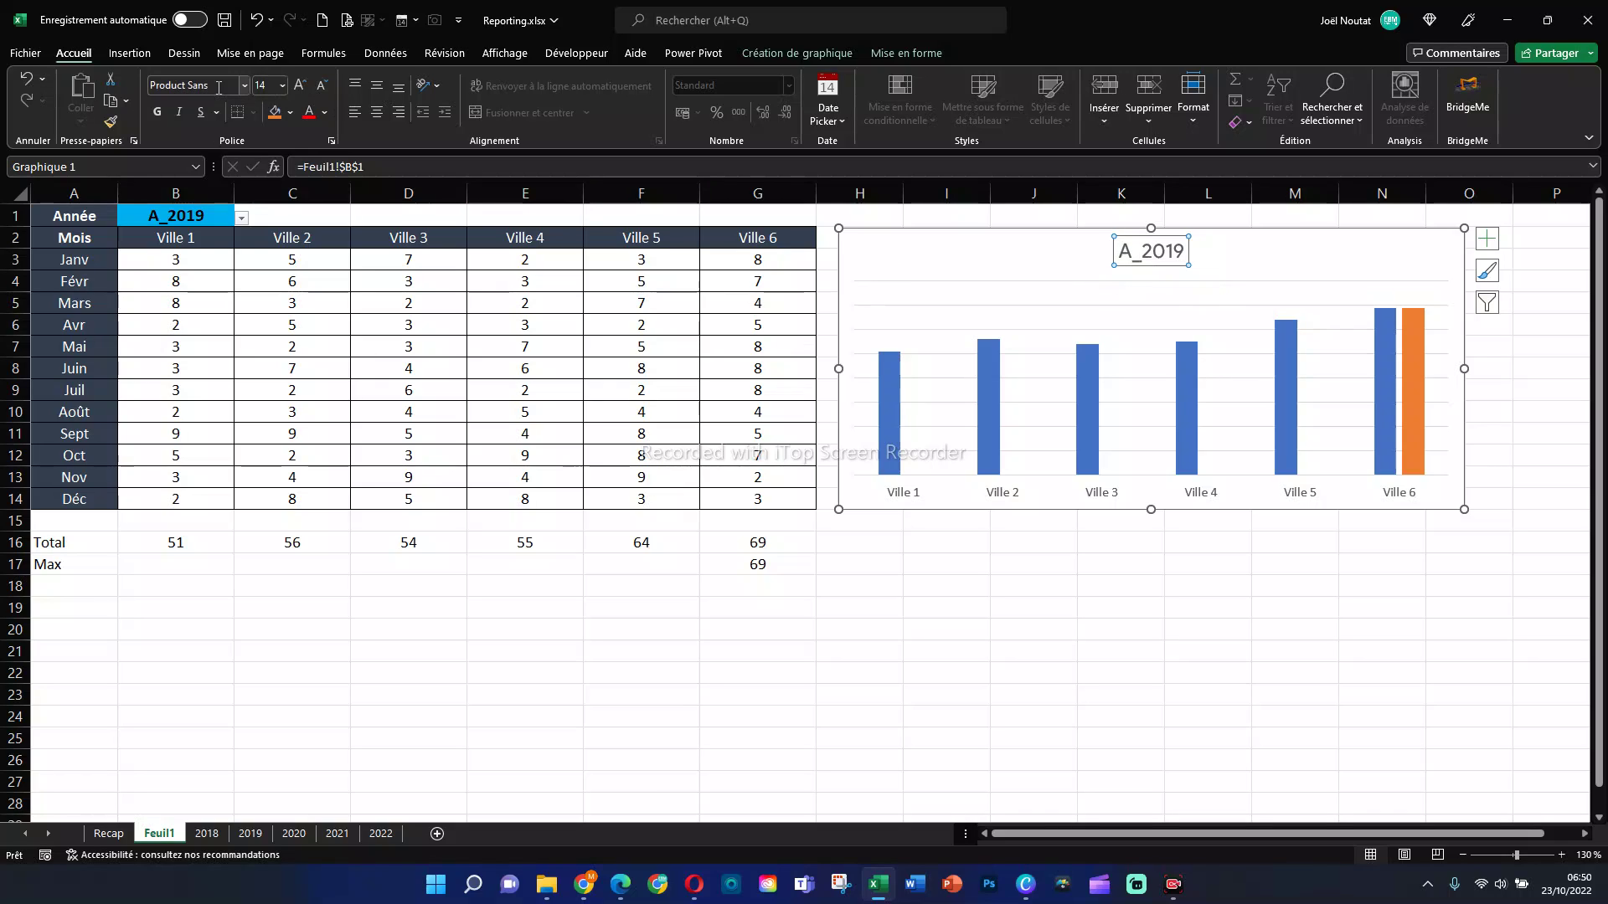
{"action": "left_click", "coordinate": [155, 112]}
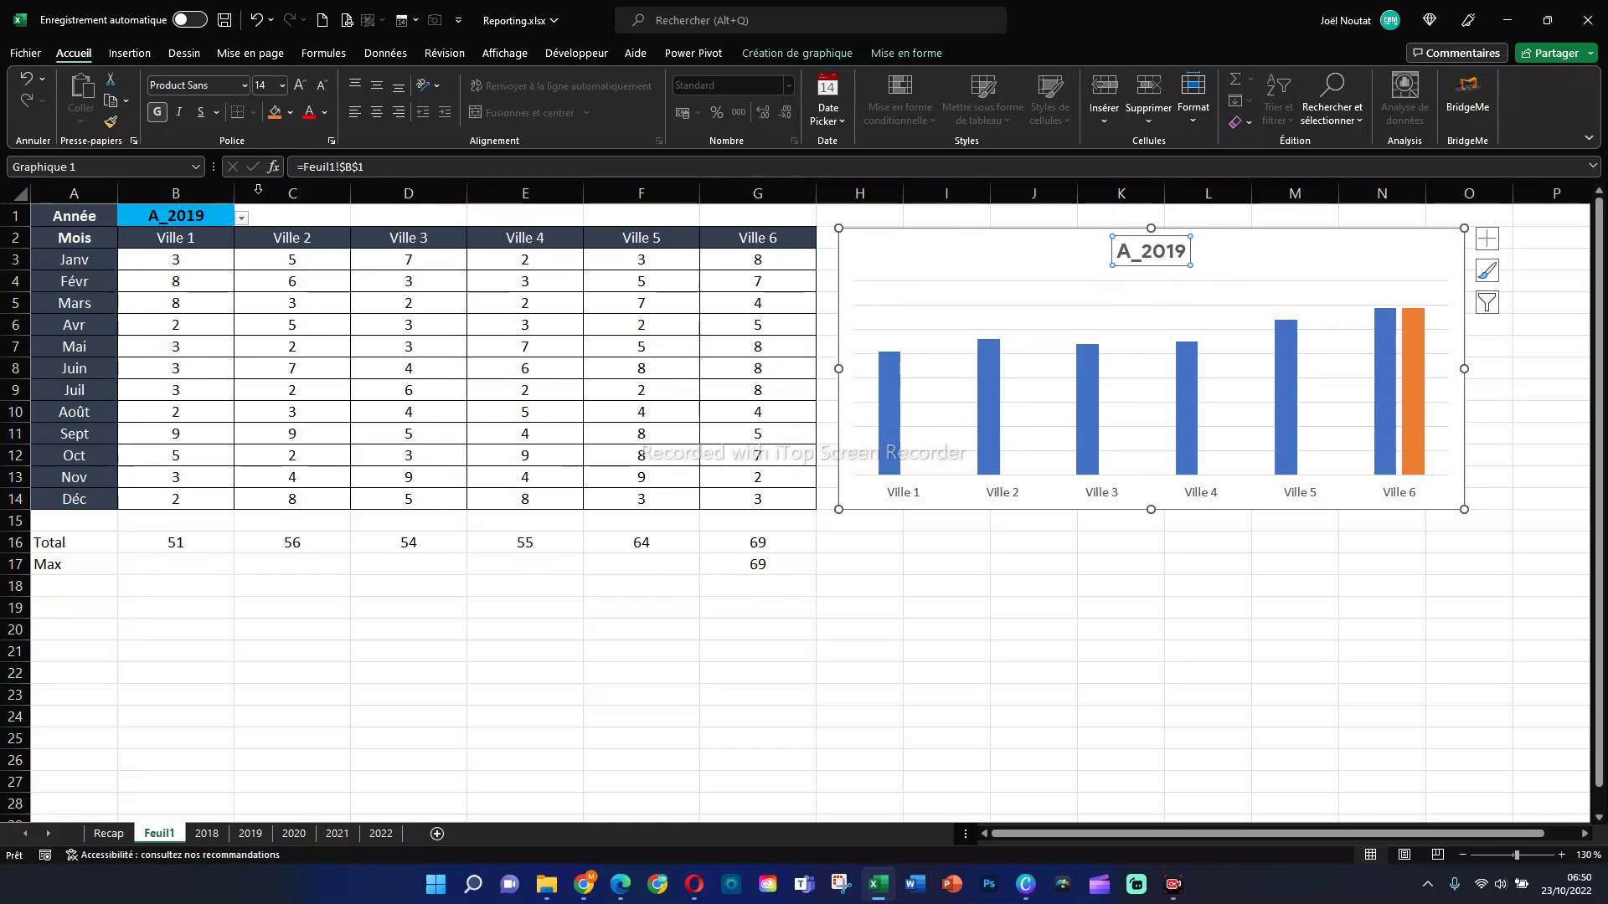
Step: Format the chart's horizontal axis labels in bold Product Sans and enlarge their text
{"action": "left_click", "coordinate": [910, 498]}
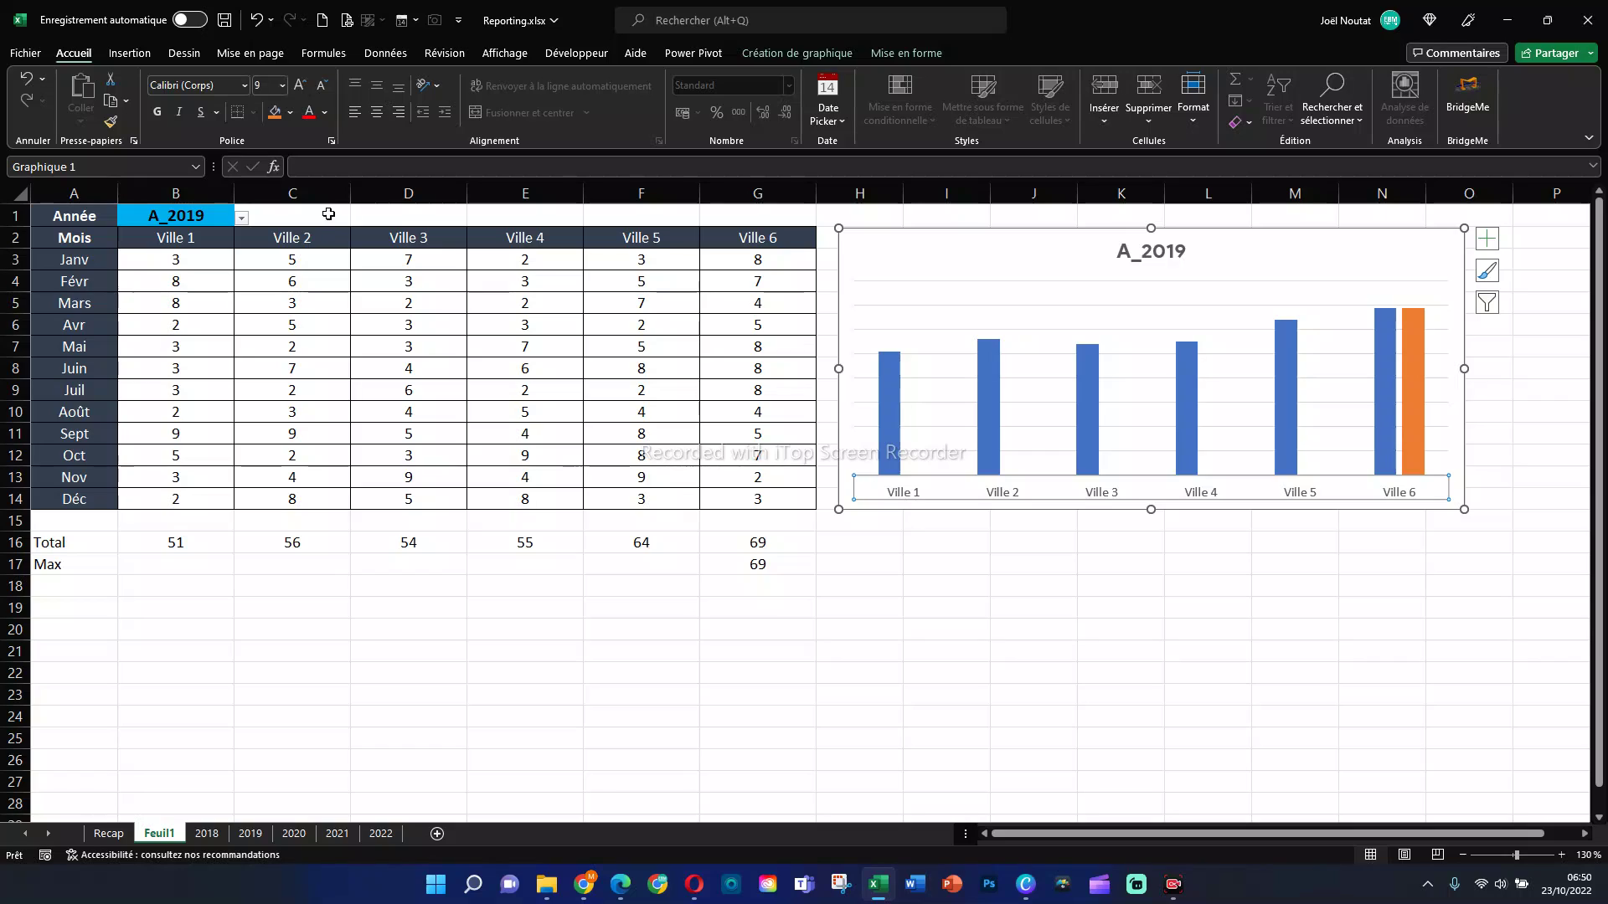
{"action": "left_click", "coordinate": [224, 89]}
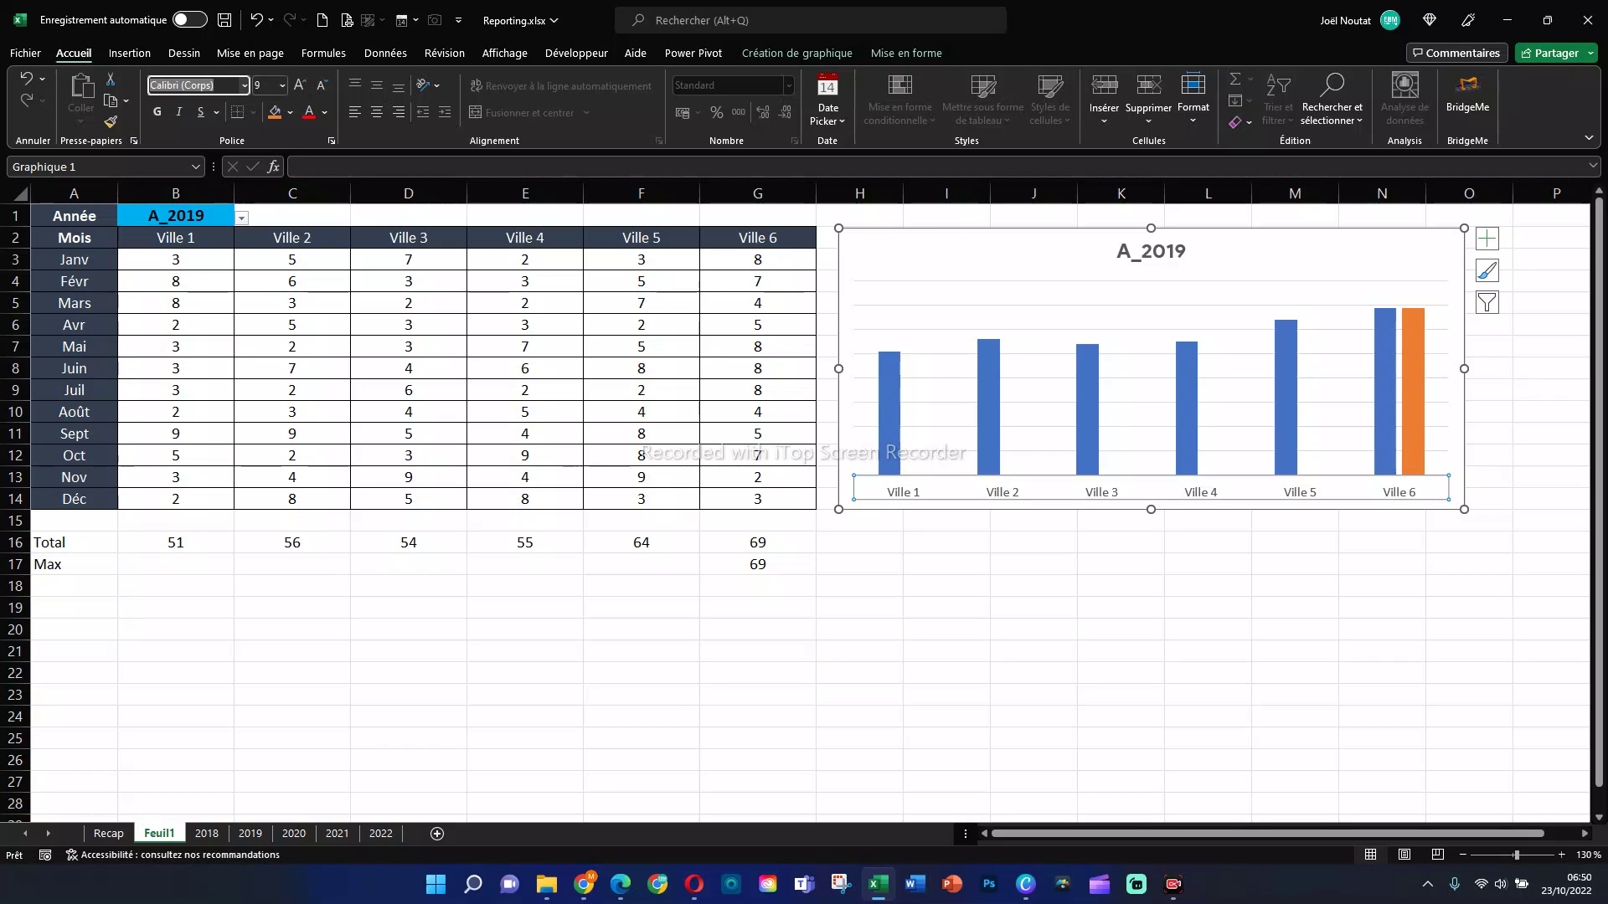
{"action": "type", "text": "Product Sans"}
{"action": "key", "text": "Return"}
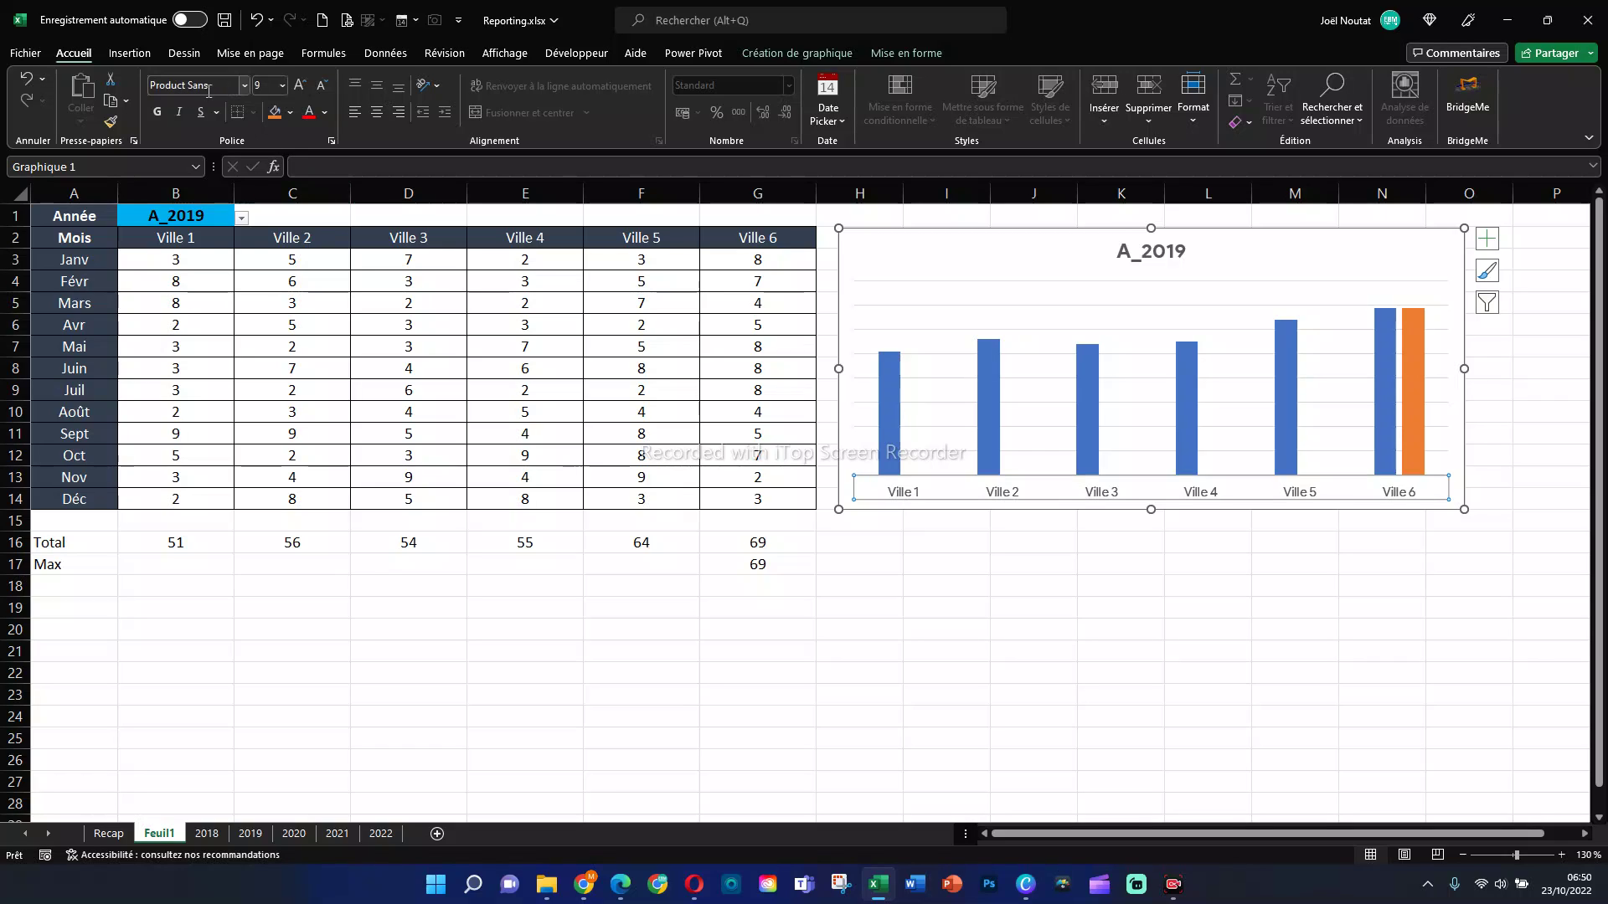
{"action": "left_click", "coordinate": [157, 112]}
{"action": "left_click", "coordinate": [302, 86]}
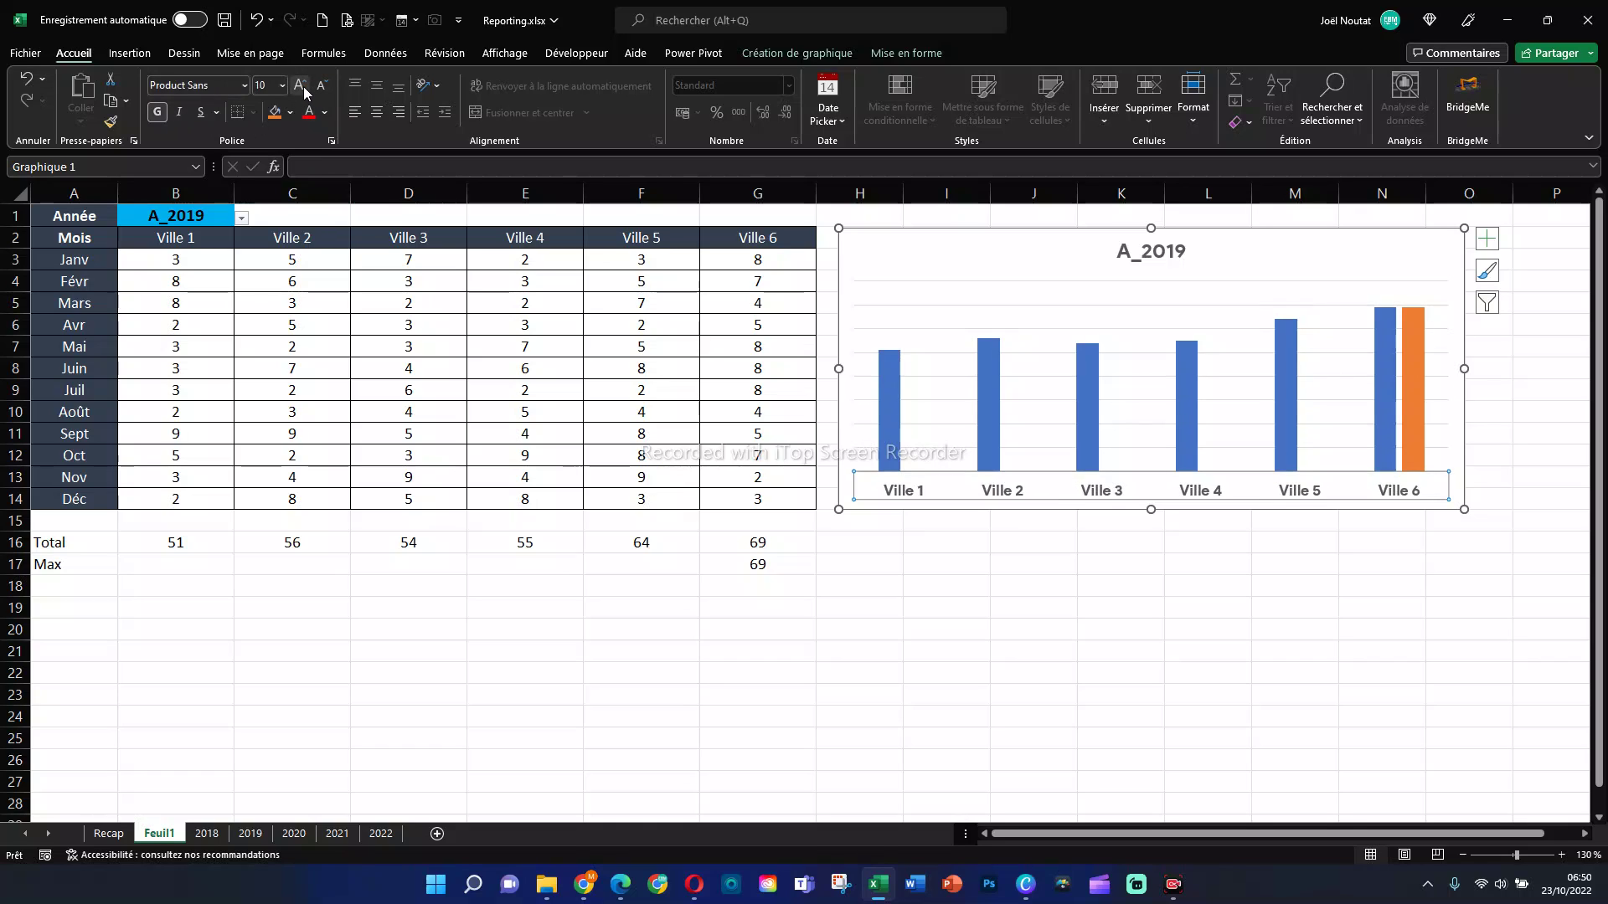
{"action": "left_click", "coordinate": [301, 86]}
{"action": "left_click", "coordinate": [1080, 580]}
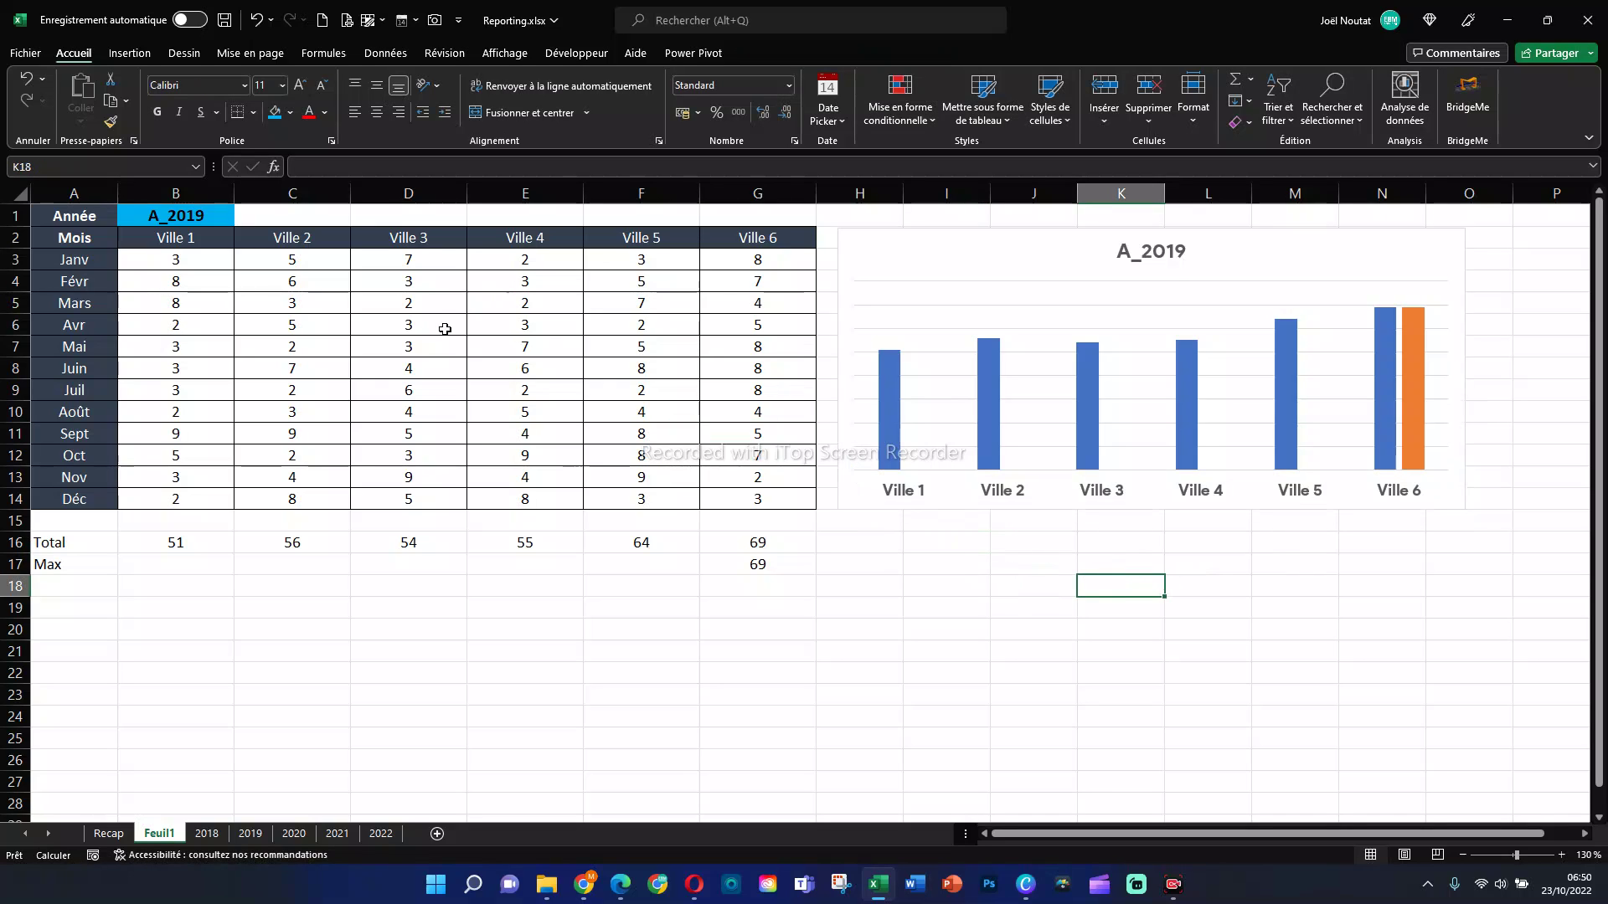
Step: Narrow columns B through G together to an equal width
{"action": "left_click_drag", "start_coordinate": [176, 193], "coordinate": [757, 190]}
{"action": "left_click_drag", "start_coordinate": [233, 186], "coordinate": [200, 186]}
{"action": "left_click", "coordinate": [1100, 579]}
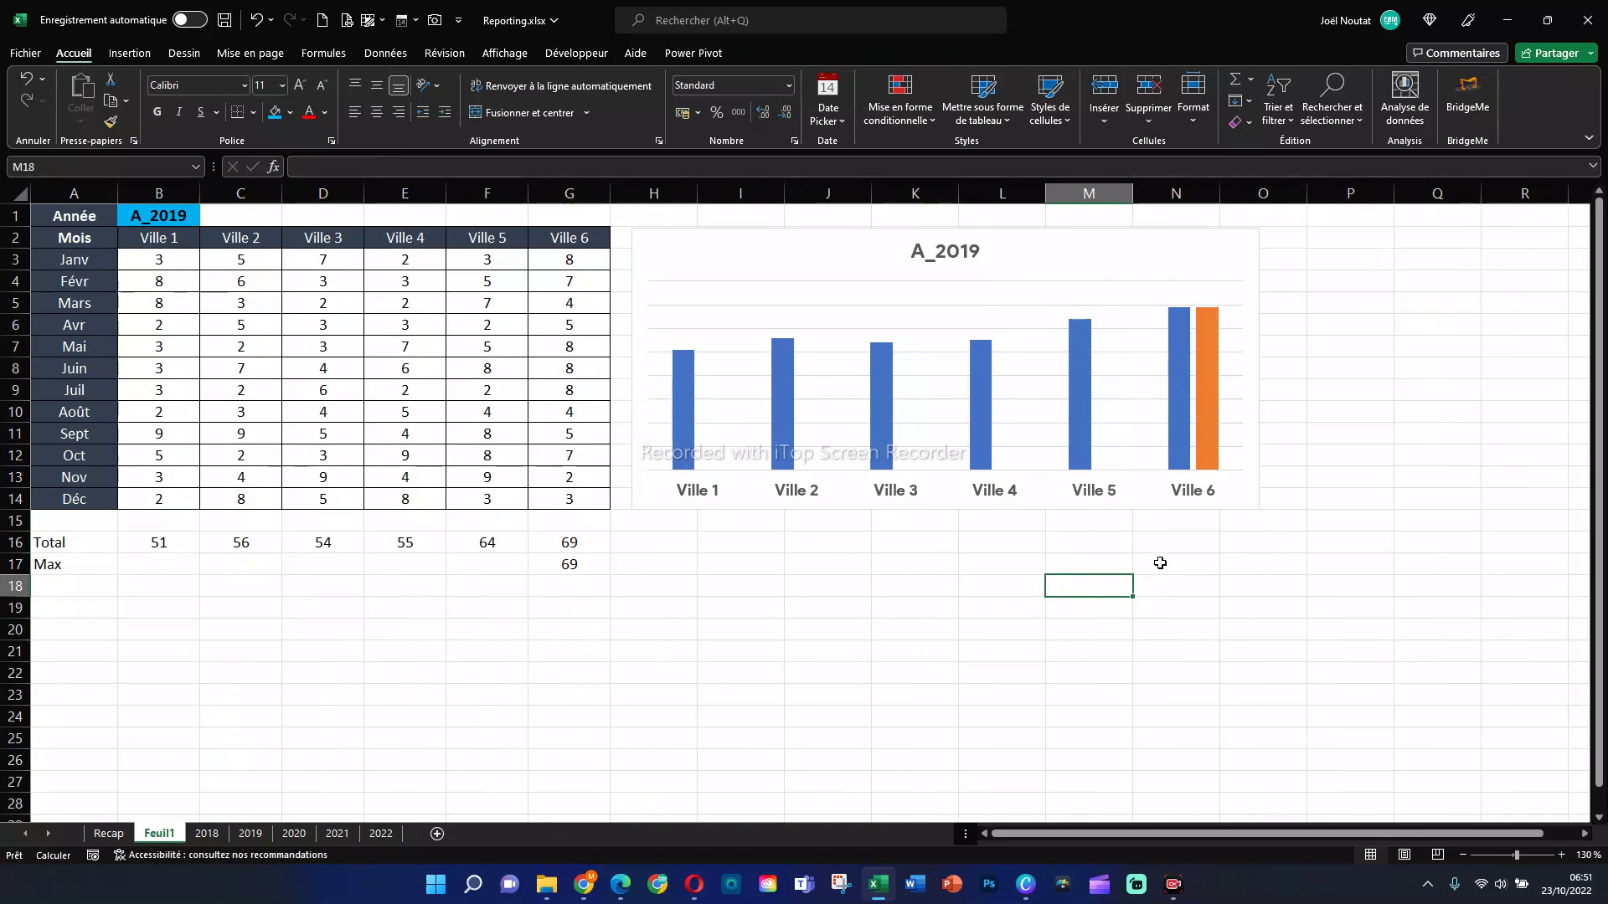
Step: Reduce the chart's width so that its far edge ends within column N
{"action": "left_click", "coordinate": [1250, 339]}
{"action": "left_click_drag", "start_coordinate": [1258, 371], "coordinate": [1168, 371]}
{"action": "left_click", "coordinate": [1055, 635]}
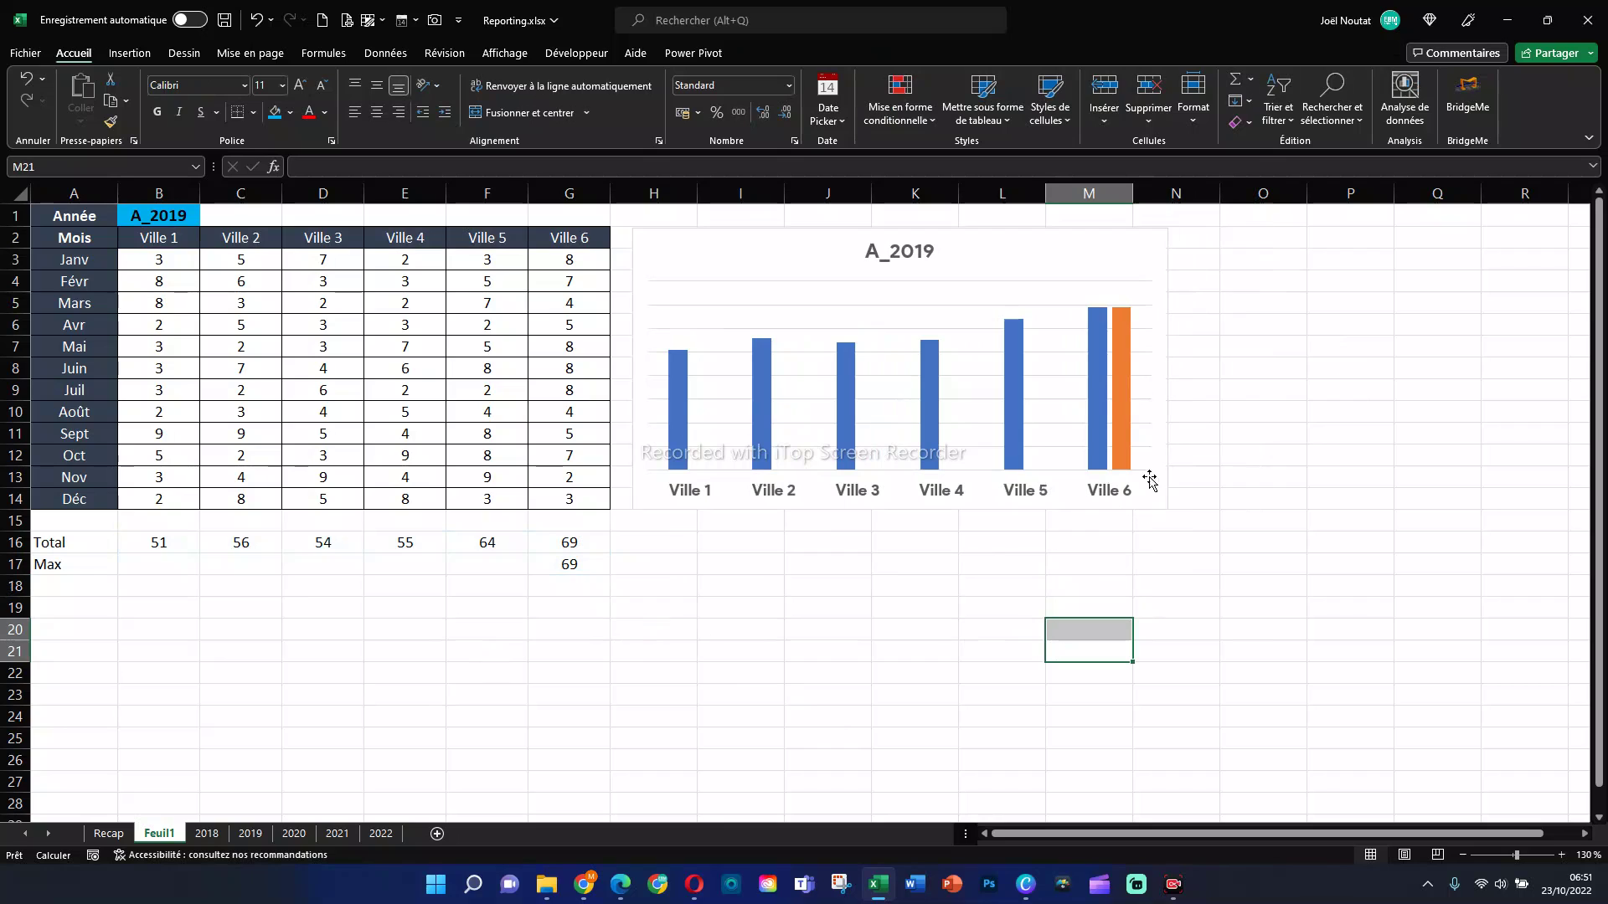
Step: Set the year in B1 of the Recap sheet to m_2021 to test the finished model chart
{"action": "left_click", "coordinate": [106, 833]}
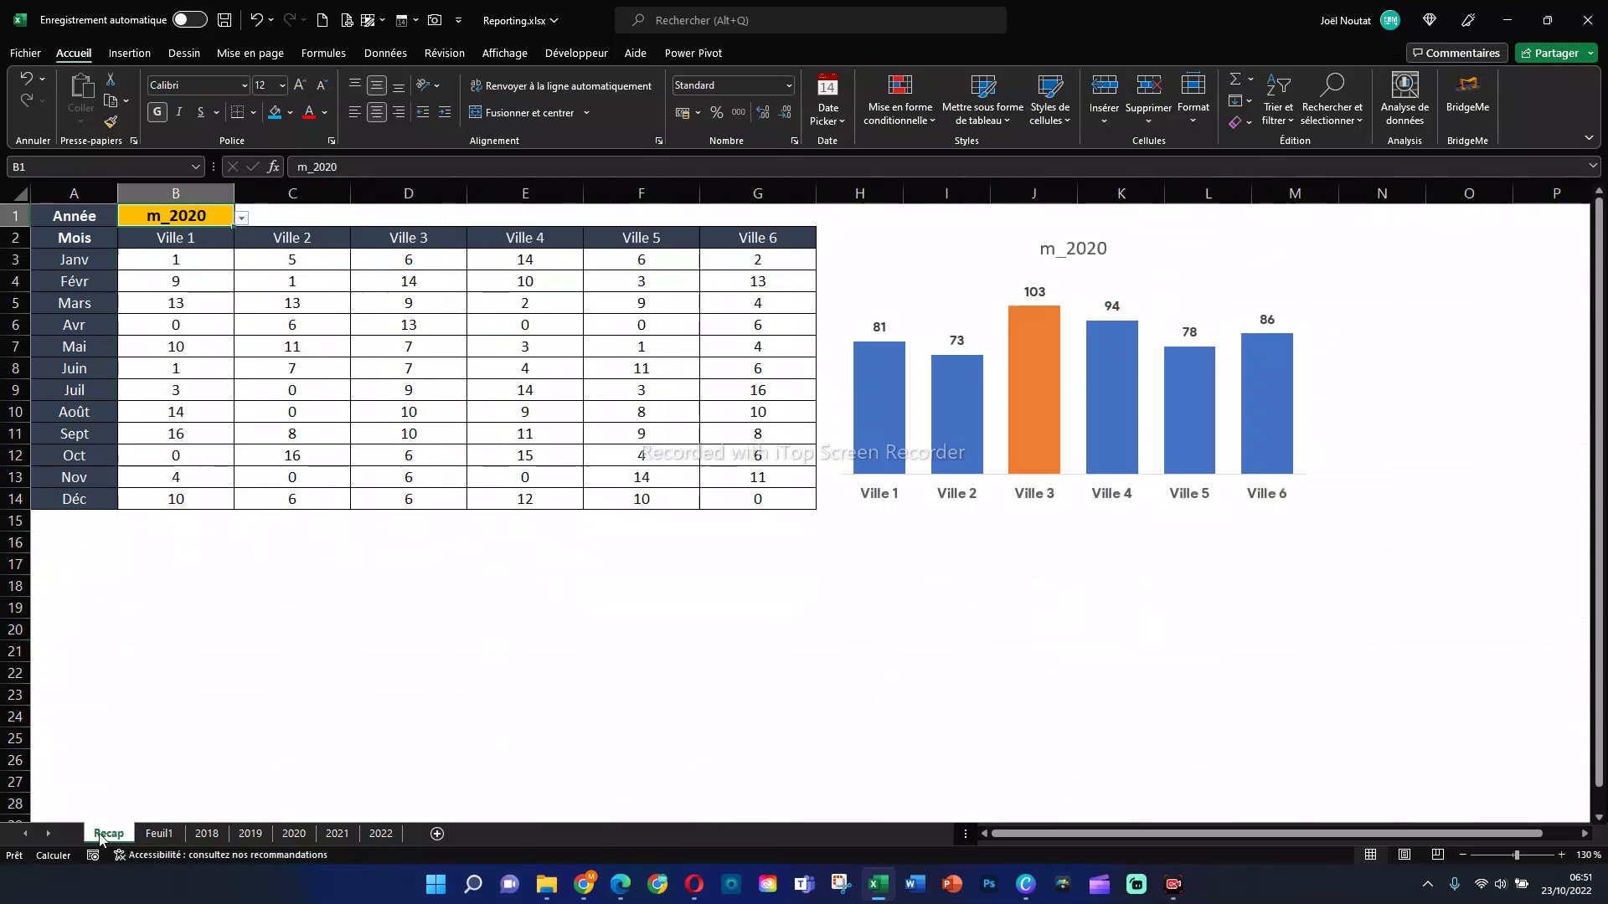
{"action": "left_click", "coordinate": [241, 218]}
{"action": "left_click", "coordinate": [226, 262]}
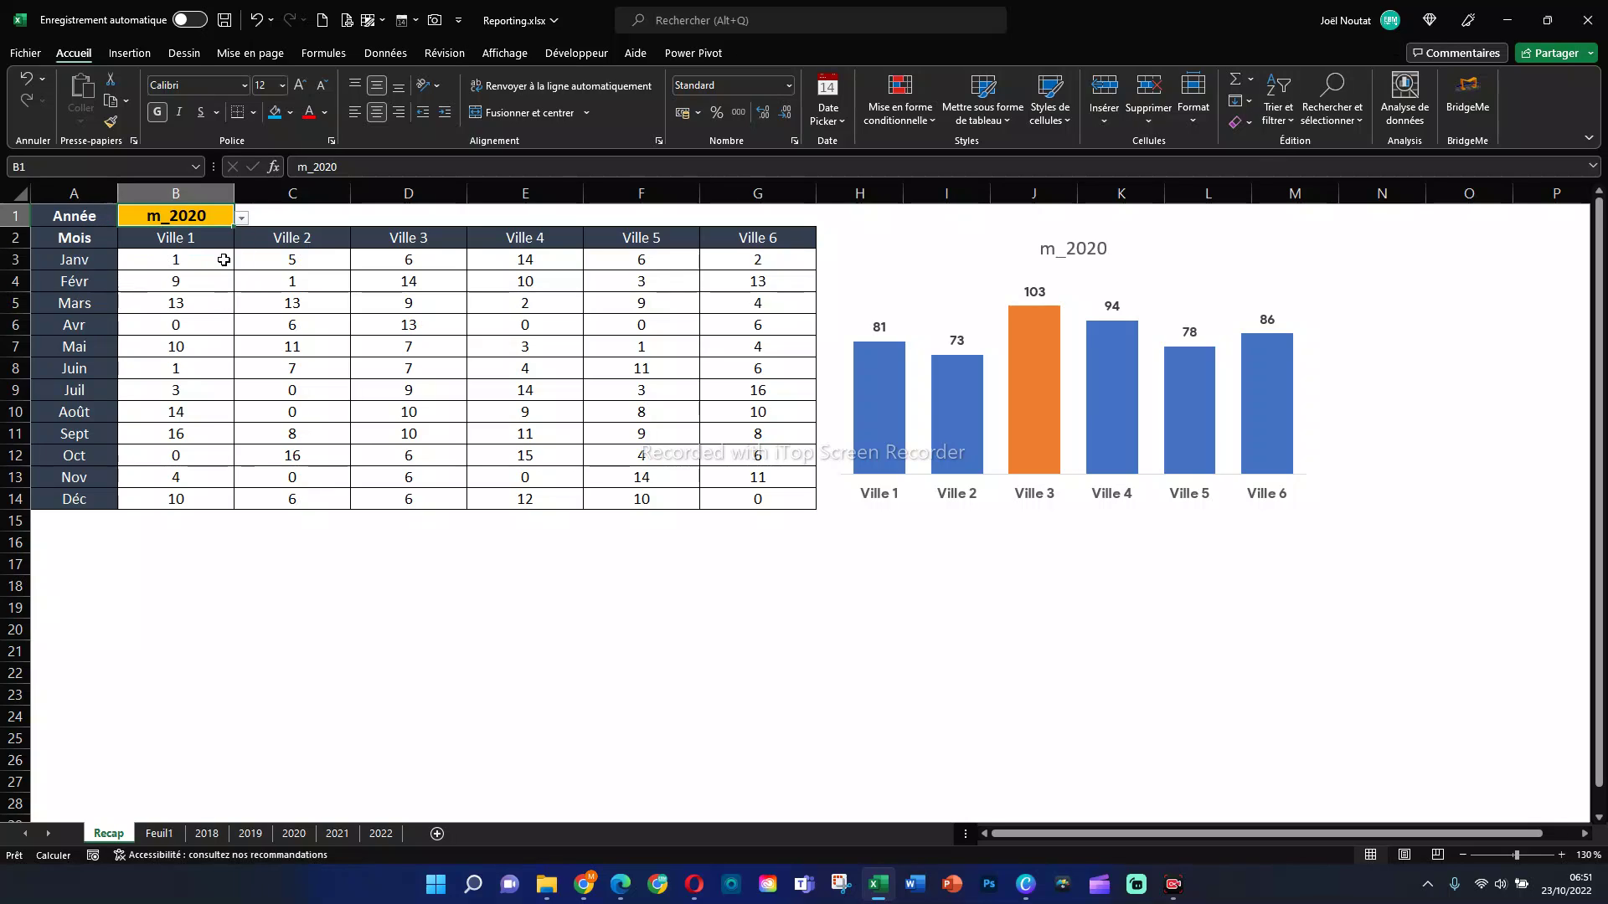
{"action": "left_click", "coordinate": [241, 218]}
{"action": "left_click", "coordinate": [220, 277]}
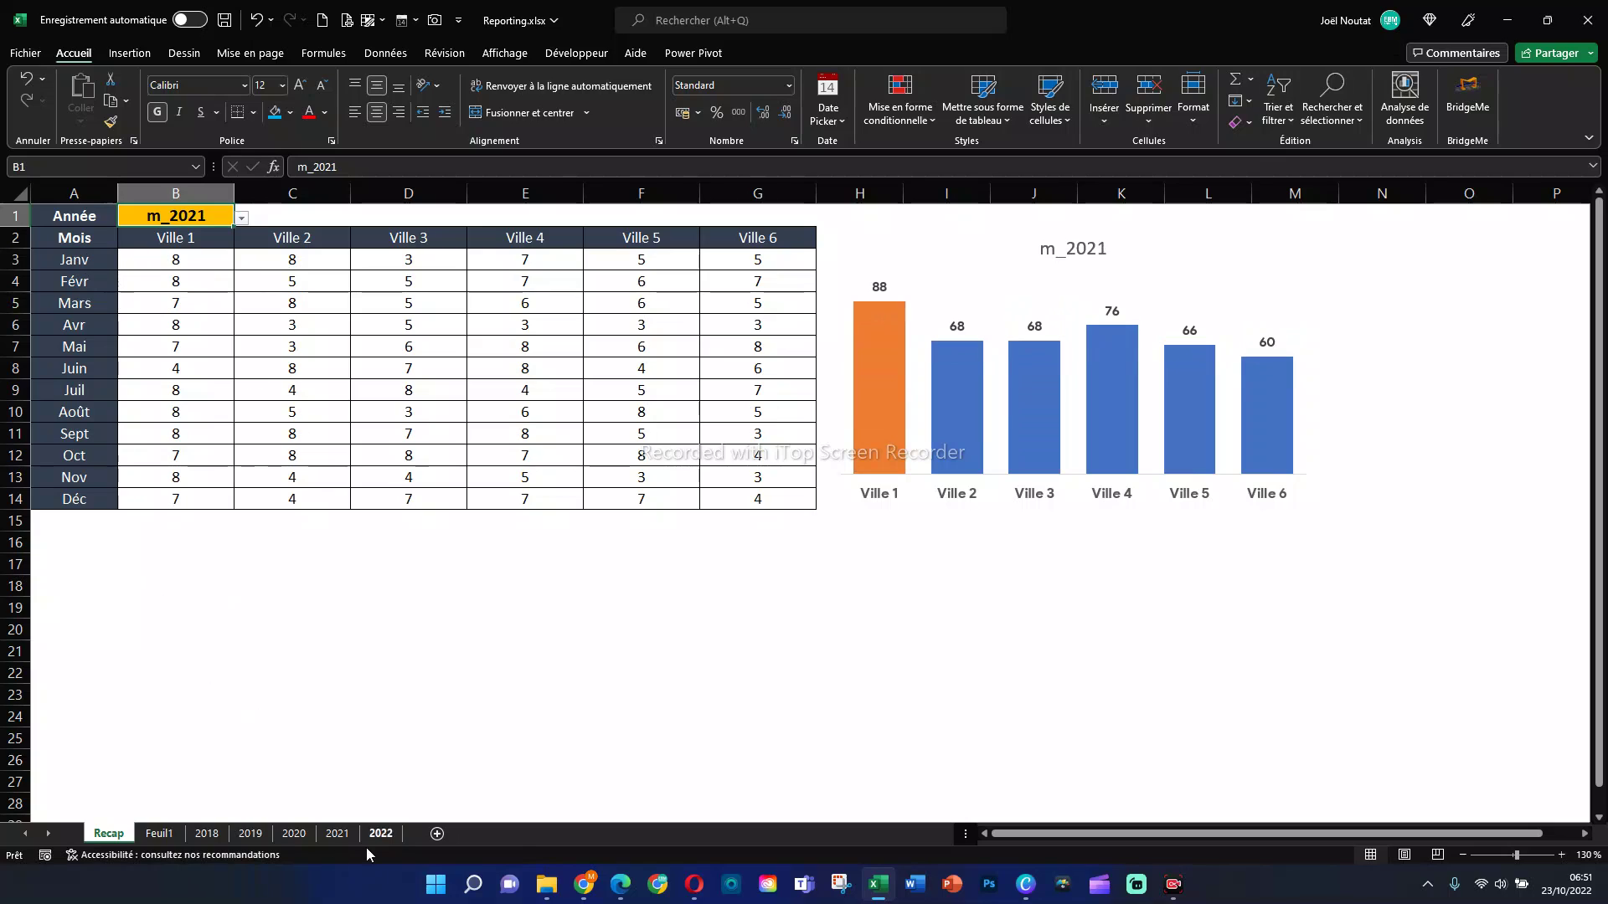
Step: Return to Feuil1 and disguise the Total and Max rows in A16:G17 with a white font
{"action": "left_click", "coordinate": [159, 833]}
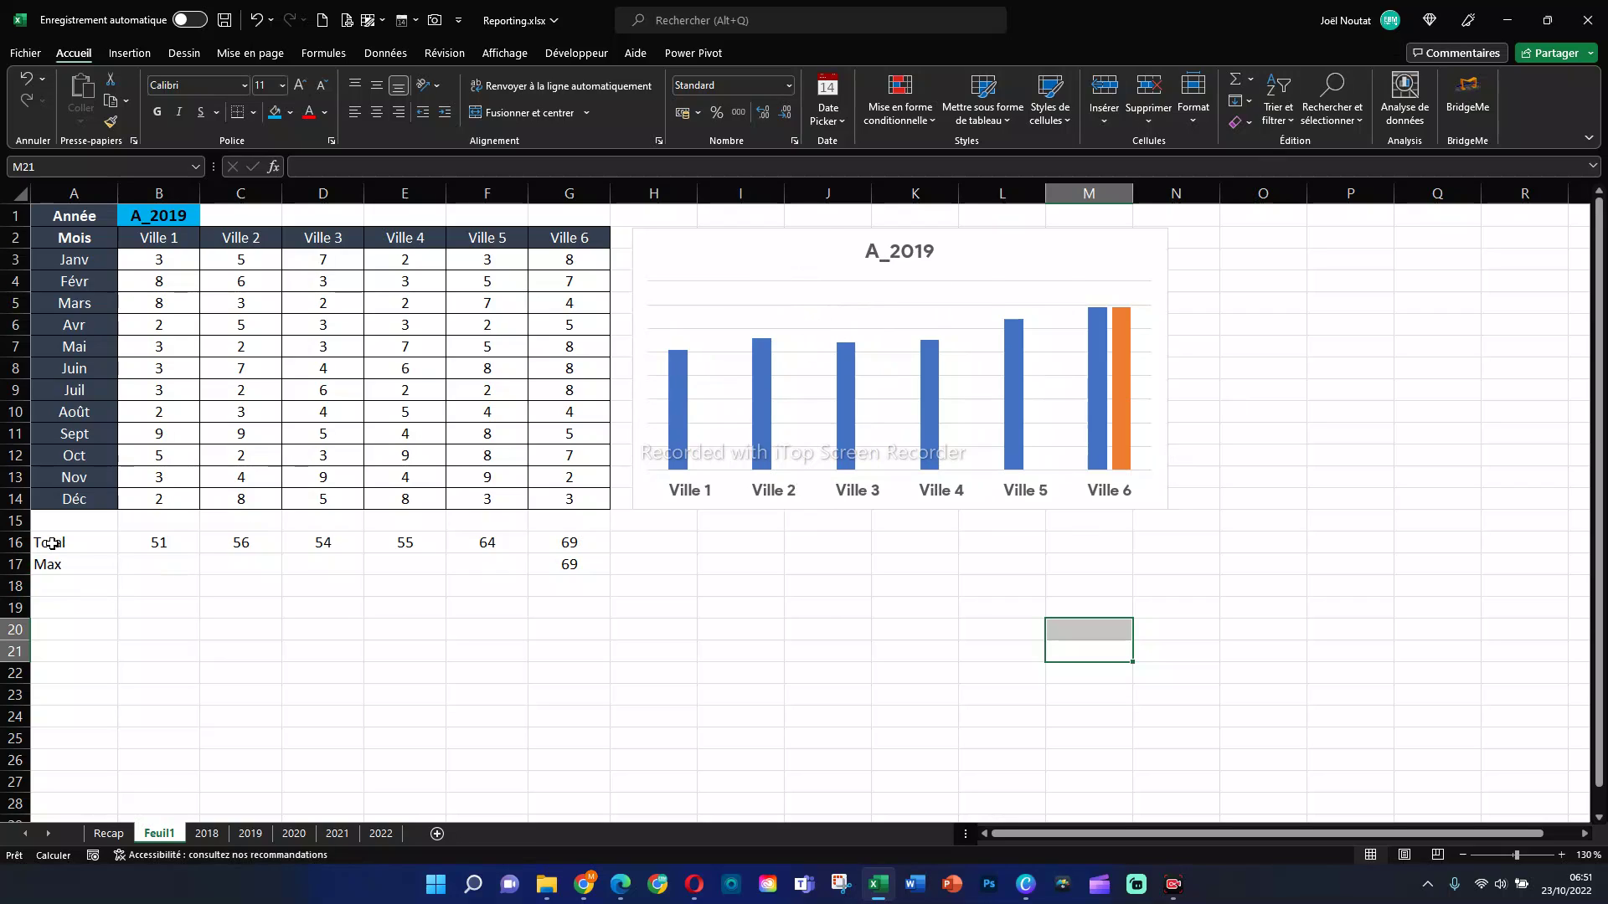
{"action": "left_click_drag", "start_coordinate": [52, 544], "coordinate": [553, 561]}
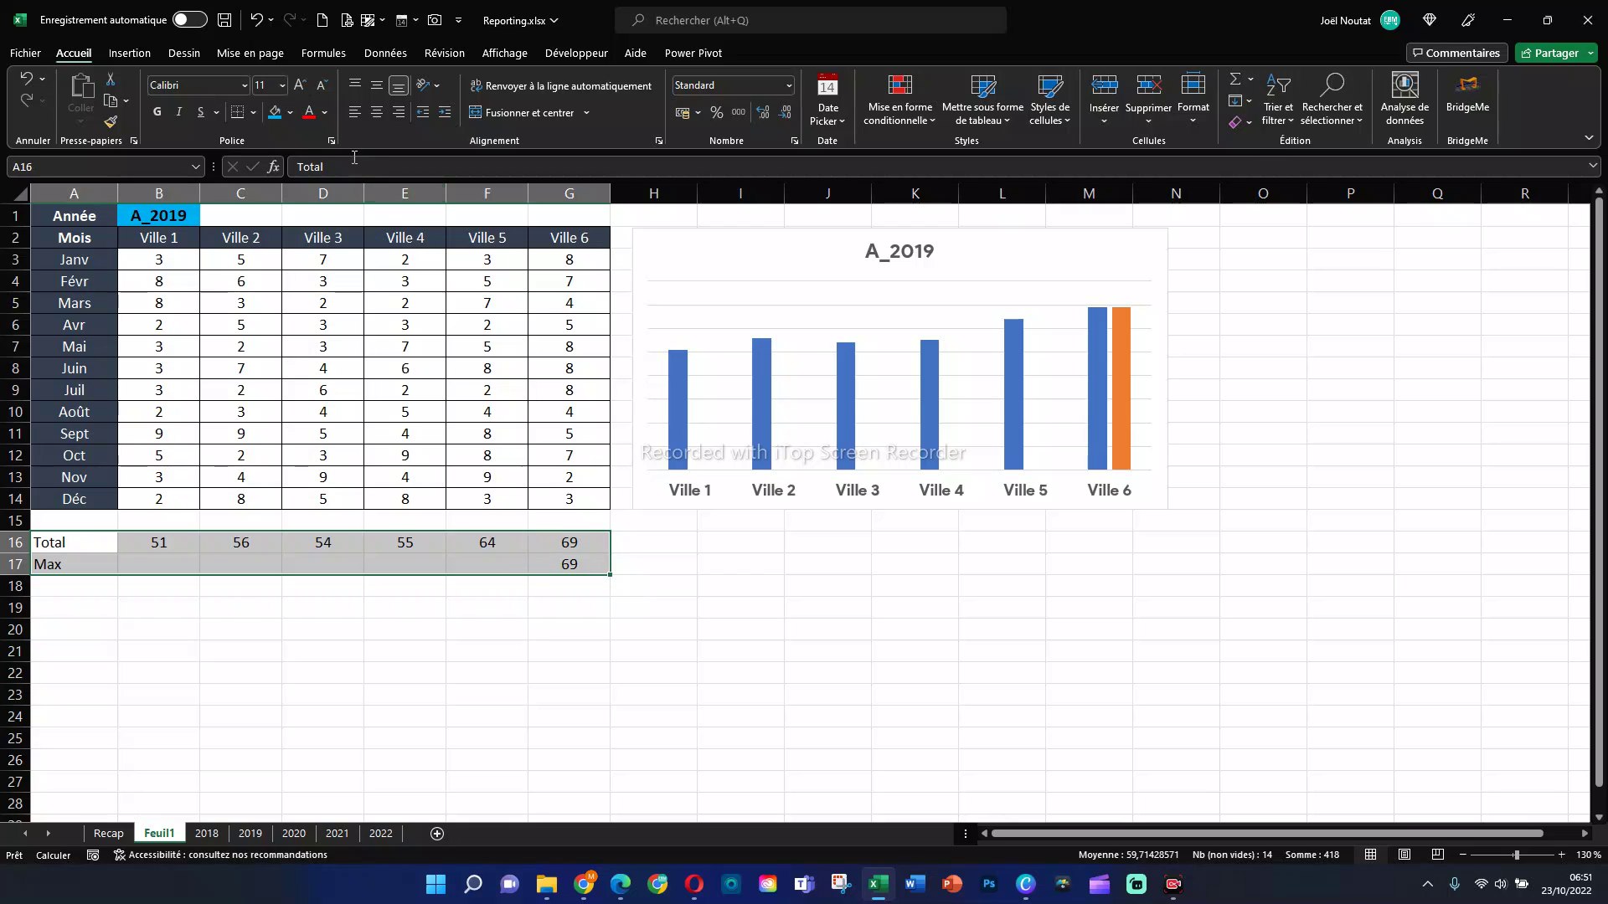
{"action": "left_click", "coordinate": [324, 112]}
{"action": "left_click", "coordinate": [312, 176]}
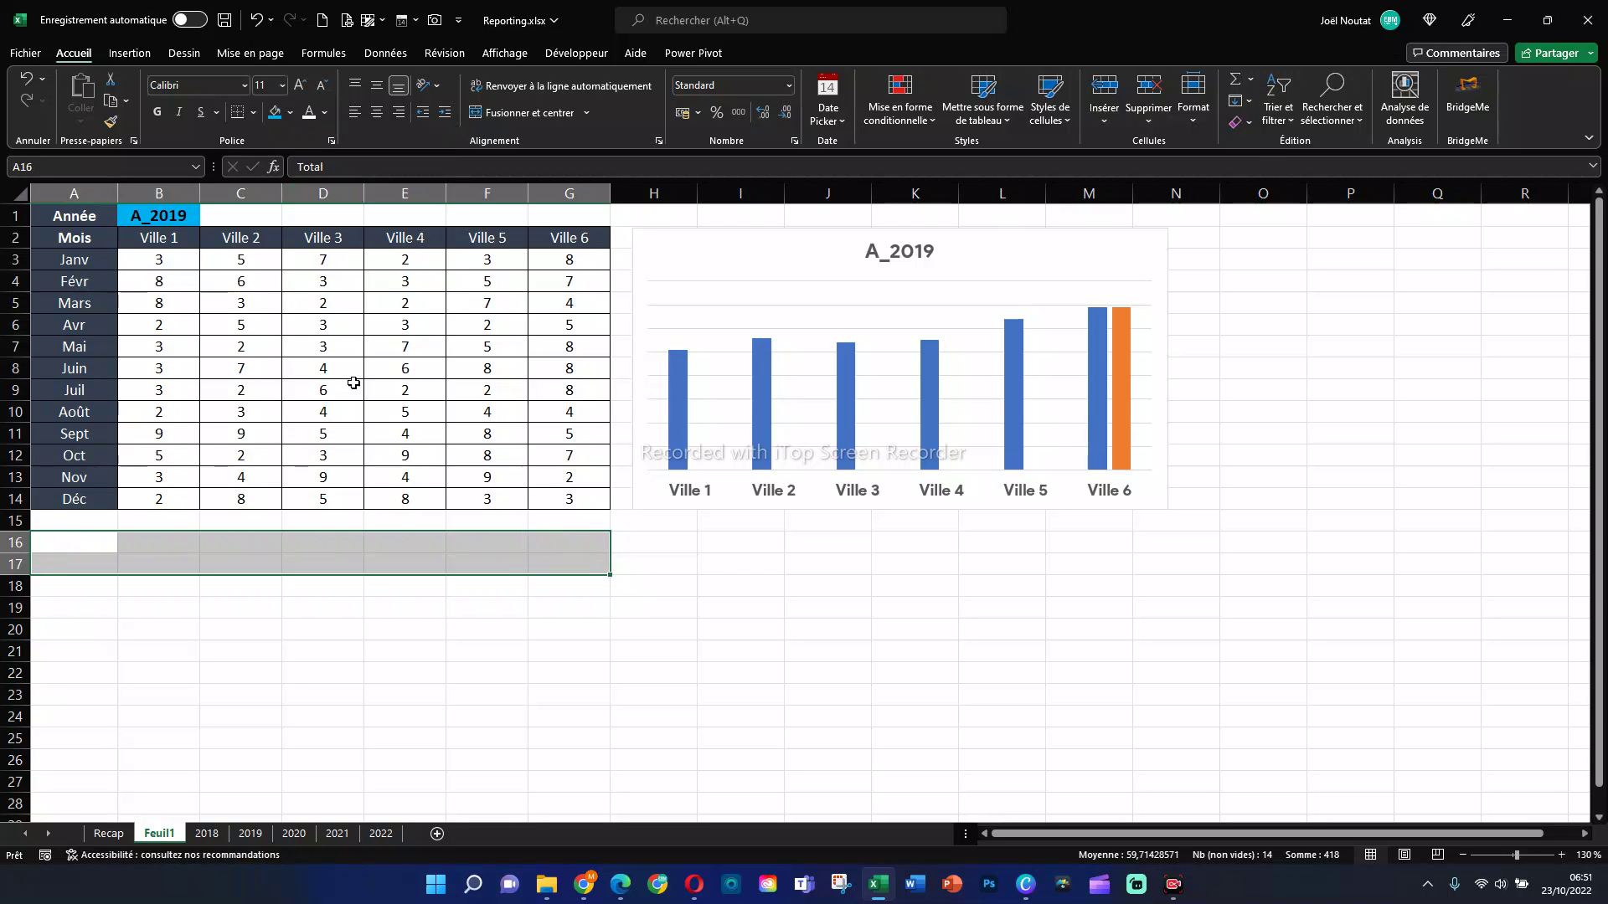
{"action": "left_click", "coordinate": [739, 585]}
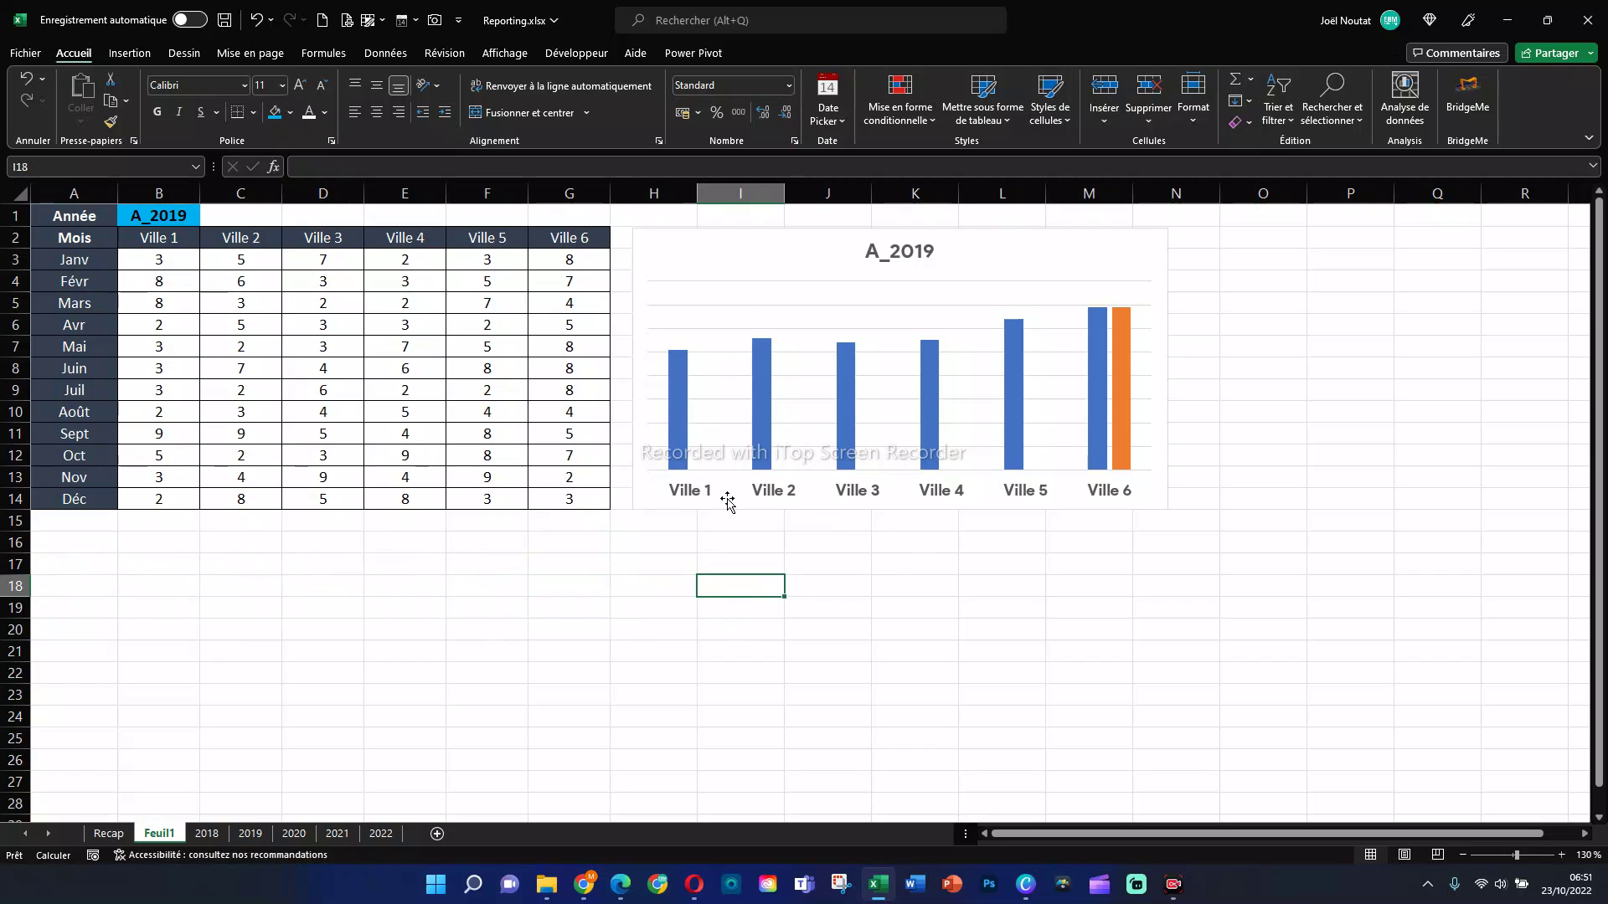
Step: Try hiding rows 16 and 17, which feed the chart
{"action": "left_click", "coordinate": [23, 551]}
{"action": "left_click_drag", "start_coordinate": [23, 555], "coordinate": [24, 565]}
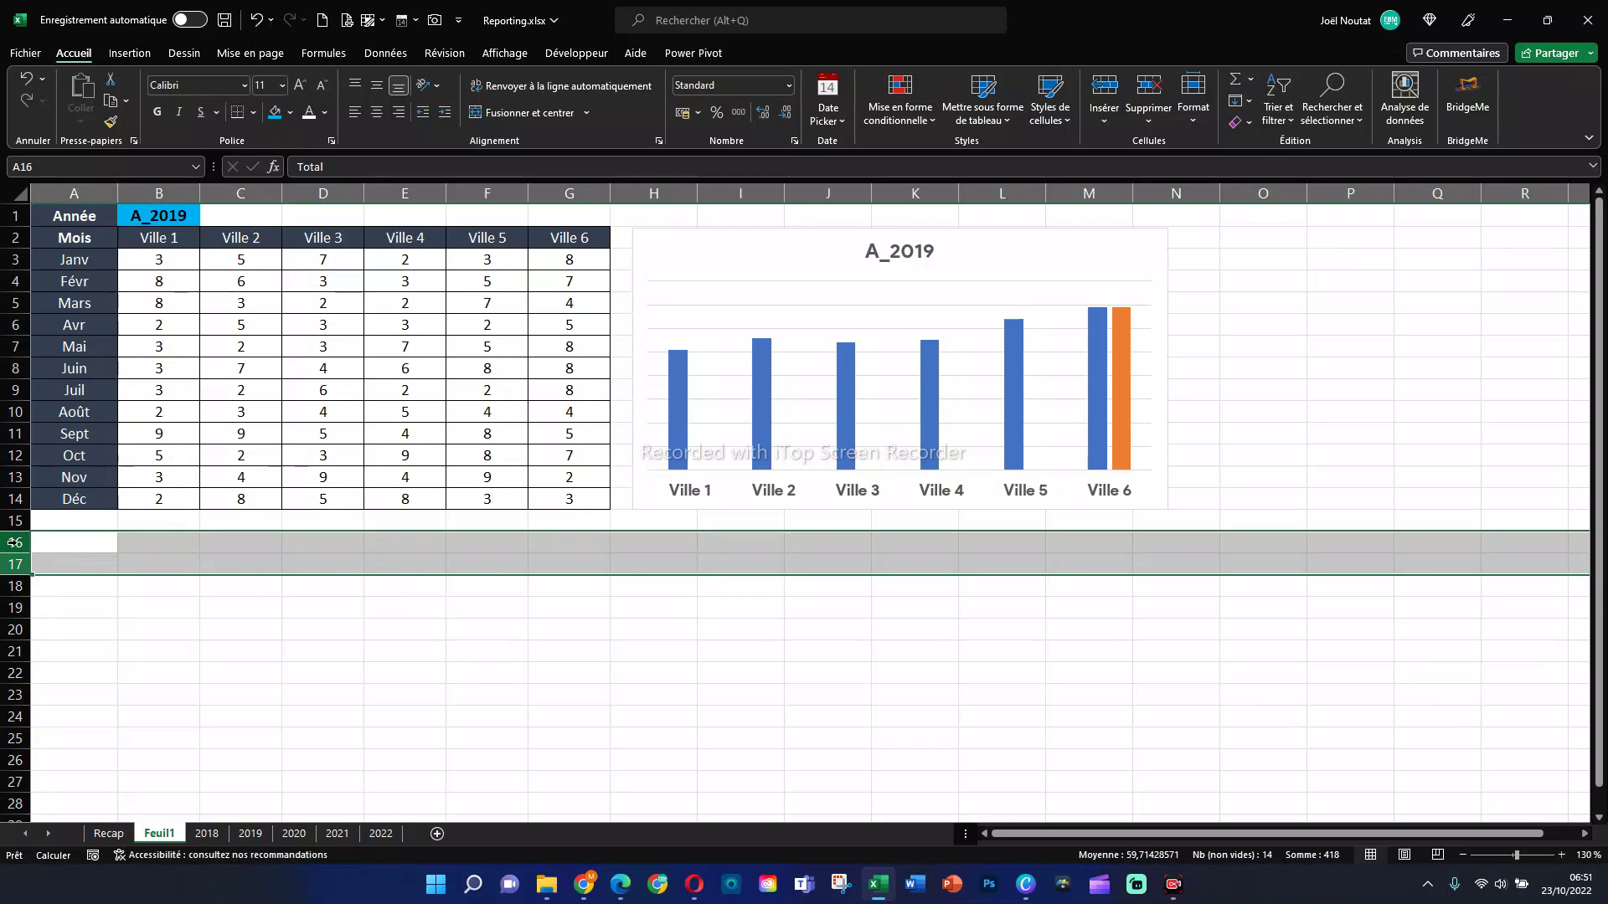
{"action": "right_click", "coordinate": [20, 552]}
{"action": "left_click", "coordinate": [70, 506]}
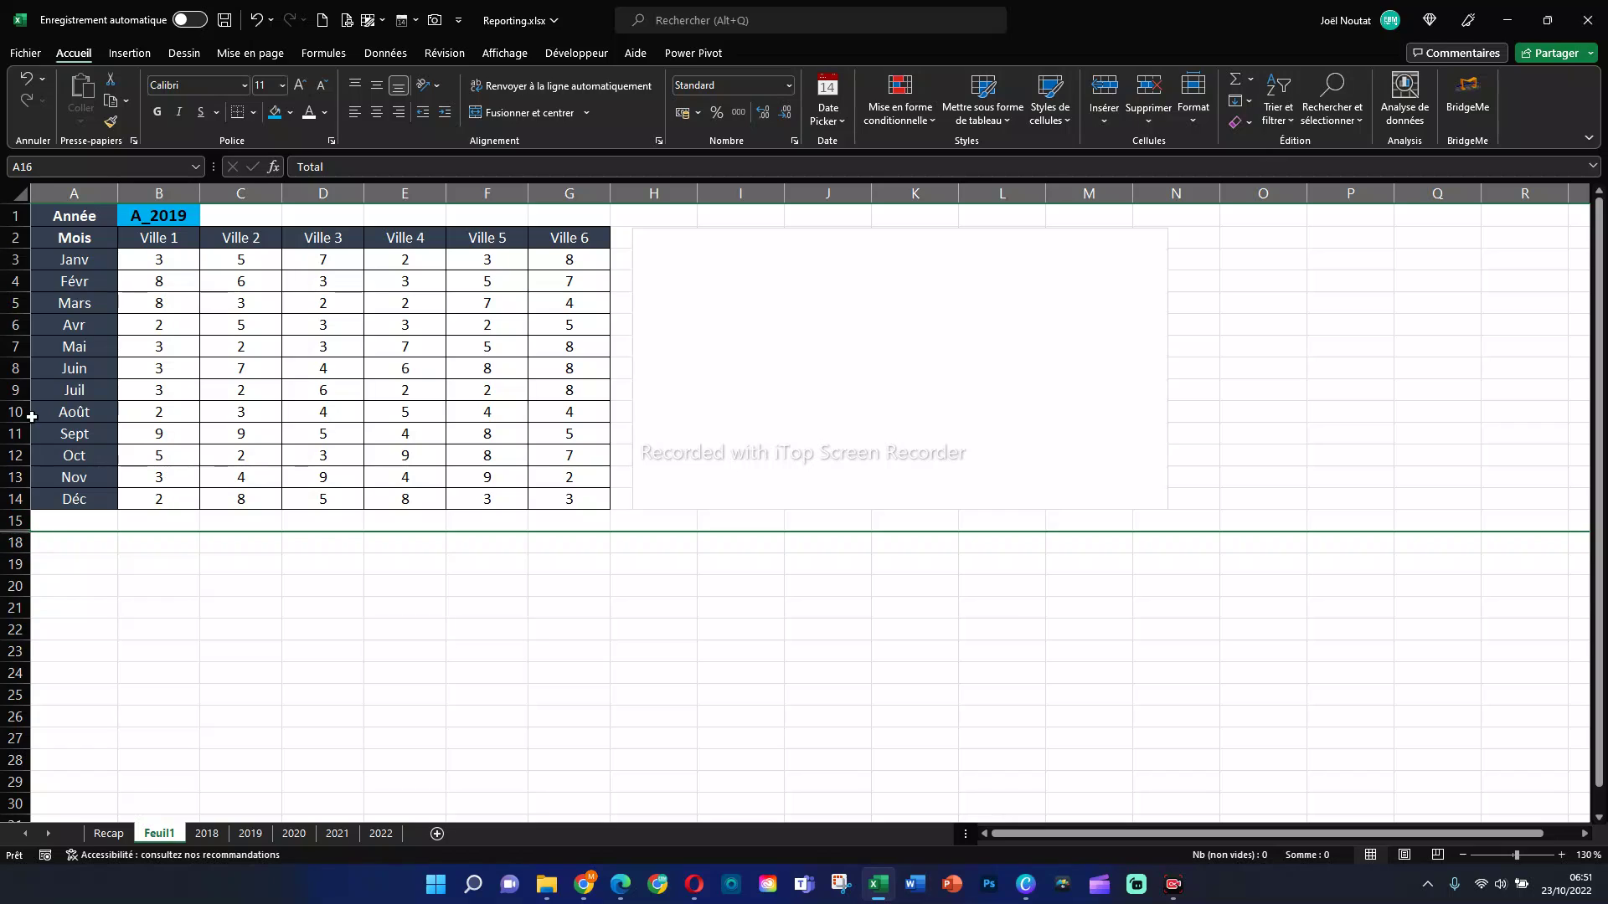
Step: Unhide the rows between 15 and 18
{"action": "left_click_drag", "start_coordinate": [22, 521], "coordinate": [24, 537]}
{"action": "right_click", "coordinate": [23, 537]}
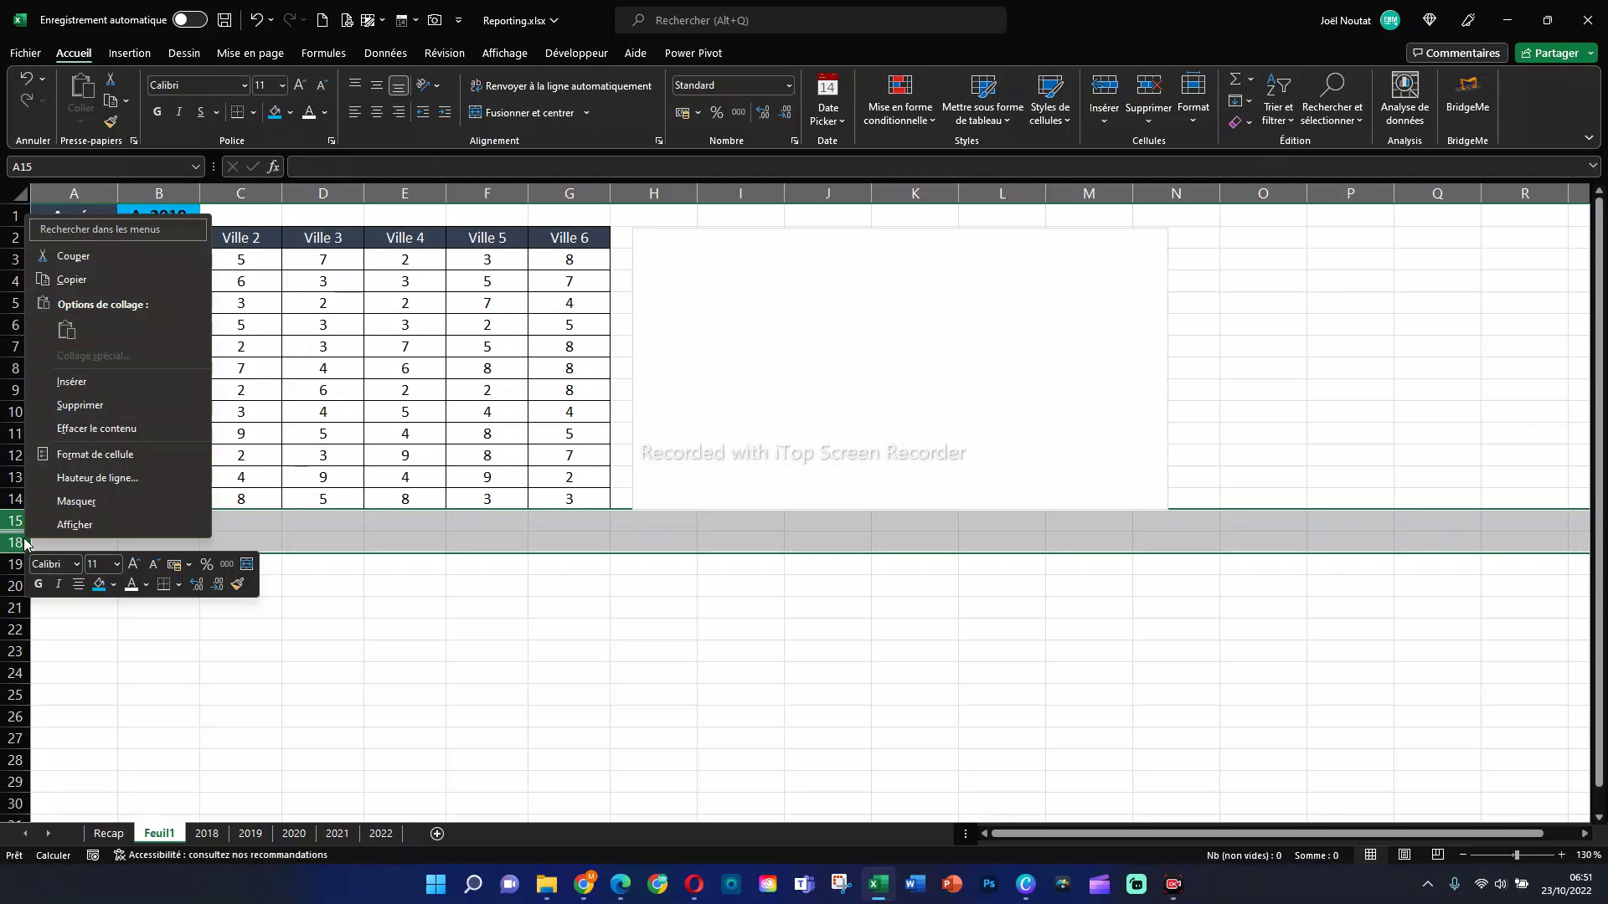
{"action": "left_click", "coordinate": [94, 528]}
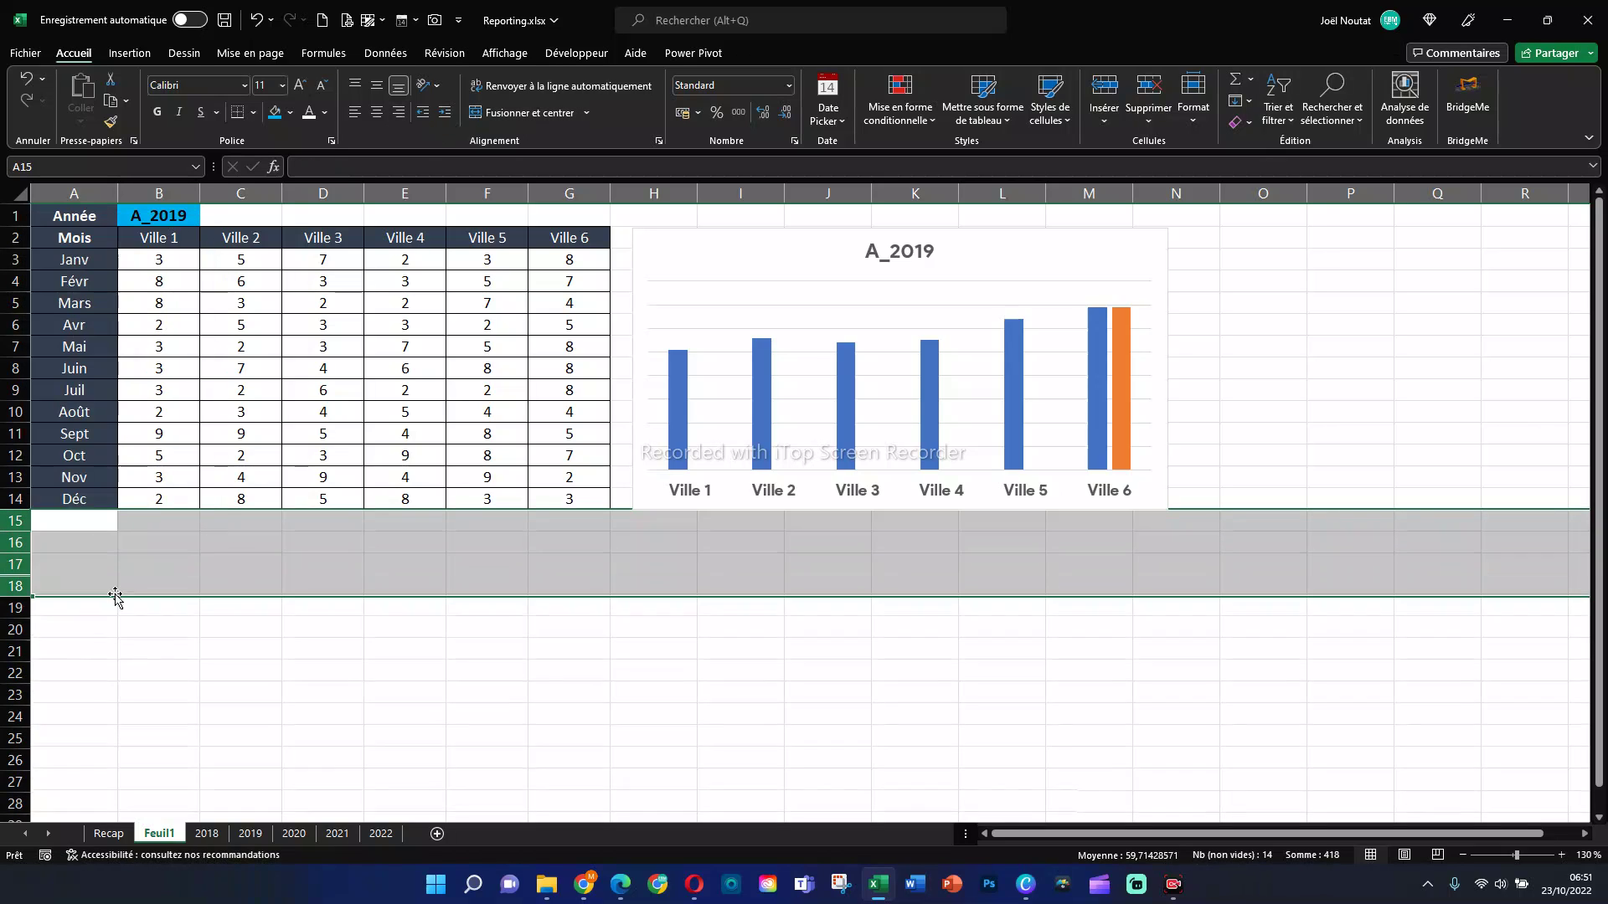
Step: Delete the chart's horizontal gridlines
{"action": "left_click", "coordinate": [873, 312]}
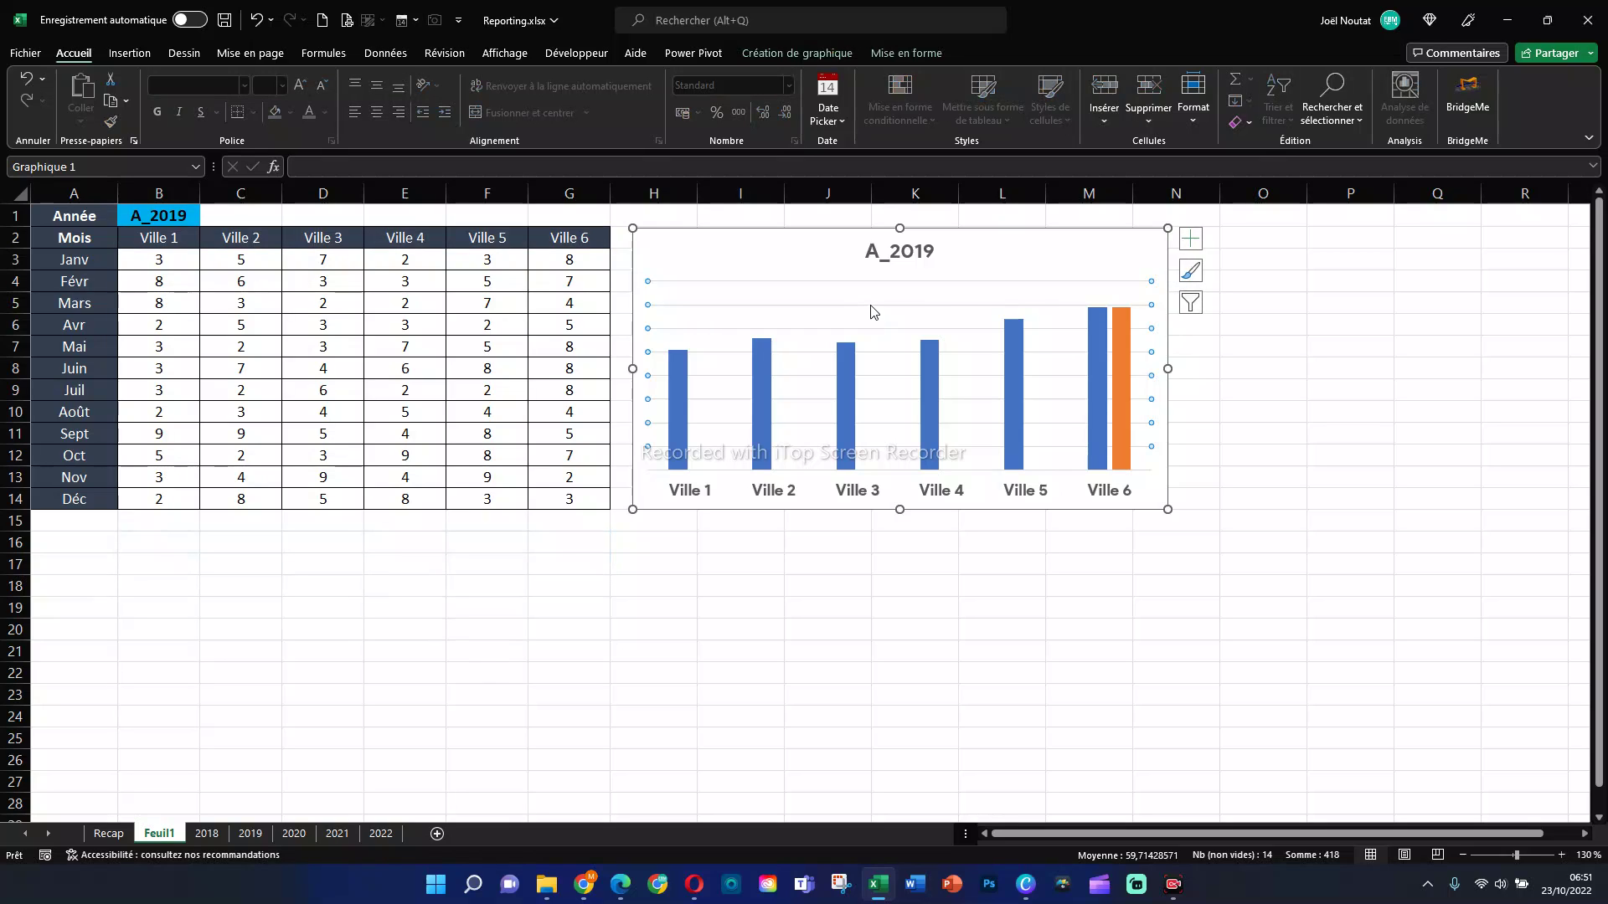
{"action": "key", "text": "Delete"}
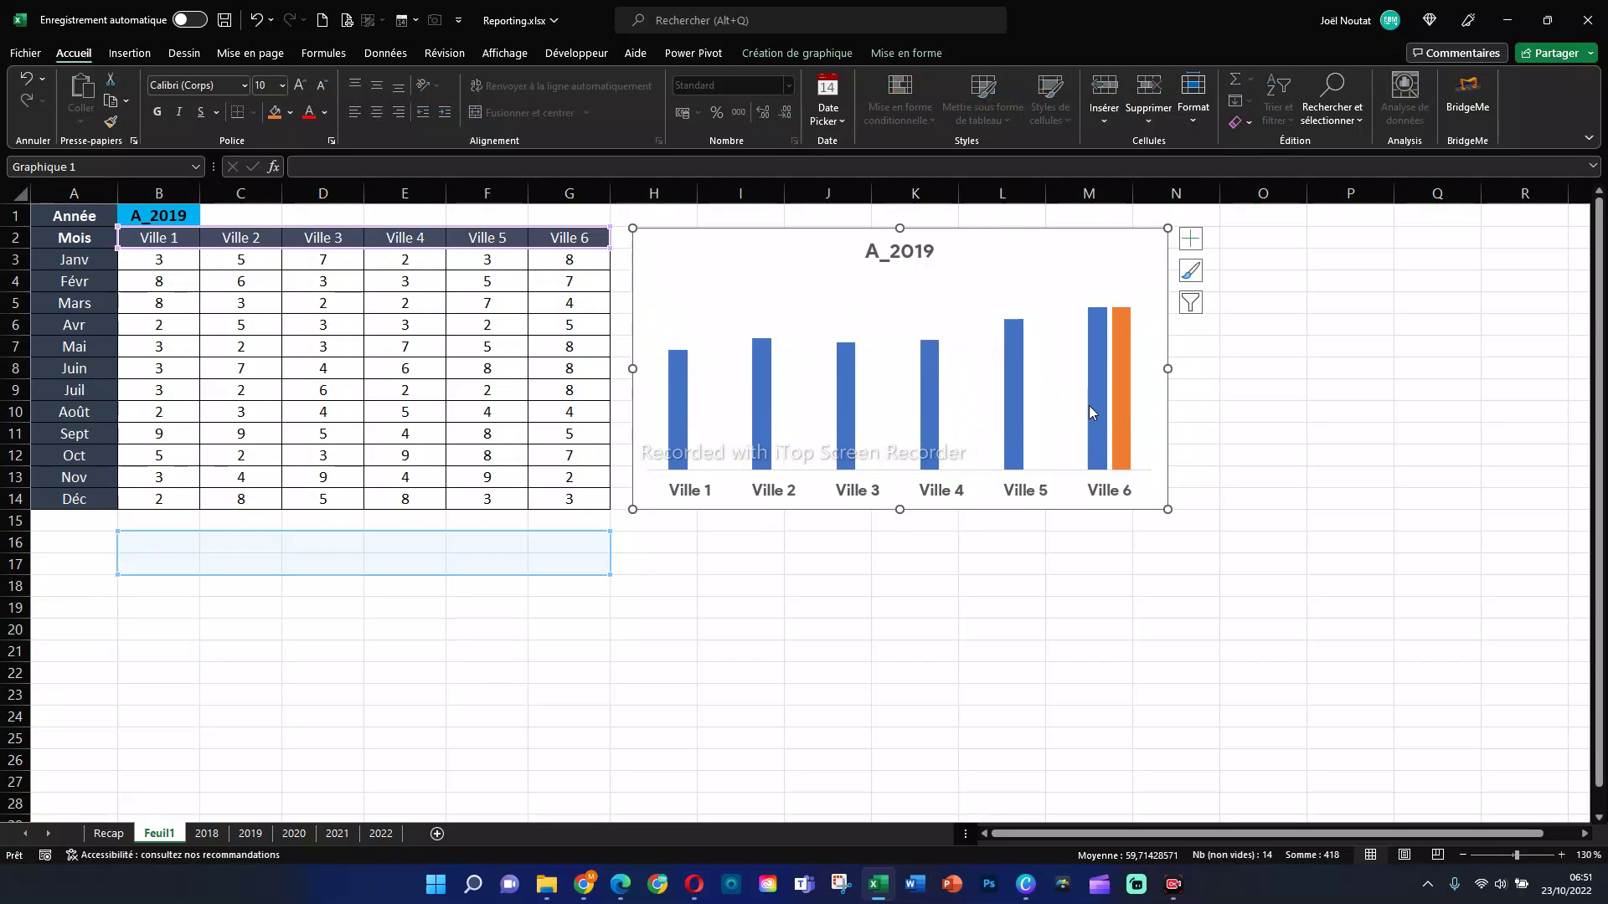
Step: Set the blue column series to a 100 % series overlap and an 80 % gap width
{"action": "left_click", "coordinate": [761, 405]}
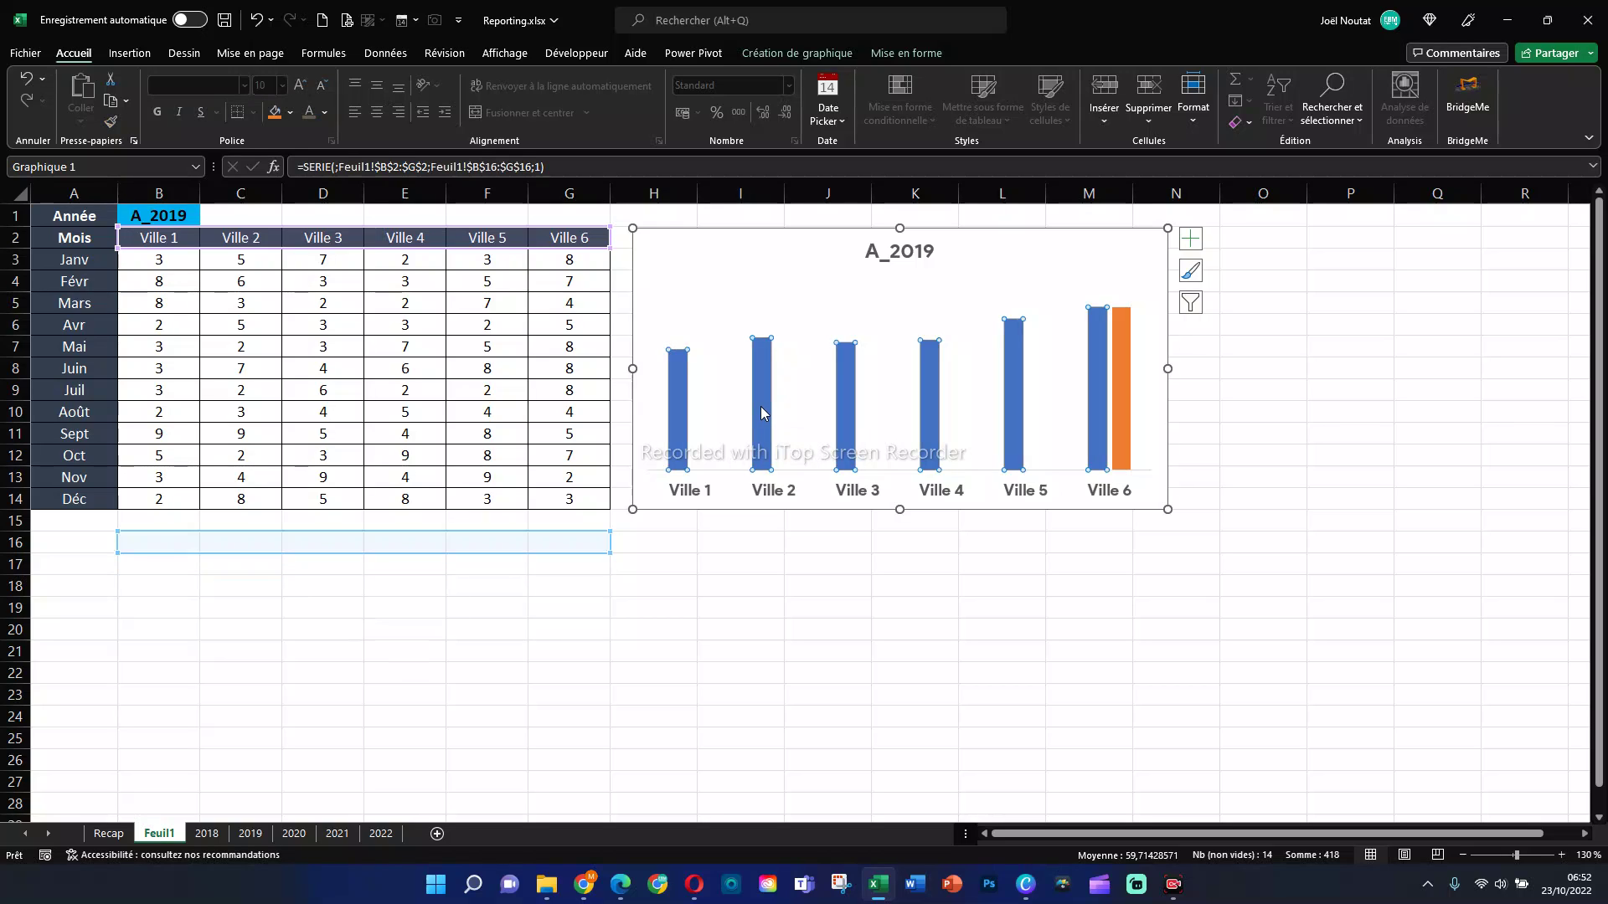
{"action": "right_click", "coordinate": [760, 410]}
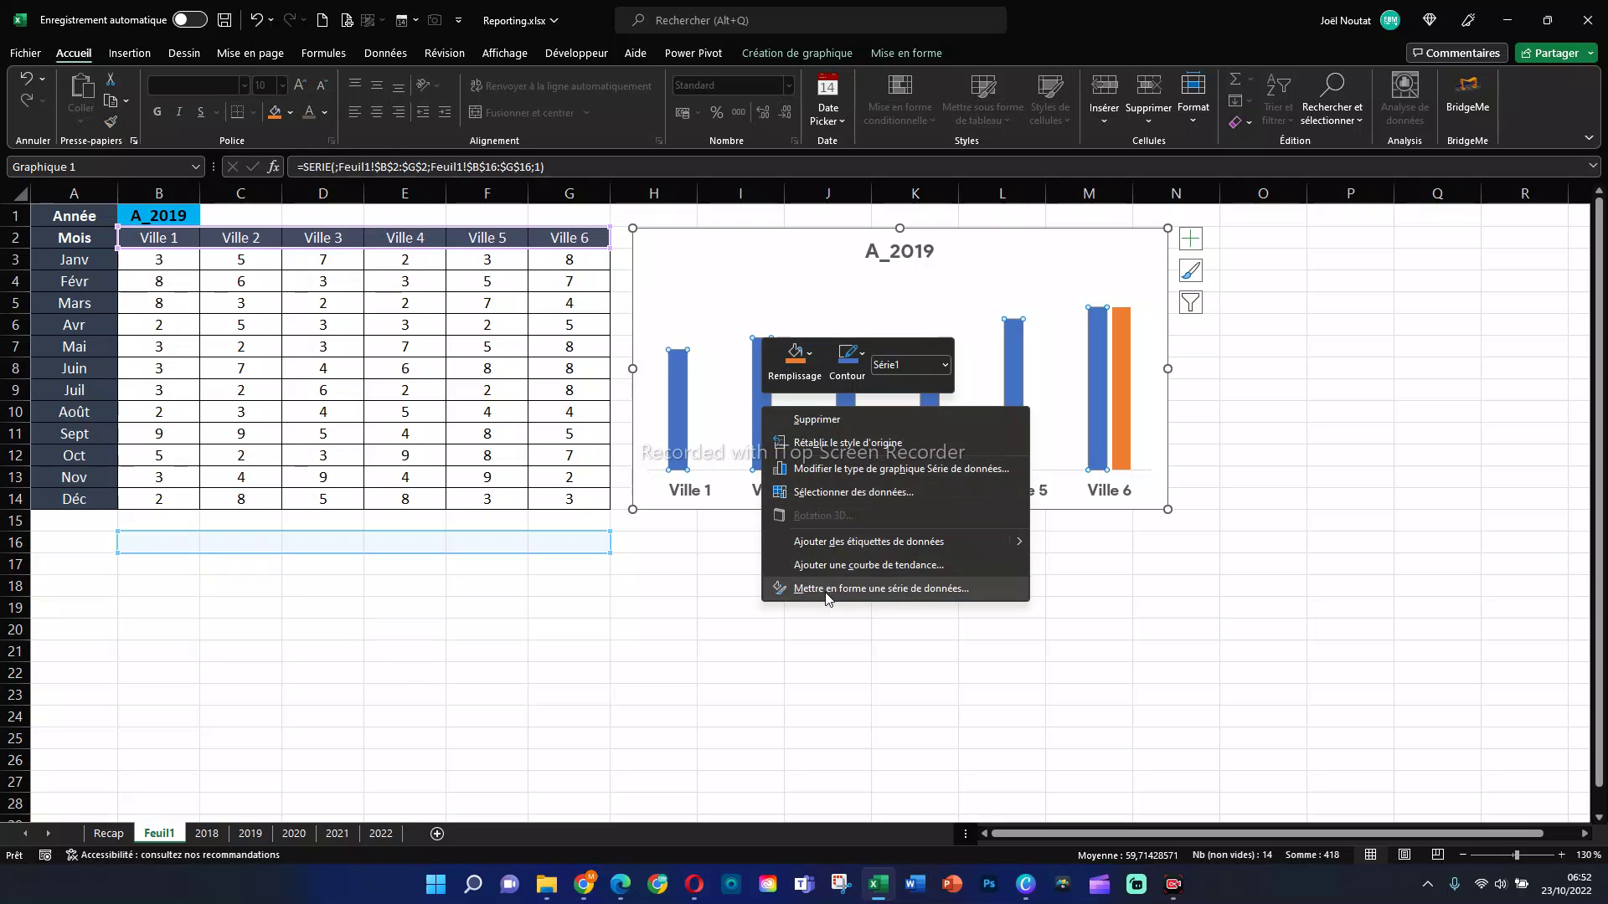
{"action": "left_click", "coordinate": [881, 588]}
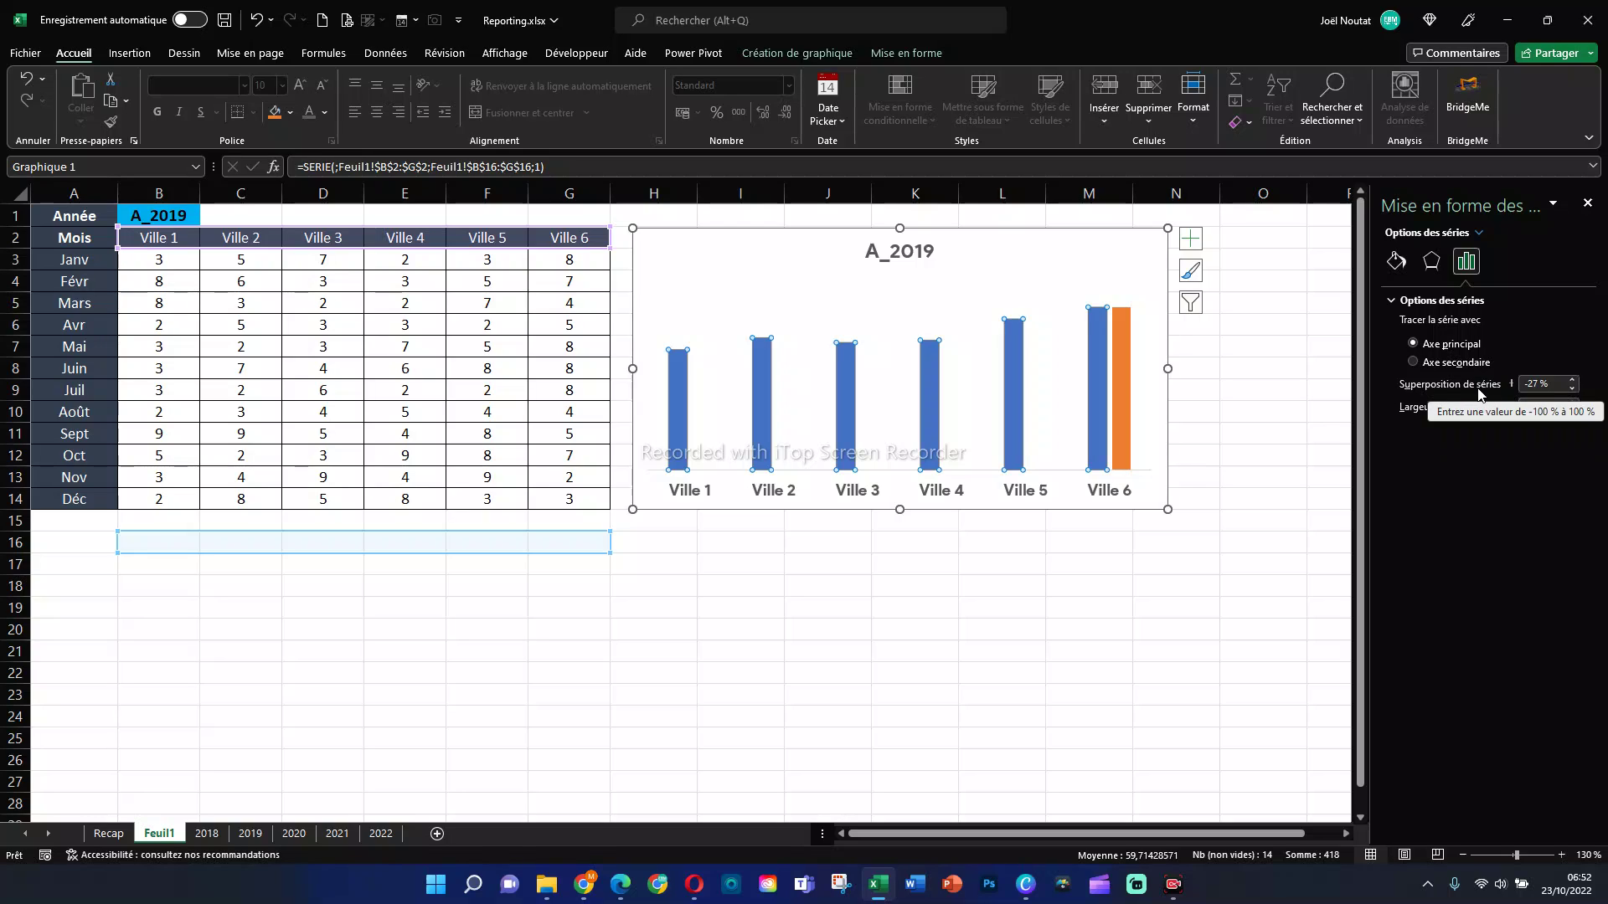
{"action": "left_click", "coordinate": [1511, 387]}
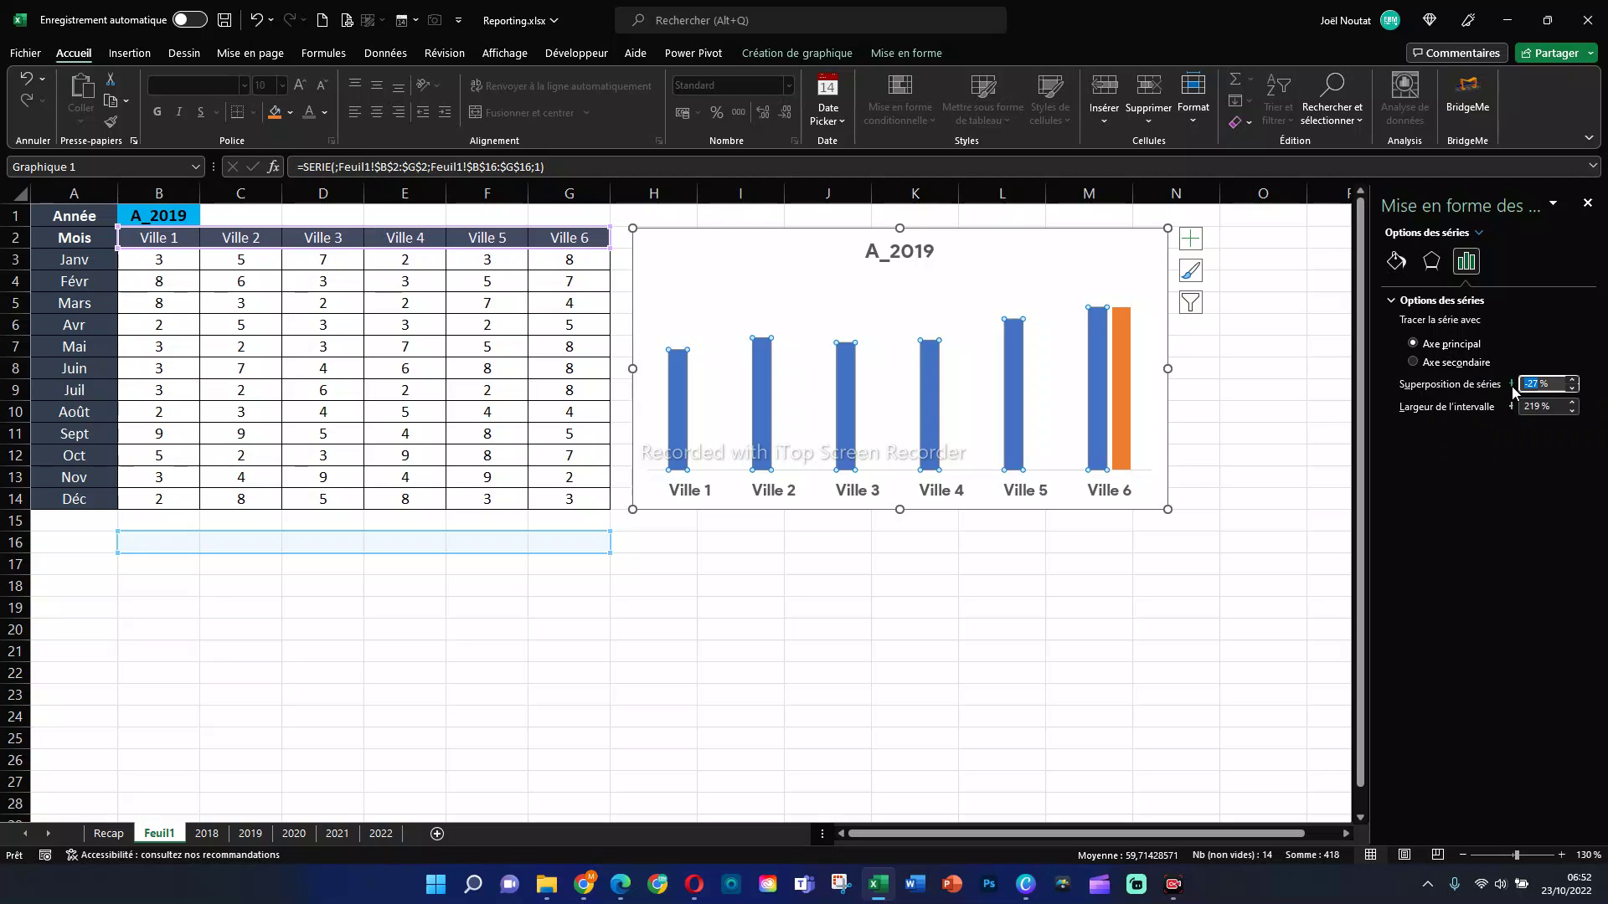
{"action": "type", "text": "100"}
{"action": "left_click", "coordinate": [1531, 406]}
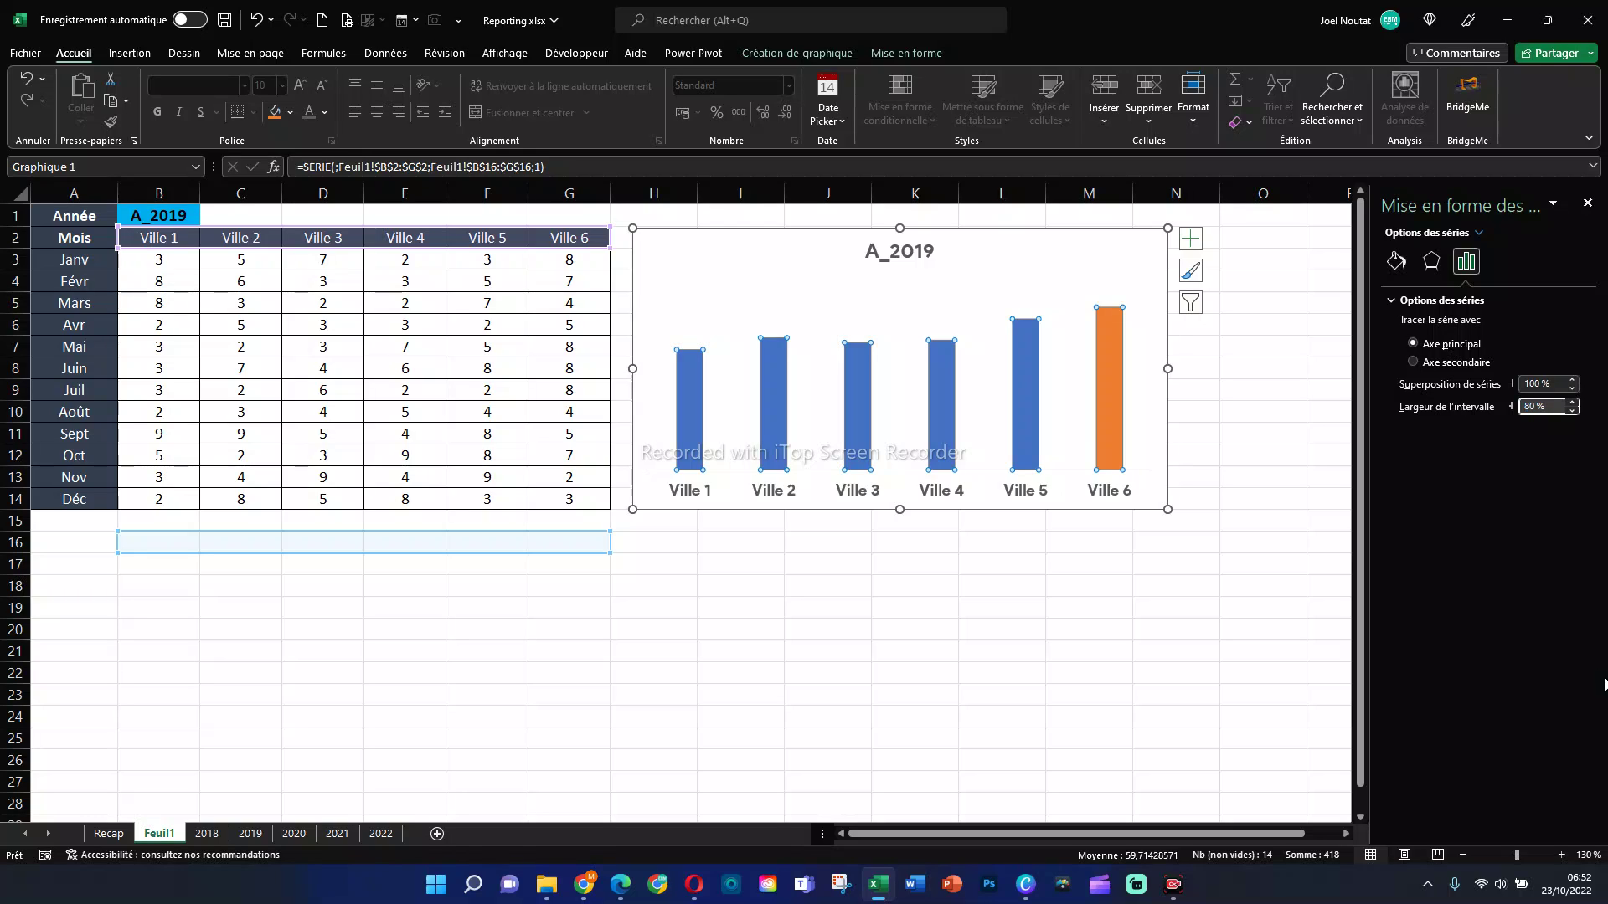
{"action": "left_click", "coordinate": [1536, 383]}
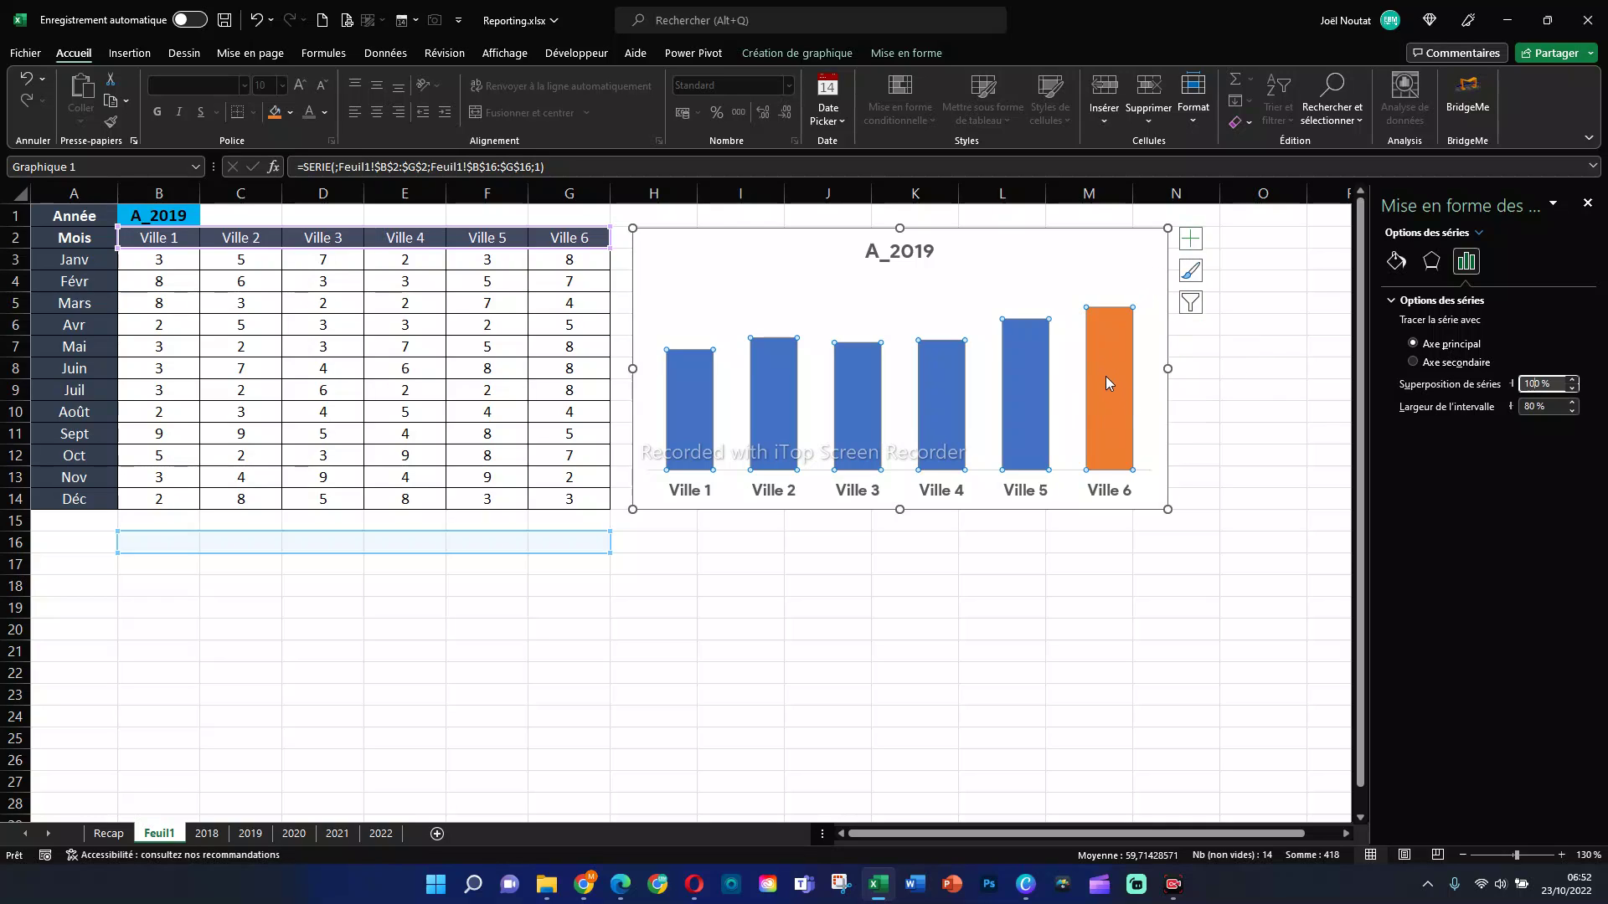
{"action": "left_click", "coordinate": [1033, 380]}
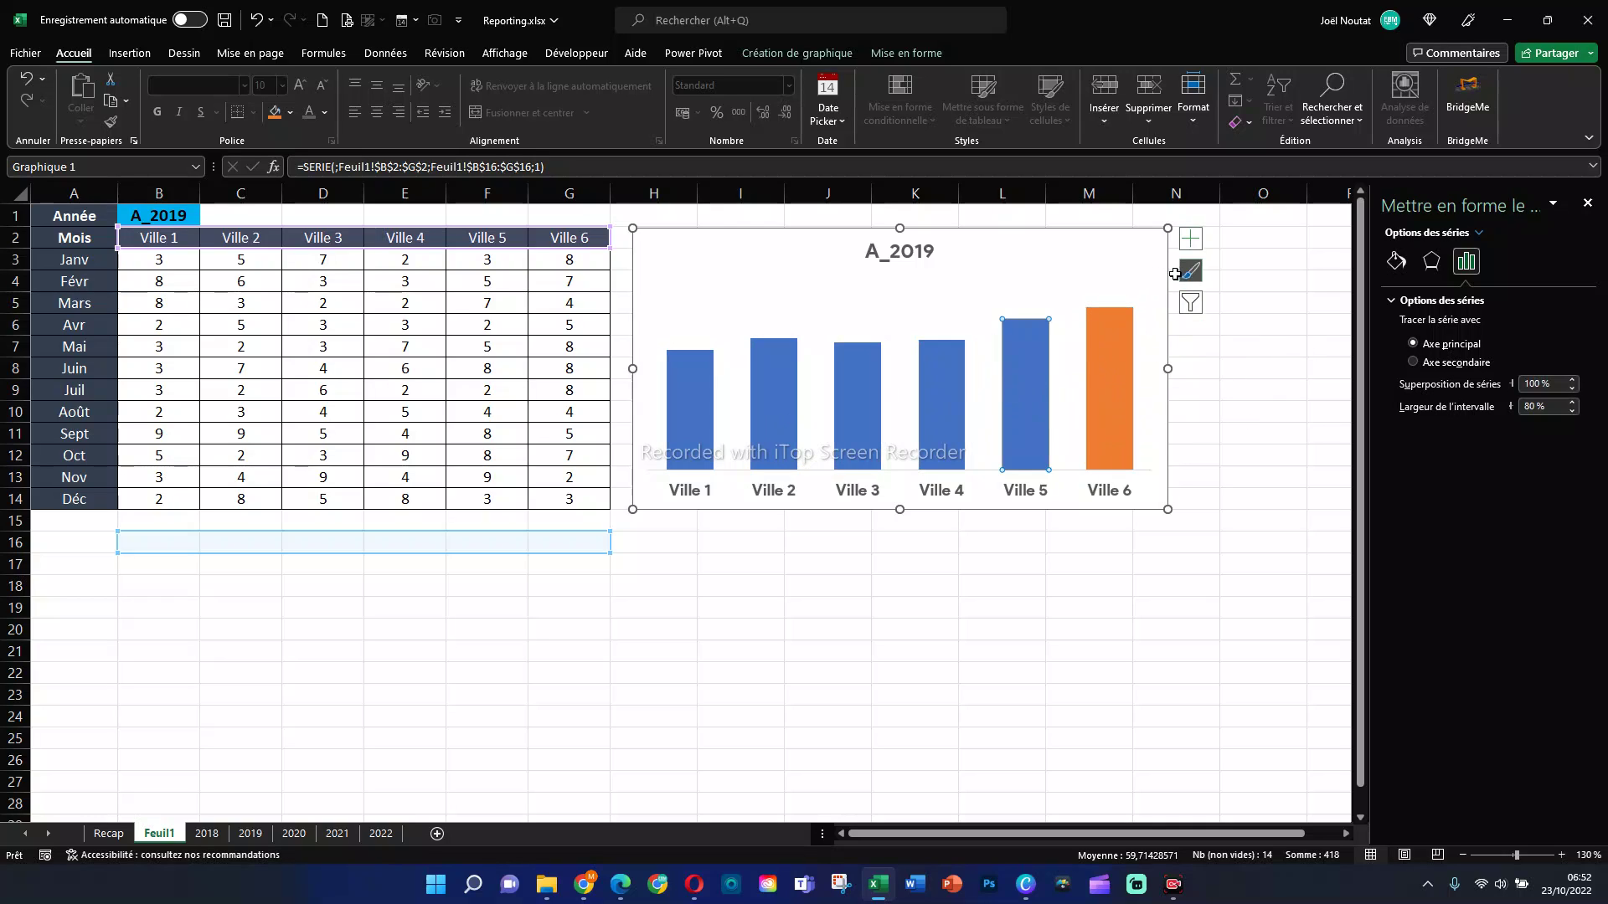
Step: Add data labels to the chart and delete the labels belonging to the orange Max series
{"action": "left_click", "coordinate": [1156, 251]}
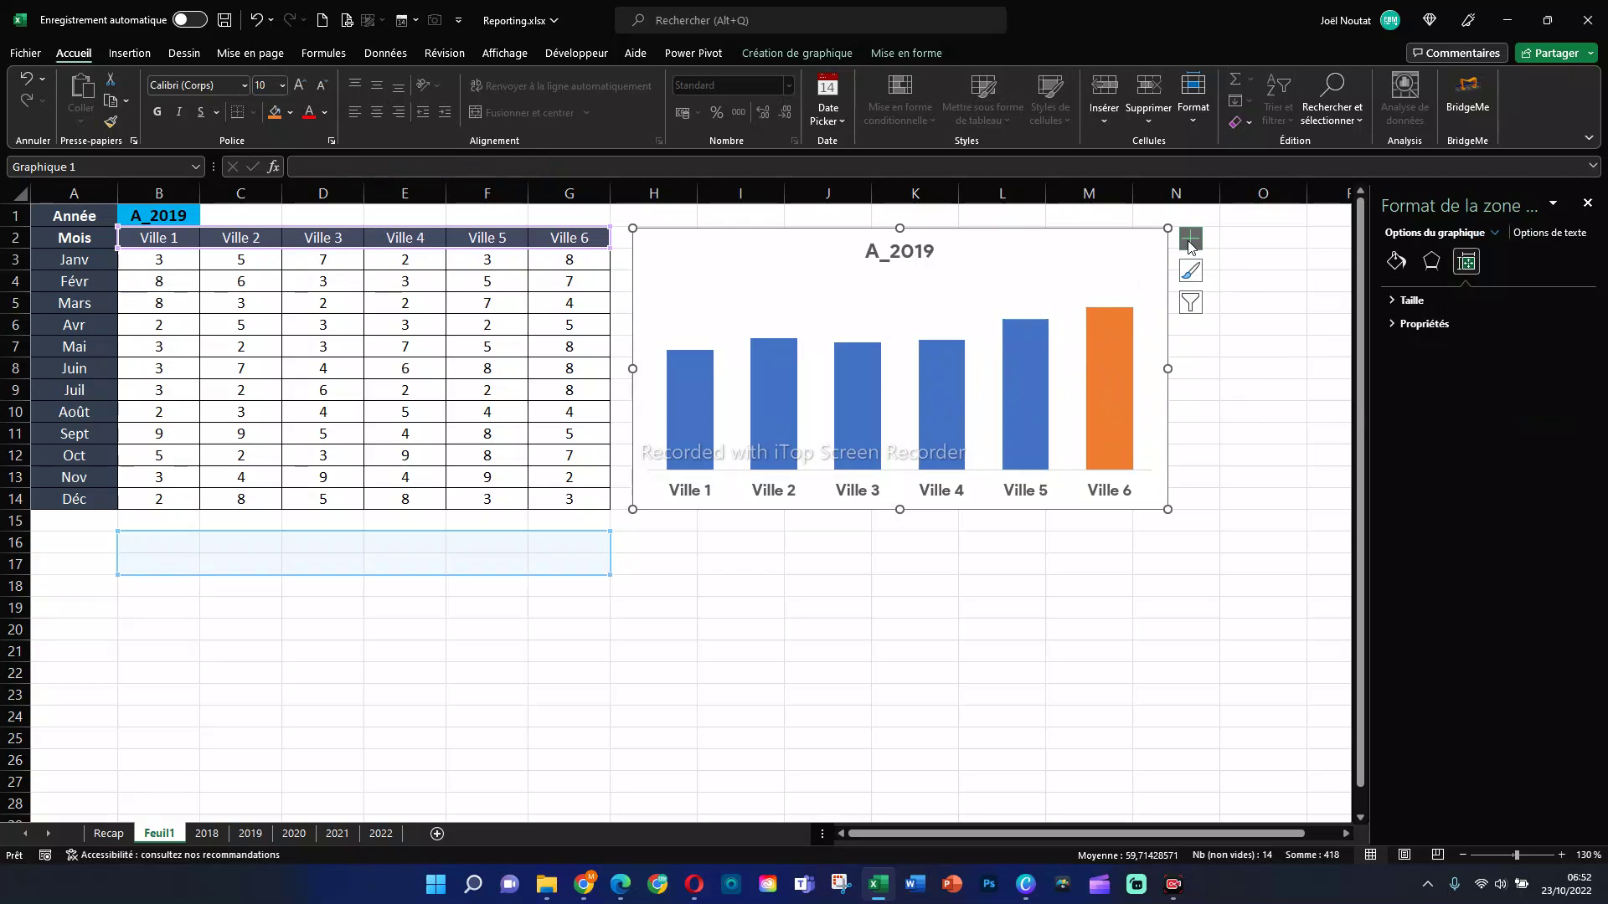
{"action": "left_click", "coordinate": [1190, 241]}
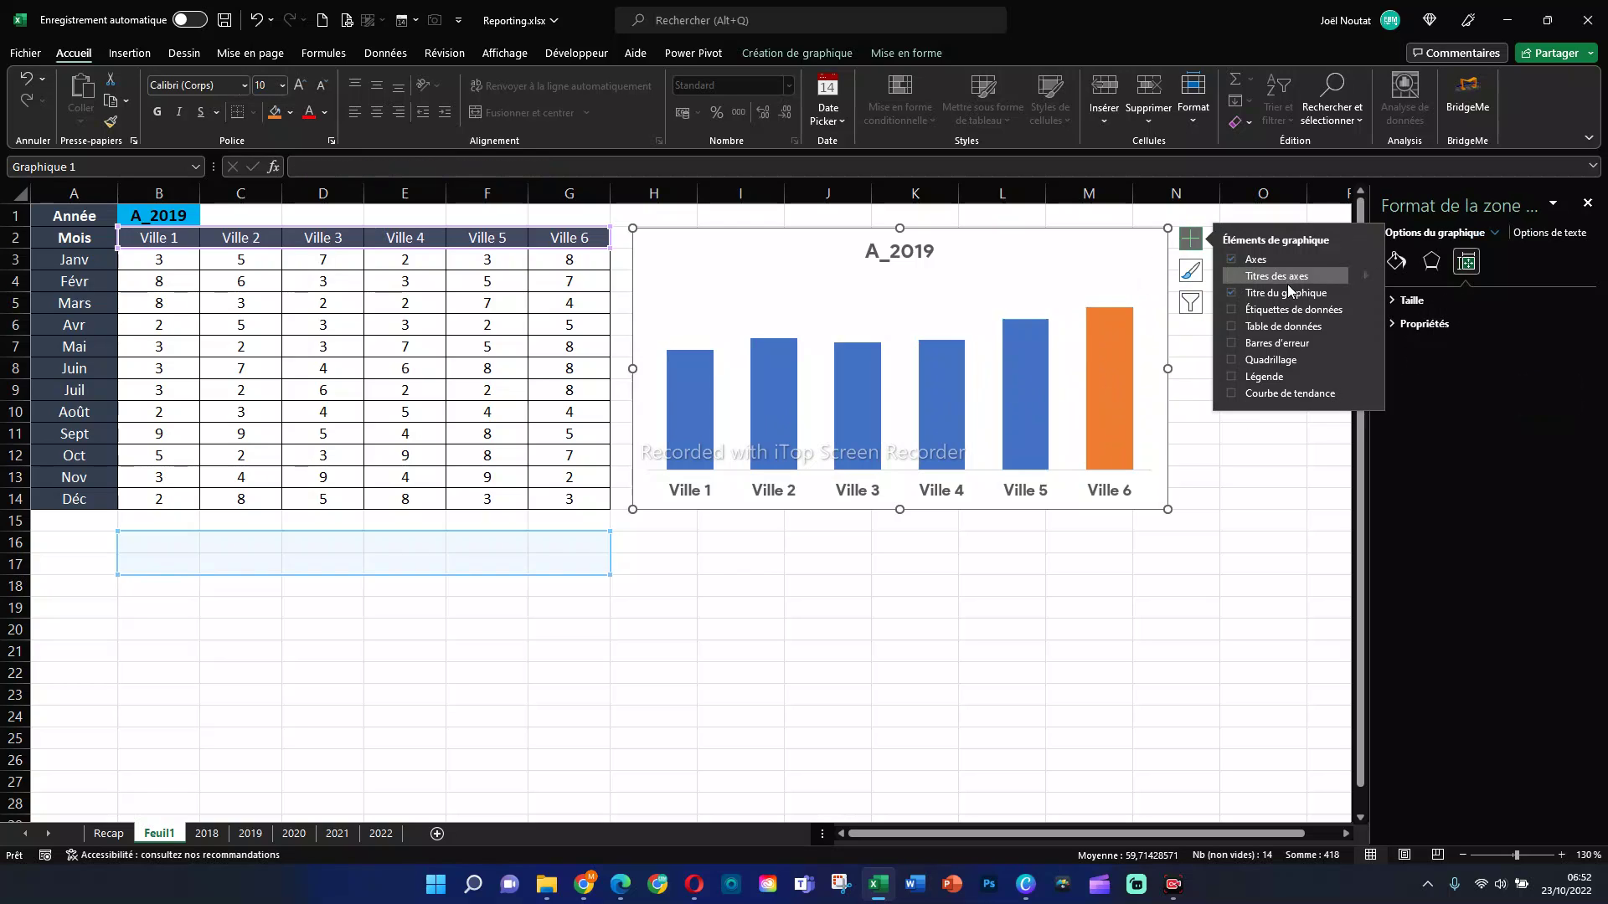
{"action": "left_click", "coordinate": [1231, 311]}
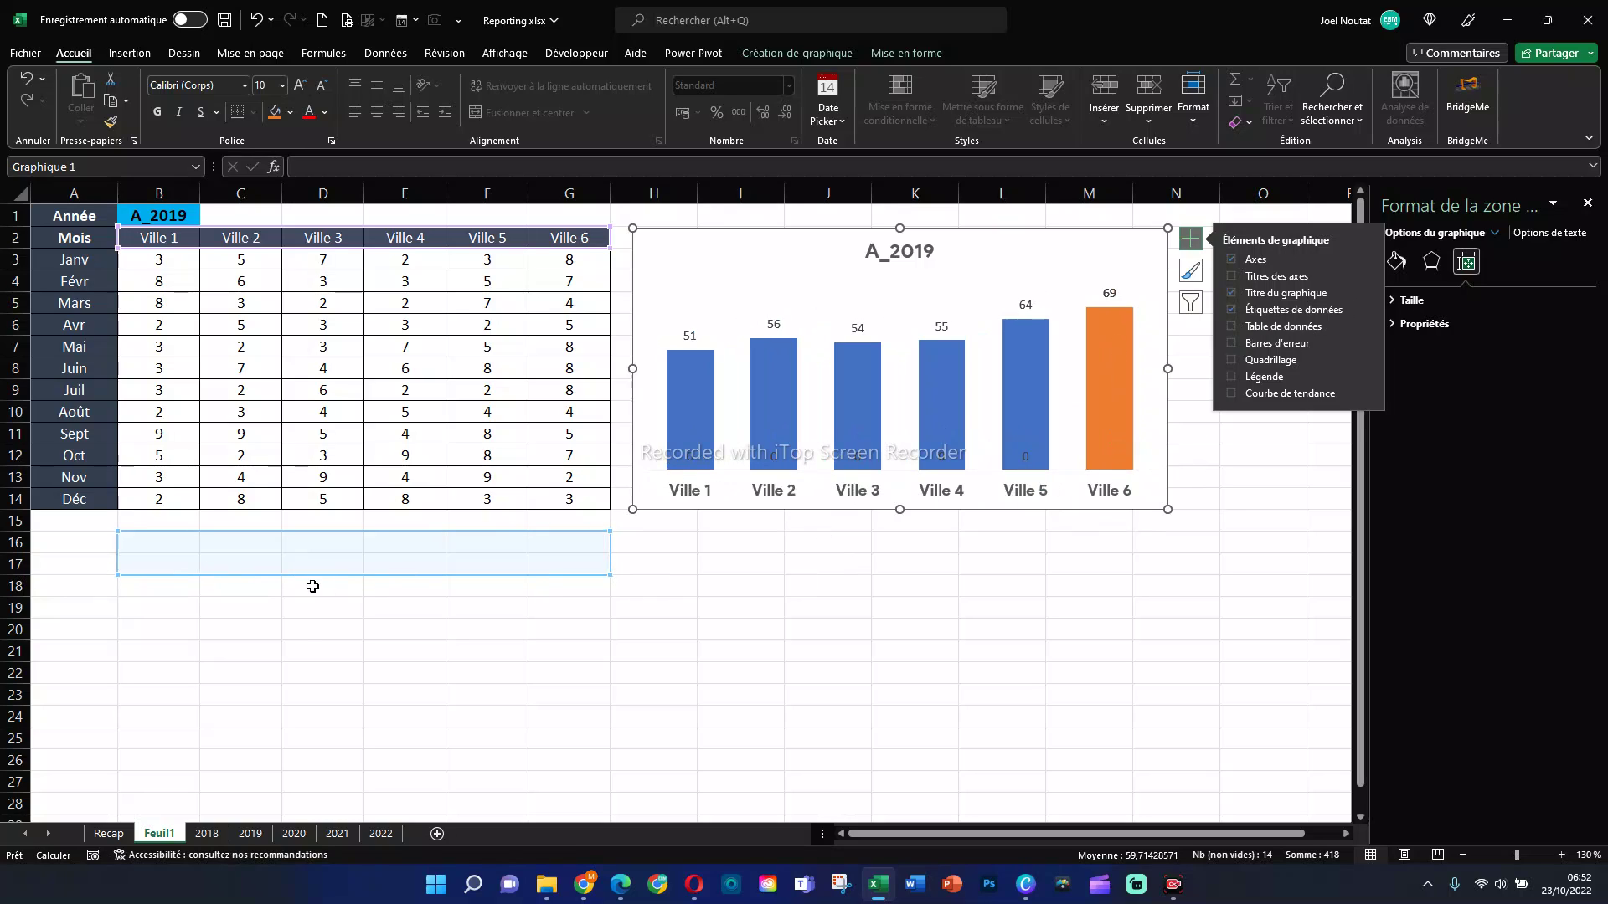
{"action": "left_click", "coordinate": [700, 467]}
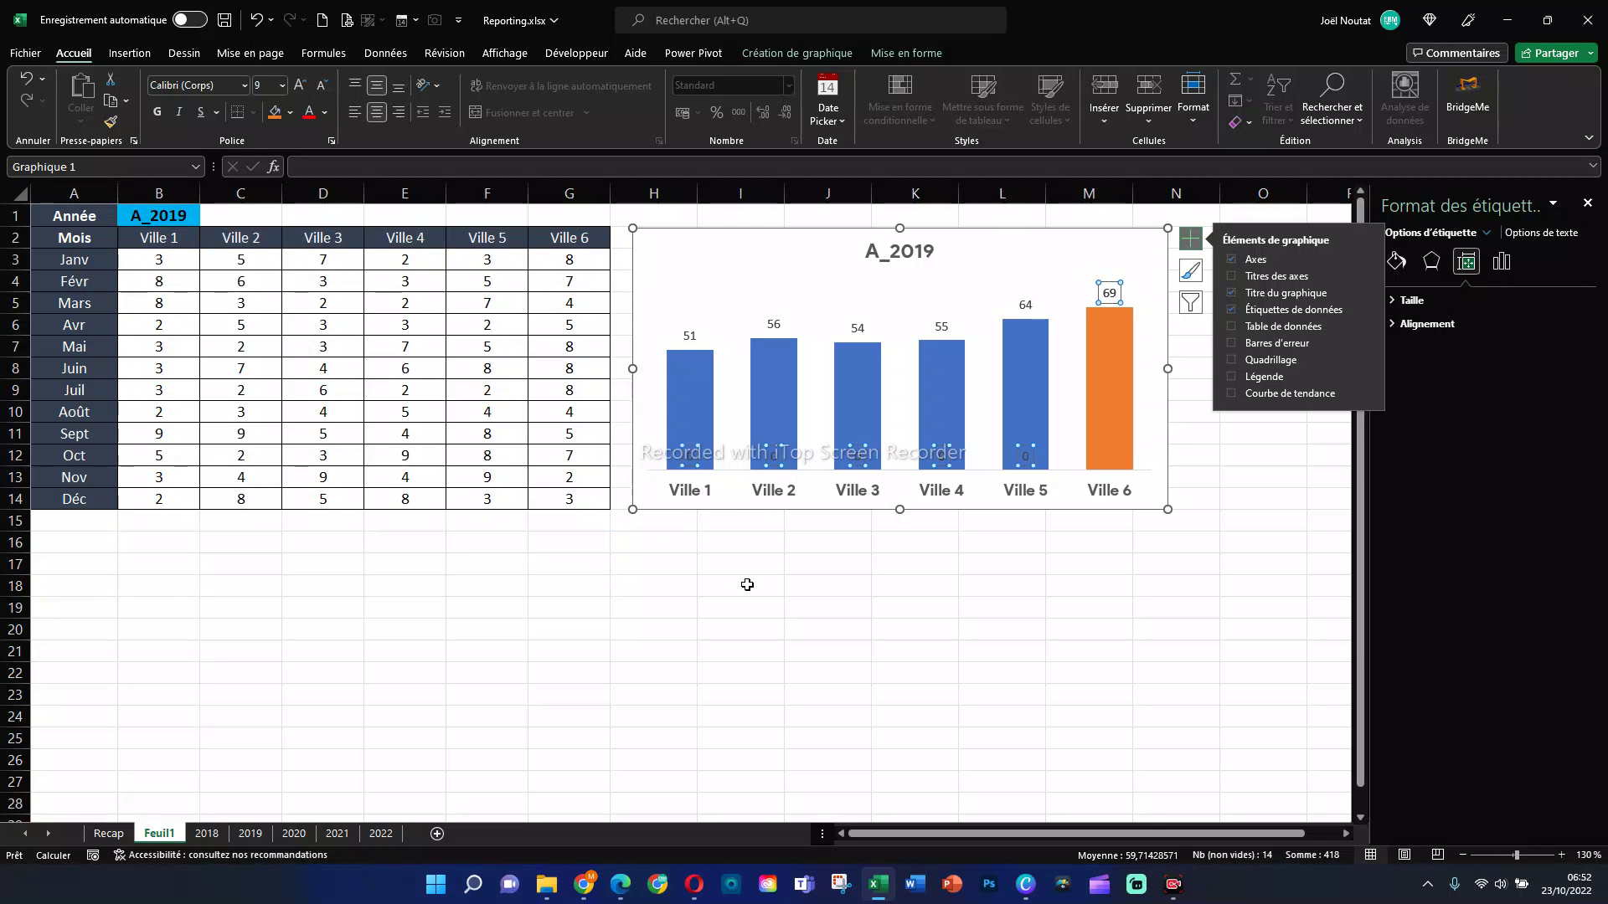
{"action": "key", "text": "Delete"}
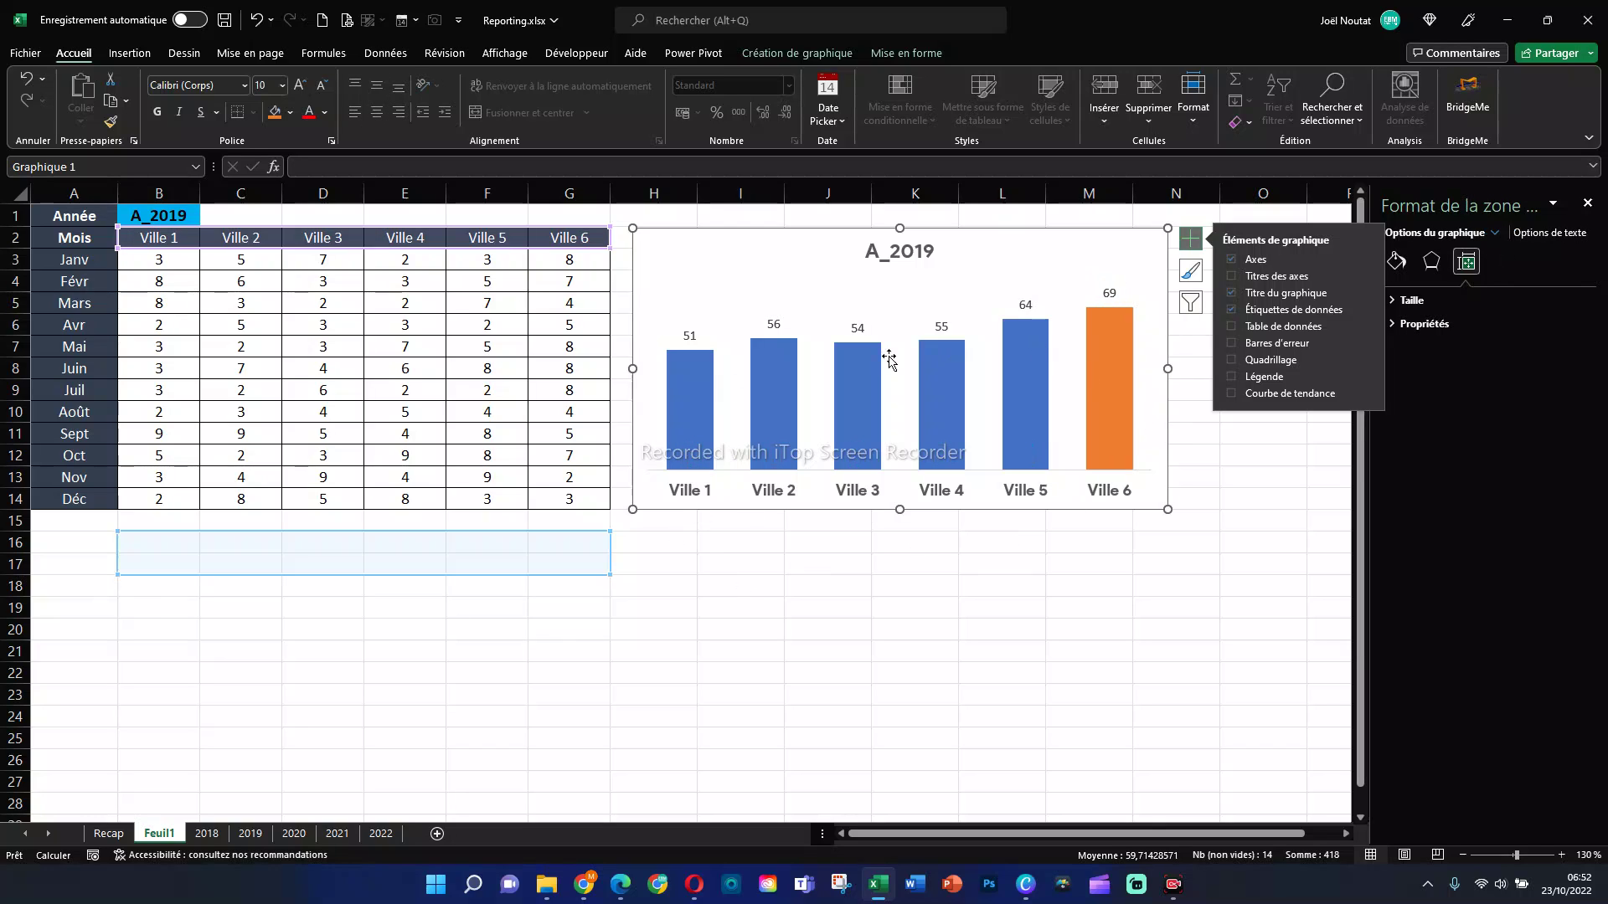
Step: Set the font of the blue series' data labels to Product Sans
{"action": "left_click", "coordinate": [1025, 306]}
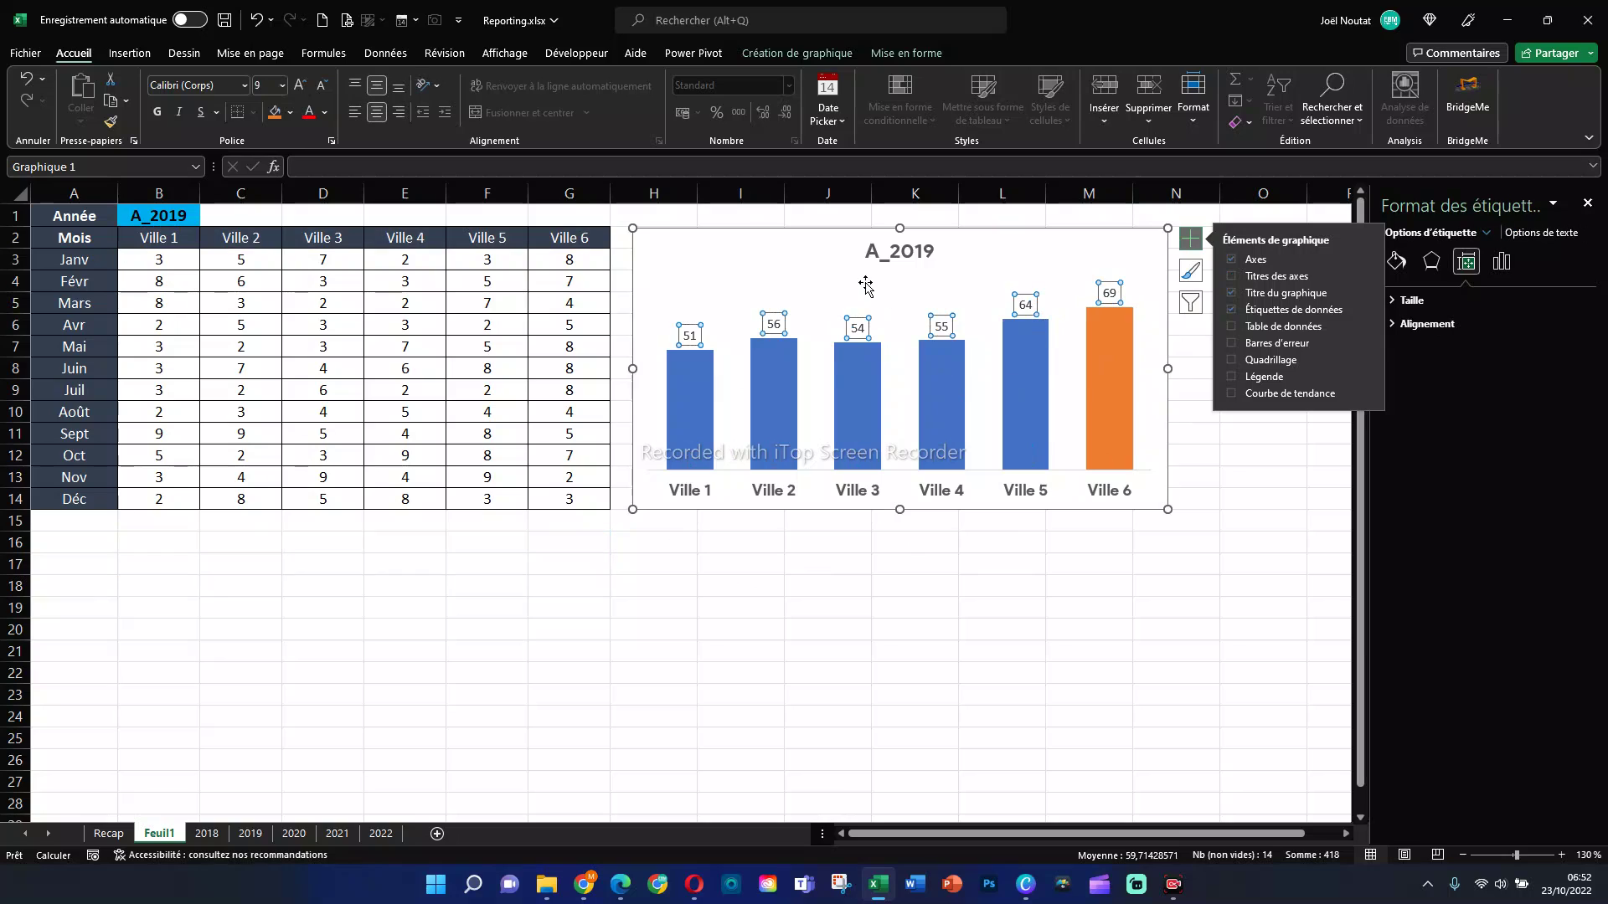
{"action": "left_click", "coordinate": [199, 92]}
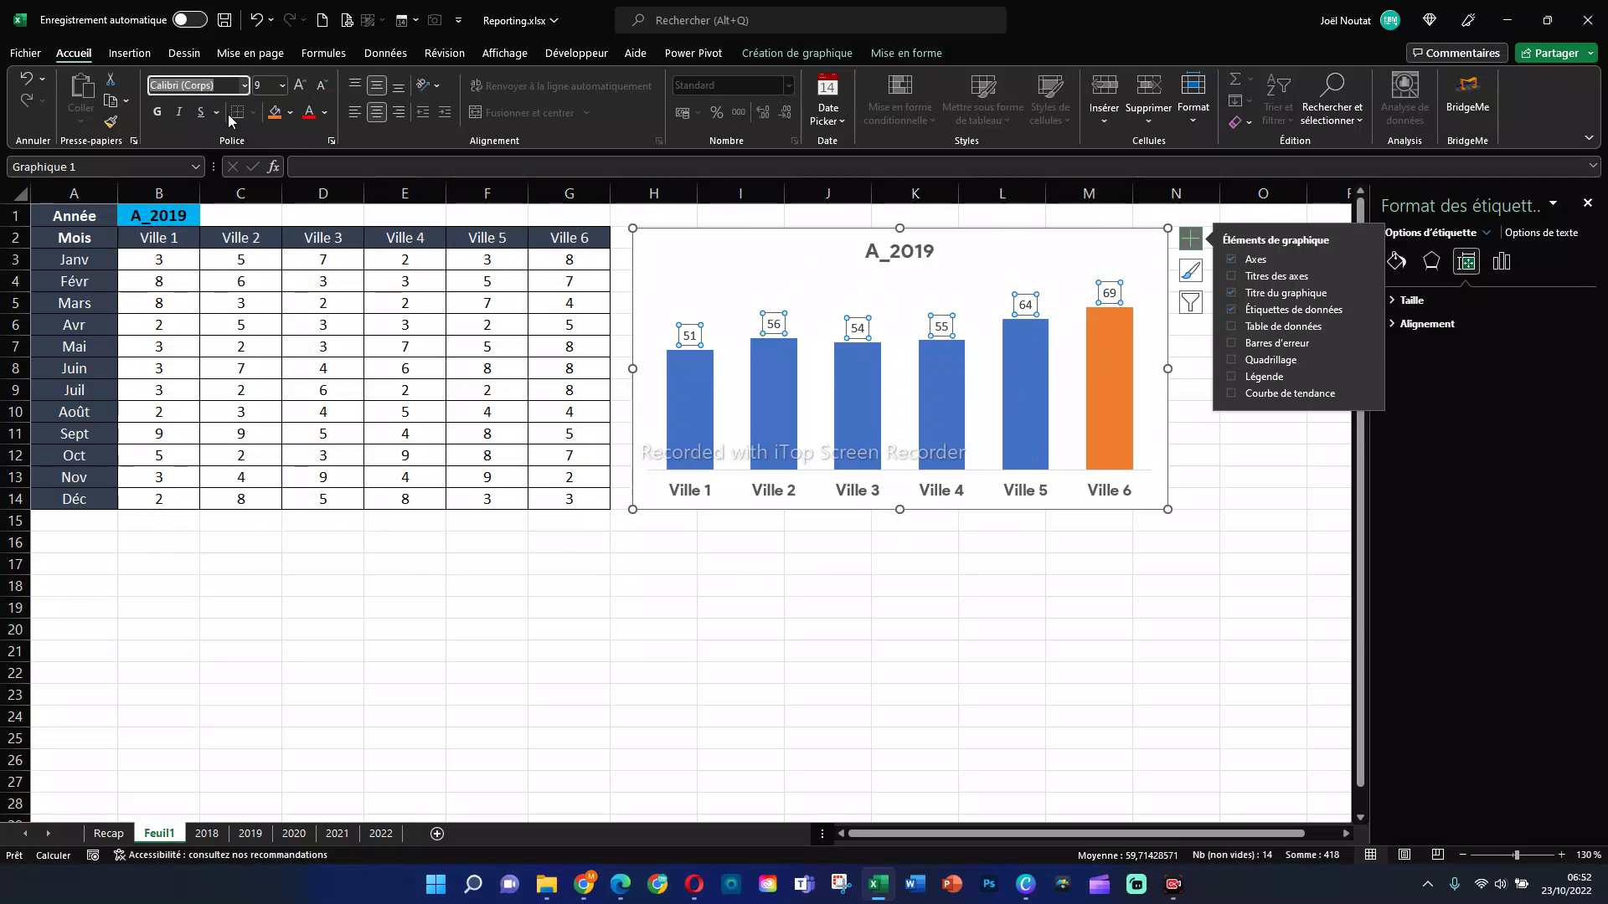
{"action": "type", "text": "Product Sans"}
{"action": "key", "text": "Return"}
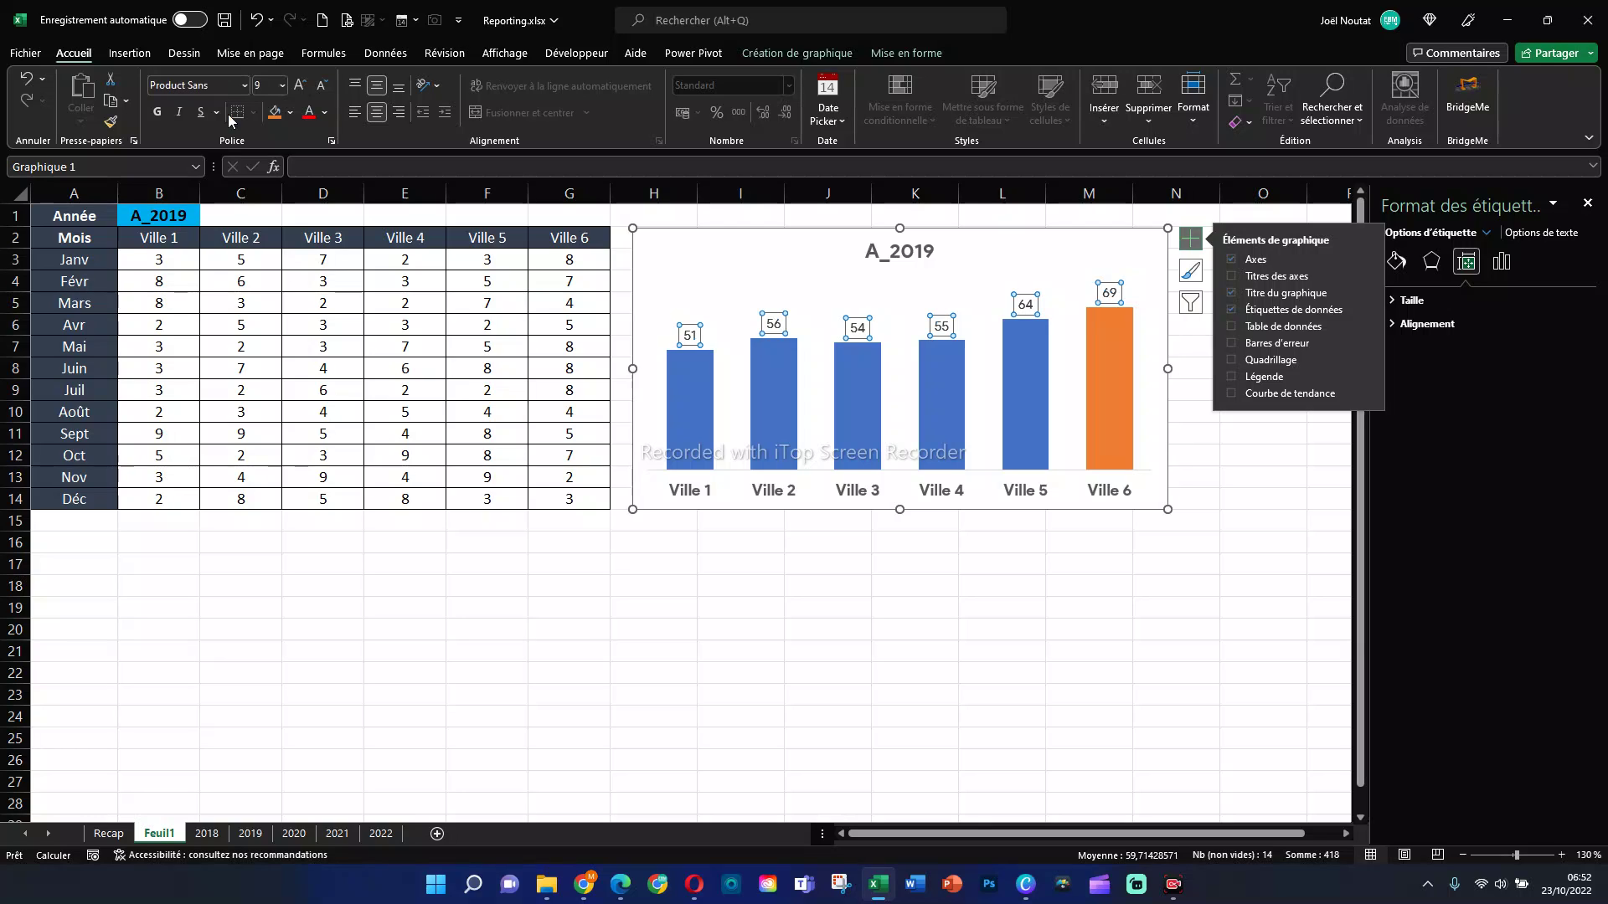
Step: Increase the blue series' data labels to 10.5 pt and make them bold
{"action": "left_click", "coordinate": [299, 85]}
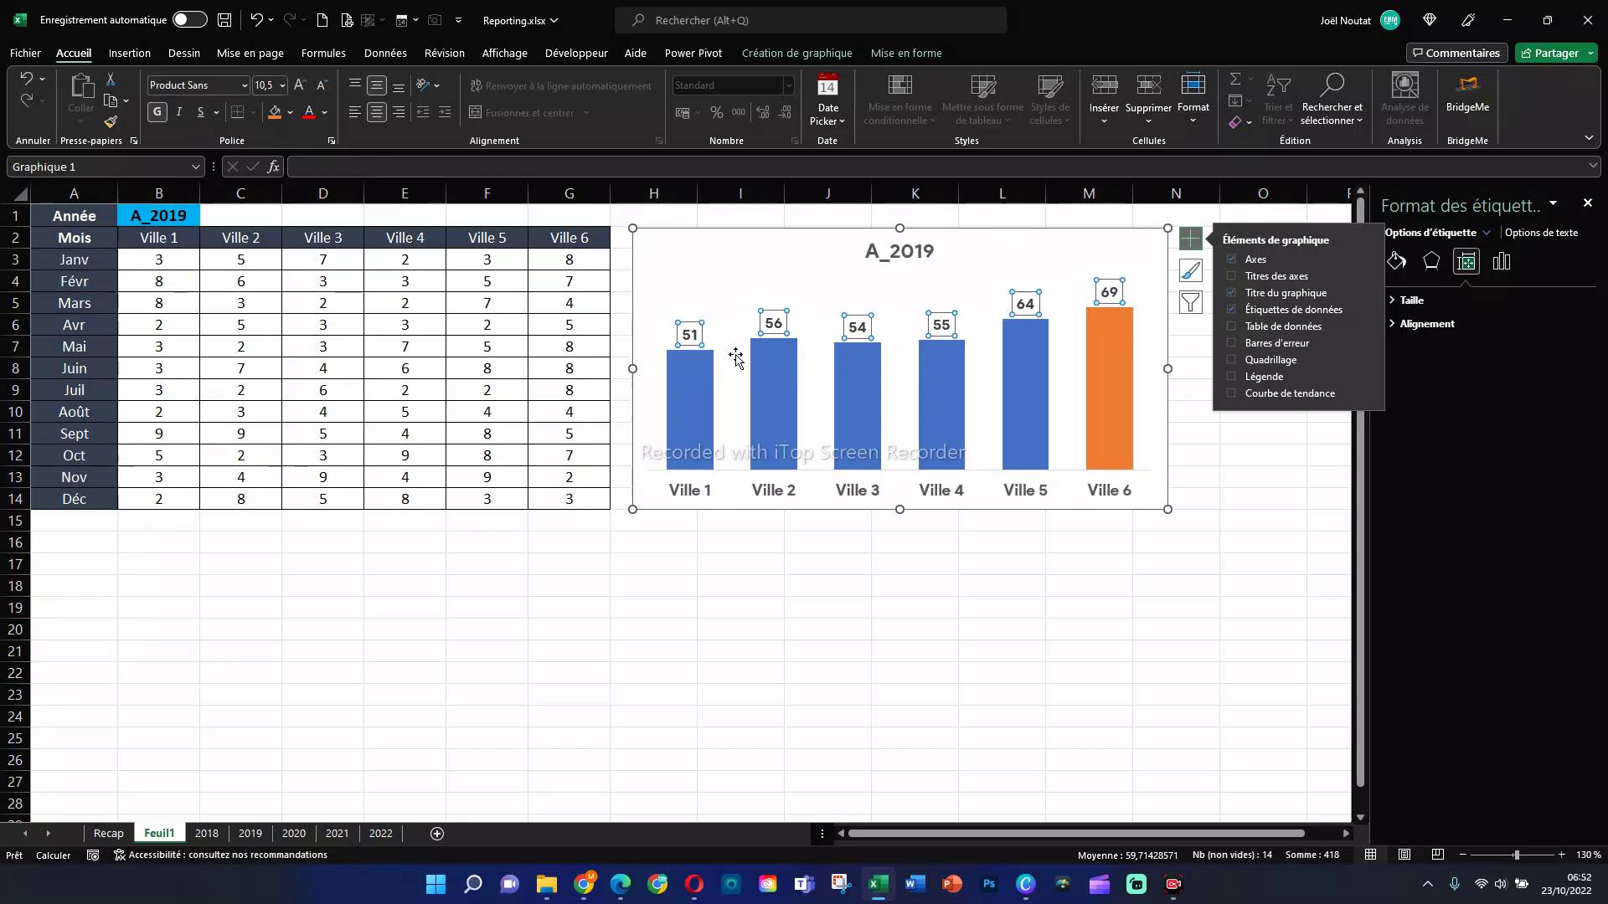
{"action": "left_click", "coordinate": [1139, 603]}
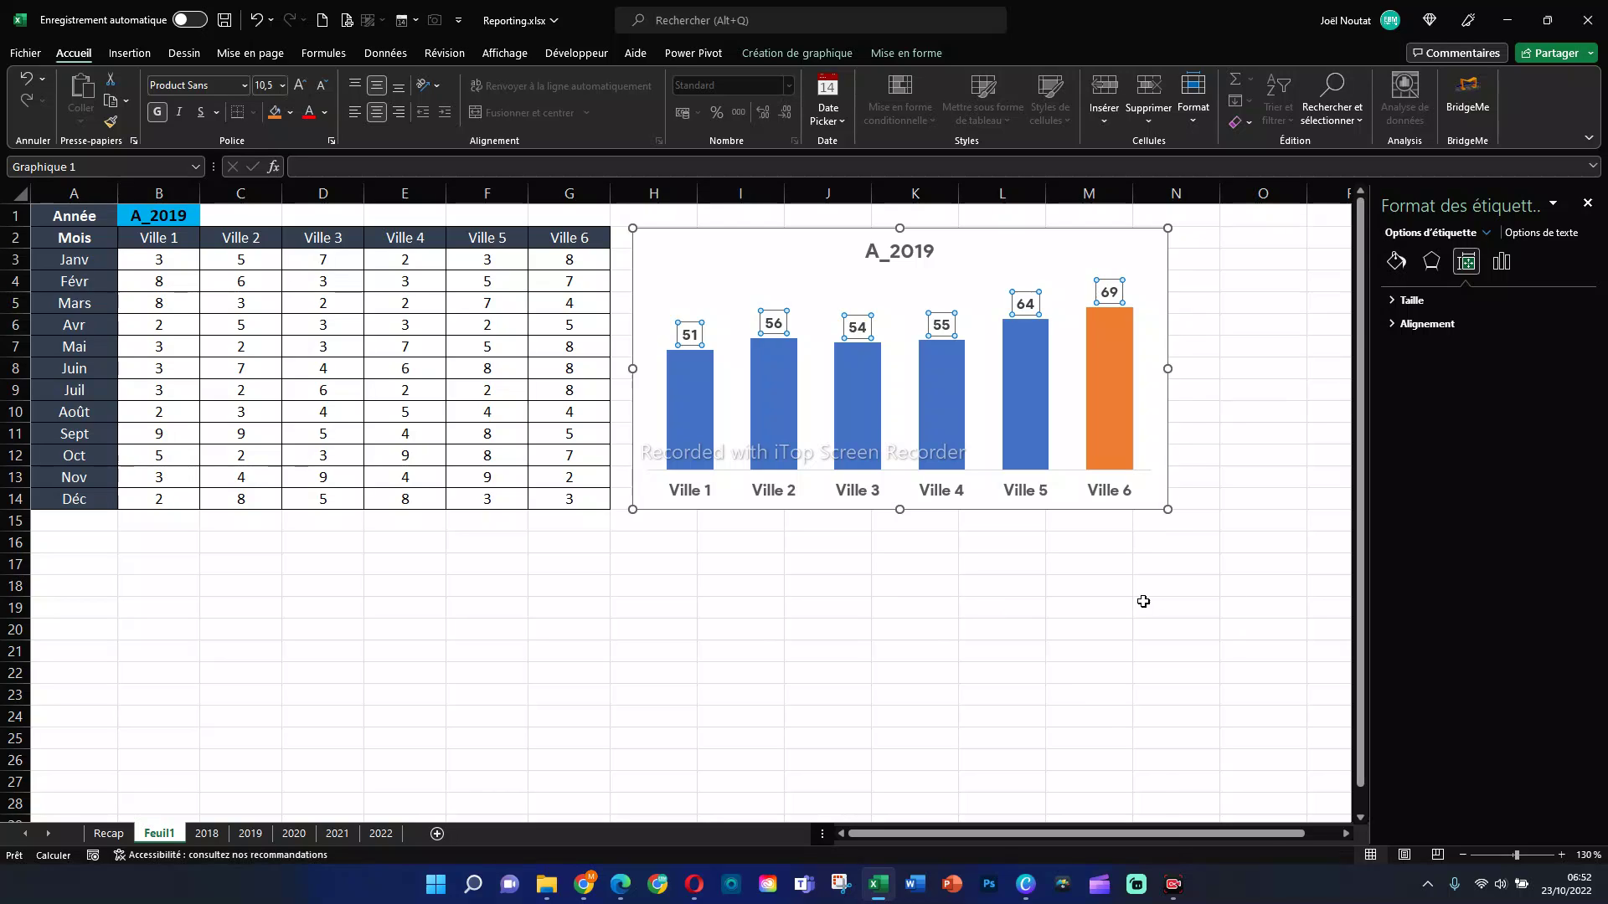
Step: Switch the year in B1 to A_2020 and compare the chart with the one on the Recap sheet
{"action": "left_click", "coordinate": [186, 219]}
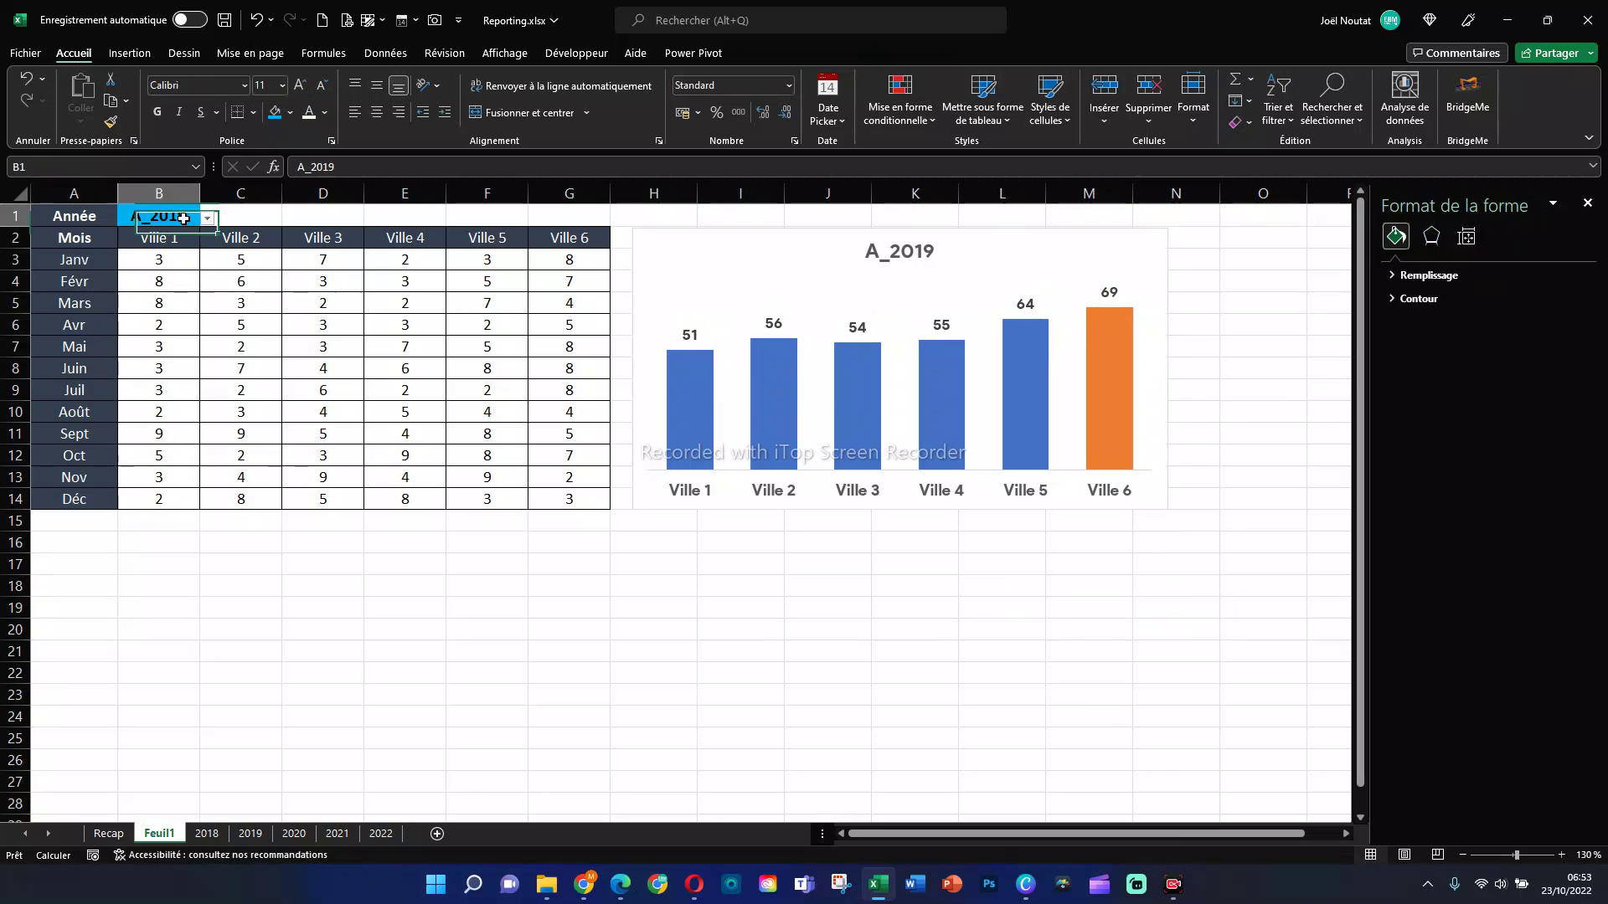
{"action": "left_click", "coordinate": [207, 218]}
{"action": "left_click", "coordinate": [184, 260]}
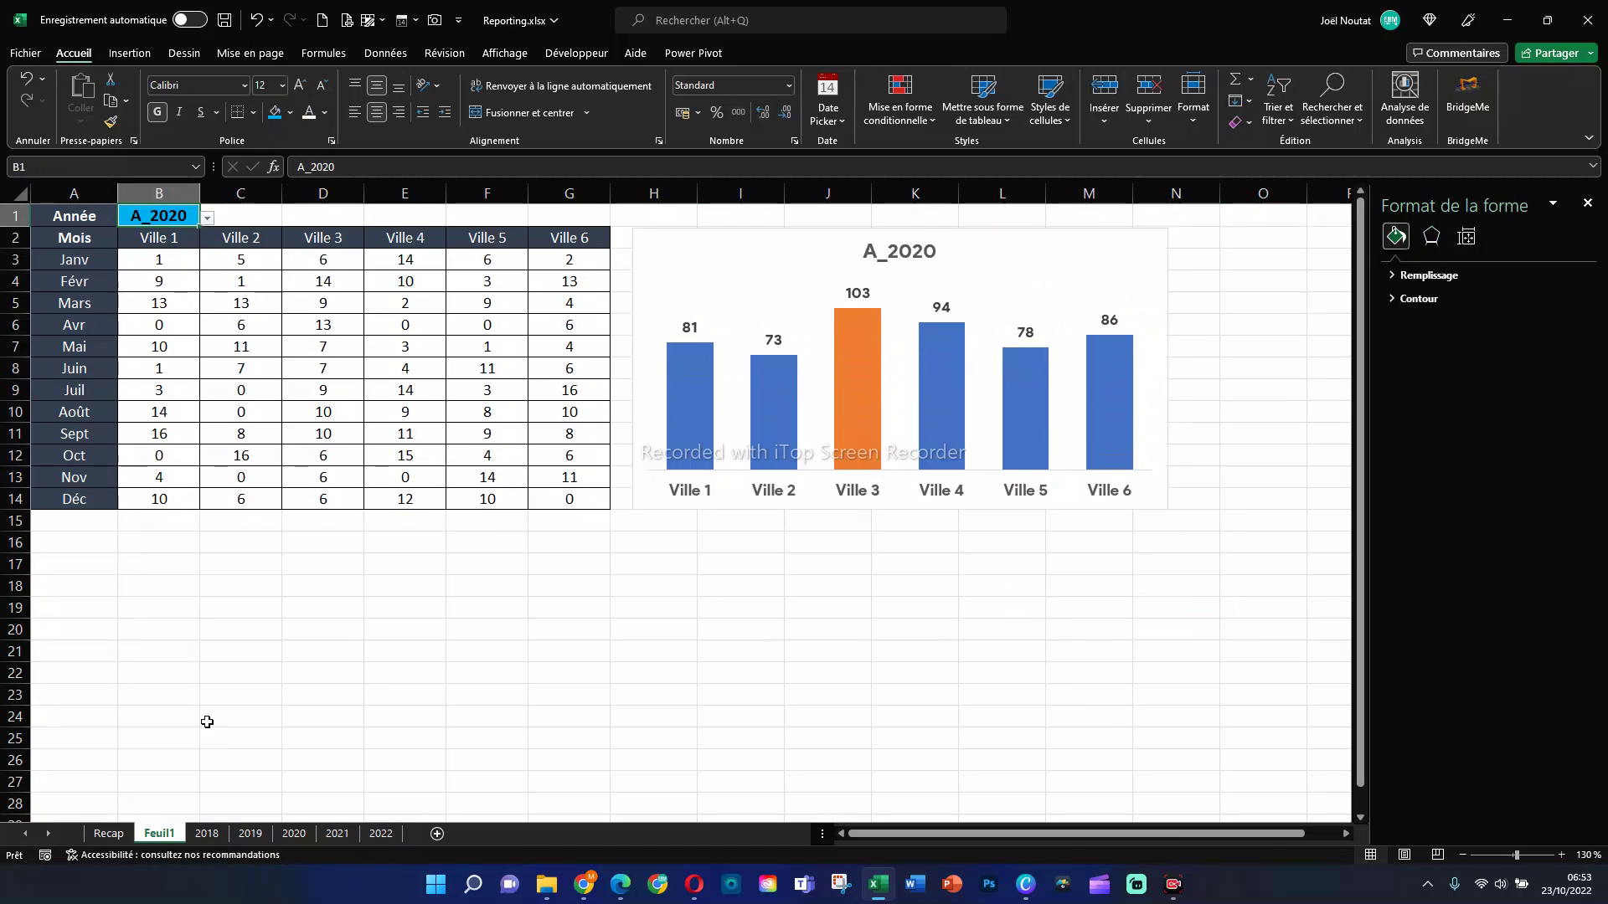
{"action": "left_click", "coordinate": [111, 833]}
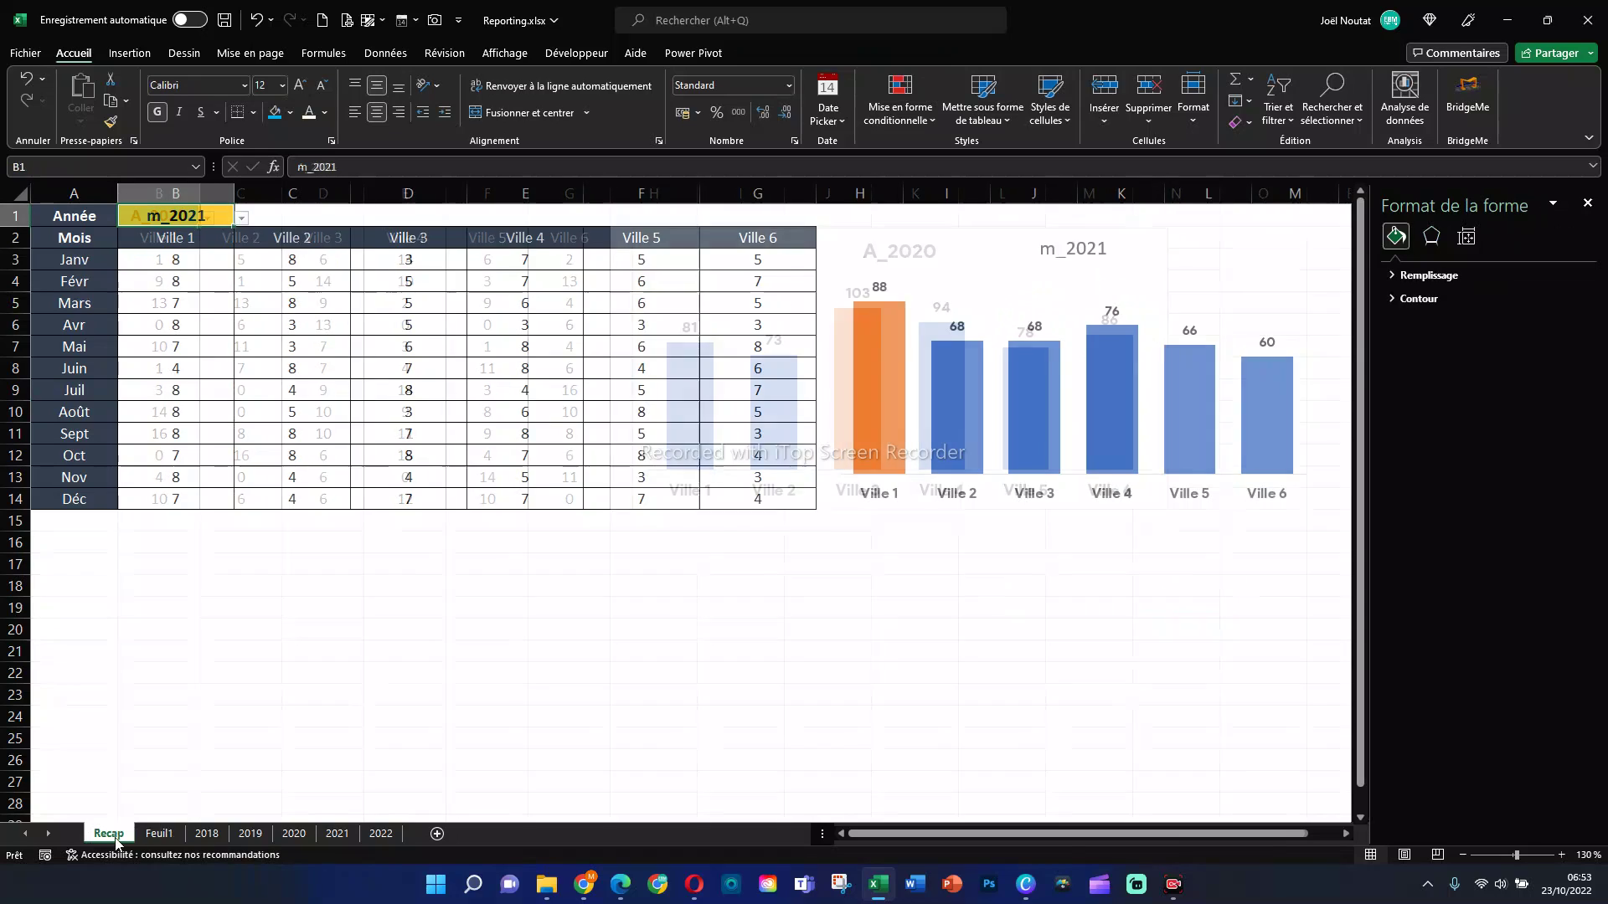
{"action": "left_click", "coordinate": [165, 833]}
Step: Test the chart by switching the year in B1 to A_2021, A_2018 and A_2022 in turn, and close the formatting pane
{"action": "left_click", "coordinate": [208, 219]}
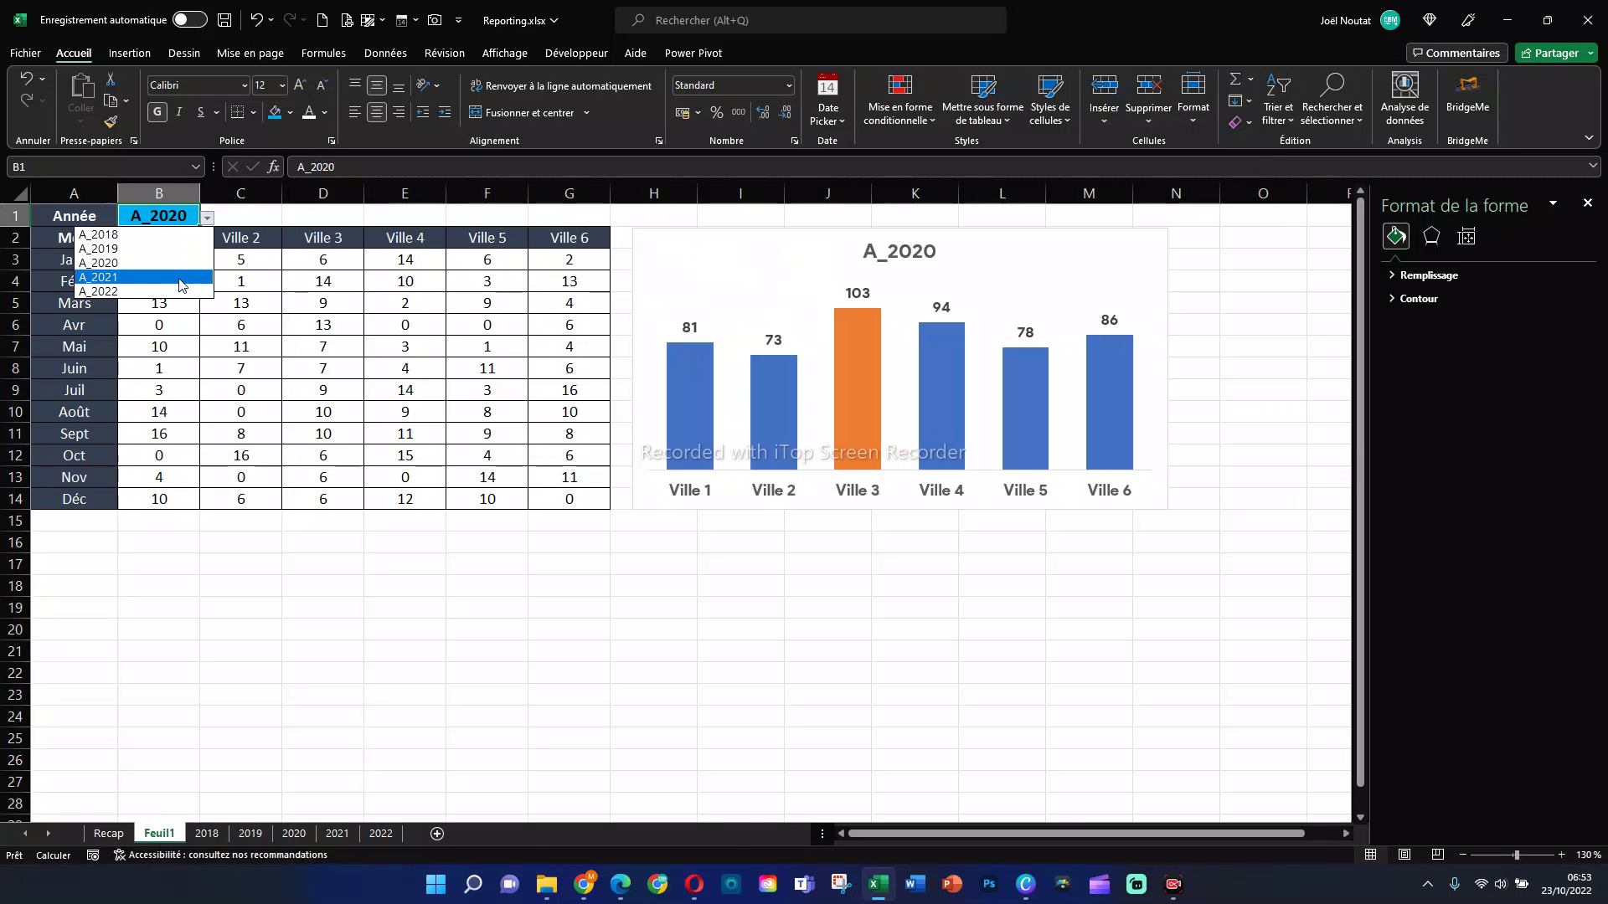
{"action": "left_click", "coordinate": [178, 278]}
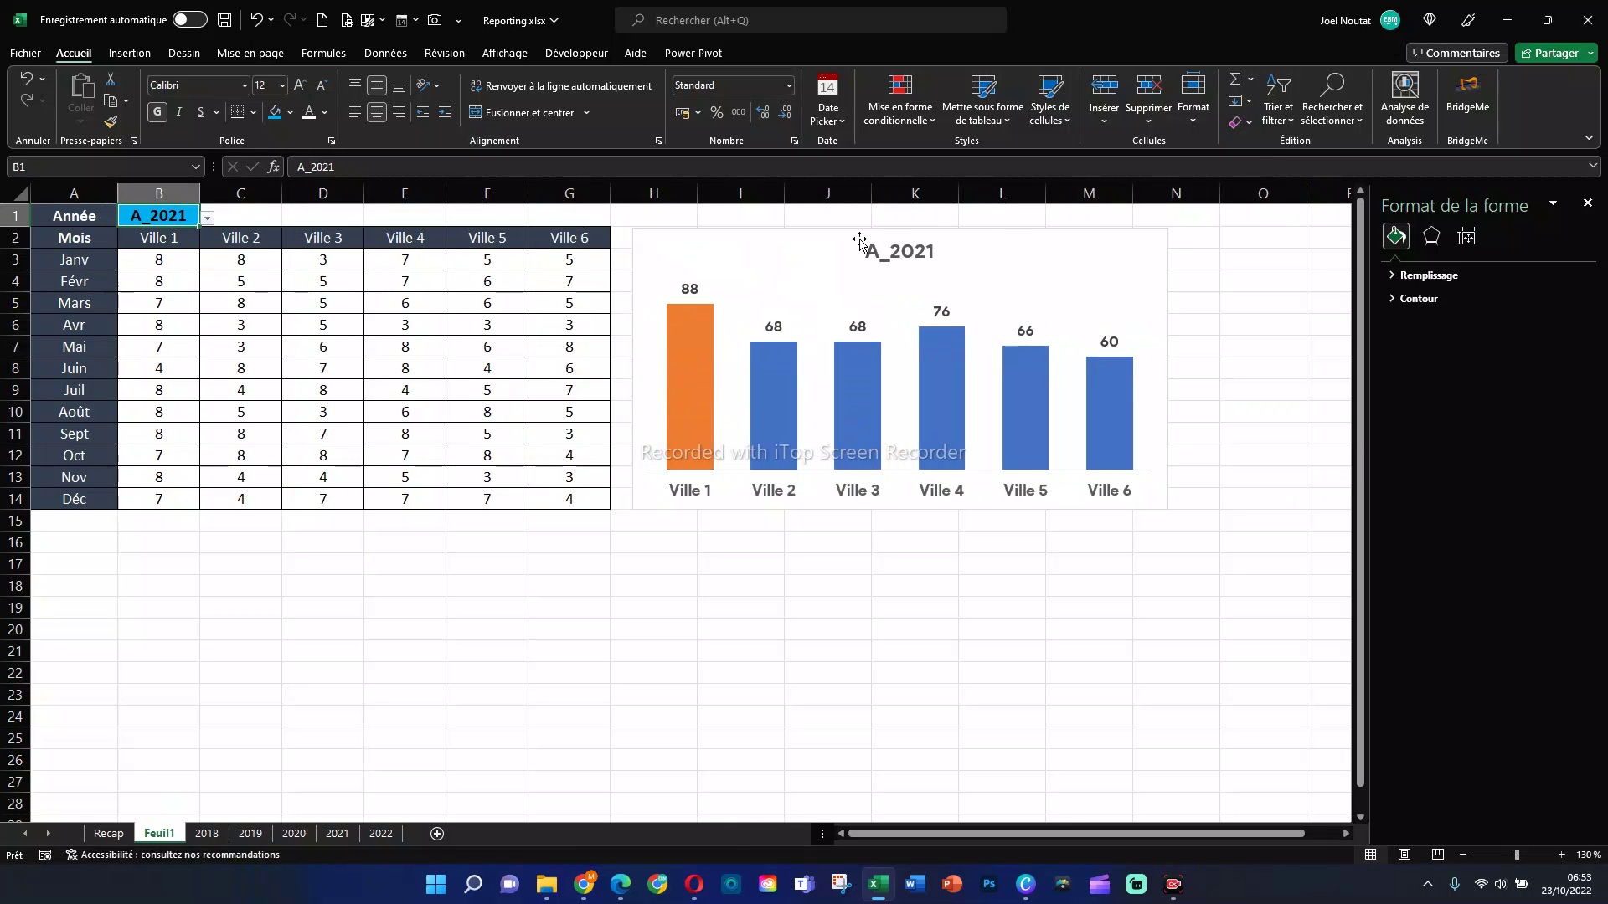
{"action": "left_click", "coordinate": [208, 219]}
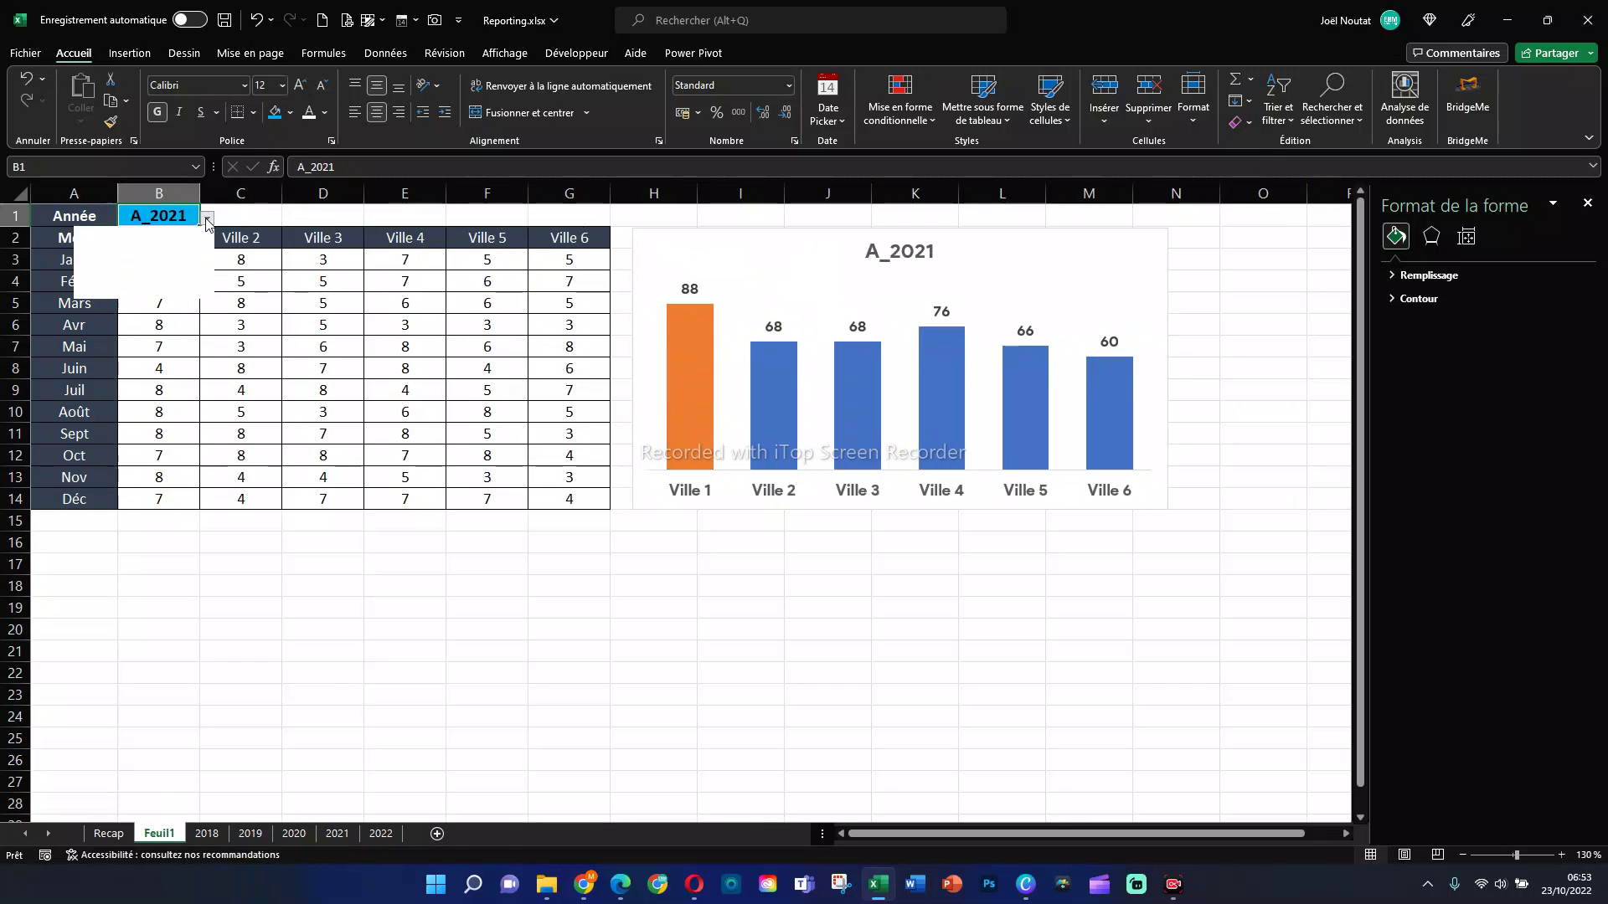
{"action": "left_click", "coordinate": [189, 235]}
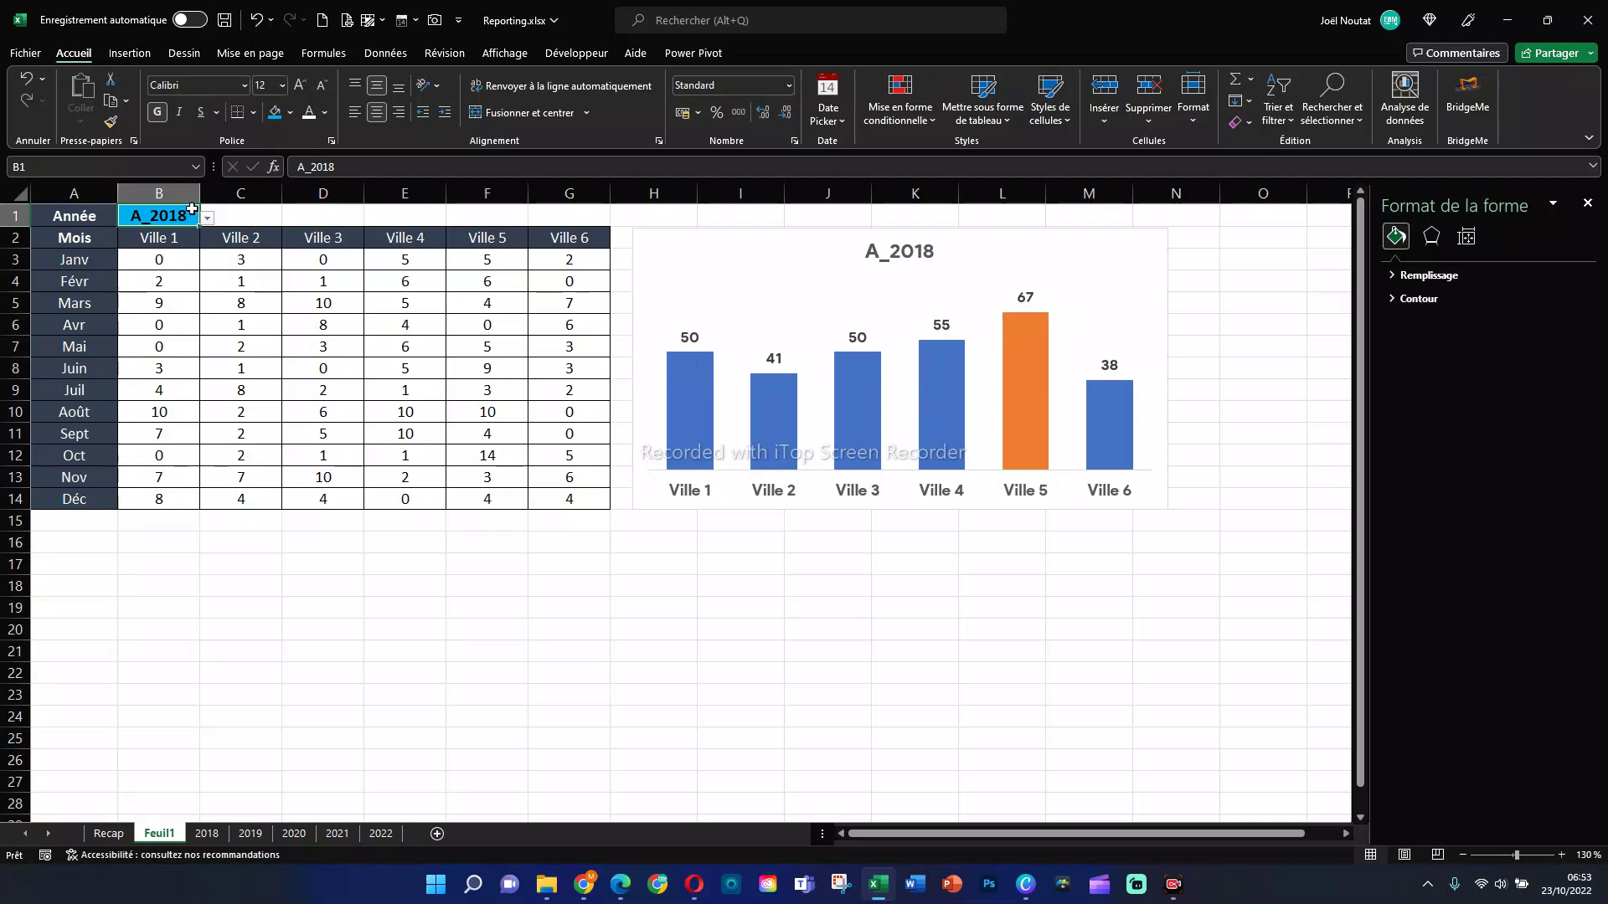
{"action": "left_click", "coordinate": [208, 218]}
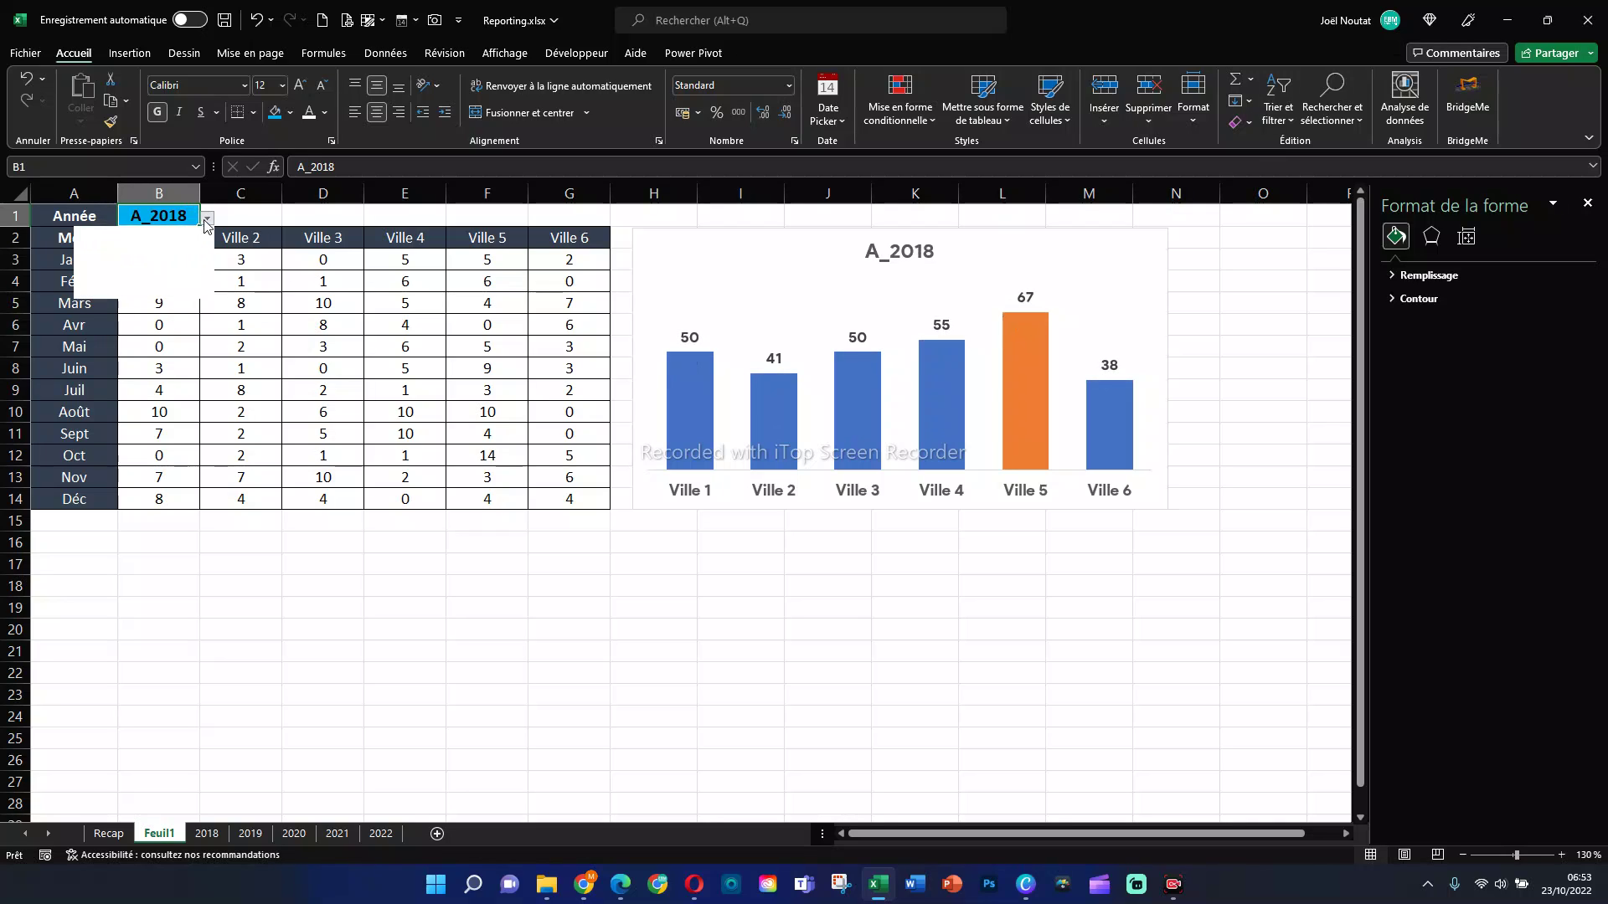
{"action": "left_click", "coordinate": [184, 286]}
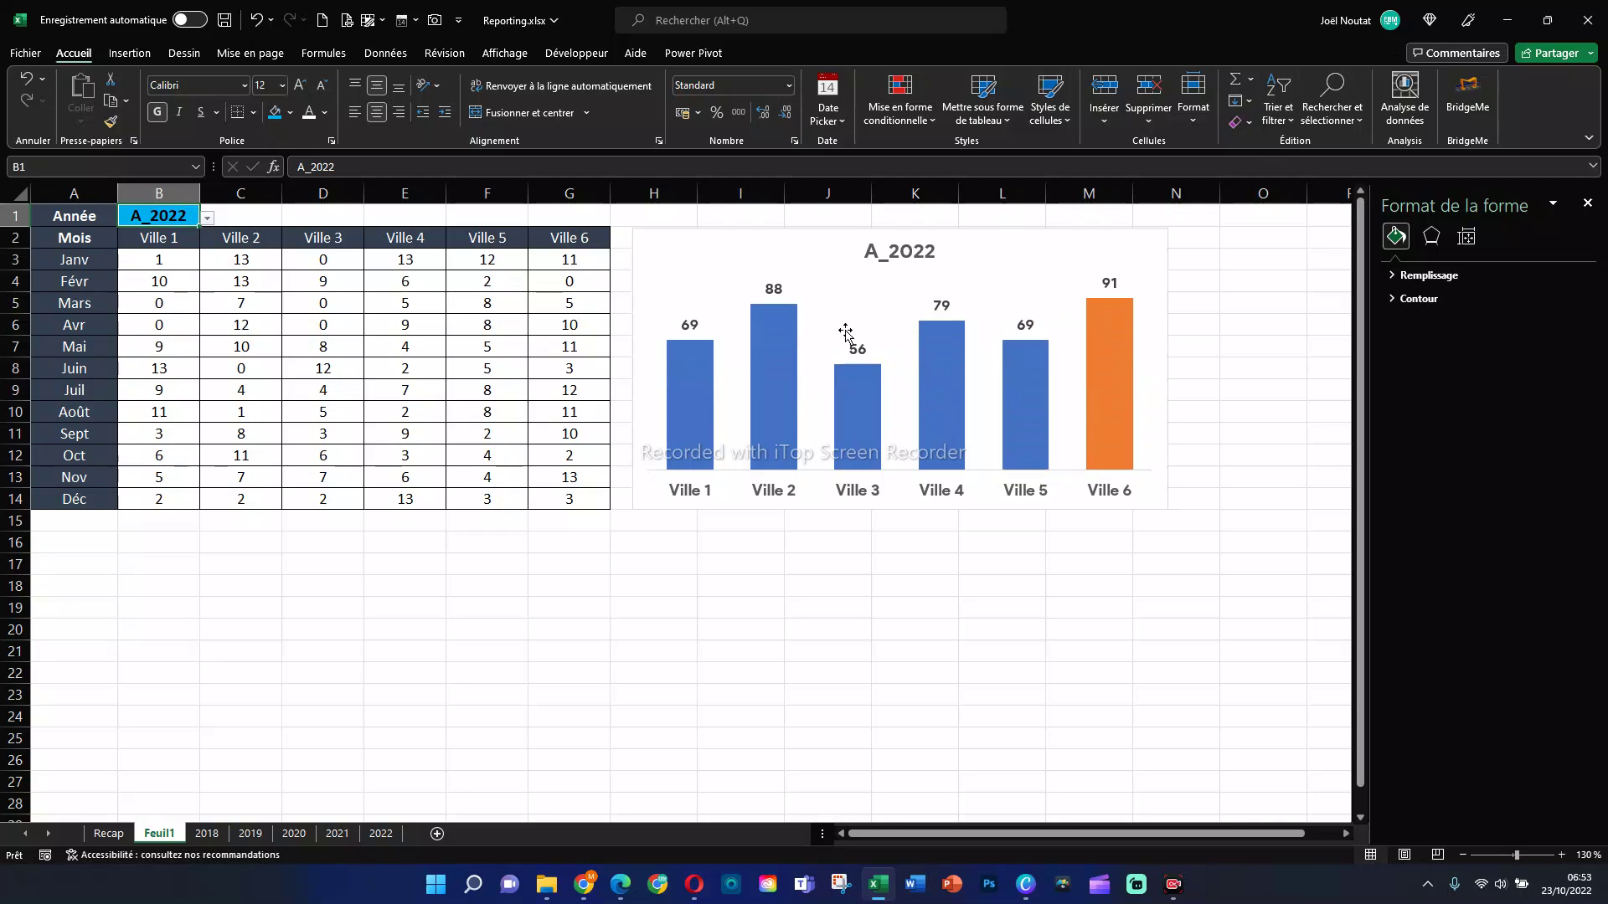
{"action": "left_click", "coordinate": [1586, 202]}
Step: Fill the chart's orange highest-total column series with dark green
{"action": "mouse_move", "coordinate": [1009, 415]}
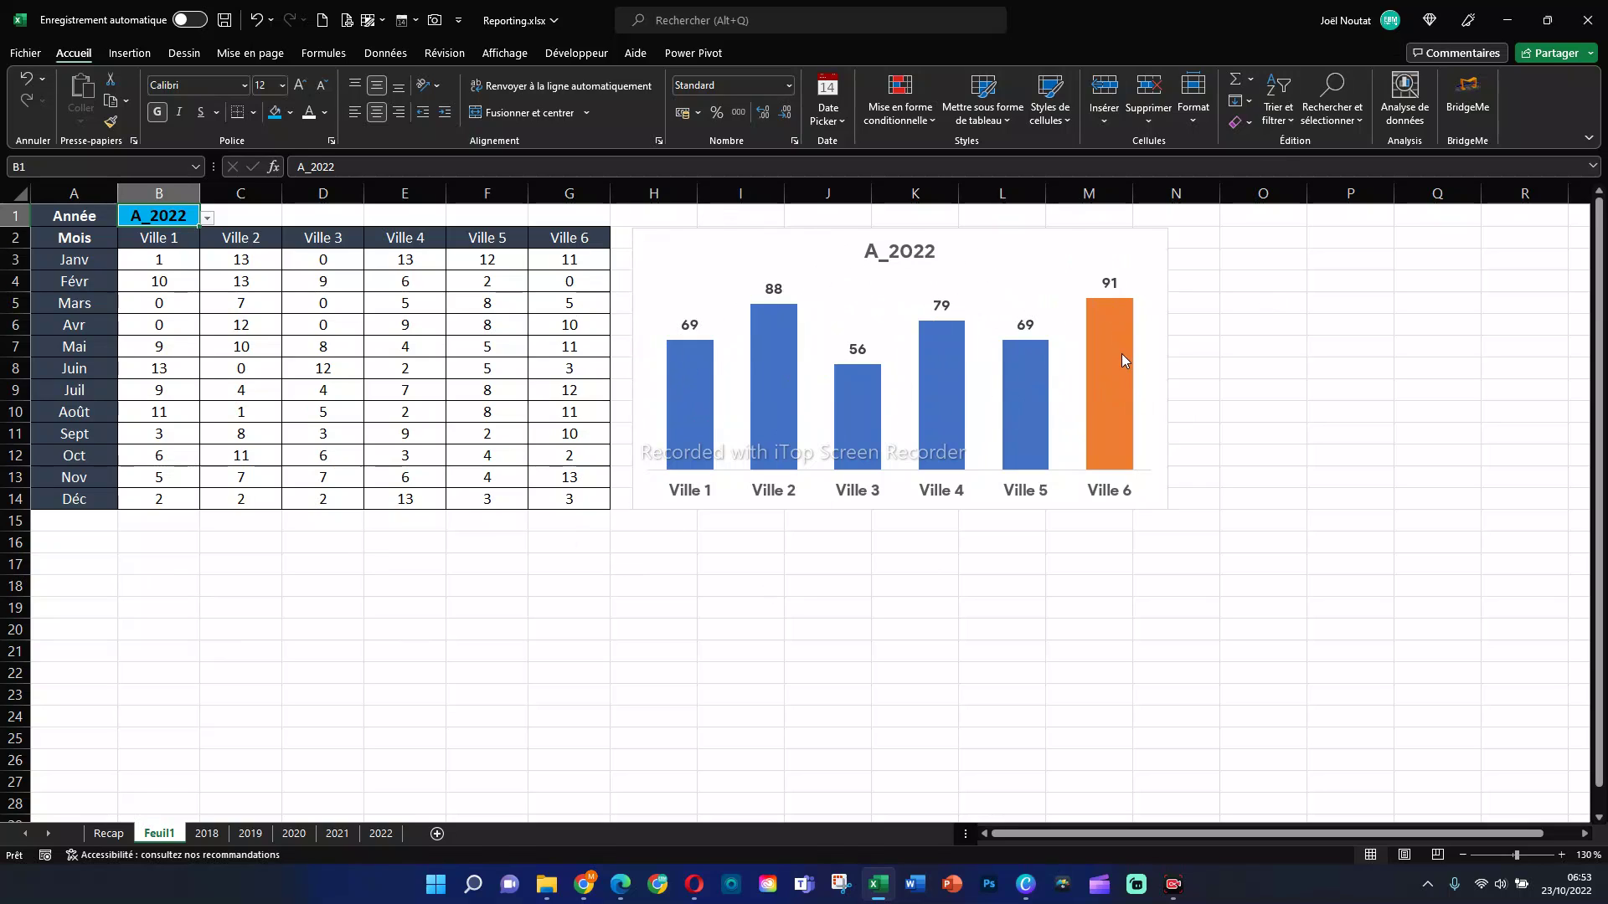
{"action": "left_click", "coordinate": [1118, 378]}
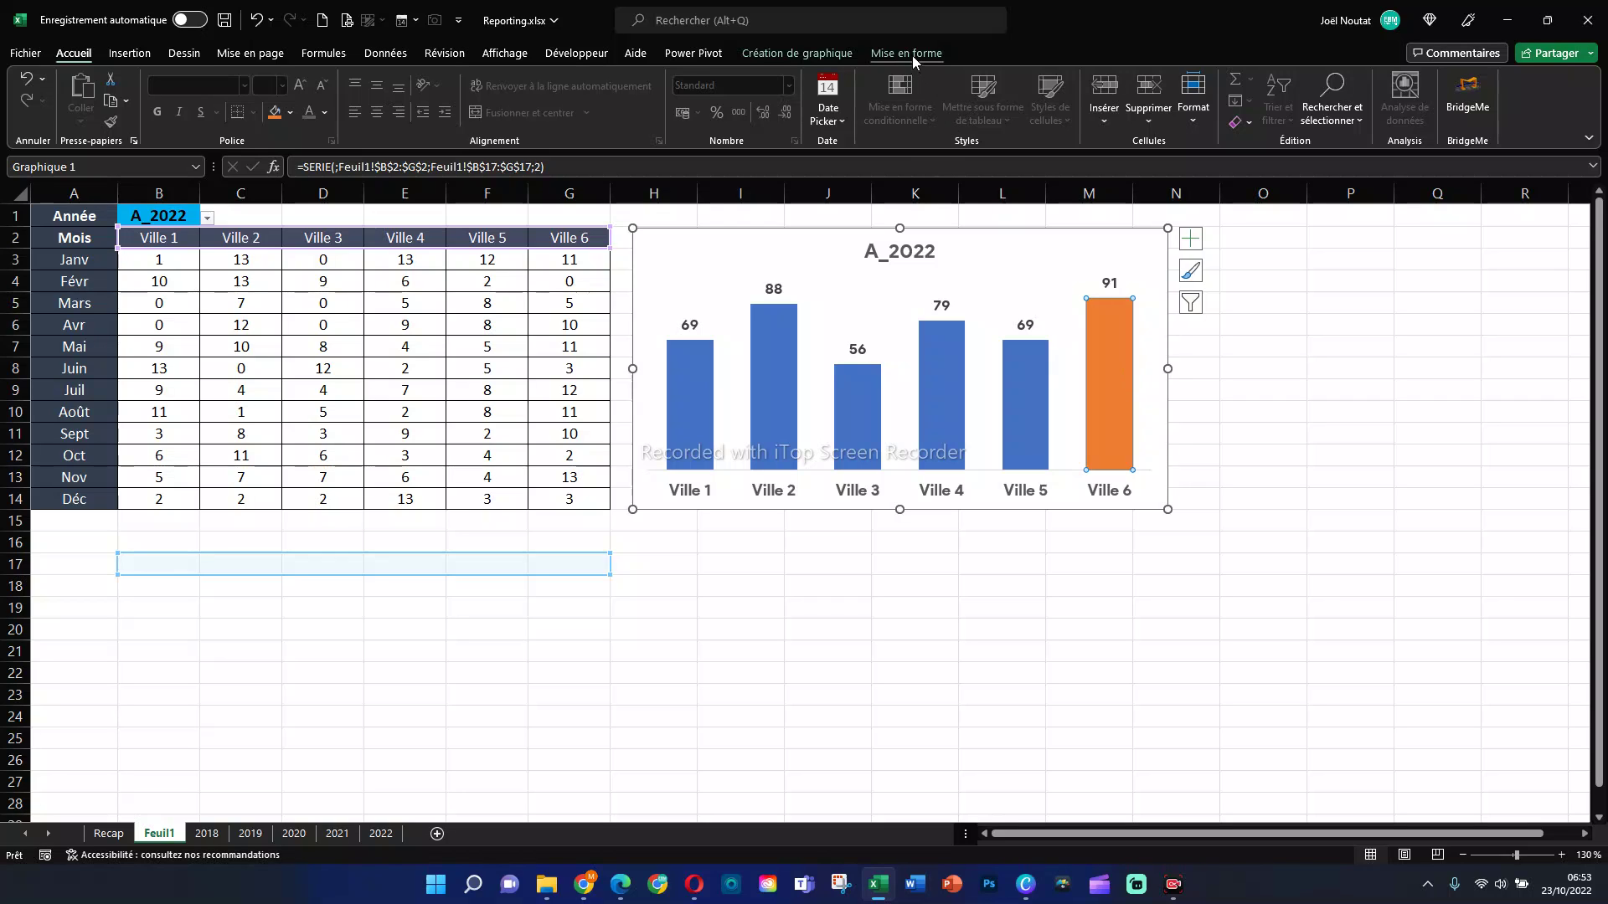
{"action": "left_click", "coordinate": [906, 53]}
{"action": "left_click", "coordinate": [741, 81]}
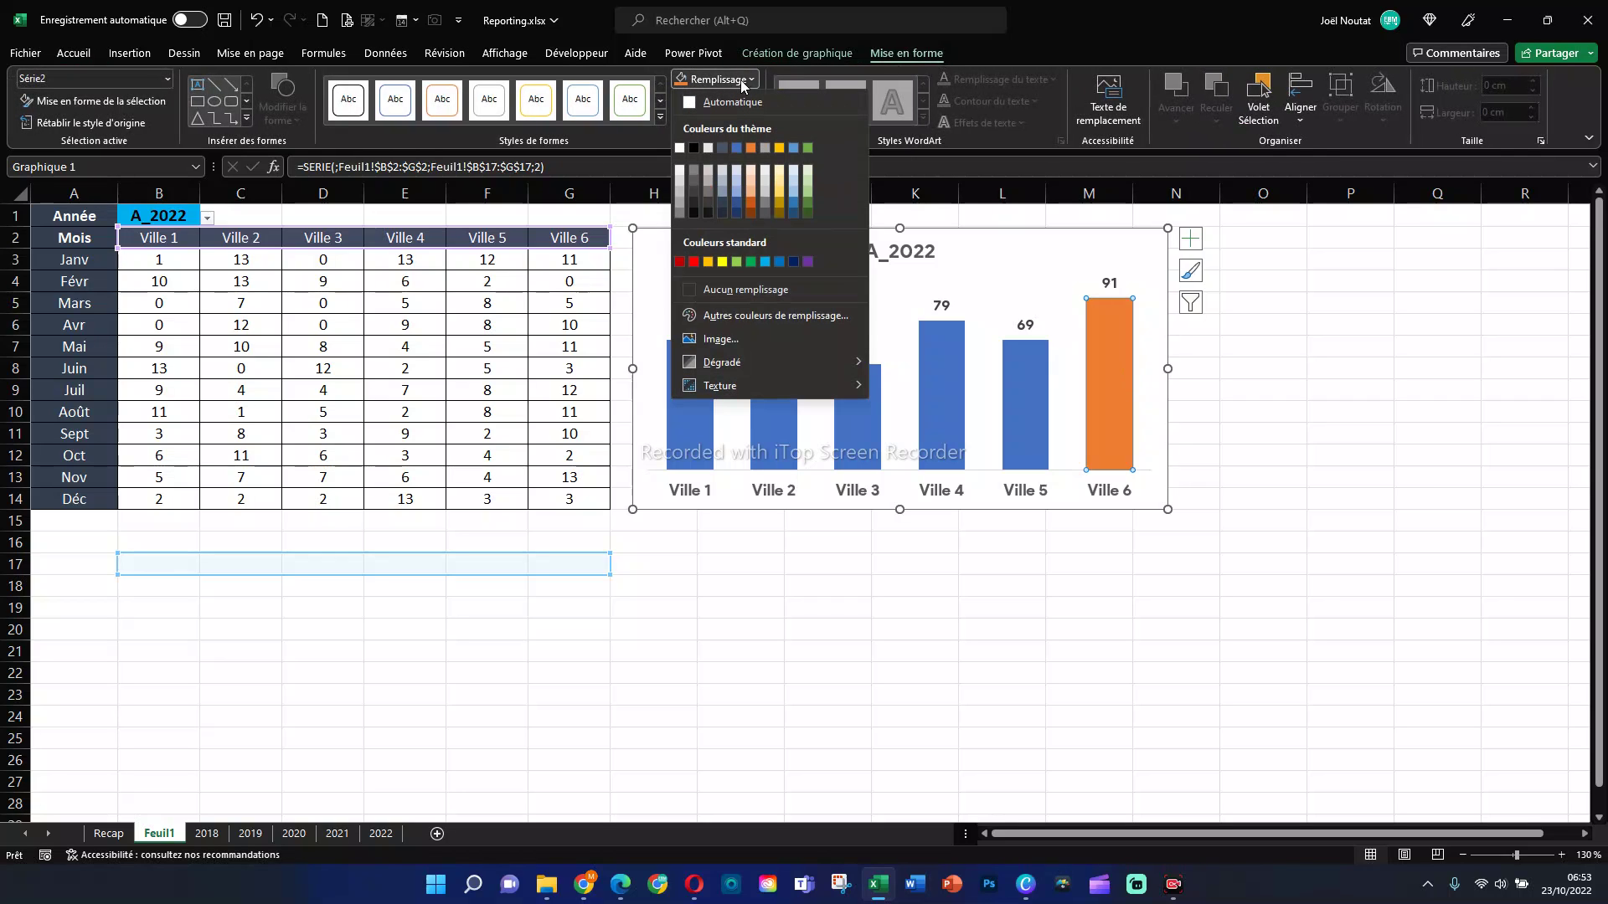
{"action": "left_click", "coordinate": [809, 205]}
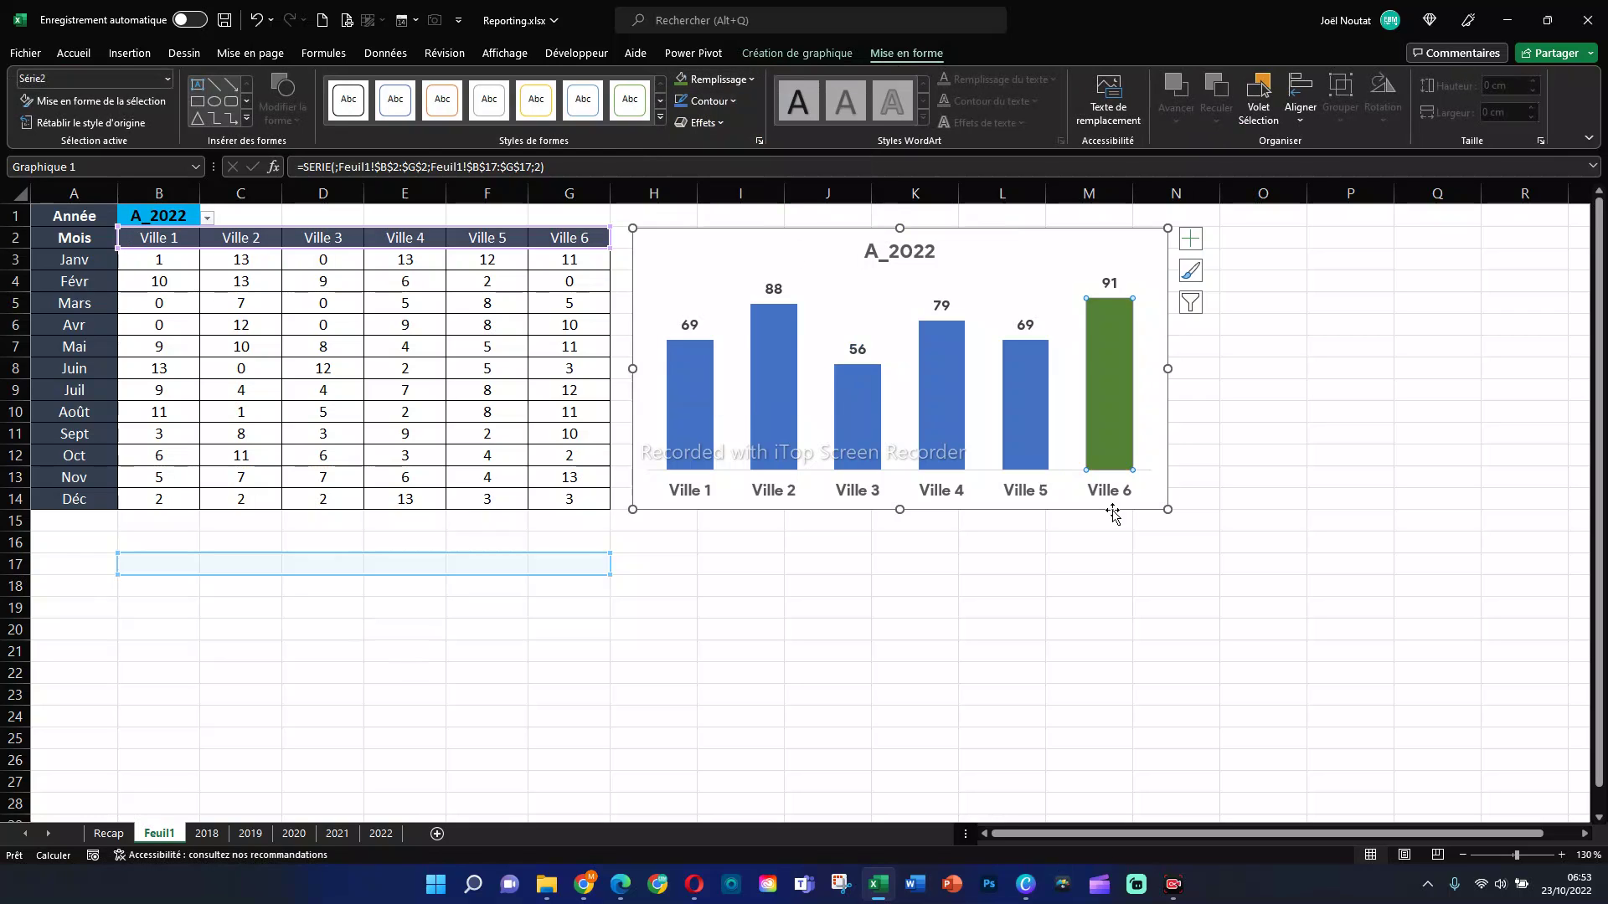
{"action": "left_click", "coordinate": [1092, 571]}
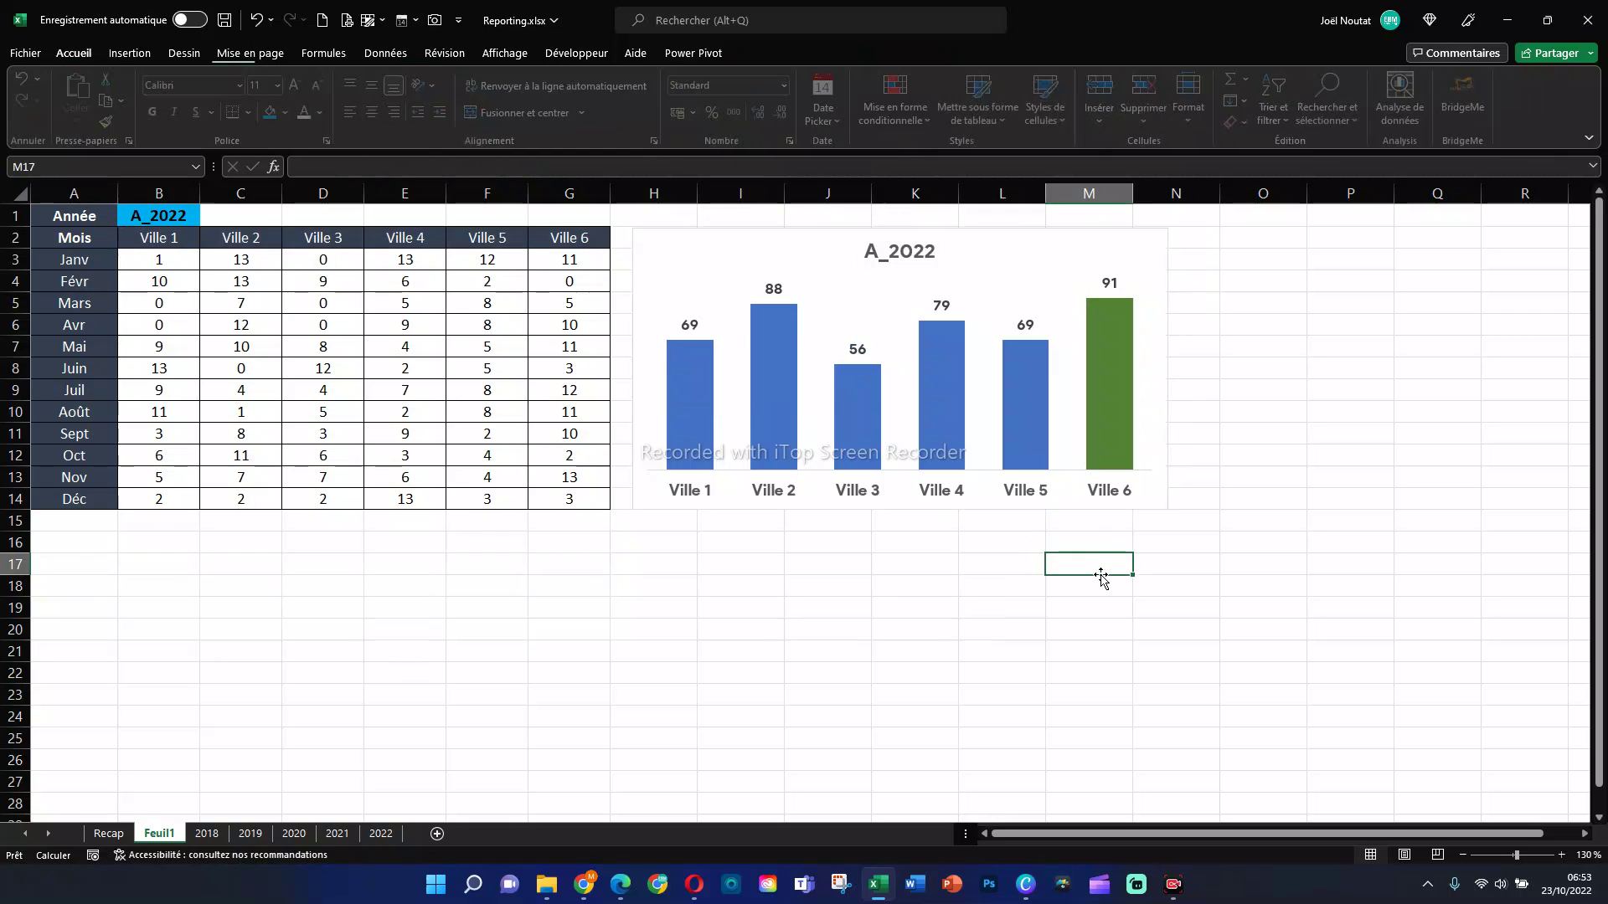
Step: Check the green highlight by switching the year in B1 to A_2020, A_2021 and finally A_2018
{"action": "left_click", "coordinate": [163, 216]}
{"action": "left_click", "coordinate": [206, 218]}
{"action": "left_click", "coordinate": [183, 259]}
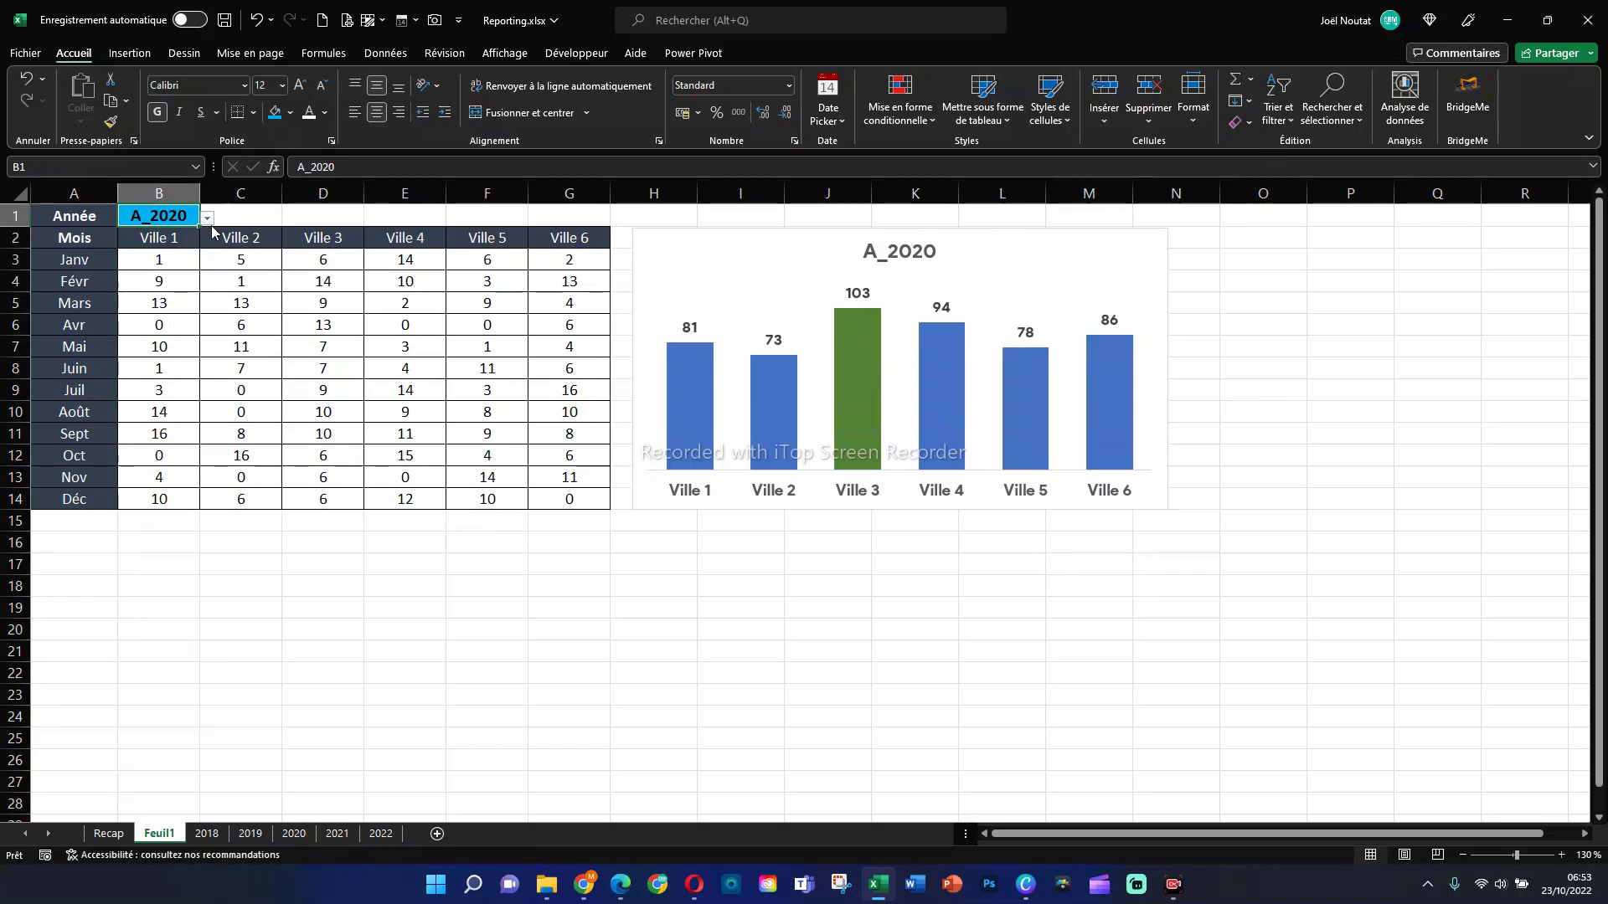
{"action": "left_click", "coordinate": [208, 218]}
{"action": "left_click", "coordinate": [186, 276]}
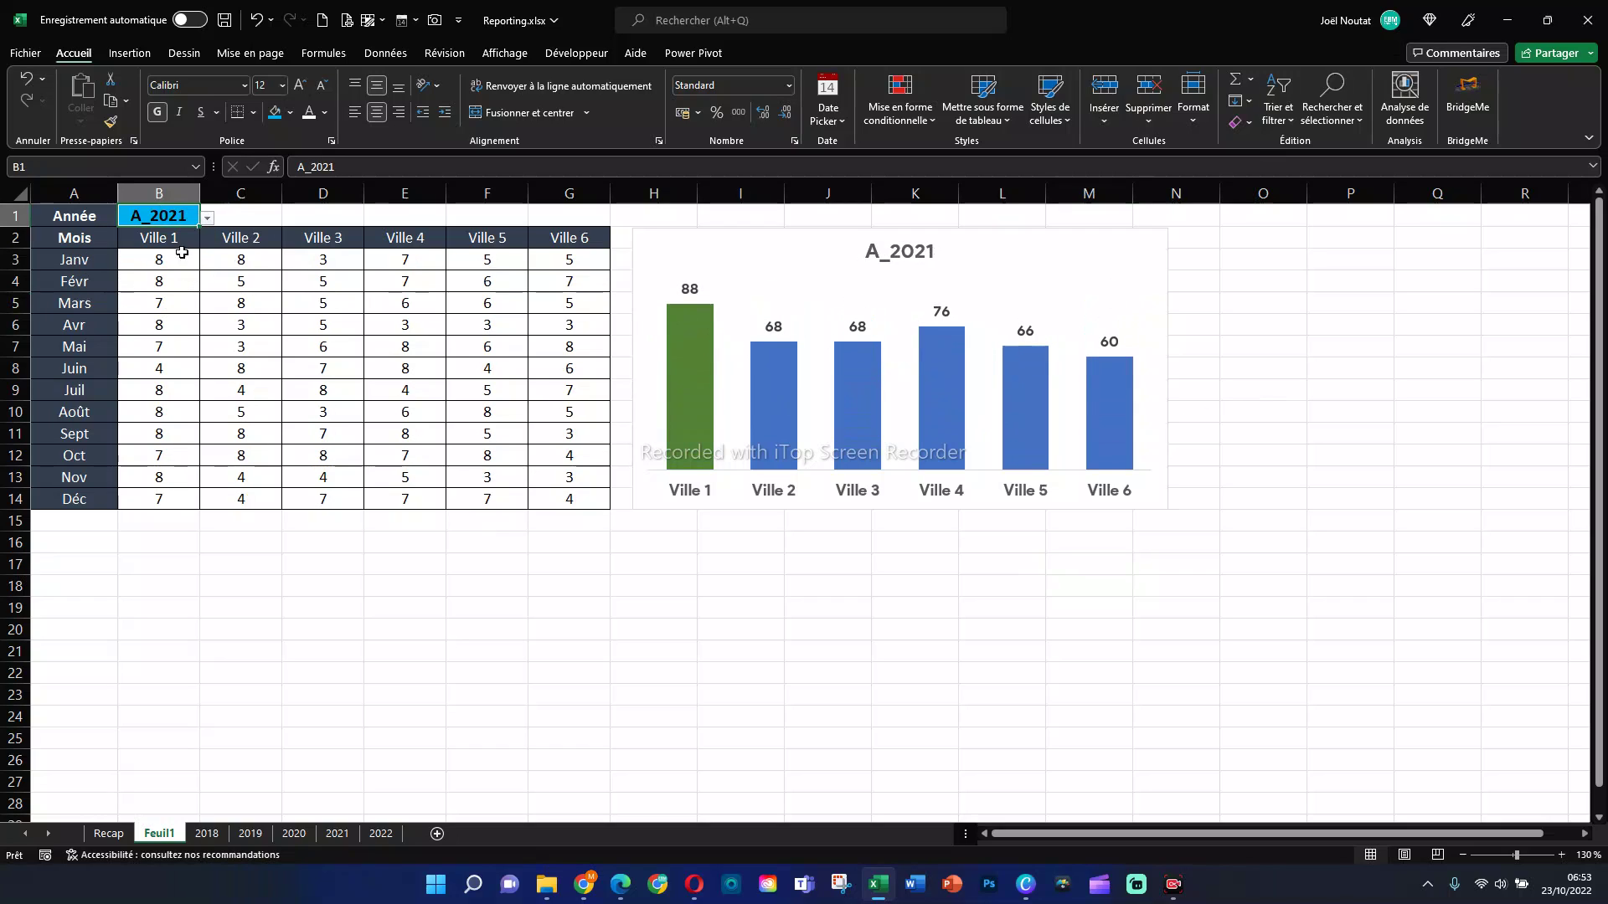
{"action": "left_click", "coordinate": [206, 218]}
{"action": "left_click", "coordinate": [180, 232]}
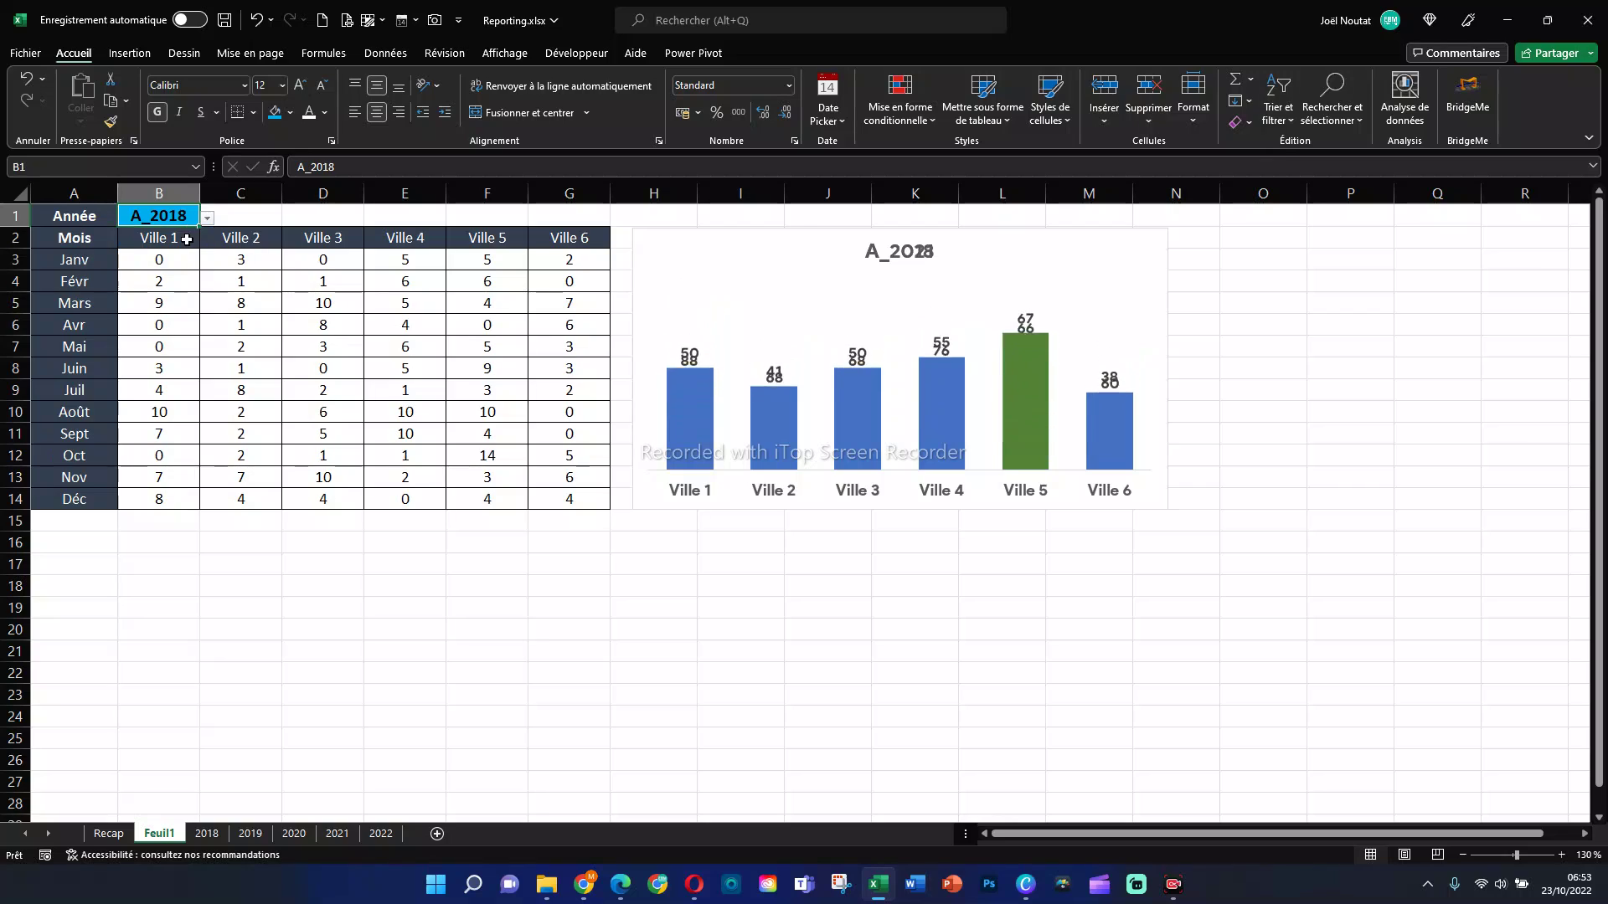